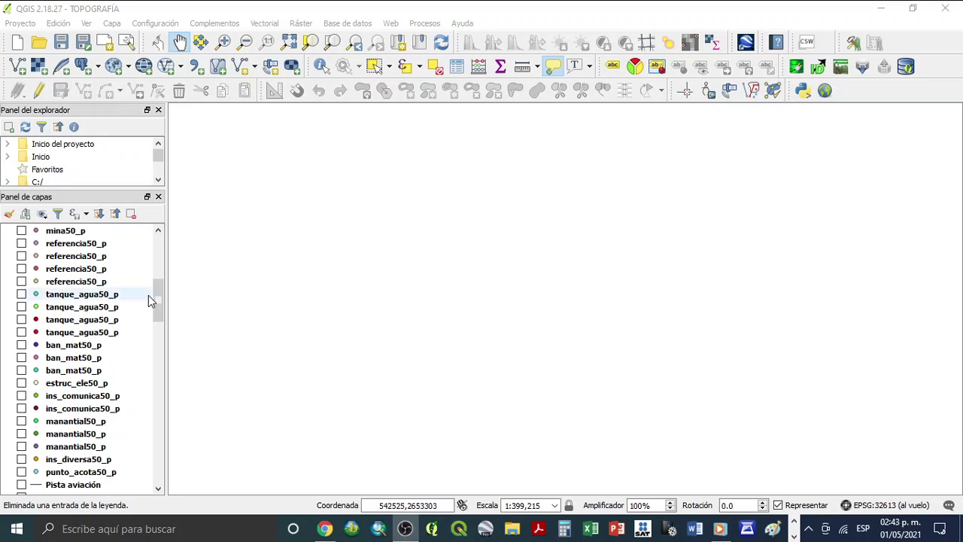
- Display the Capa poligono layer on the map to view its extent and hide it again
drag(159, 301, 161, 248)
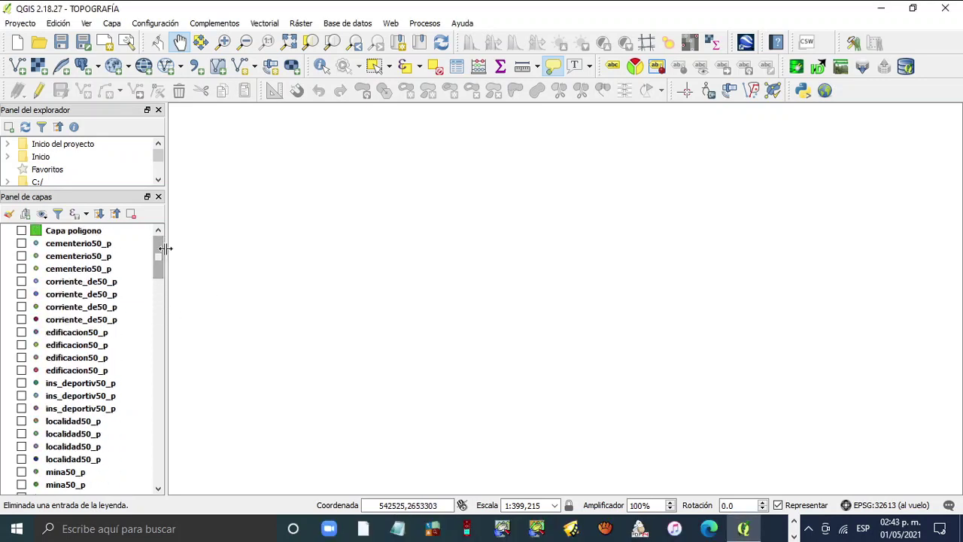
click(21, 230)
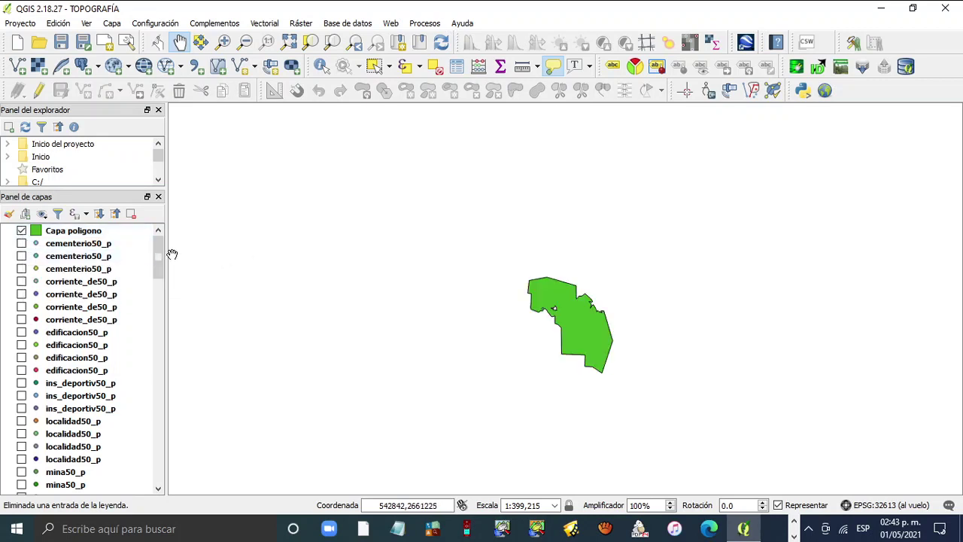
mouse_move(160, 249)
mouse_down()
mouse_move(156, 266)
mouse_move(157, 242)
mouse_up()
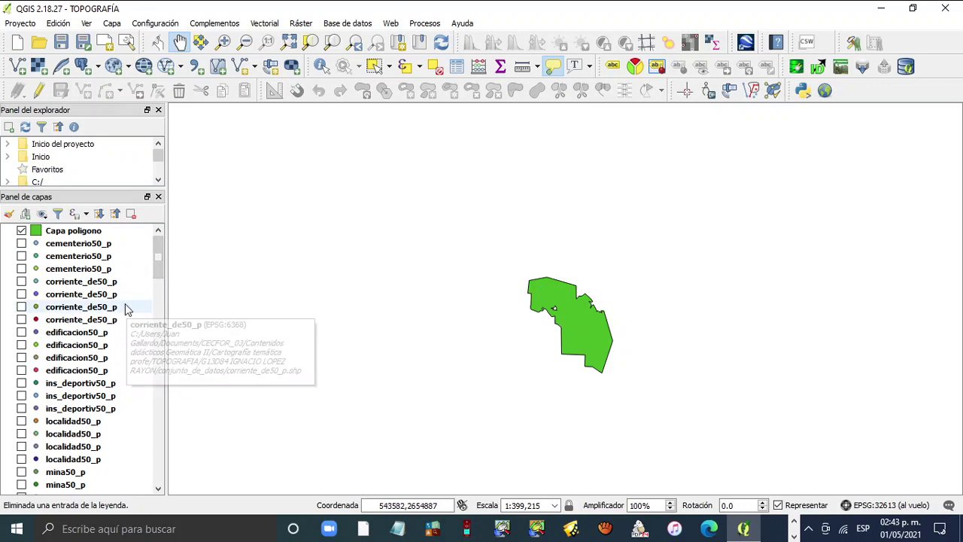
click(20, 232)
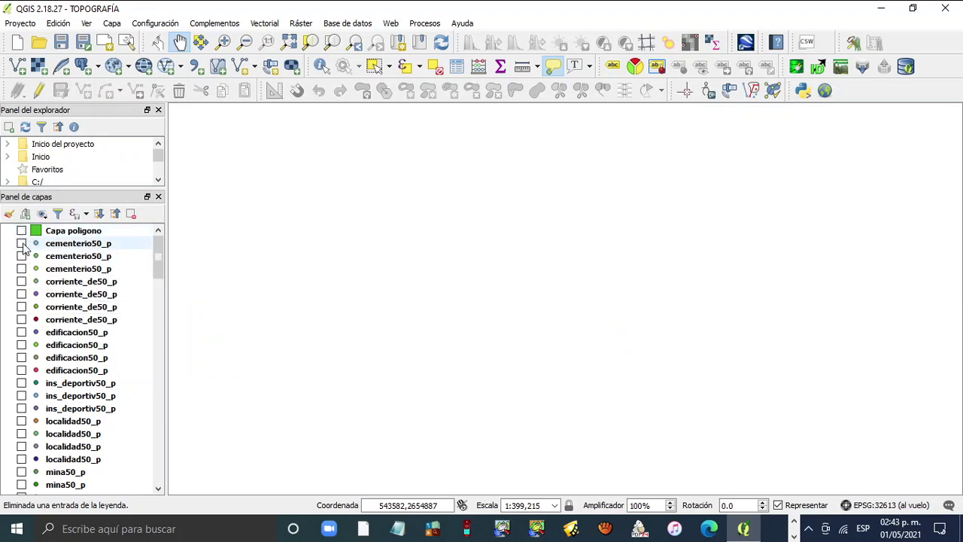
- Turn on the visibility of the three cementerio50_p point layers
click(22, 243)
click(21, 256)
click(22, 269)
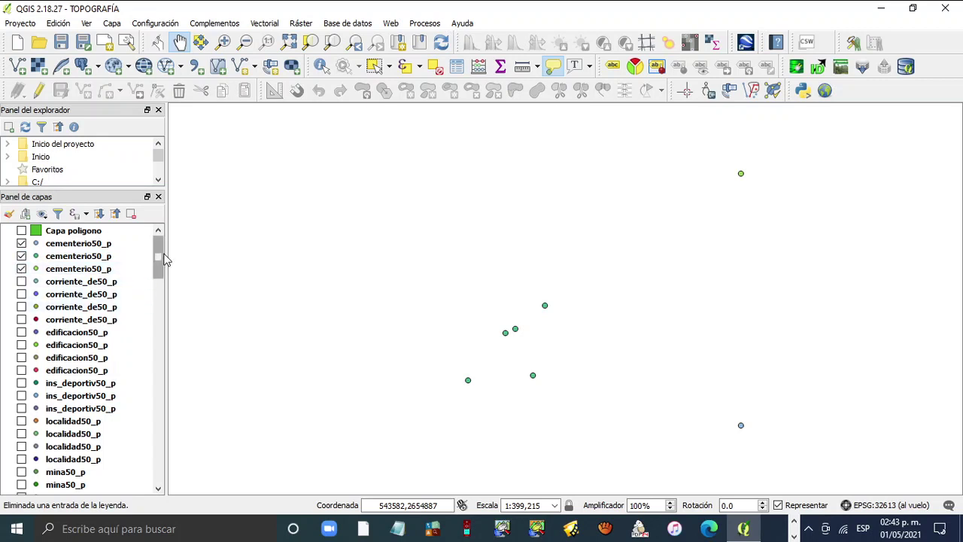
mouse_move(159, 256)
mouse_down()
mouse_move(158, 280)
mouse_move(161, 248)
mouse_up()
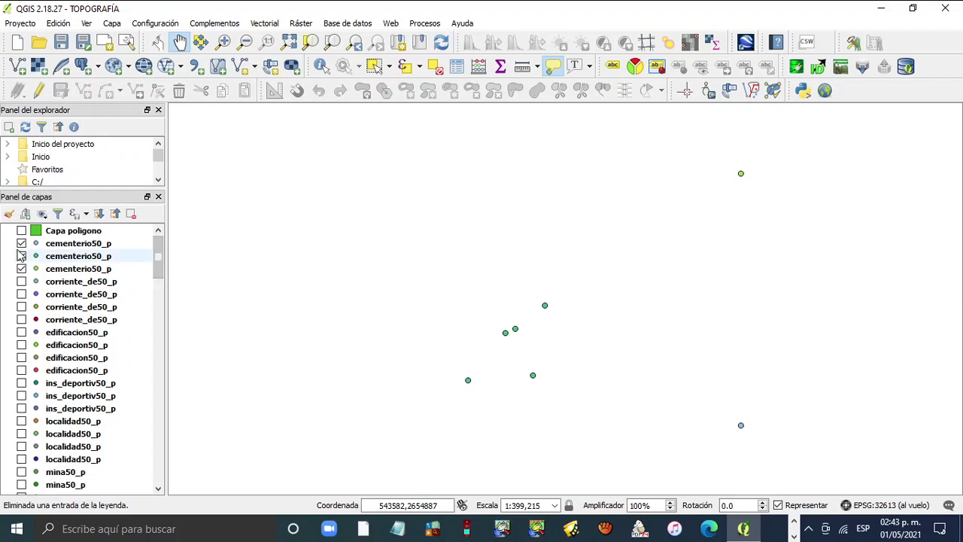
- Turn on the four Cementerio polygon layers near the end of the layer list and compare them with the cemetery points
drag(161, 248, 169, 467)
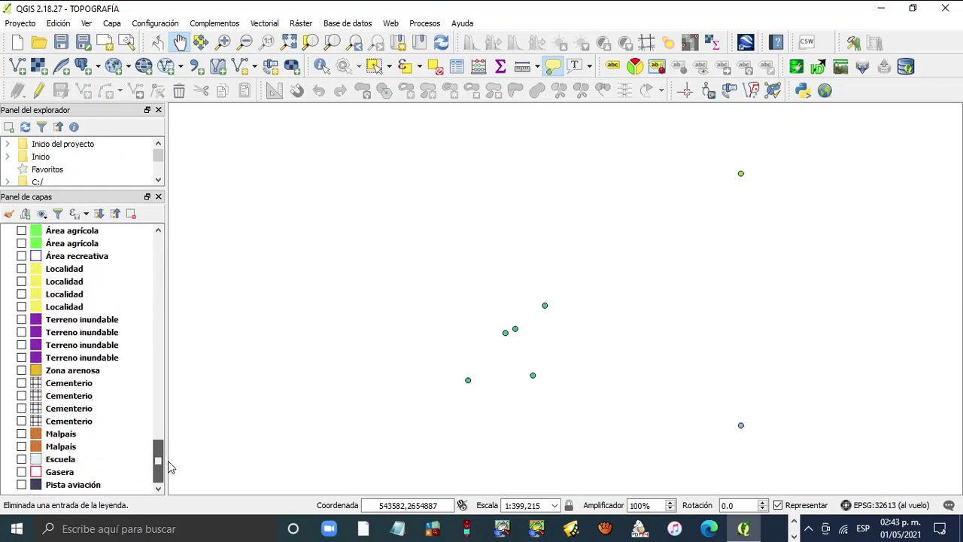
click(22, 395)
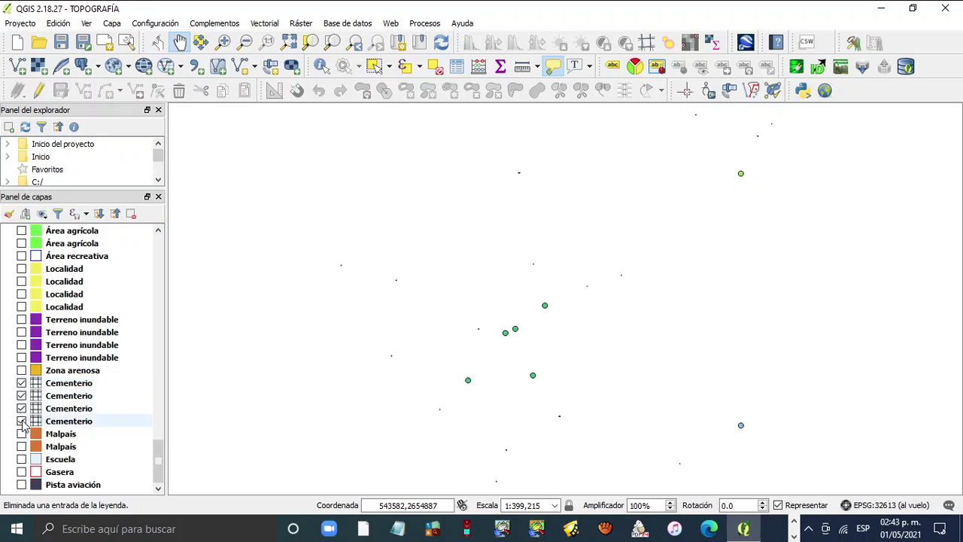
scroll(480, 395, up, 2)
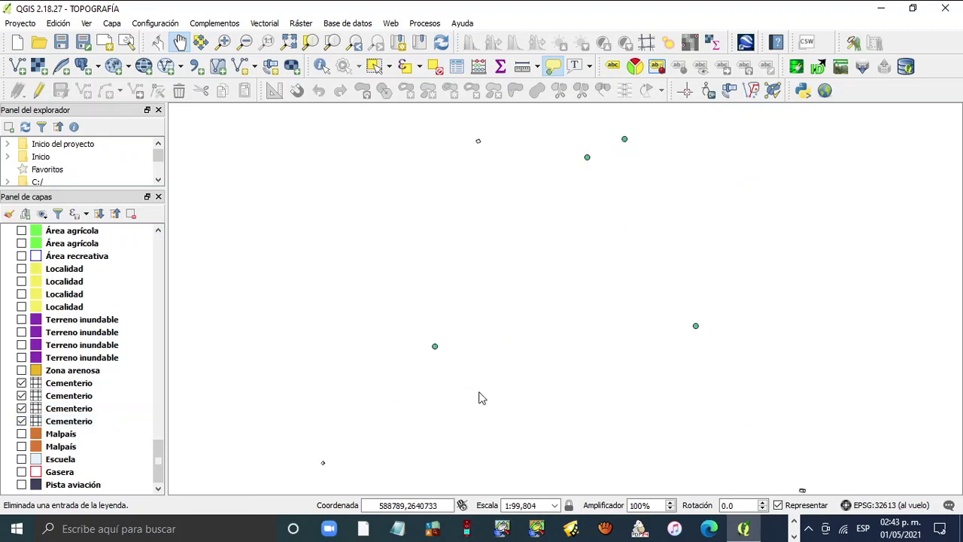
scroll(424, 367, down, 1)
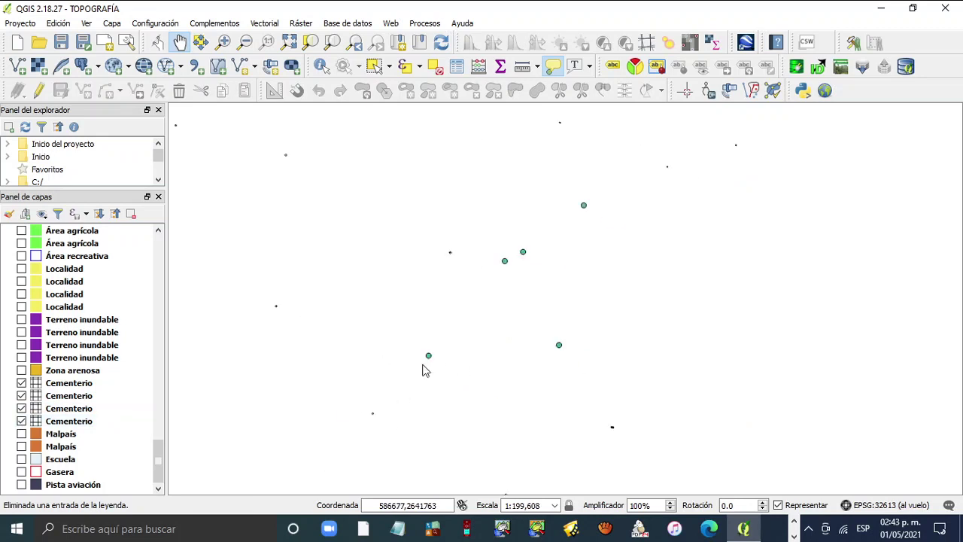
scroll(423, 369, down, 1)
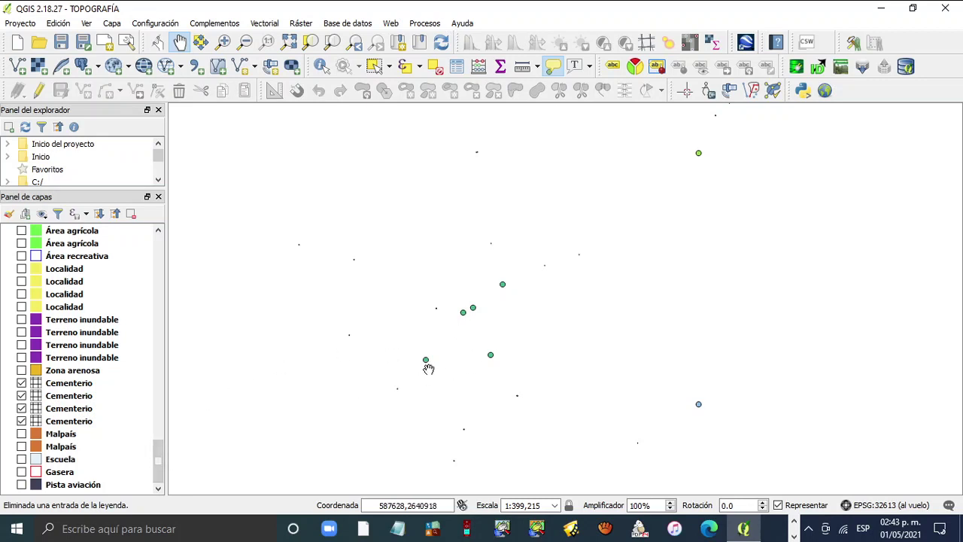
scroll(428, 369, up, 1)
drag(158, 459, 172, 236)
scroll(354, 328, down, 1)
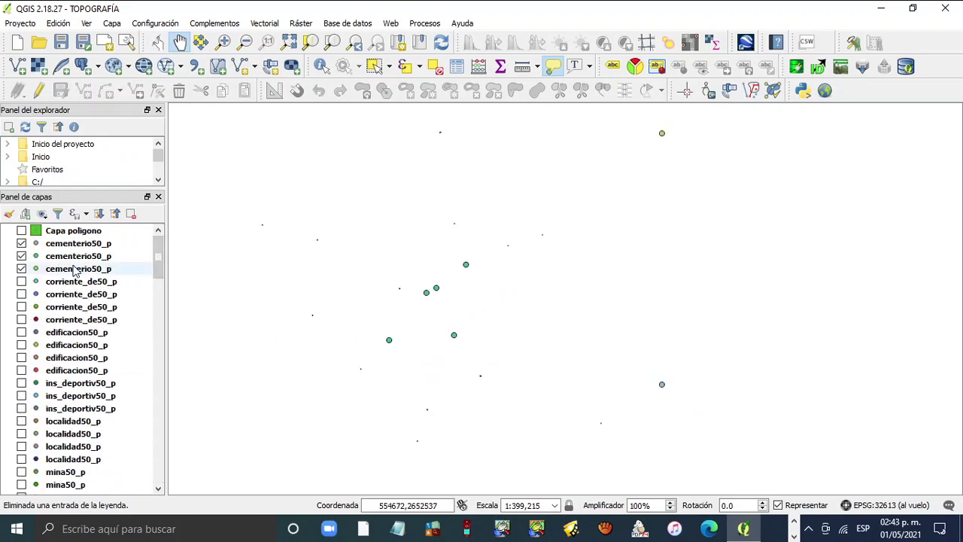
- Hide the three cementerio50_p point layers
click(21, 243)
click(21, 255)
click(21, 269)
- Turn on the Capa poligono layer and frame its green polygon in the map canvas
click(21, 231)
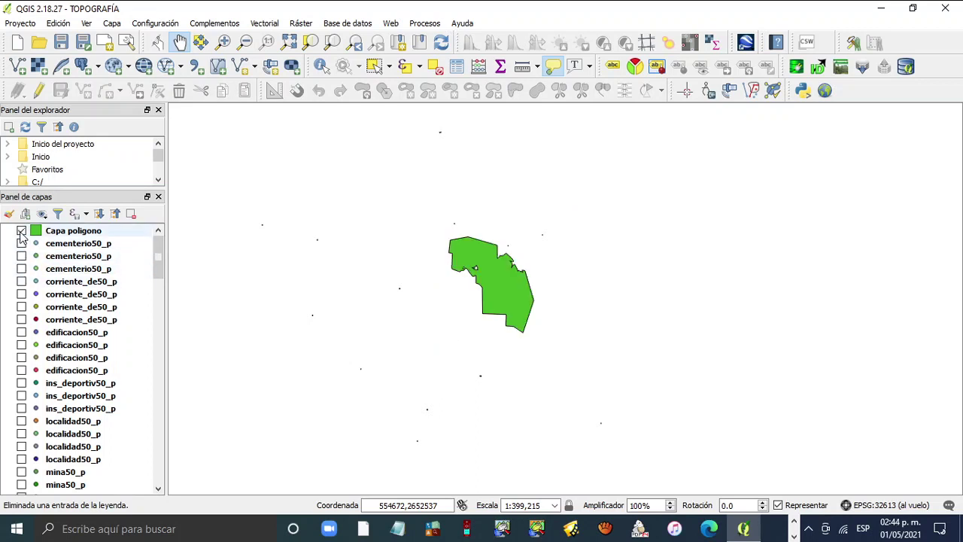
scroll(468, 269, up, 2)
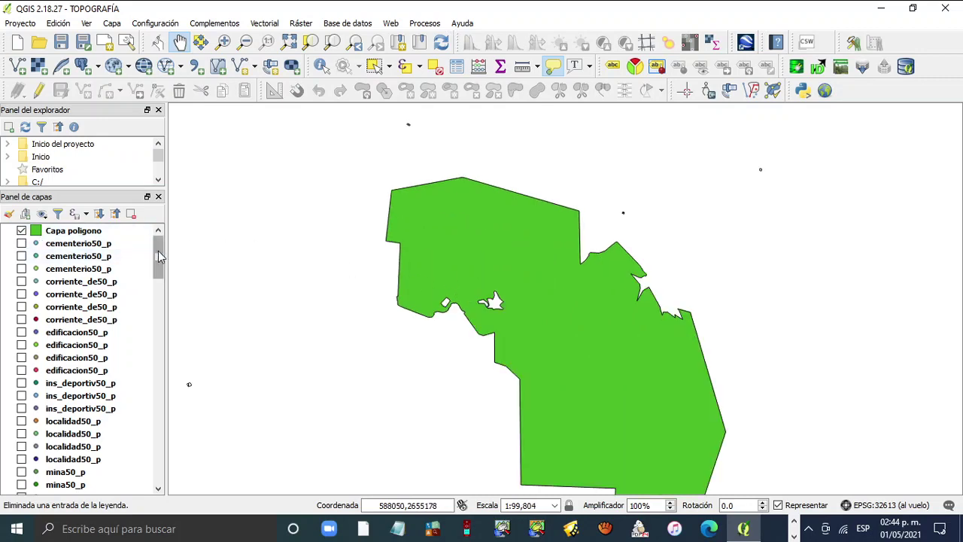
mouse_move(157, 247)
mouse_down()
mouse_move(157, 456)
mouse_move(158, 241)
mouse_up()
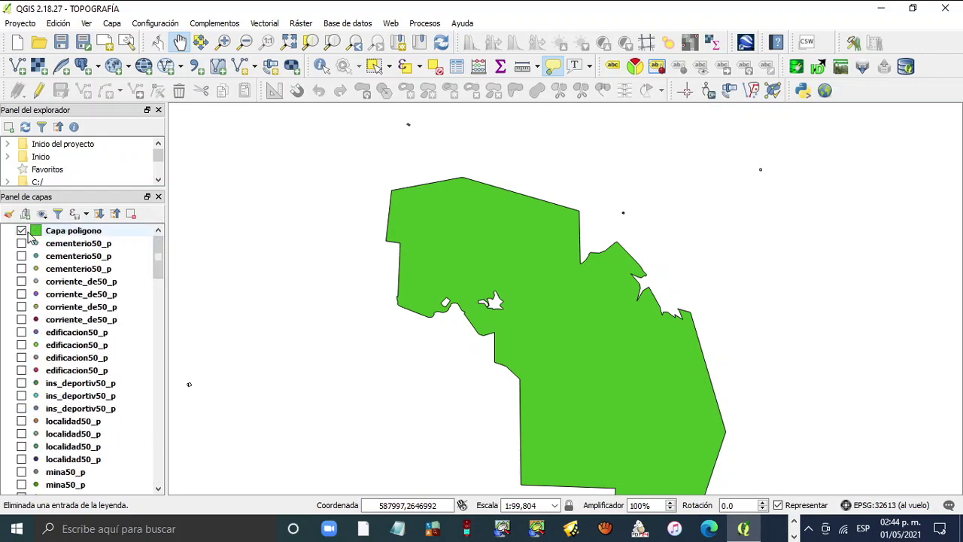
drag(422, 292, 426, 233)
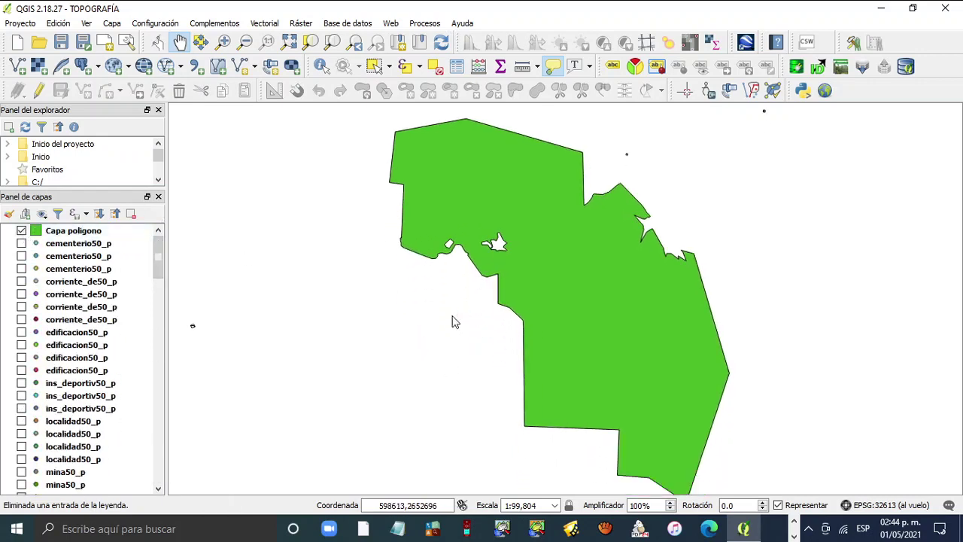
drag(436, 330, 438, 324)
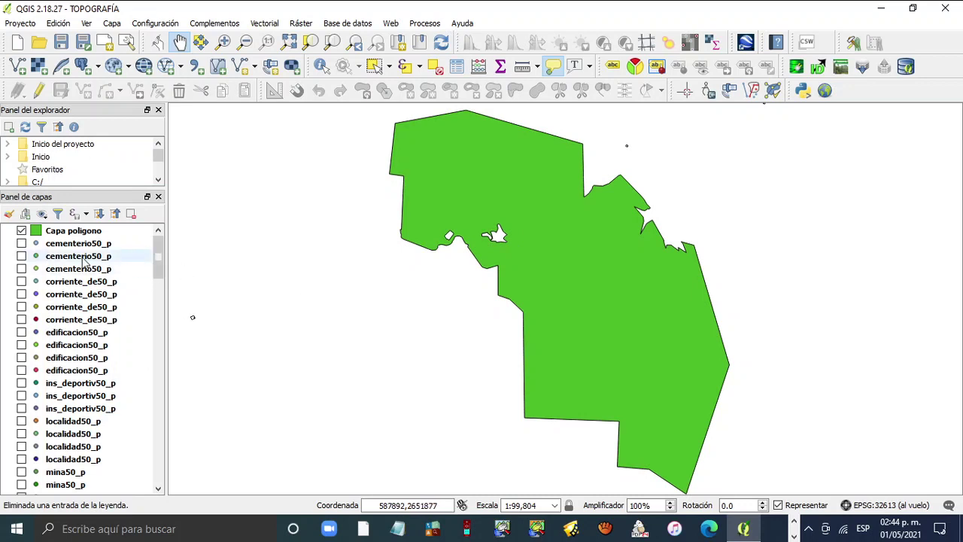
click(22, 231)
click(22, 231)
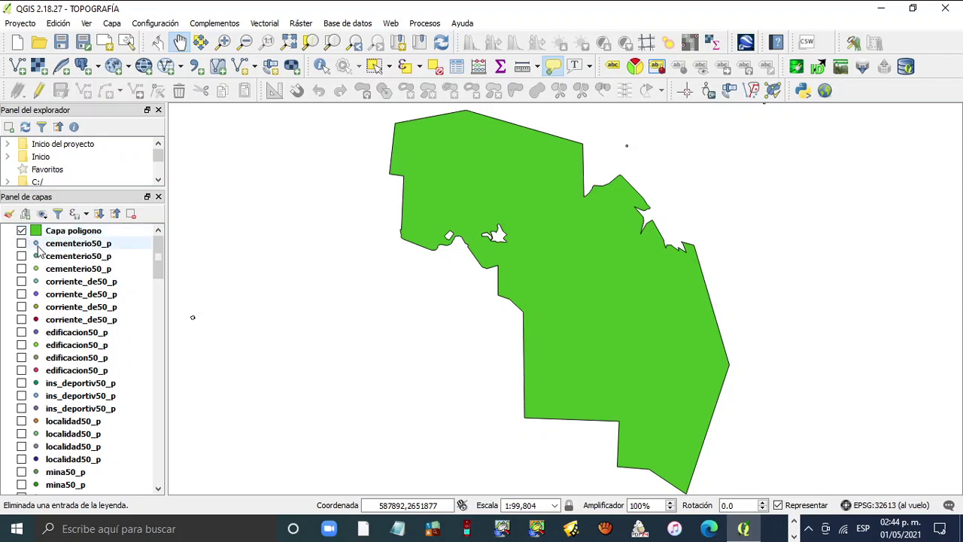
- Make the three cementerio50_p point layers visible beneath Capa poligono
click(21, 243)
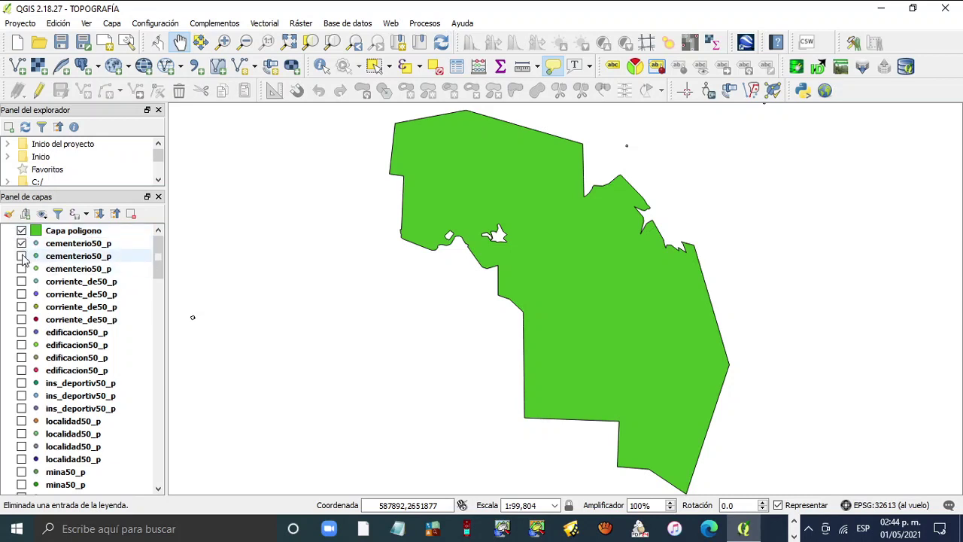
click(21, 256)
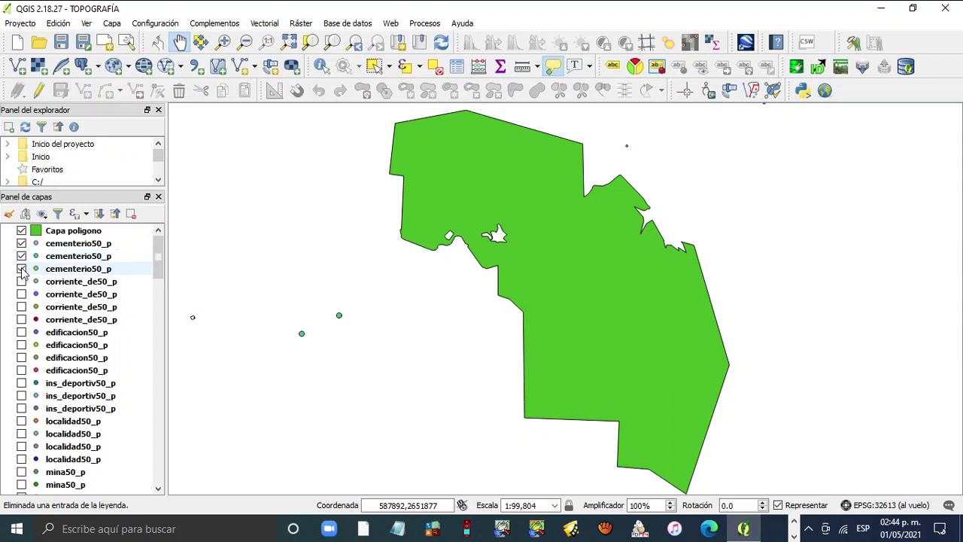
click(21, 269)
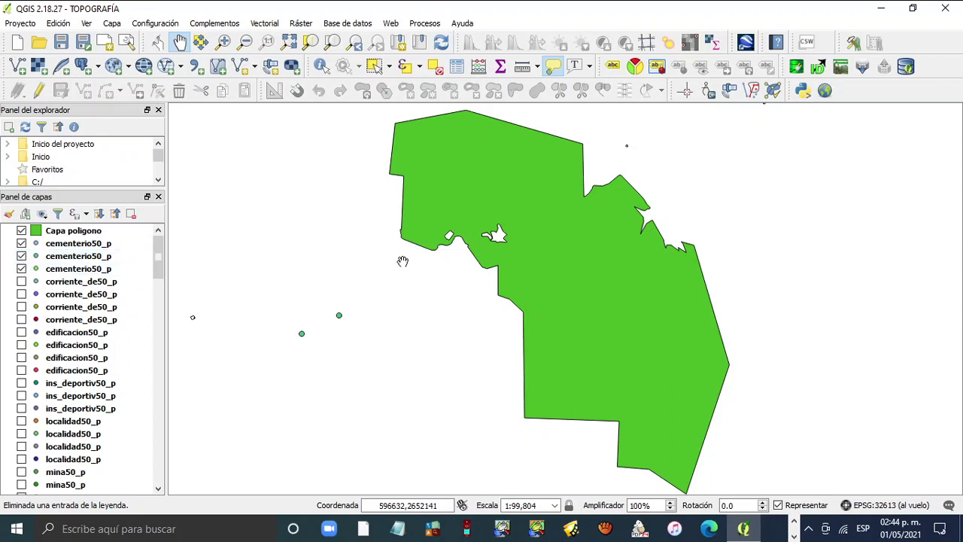
- Toggle the Capa poligono layer repeatedly to check for cemetery points beneath it, leaving the layer hidden
click(21, 231)
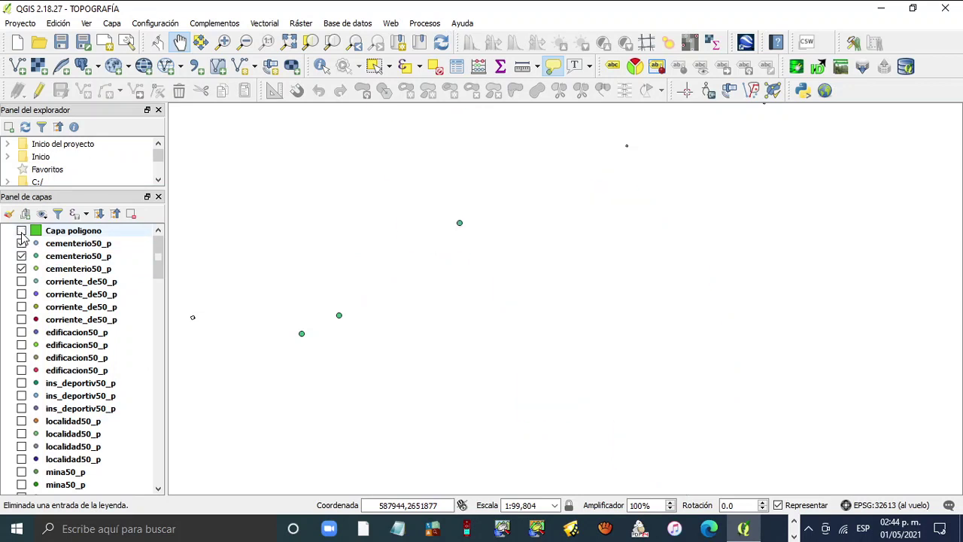
click(21, 231)
click(21, 231)
click(21, 231)
click(21, 231)
click(21, 231)
click(21, 231)
click(21, 235)
click(22, 235)
click(22, 234)
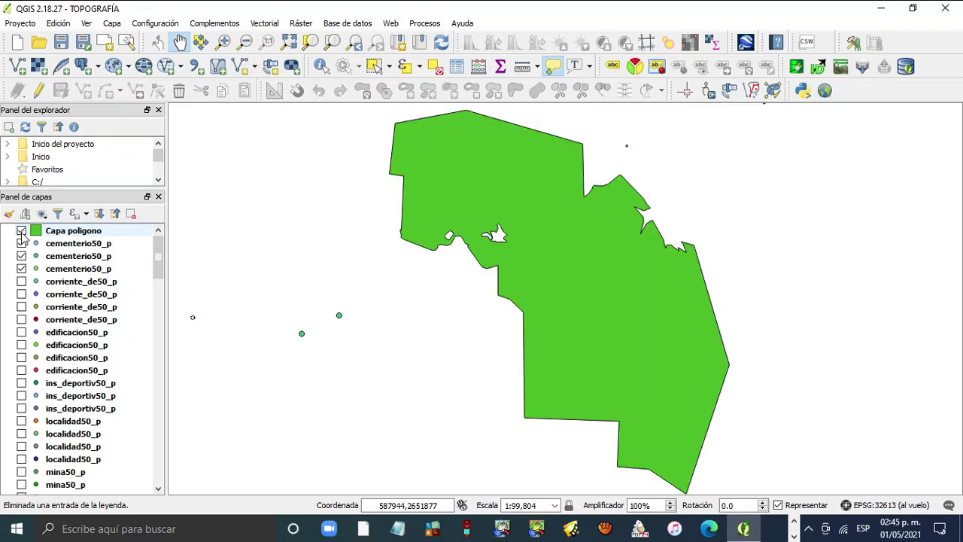
click(22, 235)
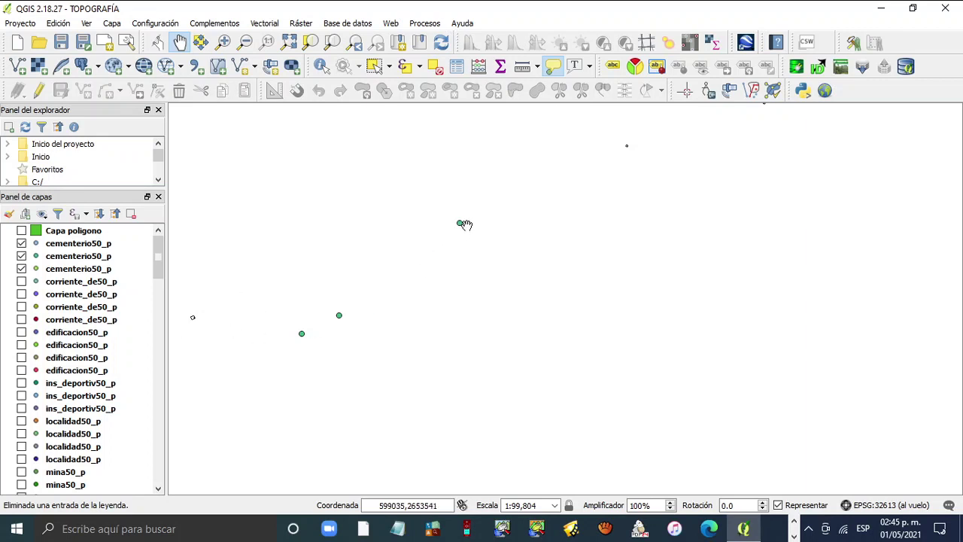
- Rename the first cementerio50_p layer as Cementerio
click(72, 244)
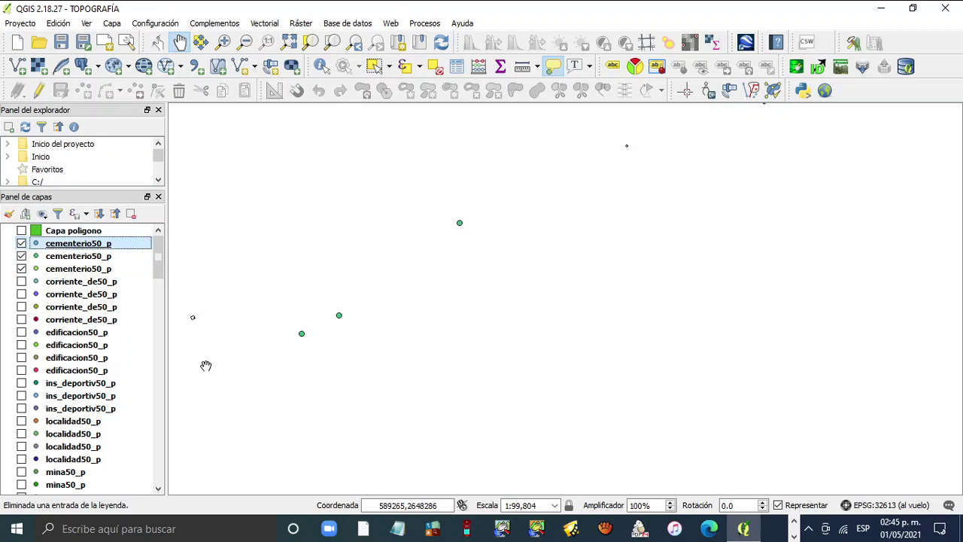
key(F2)
key(Left)
key(Left)
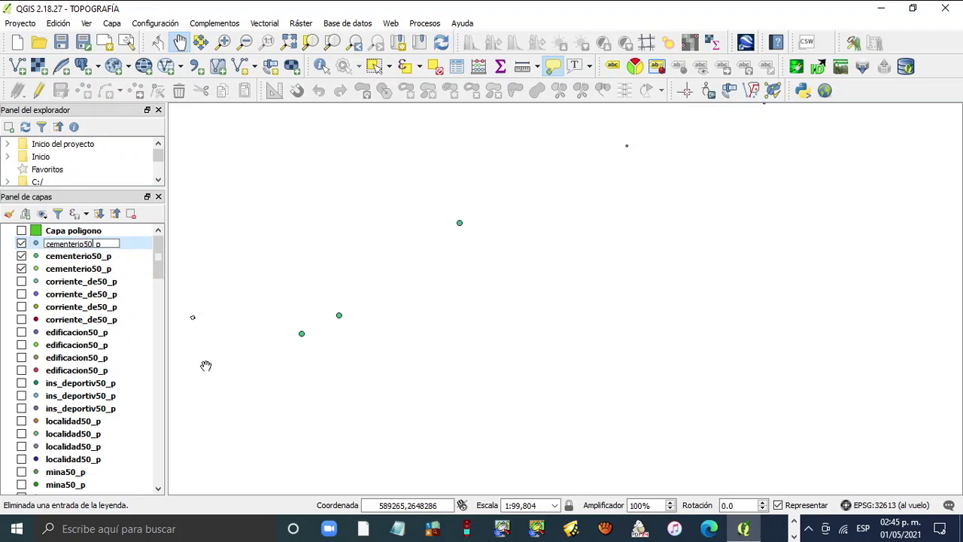
key(Right)
key(BackSpace)
text(C)
key(Right)
key(Delete)
key(Delete)
key(Delete)
key(Delete)
key(Return)
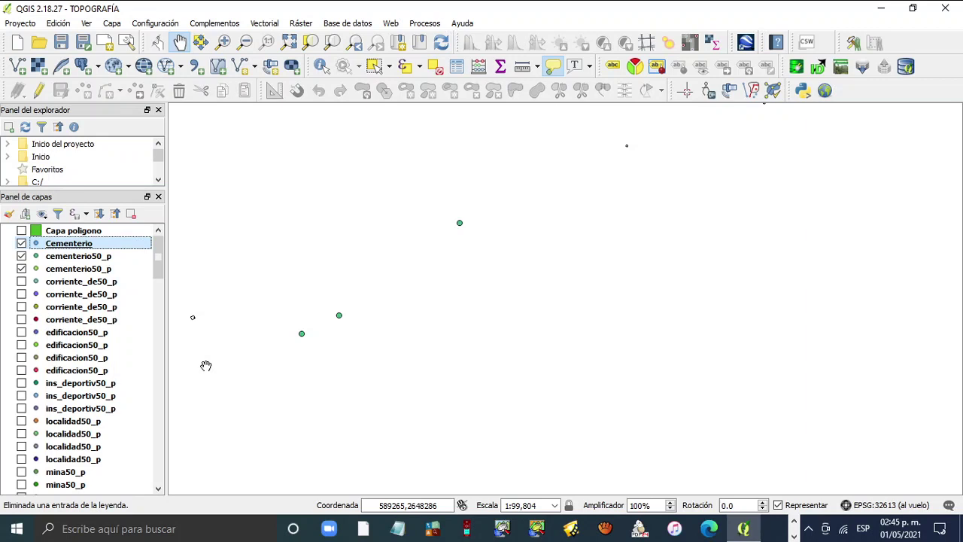
- Rename the second cementerio50_p layer as Cementerio
click(70, 263)
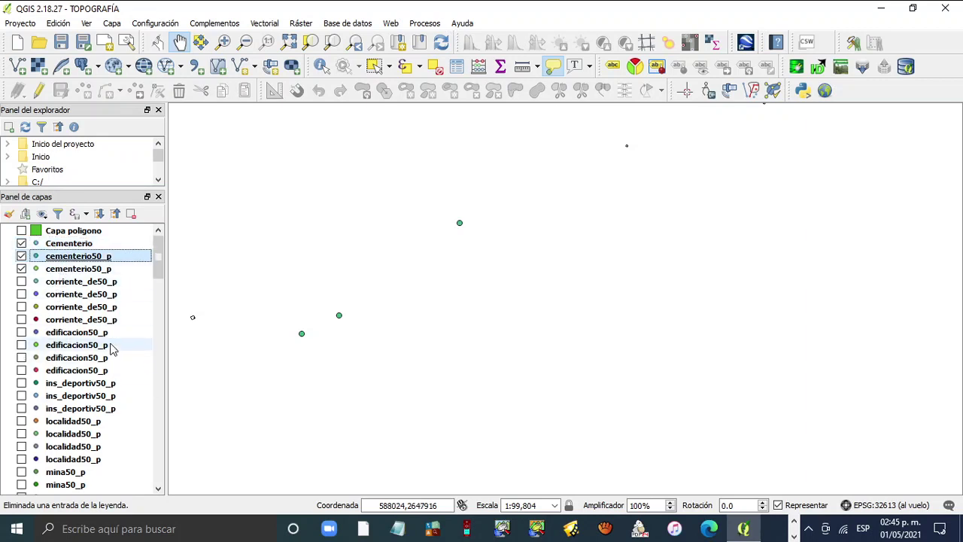
key(F2)
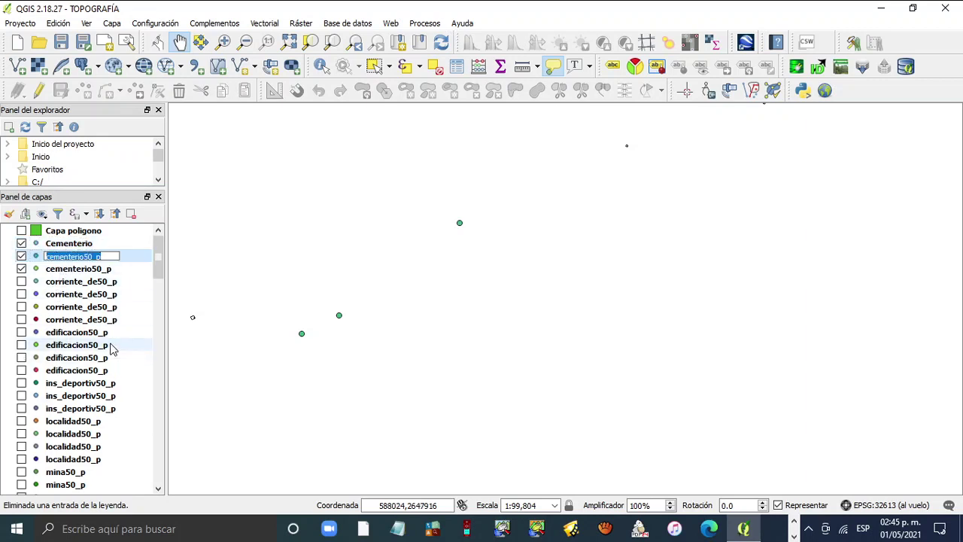
key(Left)
key(Left)
key(Left)
key(Left)
key(Left)
key(Left)
key(Left)
key(Left)
key(Left)
key(BackSpace)
text(C)
key(Delete)
key(Delete)
key(Delete)
key(Delete)
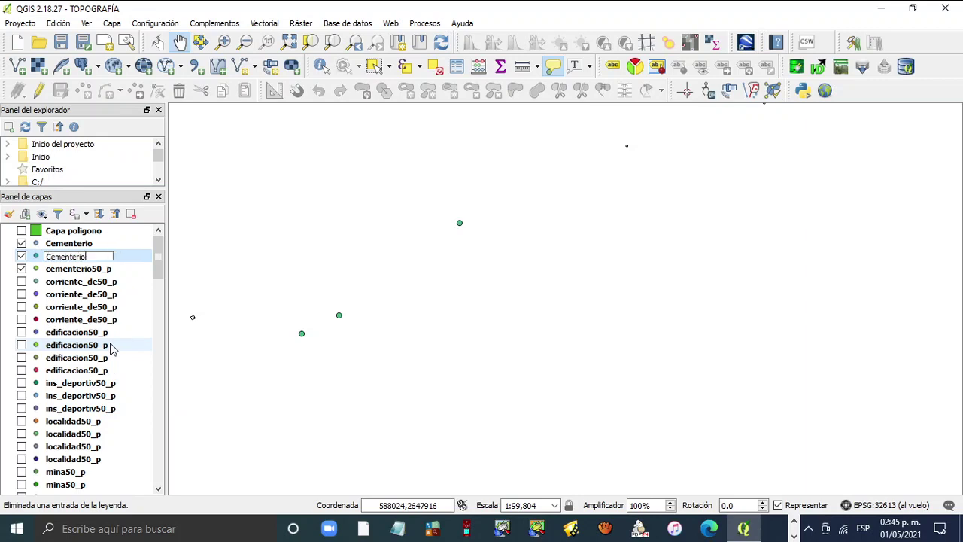
key(Return)
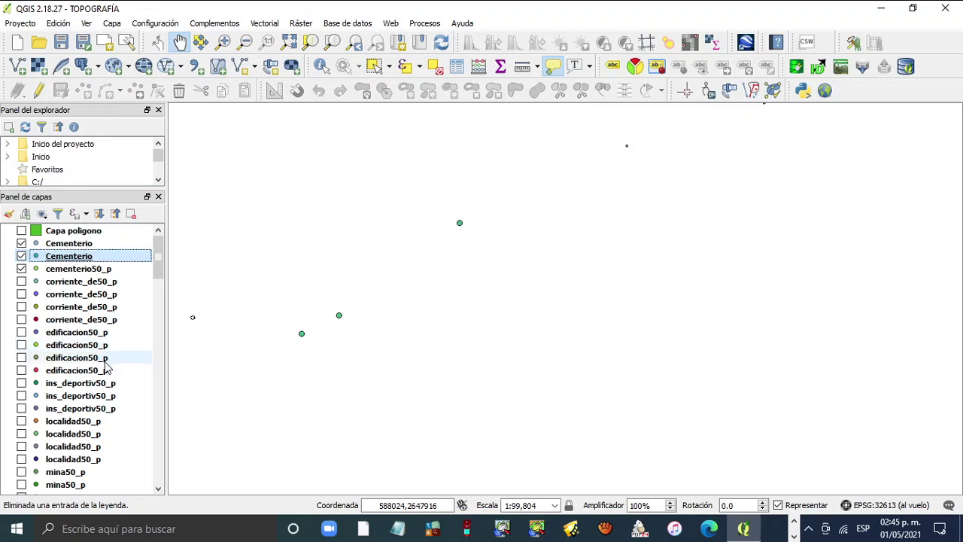
- Rename the third cementerio50_p layer as Cementerio
click(82, 271)
key(F2)
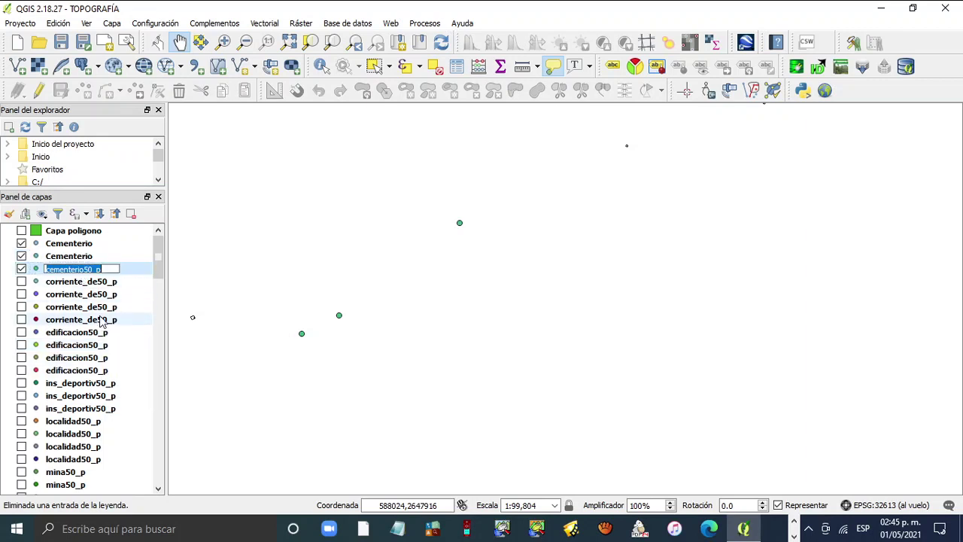
key(End)
key(Delete)
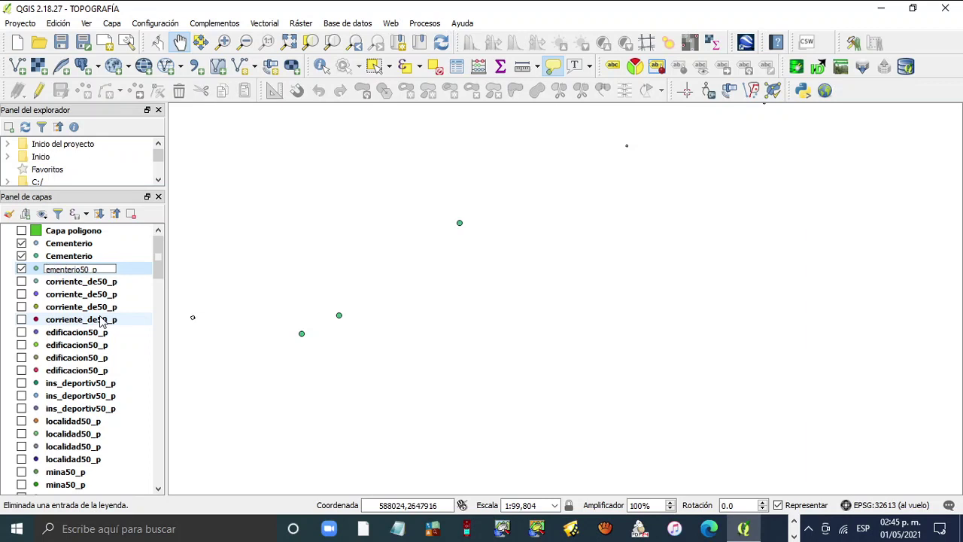
text(C)
key(Delete)
key(Delete)
key(Delete)
key(Delete)
key(Return)
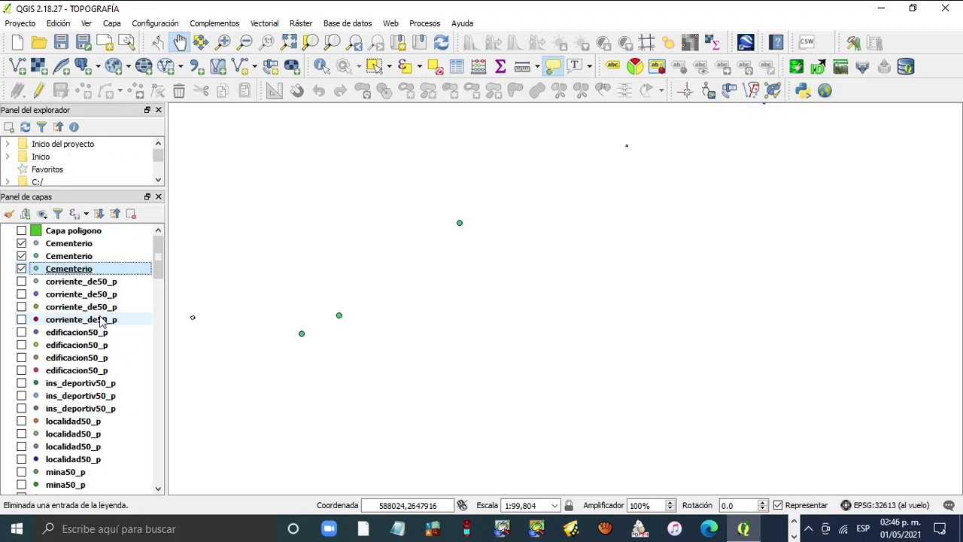
click(134, 345)
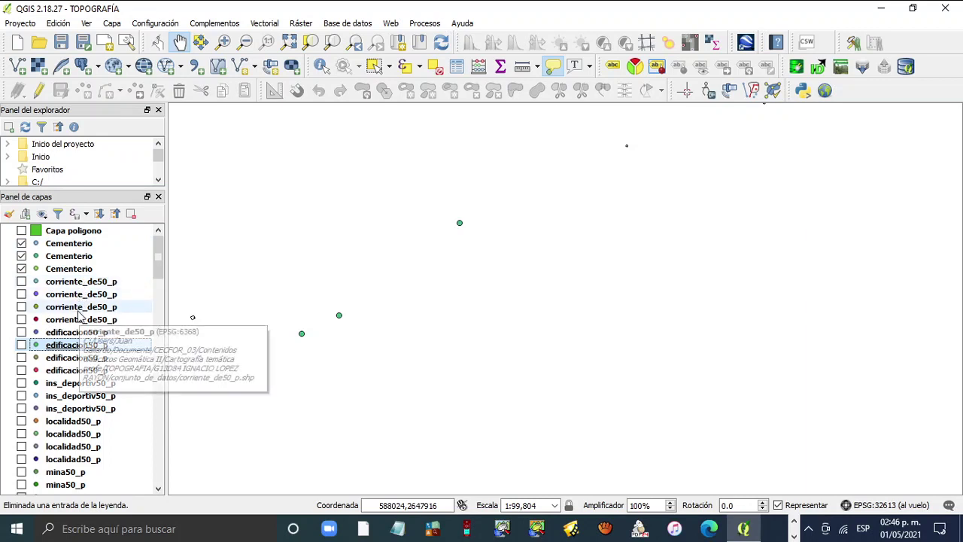
- Open the style properties of the first Cementerio point layer and look through the preset marker symbols
mouse_move(158, 257)
mouse_down()
mouse_move(170, 436)
mouse_move(170, 459)
mouse_move(159, 461)
mouse_move(159, 257)
mouse_up()
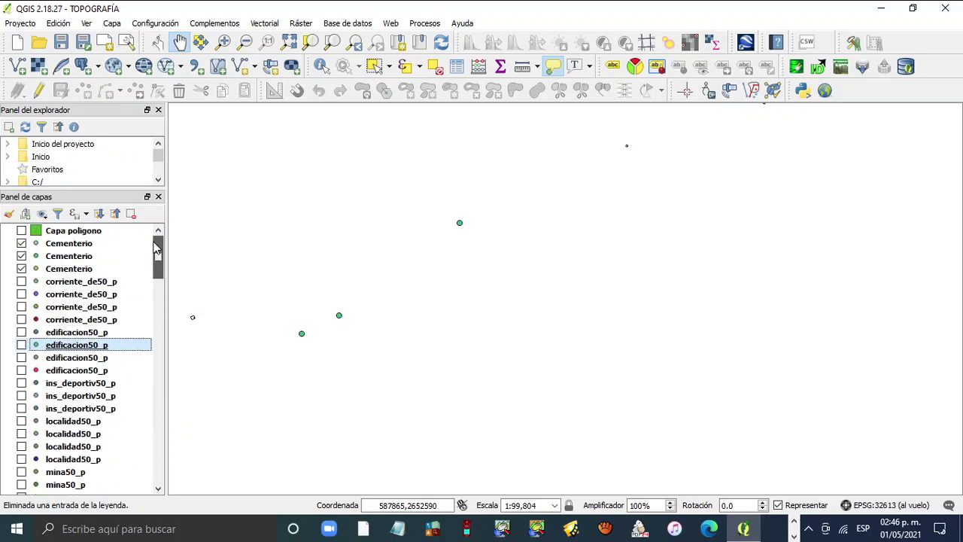
click(69, 244)
right_click(69, 244)
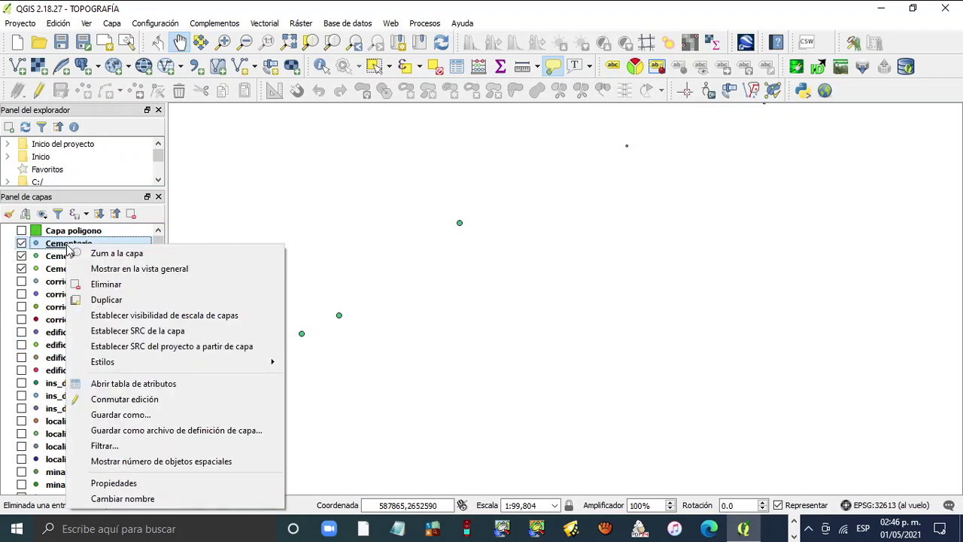
click(172, 485)
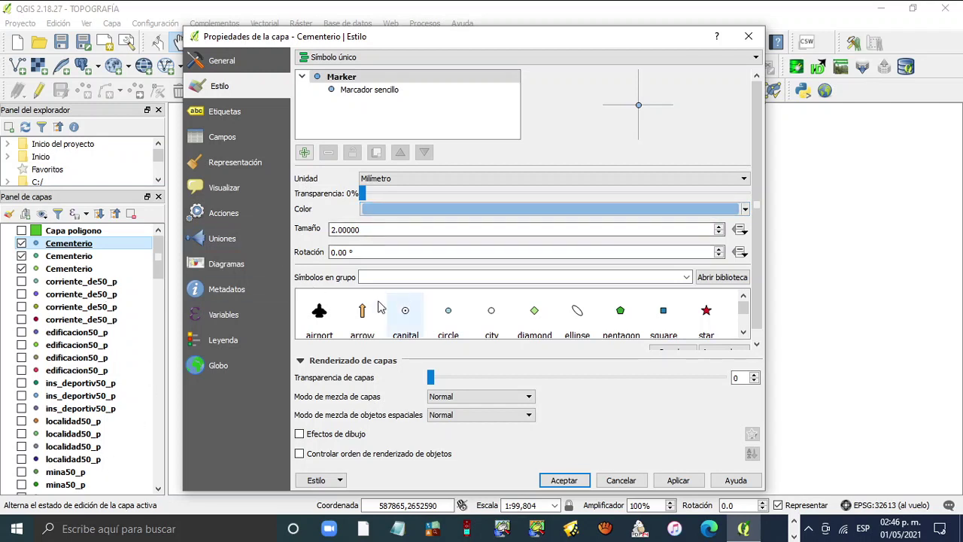
click(743, 332)
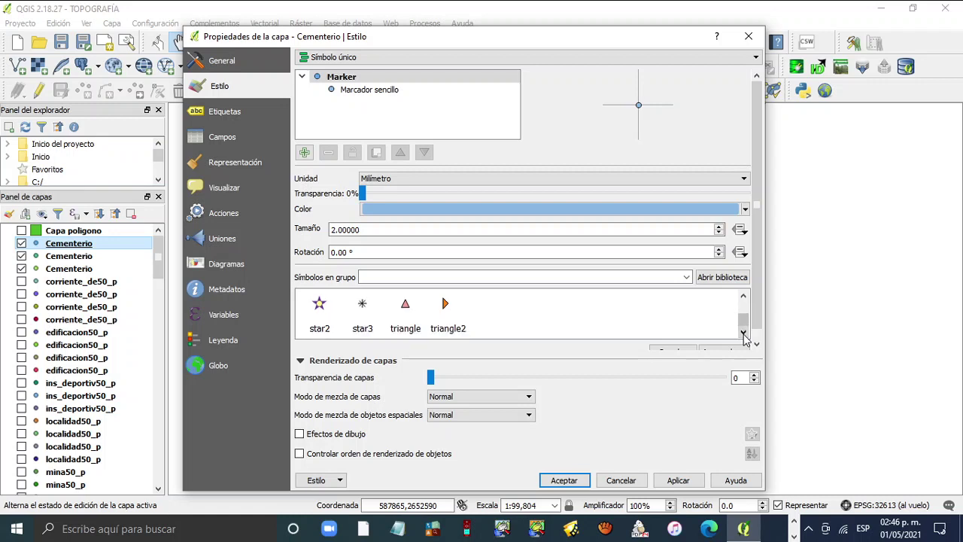
click(743, 296)
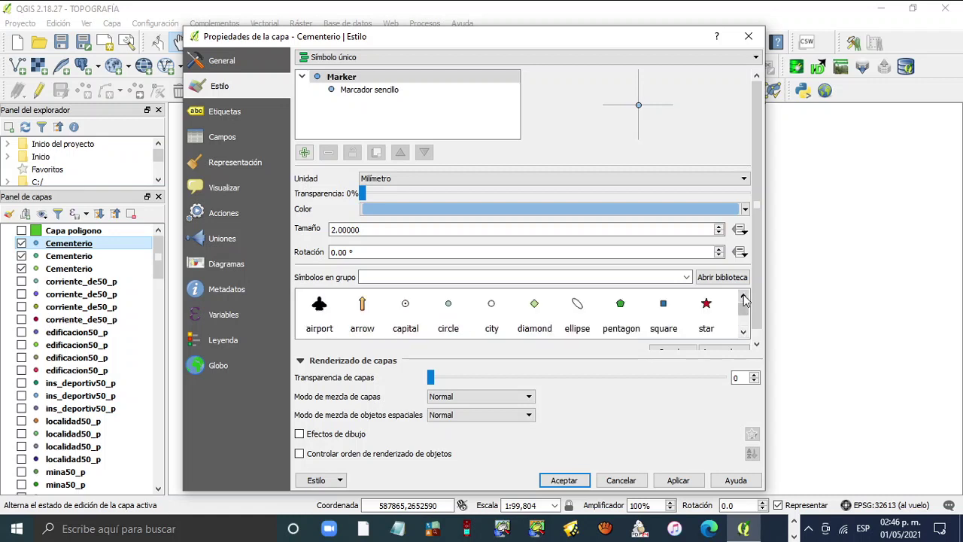
click(743, 299)
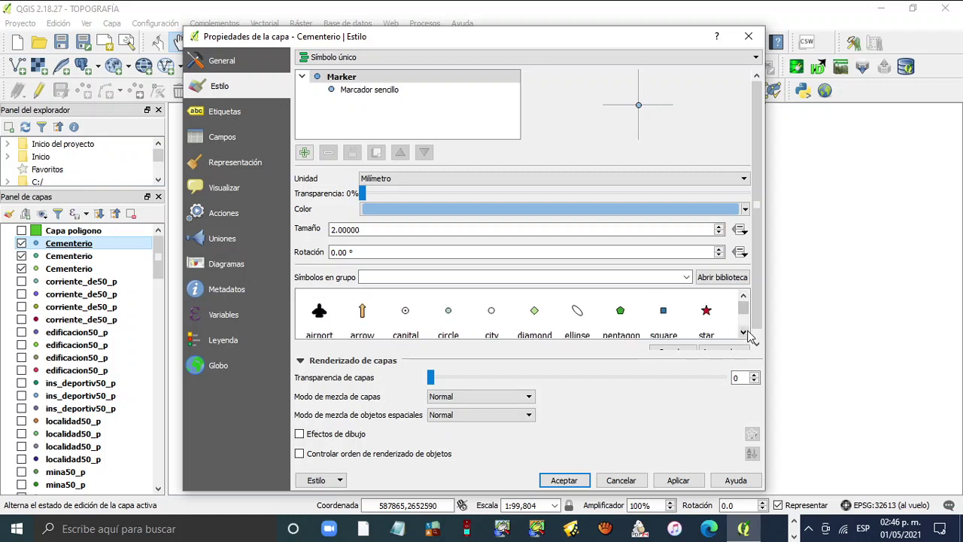
click(743, 331)
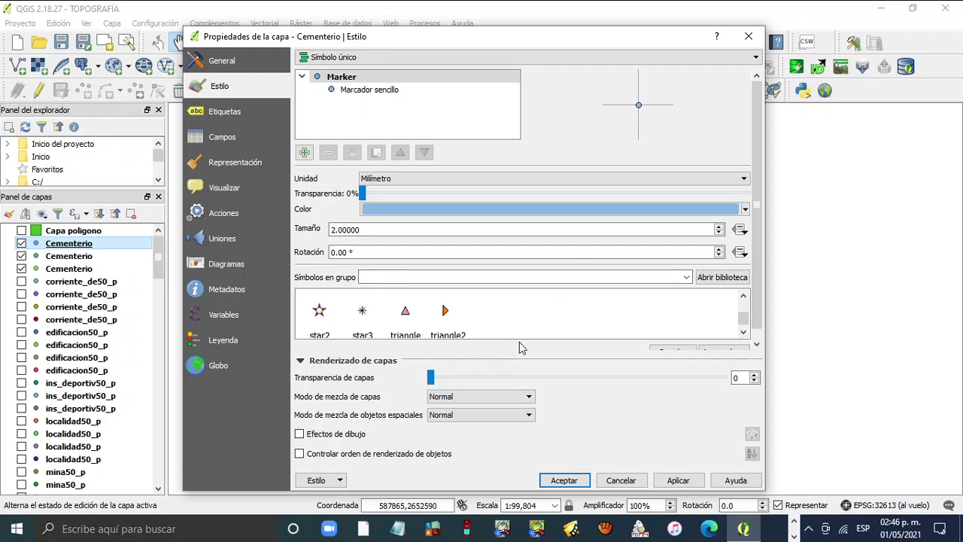
scroll(759, 318, down, 1)
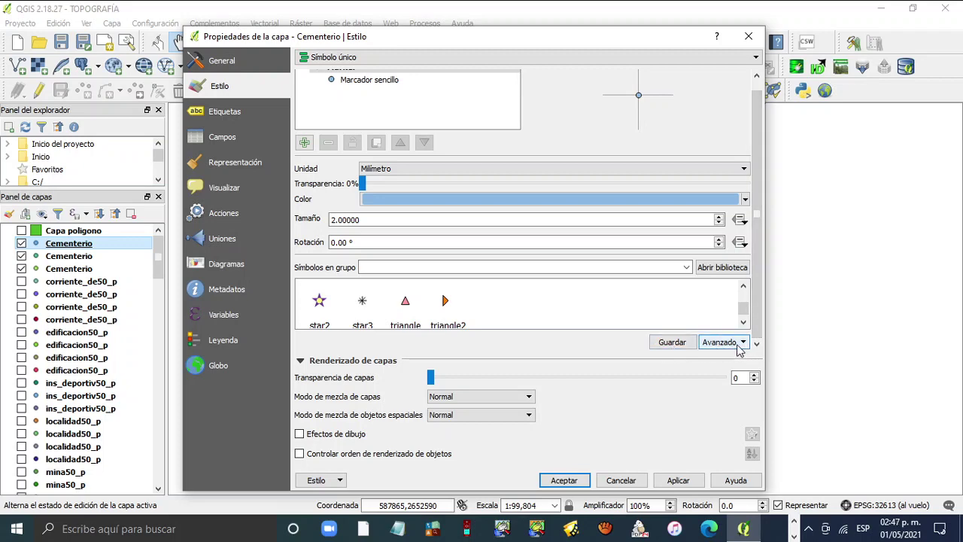
- Open the symbol library and examine its marker, line and fill symbols, including star and star2
click(727, 269)
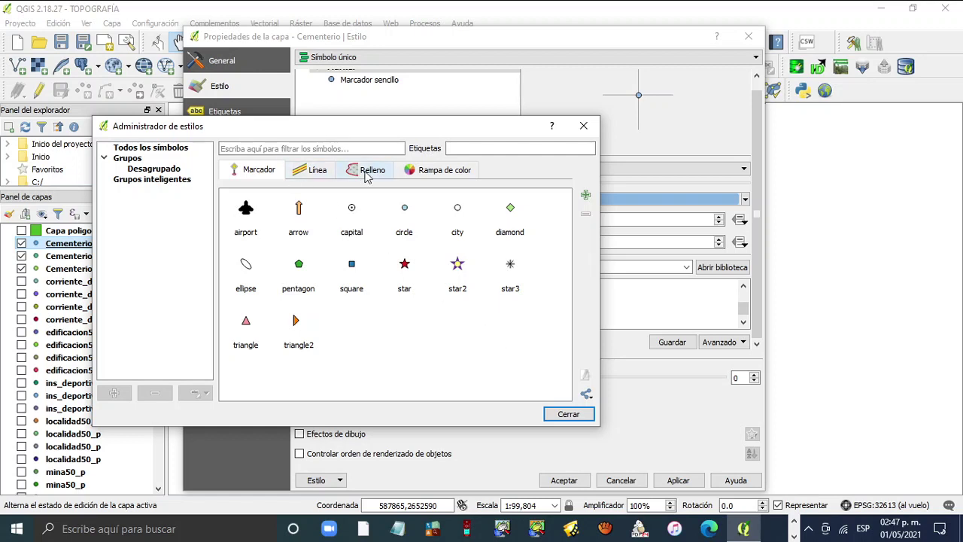
click(306, 179)
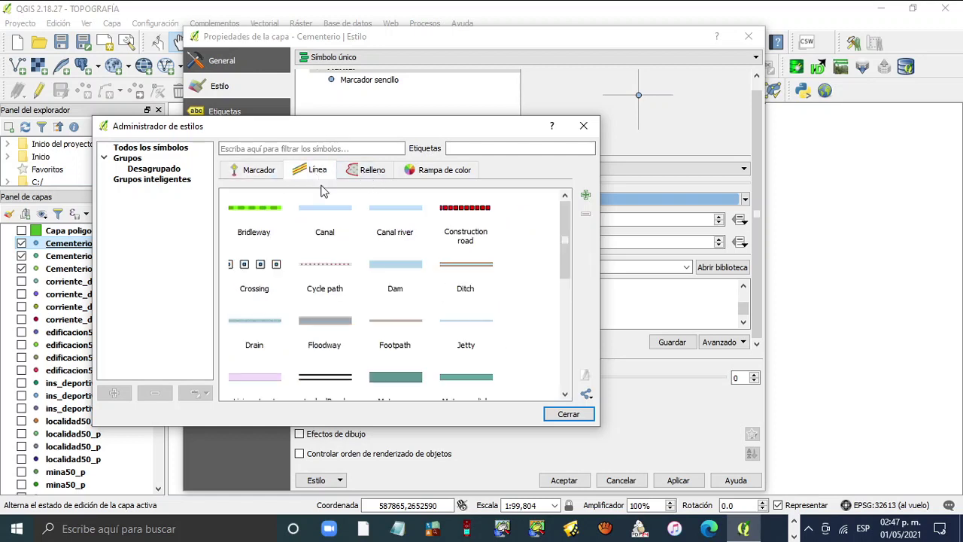
mouse_move(570, 243)
mouse_down()
mouse_move(565, 355)
mouse_move(564, 225)
mouse_up()
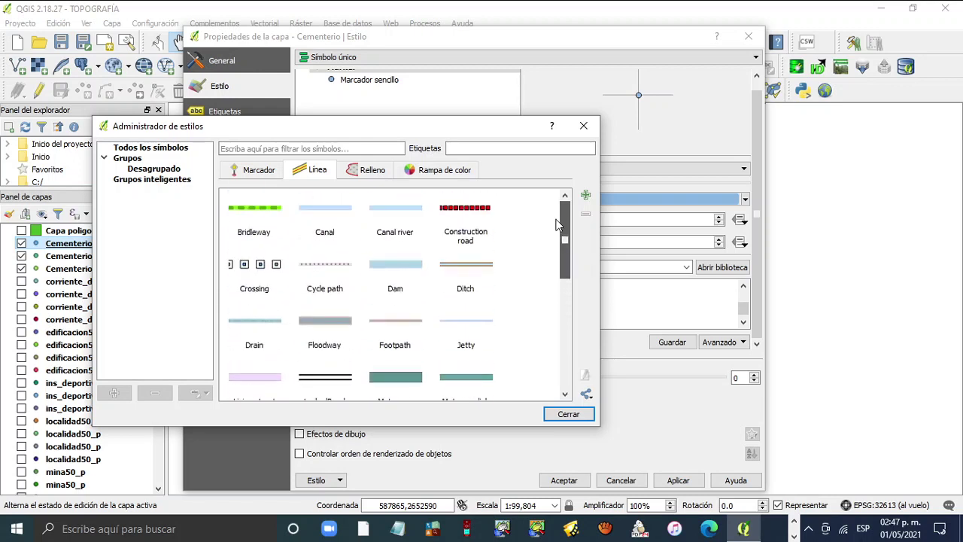
click(364, 171)
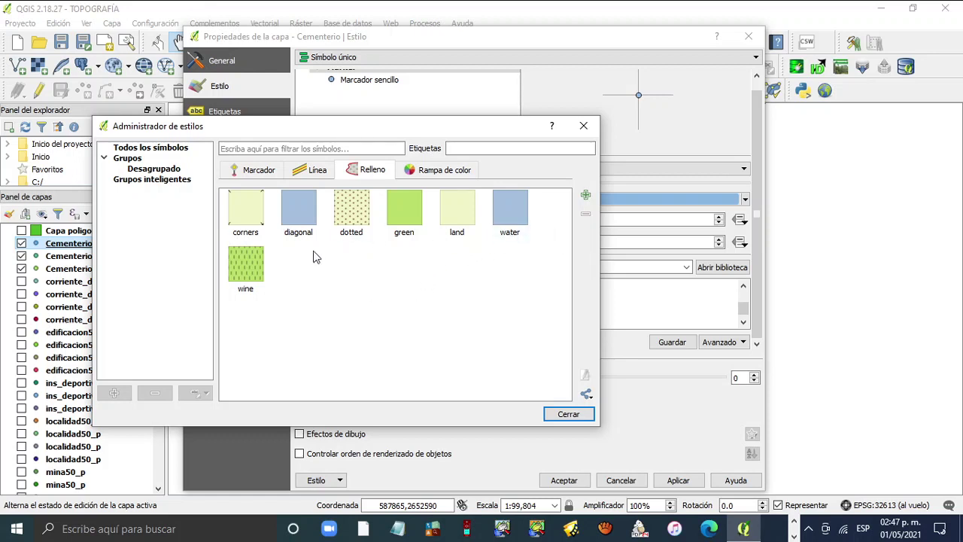
click(258, 174)
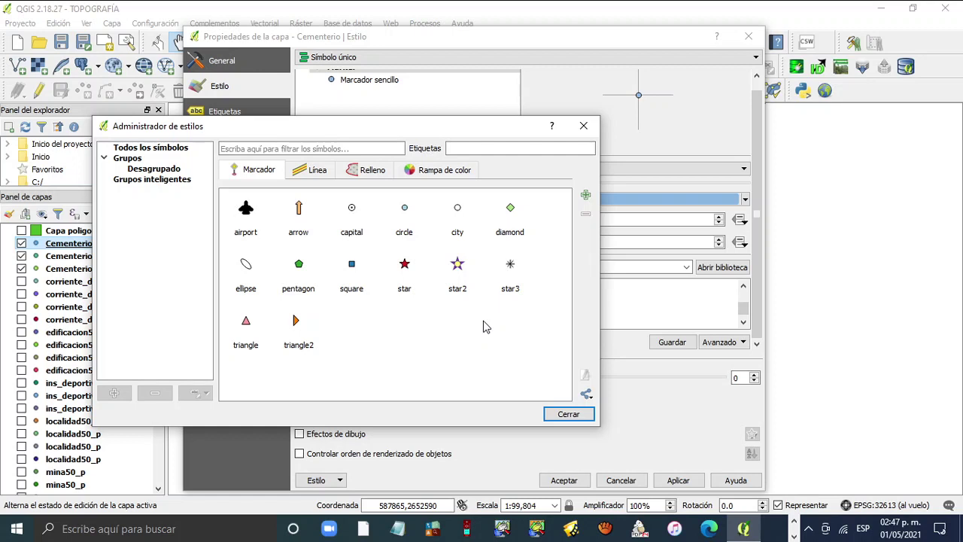
click(460, 271)
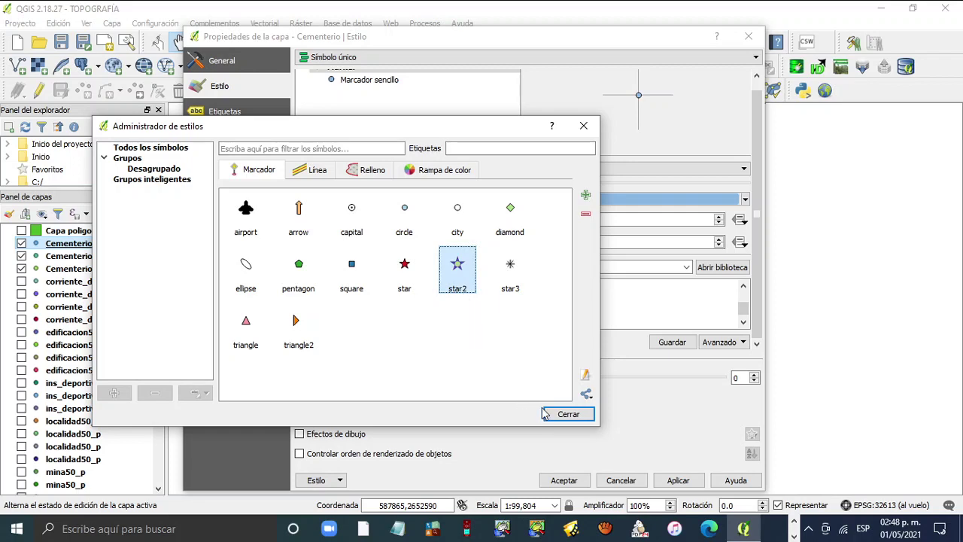
click(407, 269)
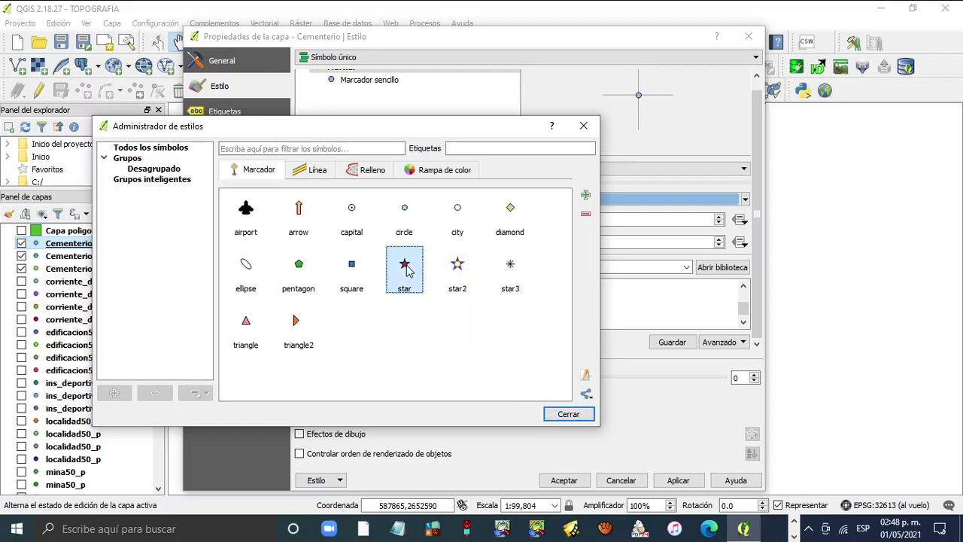
click(573, 415)
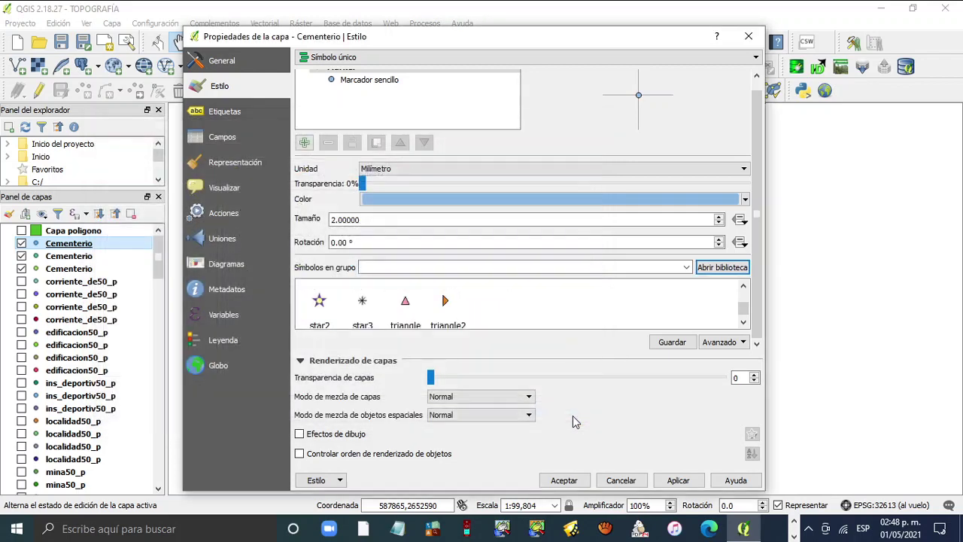
- Style the first Cementerio point layer with the star marker in black and apply the change
click(742, 298)
click(711, 301)
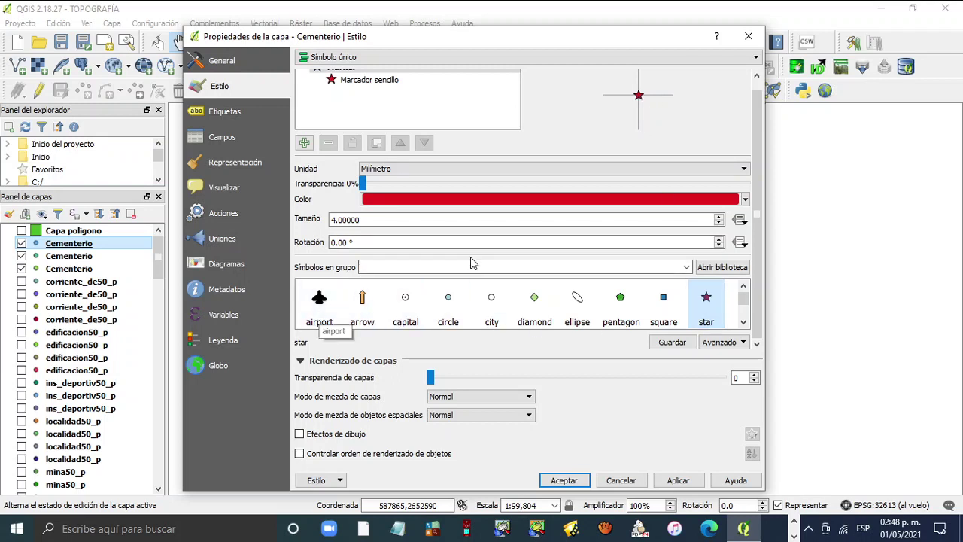
click(746, 199)
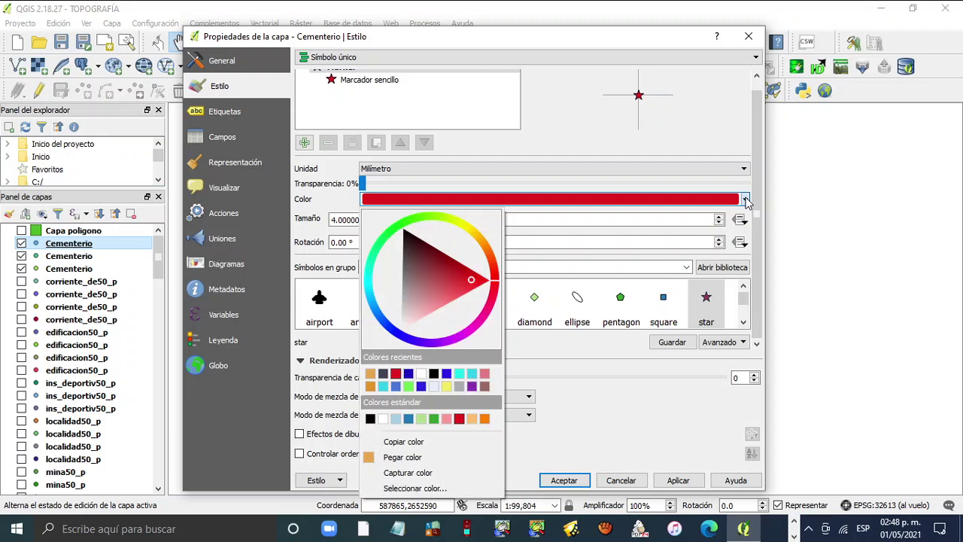
click(369, 423)
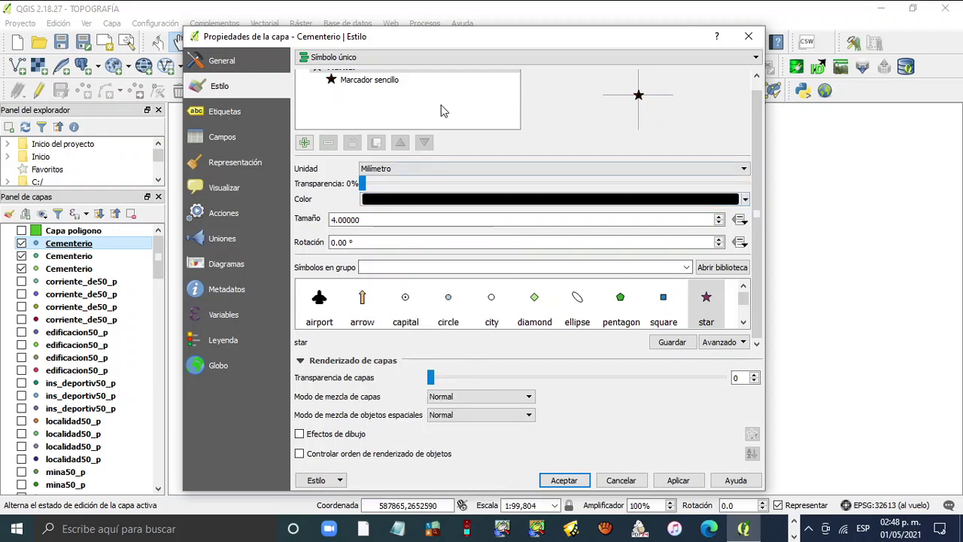
scroll(441, 105, up, 1)
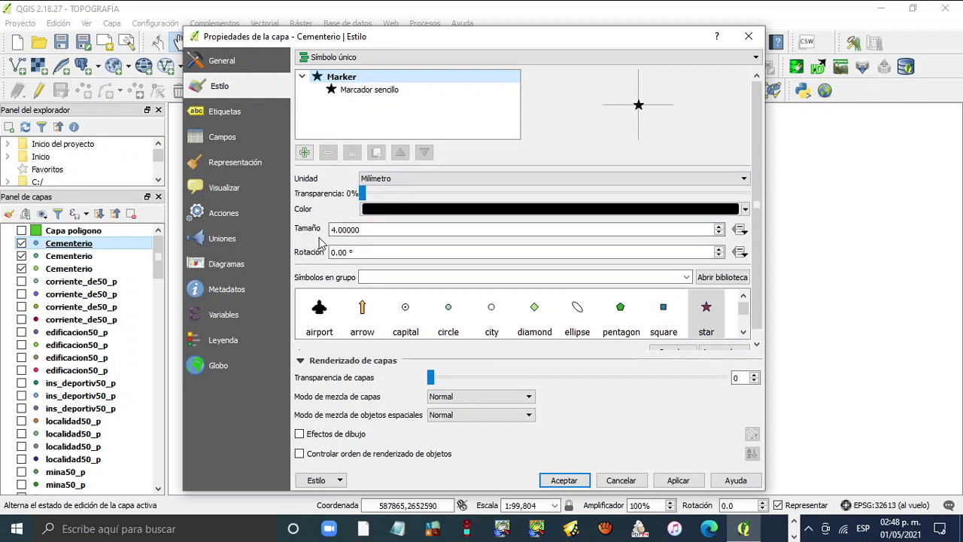
click(680, 481)
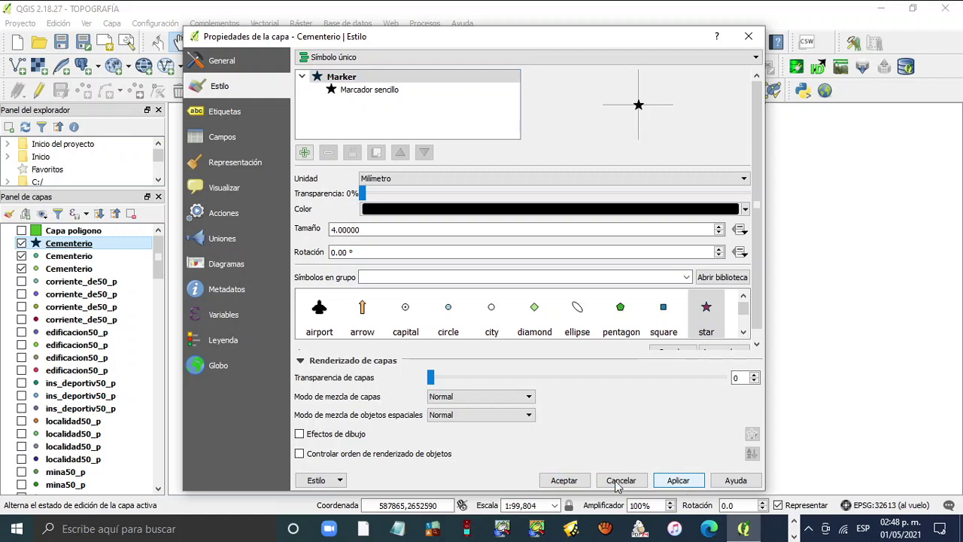
click(564, 480)
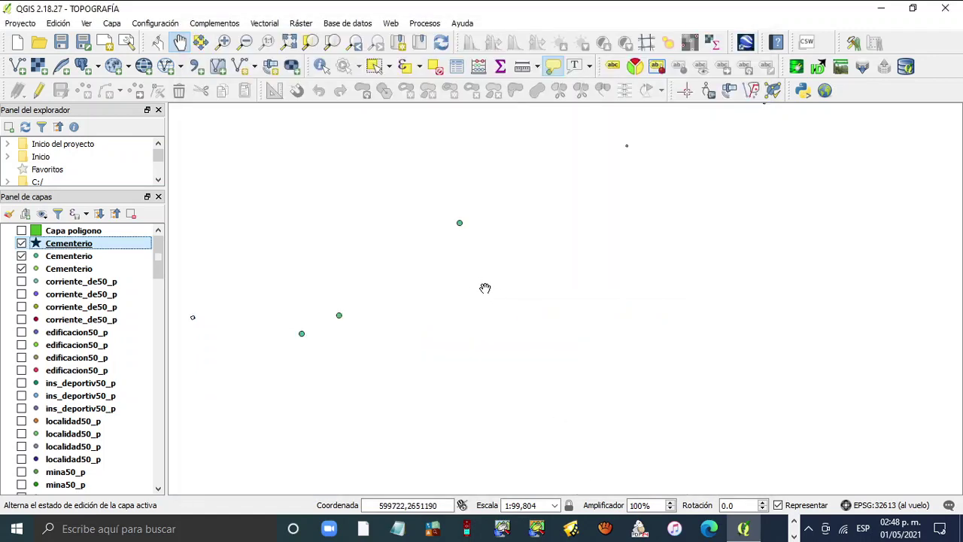
- Show all four Área agrícola layers to examine the cemetery symbols against the farmland areas
scroll(267, 258, down, 2)
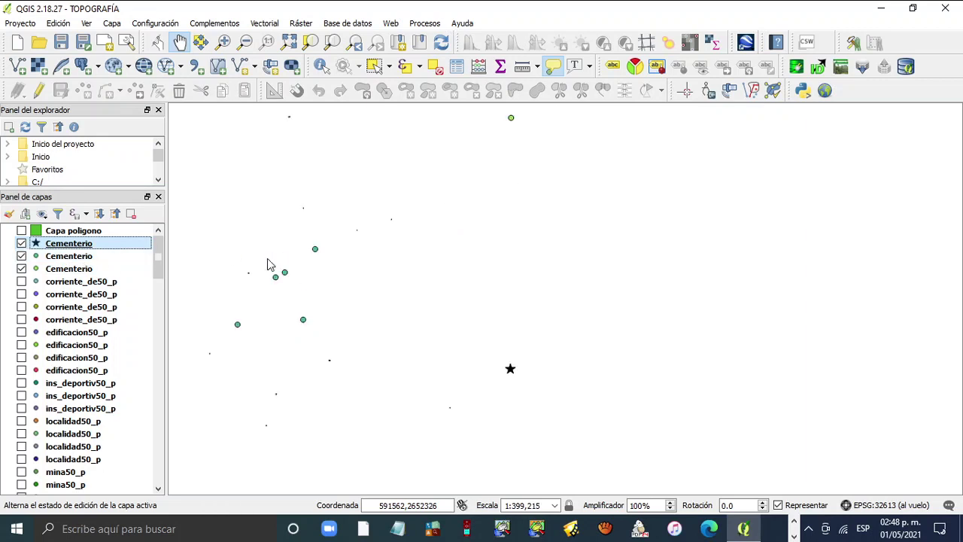
drag(267, 258, 509, 316)
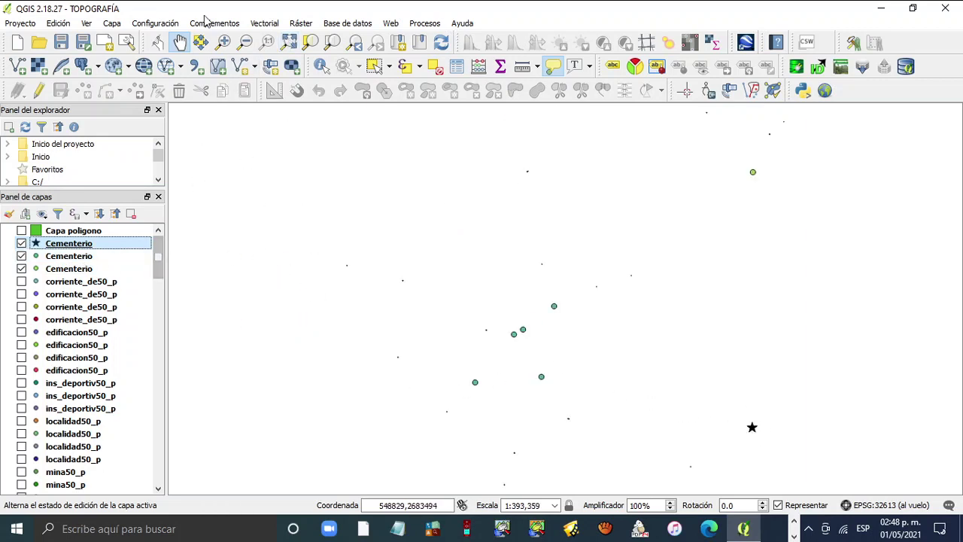
drag(159, 251, 122, 486)
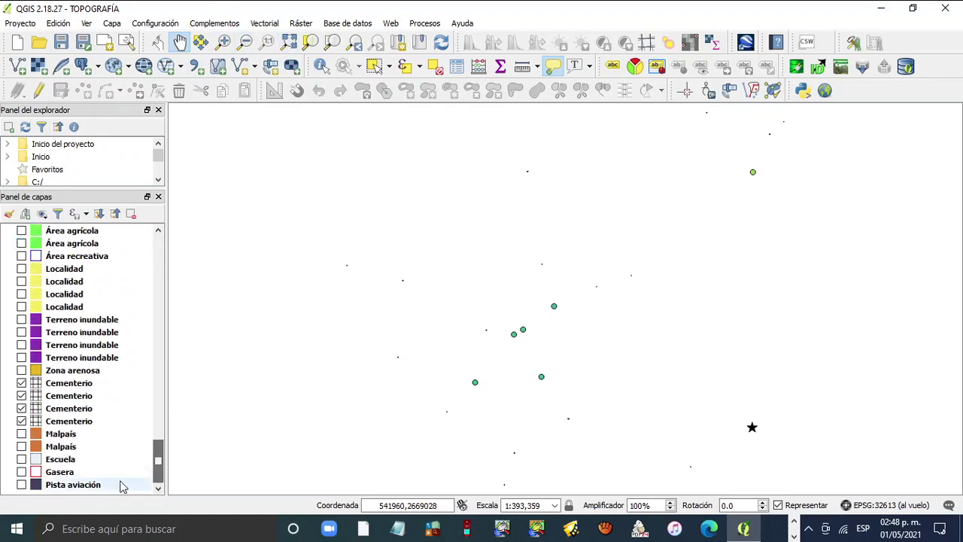
click(21, 243)
click(21, 230)
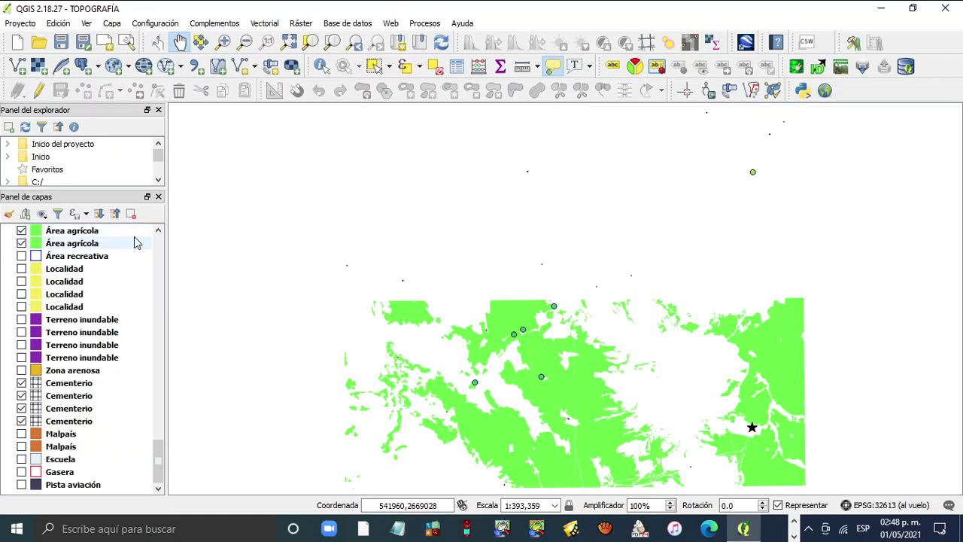
scroll(51, 253, up, 1)
click(21, 256)
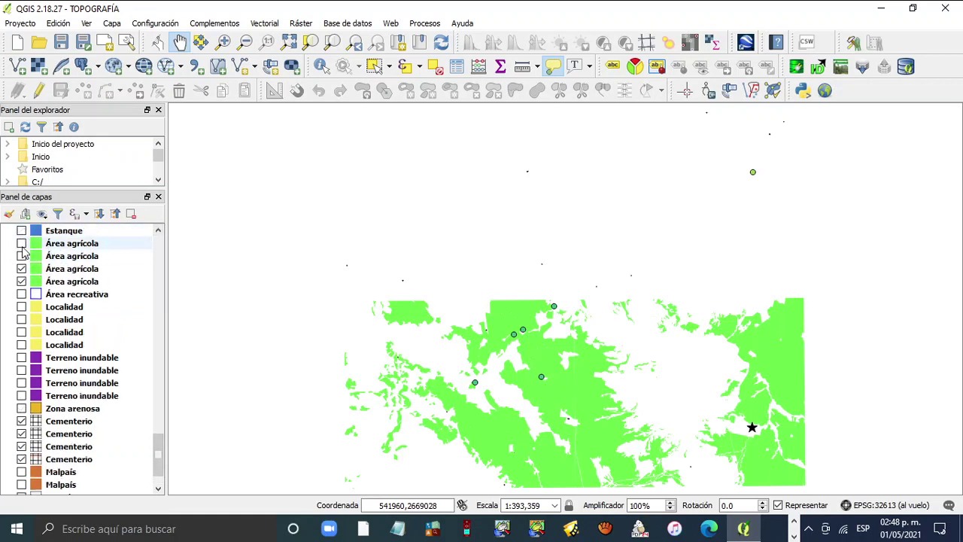
click(21, 243)
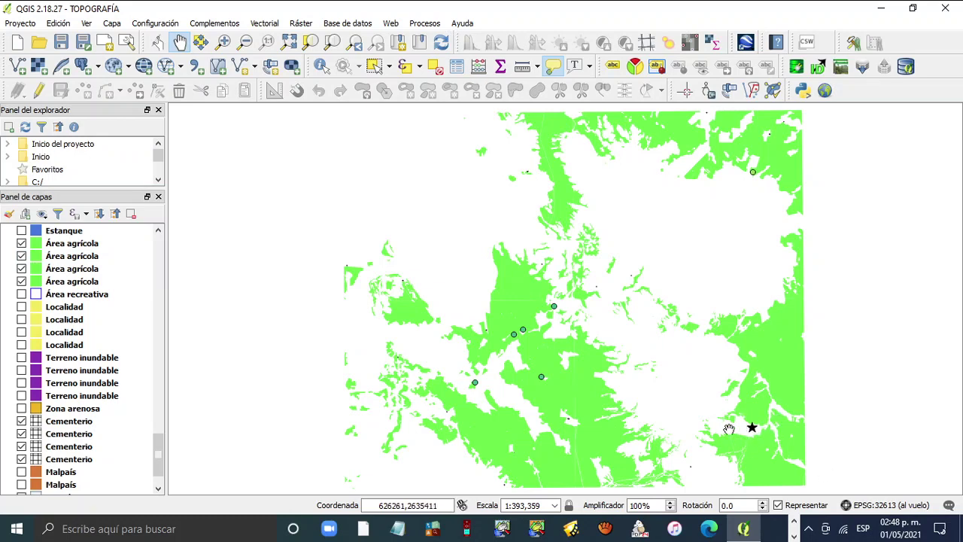
- Hide all four Área agrícola layers so only the cemetery layers are displayed
click(21, 243)
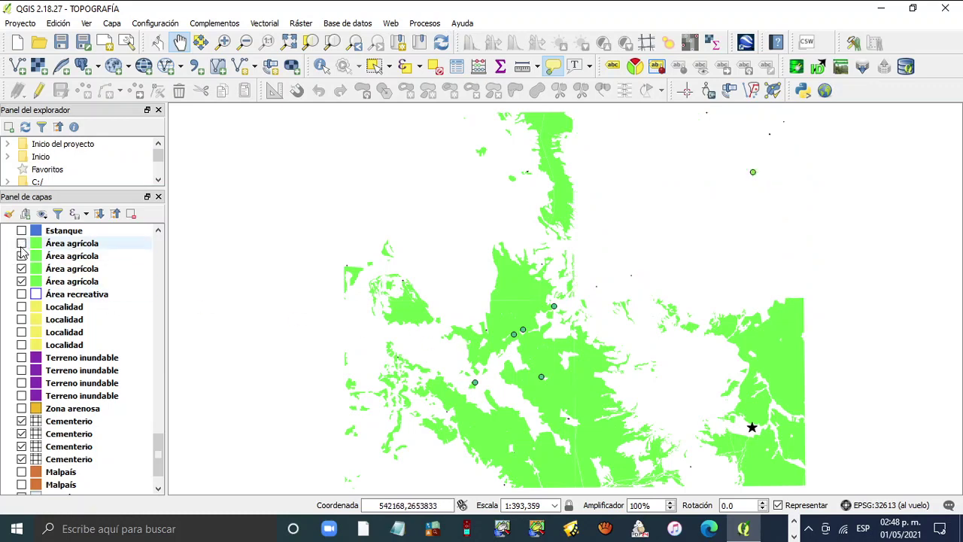
click(21, 255)
click(21, 269)
click(21, 282)
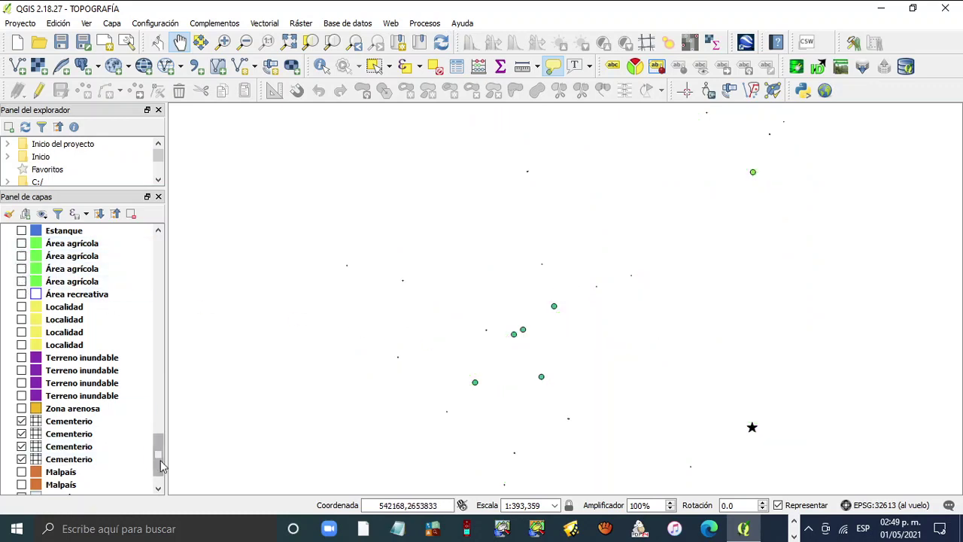
- Restyle the first Cementerio point layer with the city marker in black at 0.6 mm and apply the change
drag(158, 451, 161, 242)
right_click(81, 244)
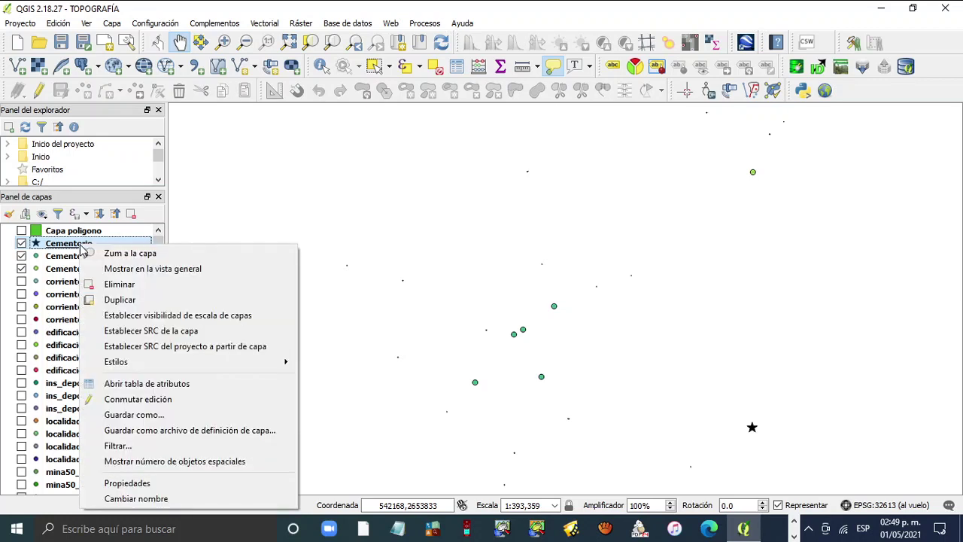
click(193, 482)
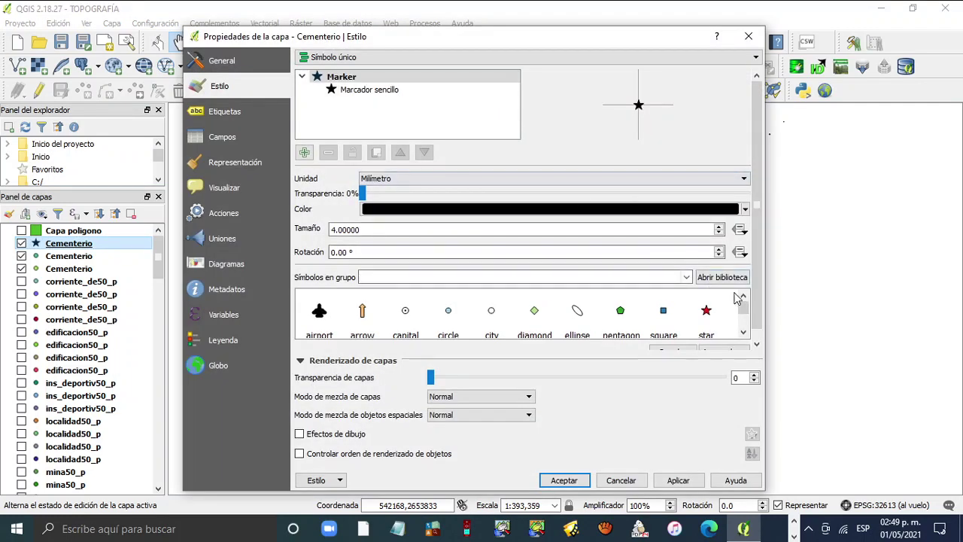
click(743, 332)
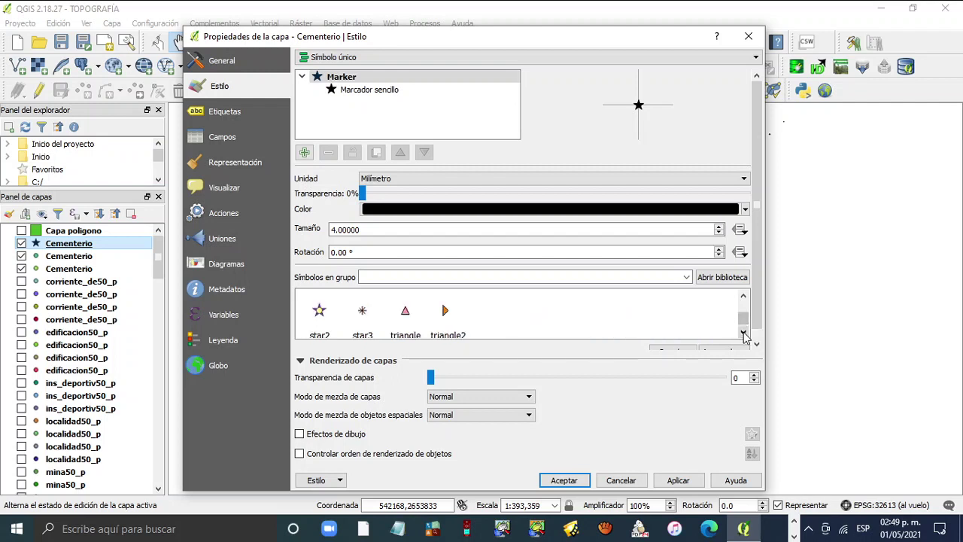
drag(743, 319, 746, 313)
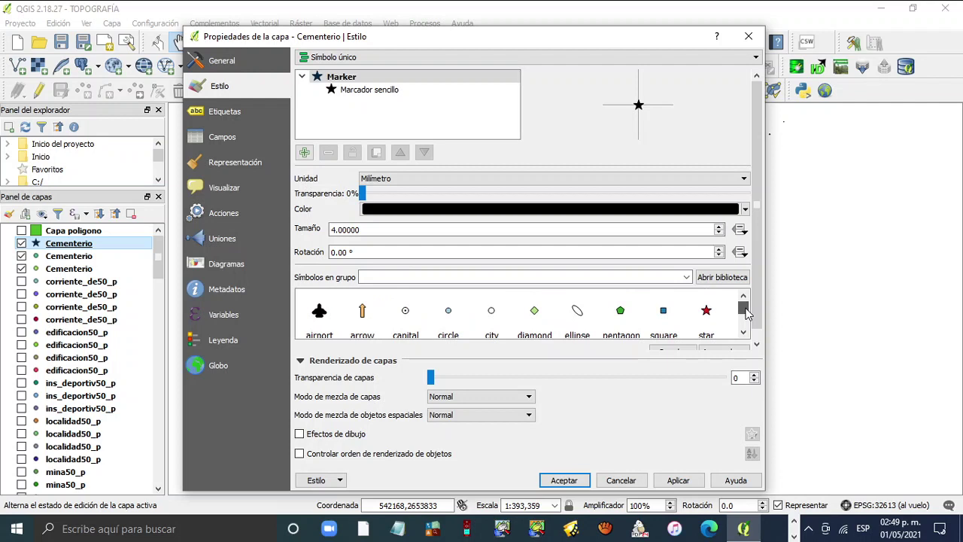
click(491, 314)
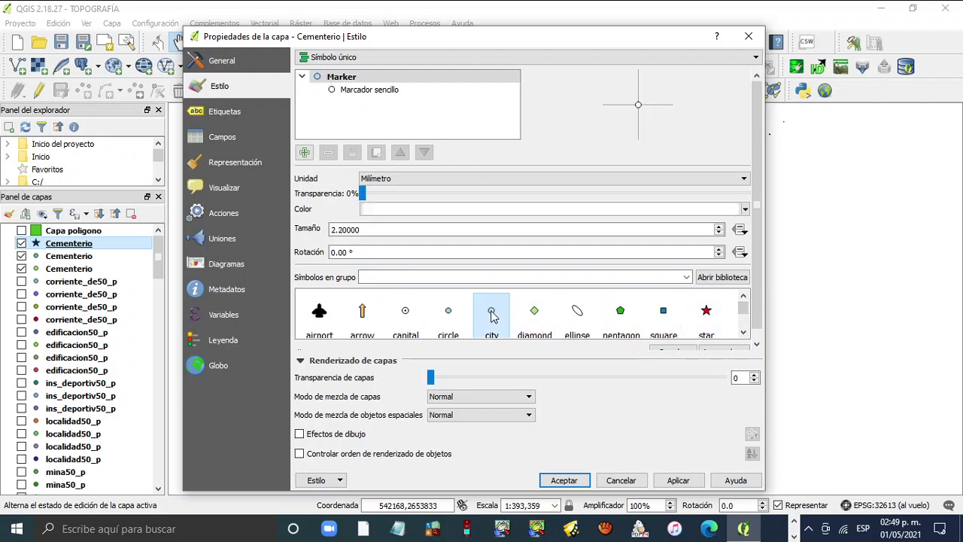
click(745, 209)
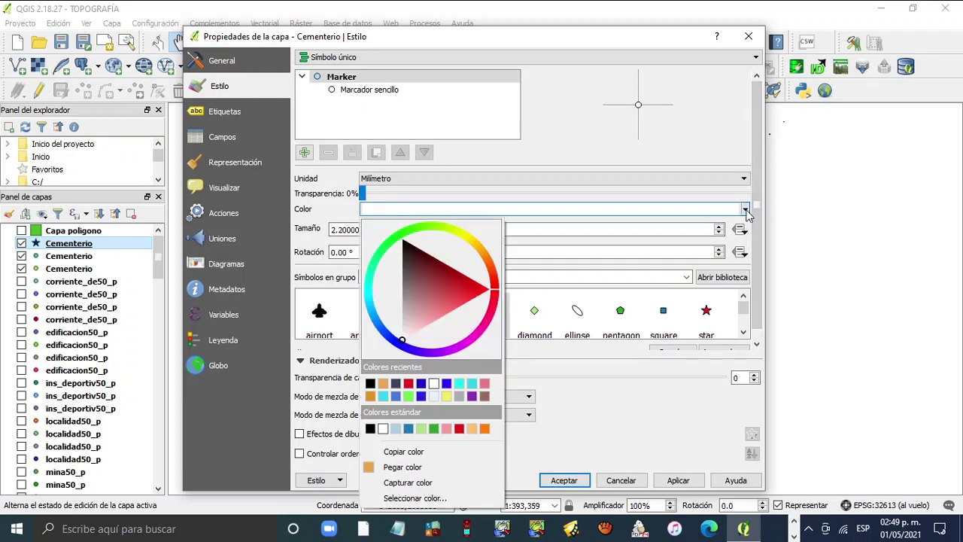
click(369, 428)
click(342, 229)
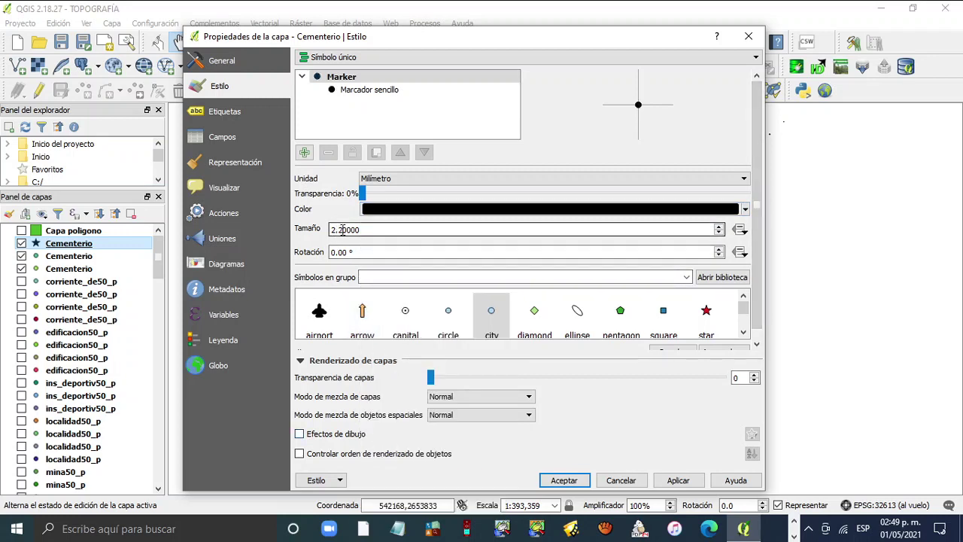
click(718, 233)
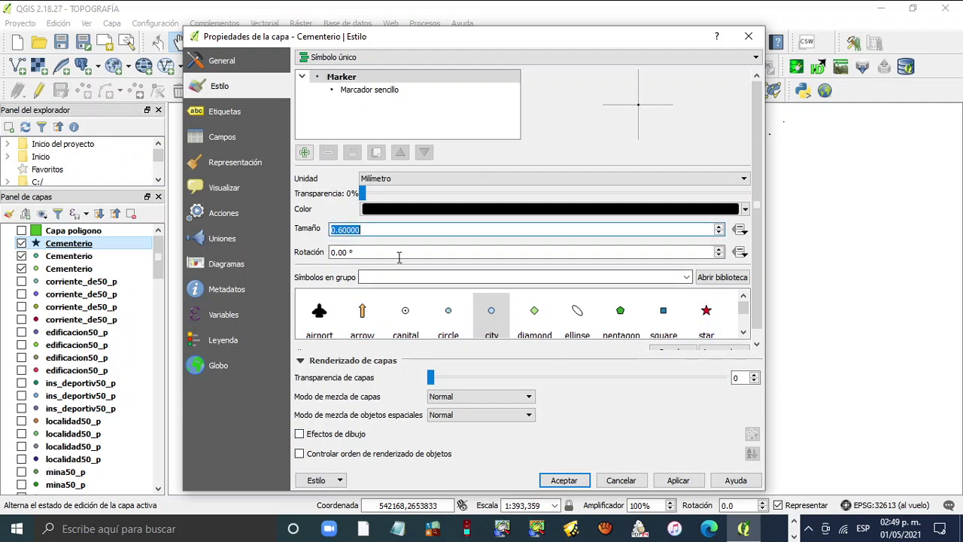
click(679, 481)
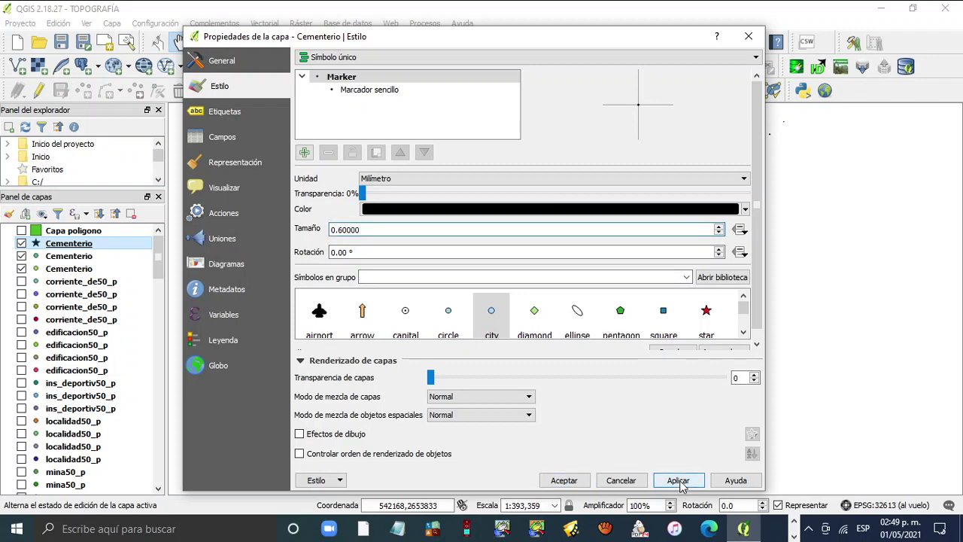
click(563, 480)
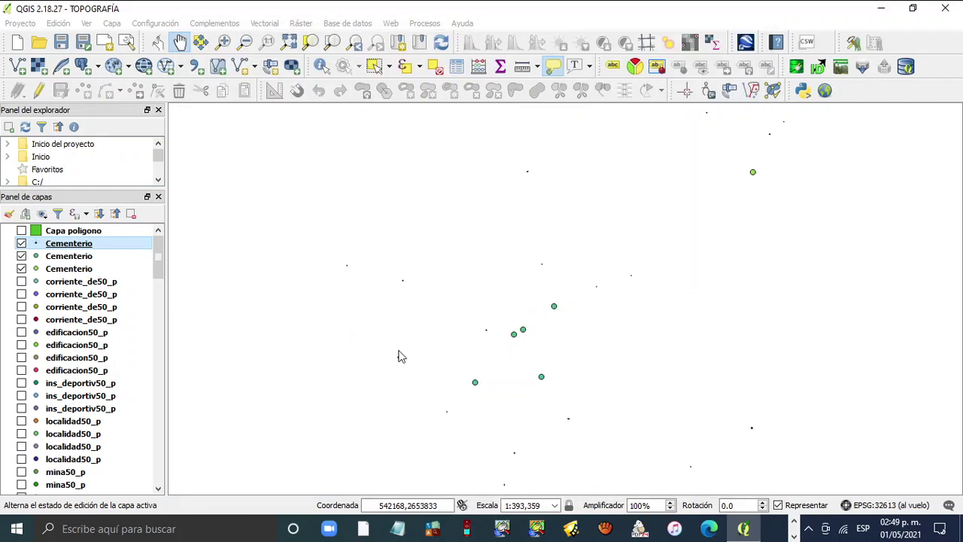
click(77, 258)
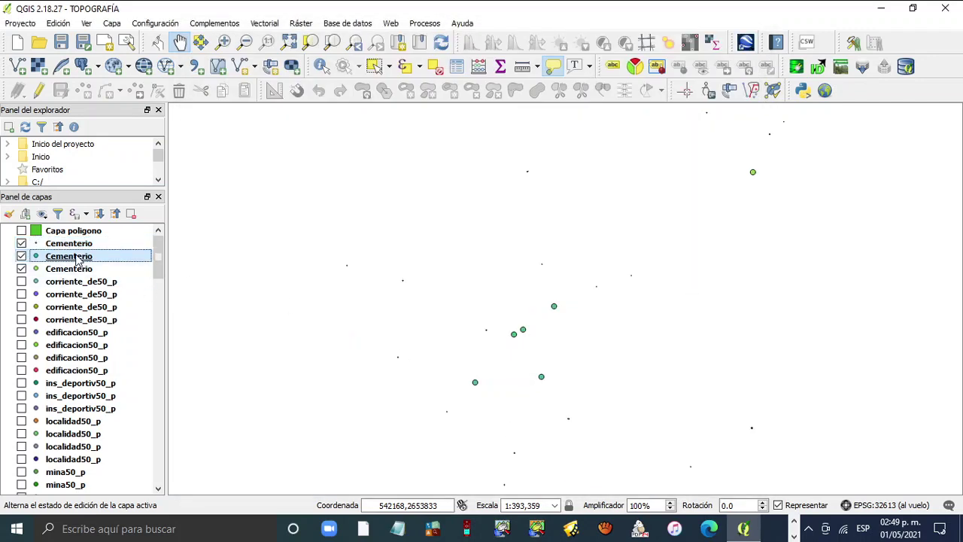
right_click(77, 257)
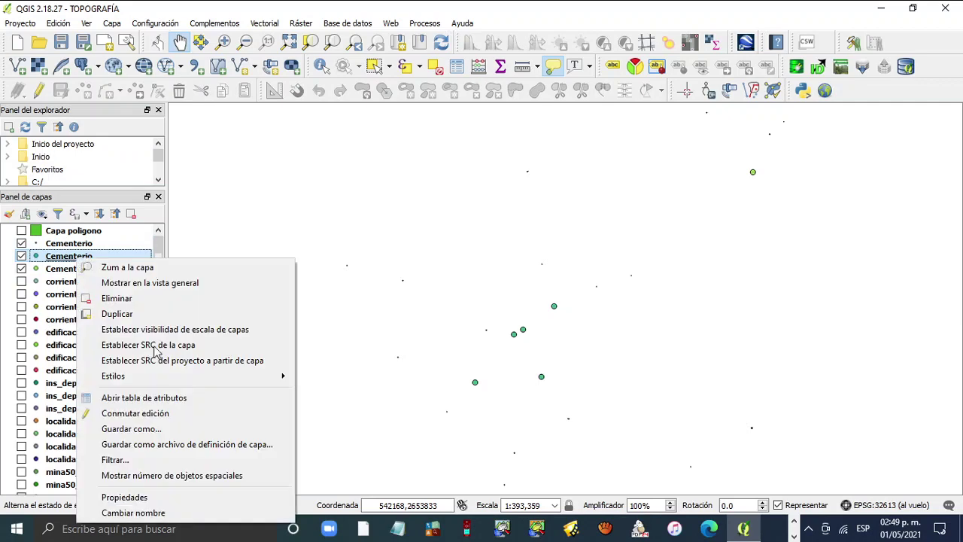
click(189, 496)
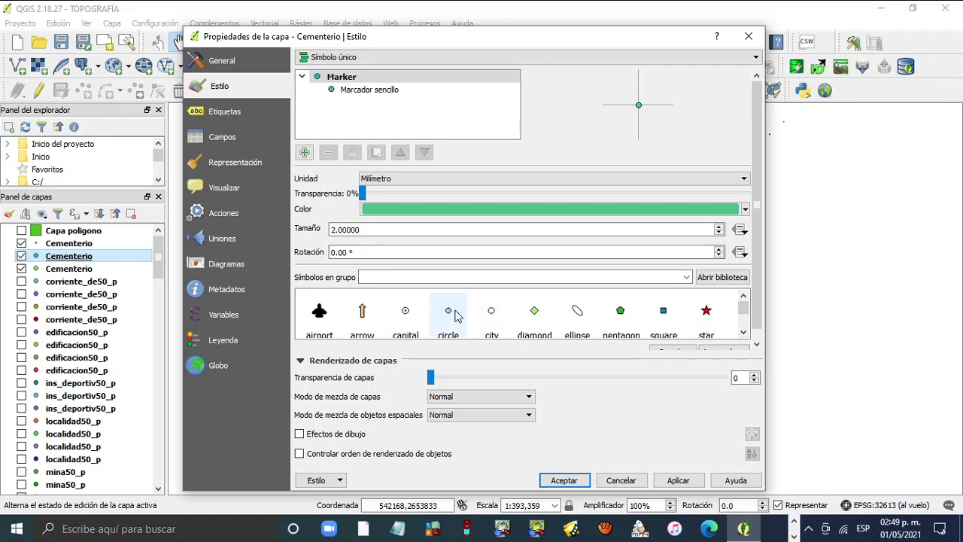
click(448, 314)
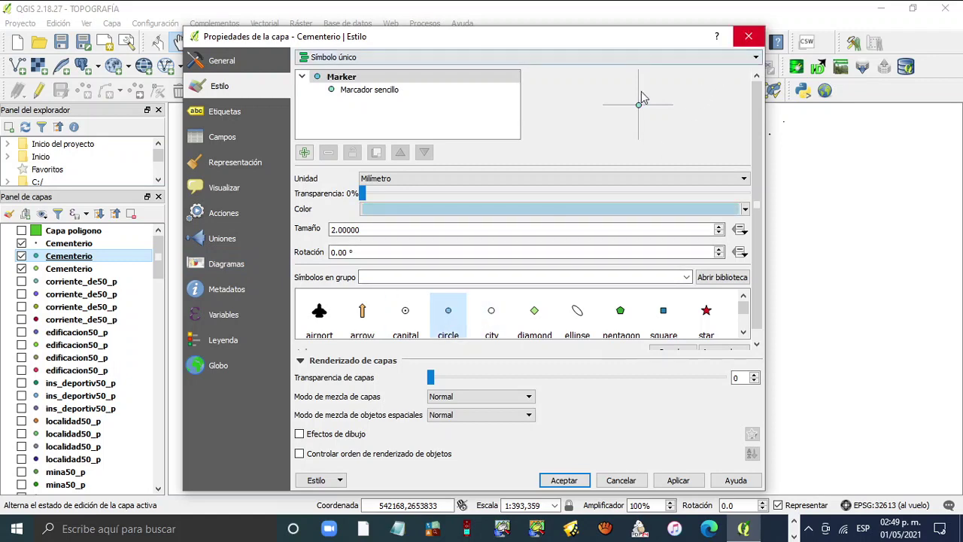
click(749, 36)
- Style the first Cementerio point layer with the circle marker in black at 0.6 mm and apply it
right_click(80, 247)
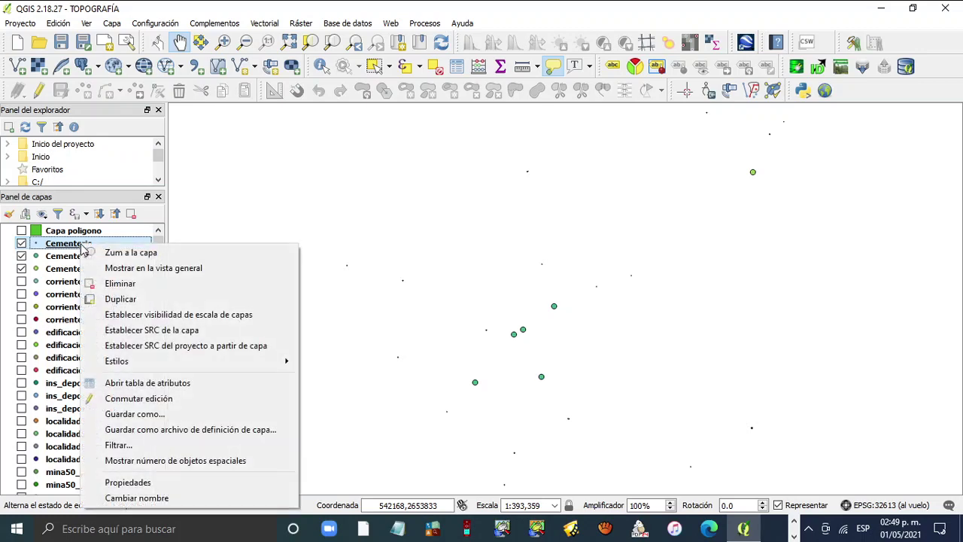
click(188, 482)
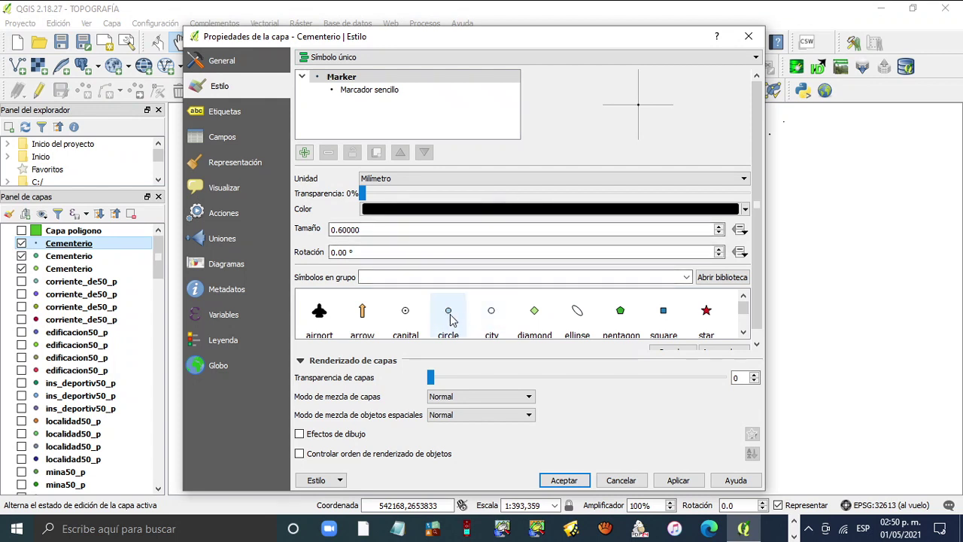
click(448, 314)
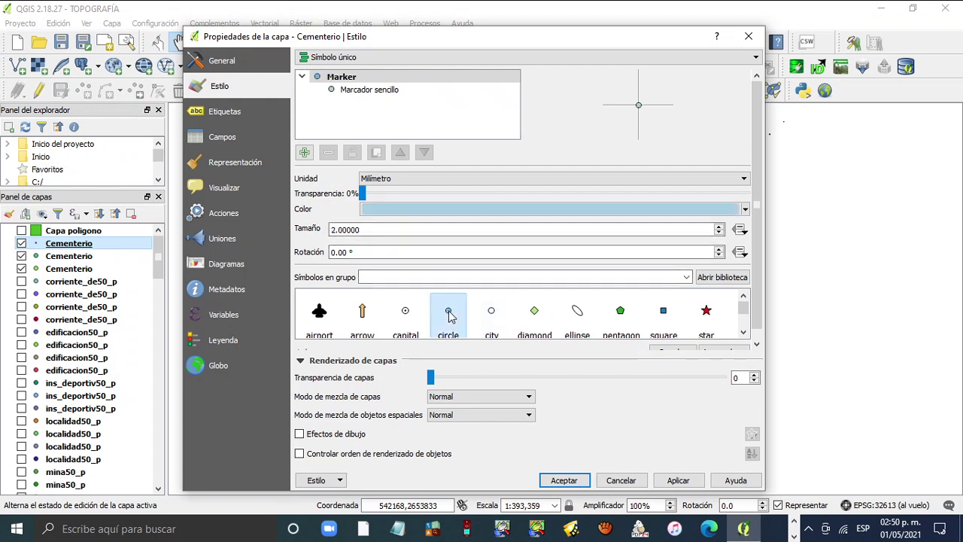
click(745, 214)
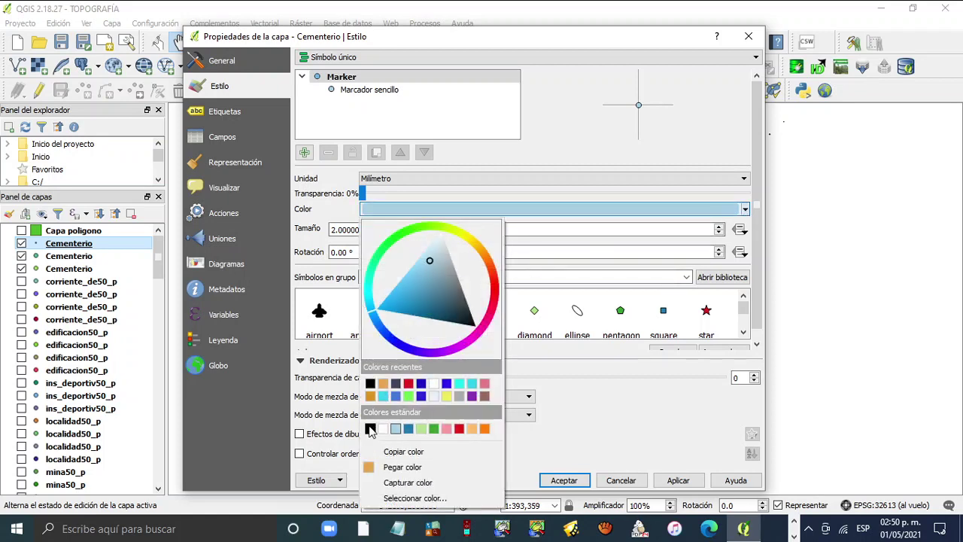
click(370, 414)
click(718, 233)
click(719, 233)
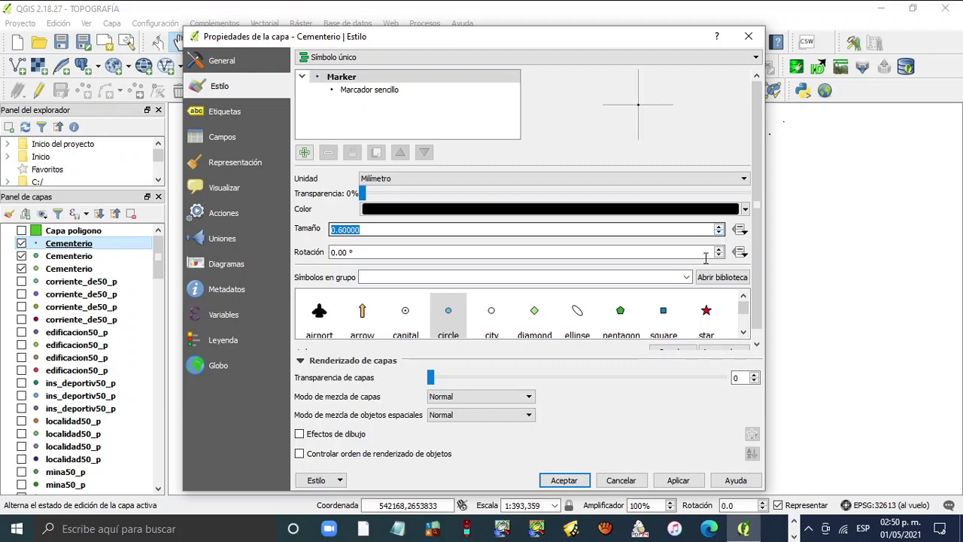
click(676, 480)
click(562, 480)
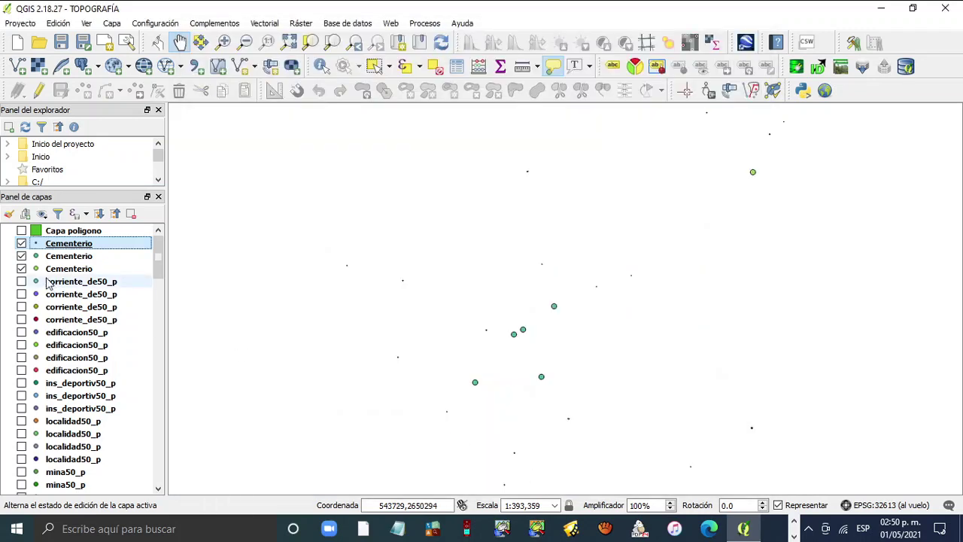
- Style the second Cementerio point layer with the circle marker, black color and a size of 0.6 mm
right_click(70, 256)
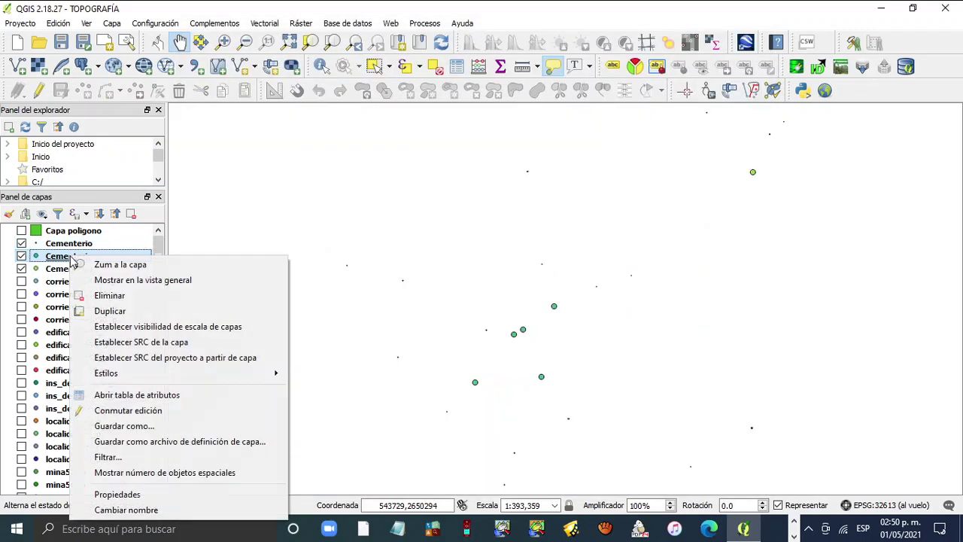
click(164, 495)
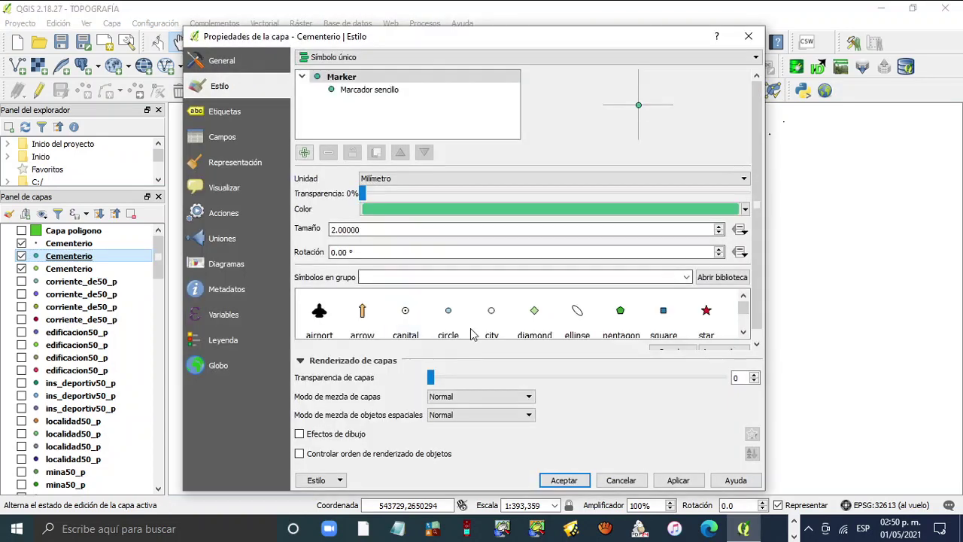
click(449, 312)
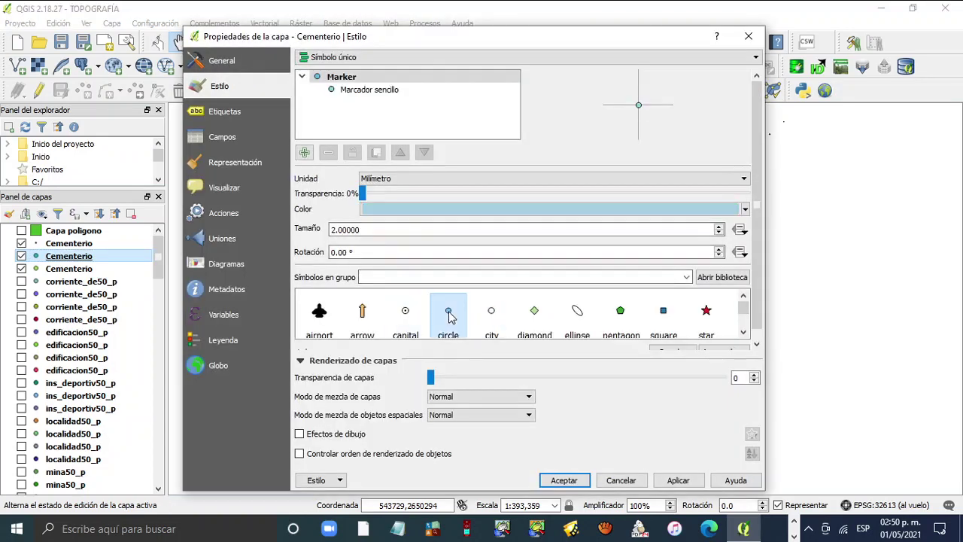
click(745, 210)
click(370, 429)
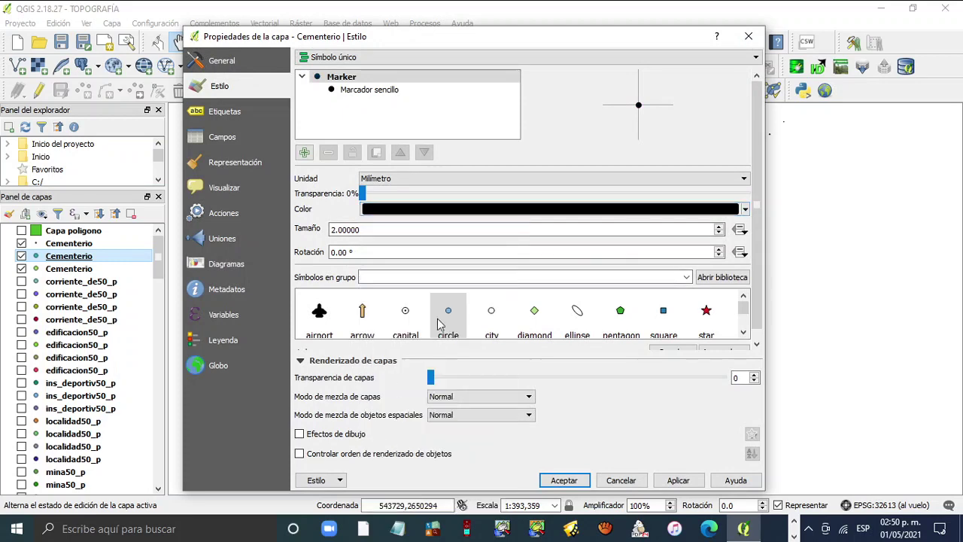
click(719, 233)
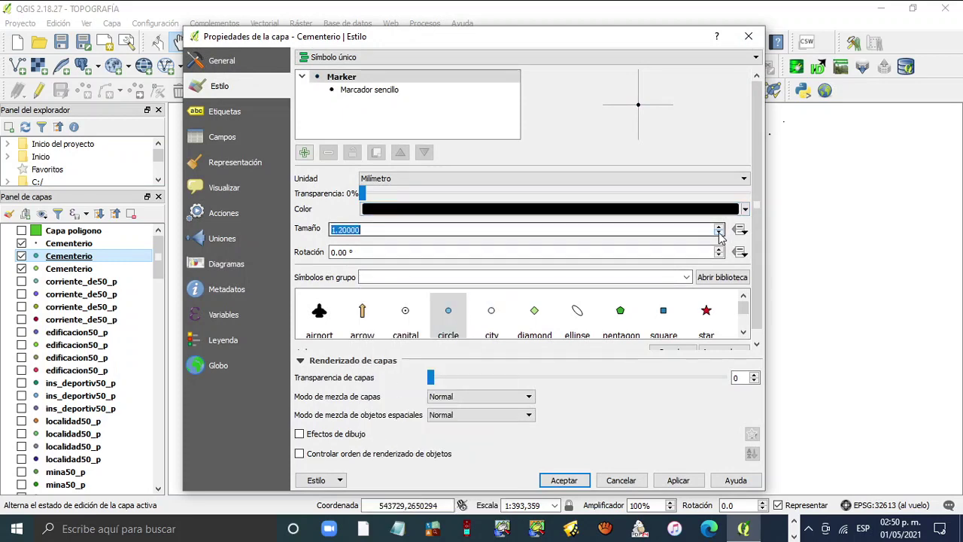
click(719, 234)
click(677, 479)
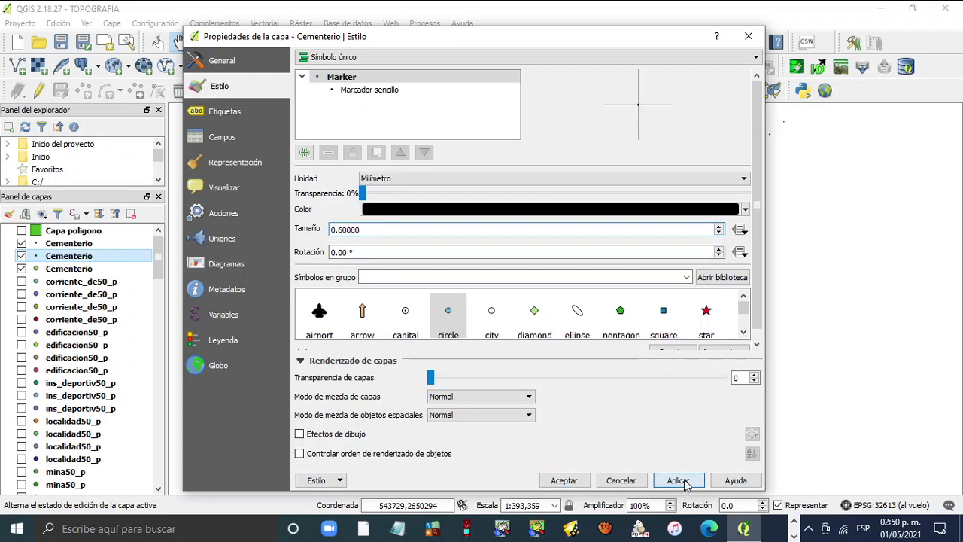
click(563, 479)
- Give the third Cementerio point layer the circle marker in black with a size of 0.6 mm
click(71, 271)
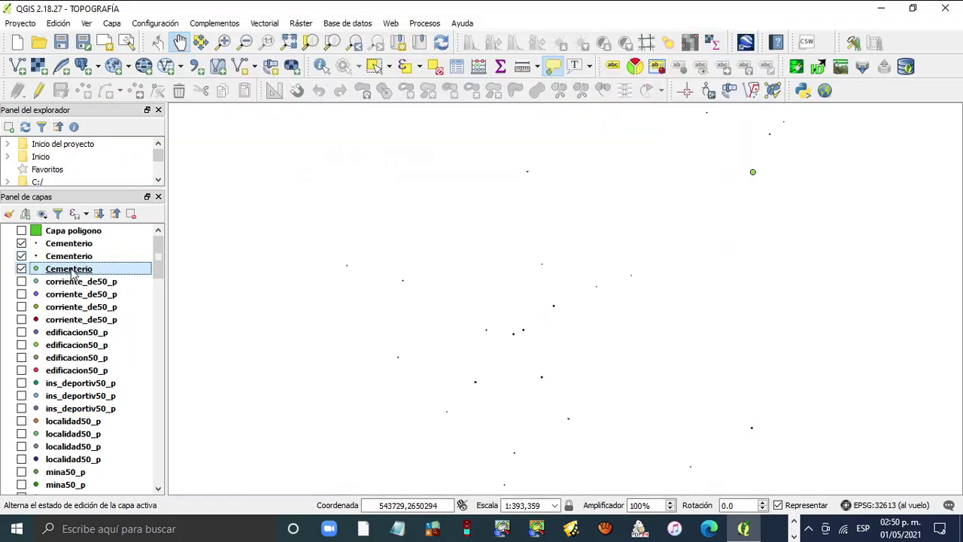
right_click(71, 271)
click(159, 517)
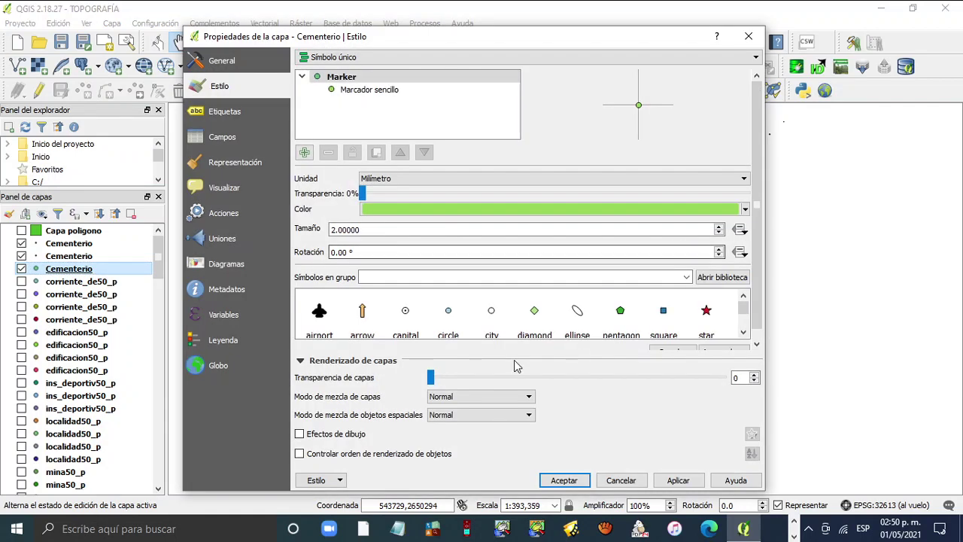
click(447, 314)
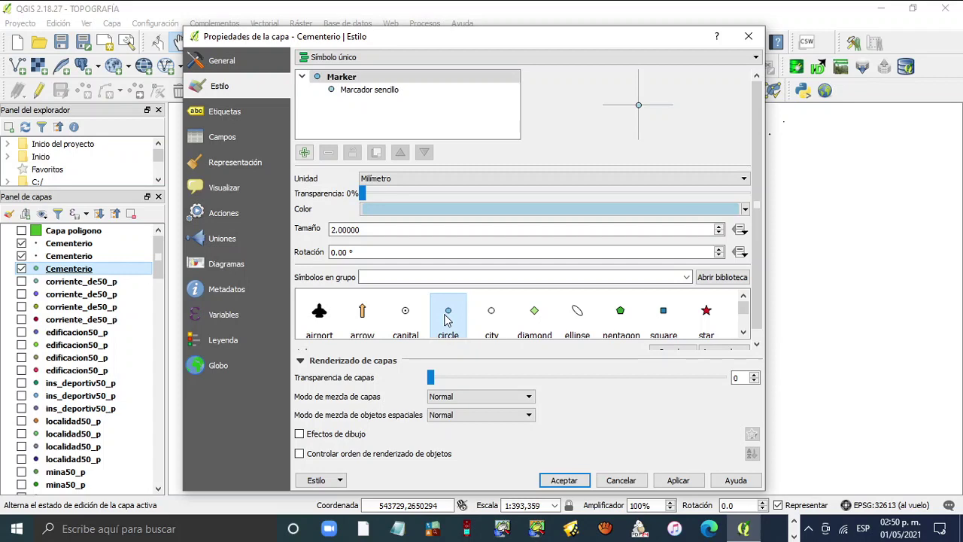
click(745, 210)
click(371, 429)
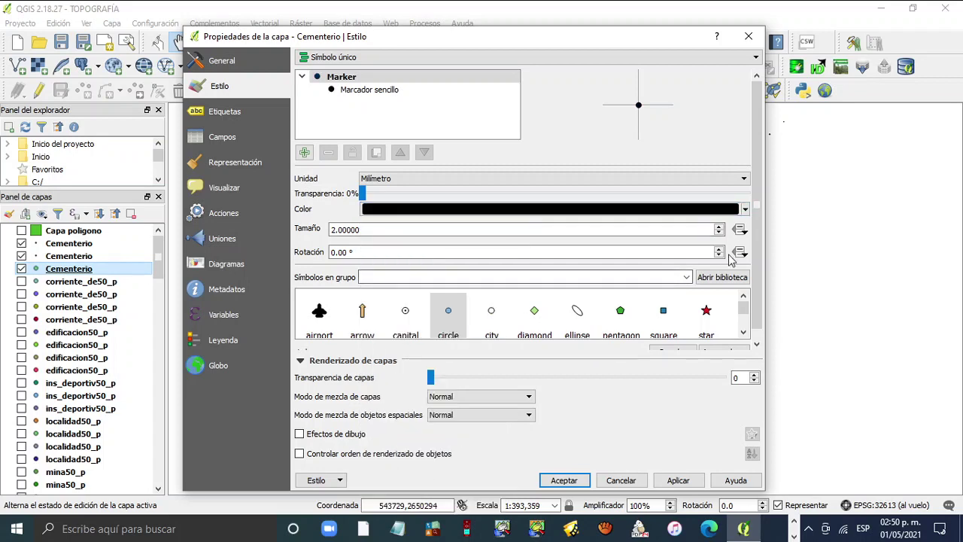
click(720, 233)
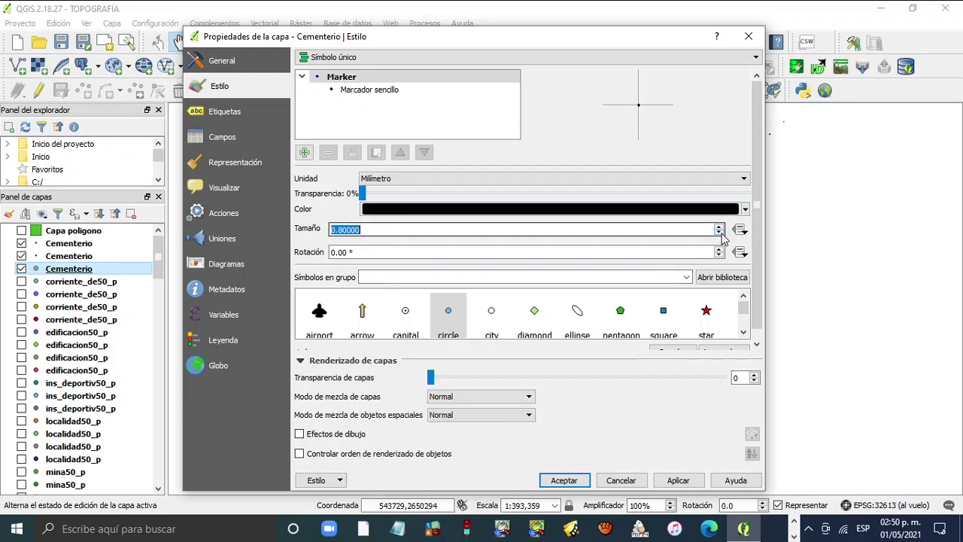
click(679, 481)
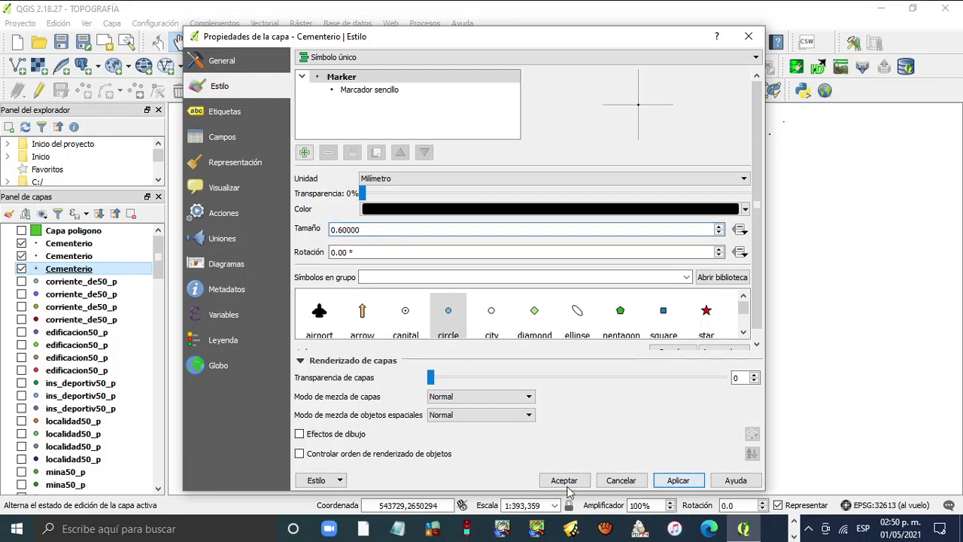
click(562, 481)
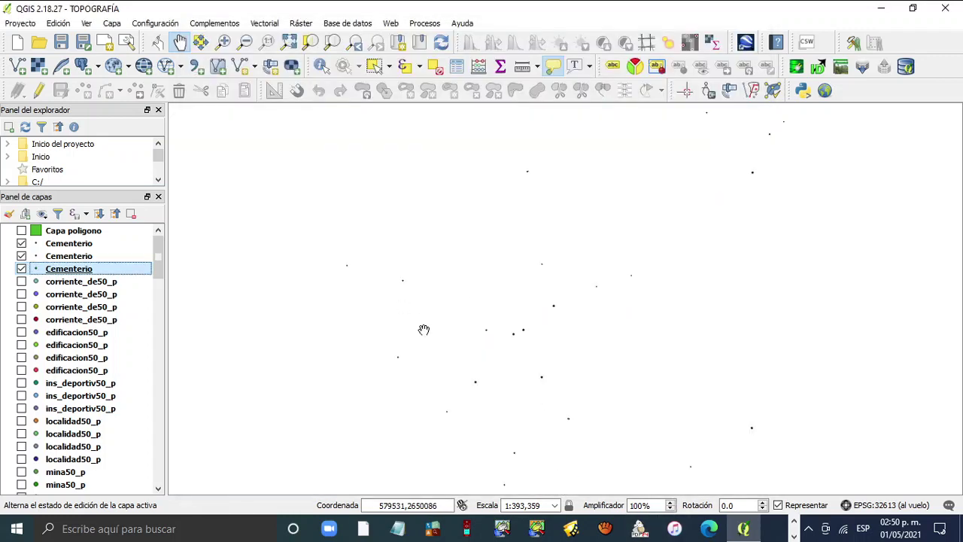
- Show the Capa poligono layer to compare the cemetery symbols' locations with the polygon area
scroll(530, 360, up, 2)
scroll(485, 194, up, 2)
scroll(487, 203, down, 1)
click(21, 230)
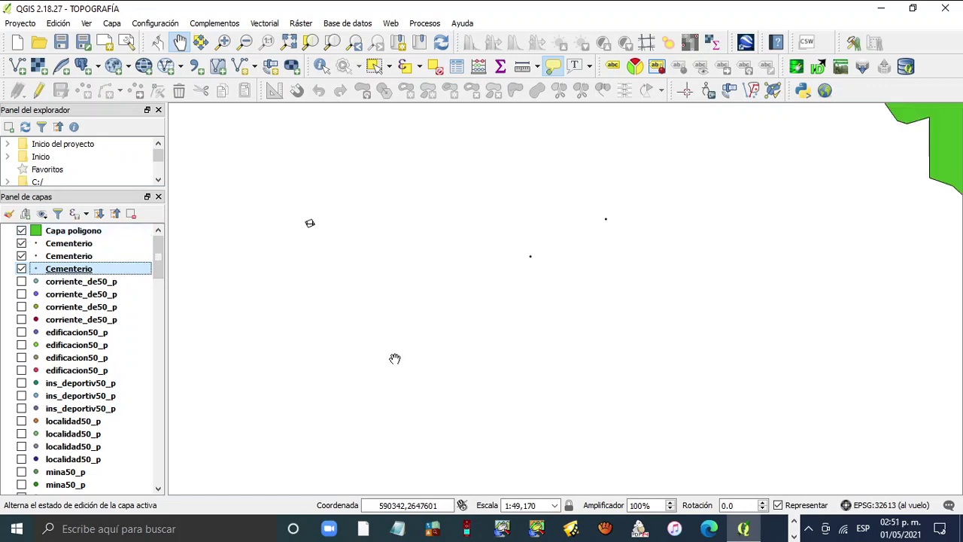
scroll(395, 360, down, 2)
scroll(492, 244, up, 1)
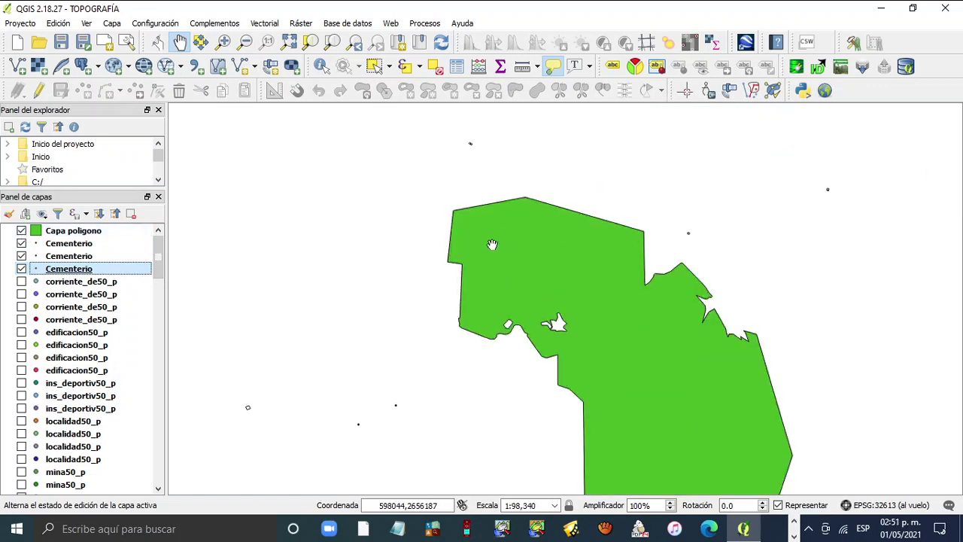
- Toggle the Capa poligono layer to compare it with the cemetery points, leaving the polygon hidden
click(21, 231)
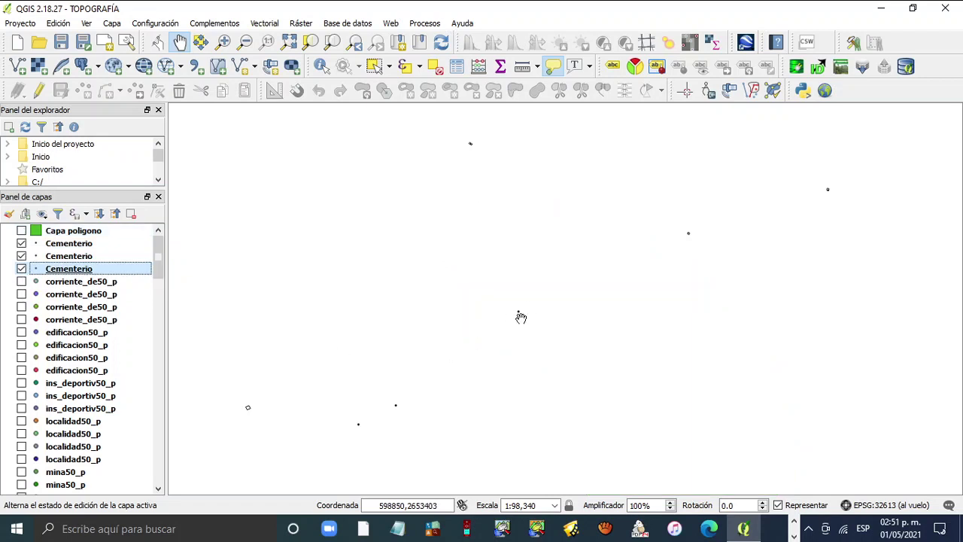
click(21, 231)
click(21, 231)
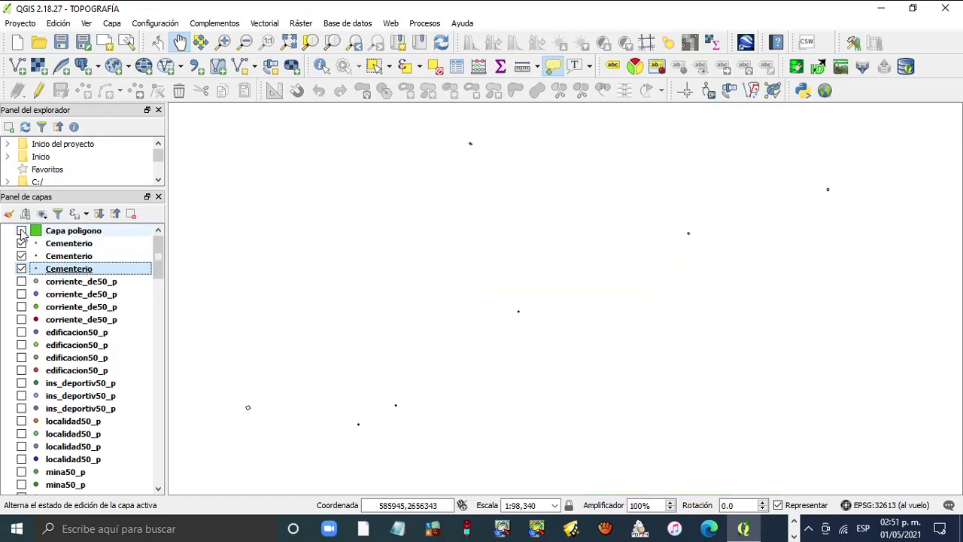
- Try to identify the isolated cemetery point inside the polygon area using the third Cementerio point layer
scroll(531, 314, up, 3)
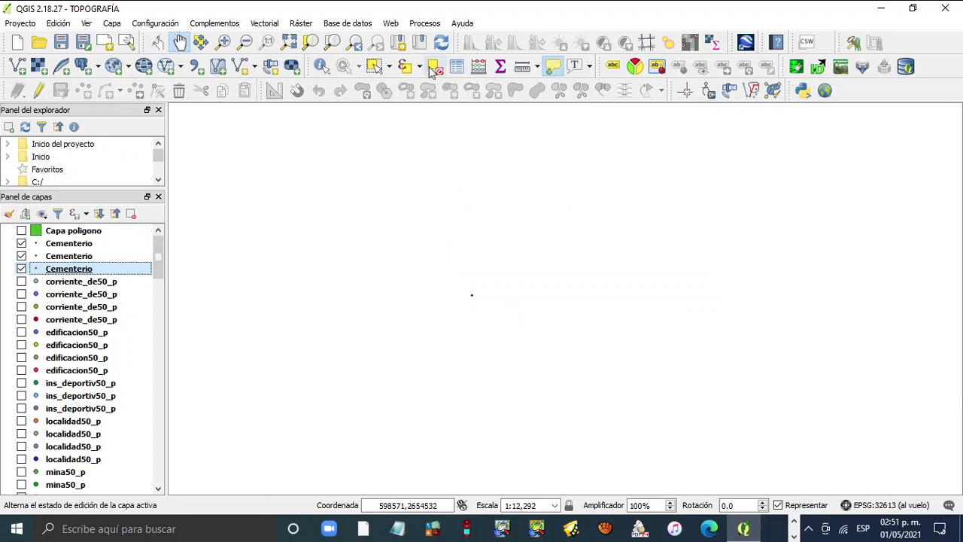
click(321, 67)
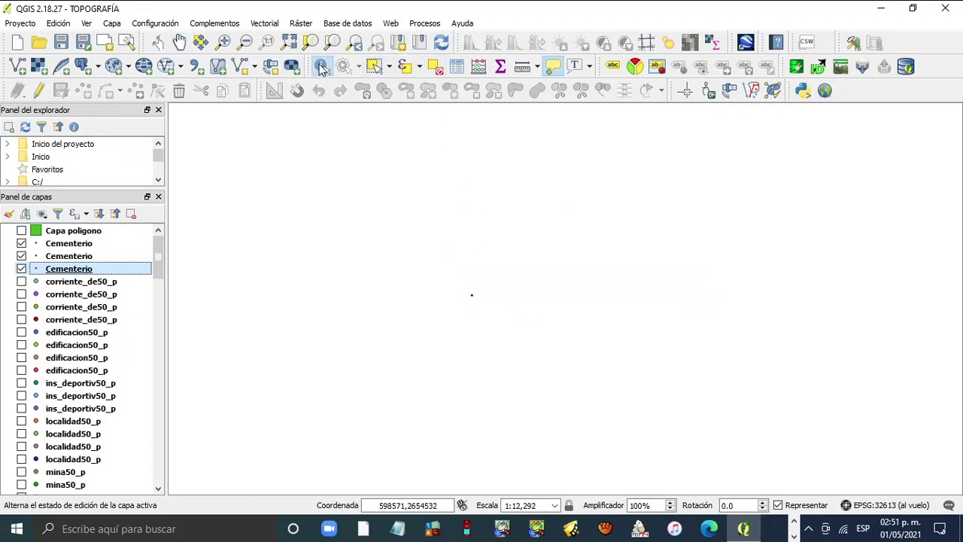
click(475, 298)
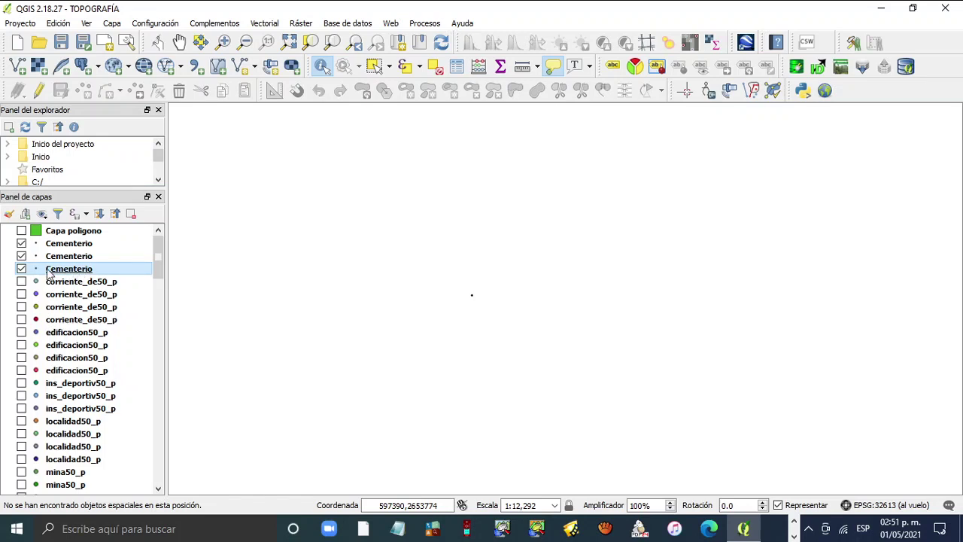
click(22, 269)
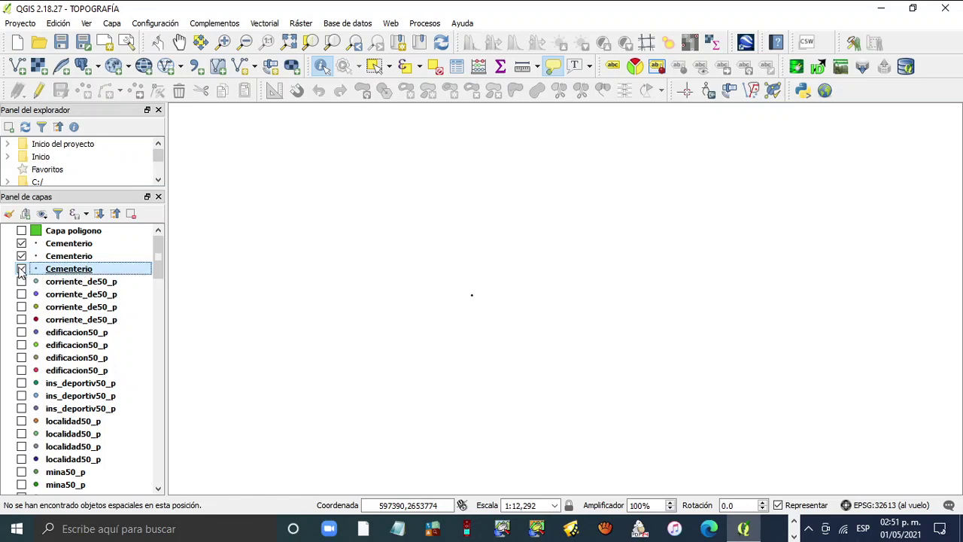
click(22, 270)
- Identify the same cemetery point in the second Cementerio point layer, examine its attributes and close the results
key(Up)
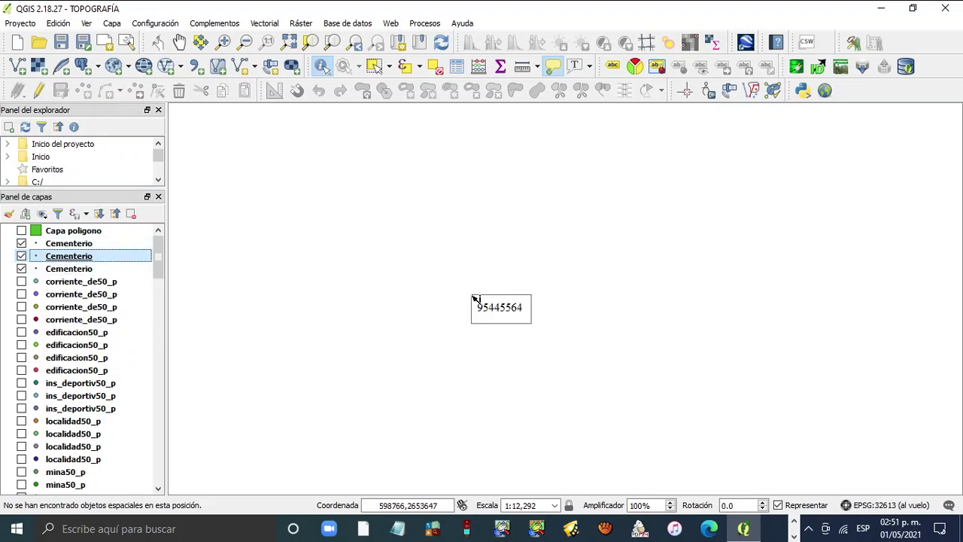
click(475, 298)
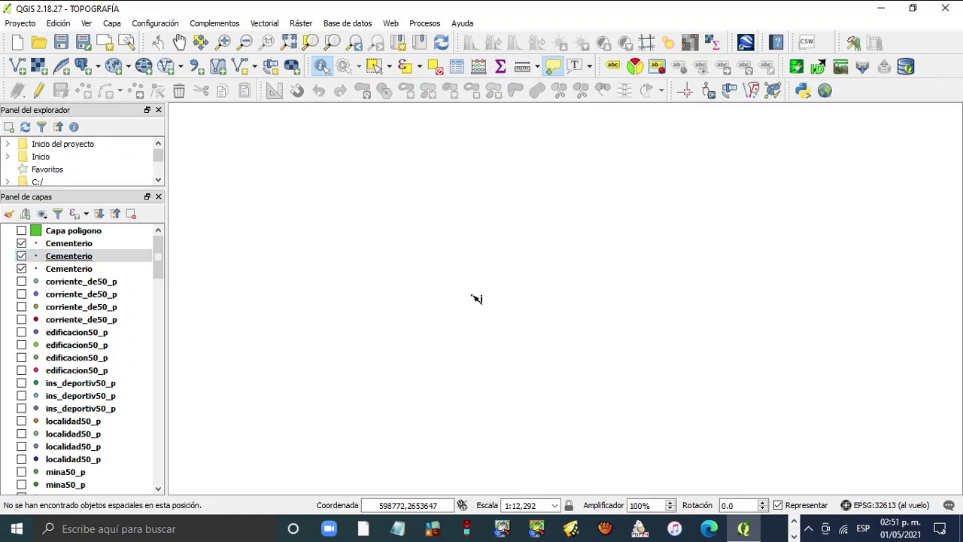
click(473, 296)
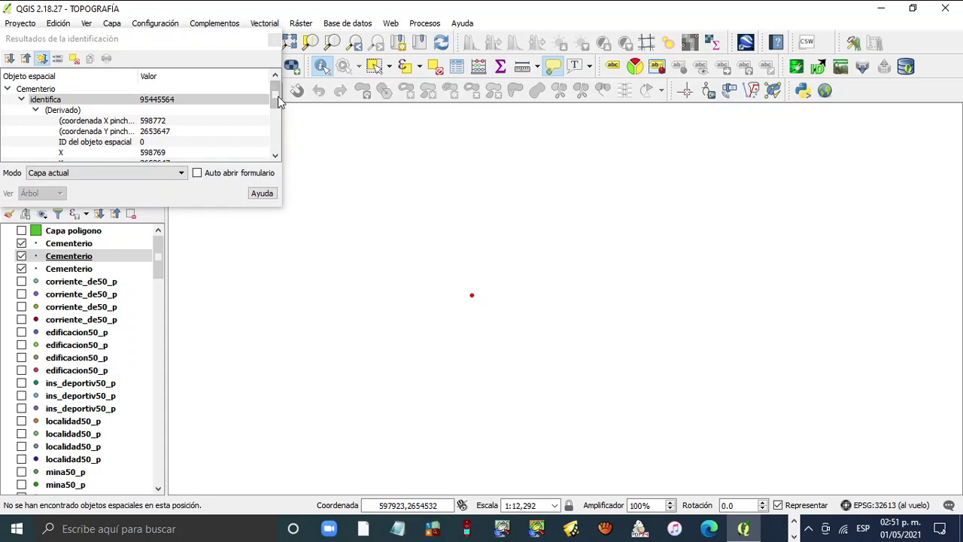
drag(276, 94, 276, 134)
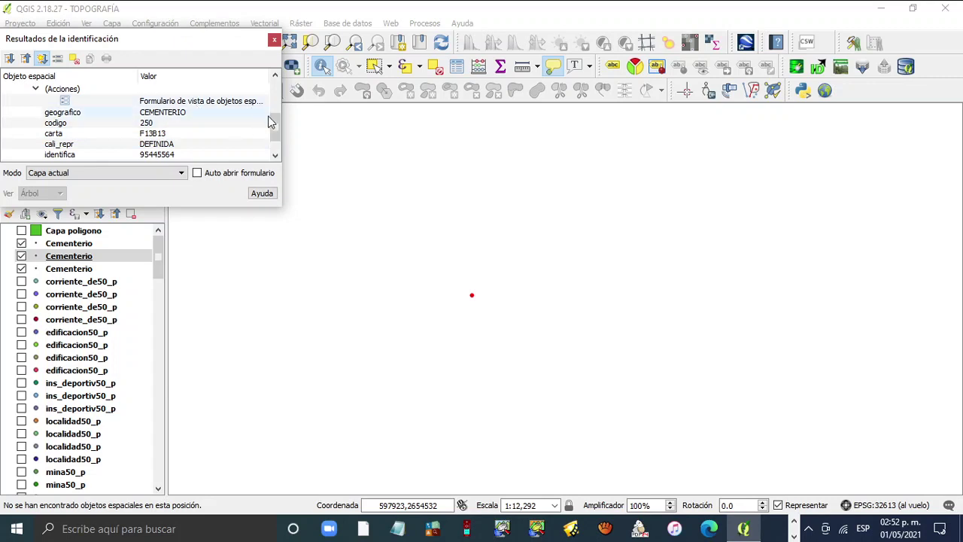
mouse_move(276, 130)
mouse_down()
mouse_move(275, 154)
mouse_move(275, 134)
mouse_up()
click(274, 39)
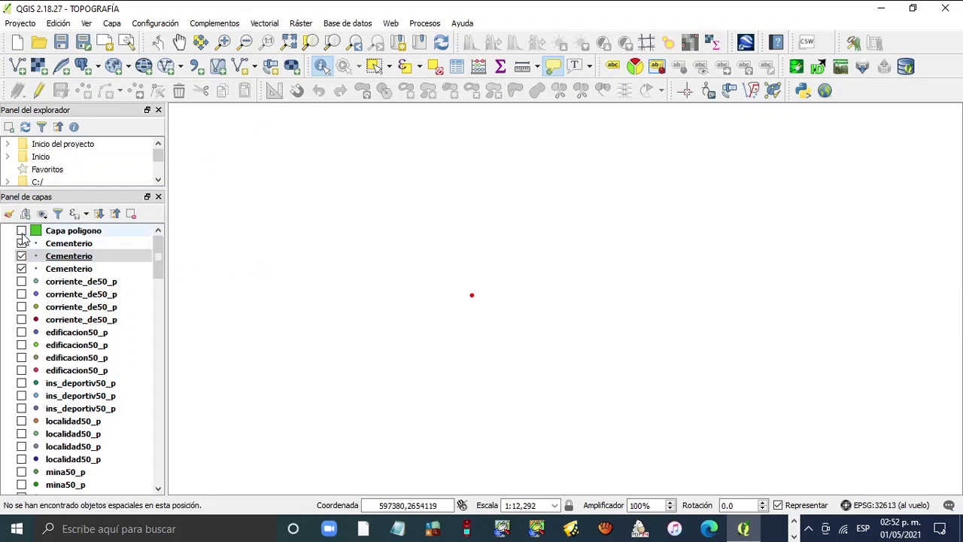
- Hide the three Cementerio point layers and the four Cementerio polygon layers, with the map zoomed to its full extent
click(21, 271)
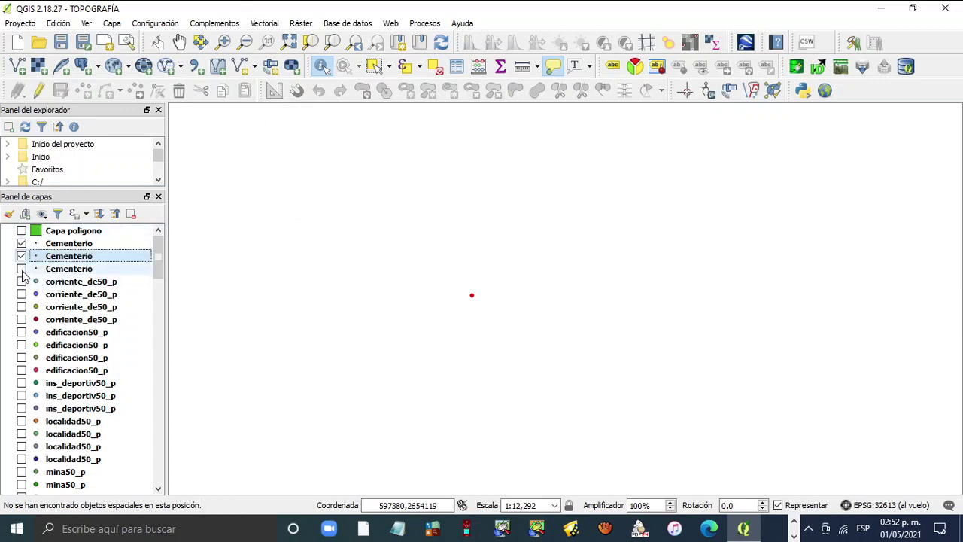
click(22, 271)
click(290, 42)
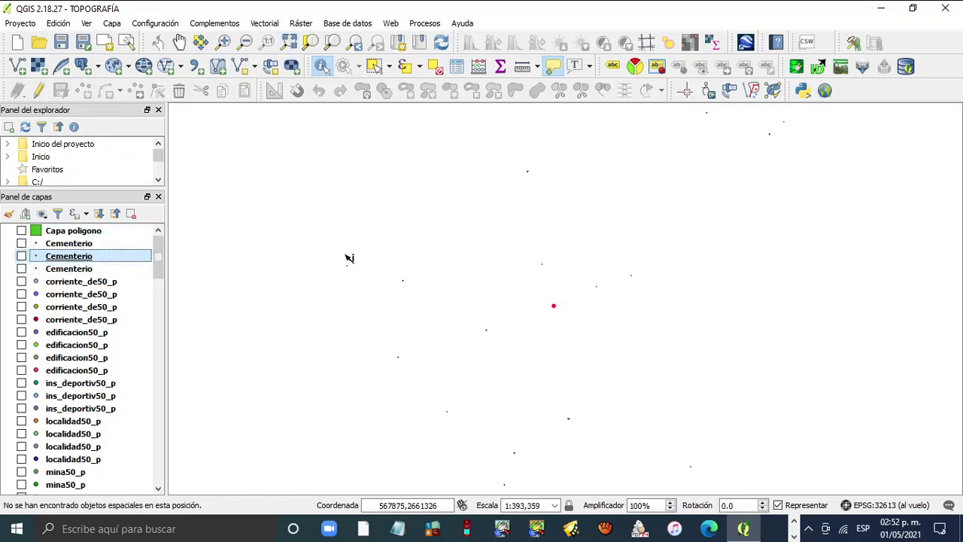
drag(159, 259, 159, 451)
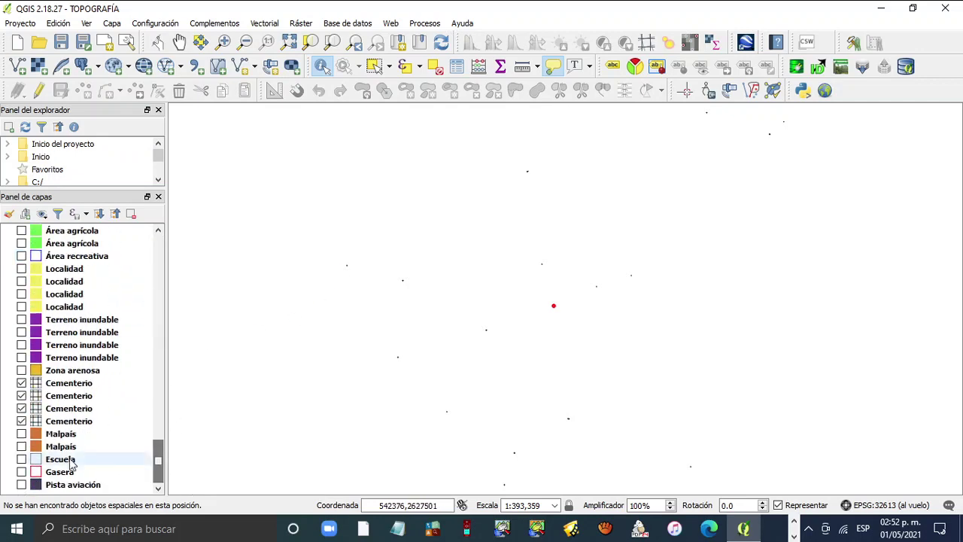
click(22, 421)
click(22, 409)
click(22, 395)
click(22, 383)
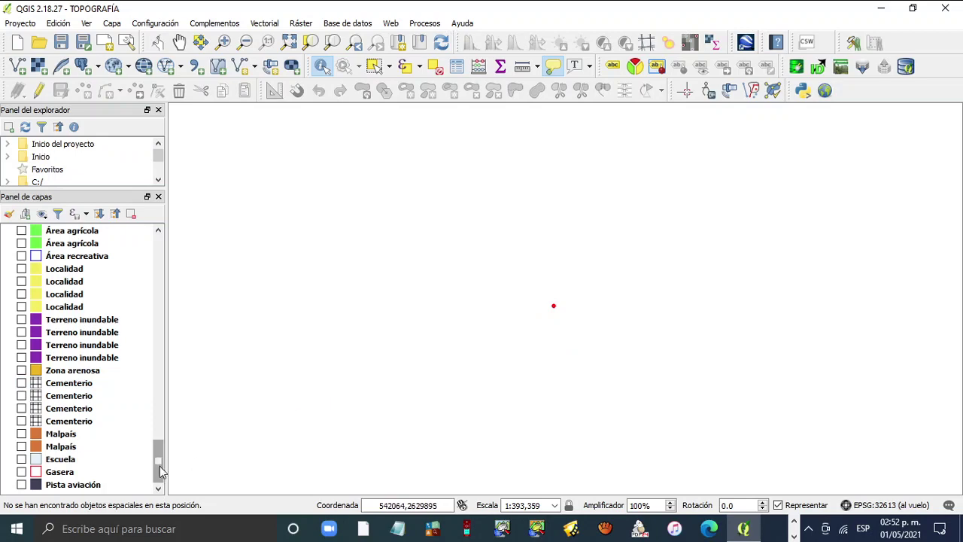
- Show the four corriente_de50_p point layers on the map
drag(160, 470, 162, 291)
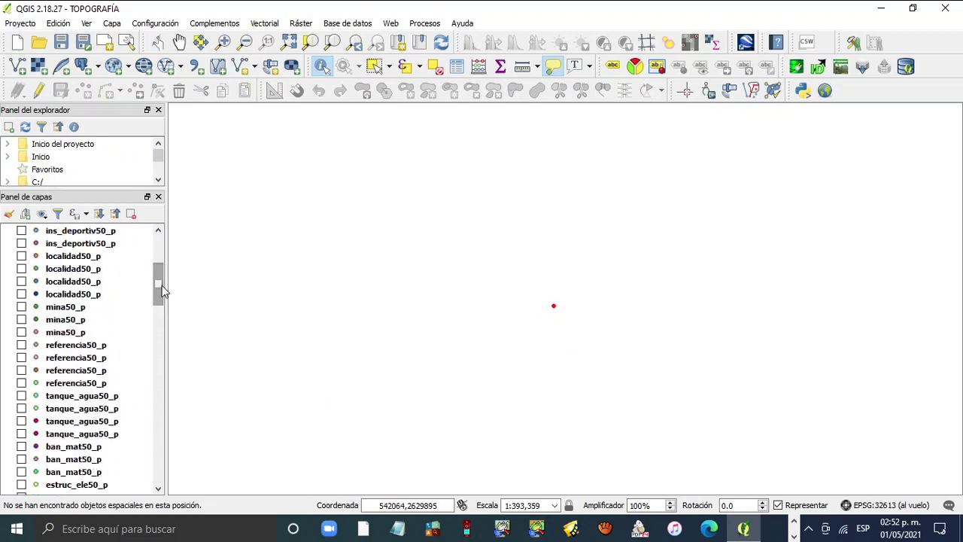
drag(160, 285, 161, 248)
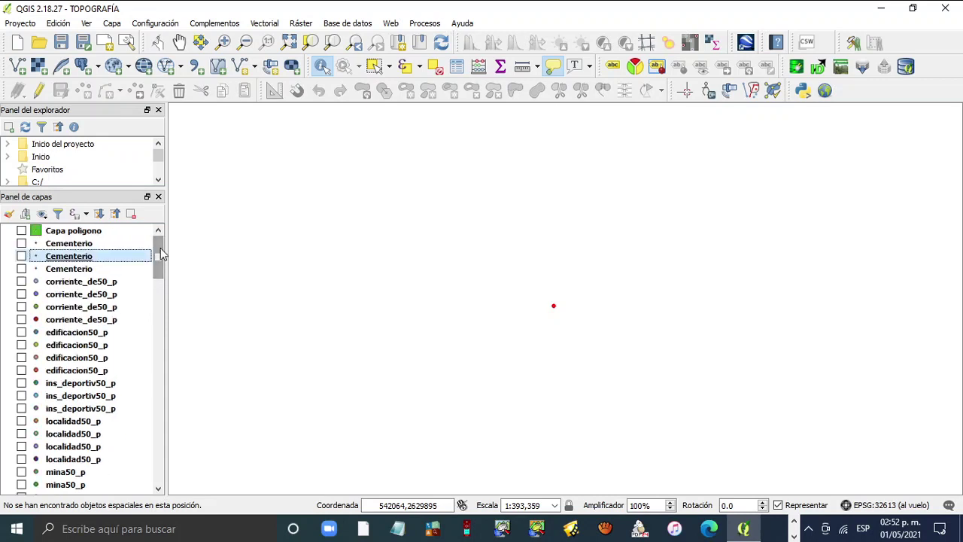
click(21, 282)
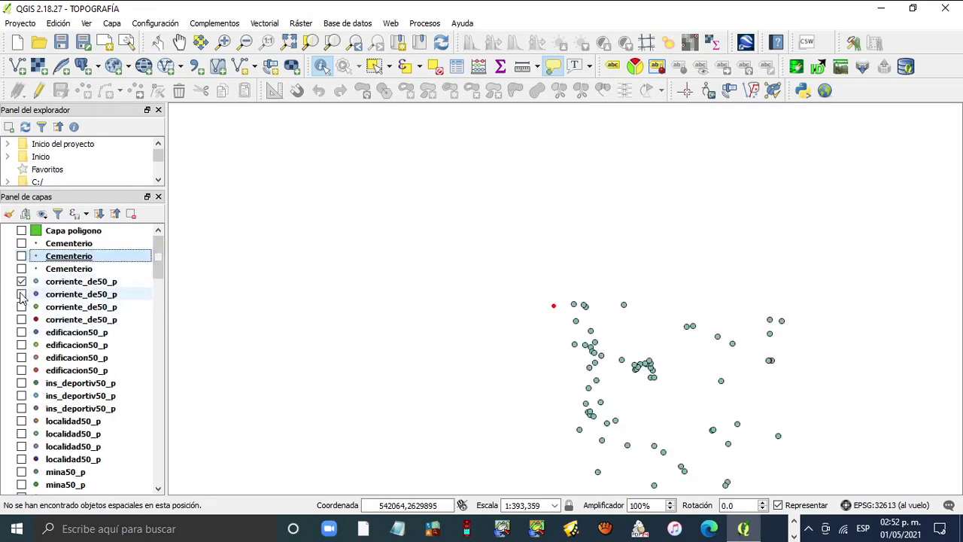
click(21, 295)
click(21, 307)
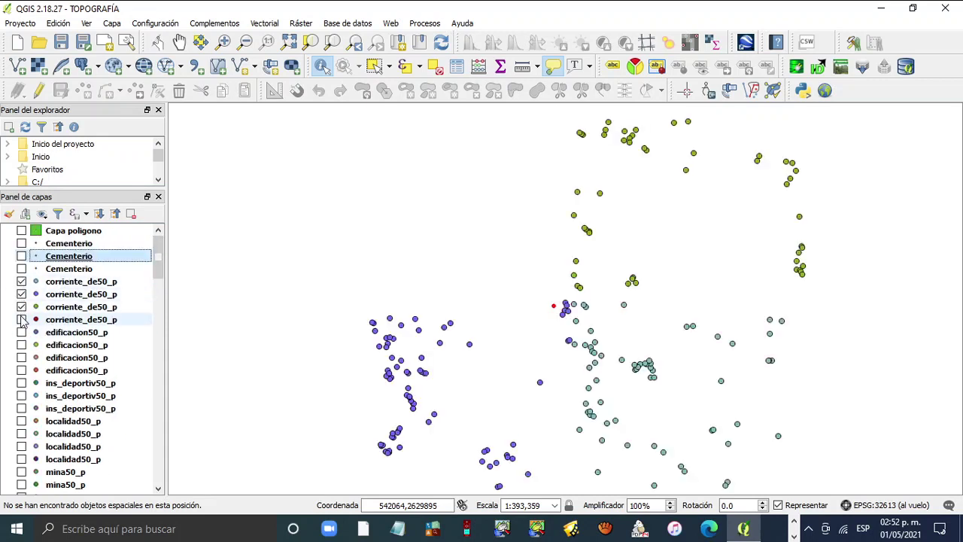
click(21, 320)
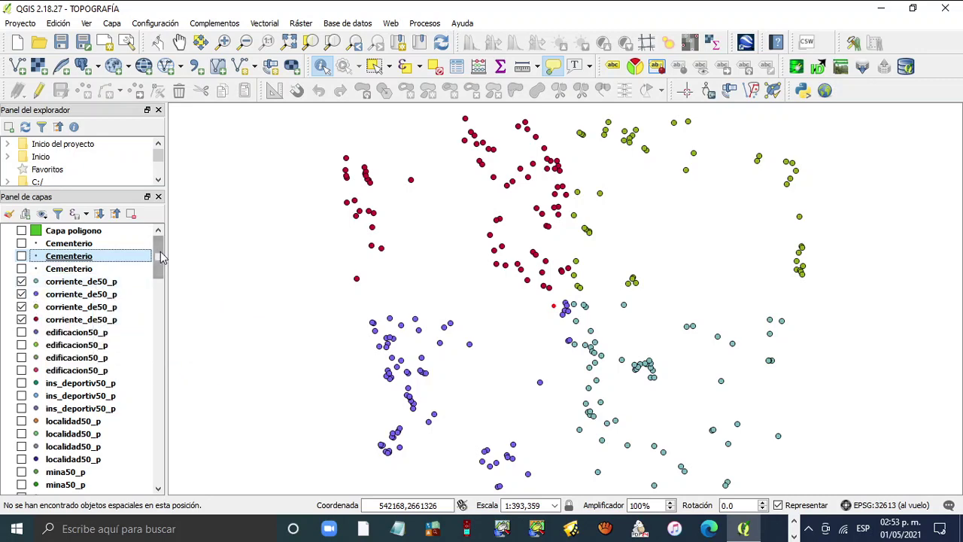
- Display the Corriente de agua line layers to compare them with the corriente_de50_p points, and hide them again
drag(157, 250, 154, 360)
click(21, 344)
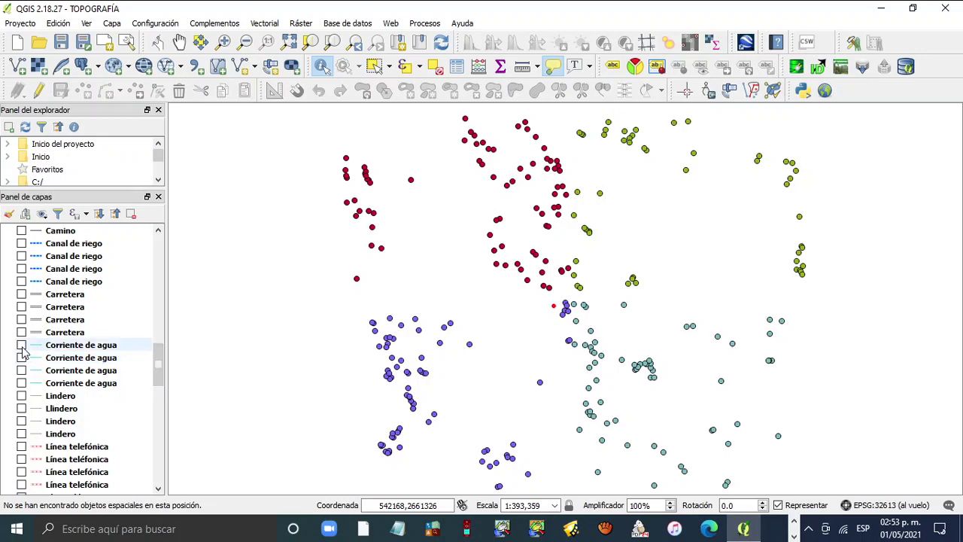
click(21, 357)
click(21, 370)
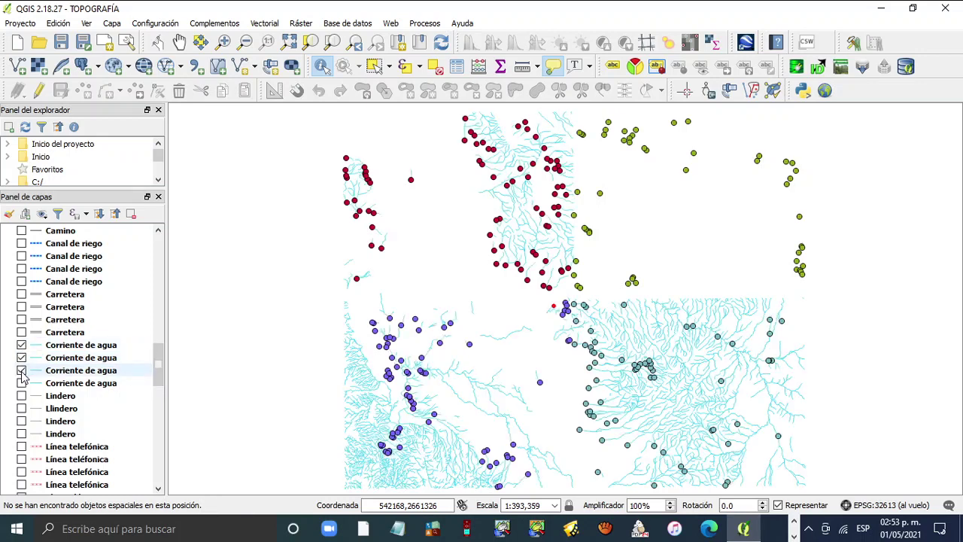
click(21, 383)
click(21, 383)
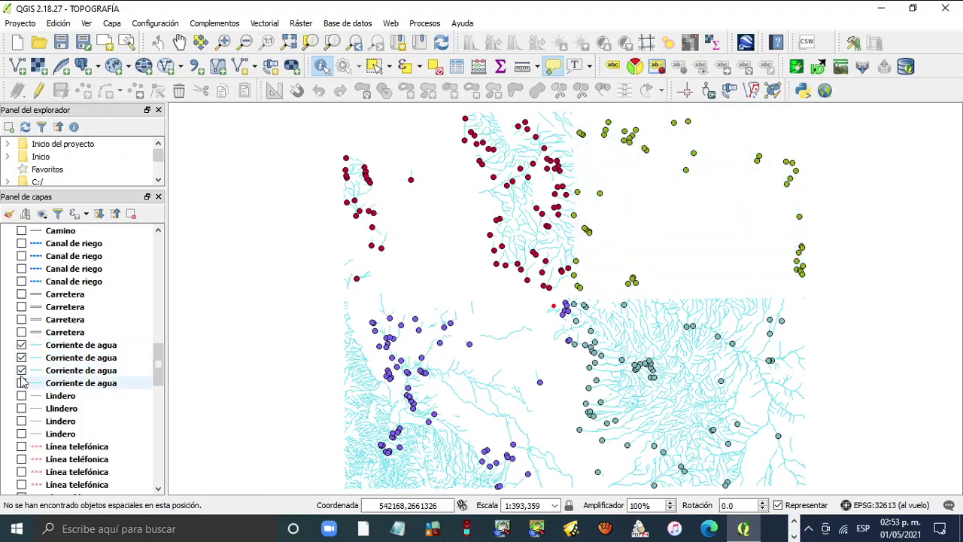
click(21, 370)
click(21, 357)
click(21, 345)
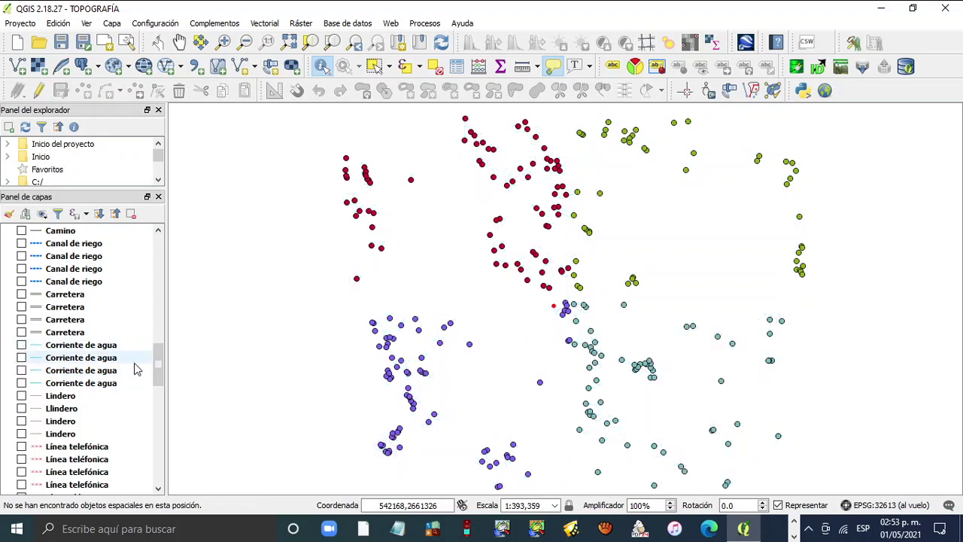
- Open the attribute table of the first corriente_de50_p layer and widen its geografico column to read the full text
drag(160, 369, 171, 254)
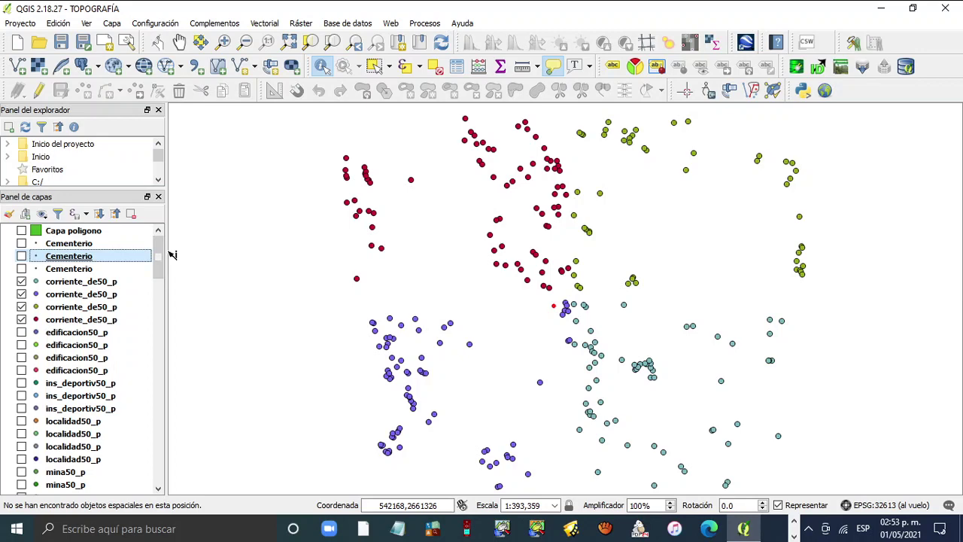
right_click(111, 283)
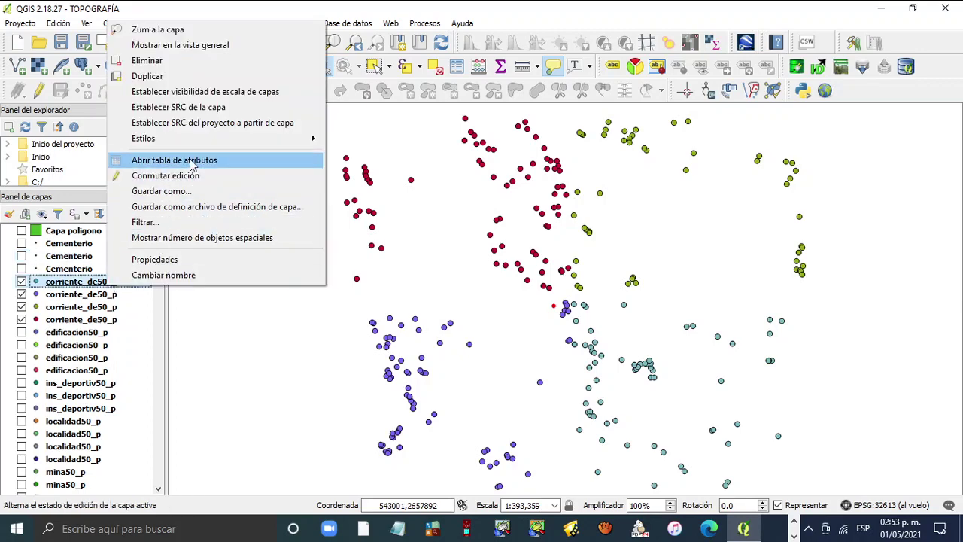
click(193, 162)
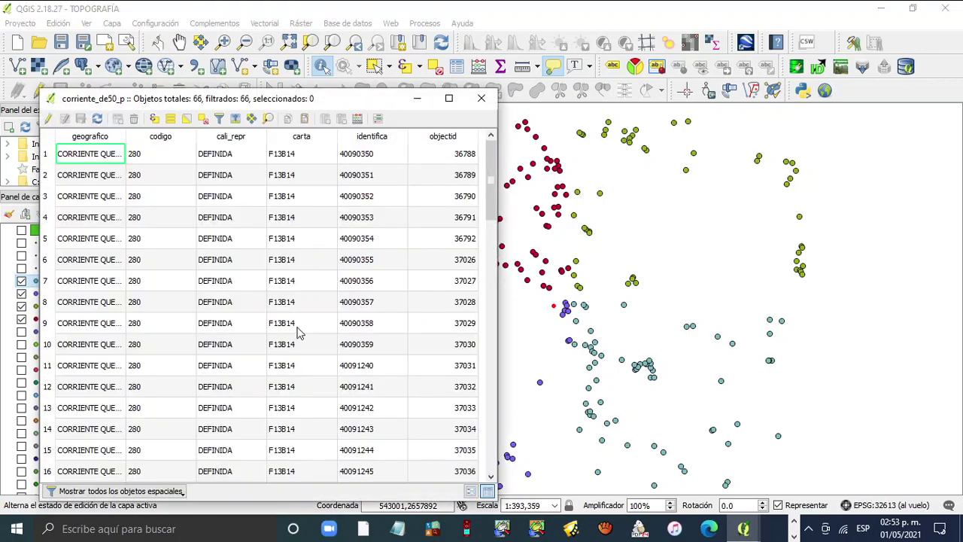
drag(125, 133, 182, 133)
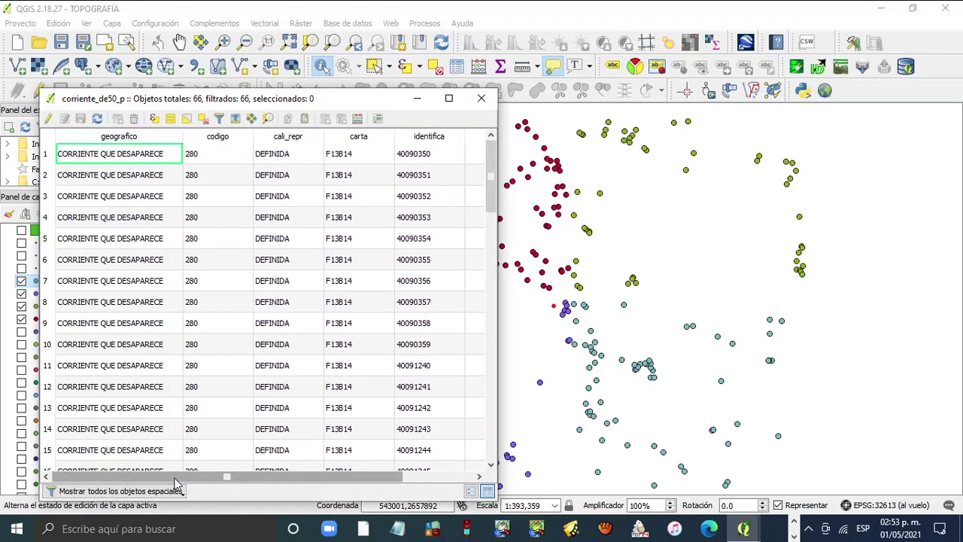
mouse_move(228, 477)
mouse_down()
mouse_move(300, 480)
mouse_move(246, 479)
mouse_up()
- Examine the records and remaining fields of the first corriente_de50_p layer's attribute table, and close it
scroll(318, 359, down, 4)
scroll(171, 312, down, 13)
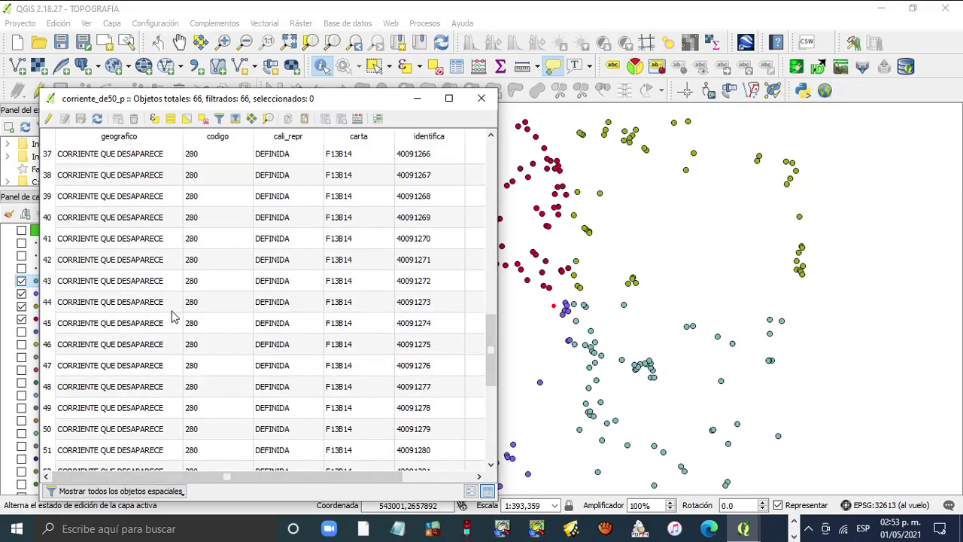
scroll(172, 317, up, 17)
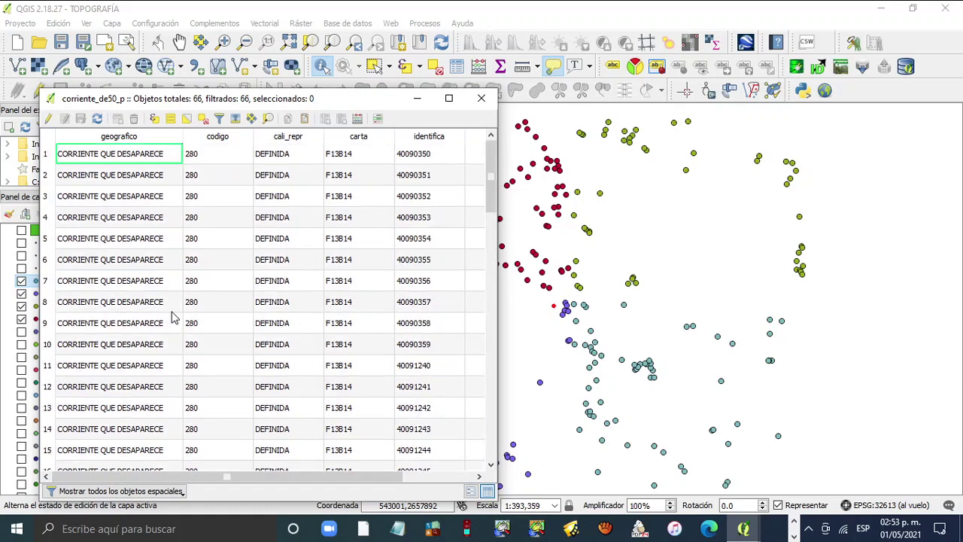
scroll(172, 316, down, 17)
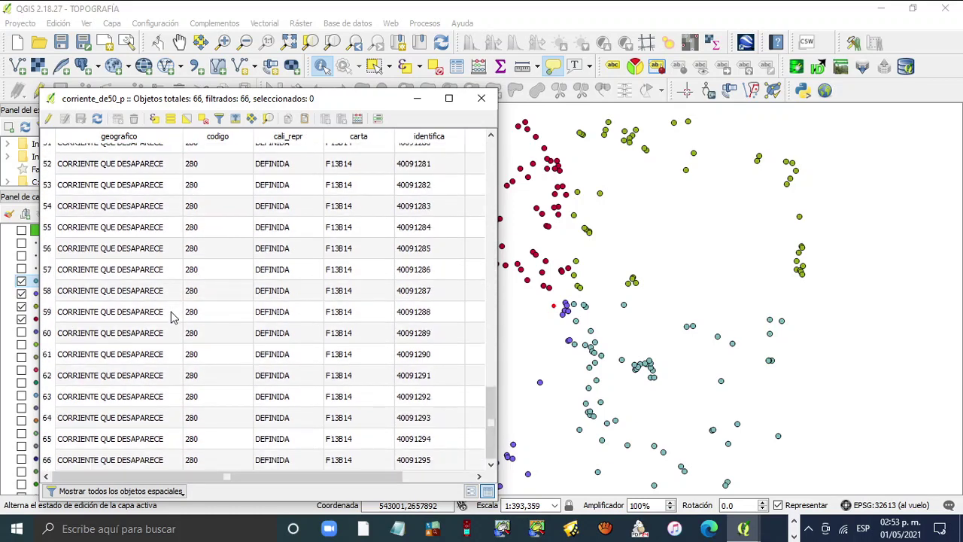
drag(289, 477, 350, 477)
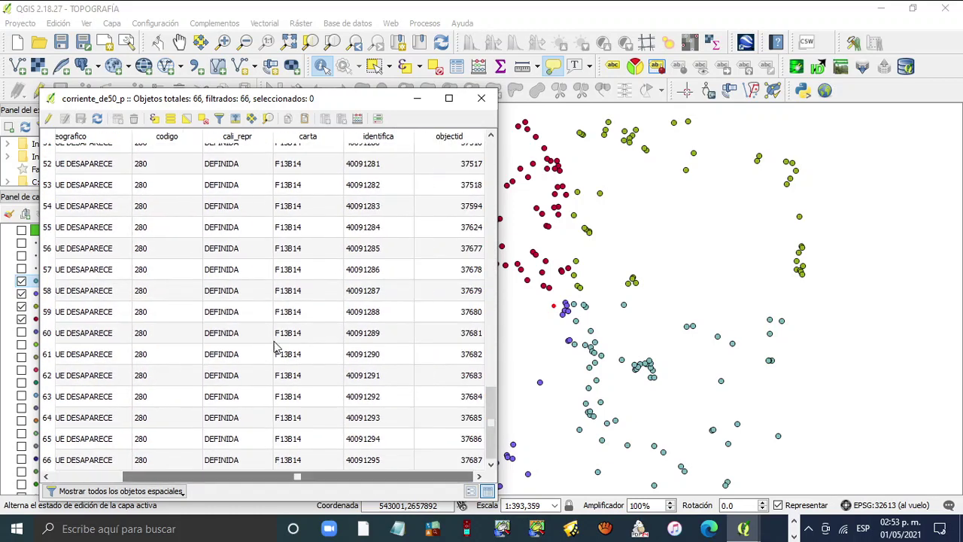
scroll(256, 334, up, 11)
scroll(255, 334, up, 6)
click(481, 98)
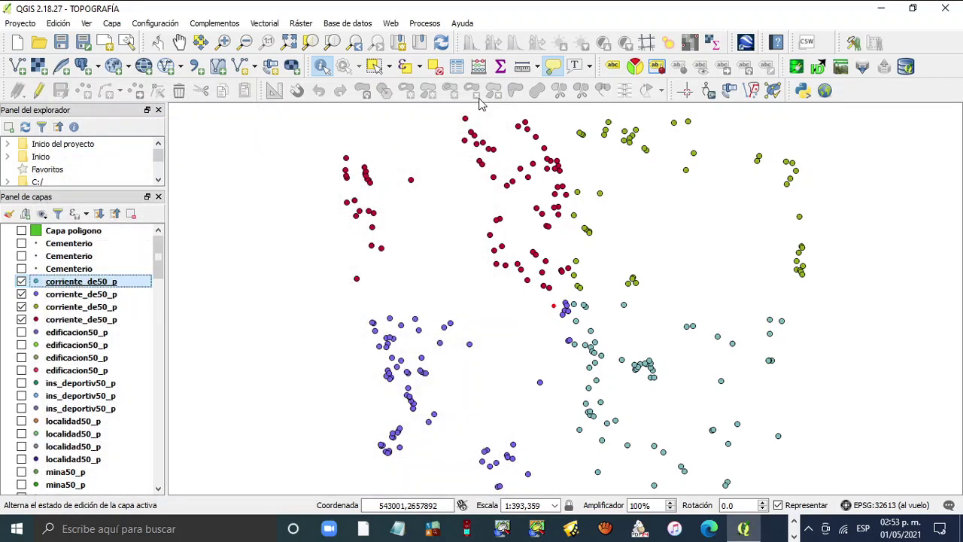
- Open the attribute table of the second corriente_de50_p layer
click(84, 294)
right_click(85, 295)
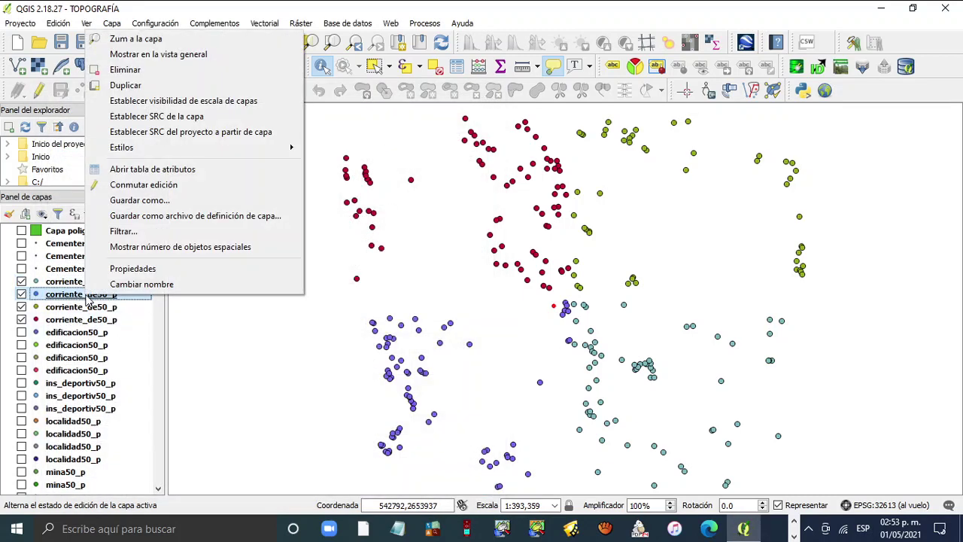
click(172, 170)
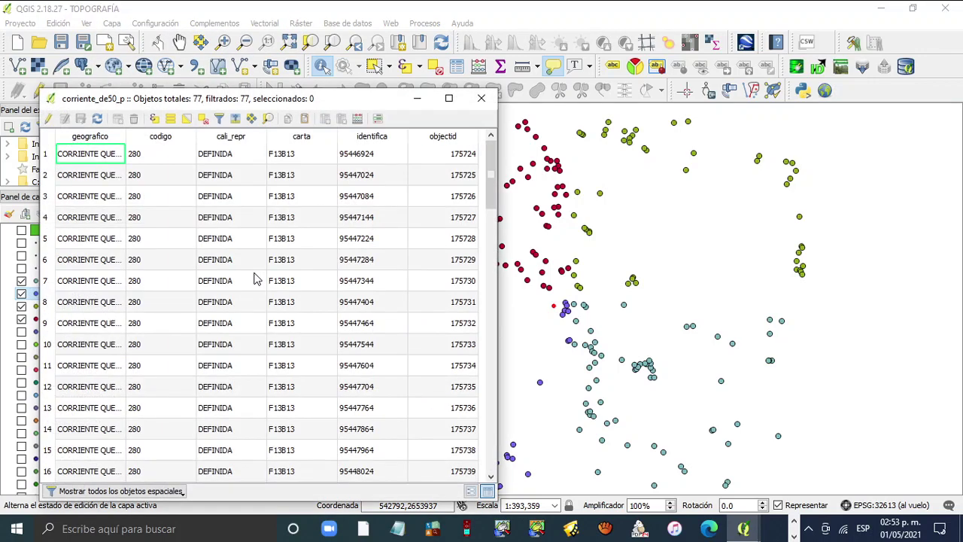
- Widen the geografico column to read the second corriente_de50_p layer's records and remaining fields in full, and close the table
double_click(125, 136)
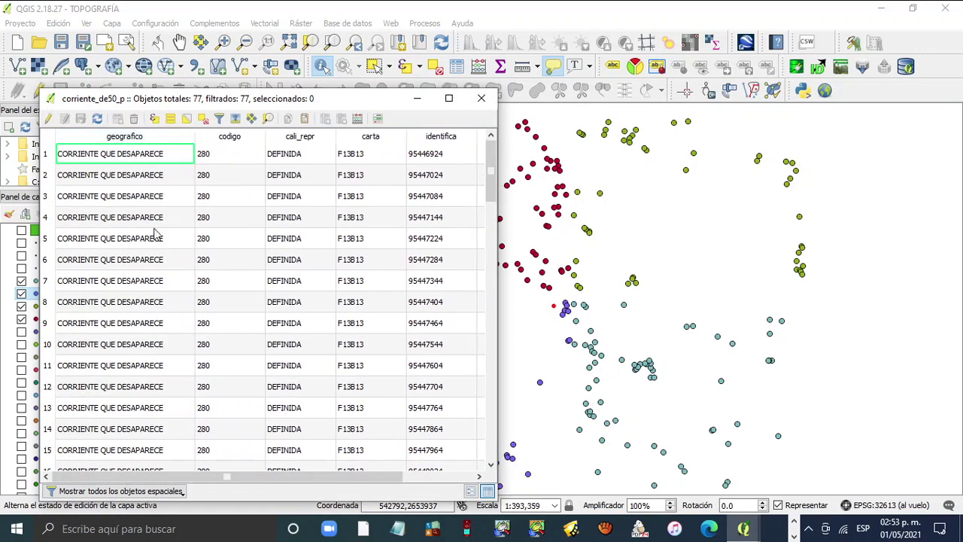
scroll(150, 251, down, 11)
scroll(151, 250, down, 10)
scroll(151, 251, up, 16)
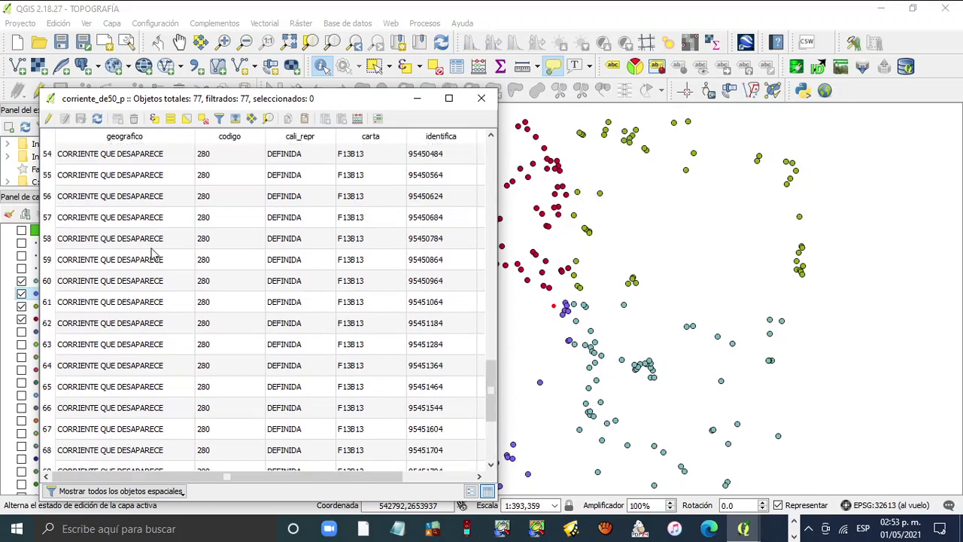
scroll(150, 255, up, 5)
scroll(254, 252, down, 20)
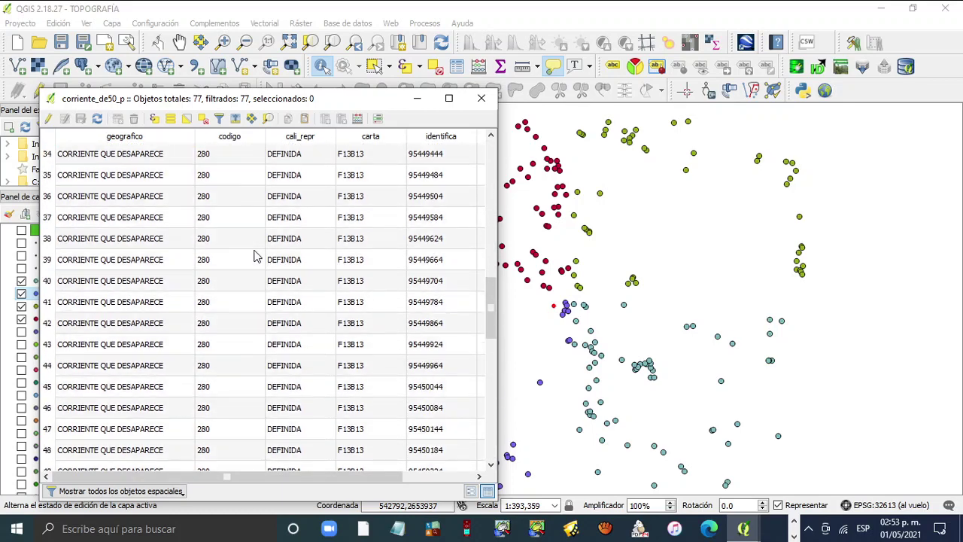
scroll(316, 476, right, 3)
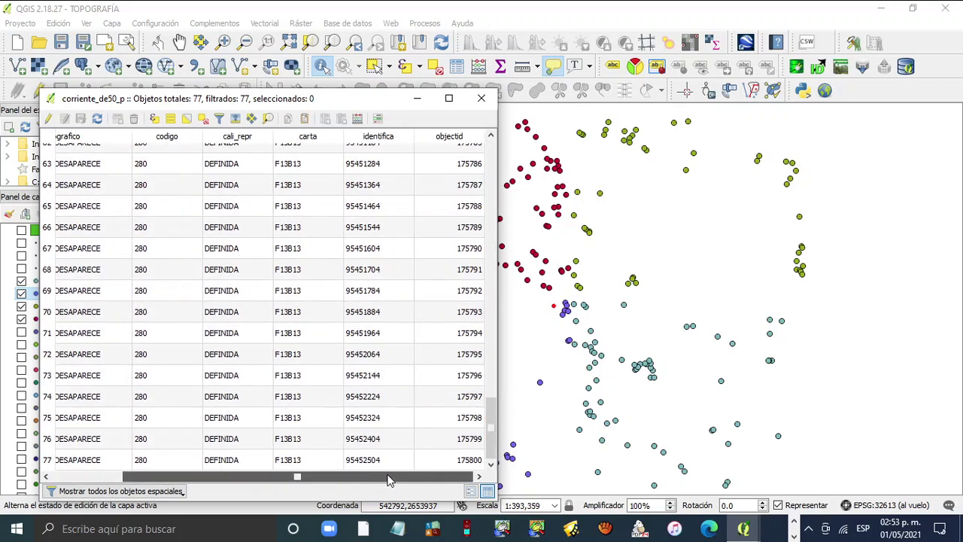
scroll(331, 346, up, 10)
scroll(304, 312, up, 10)
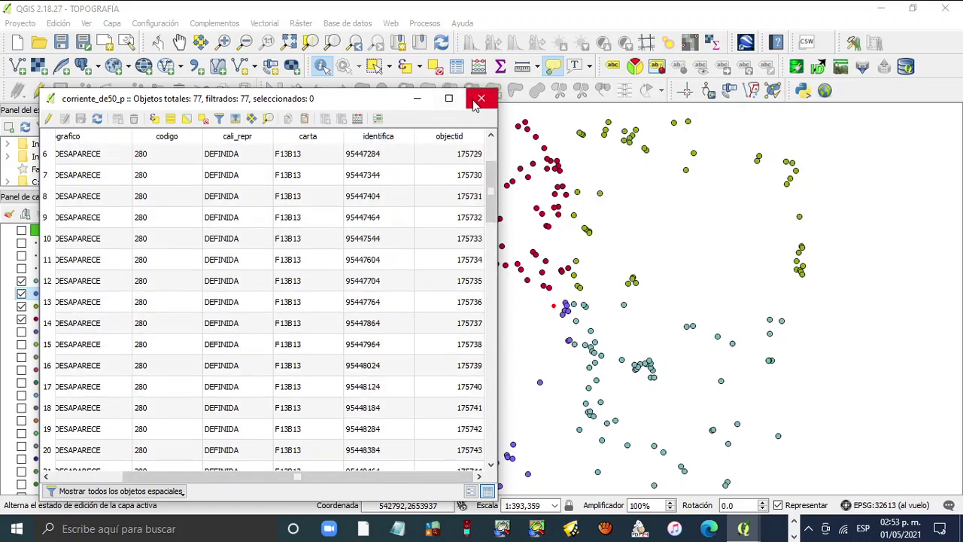
click(481, 99)
right_click(95, 308)
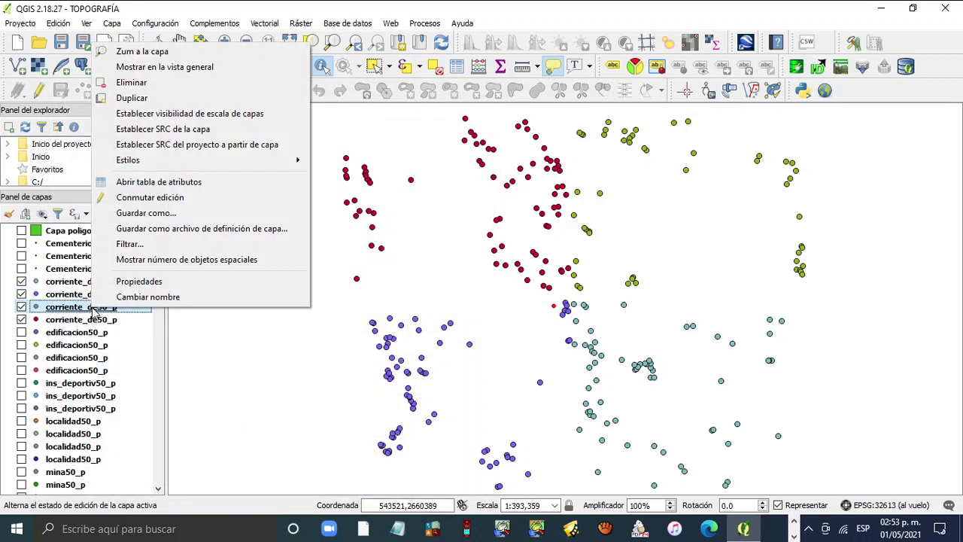
click(154, 280)
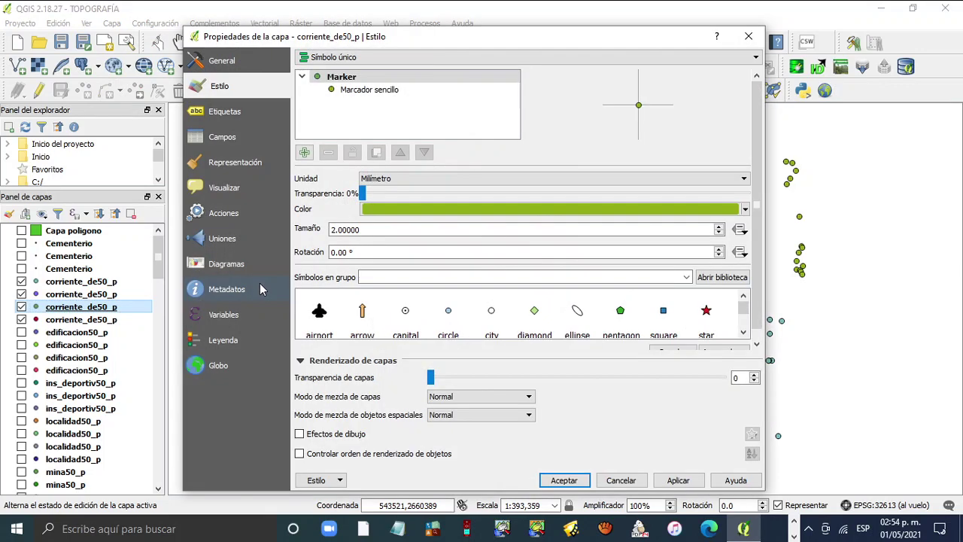
click(747, 37)
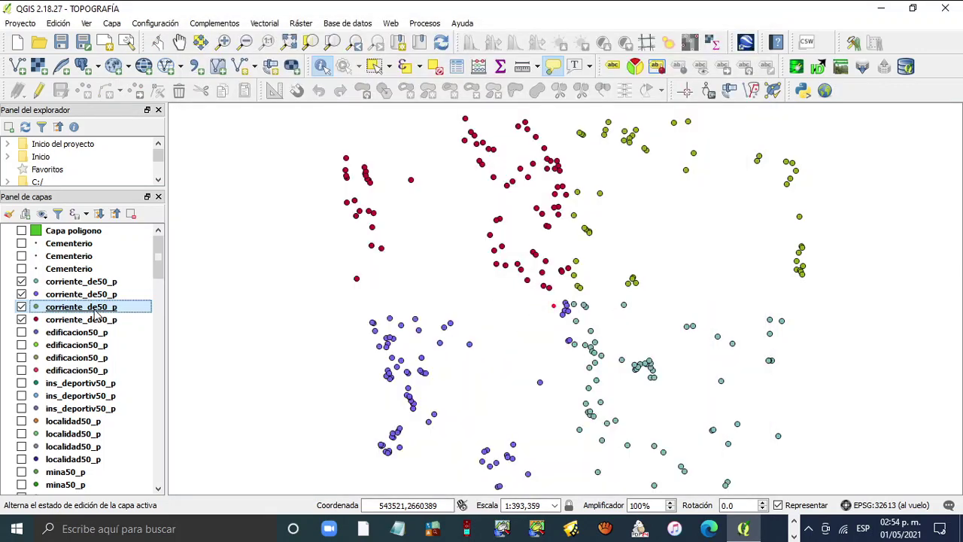
- Open the attribute table of the third corriente_de50_p layer and widen its geografico column to read the full text
right_click(100, 307)
click(204, 180)
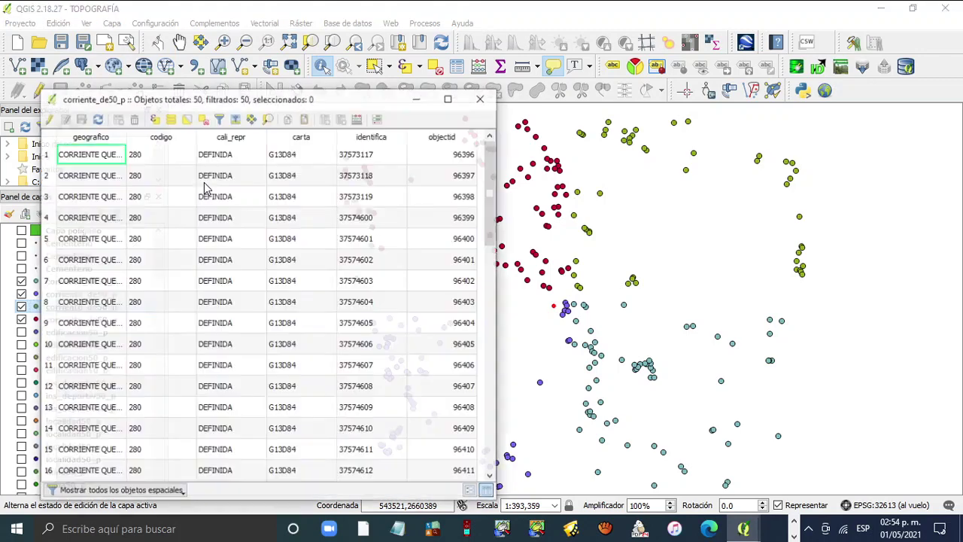
drag(125, 134, 134, 130)
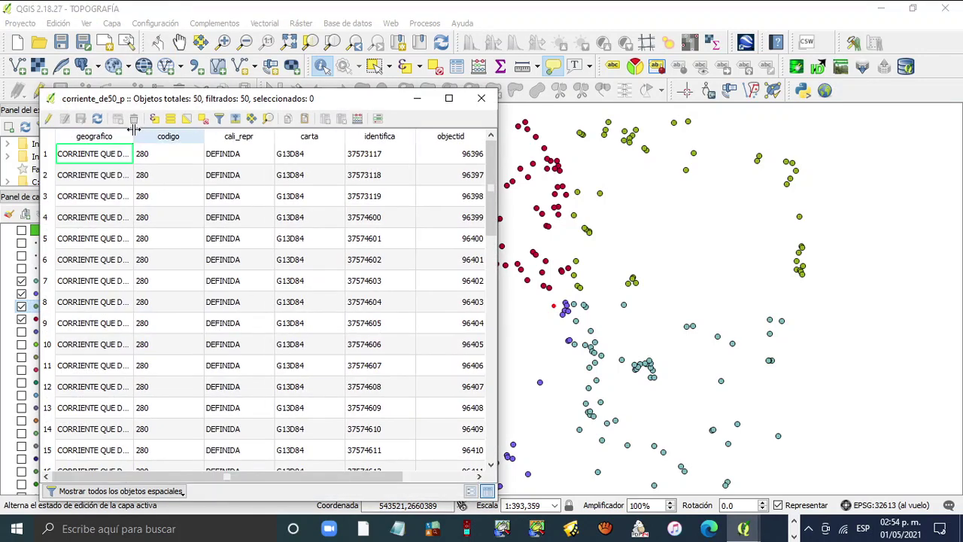
double_click(133, 129)
- Examine the records and remaining fields of the third corriente_de50_p layer's attribute table, and close it
scroll(173, 258, down, 10)
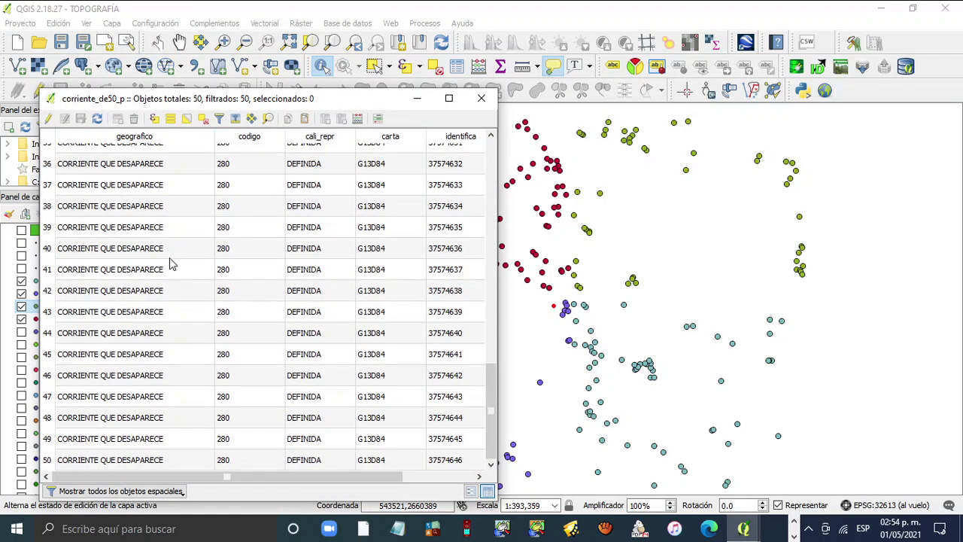
scroll(170, 263, up, 10)
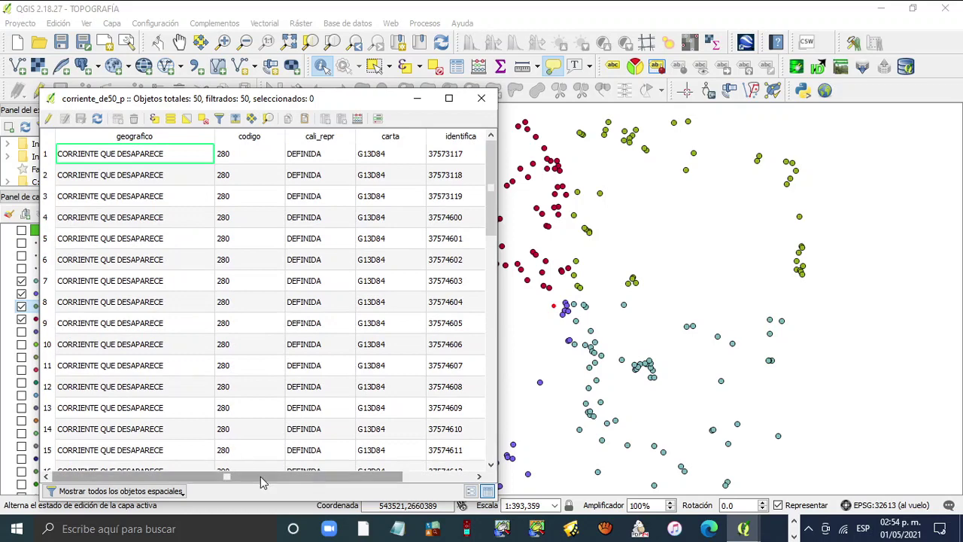
drag(260, 477, 386, 479)
scroll(303, 342, down, 11)
scroll(303, 344, up, 11)
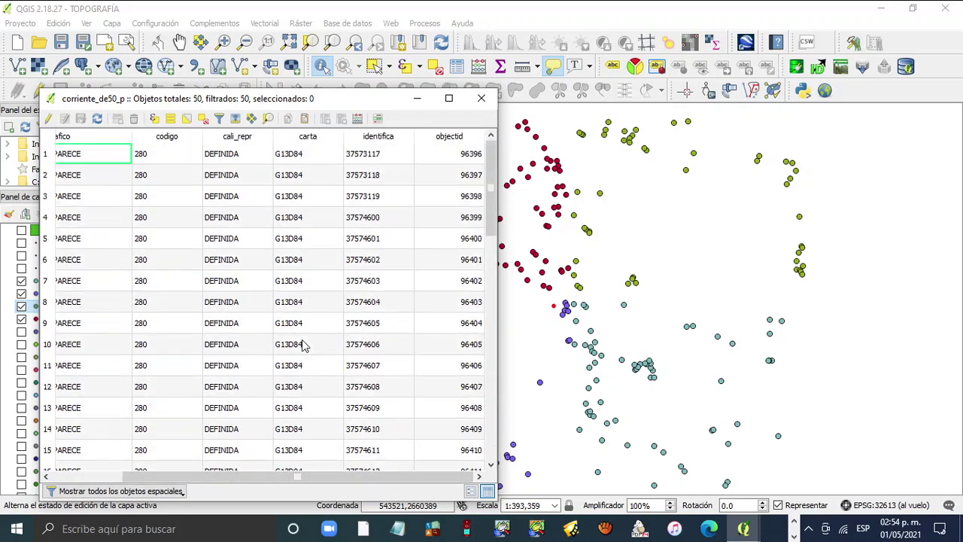
click(481, 99)
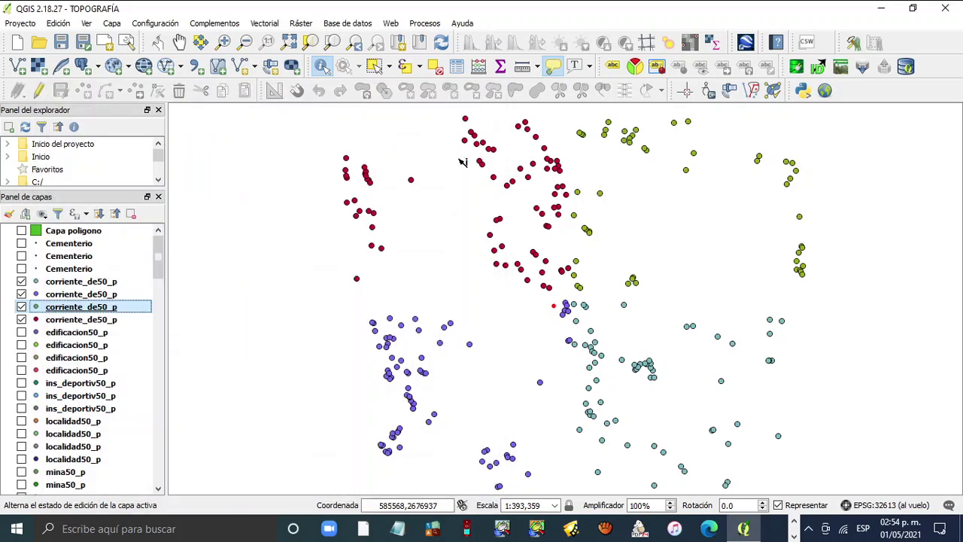
- Open the attribute table of the fourth corriente_de50_p layer and widen its geografico column to read the full text
click(98, 321)
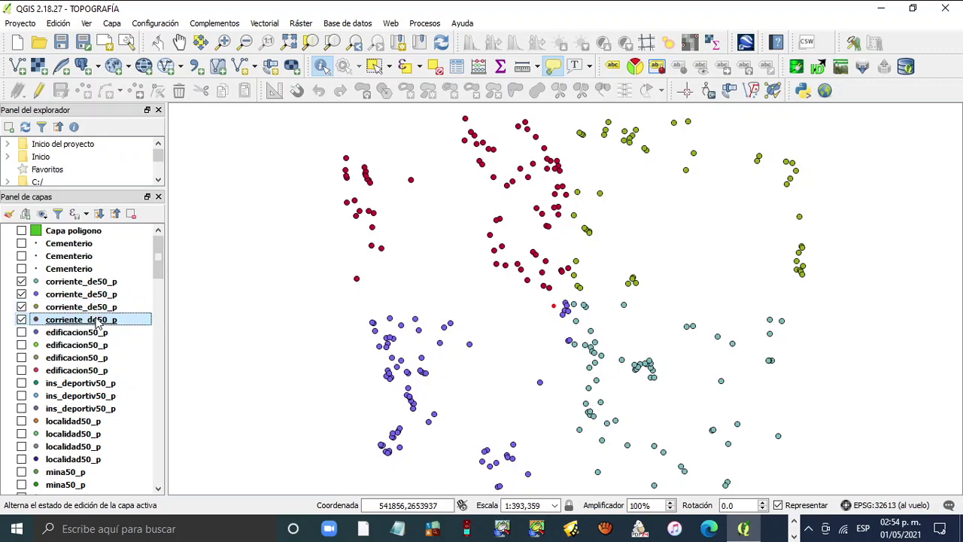
right_click(97, 321)
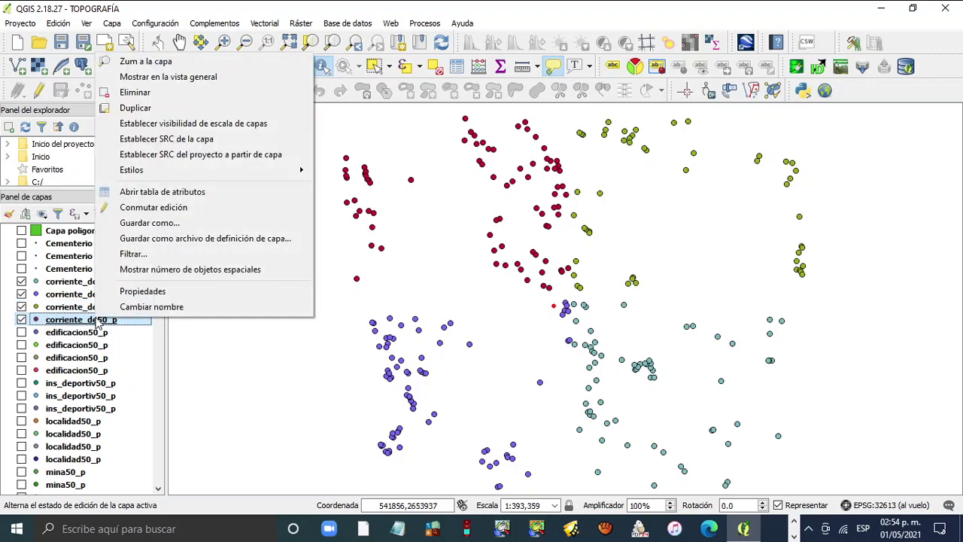
click(167, 193)
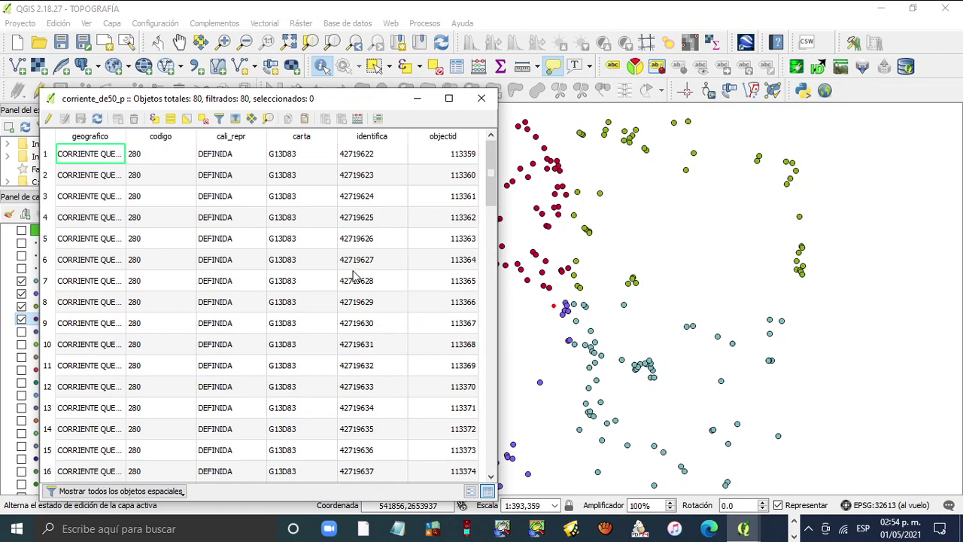
double_click(125, 136)
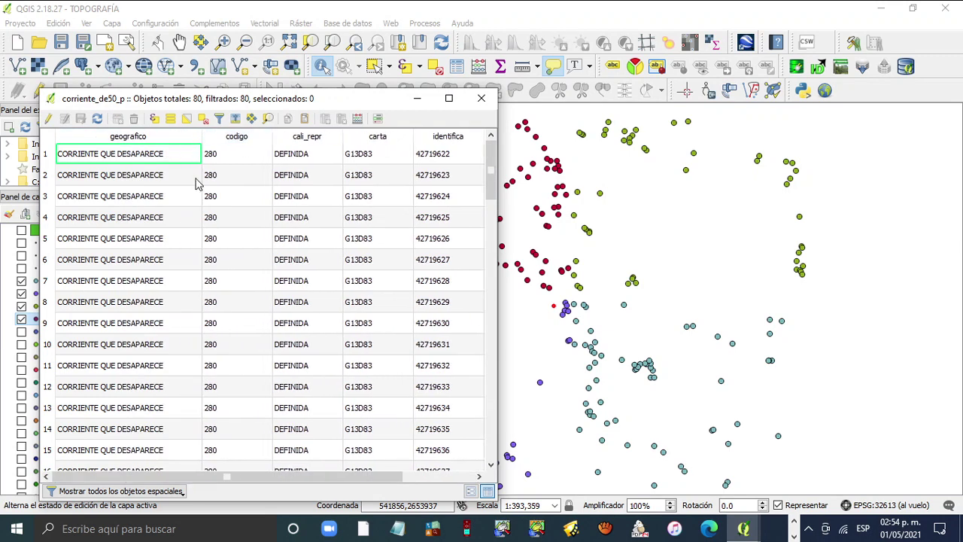
- Examine the records and remaining fields of the fourth corriente_de50_p layer's attribute table, and close it
scroll(152, 241, down, 19)
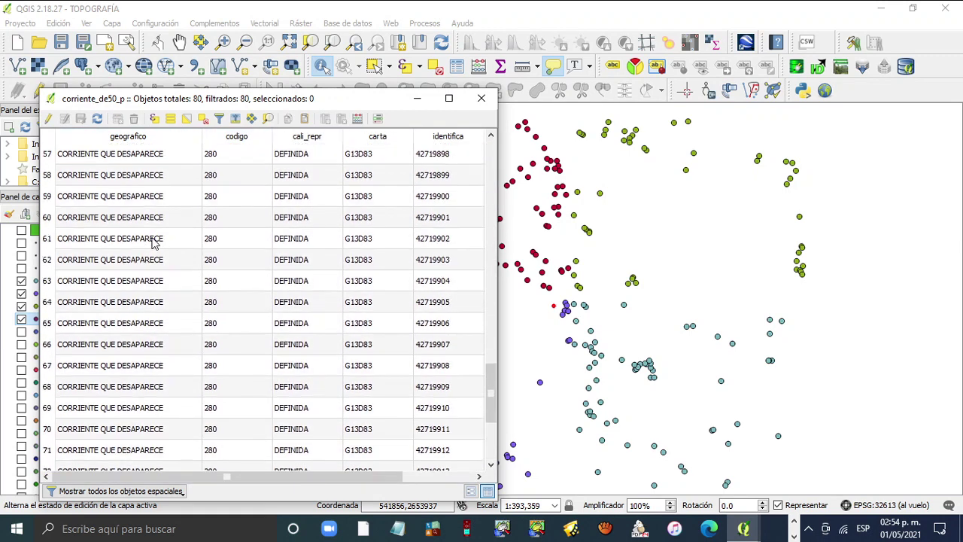
scroll(153, 241, up, 19)
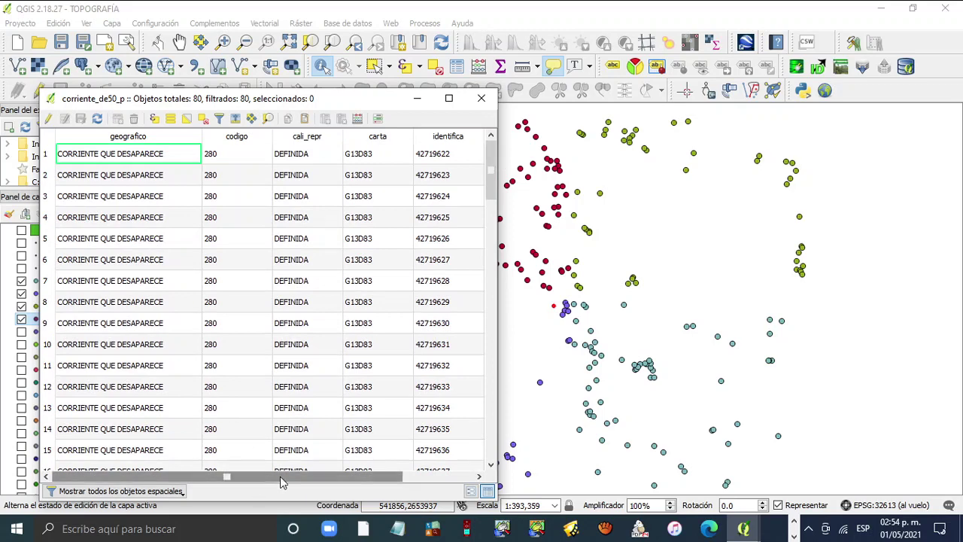
scroll(282, 481, right, 3)
scroll(301, 319, down, 20)
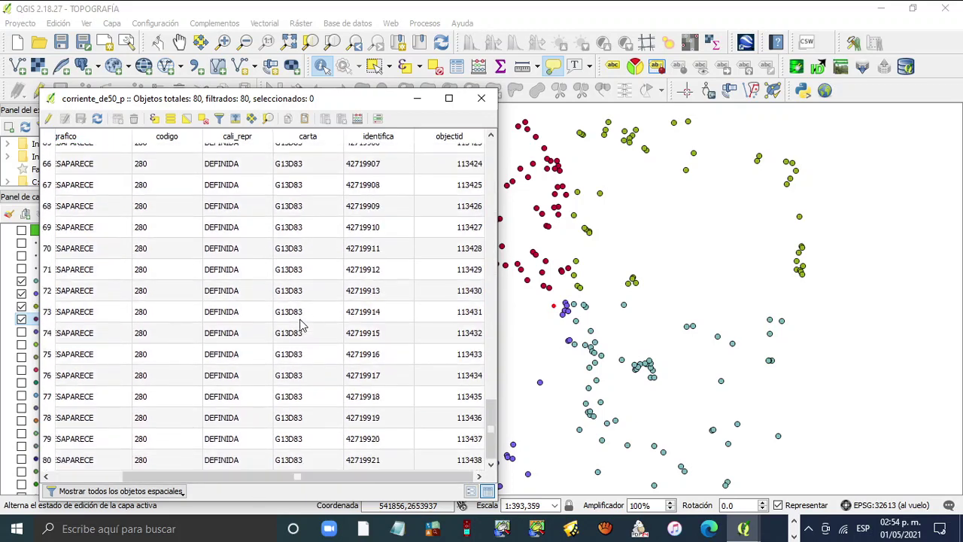
click(481, 97)
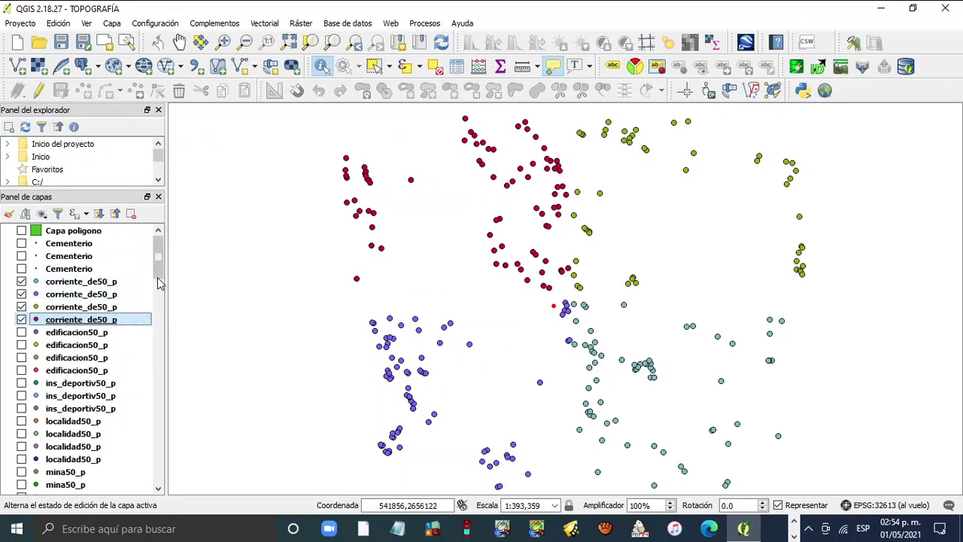
- Remove all four corriente_de50_p layers from the project
drag(158, 260, 161, 223)
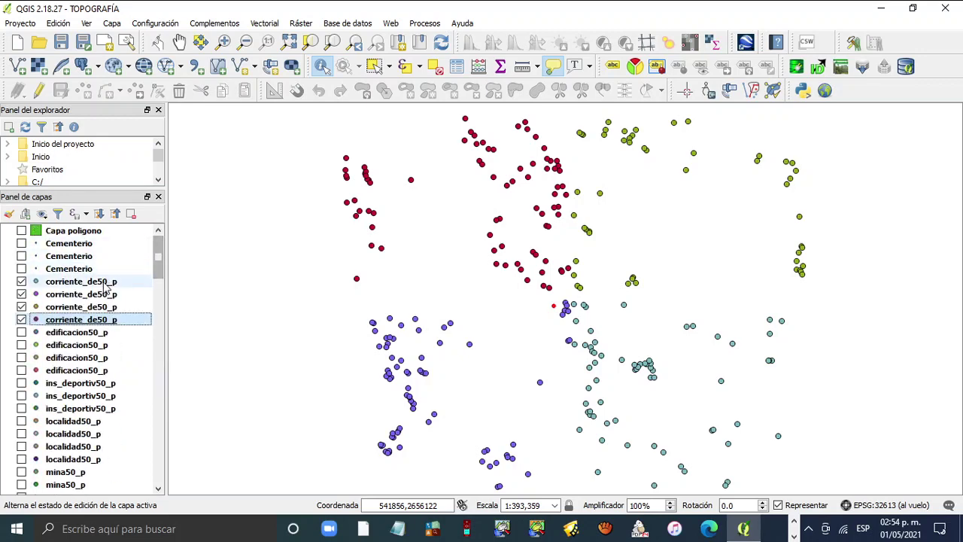
click(104, 285)
shift+click(98, 319)
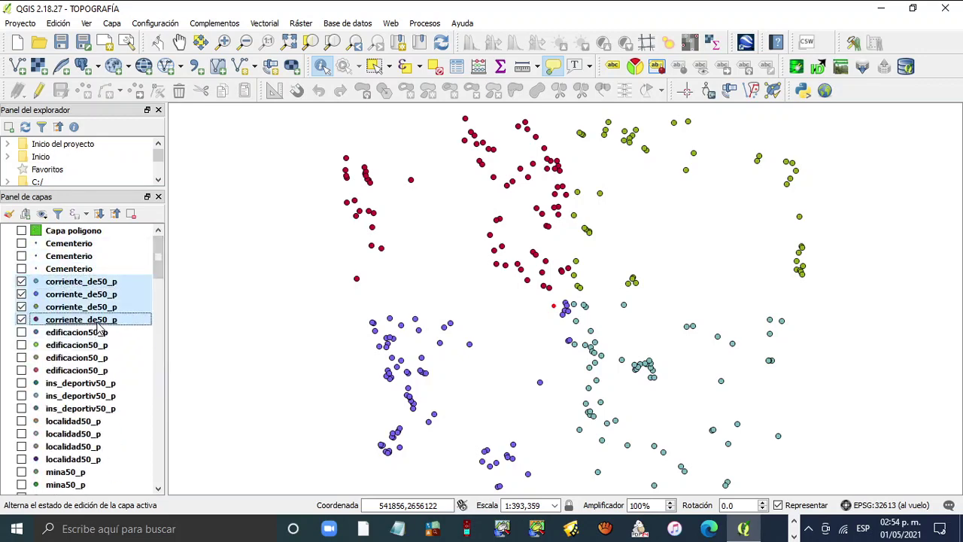
right_click(98, 322)
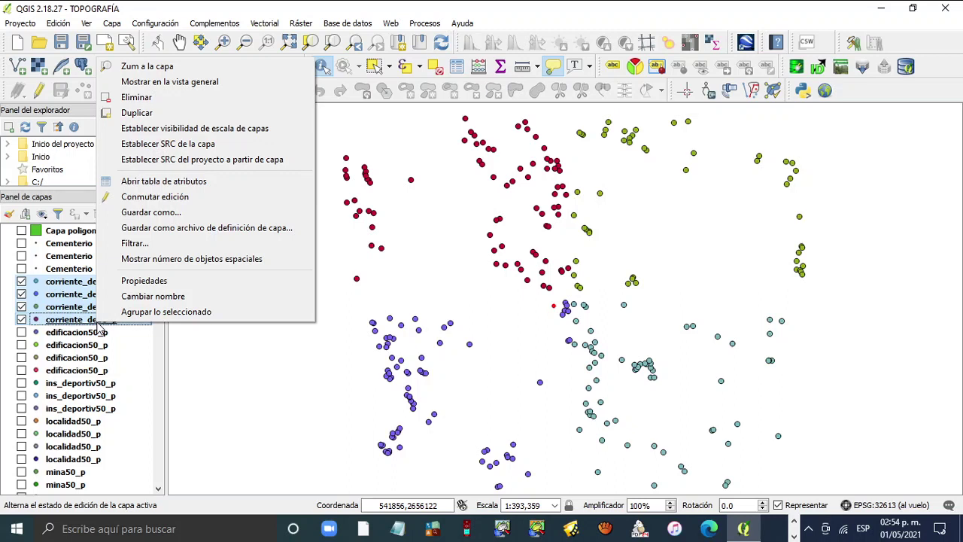
click(150, 99)
click(469, 280)
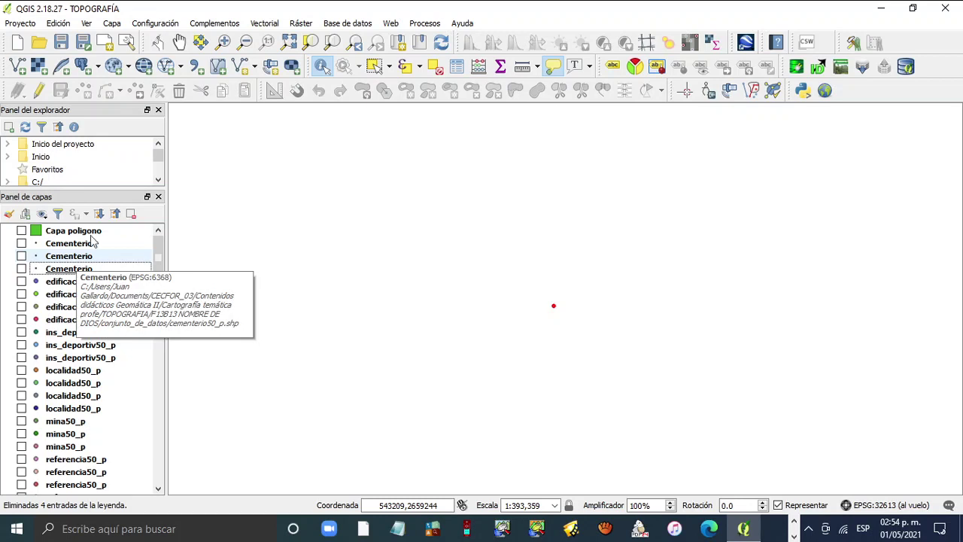
- Clear the leftover identify highlight from the map and display the four edificacion50_p layers
click(178, 42)
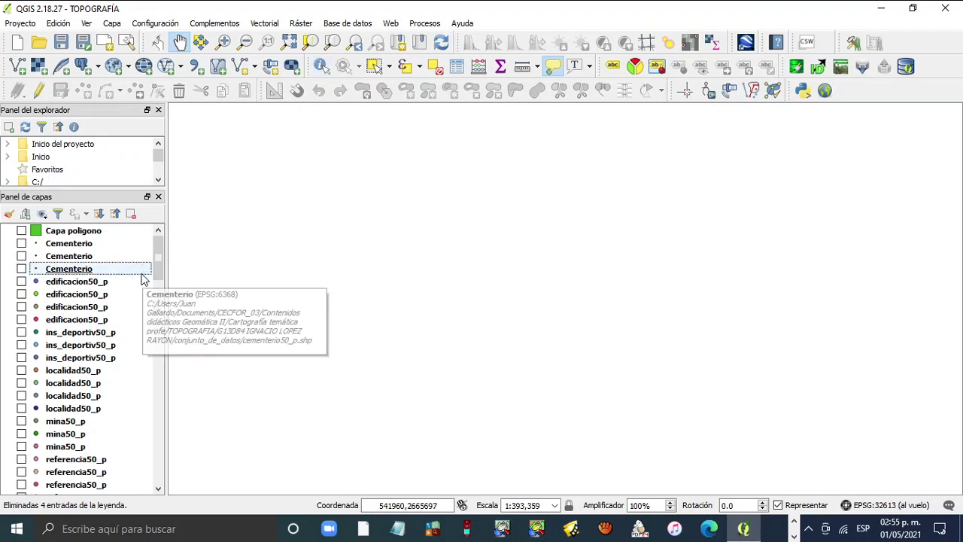
click(21, 282)
click(21, 294)
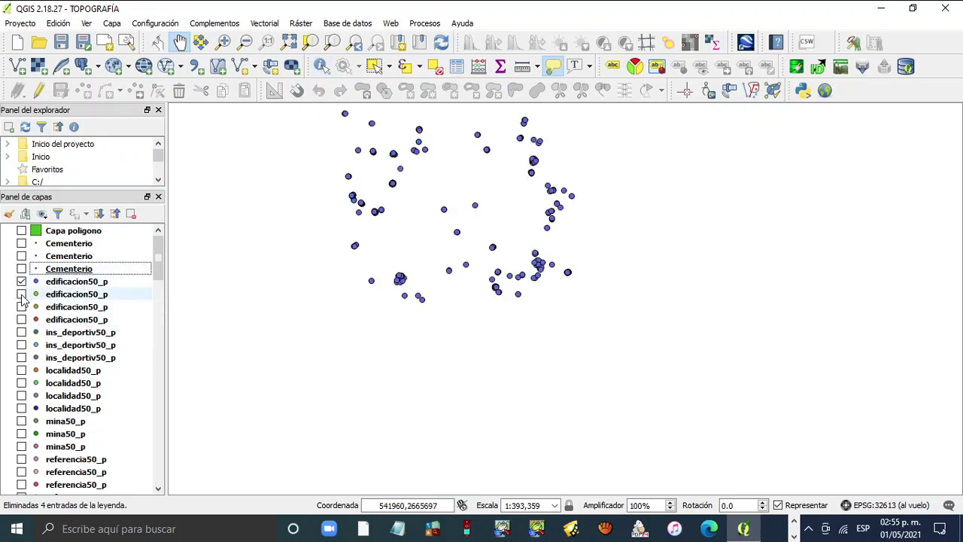
click(21, 306)
click(21, 320)
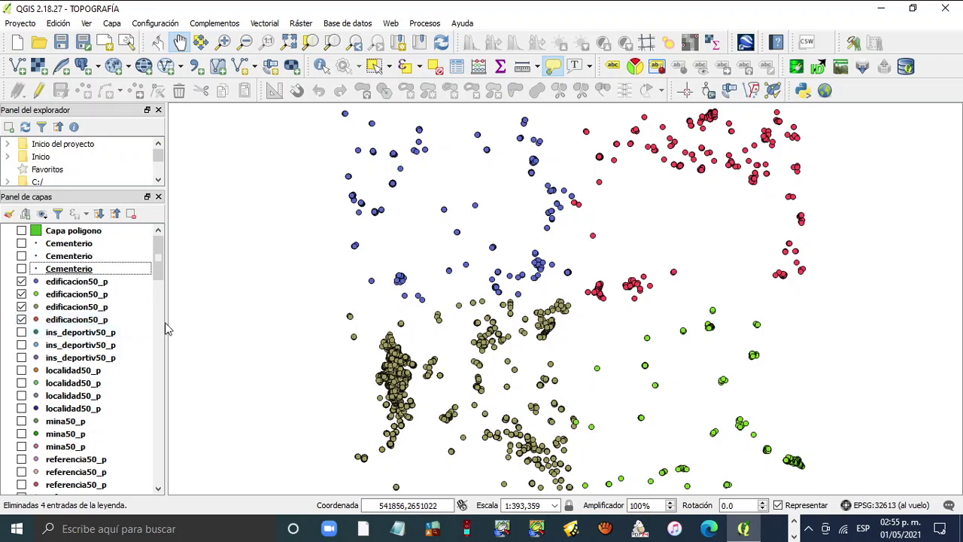
- Open the attribute table of the first edificacion50_p layer and slightly widen its geografico column
click(96, 285)
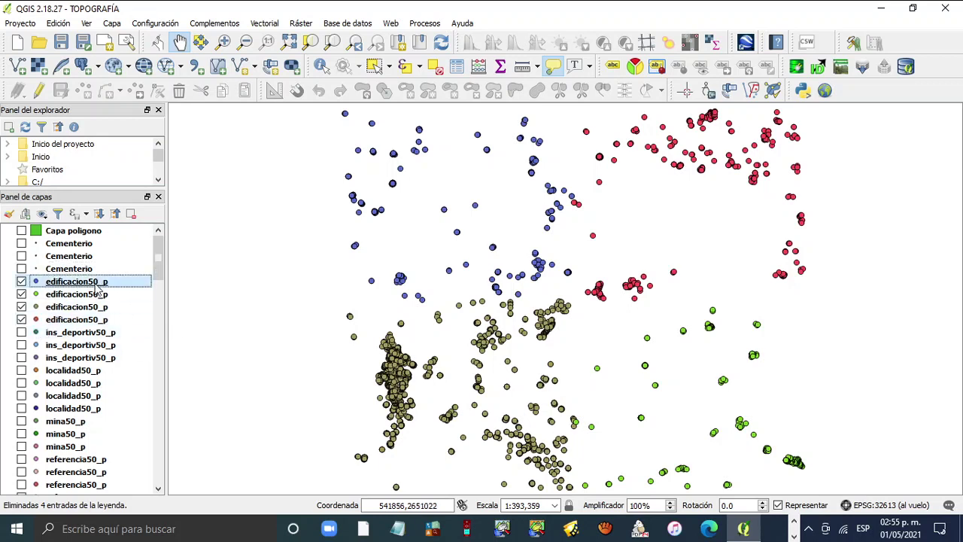
right_click(97, 290)
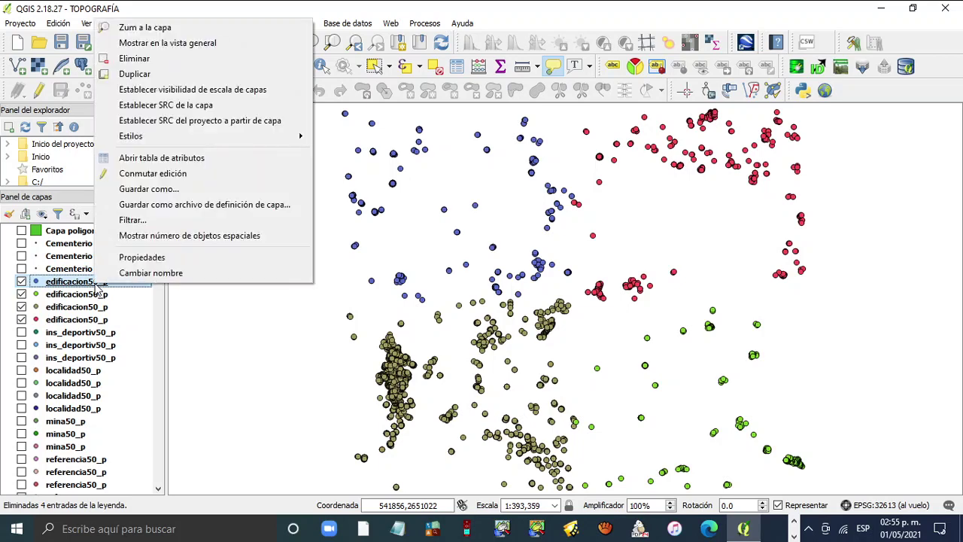
click(183, 158)
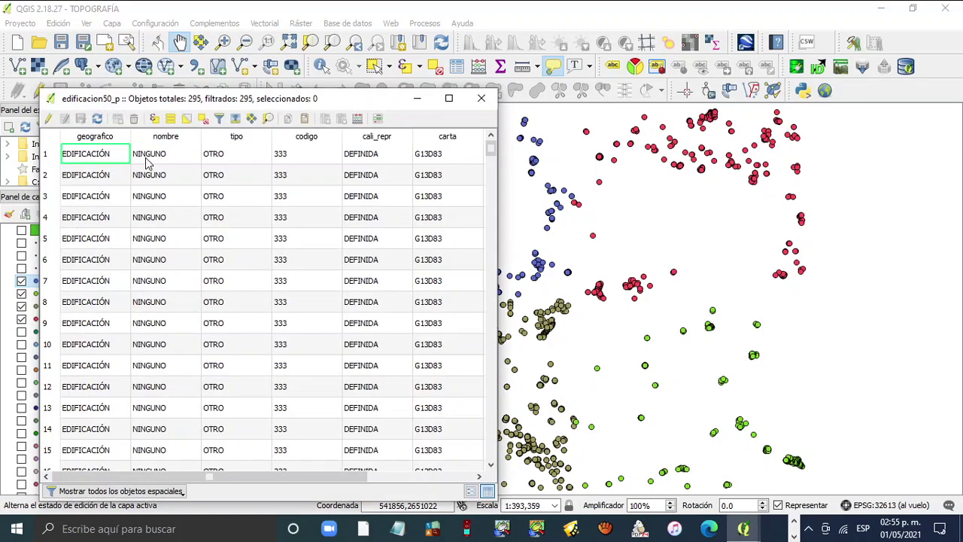
mouse_move(226, 478)
mouse_down()
mouse_move(337, 485)
mouse_move(226, 478)
mouse_up()
drag(130, 136, 135, 135)
- Examine the building types in the first edificacion50_p layer's records and widen the tipo column to read them in full
scroll(251, 219, down, 9)
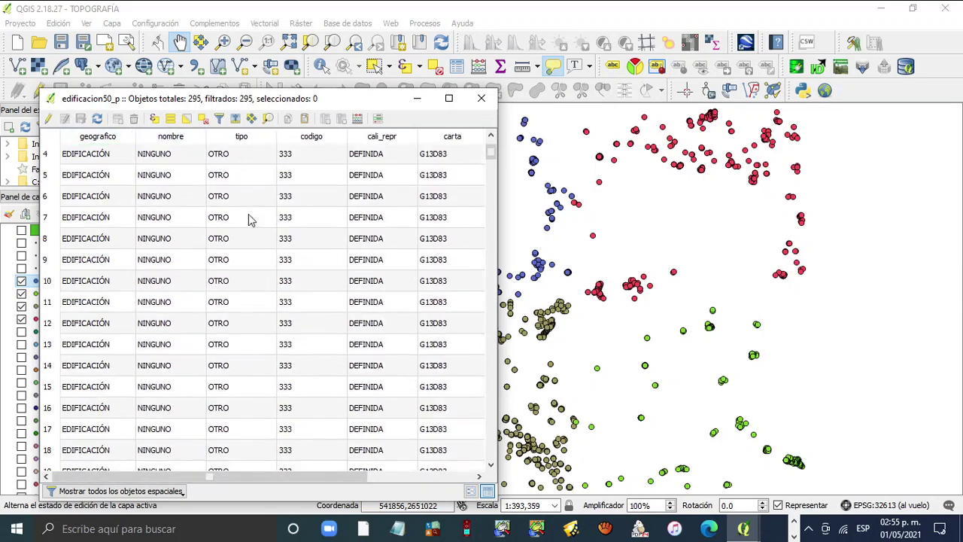
scroll(179, 280, down, 19)
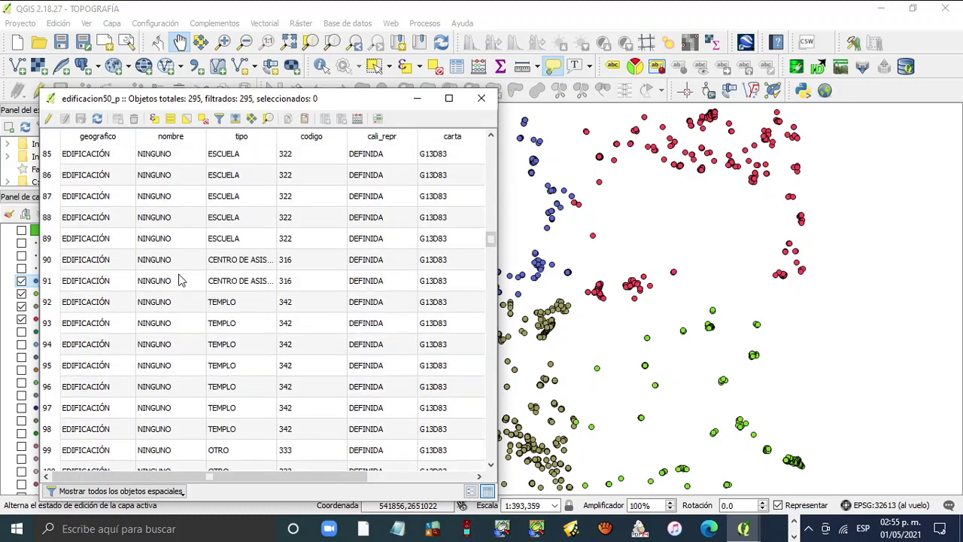
drag(276, 136, 349, 136)
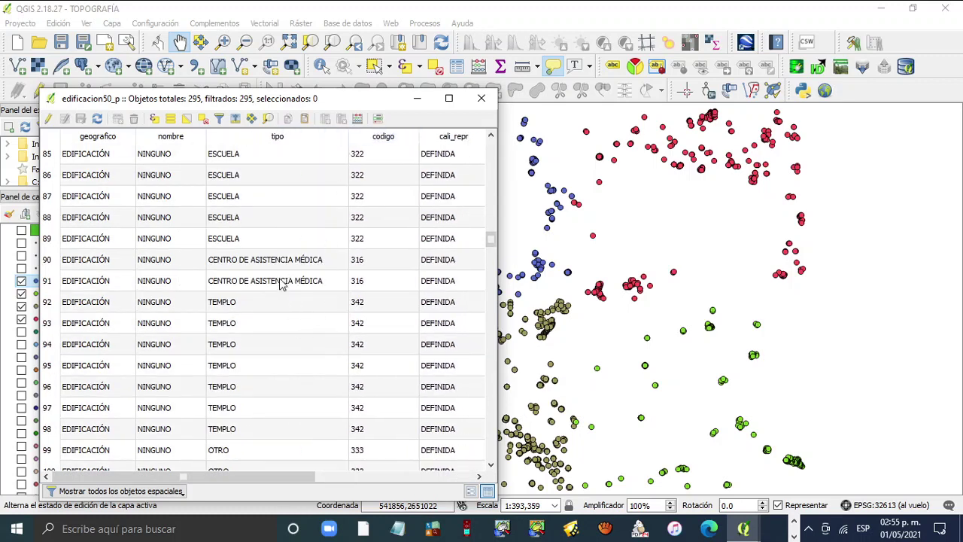
- Examine the tipo values in the rest of the first edificacion50_p layer's records, and close its attribute table
scroll(269, 237, up, 5)
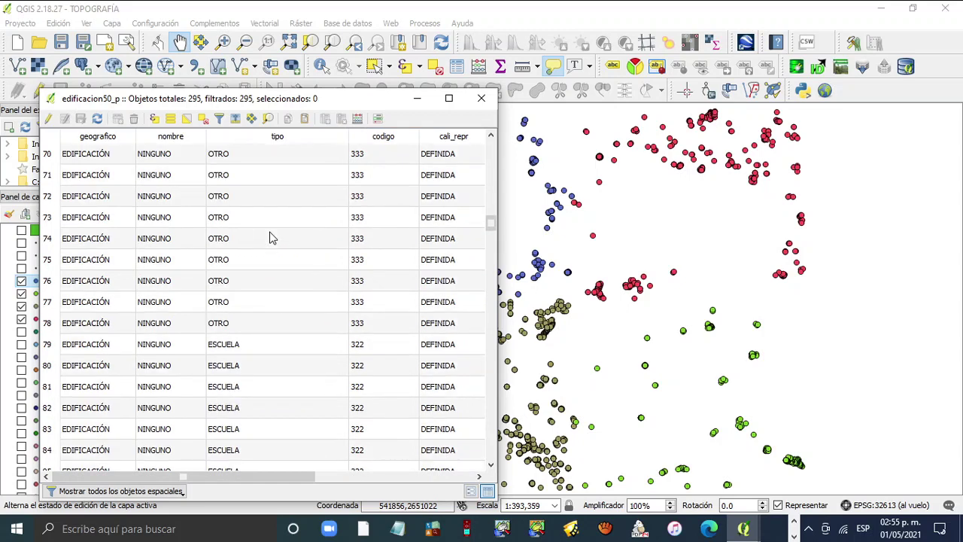
scroll(271, 236, down, 3)
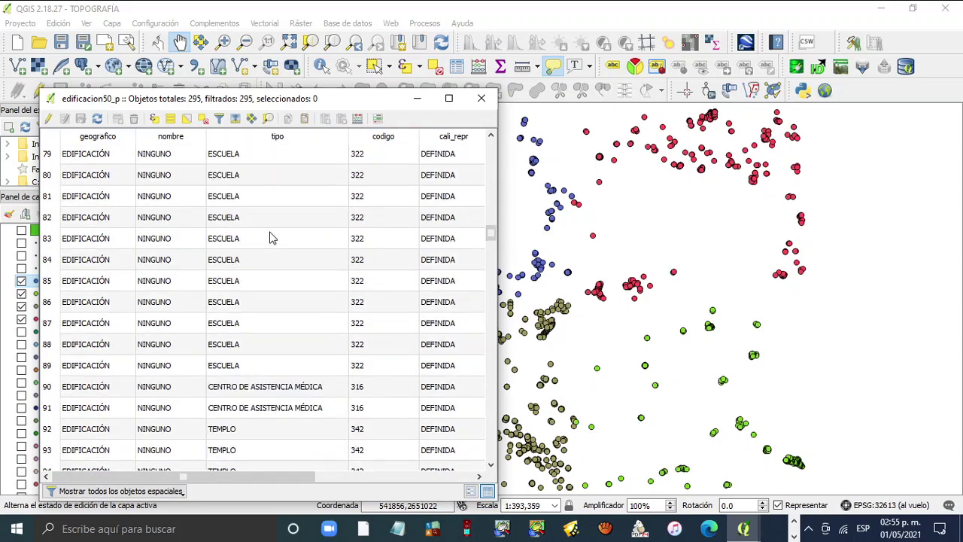
scroll(272, 238, down, 3)
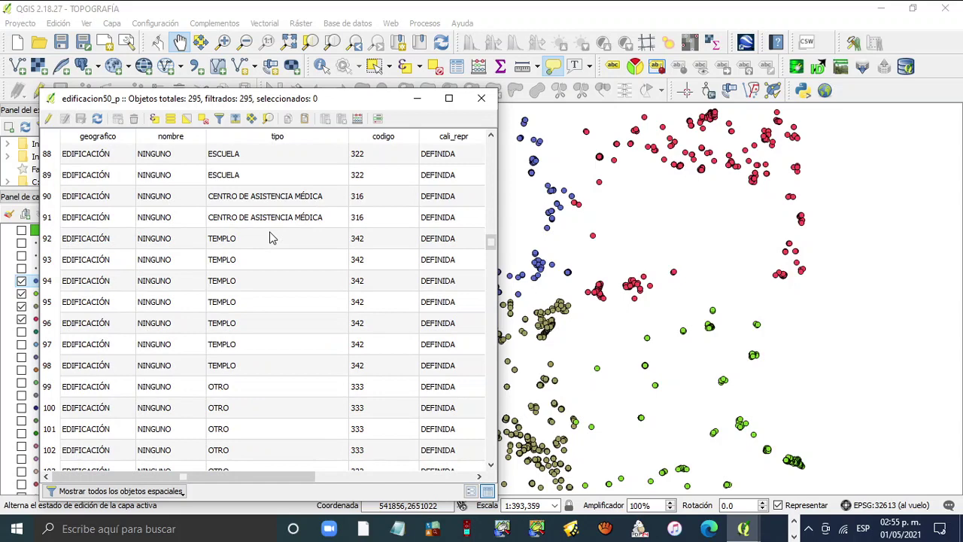
scroll(272, 238, down, 13)
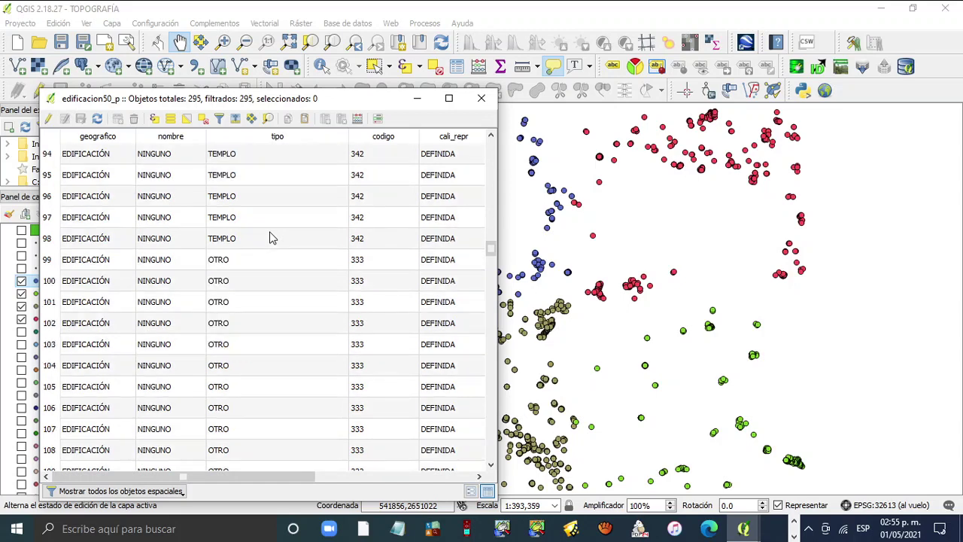
scroll(272, 238, down, 20)
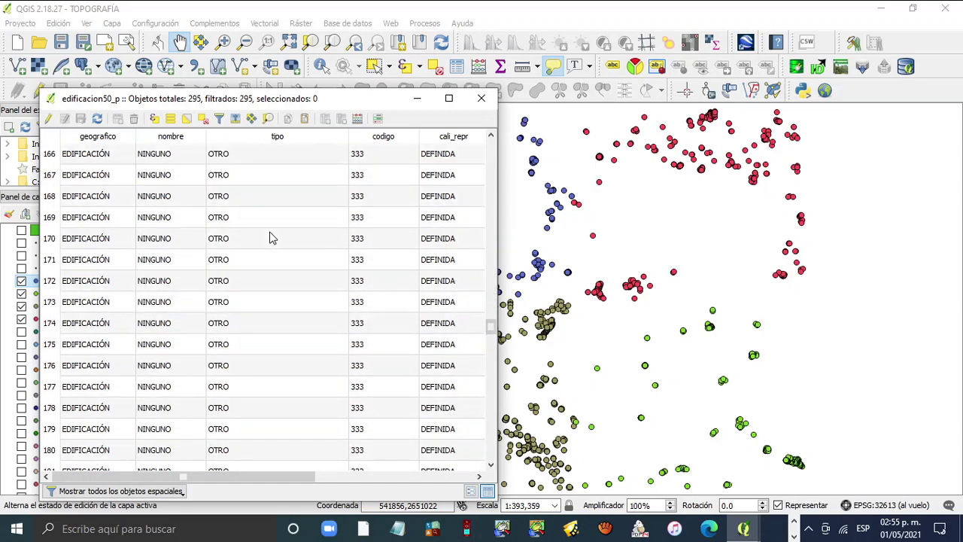
scroll(271, 238, down, 10)
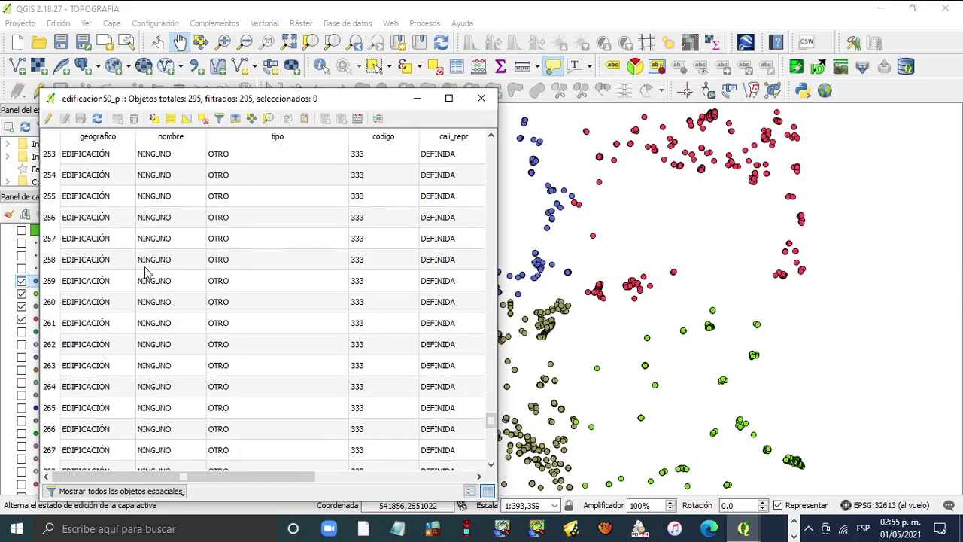
scroll(285, 237, down, 8)
scroll(284, 245, up, 19)
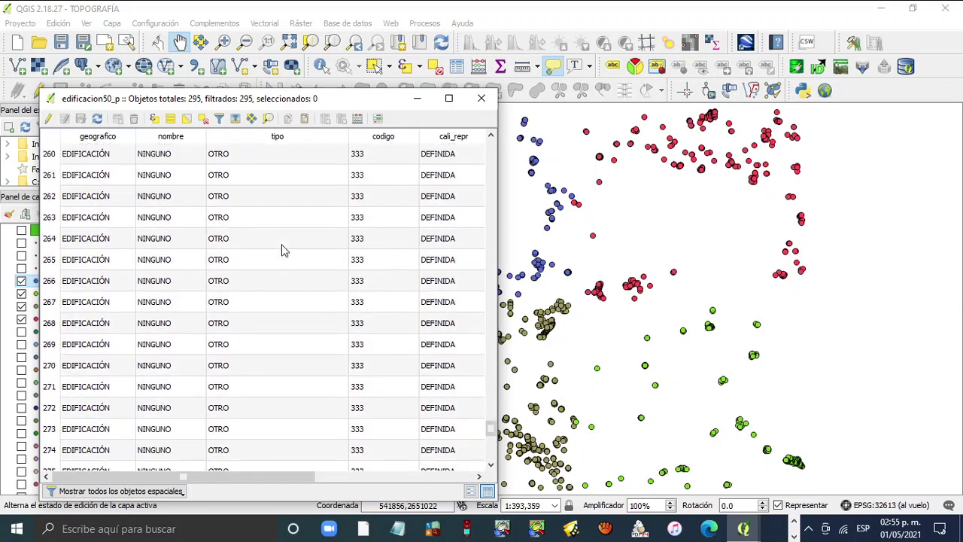
scroll(283, 250, up, 20)
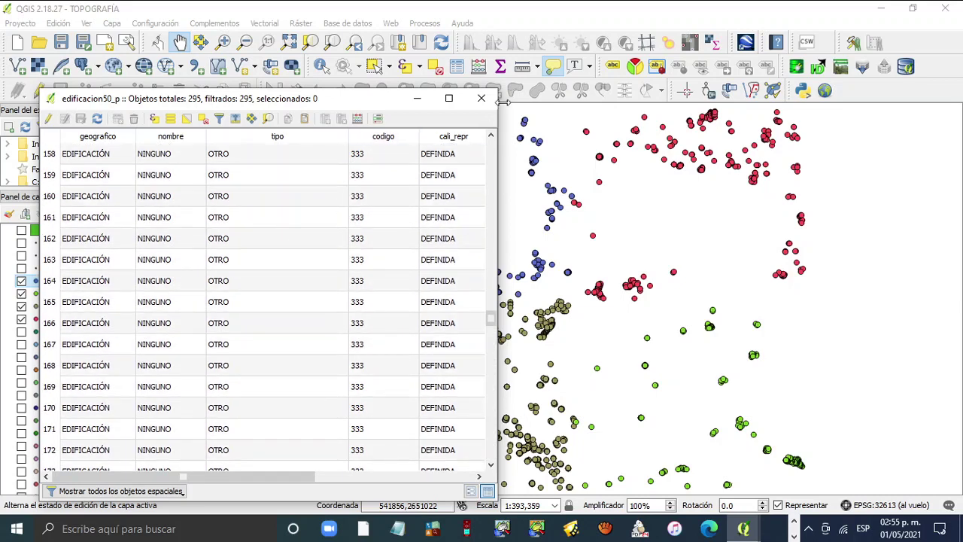
click(481, 98)
- Open the attribute table of the second edificacion50_p layer, widen its nombre column and check the columns up to carta
click(89, 294)
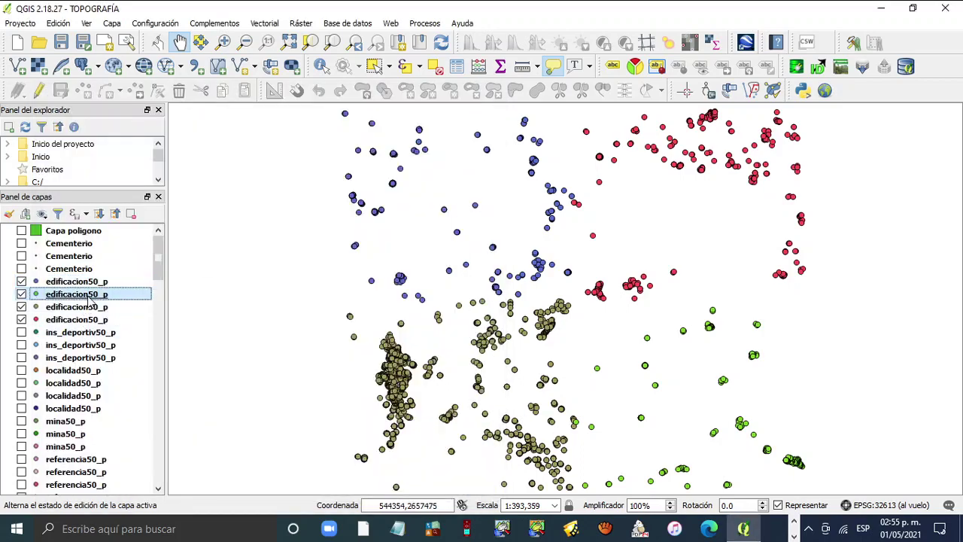
right_click(89, 299)
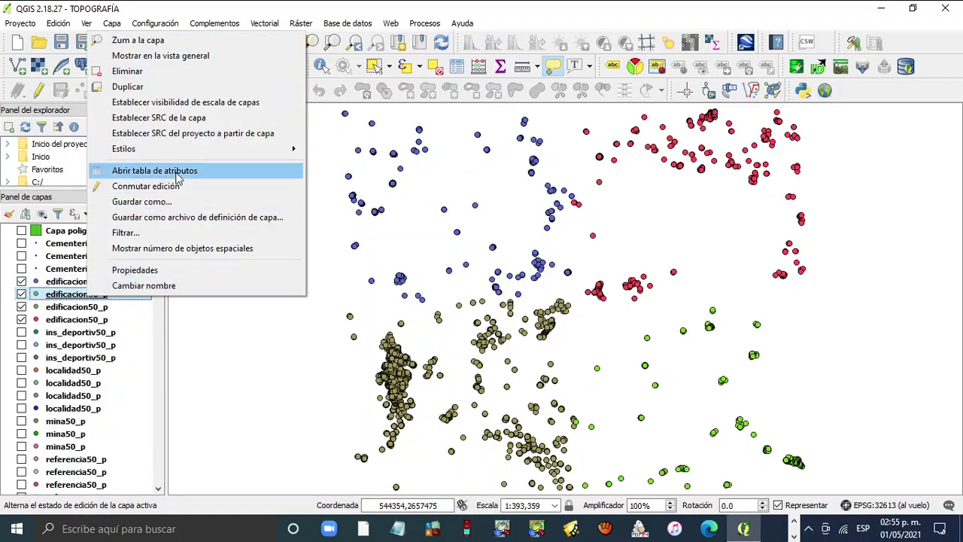
click(150, 171)
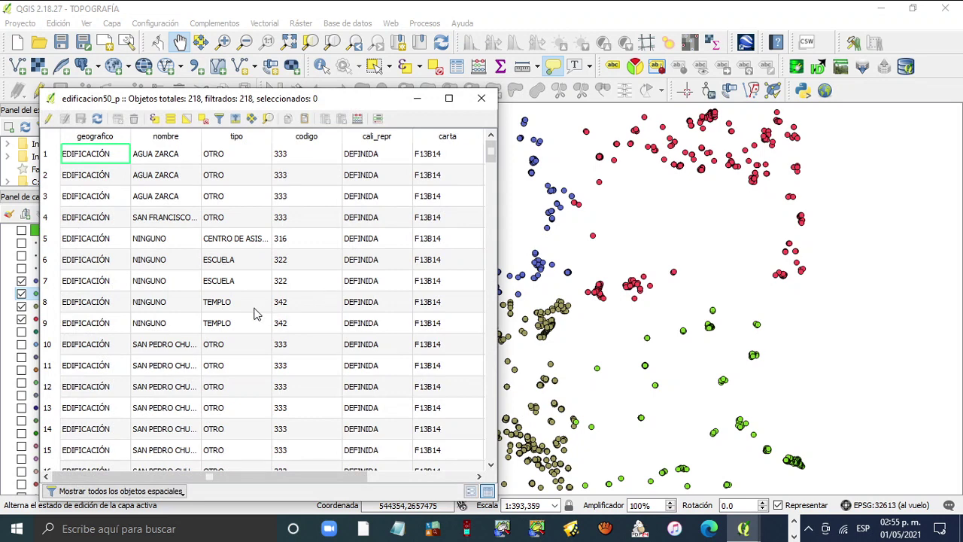
drag(201, 134, 267, 135)
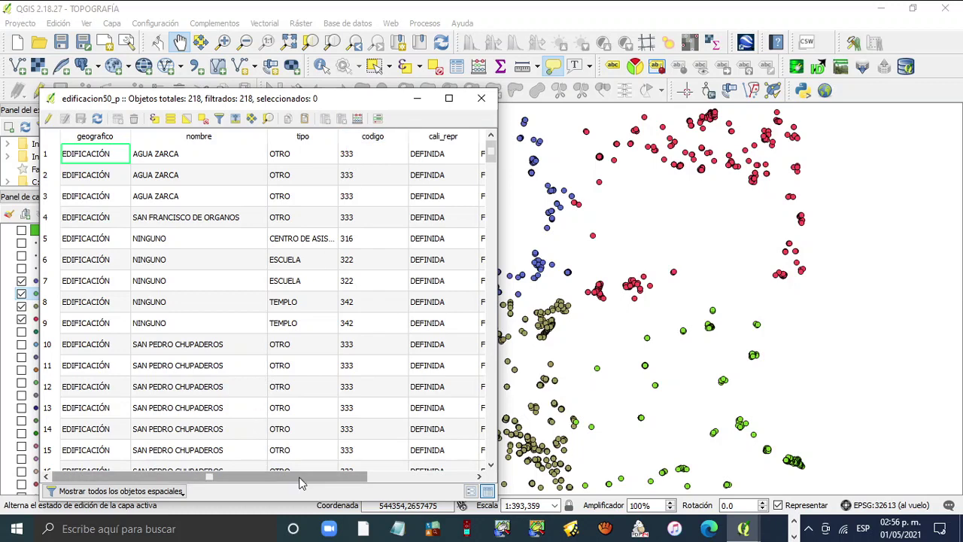
drag(297, 476, 350, 476)
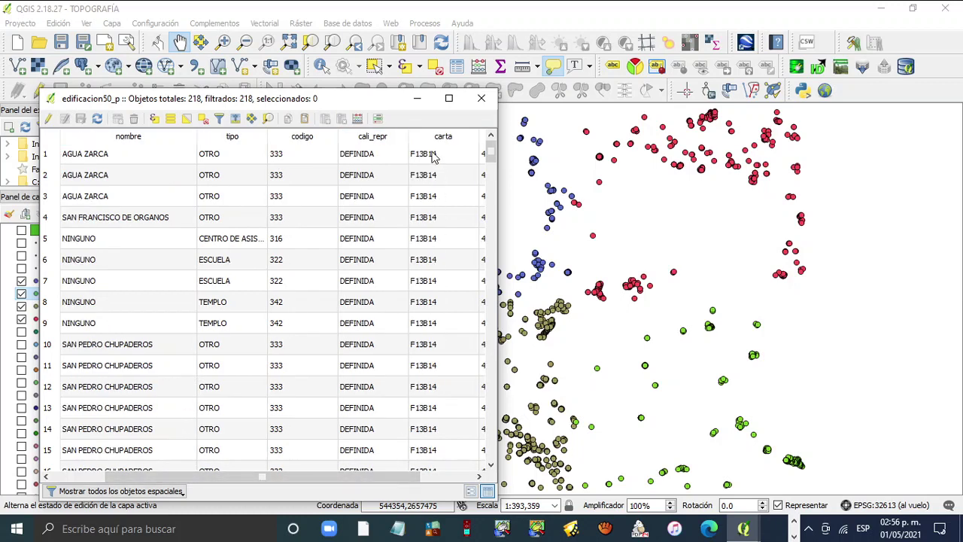
drag(413, 476, 248, 485)
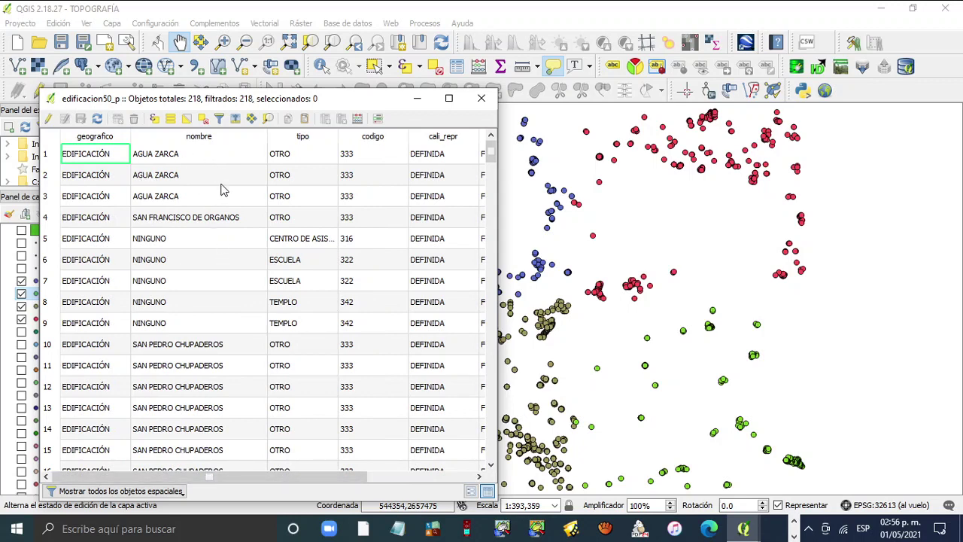
- Examine the building names and types through the second edificacion50_p layer's records, and close its attribute table
scroll(224, 217, down, 2)
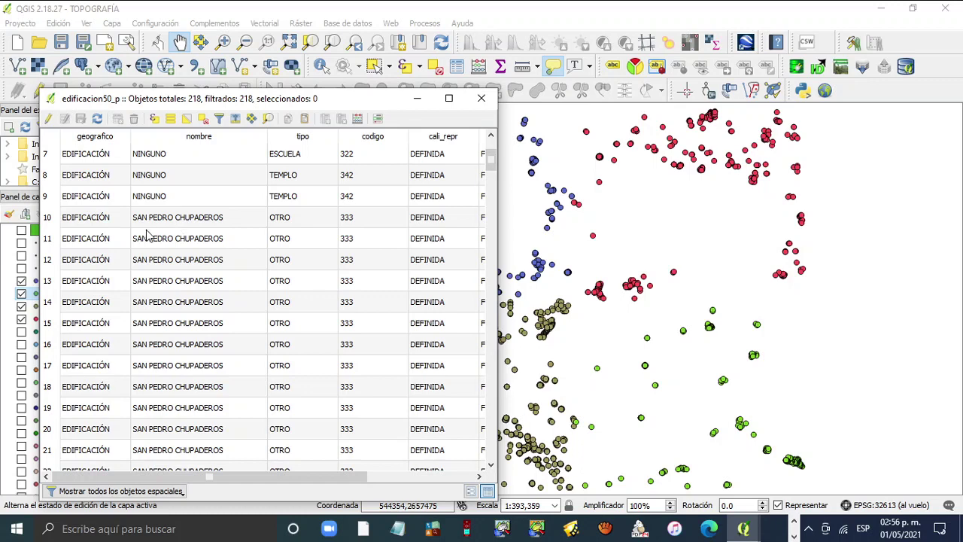
scroll(229, 228, down, 2)
scroll(230, 228, down, 19)
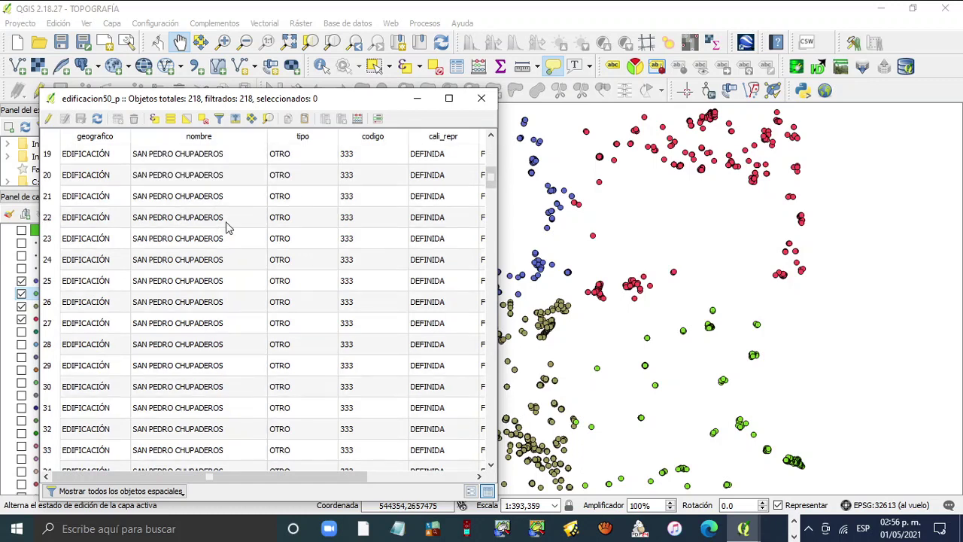
scroll(229, 228, down, 4)
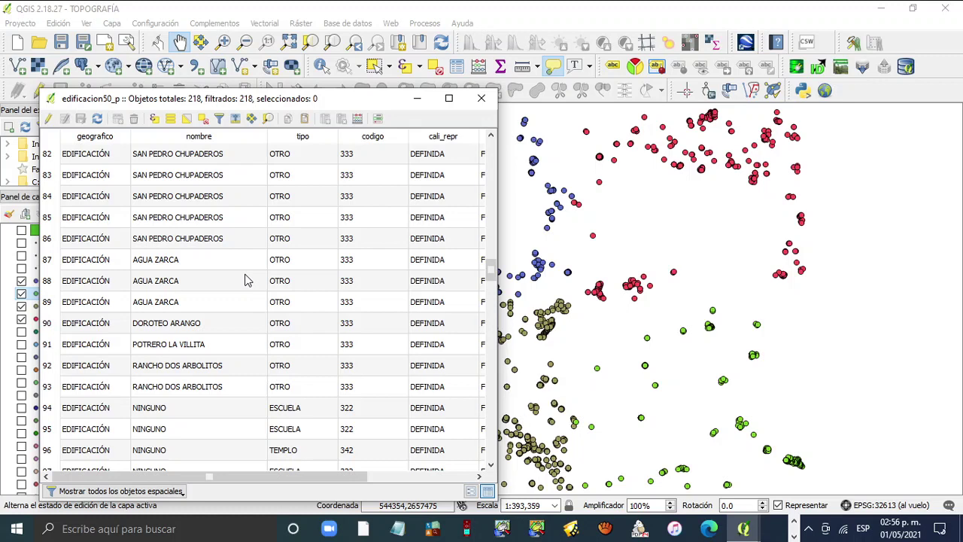
scroll(245, 280, down, 8)
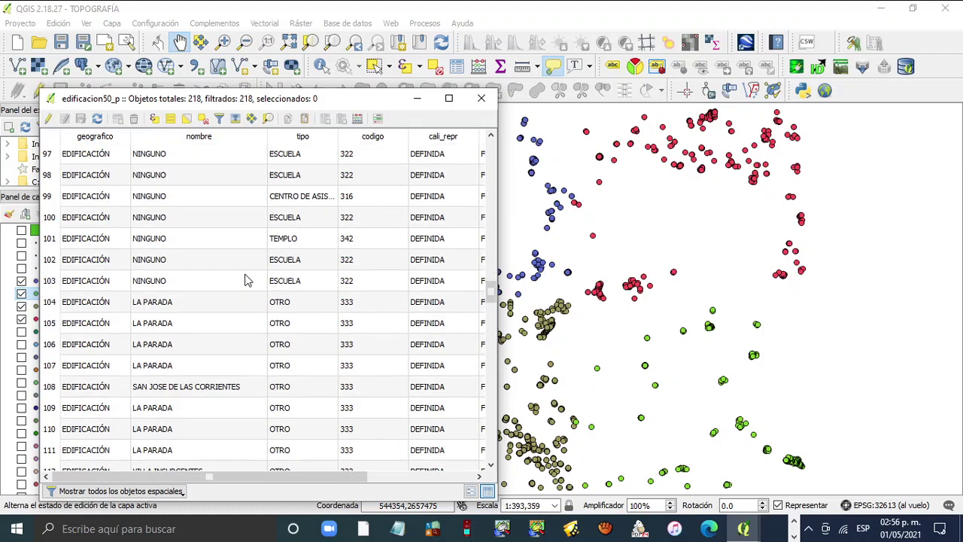
scroll(245, 280, down, 8)
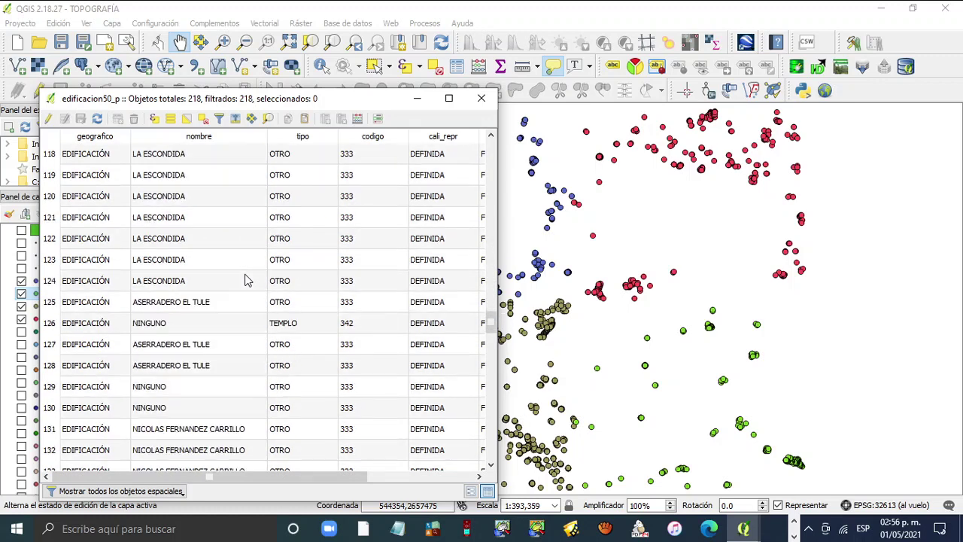
scroll(246, 279, down, 3)
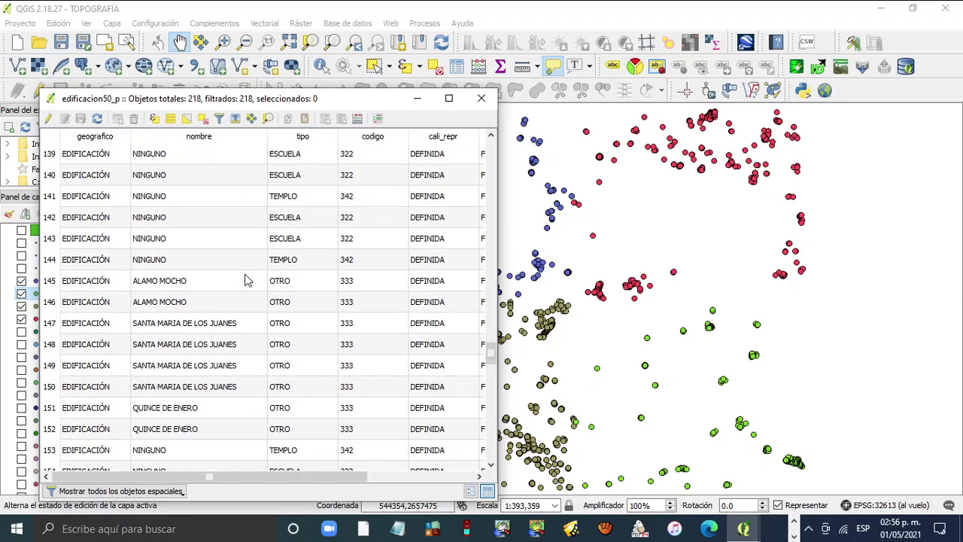
scroll(245, 280, down, 9)
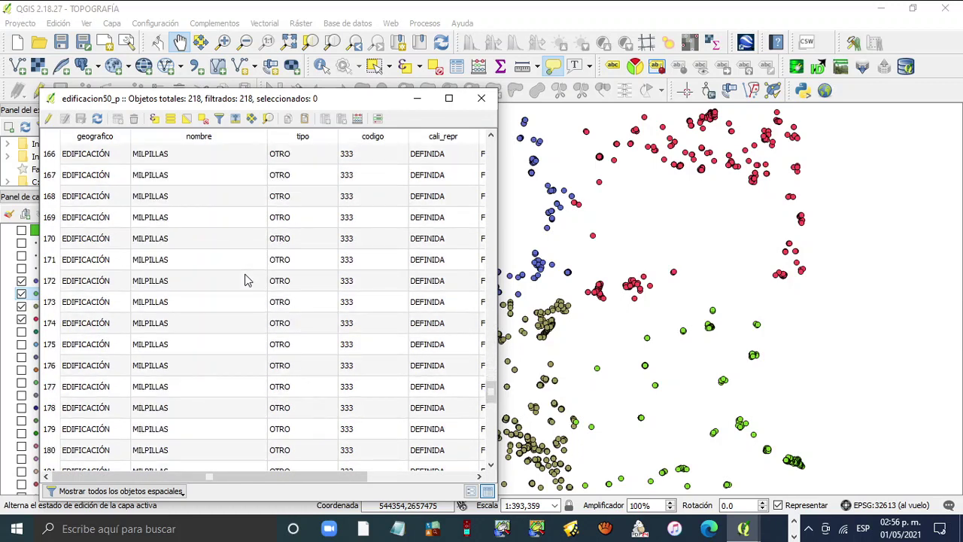
scroll(245, 280, down, 3)
scroll(245, 280, up, 3)
scroll(233, 242, down, 3)
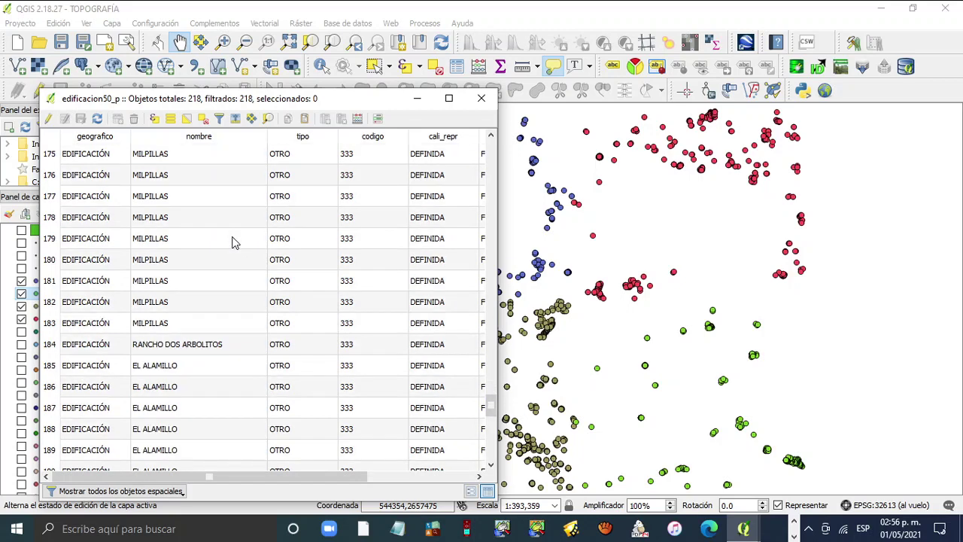
scroll(233, 242, down, 3)
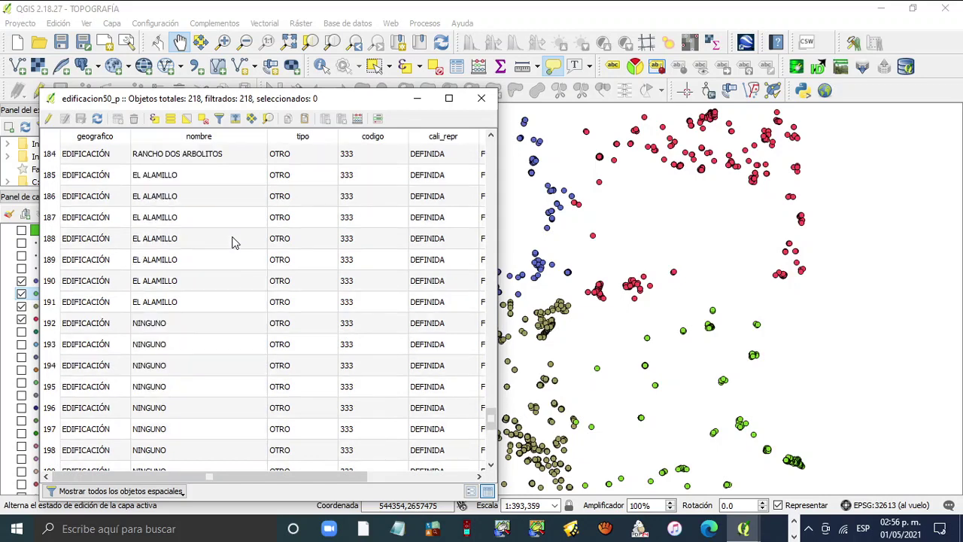
scroll(233, 242, down, 7)
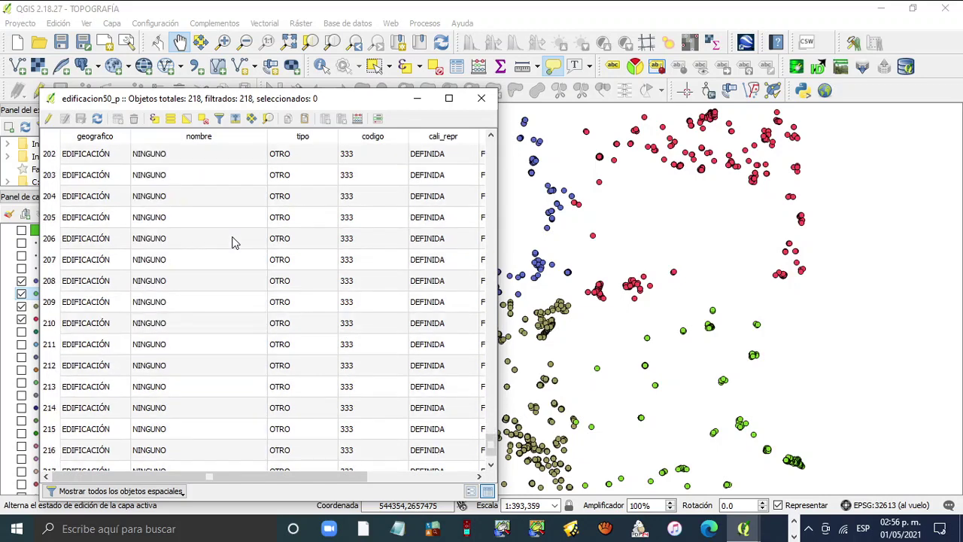
click(481, 98)
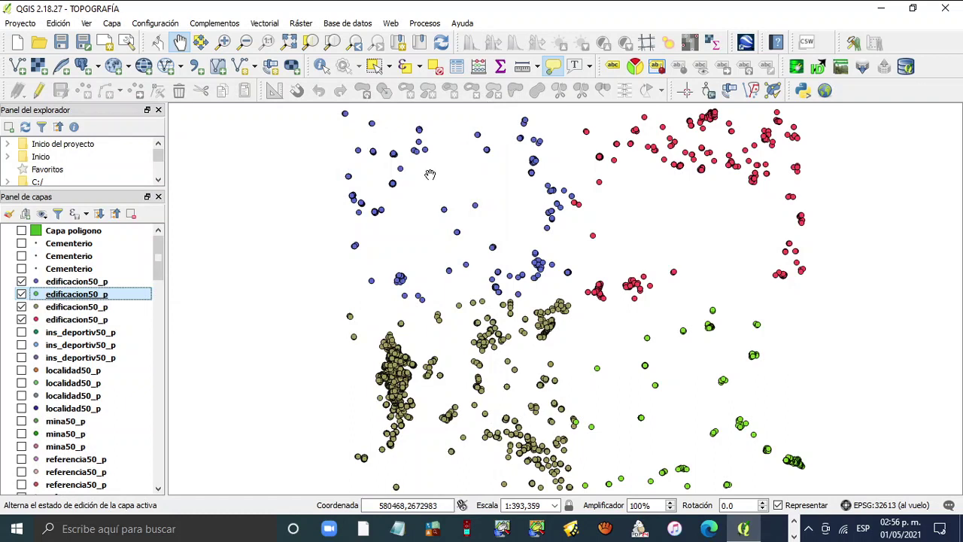
- Rename the first edificacion50_p layer, directly below the Cementerio layers, as Edificación
click(90, 281)
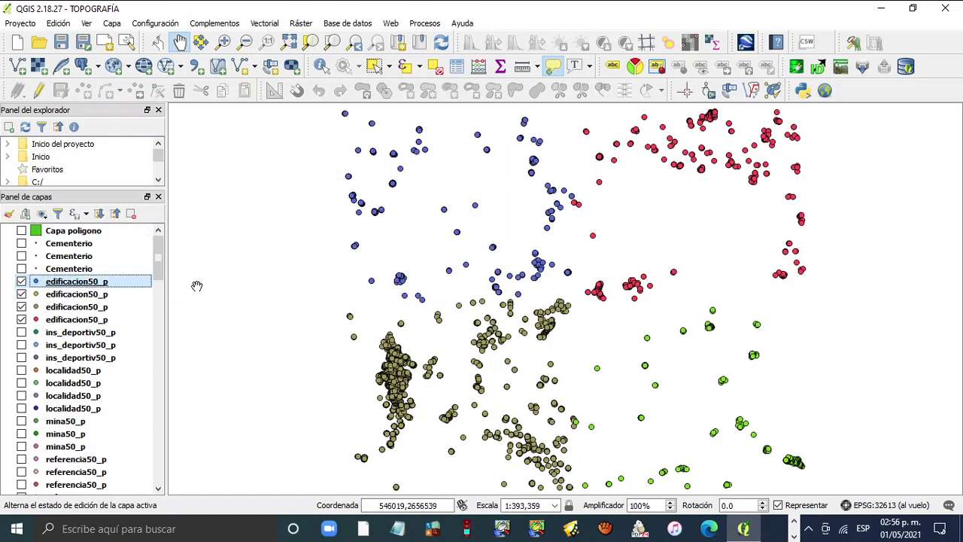
key(F2)
key(End)
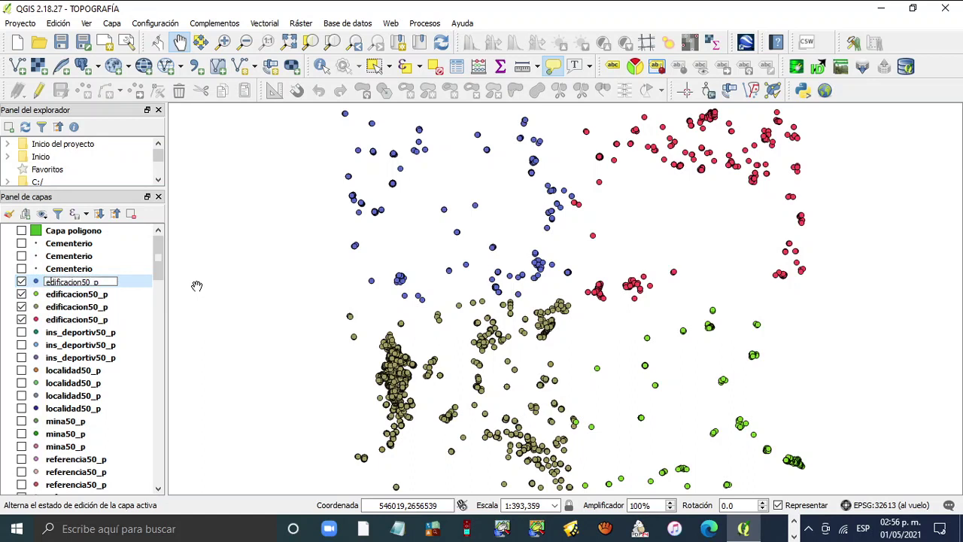
key(Home)
key(Delete)
text(E)
key(BackSpace)
key(Delete)
key(Delete)
key(Delete)
key(Return)
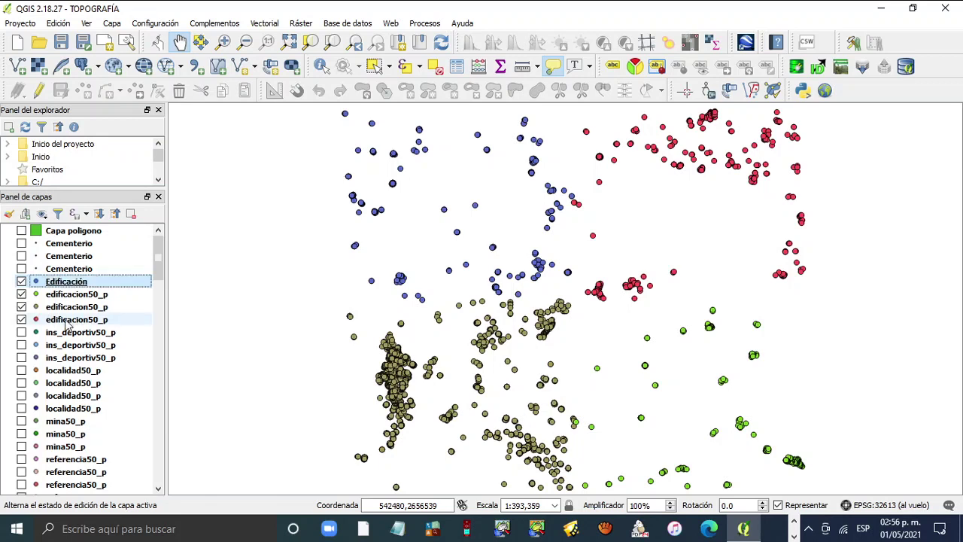
- Rename the second buildings layer, the one with light green points, from edificacion50_p to Edificación
click(94, 296)
key(F2)
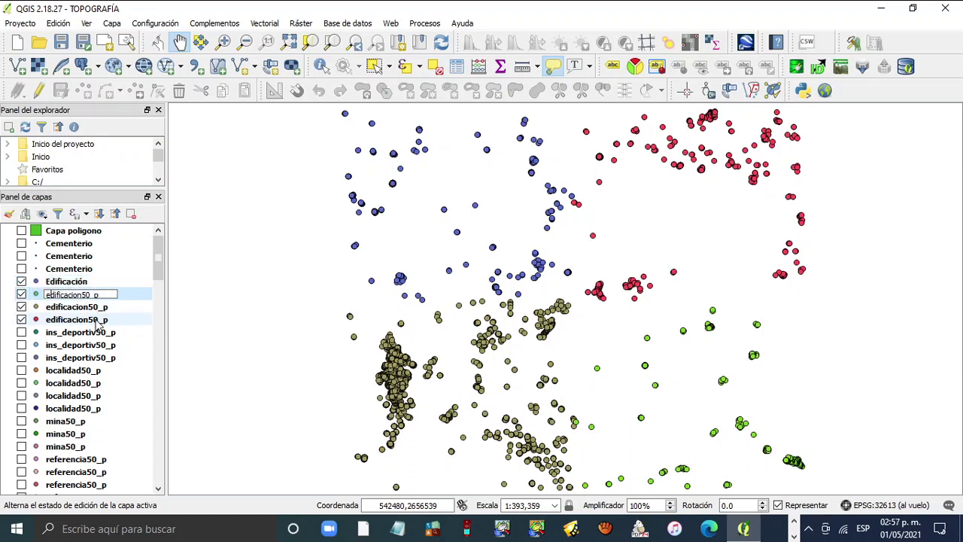
key(BackSpace)
text(E)
key(BackSpace)
key(BackSpace)
text(ió)
key(End)
key(BackSpace)
key(BackSpace)
key(BackSpace)
key(BackSpace)
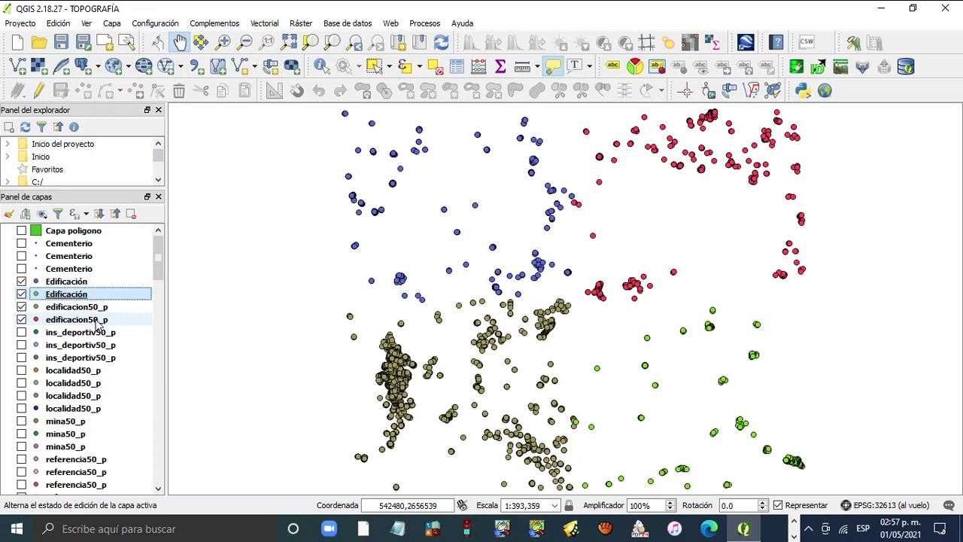
- Rename the third buildings layer, the one with olive points, from edificacion50_p to Edificación
click(88, 309)
click(88, 309)
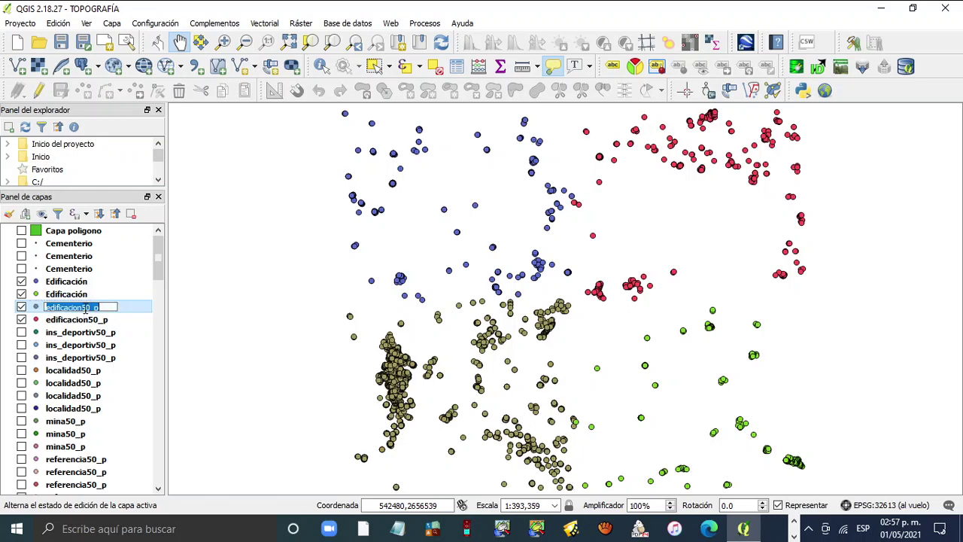
click(86, 309)
key(Home)
key(Delete)
text(E)
key(Delete)
key(Delete)
key(Delete)
key(Delete)
key(Return)
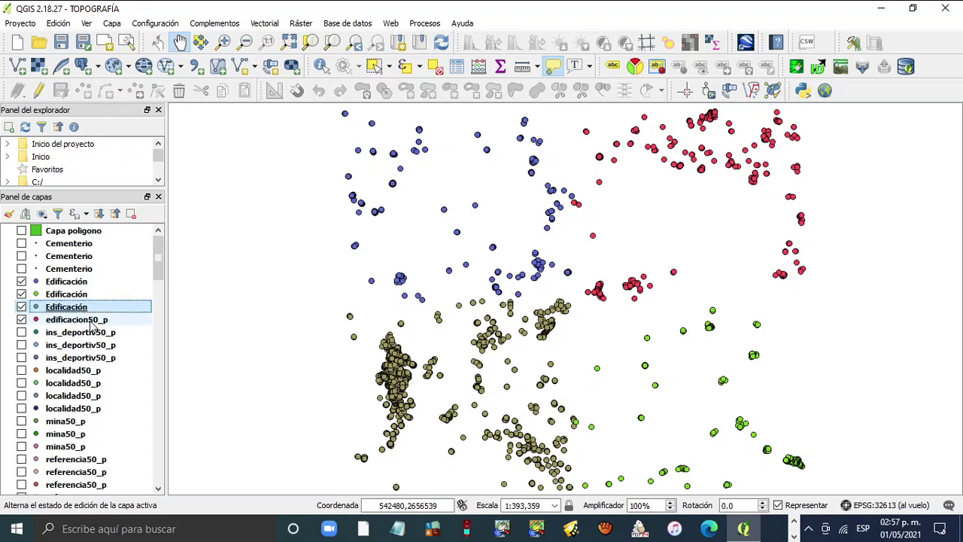
- Rename the last remaining edificacion50_p layer, the one with red points, as Edificación
click(91, 320)
click(91, 323)
click(91, 320)
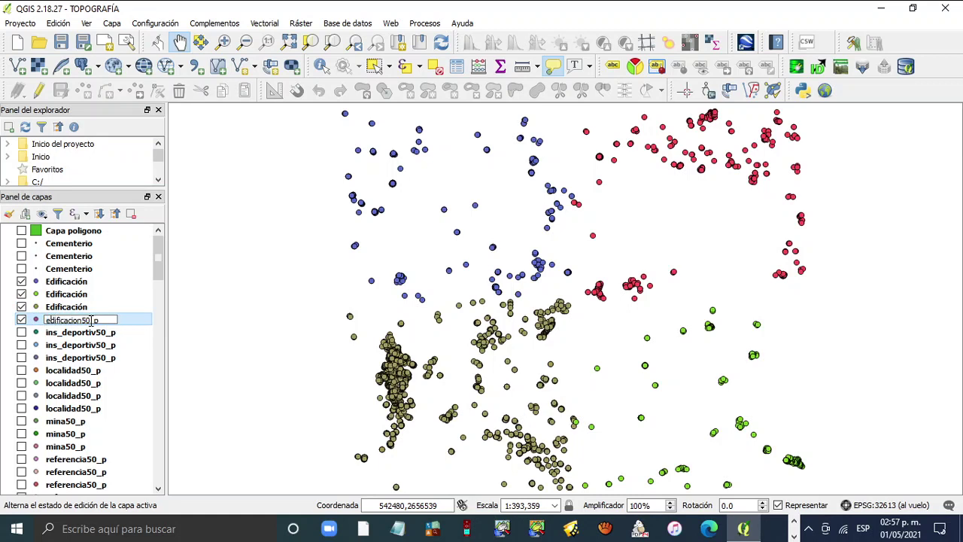
key(Home)
key(Delete)
text(E)
key(BackSpace)
text(ó)
key(Return)
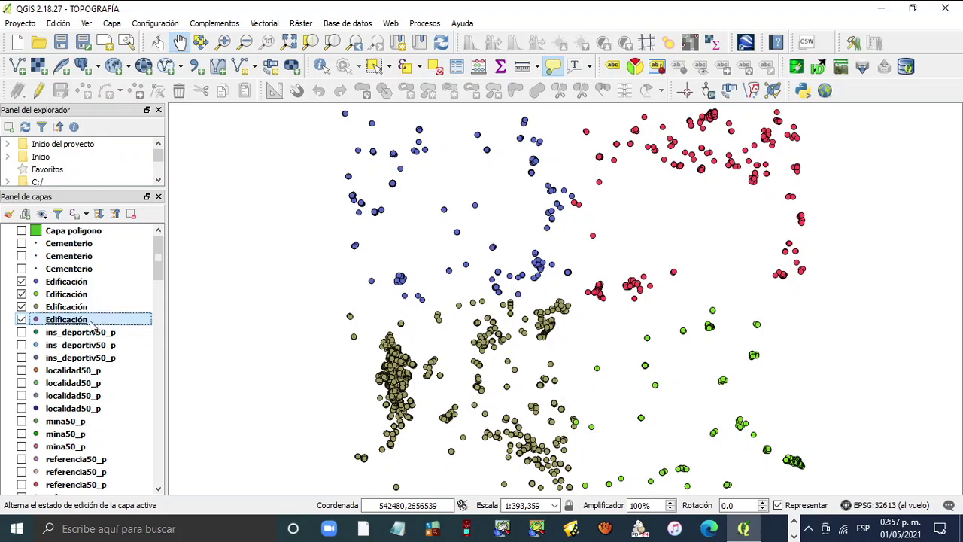
- Style the first Edificación layer, the one with blue points, as black square markers of size 1.0 mm
right_click(72, 286)
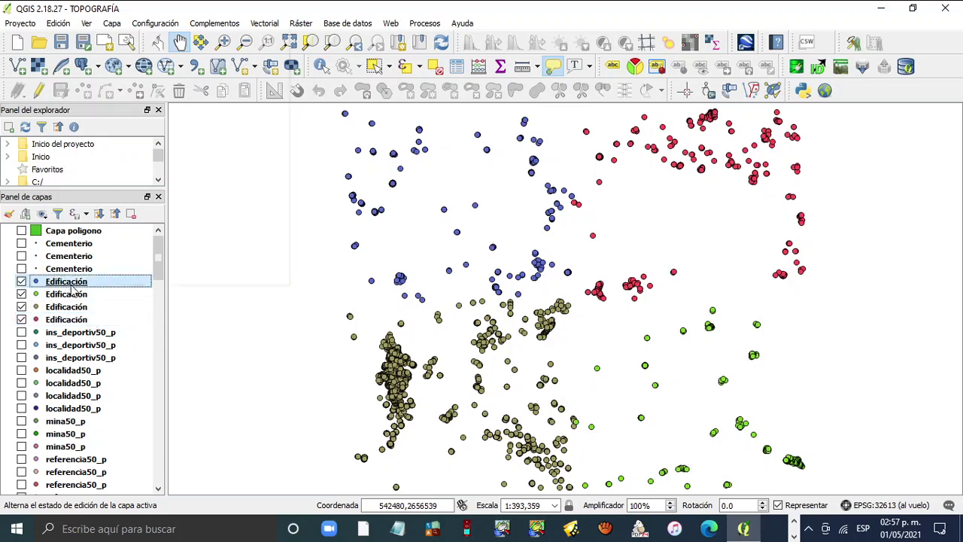
click(149, 260)
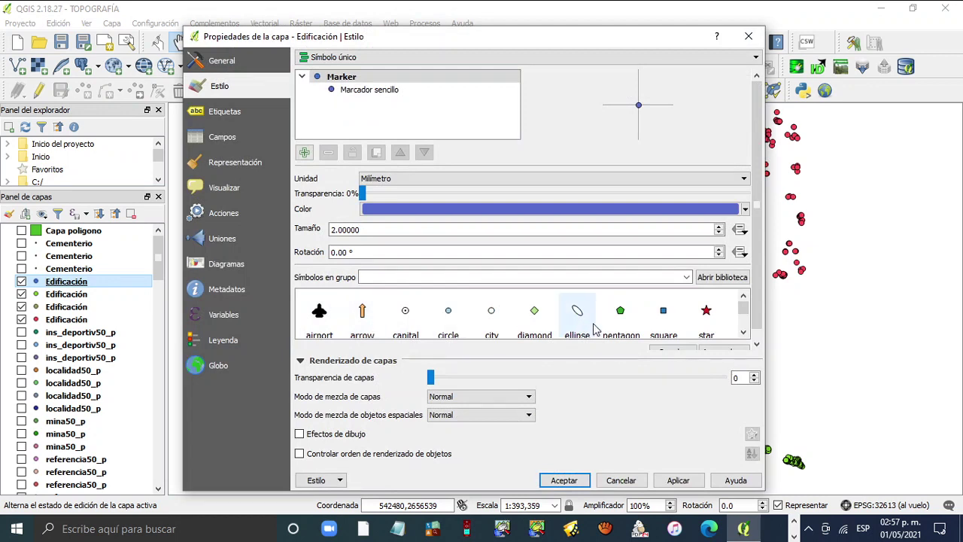
click(663, 313)
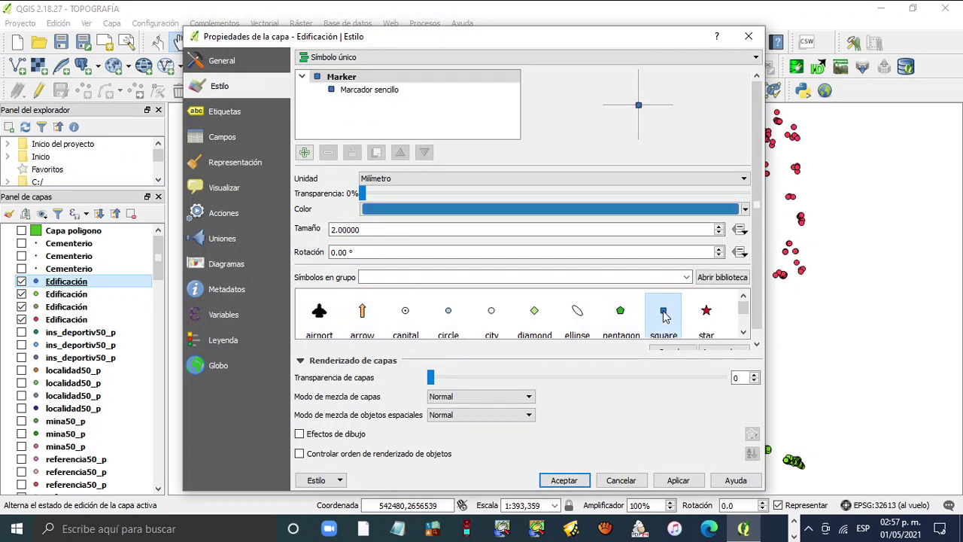
click(744, 209)
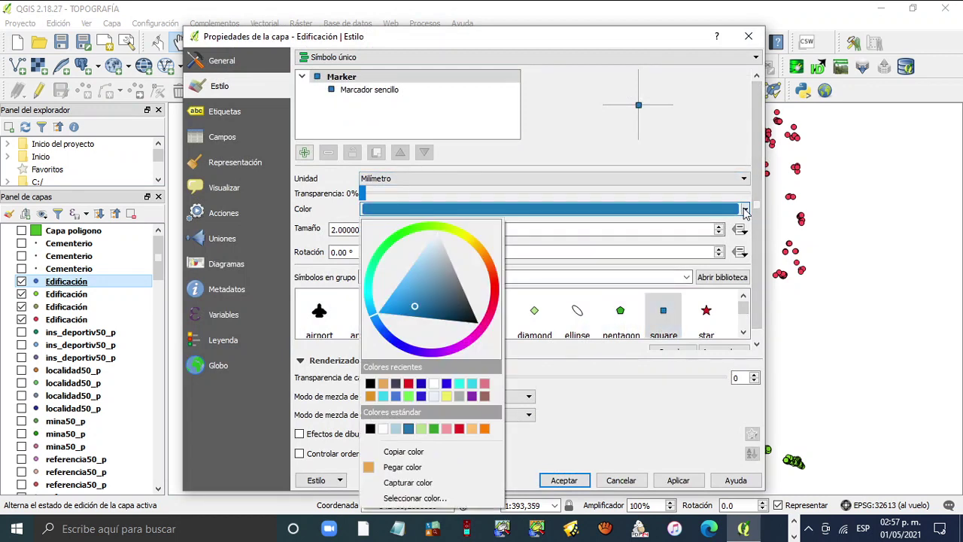
click(370, 384)
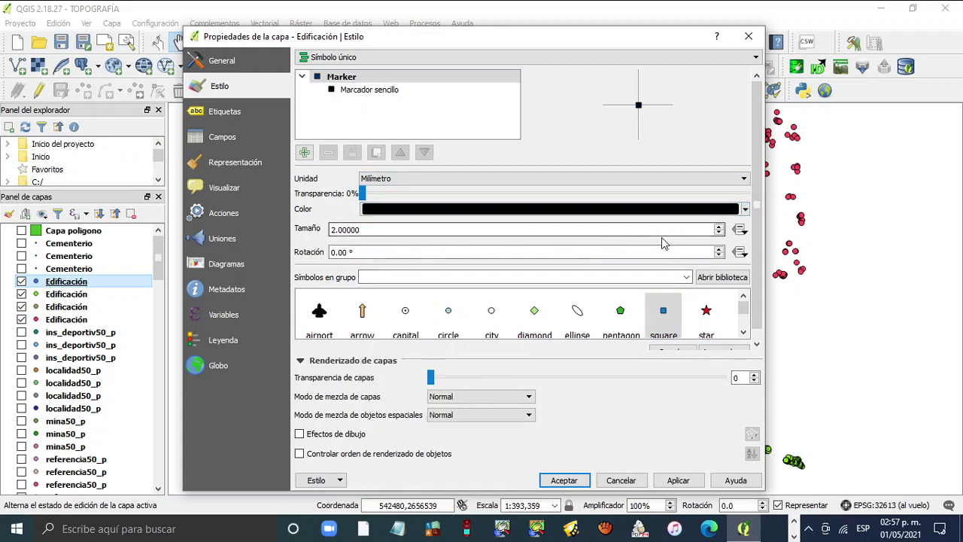
click(720, 233)
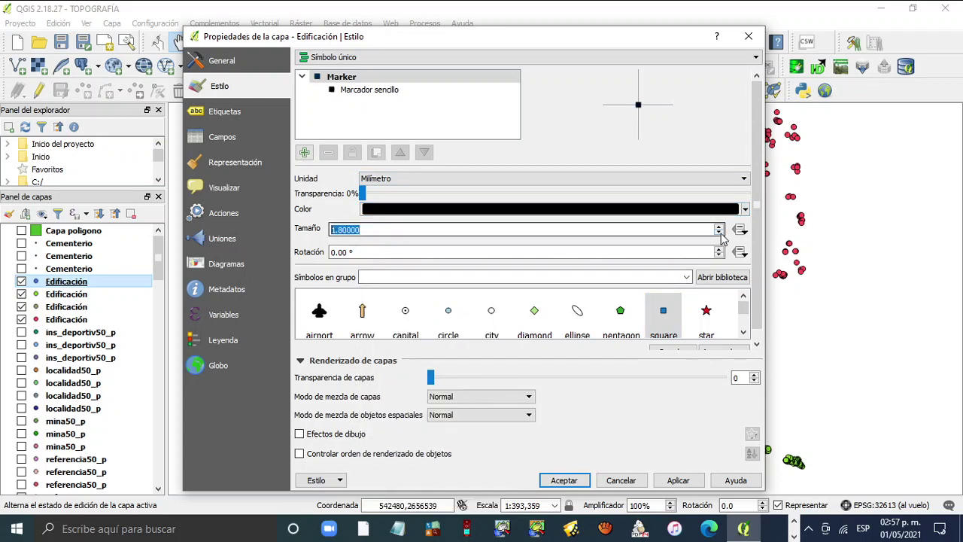
click(677, 480)
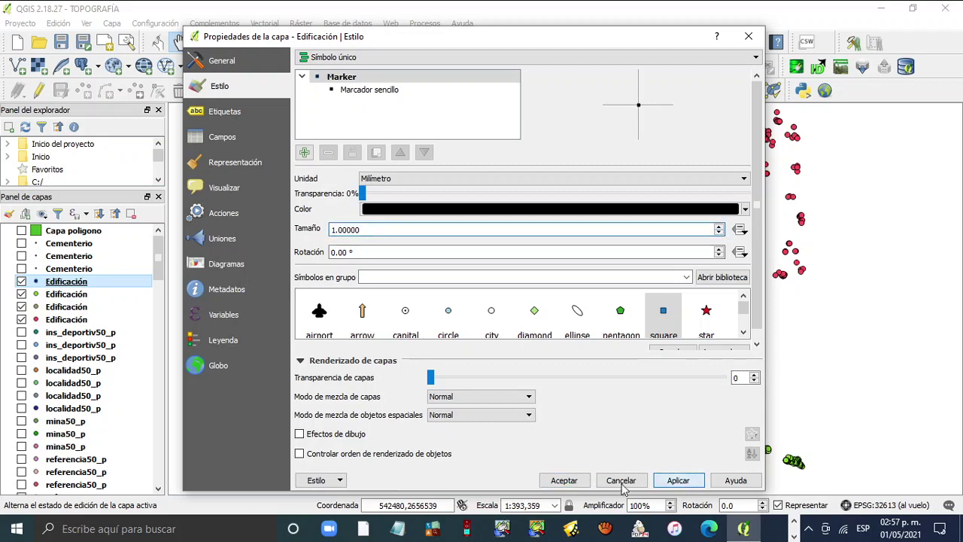
click(563, 479)
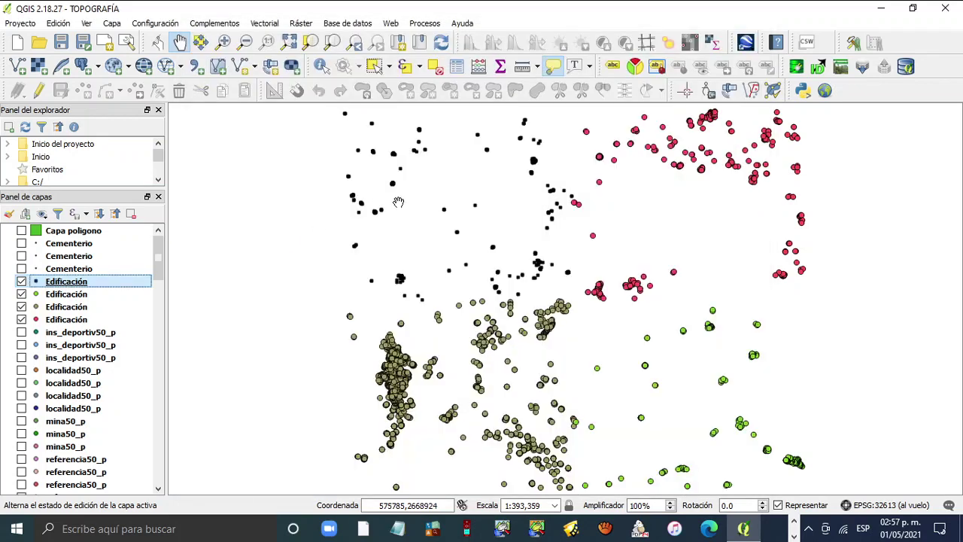
- Reduce the marker size of the first Edificación layer to 0.4 mm
right_click(74, 282)
key(Escape)
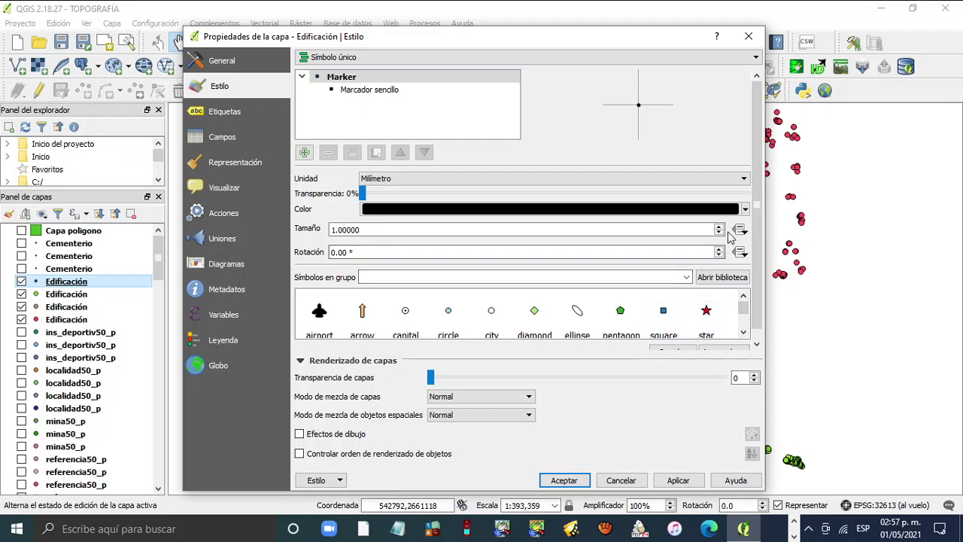
click(719, 233)
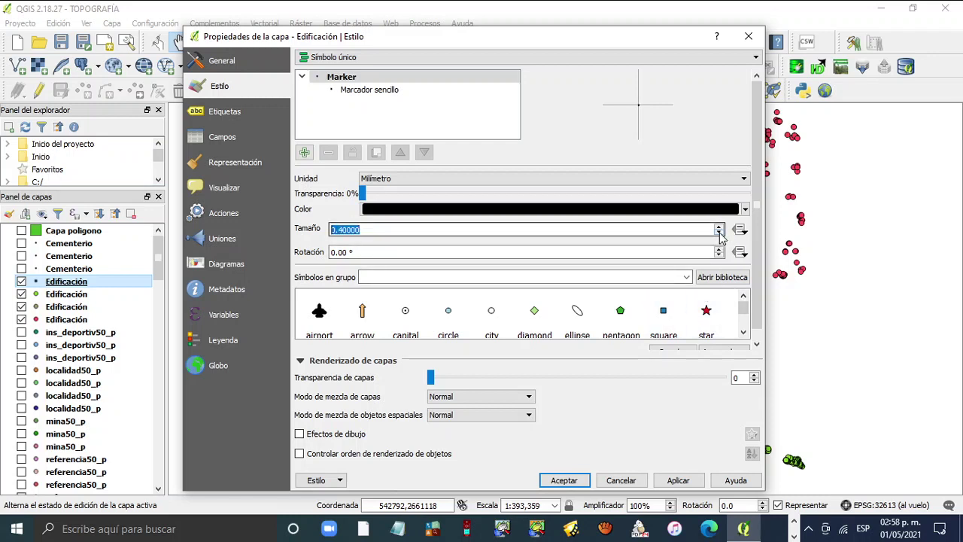
click(678, 480)
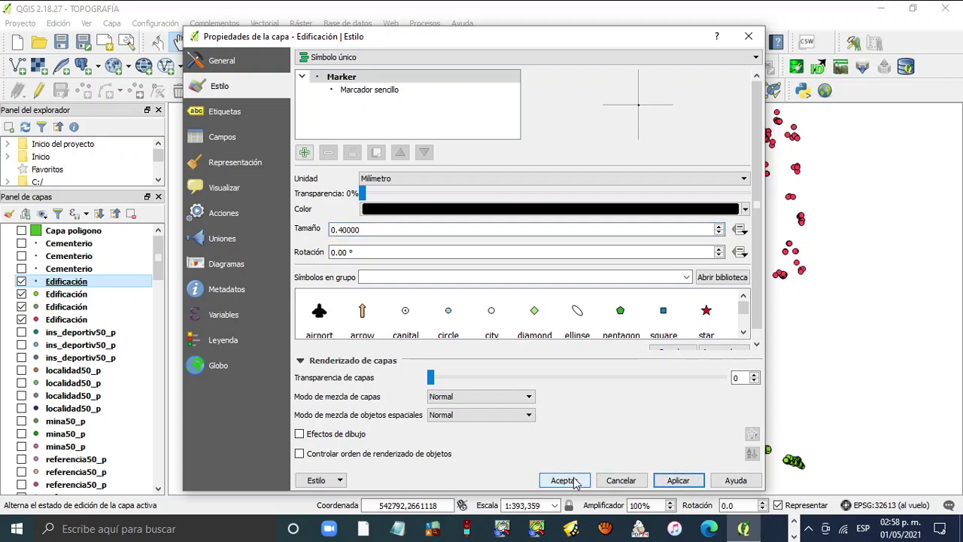
click(563, 480)
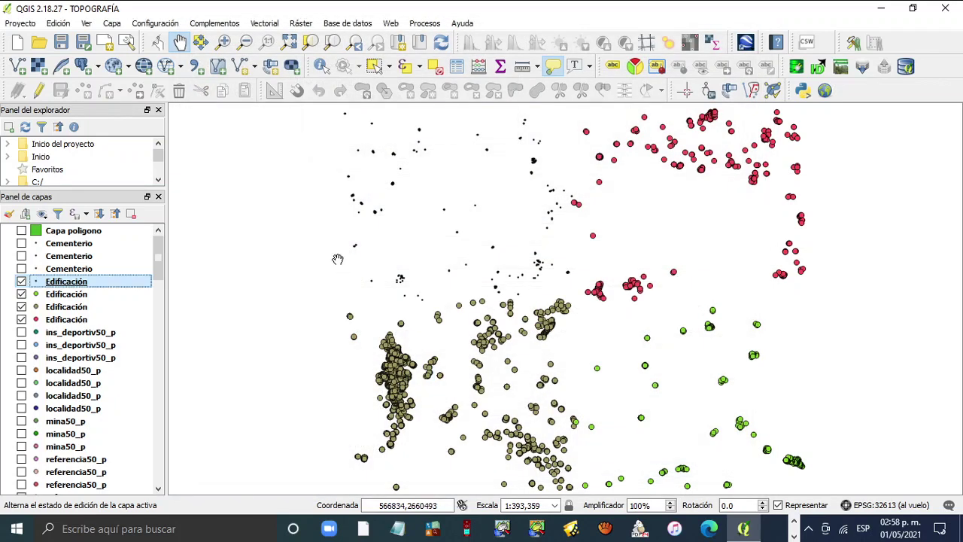
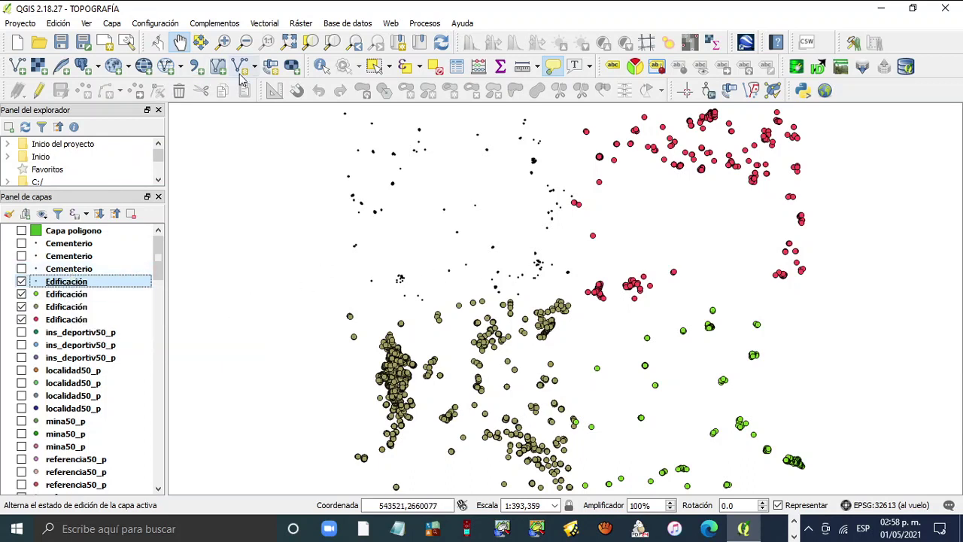
- Compare the building points with the Capa poligono area up close by repeatedly showing and hiding the polygon layer
click(22, 231)
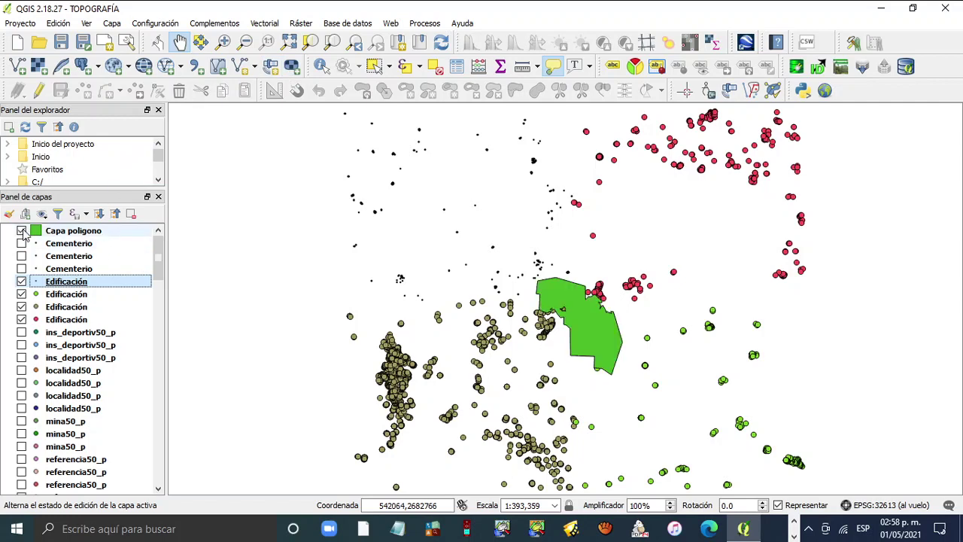
scroll(484, 295, up, 3)
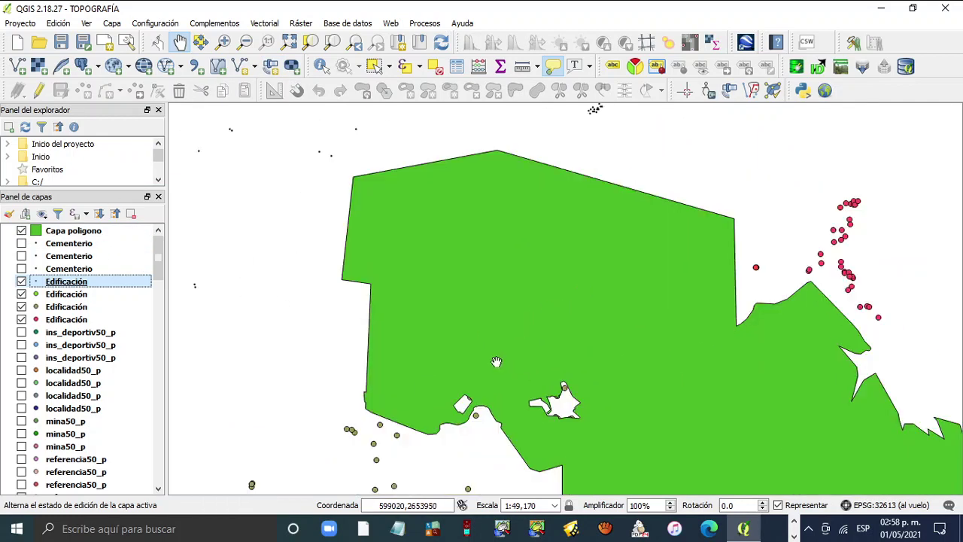
drag(496, 361, 456, 299)
click(21, 231)
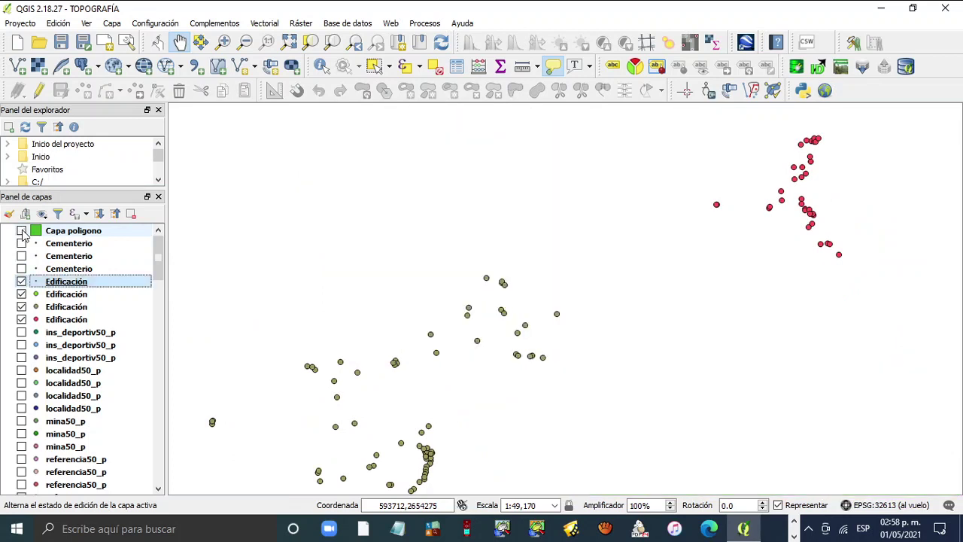
click(21, 231)
click(21, 231)
click(22, 231)
click(21, 231)
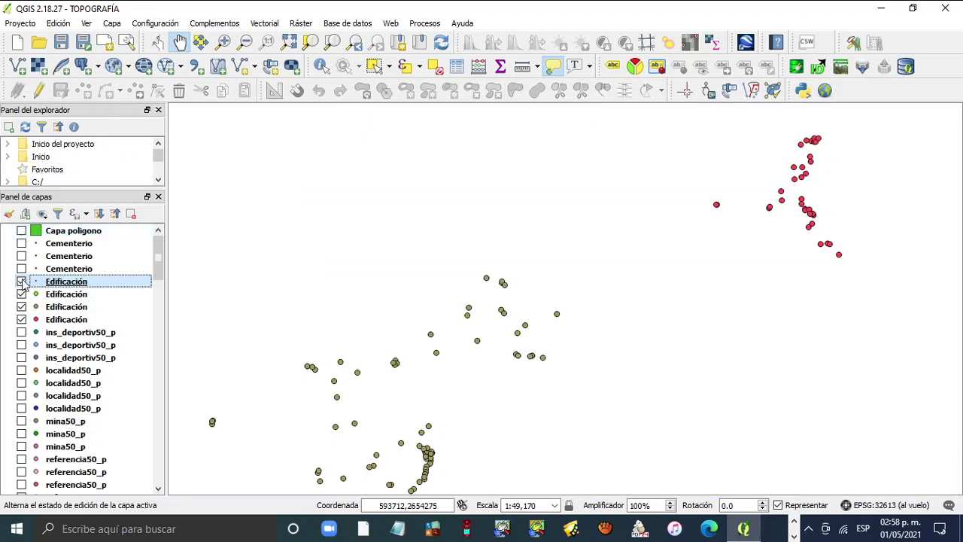
- Hide all four Edificación layers
click(23, 294)
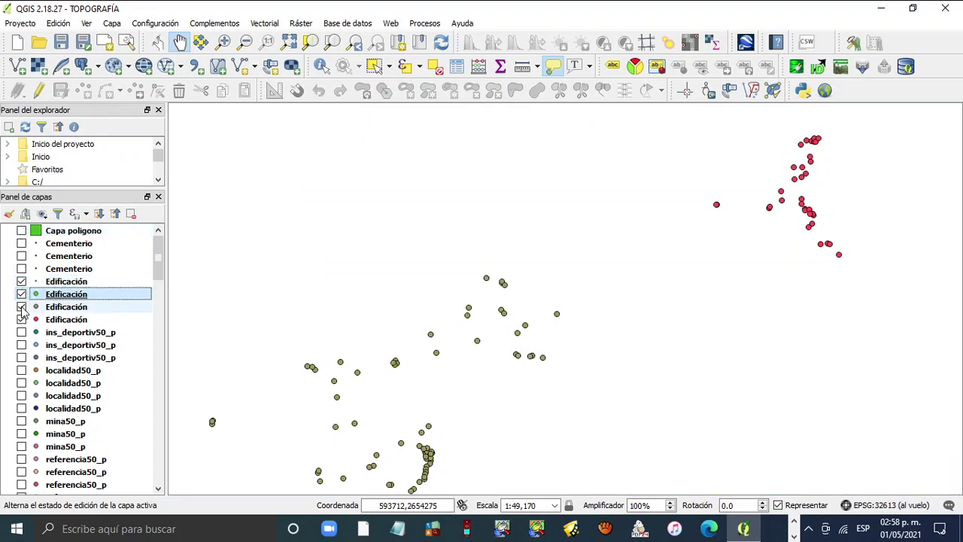
click(21, 307)
click(21, 320)
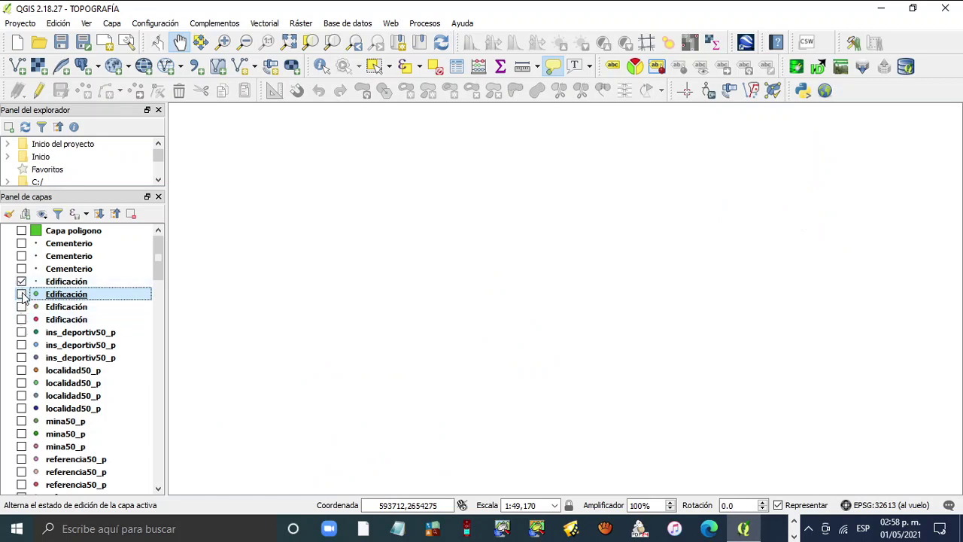
click(21, 282)
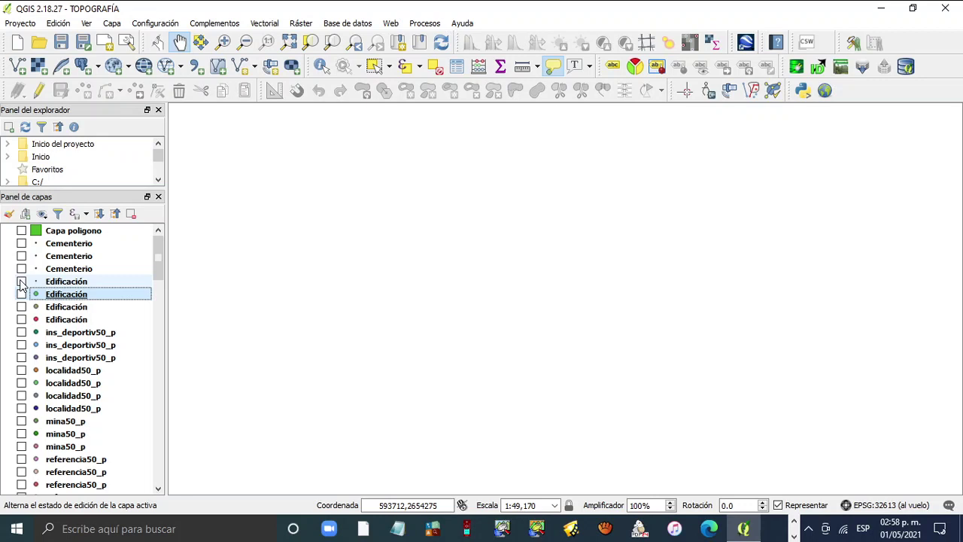
- Check the three Cementerio layers with and without the Capa poligono layer, leaving only the middle Cementerio layer shown
click(21, 230)
click(22, 244)
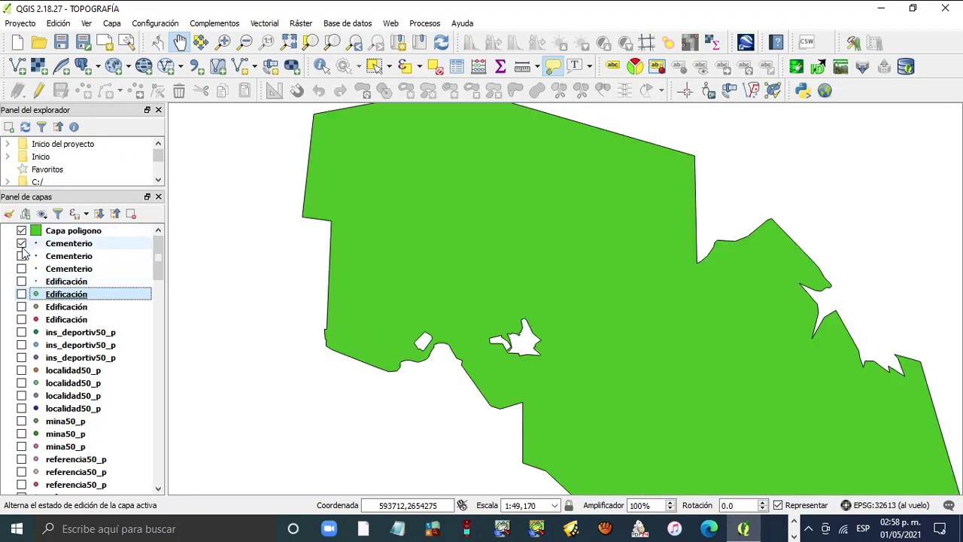
click(21, 256)
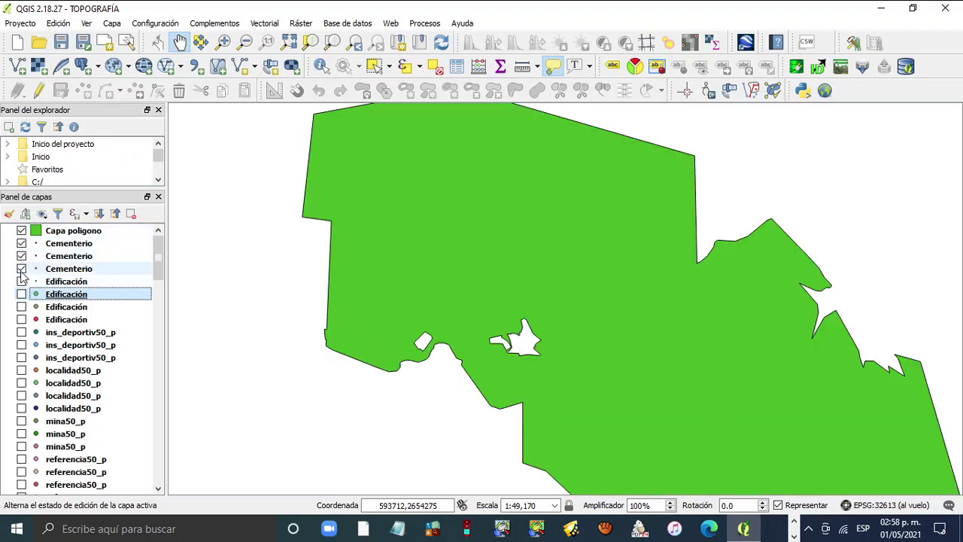
click(21, 231)
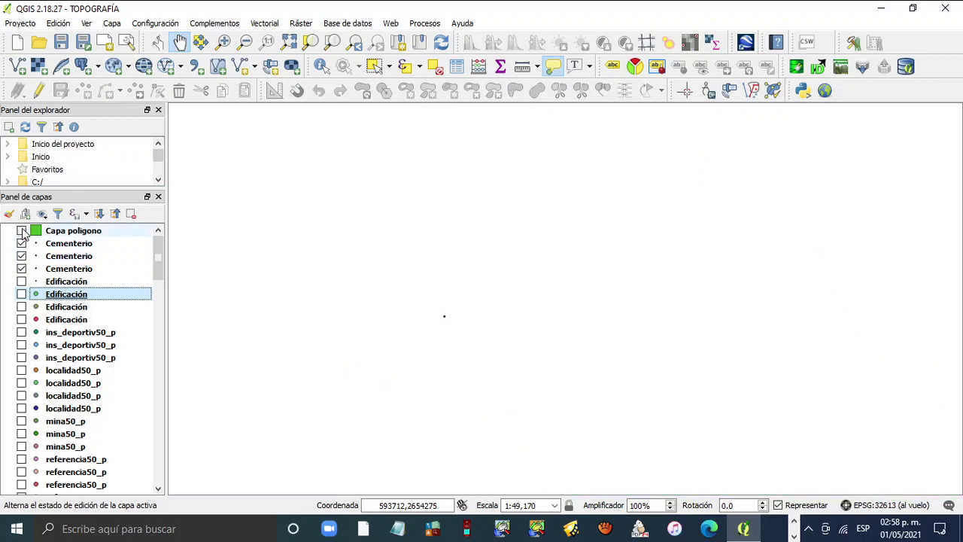
click(22, 243)
click(21, 269)
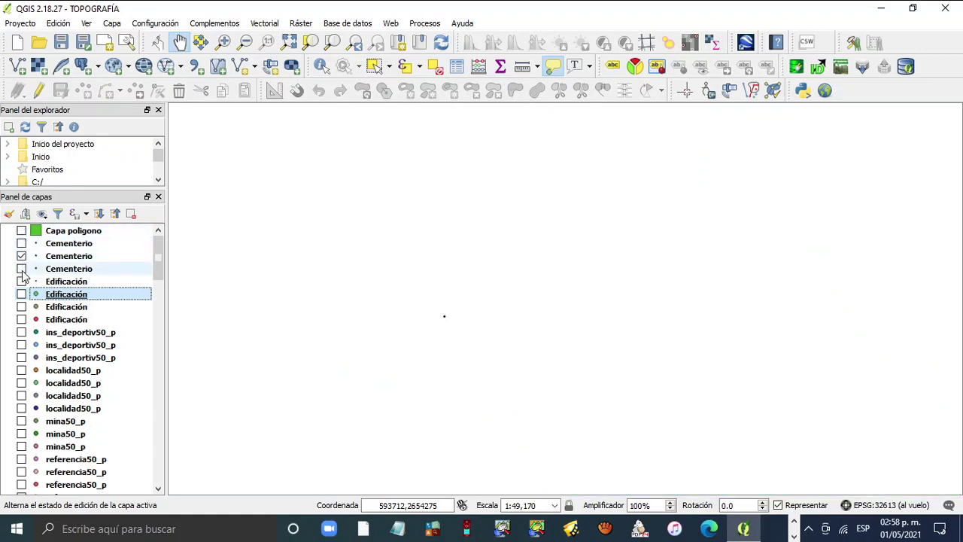
- Show all four Edificación layers on the map again
click(21, 294)
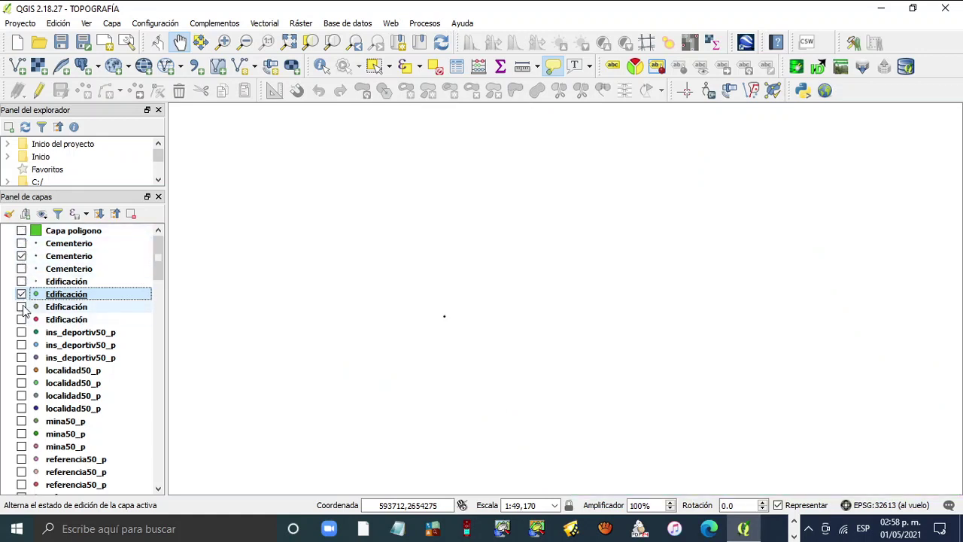
click(21, 306)
click(22, 319)
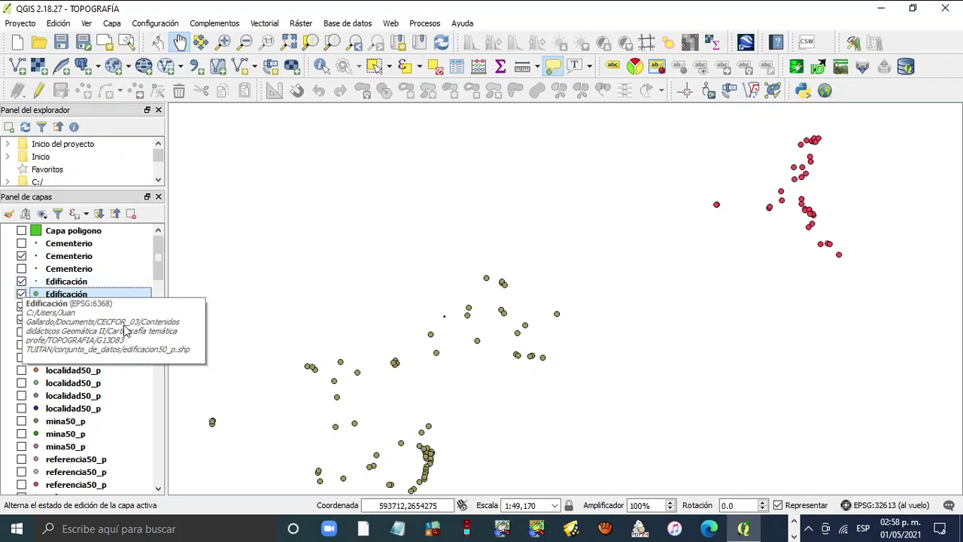
- Set the marker size of the first Edificación layer, the one with black squares, to 0.6 mm
click(78, 284)
right_click(76, 283)
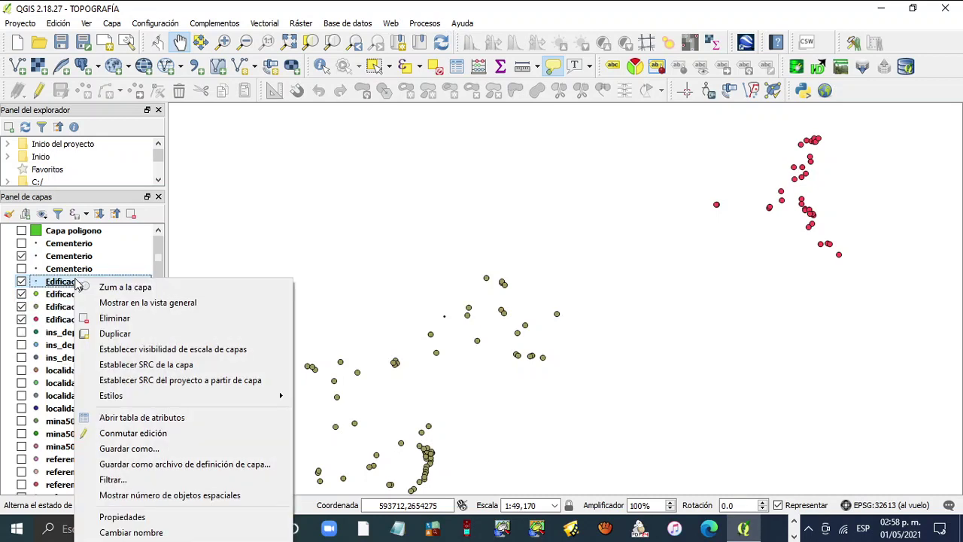
click(122, 517)
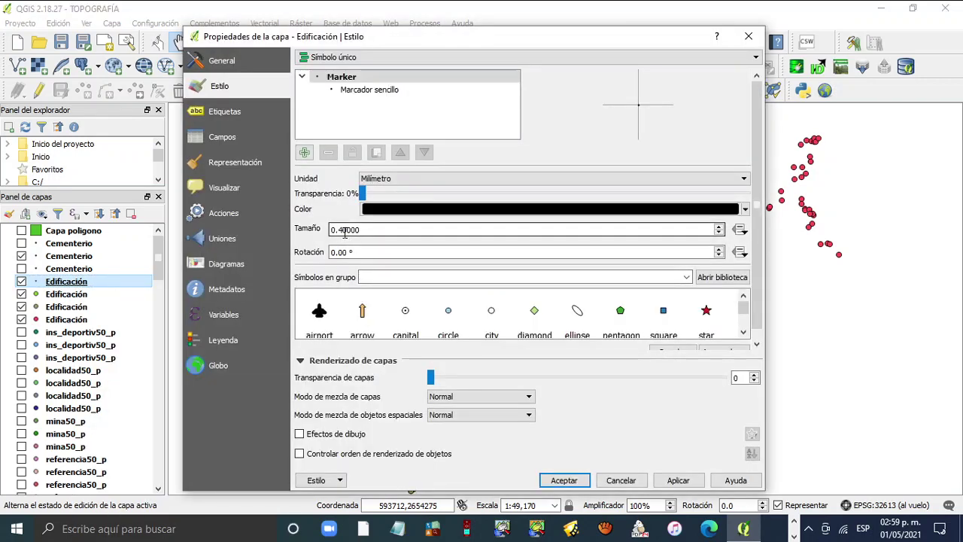
click(718, 227)
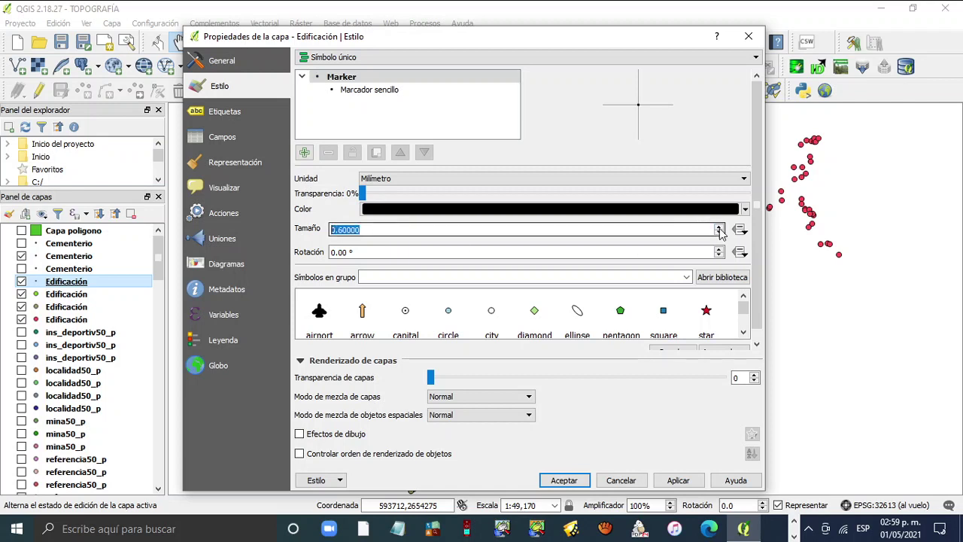
click(678, 480)
click(564, 480)
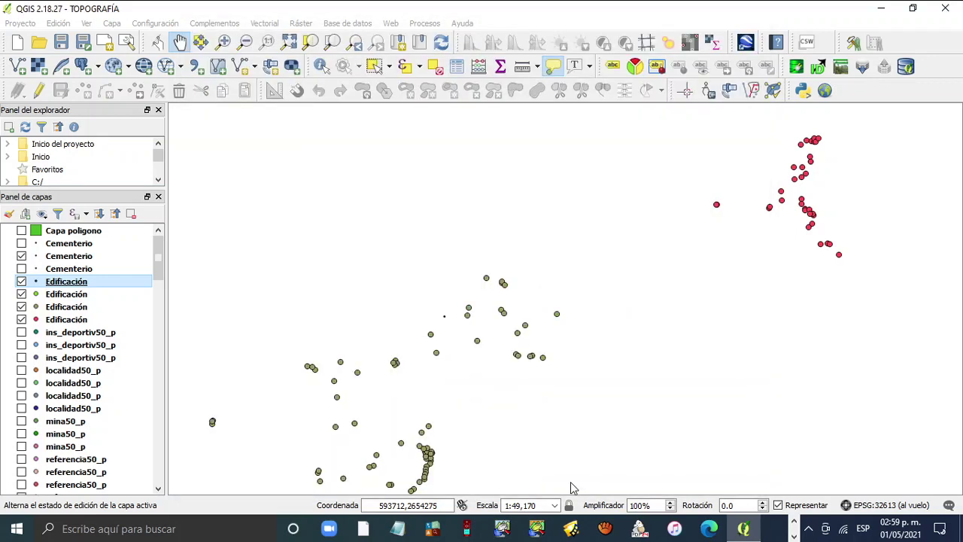
- Change the second Edificación layer's symbol, the green circles, to a black square marker
click(82, 295)
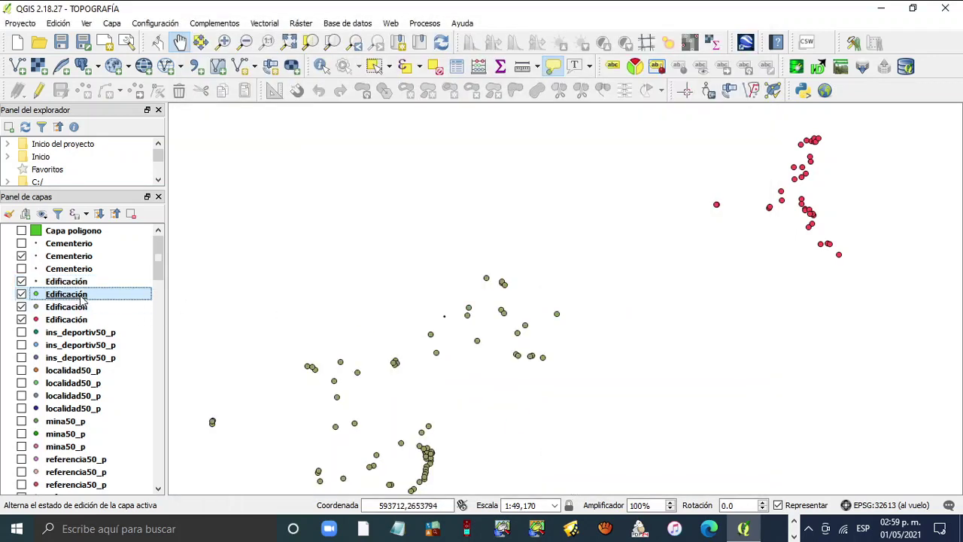
right_click(82, 298)
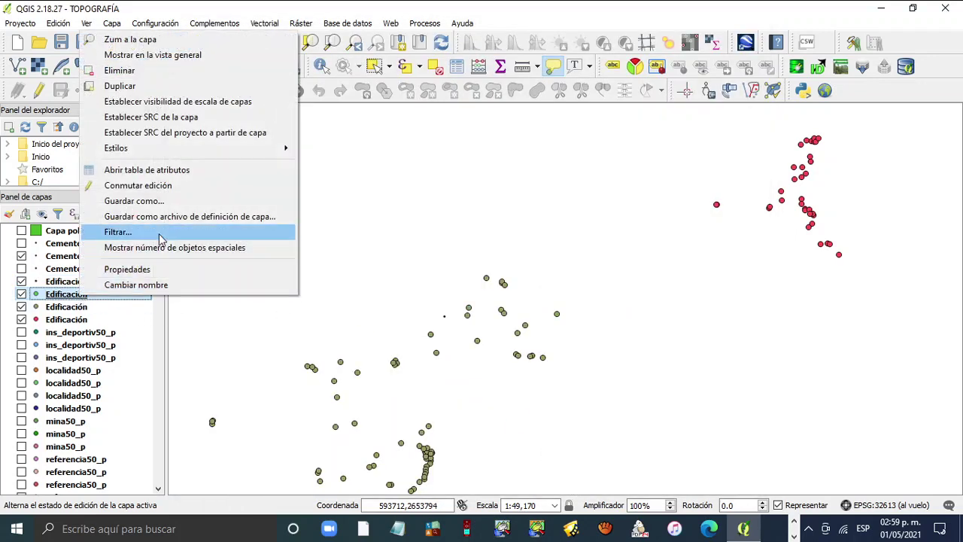
click(187, 269)
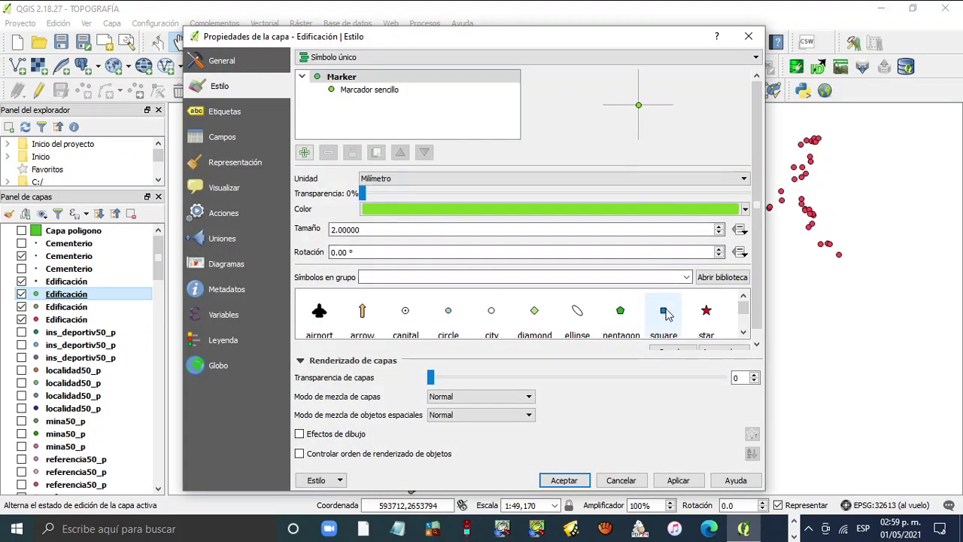
click(665, 312)
click(745, 209)
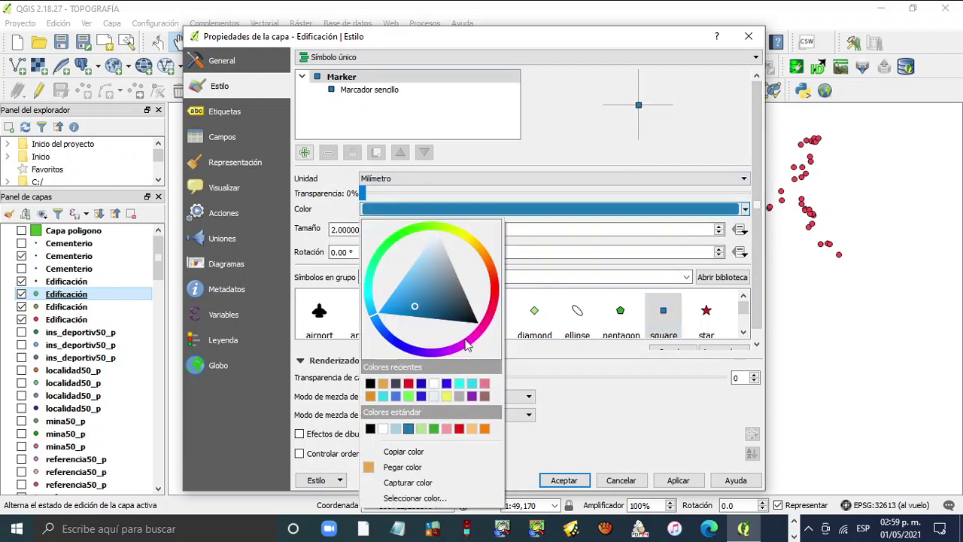
click(370, 428)
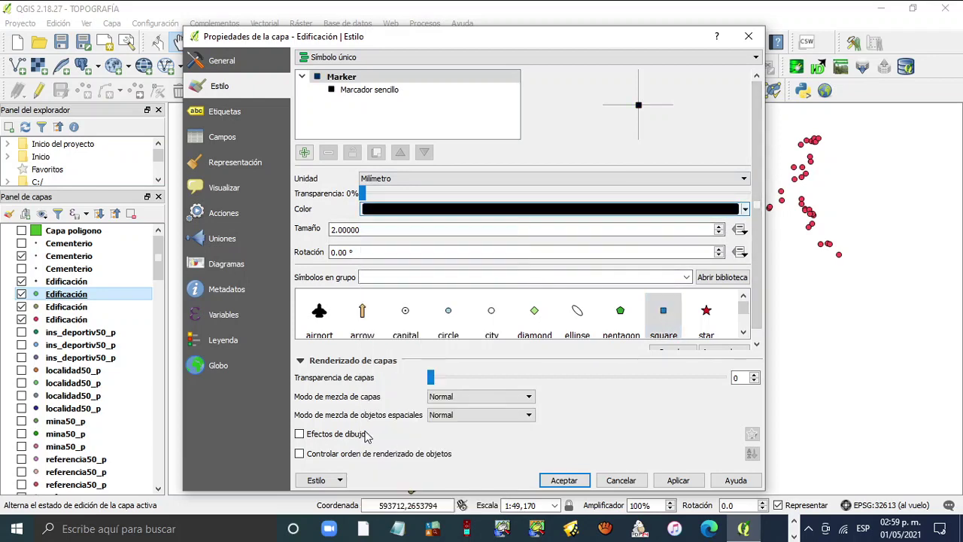
- Set the second Edificación layer's marker size to 0.6 mm and apply the style
click(718, 233)
click(719, 233)
click(718, 233)
click(718, 234)
click(718, 234)
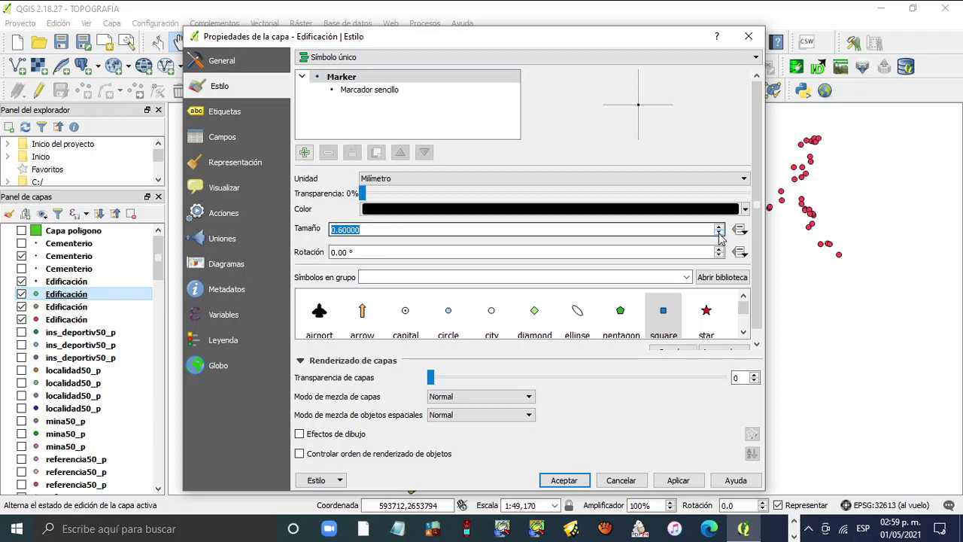
click(677, 480)
click(564, 480)
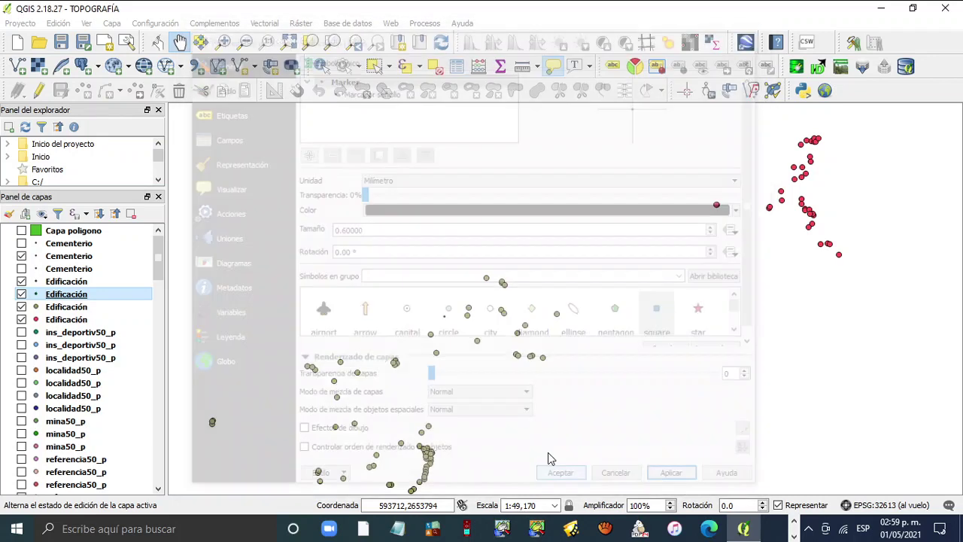
- Change the third Edificación layer's symbol, the olive circles, to a black square marker
click(78, 309)
right_click(79, 311)
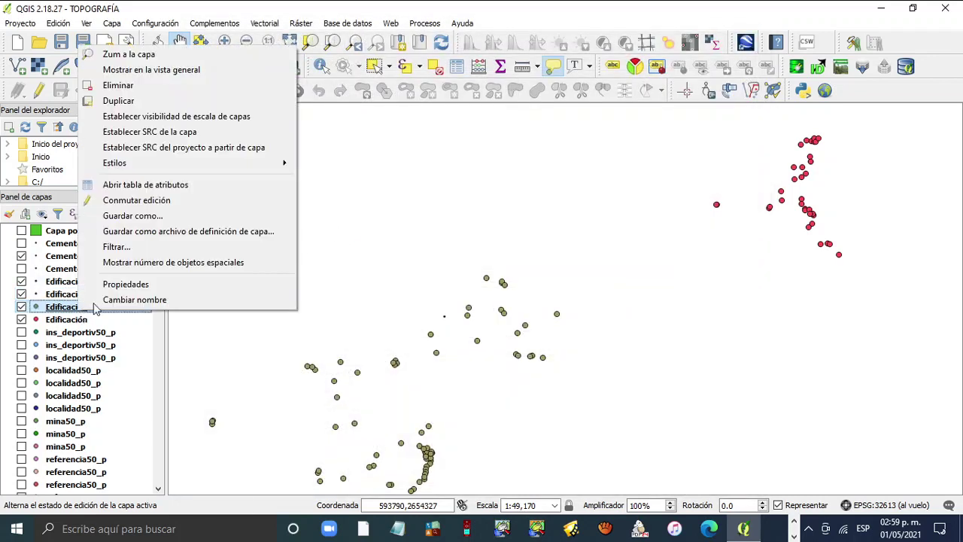
click(137, 283)
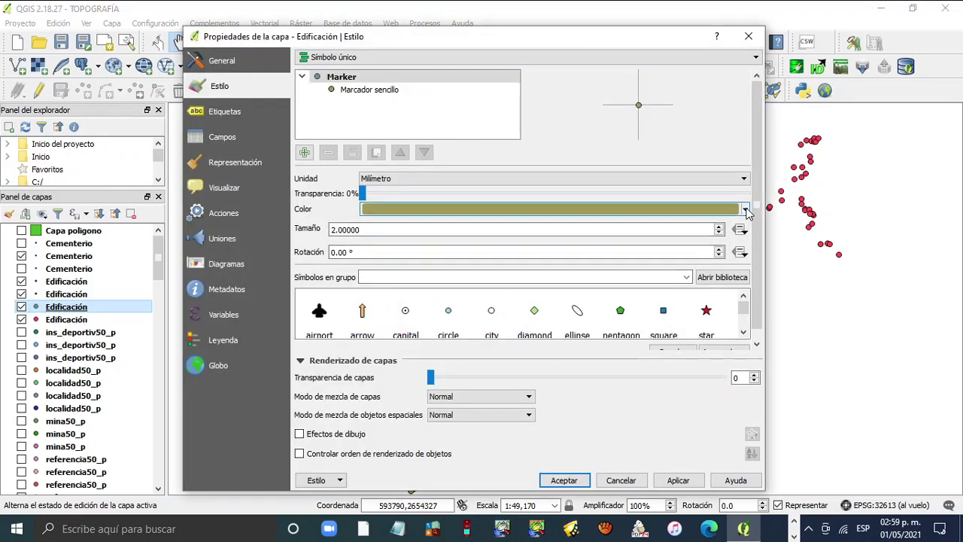
click(664, 316)
click(744, 211)
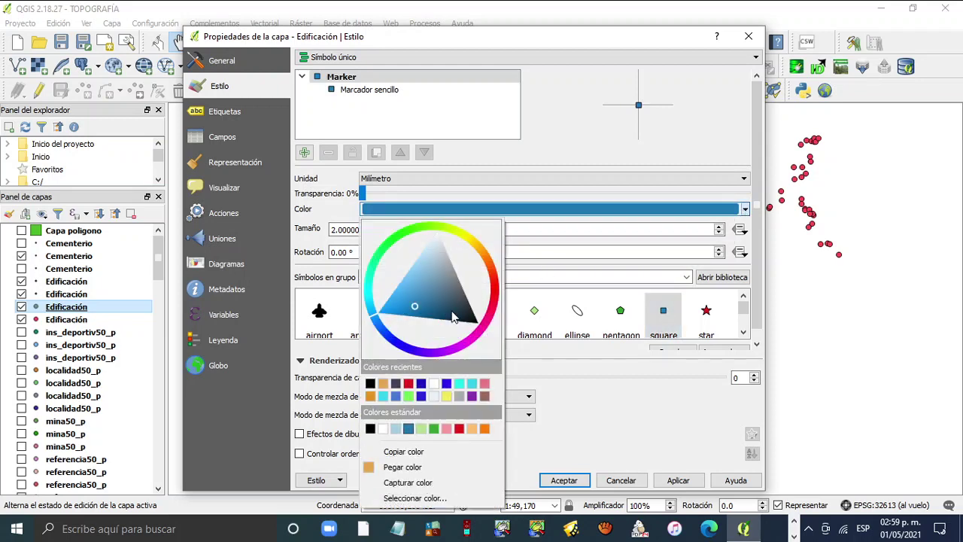
click(371, 430)
- Set the third Edificación layer's marker size to 0.6 mm and apply the style
click(718, 233)
click(718, 234)
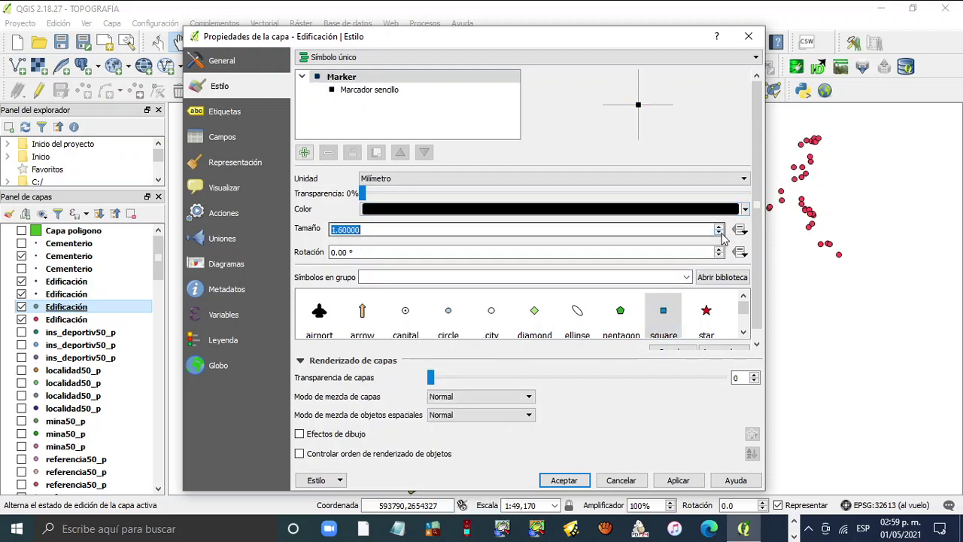
click(720, 237)
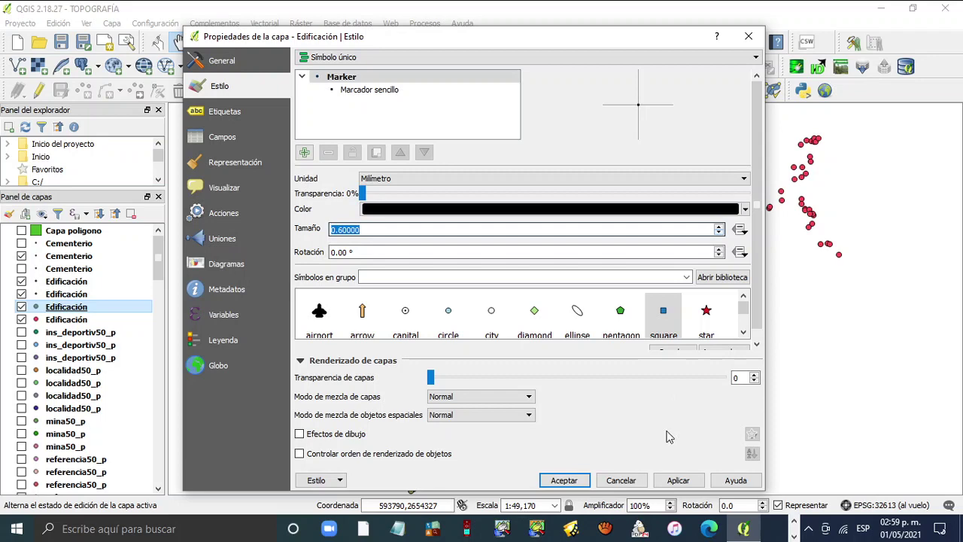
click(678, 480)
click(563, 480)
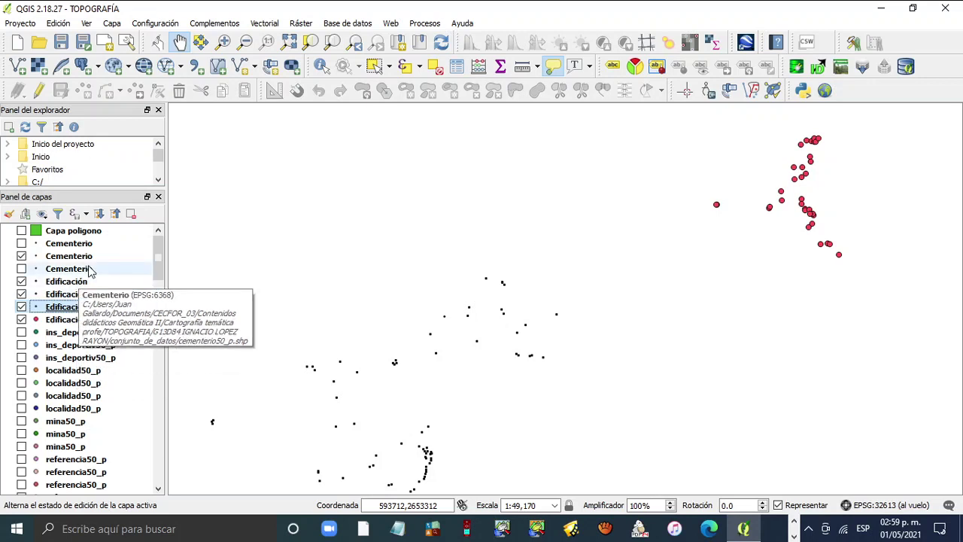
- Hide and reshow the middle Cementerio layer to locate its point, and set its marker size to 1 mm
click(22, 257)
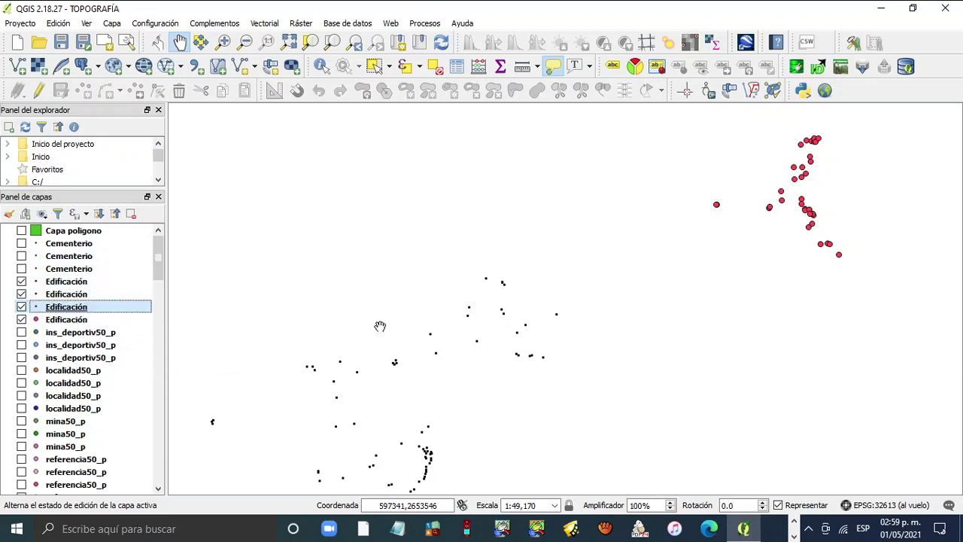
click(21, 256)
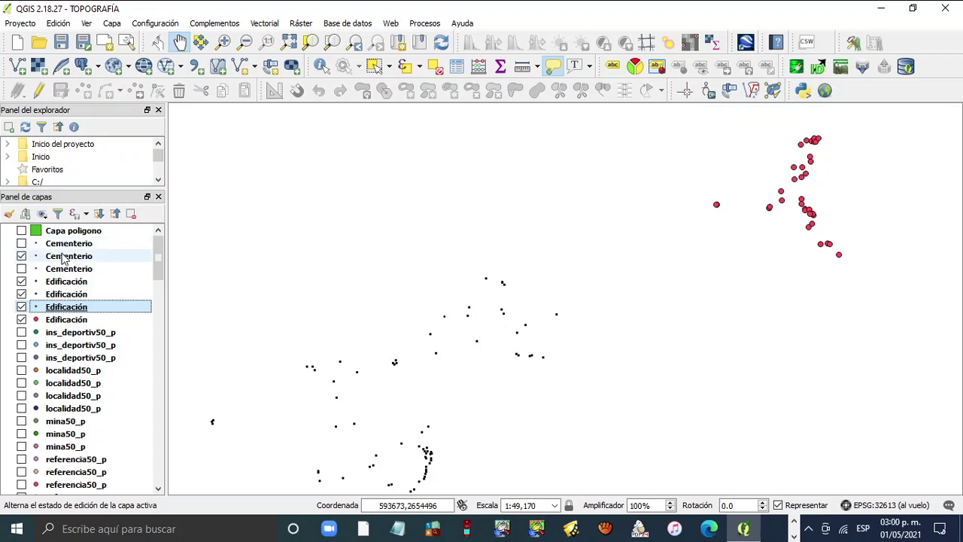
right_click(64, 259)
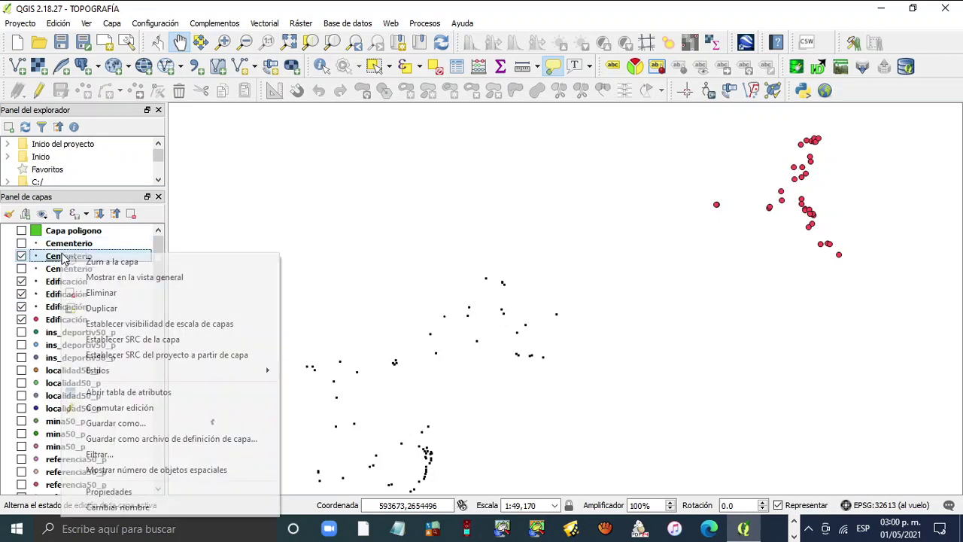
click(148, 497)
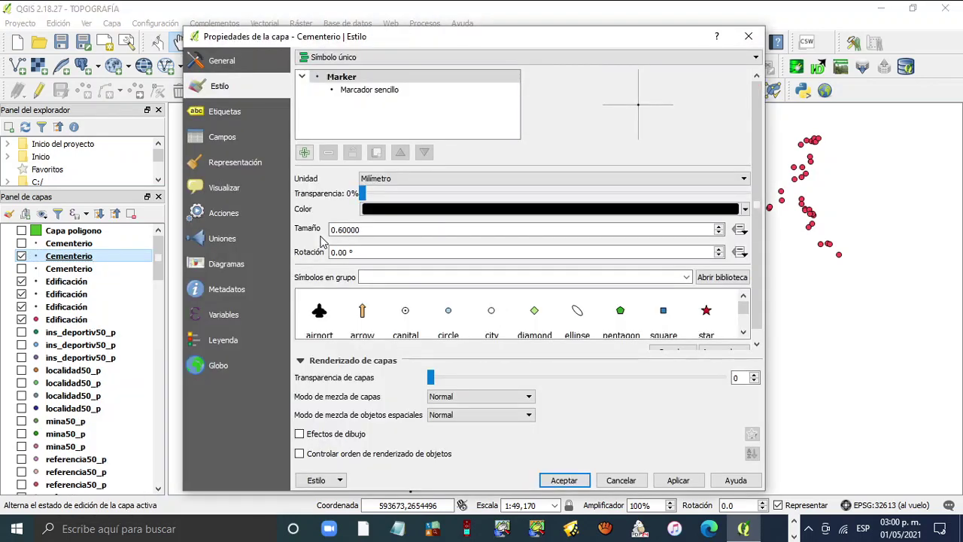
click(719, 227)
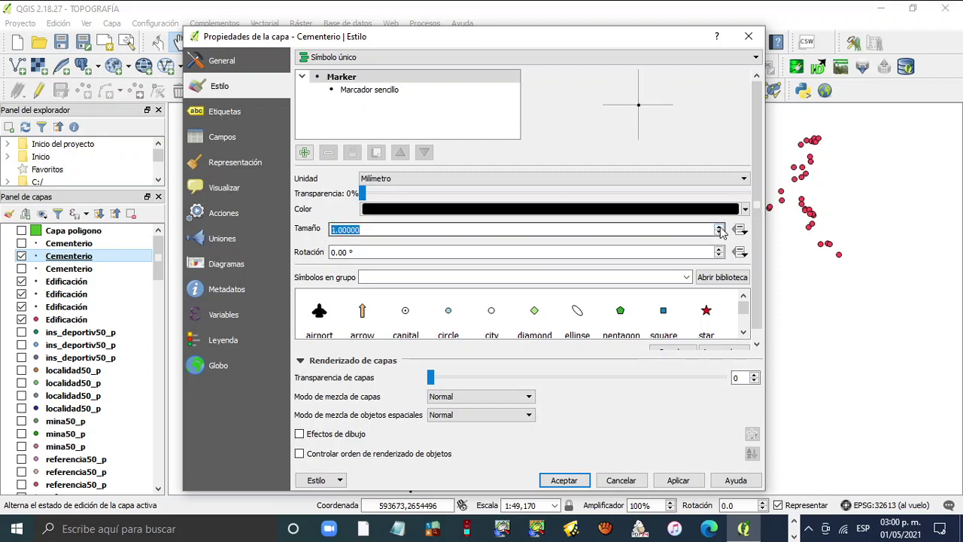
click(677, 479)
click(564, 482)
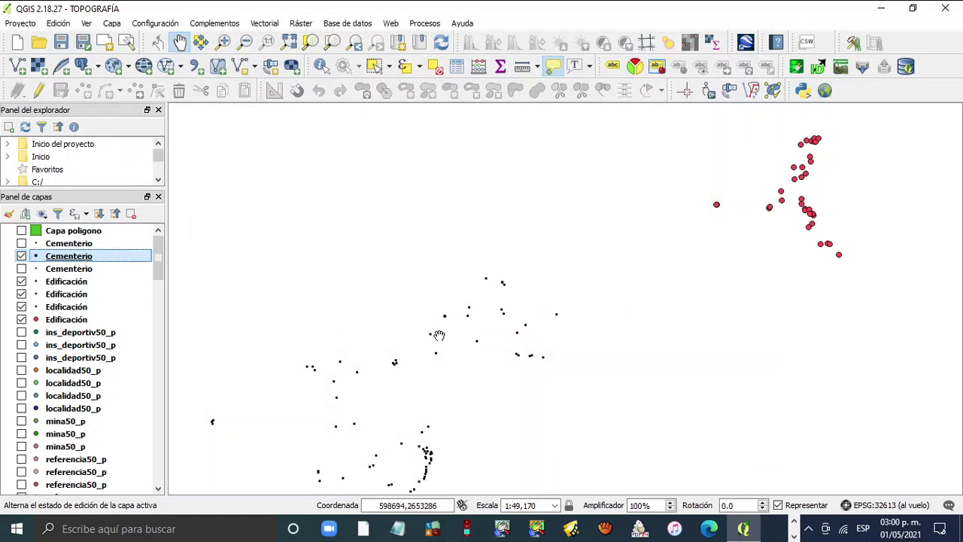
- Set the middle Cementerio layer's marker size to 1.4 mm and raise it slightly further while comparing it on the map
right_click(75, 260)
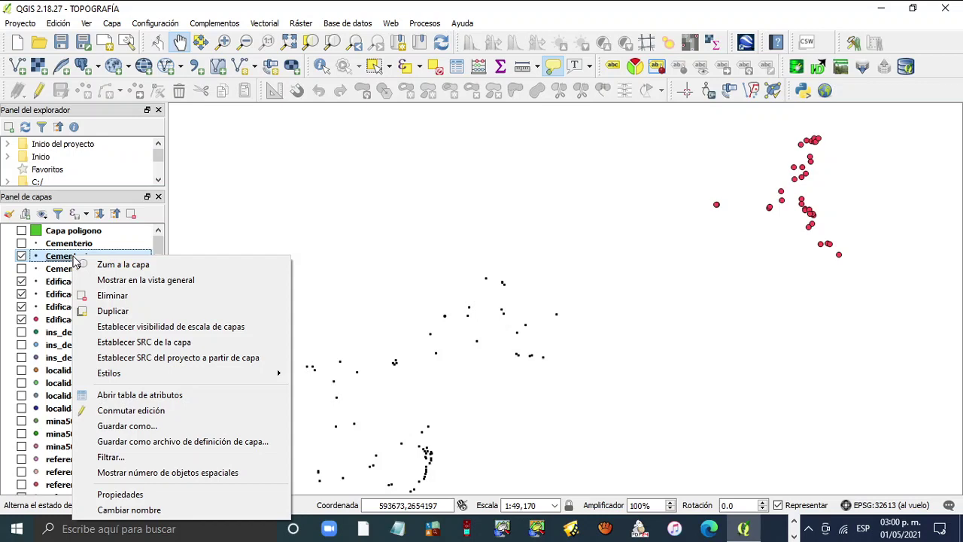
click(172, 495)
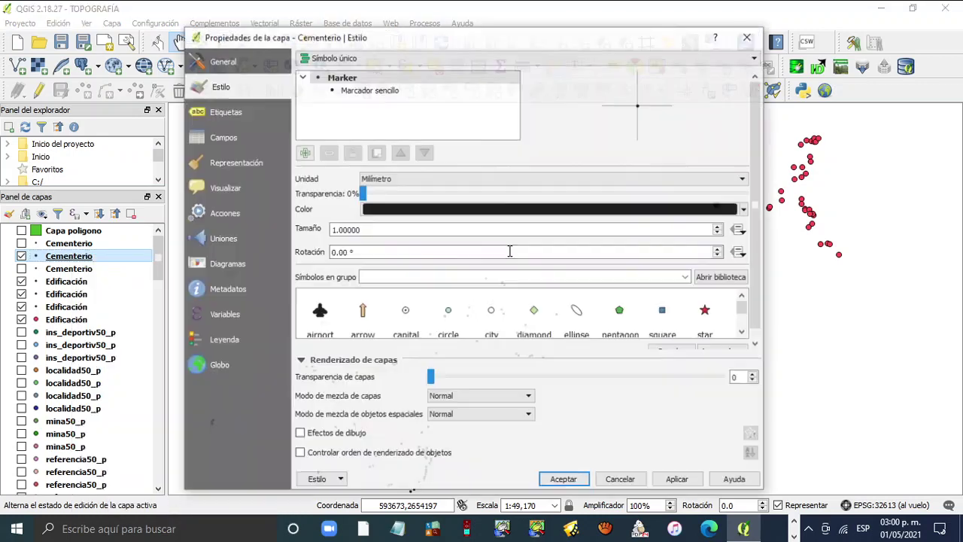
click(719, 226)
click(719, 227)
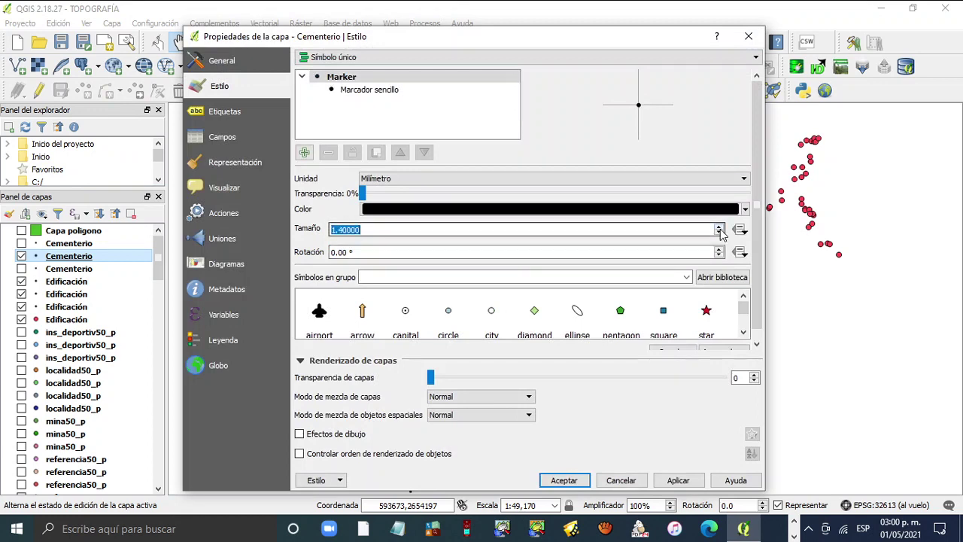
click(678, 480)
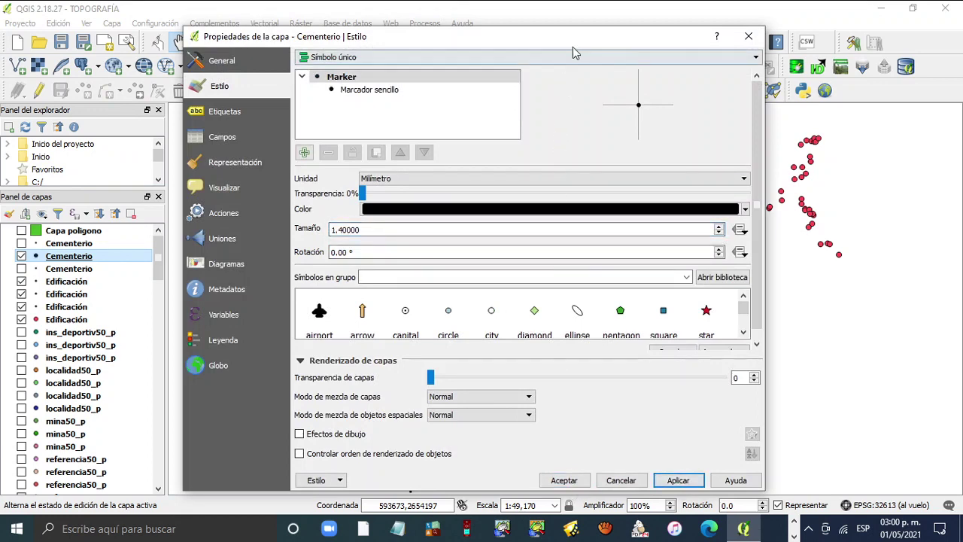
drag(573, 47, 203, 83)
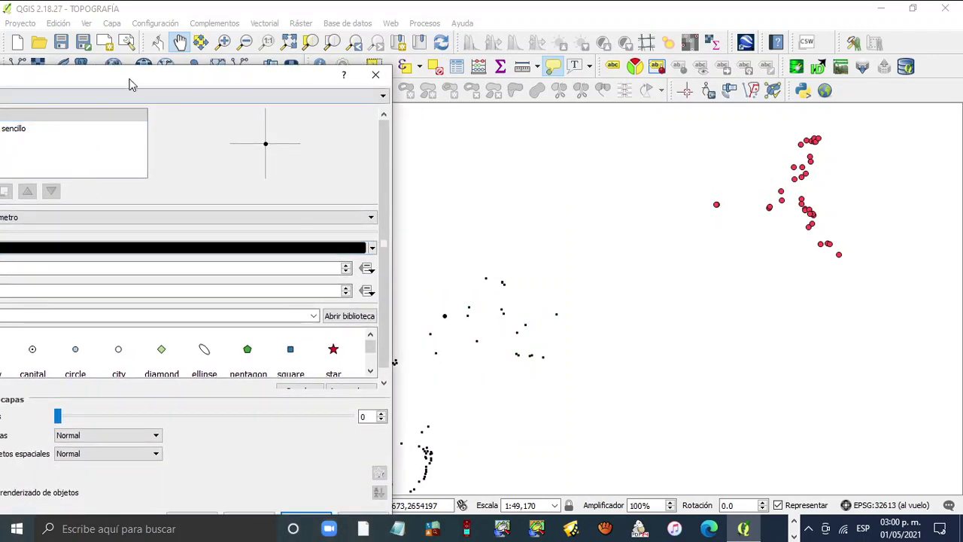
click(348, 271)
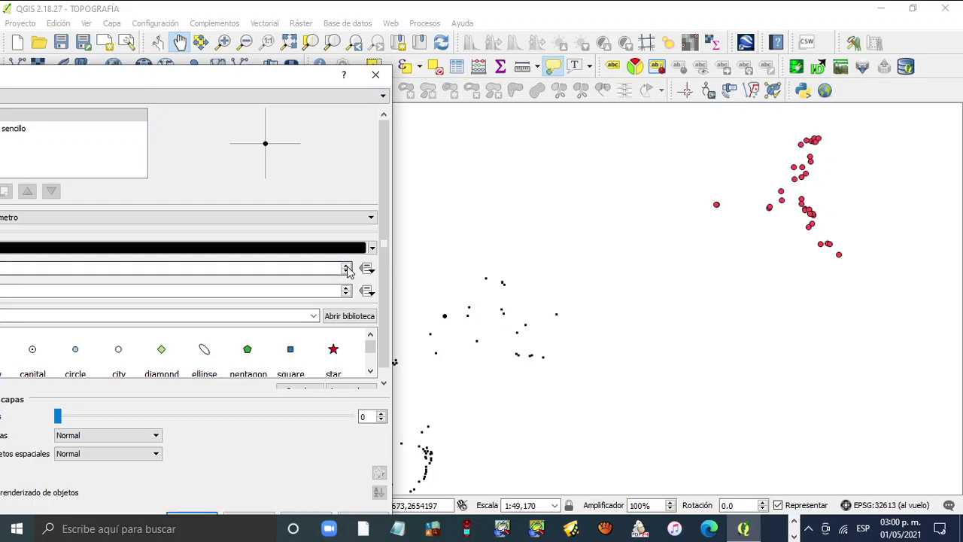
drag(286, 77, 247, 38)
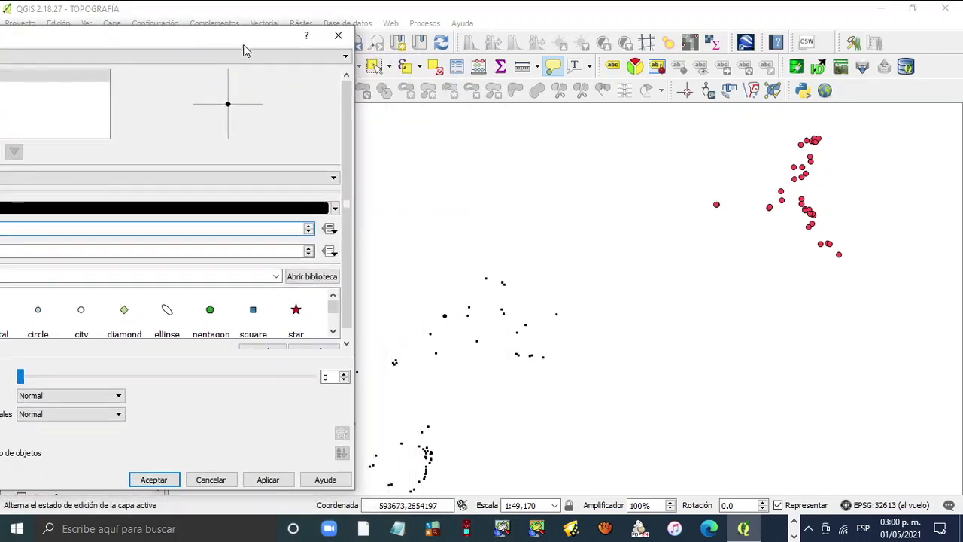
click(272, 481)
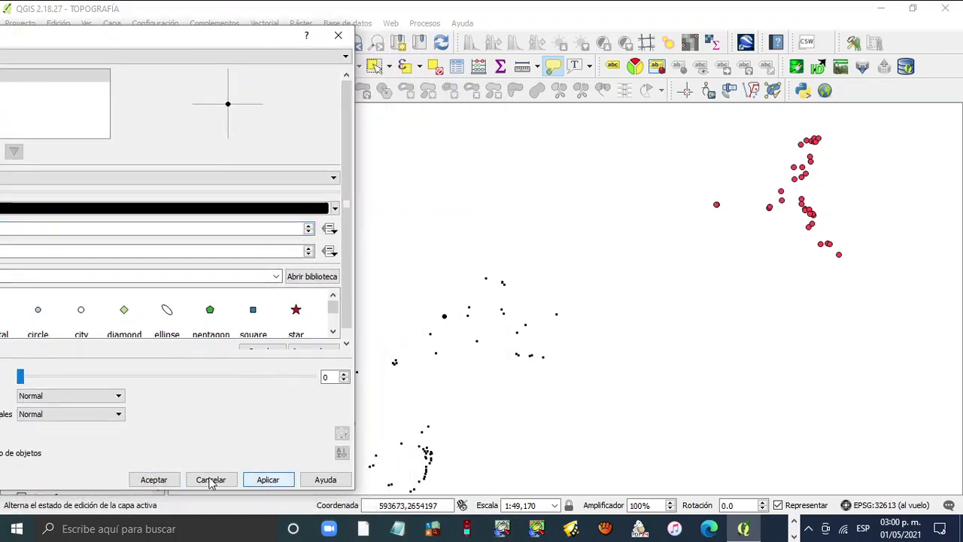
click(154, 479)
- Set the first Cementerio layer's marker size to 1.6 mm and apply the style
click(66, 245)
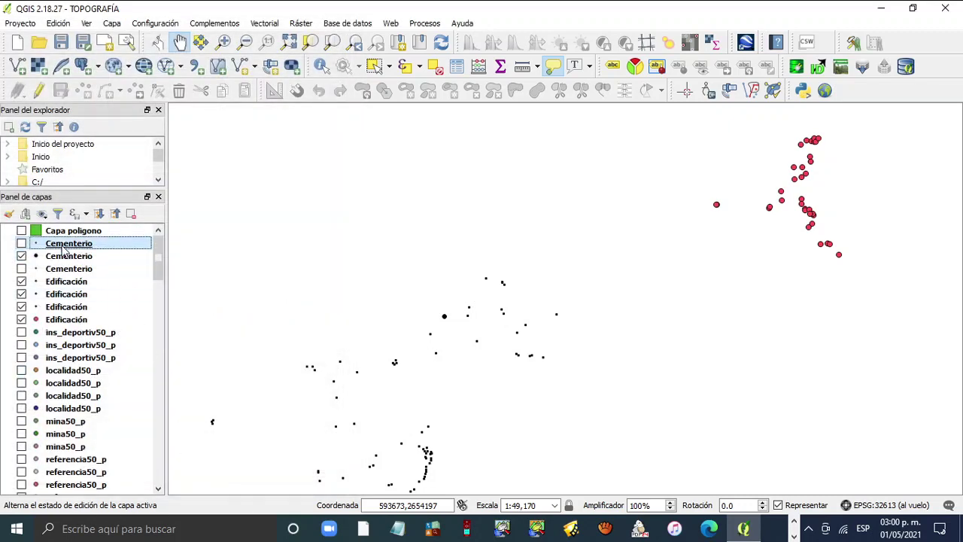
right_click(65, 250)
click(168, 478)
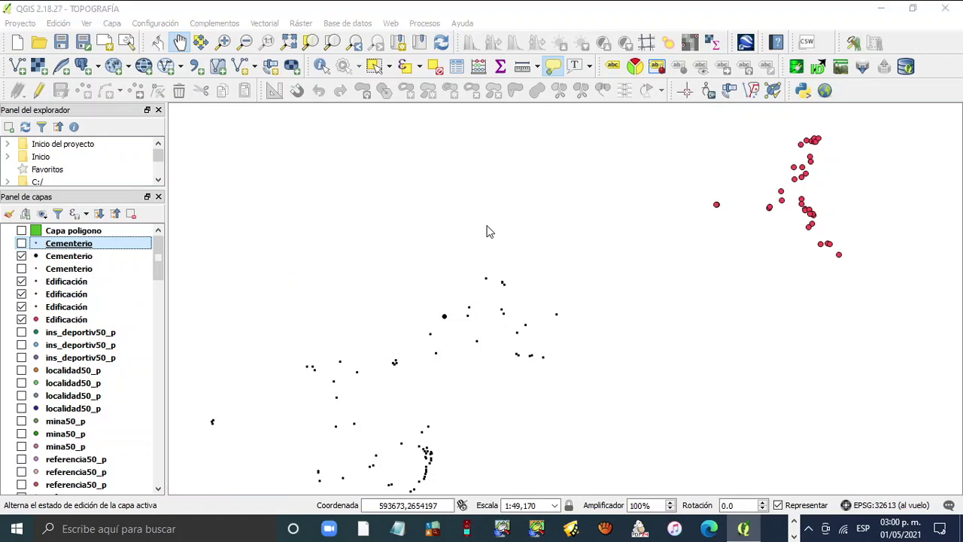
drag(252, 51, 565, 47)
click(621, 222)
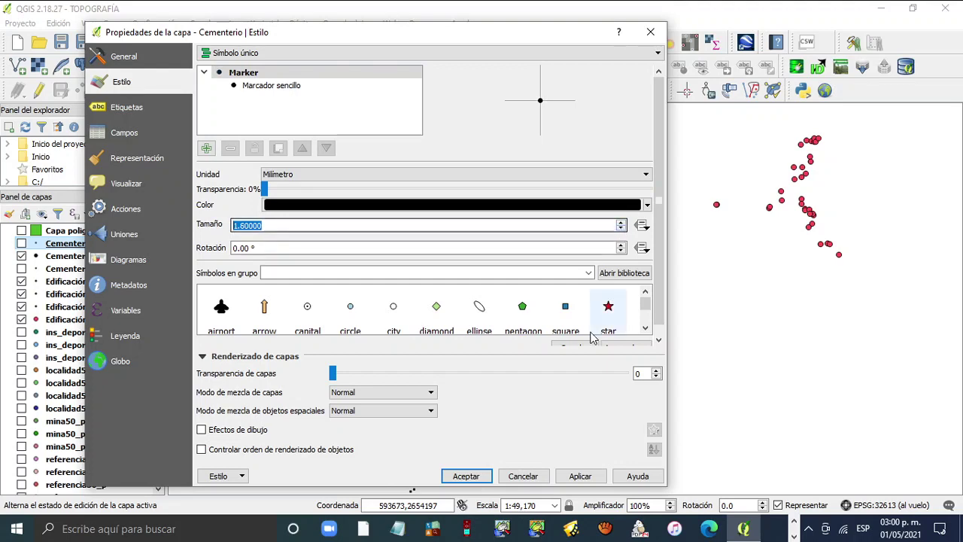
click(579, 475)
click(465, 475)
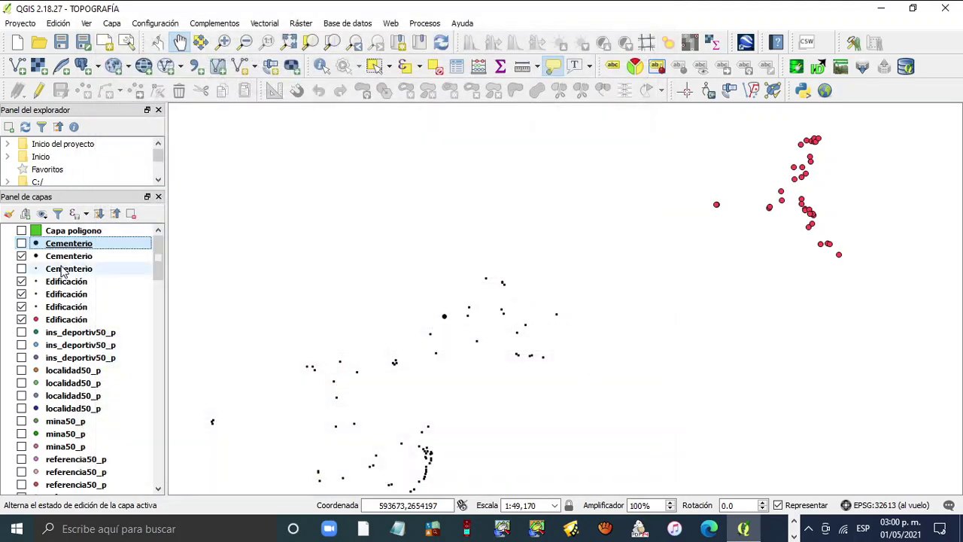
- Set the third Cementerio layer's marker size to 1.6 mm and apply the style
click(66, 269)
right_click(66, 272)
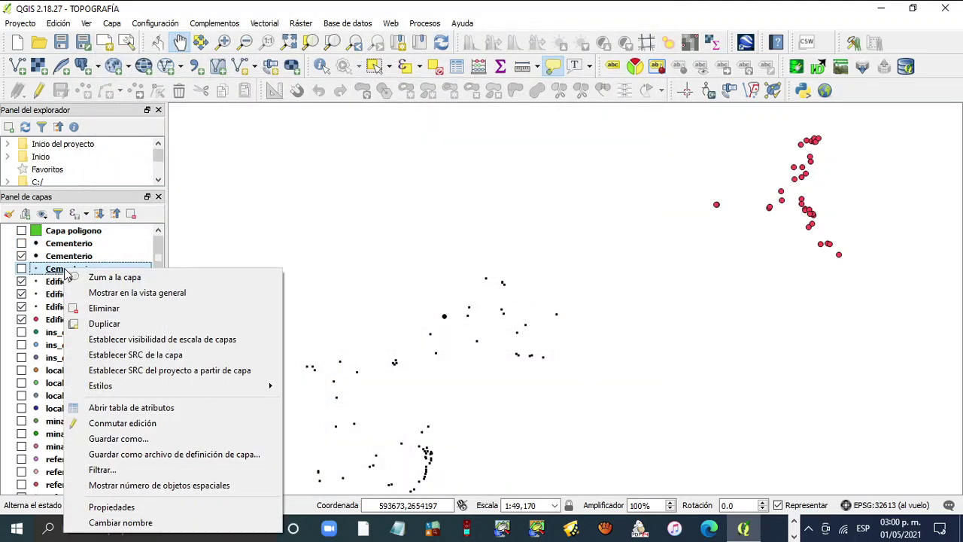
click(165, 505)
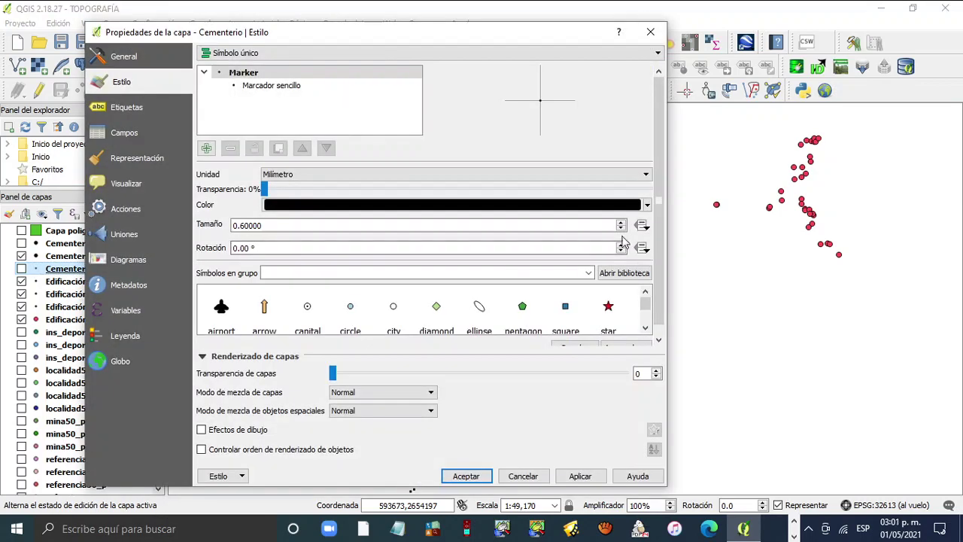
click(621, 223)
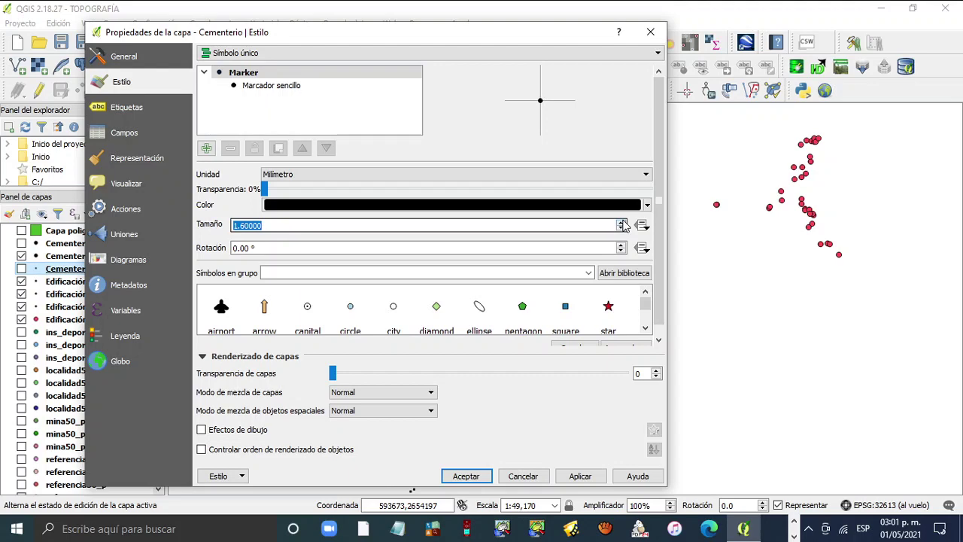
click(580, 476)
click(465, 476)
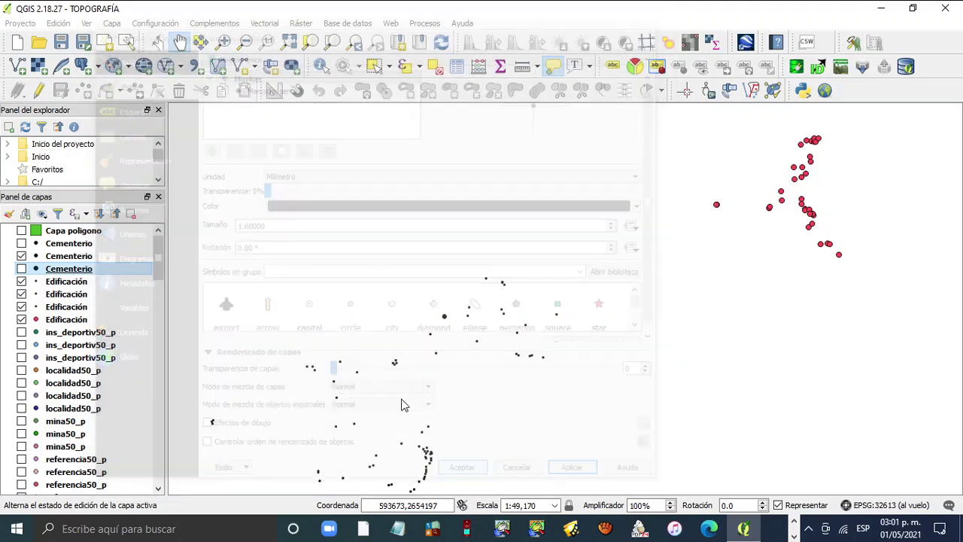
- Check the first Edificación layer's marker style settings for reference, leaving them unmodified
click(72, 294)
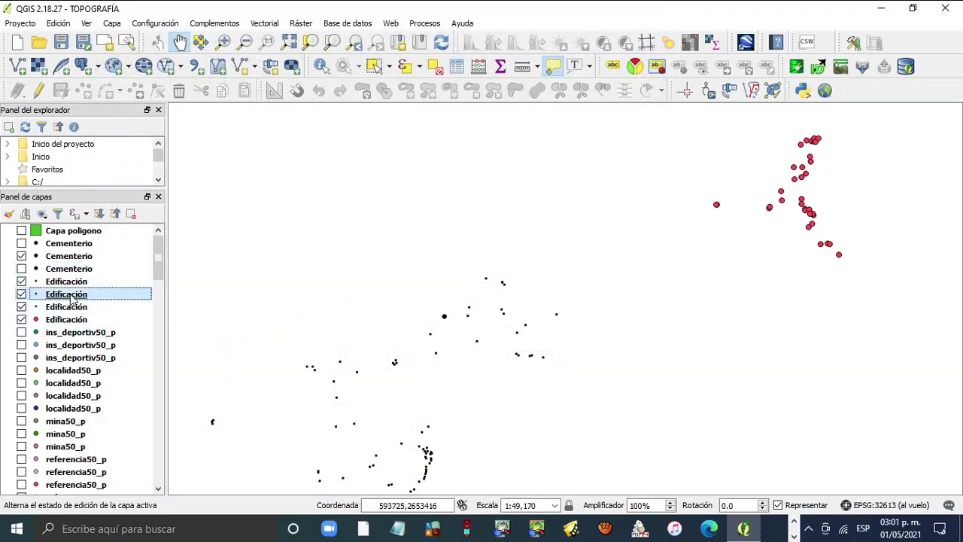
click(72, 282)
right_click(71, 282)
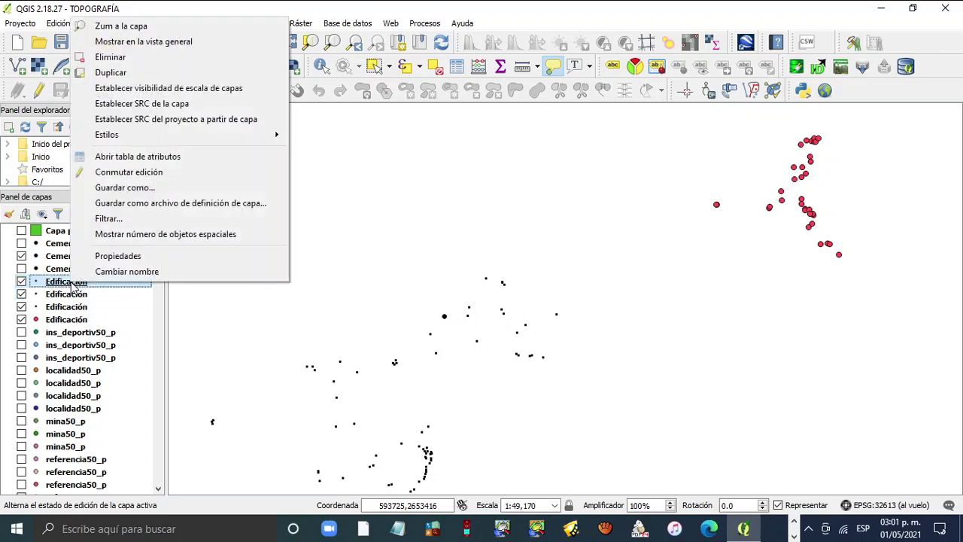
click(146, 256)
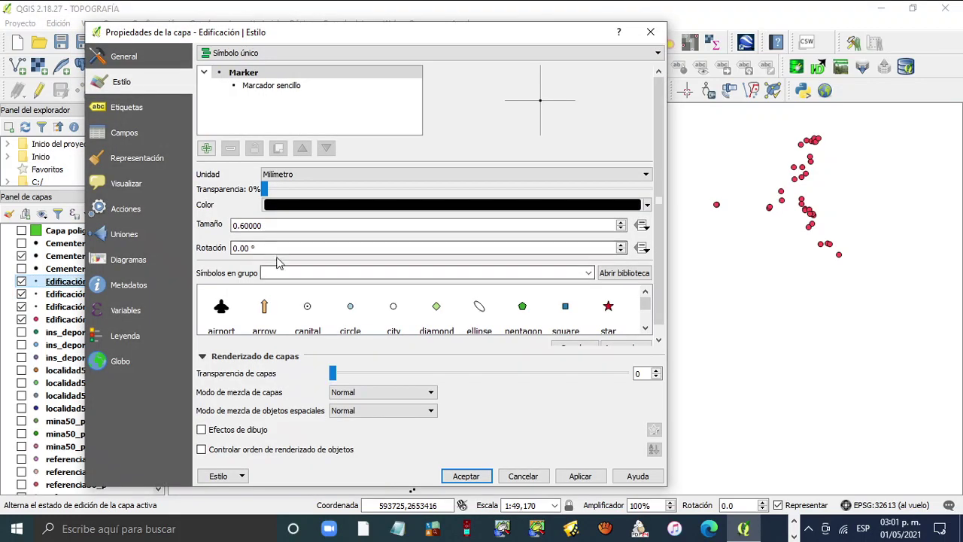
click(650, 31)
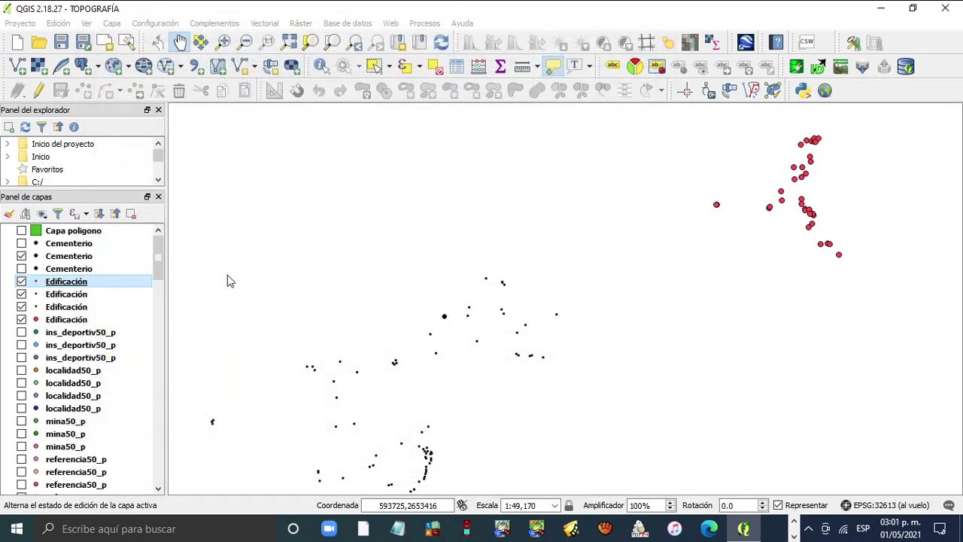
- Style the fourth Edificación layer as a black square marker of size 0.6 mm and apply it
click(70, 309)
click(72, 321)
right_click(72, 325)
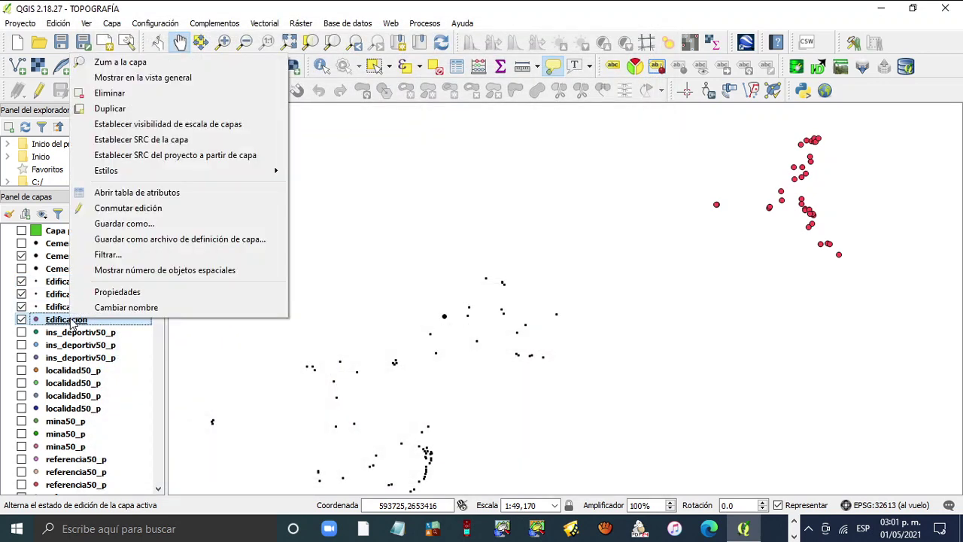
click(140, 295)
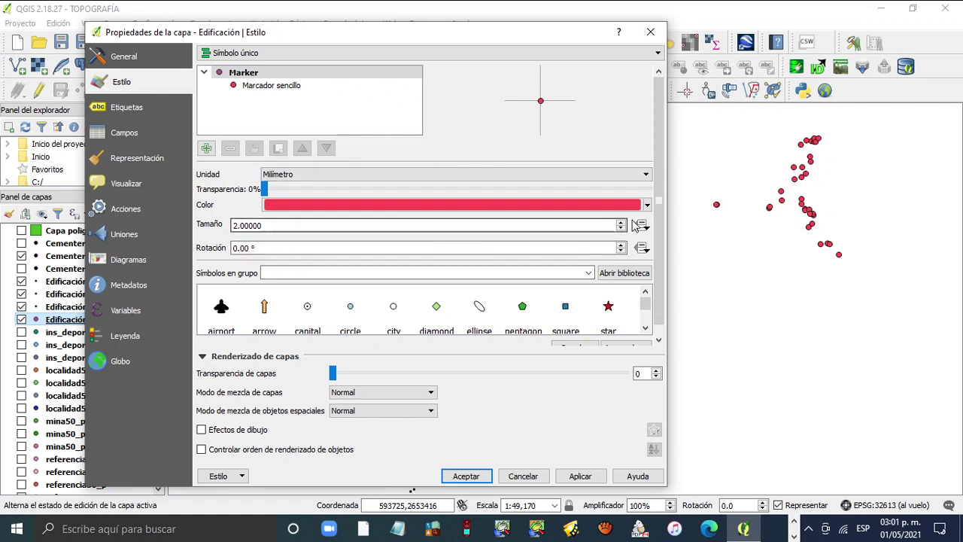
click(565, 309)
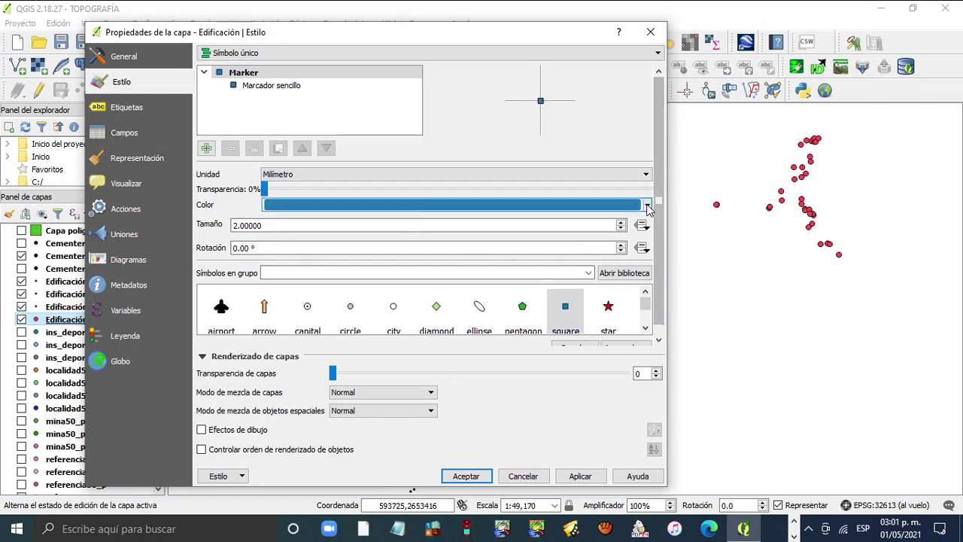
click(647, 205)
click(272, 379)
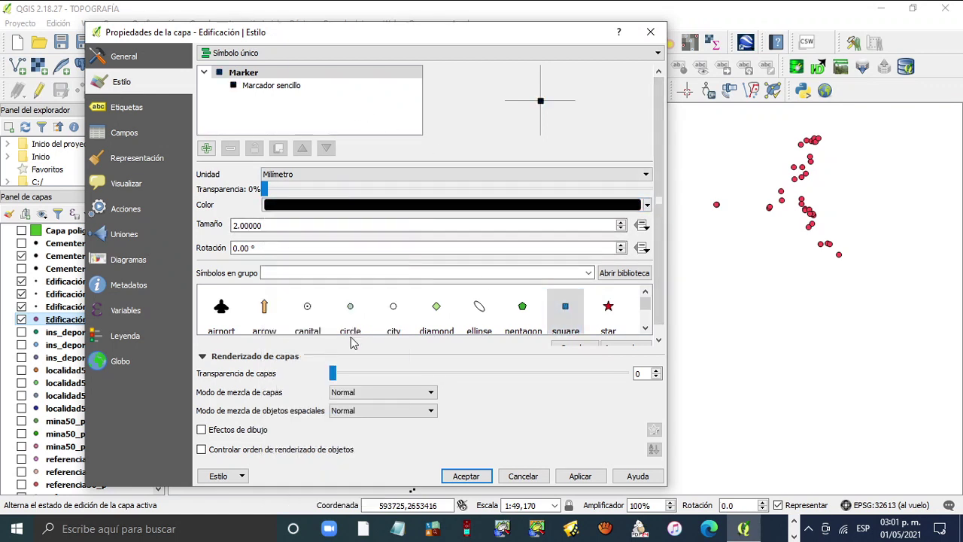
click(621, 230)
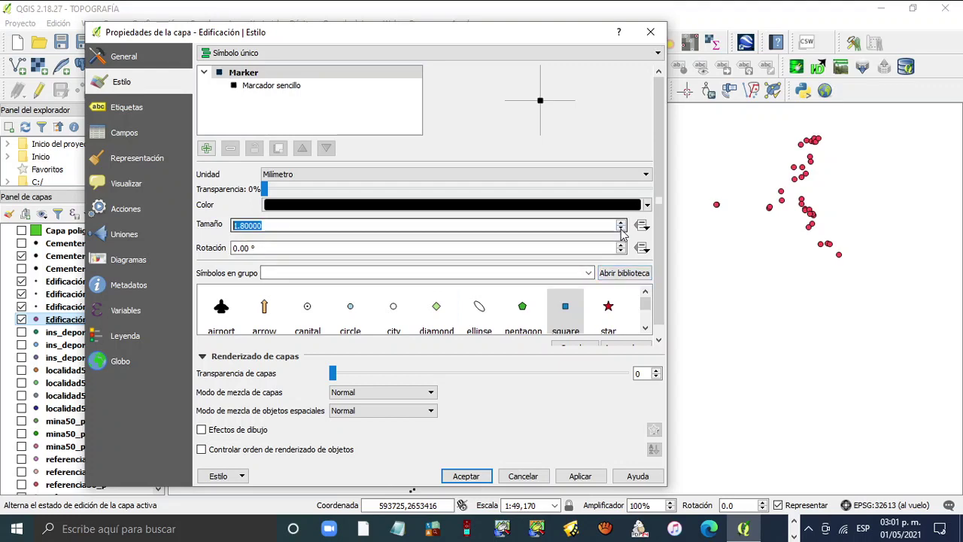
click(620, 229)
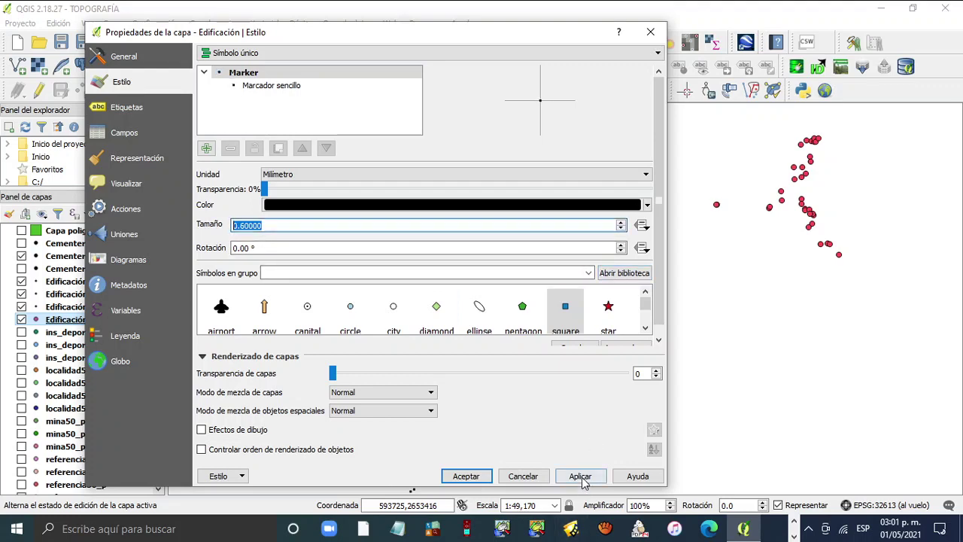
click(579, 475)
click(465, 475)
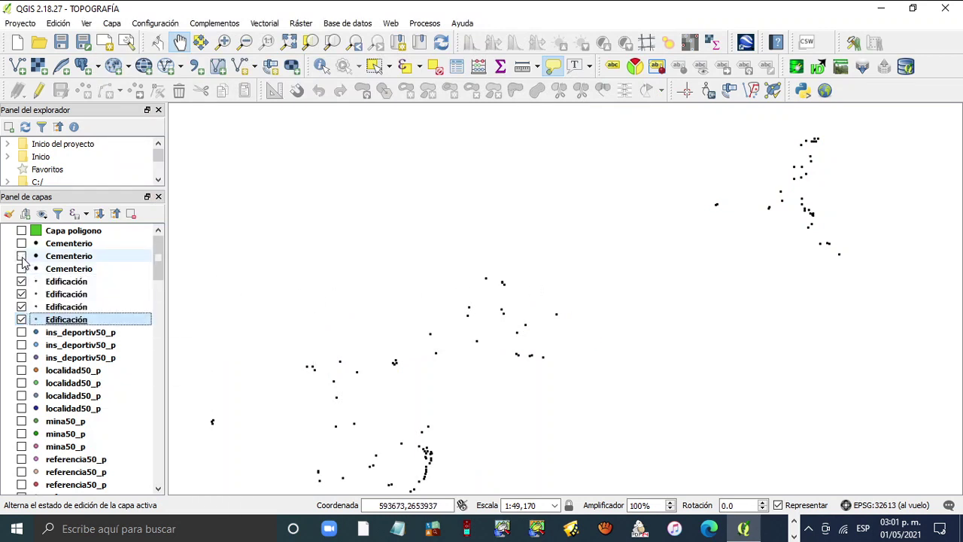
- Hide and reshow the top two Edificación layers, and examine the building squares at full extent and up close
click(21, 282)
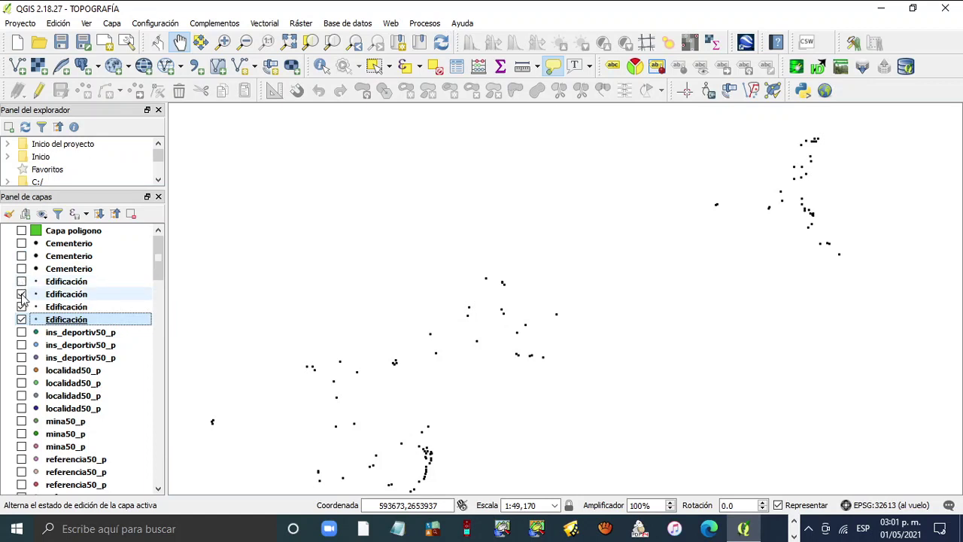
click(21, 294)
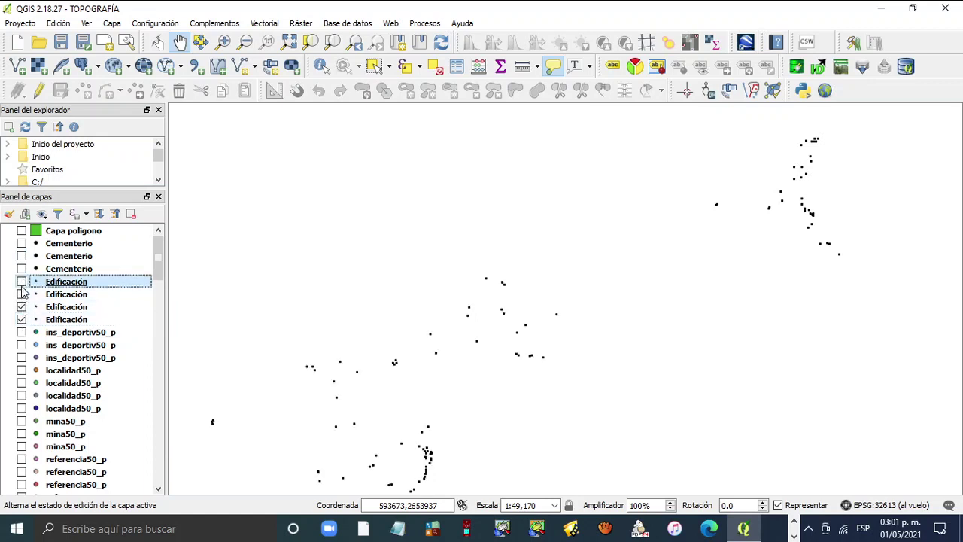
click(22, 293)
click(21, 281)
click(289, 44)
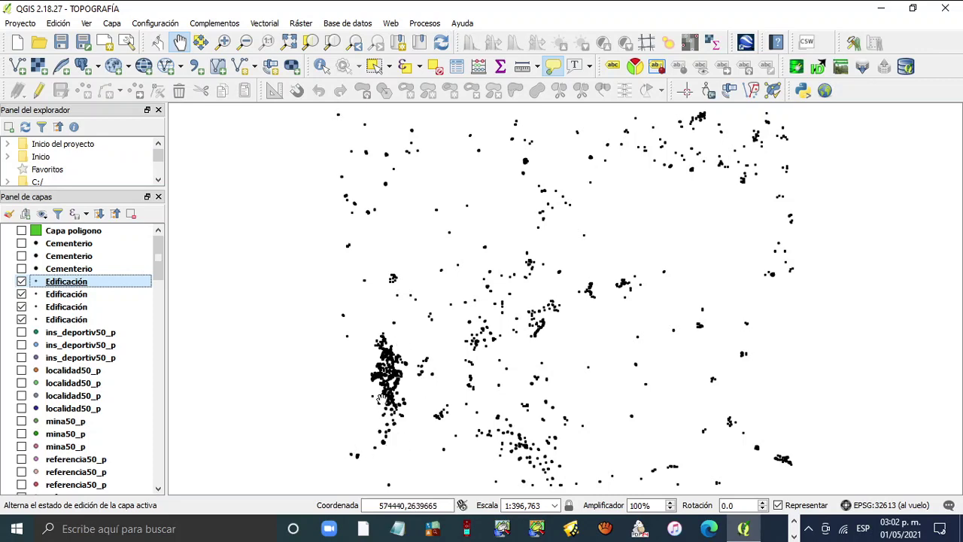
scroll(382, 397, up, 3)
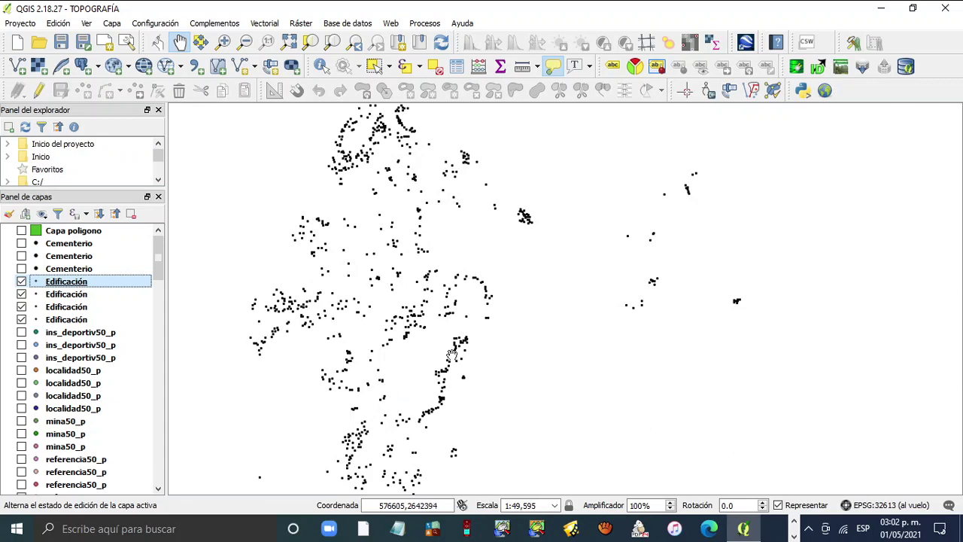
scroll(451, 353, up, 2)
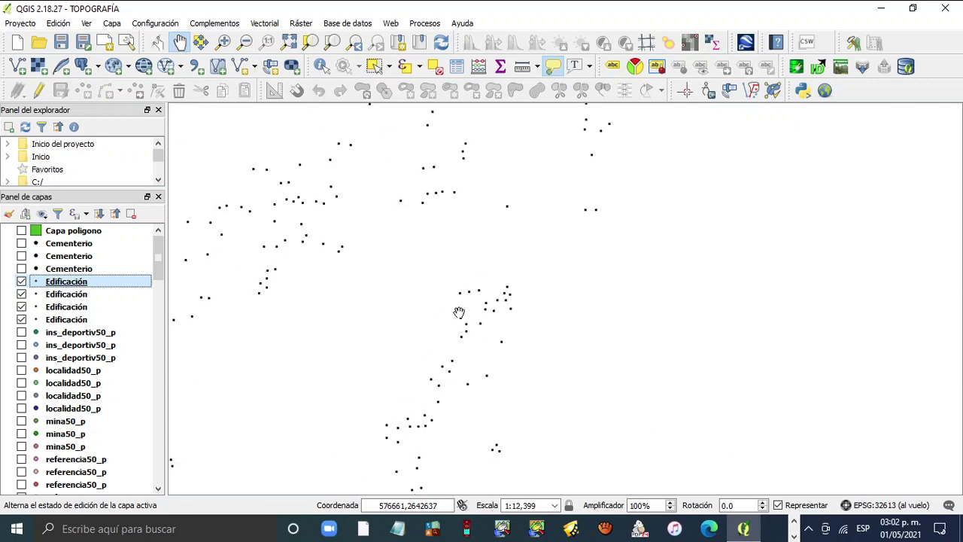
scroll(458, 316, down, 1)
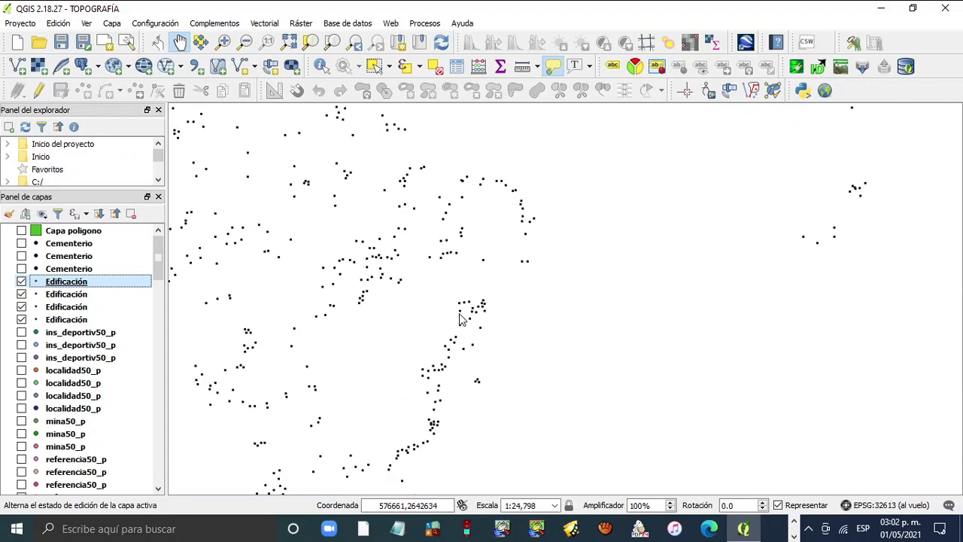
scroll(459, 316, down, 3)
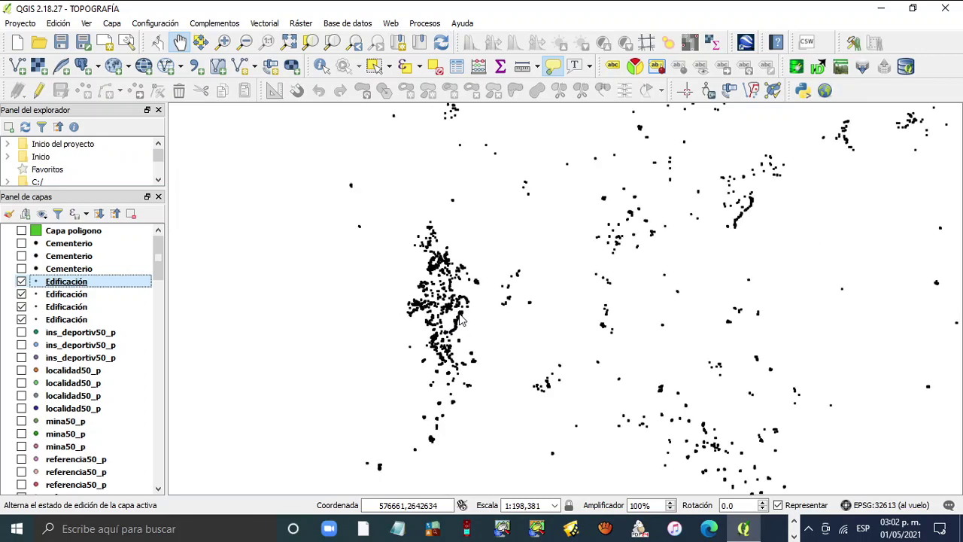
scroll(460, 320, down, 2)
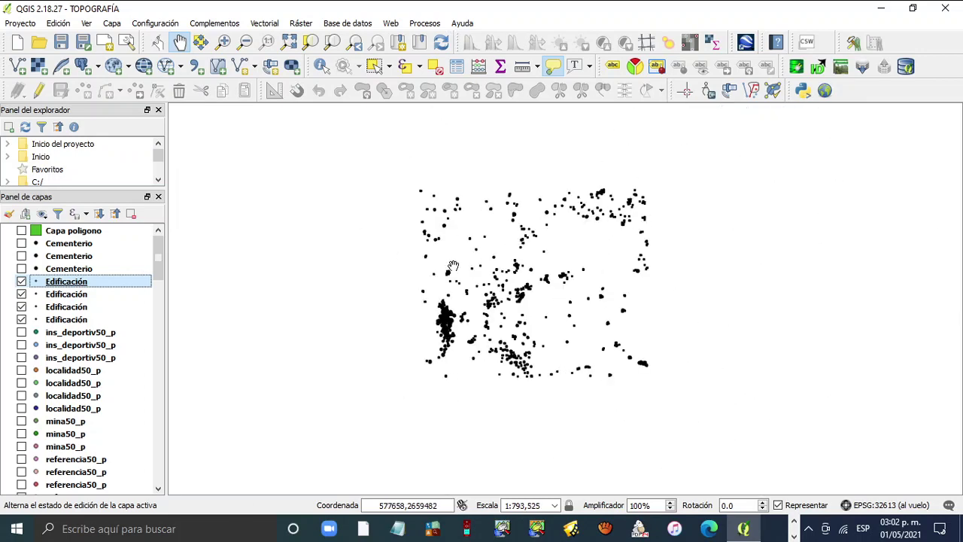
click(288, 43)
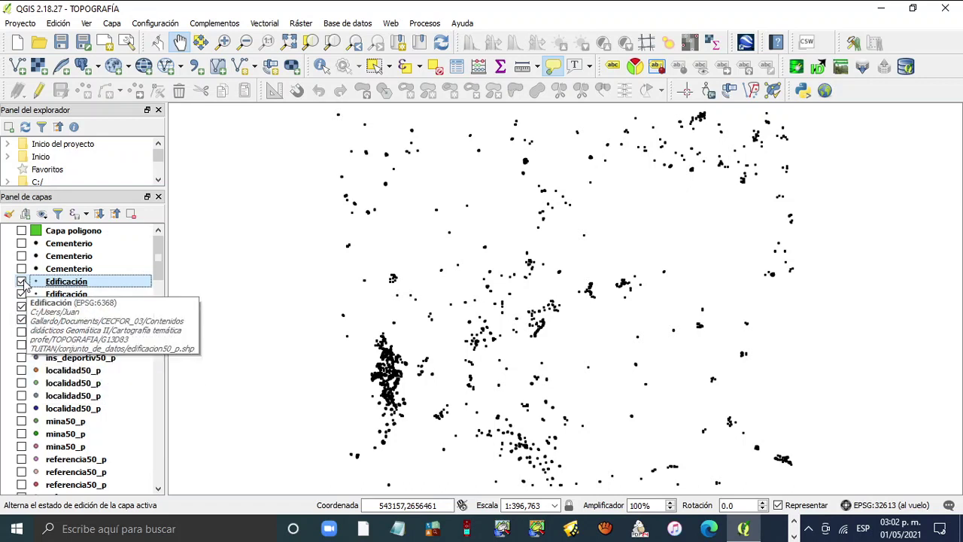
- Show the three ins_deportiv50_p layers, hide the four Edificación layers, and fit the map to the full extent
click(22, 332)
click(22, 345)
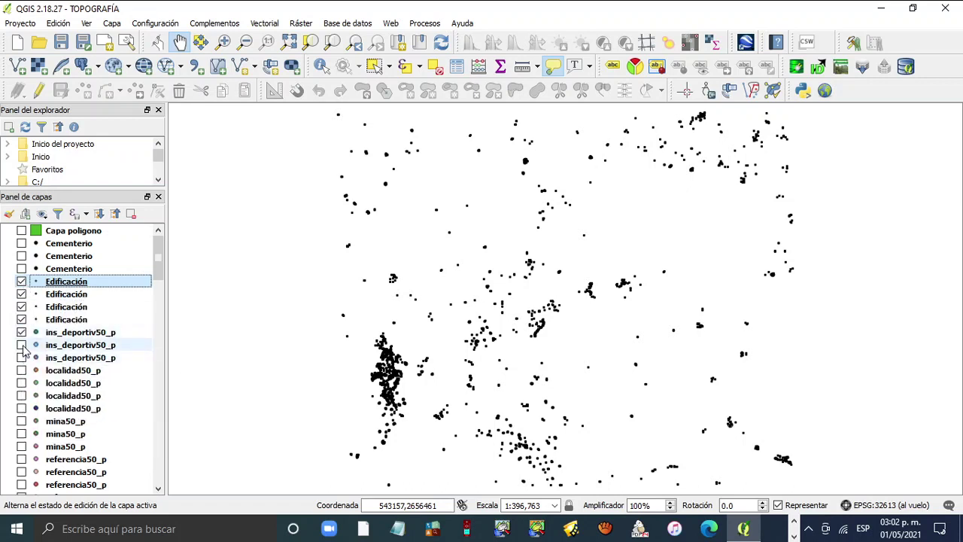
click(22, 319)
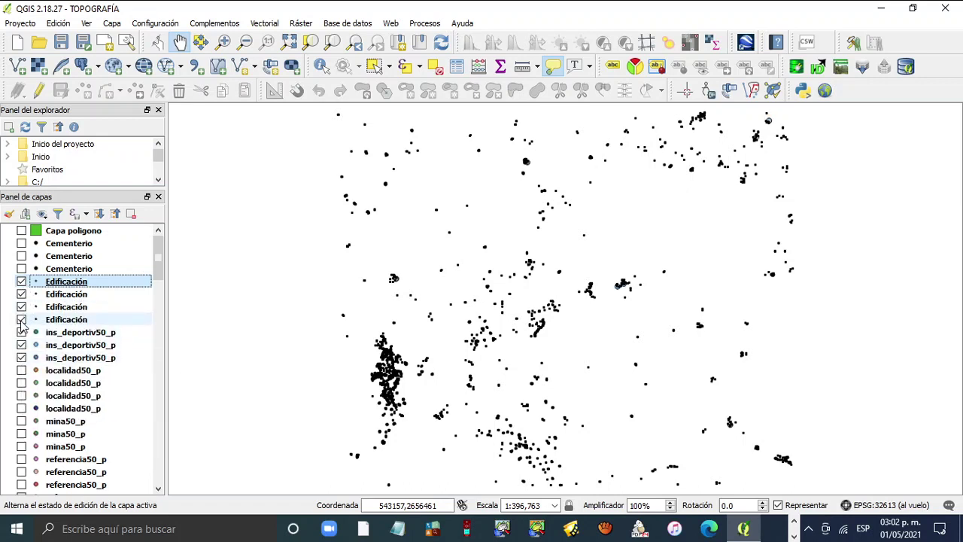
click(22, 307)
click(22, 294)
click(22, 282)
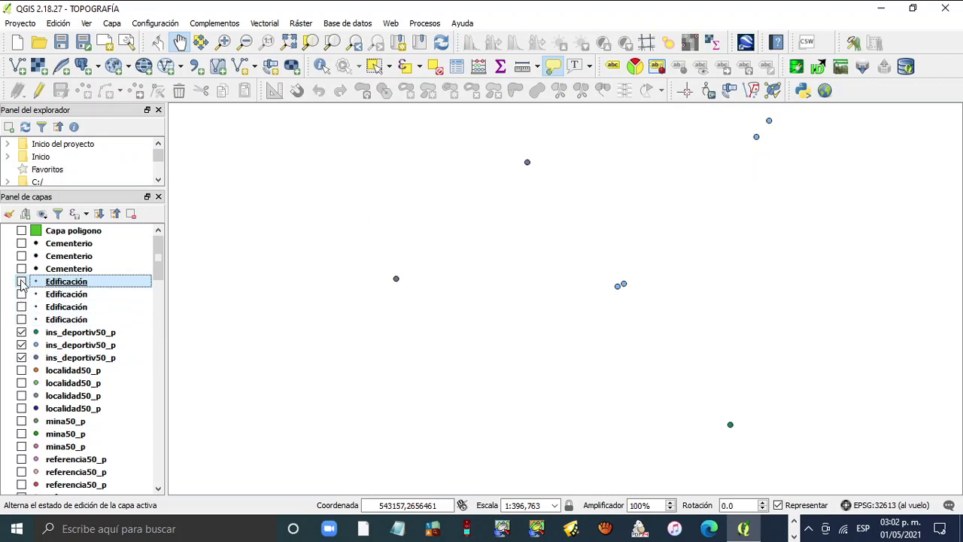
click(294, 43)
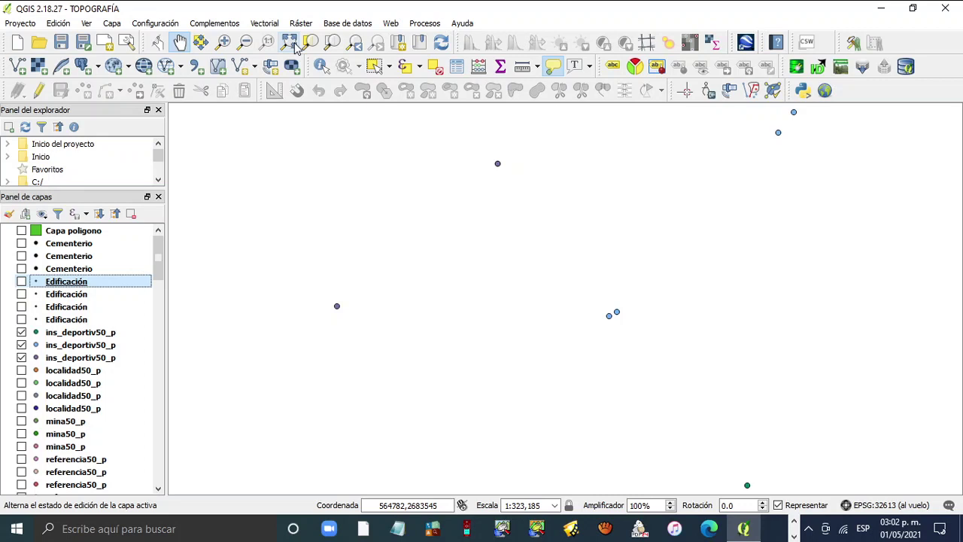
- Inspect the first ins_deportiv50_p layer's attribute table to identify its installation type
click(90, 334)
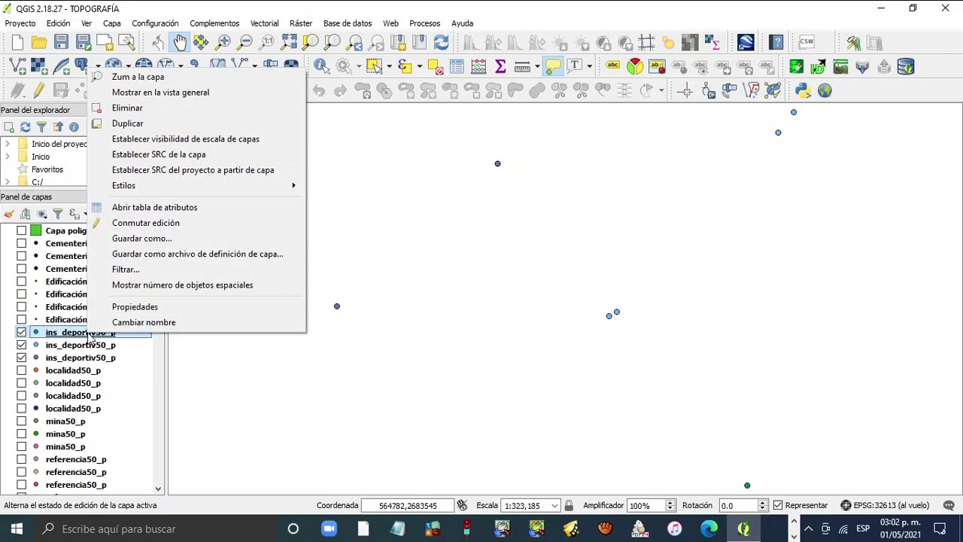
click(185, 209)
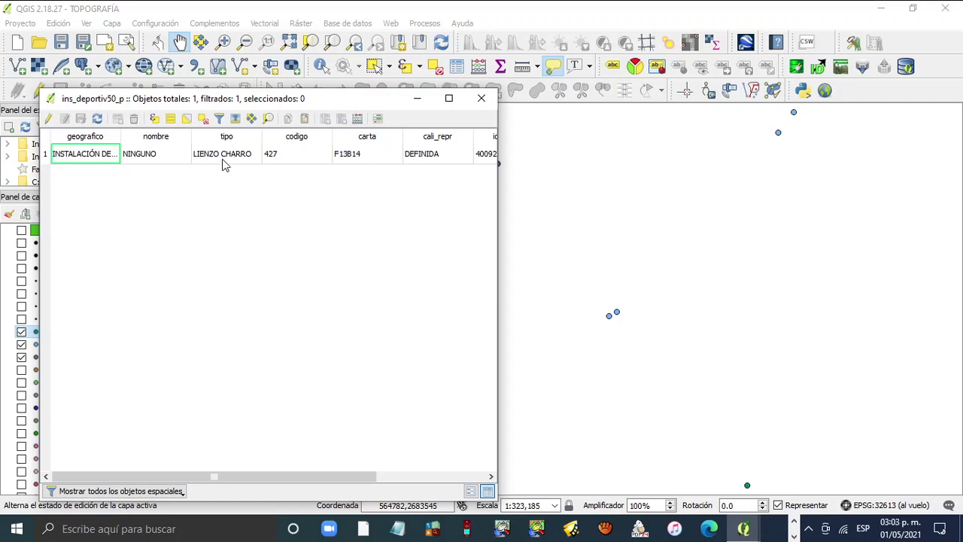
click(481, 98)
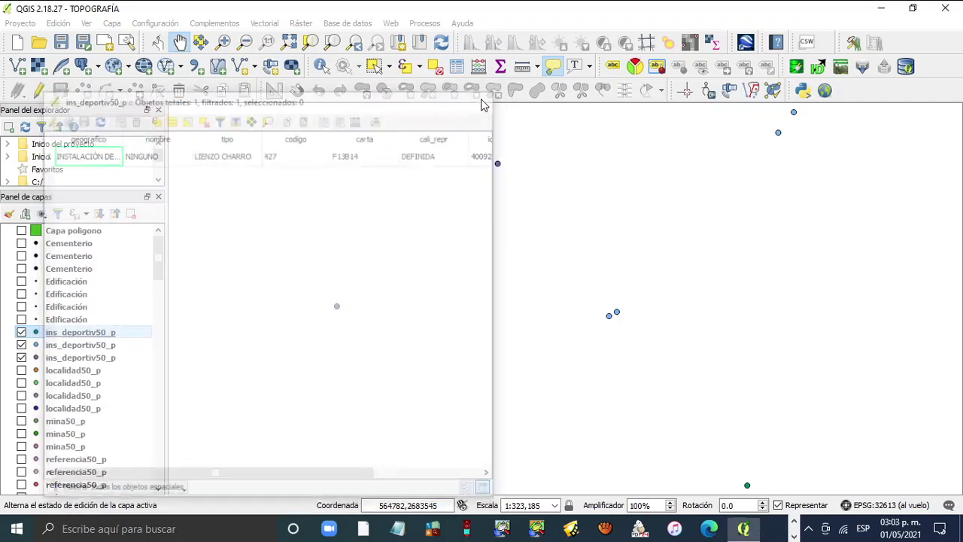
right_click(94, 337)
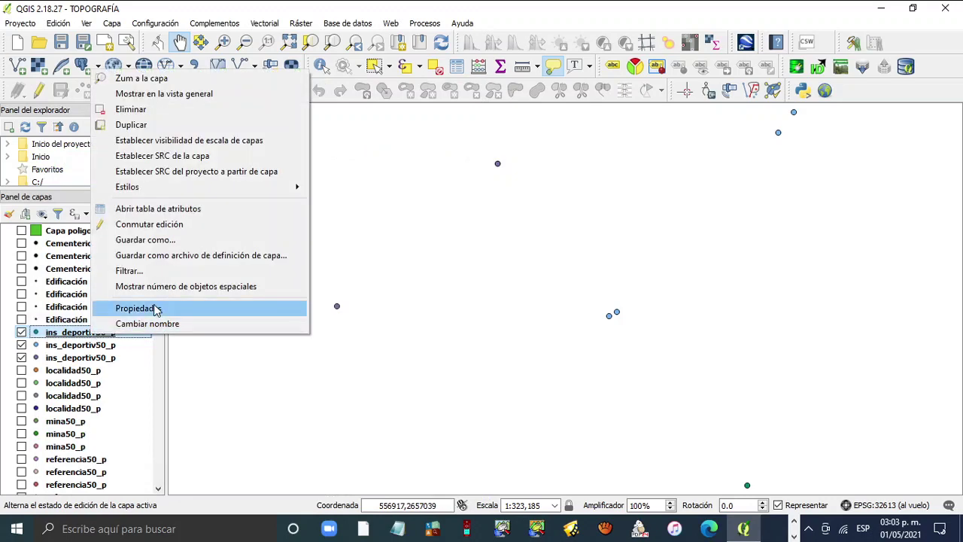
click(188, 211)
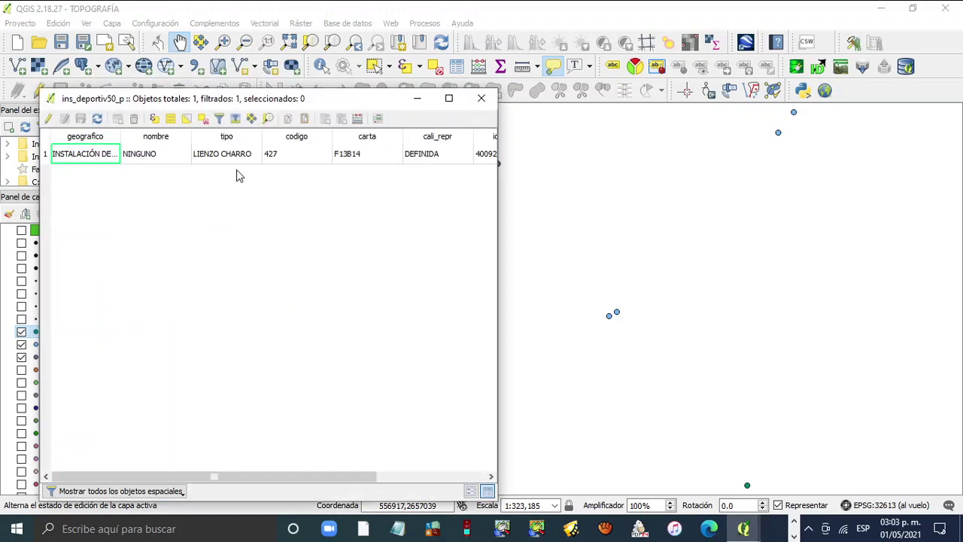
click(479, 99)
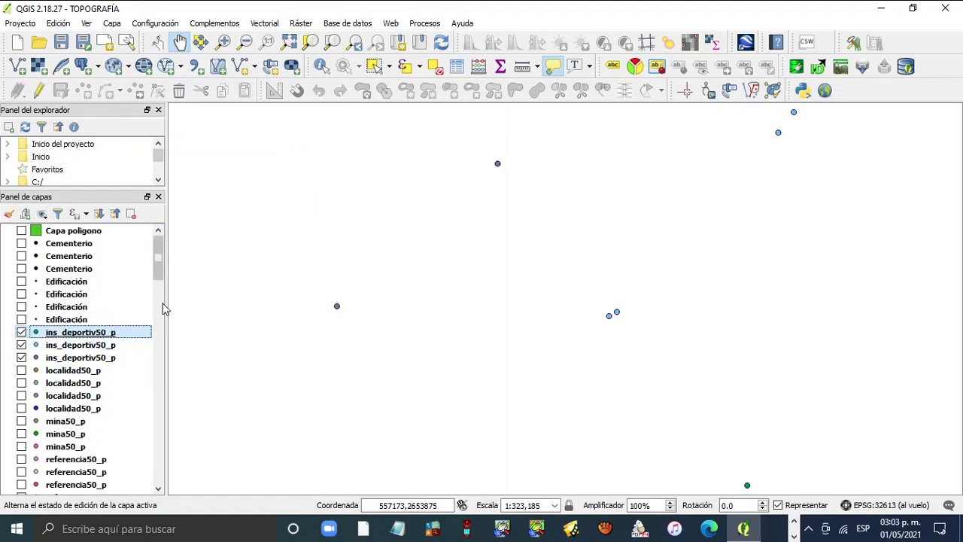
- Rename the first ins_deportiv50_p layer as Lienzo charro
key(F2)
key(End)
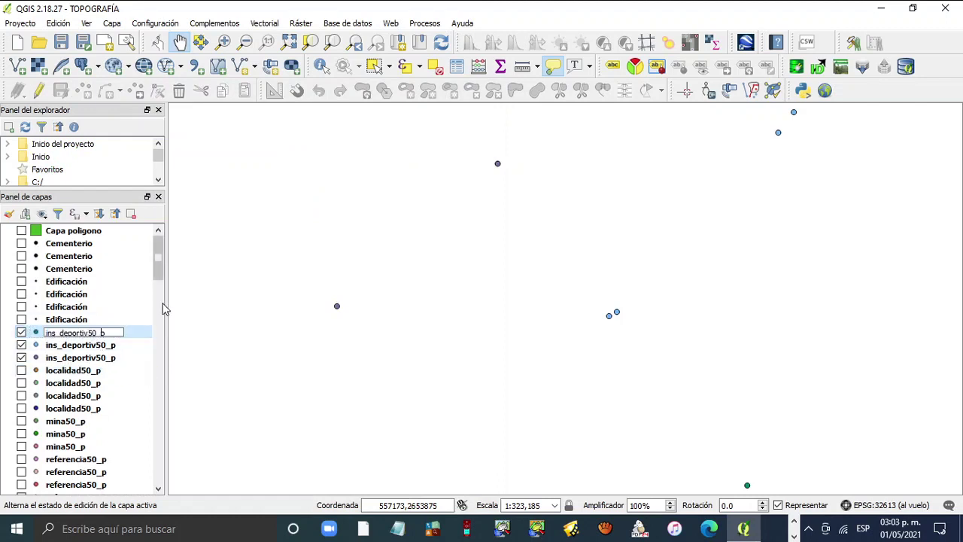
text(Lienzo)
key(BackSpace)
key(BackSpace)
key(BackSpace)
key(Return)
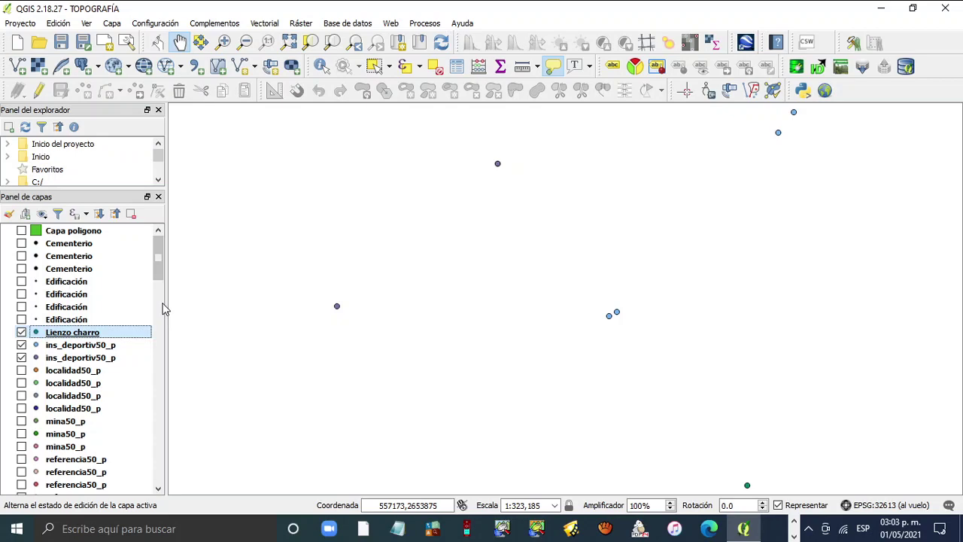
- Inspect the installation types in the attribute table of the second sports installation layer, below Lienzo charro
click(77, 345)
right_click(78, 345)
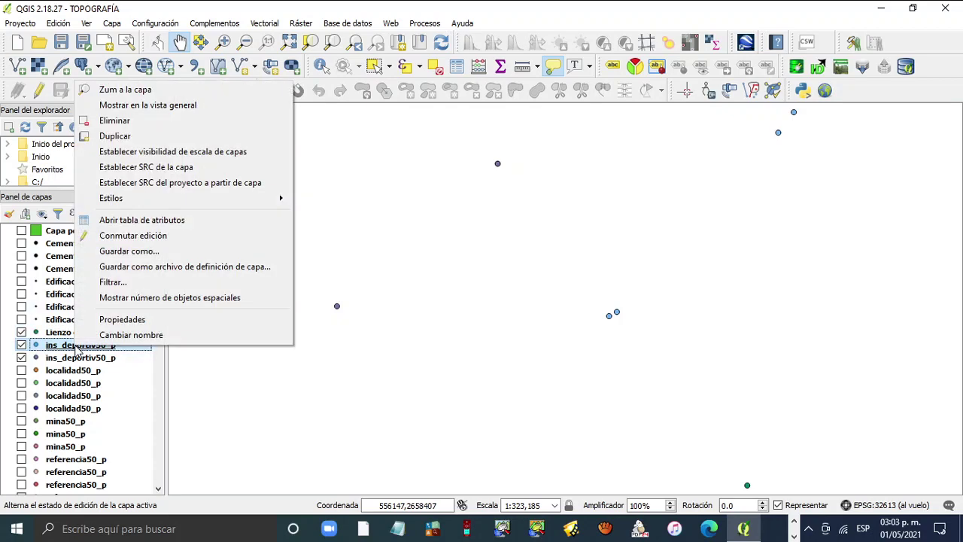
click(143, 220)
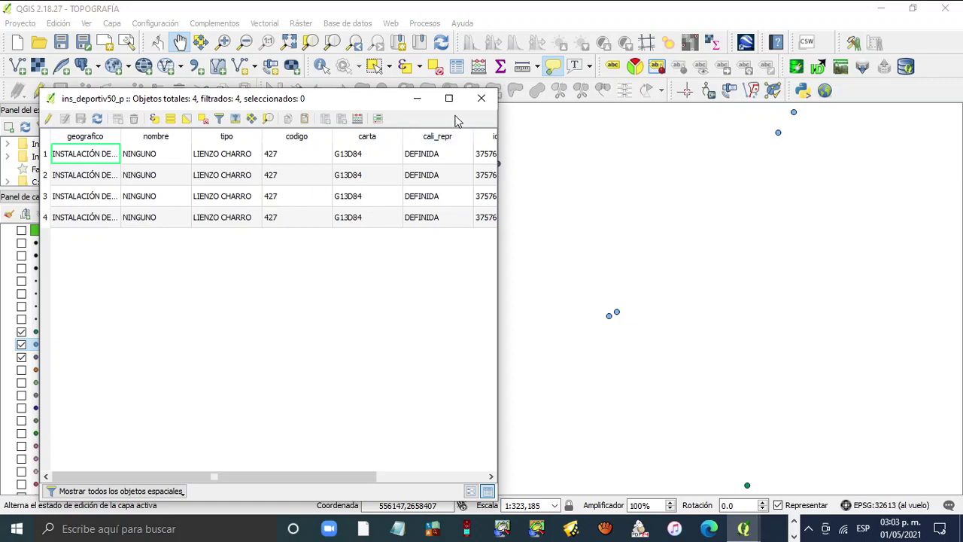
click(481, 99)
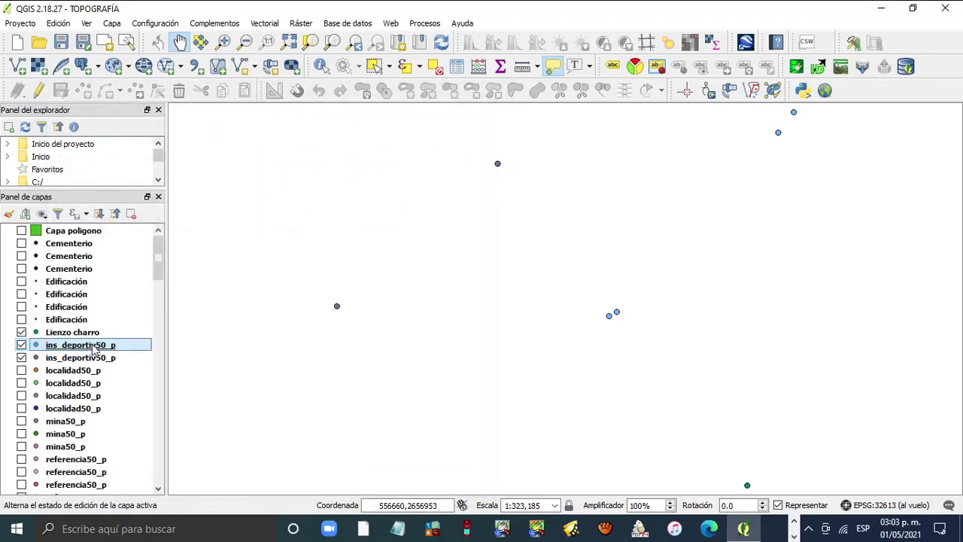
right_click(93, 345)
click(181, 320)
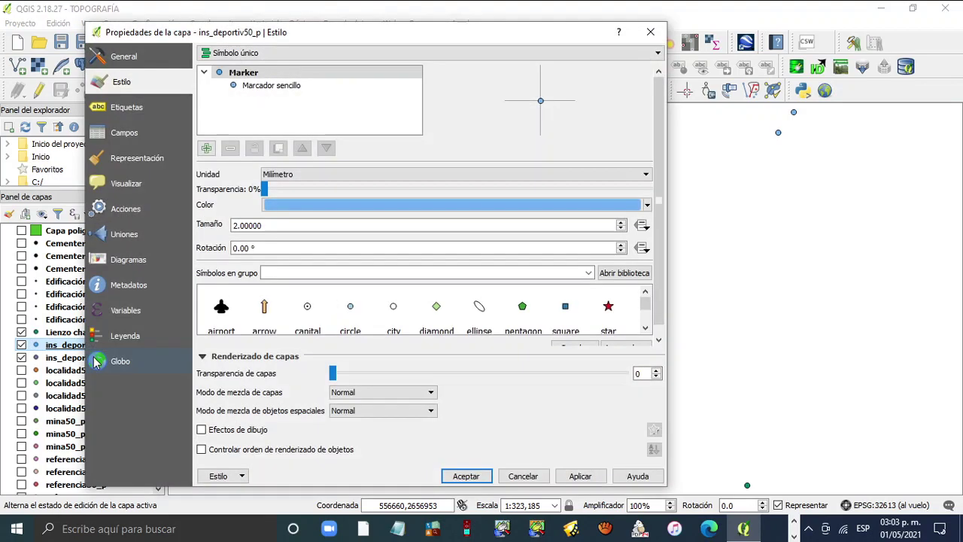
click(650, 32)
click(100, 369)
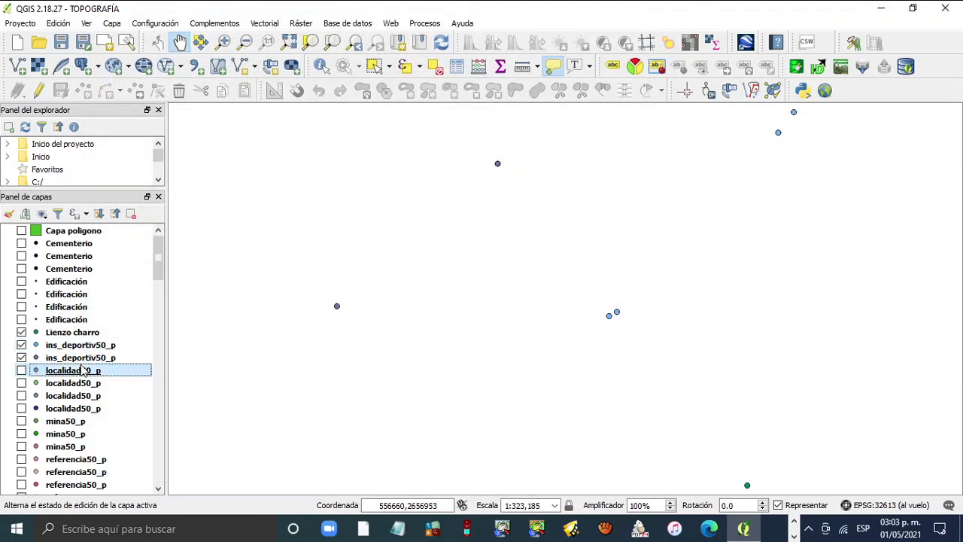
- Rename the second sports installation layer, directly below Lienzo charro, as Lienzo charro
click(88, 346)
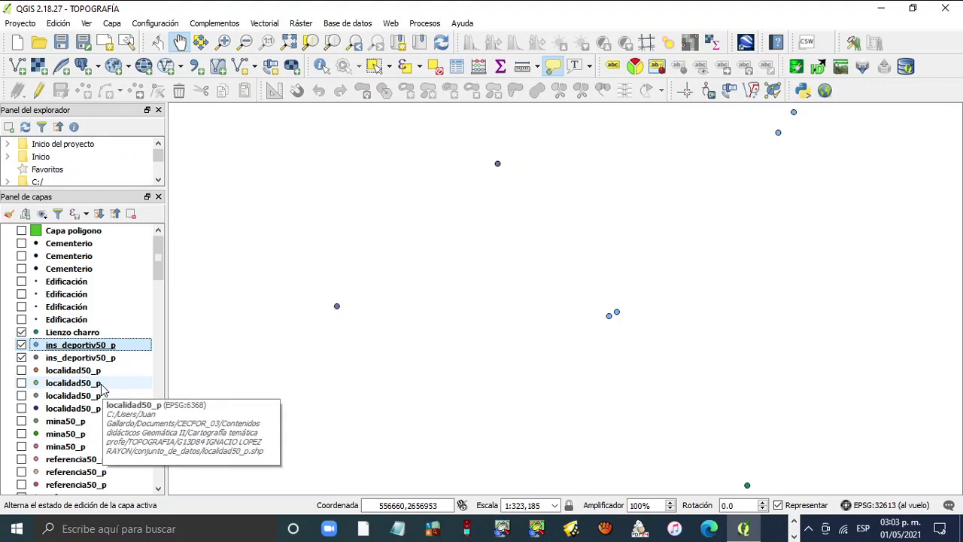
key(F2)
key(Left)
key(Left)
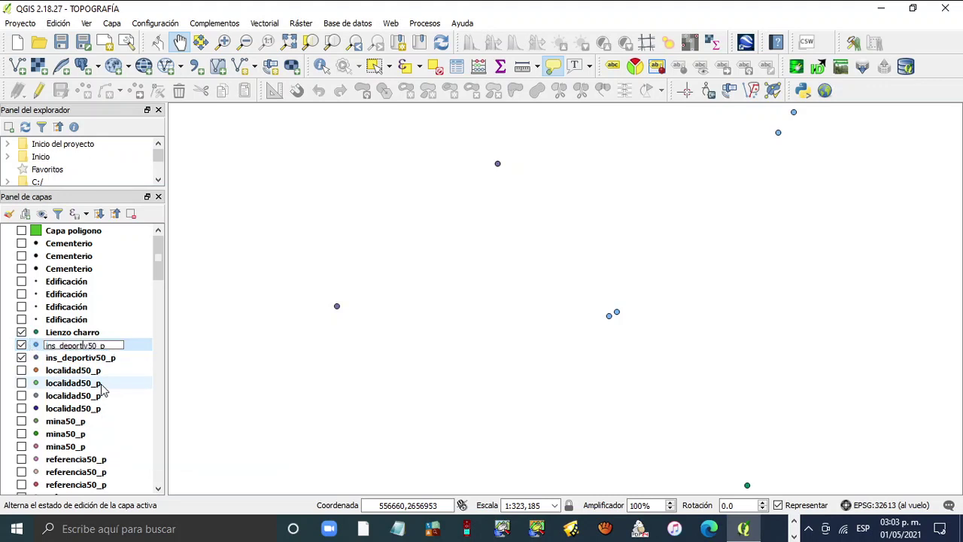
key(Left)
key(Left)
key(Left)
key(Left)
key(Left)
key(Left)
key(Left)
key(Home)
text(Lienzo charro)
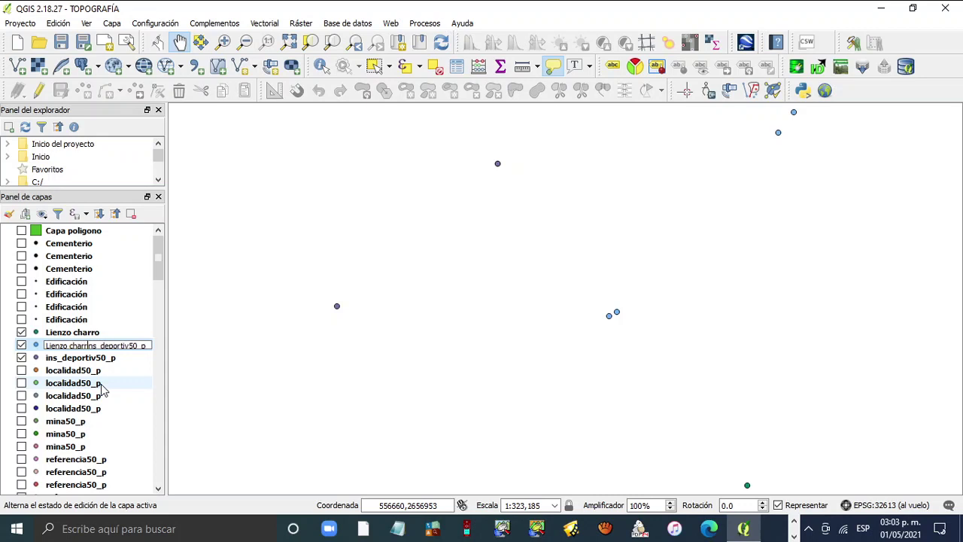
key(Delete)
key(Delete)
key(Delete)
key(Delete)
key(Delete)
key(Delete)
key(Delete)
key(Delete)
key(Delete)
key(Delete)
key(Delete)
key(Delete)
key(Delete)
key(Delete)
key(Delete)
key(Delete)
key(Return)
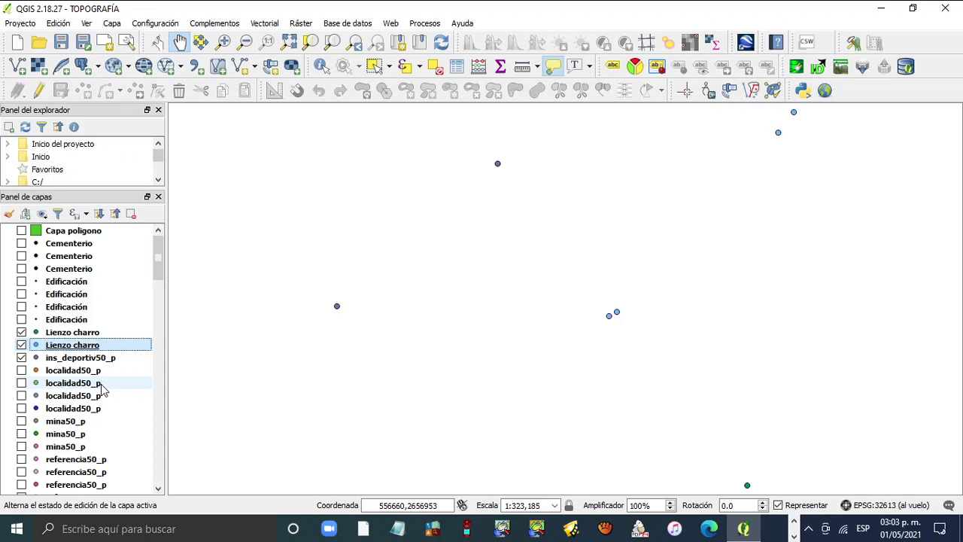
- Inspect the installation types in the attribute table of the remaining ins_deportiv50_p layer
click(93, 359)
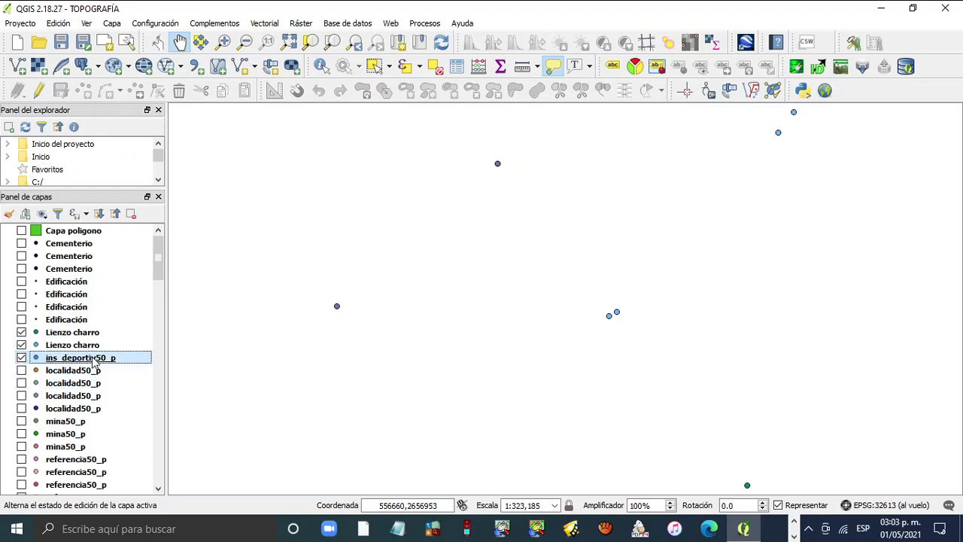
right_click(93, 359)
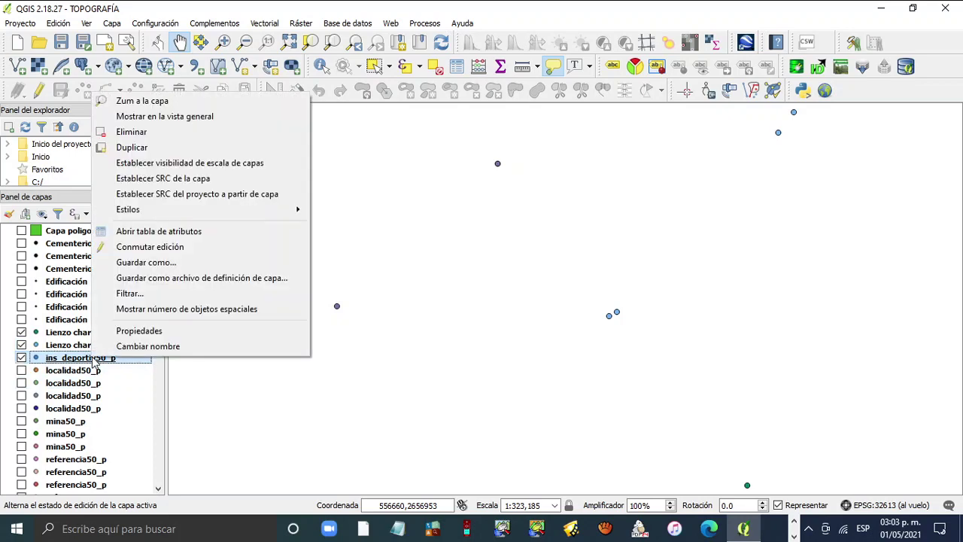
click(185, 232)
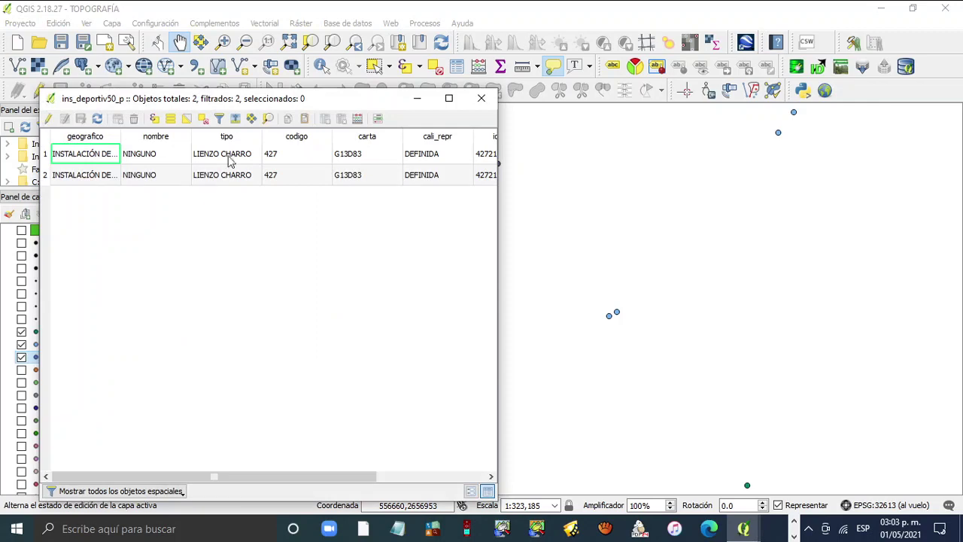
click(481, 98)
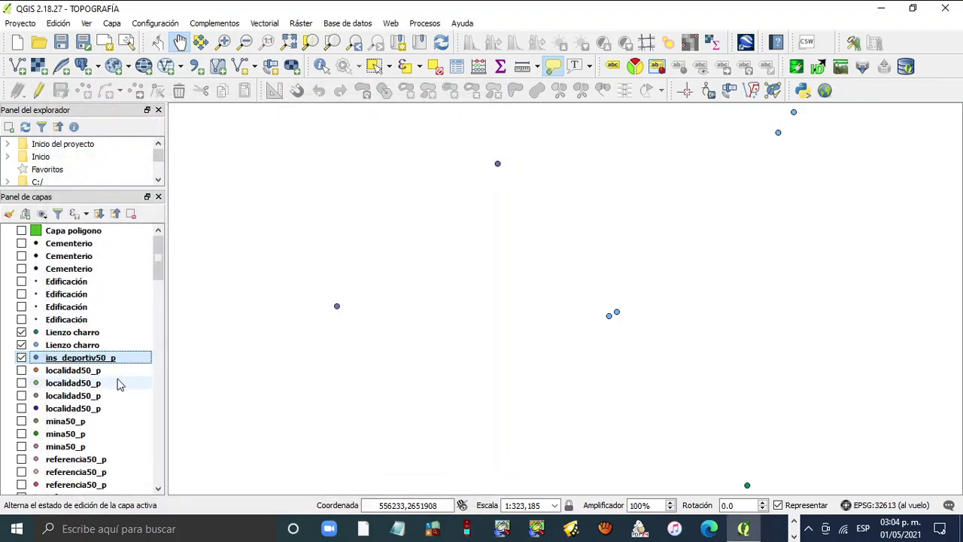
- Open the layer properties of the remaining ins_deportiv50_p layer
click(79, 371)
click(81, 360)
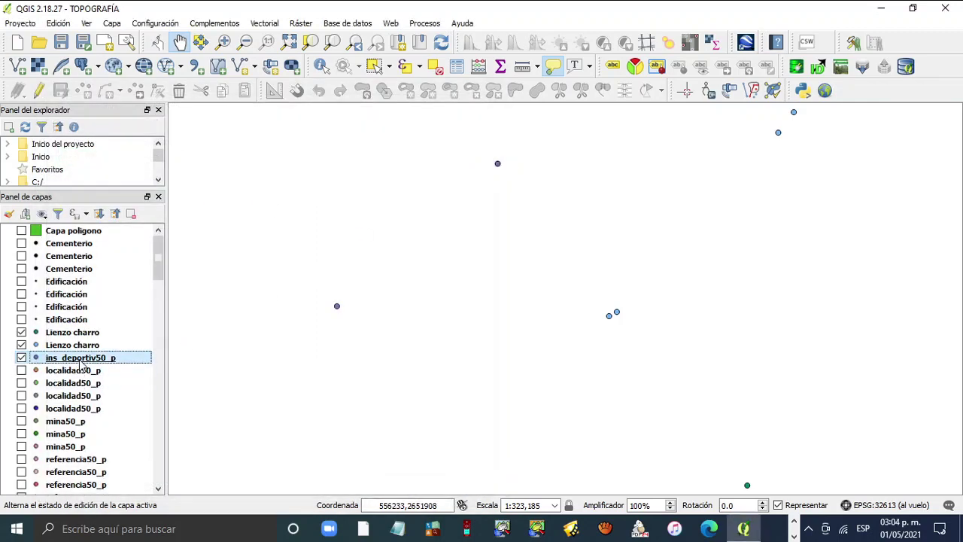
right_click(80, 359)
click(159, 338)
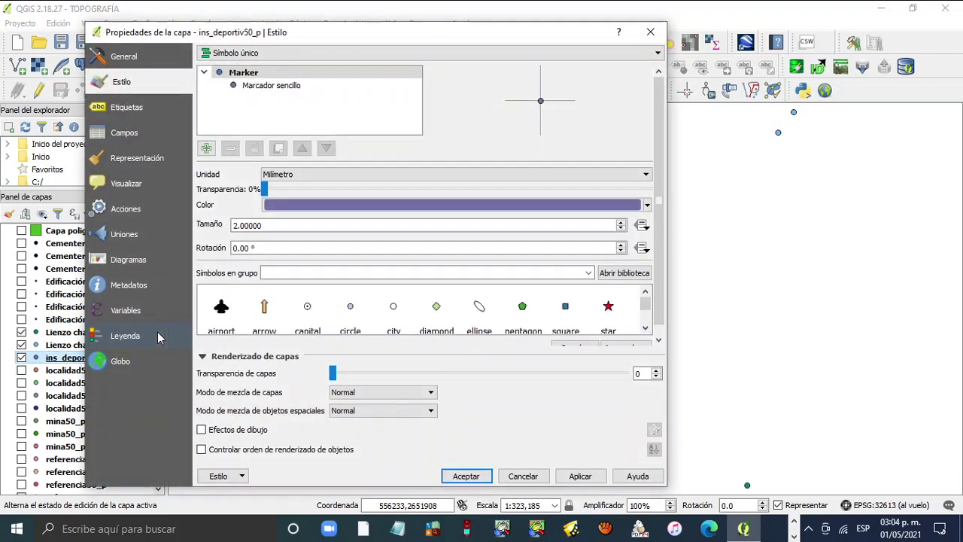
- Close the layer properties and rename the ins_deportiv50_p layer as Lienzo charro
click(649, 33)
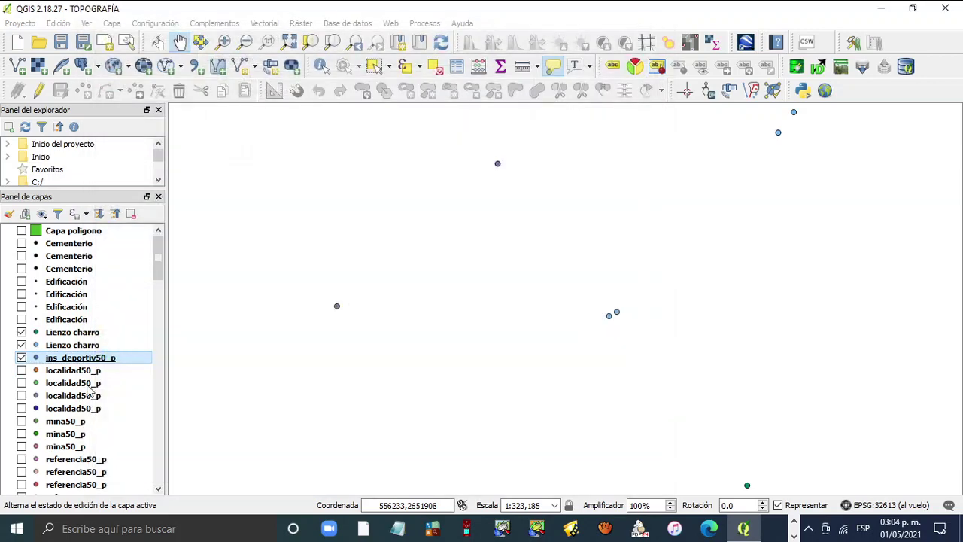
click(81, 371)
click(88, 360)
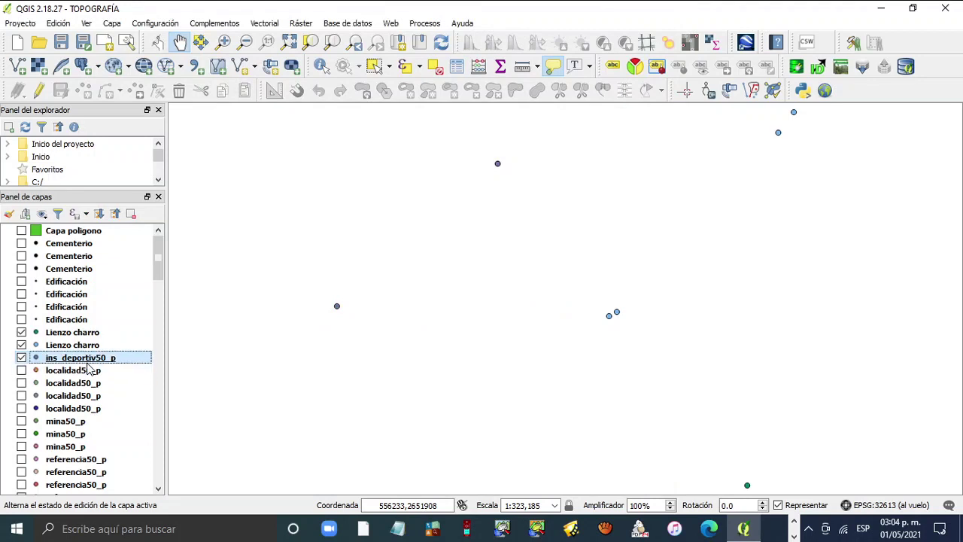
click(87, 361)
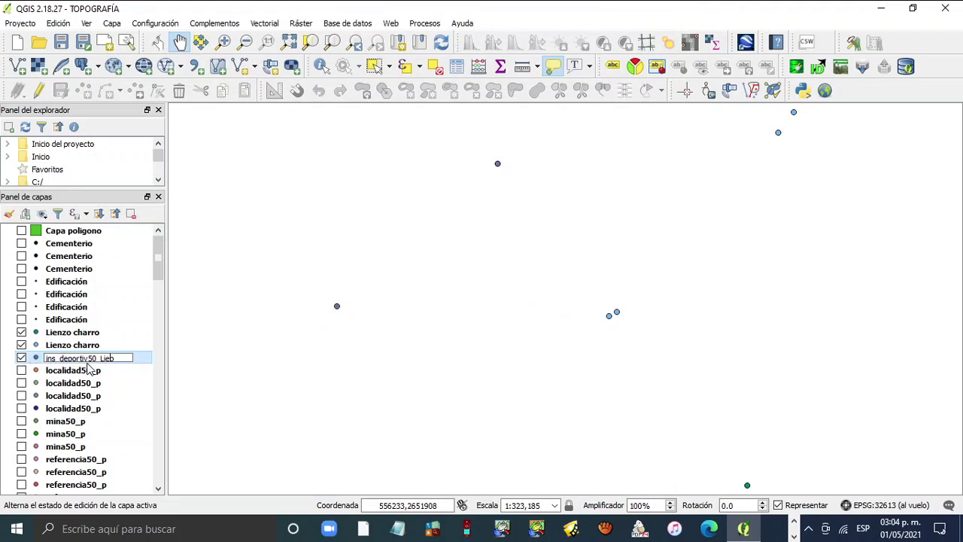
text(Lienzo charro)
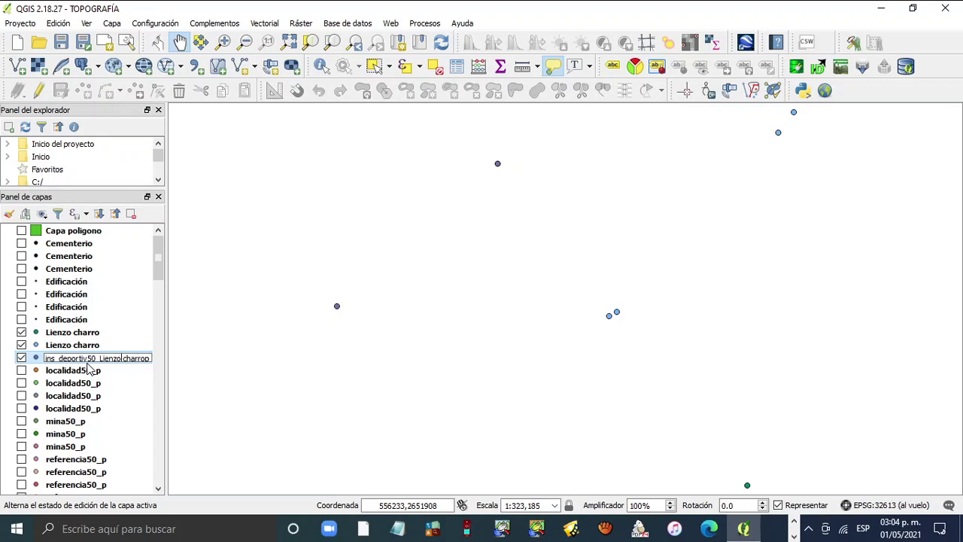
key(Home)
key(Delete)
key(Delete)
key(Delete)
key(Delete)
key(Delete)
key(Delete)
key(Delete)
key(Delete)
key(Delete)
key(Delete)
key(Delete)
key(Delete)
key(Delete)
key(Delete)
key(Delete)
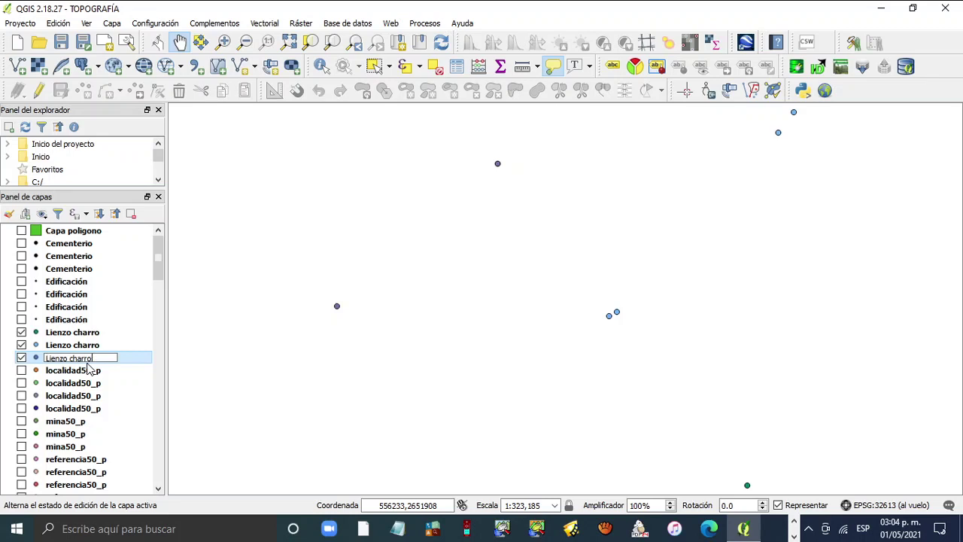
key(Return)
- Apply the ellipse marker symbol to the first Lienzo charro layer
click(258, 383)
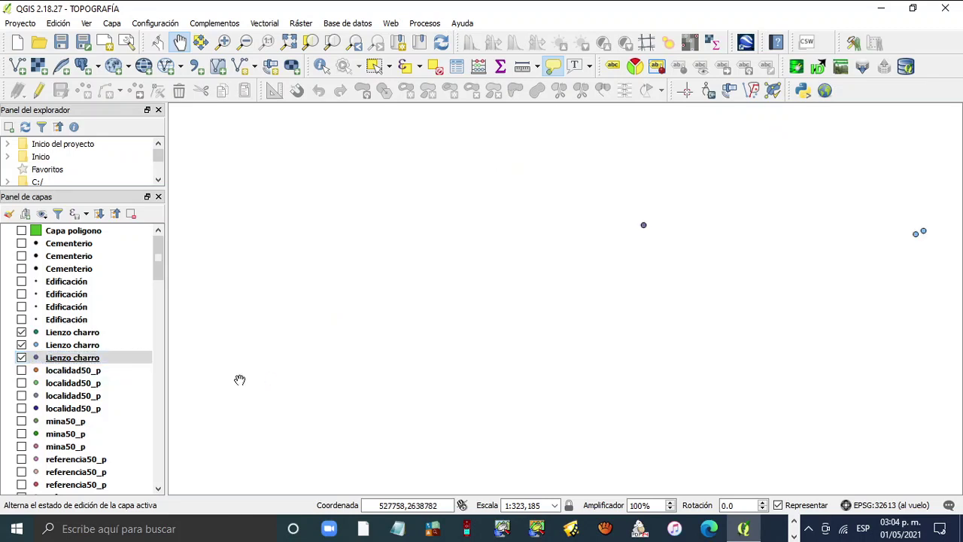
click(289, 42)
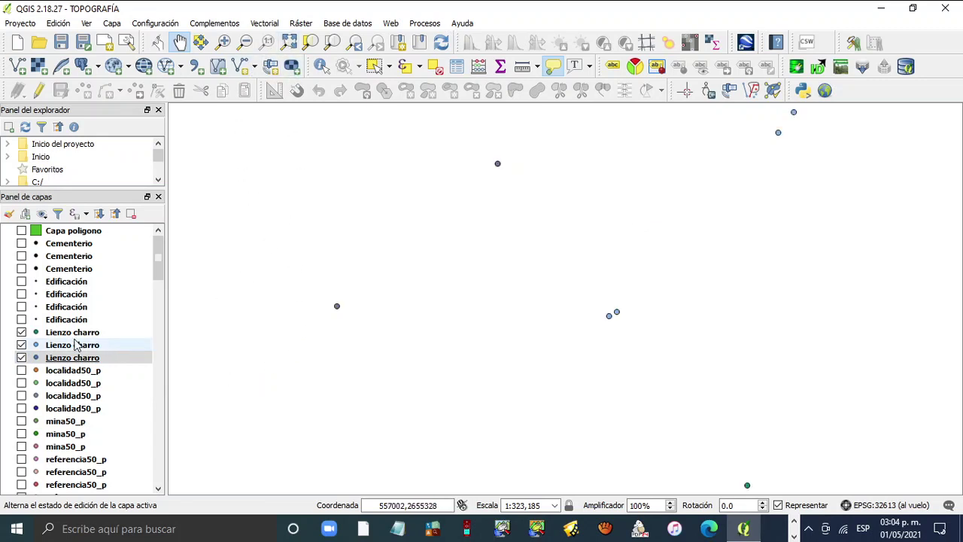
right_click(73, 333)
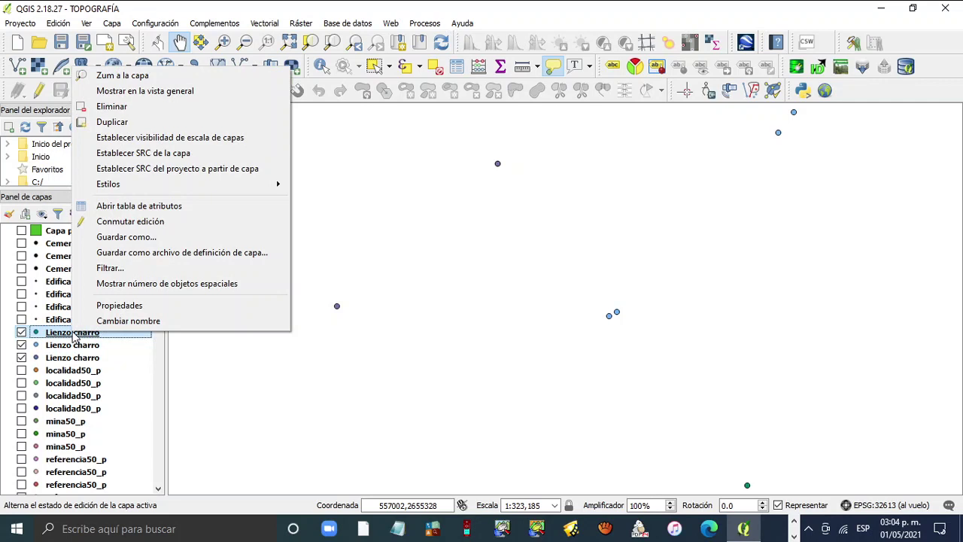
click(146, 307)
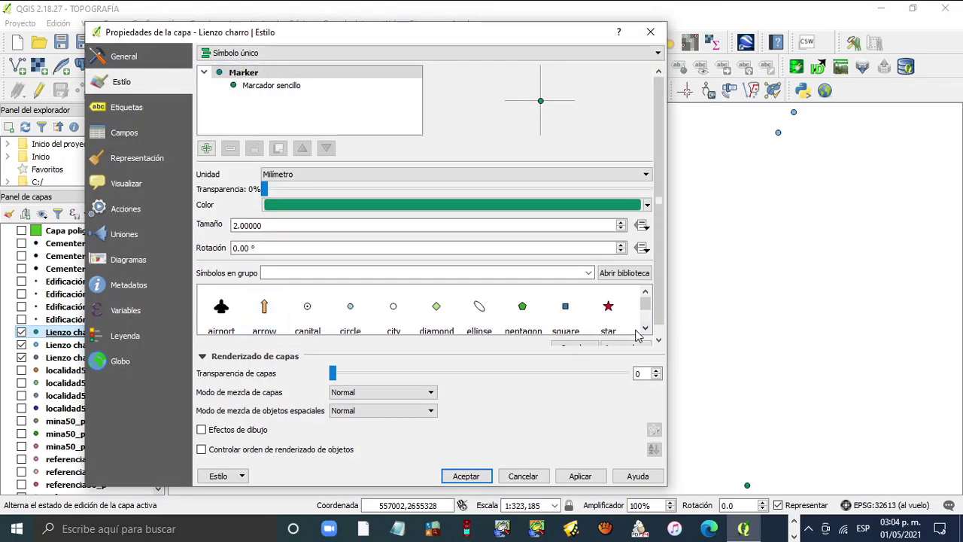
click(644, 330)
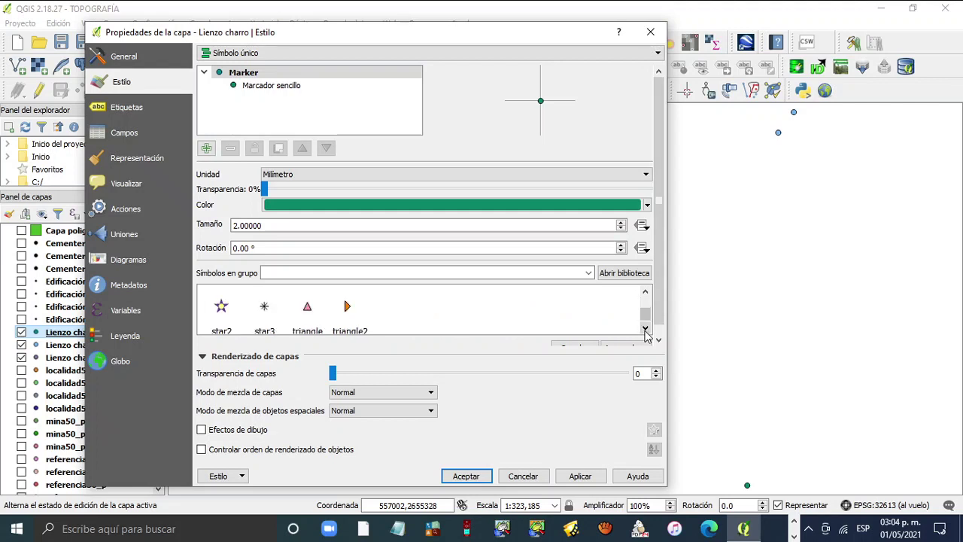
click(645, 293)
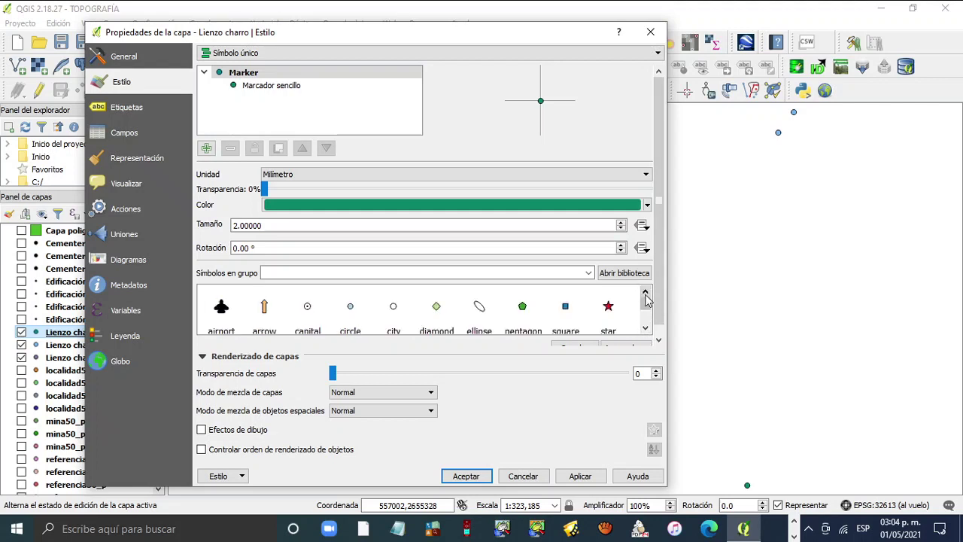
click(480, 309)
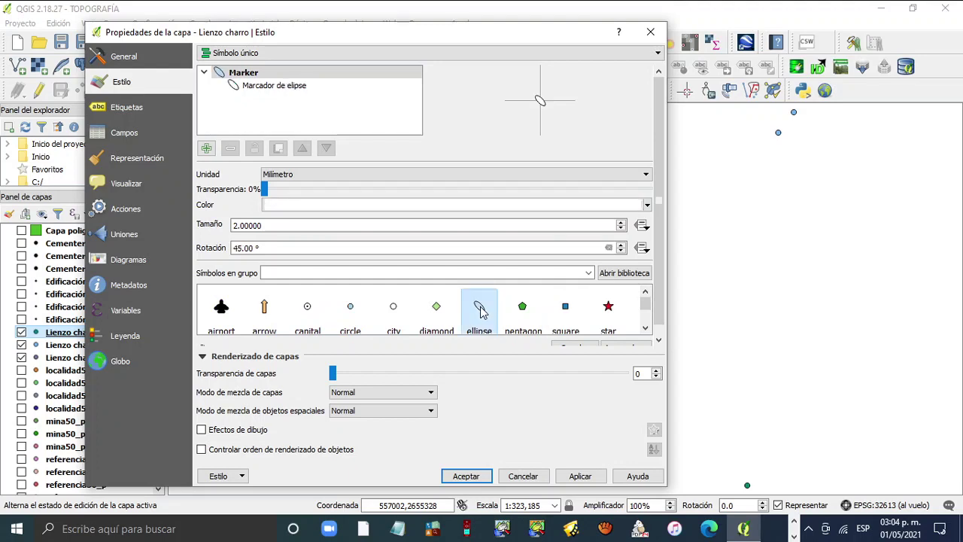
click(580, 476)
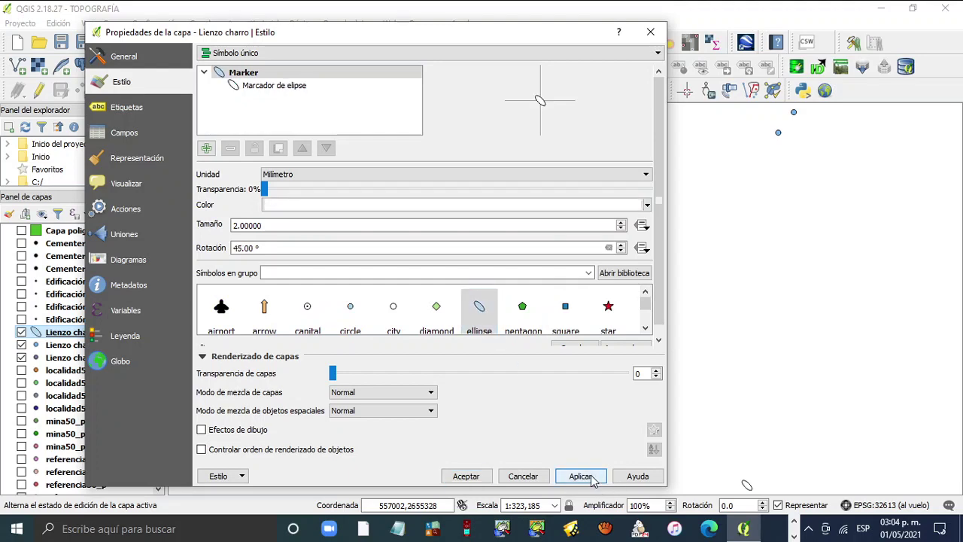
click(479, 482)
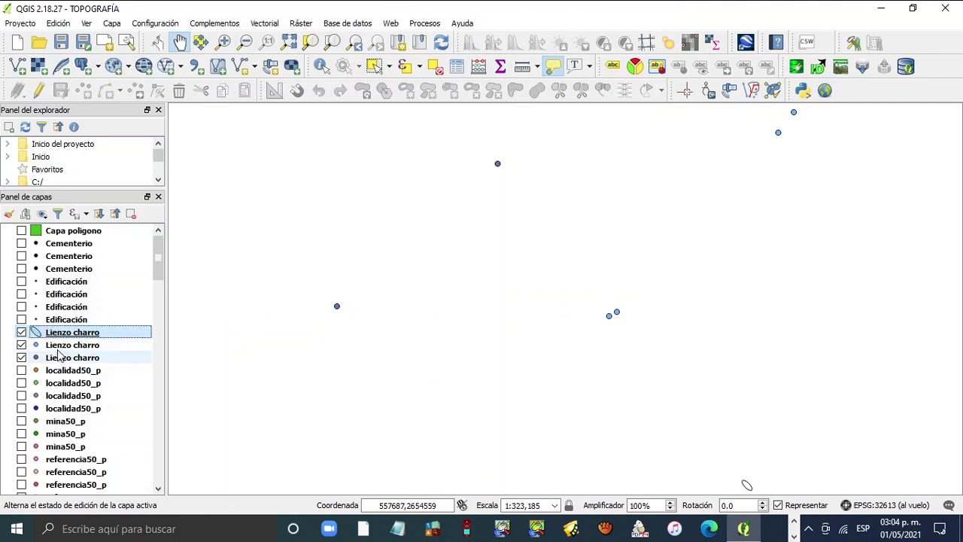
- Apply the ellipse marker symbol to the second Lienzo charro layer
right_click(65, 346)
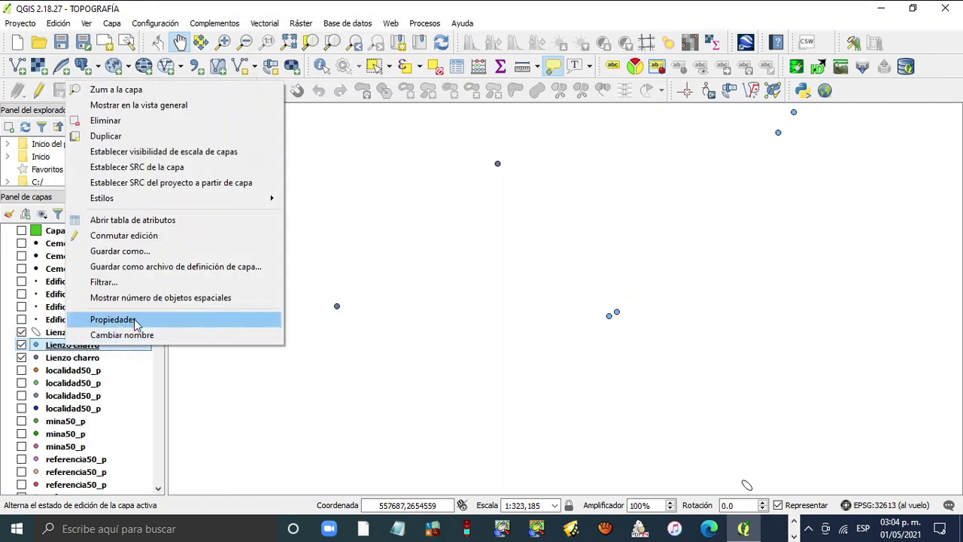
click(136, 320)
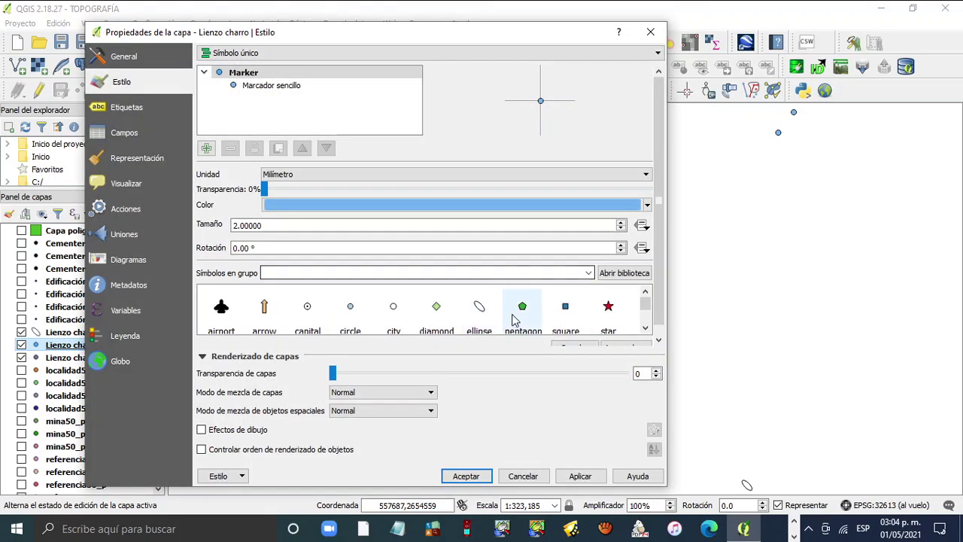
click(479, 308)
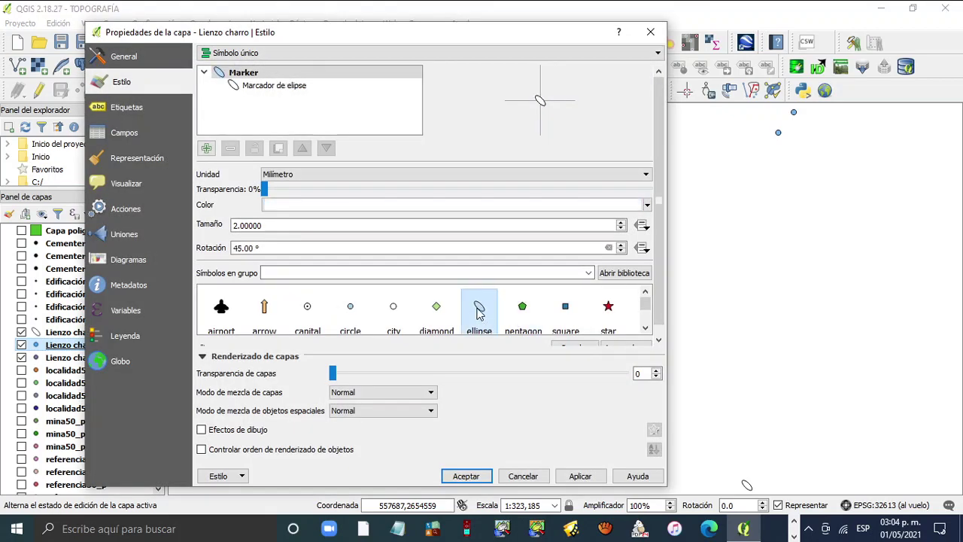
click(580, 476)
click(466, 475)
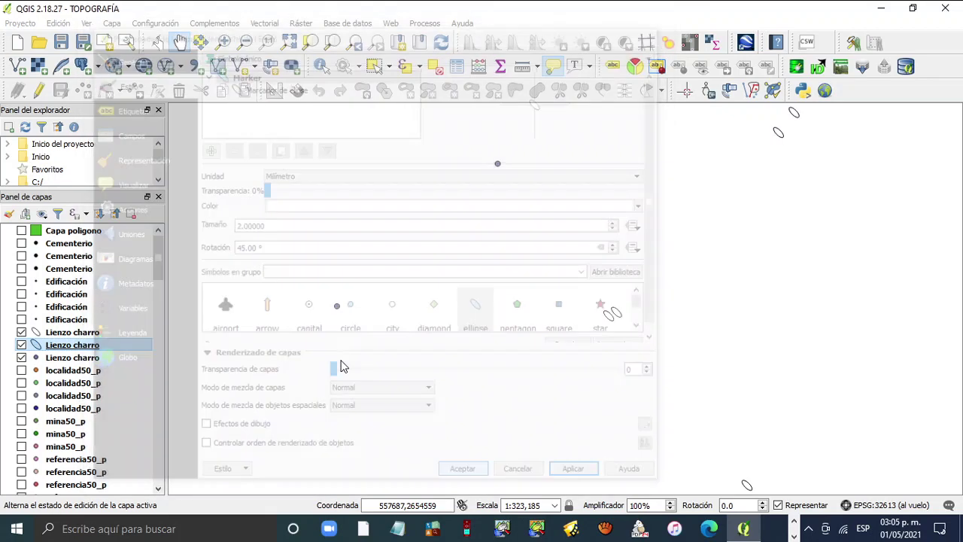
- Apply the ellipse marker symbol to the third Lienzo charro layer
click(70, 359)
right_click(70, 363)
click(151, 337)
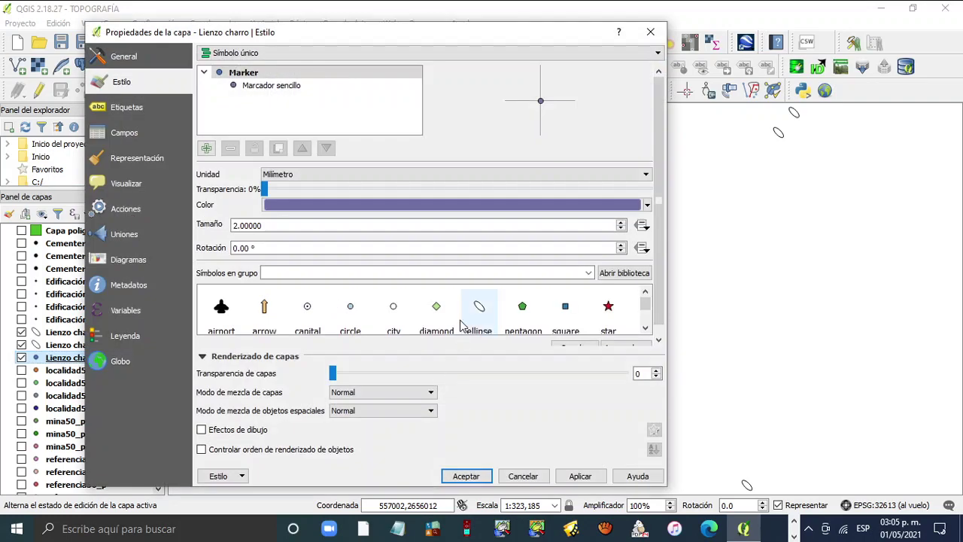
click(479, 308)
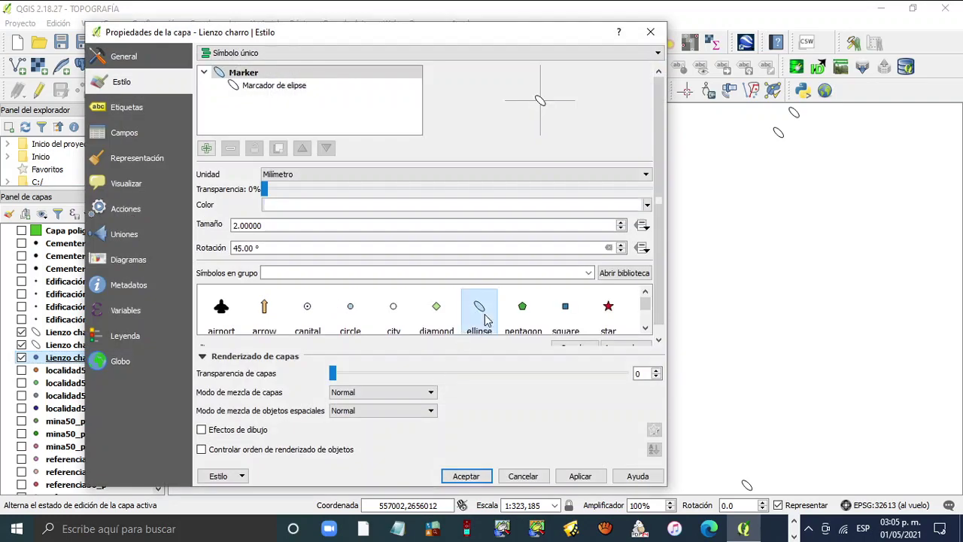
click(580, 475)
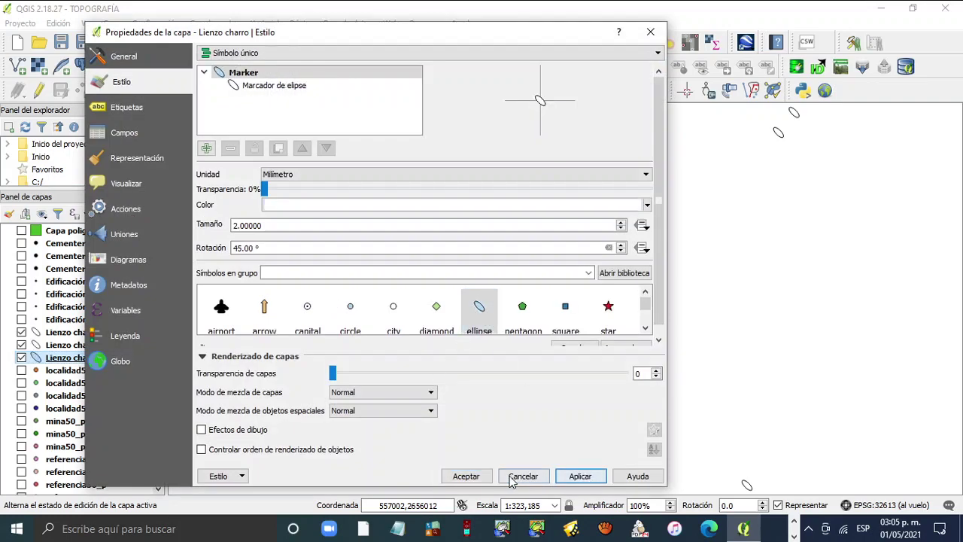
click(465, 475)
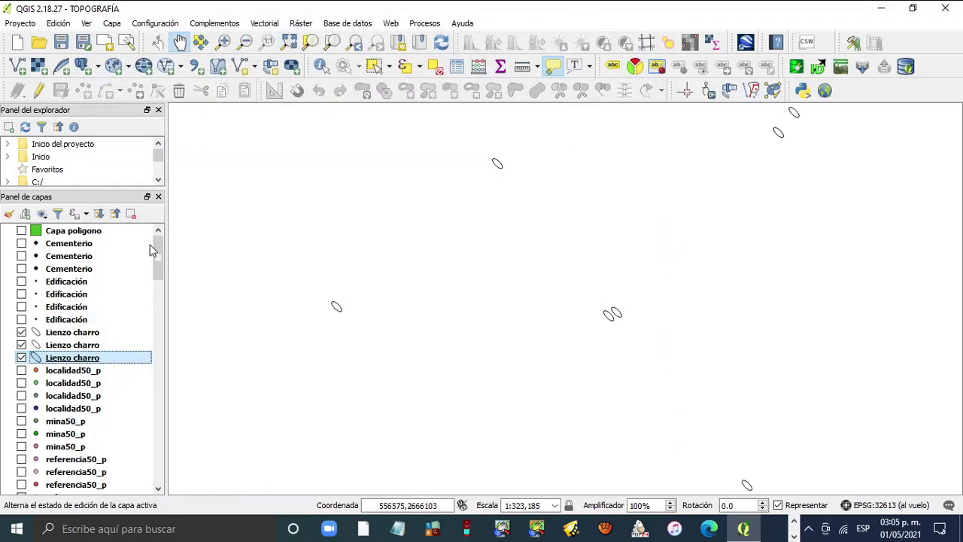
- Make the Capa poligono layer visible to compare it with the Lienzo charro points
click(21, 231)
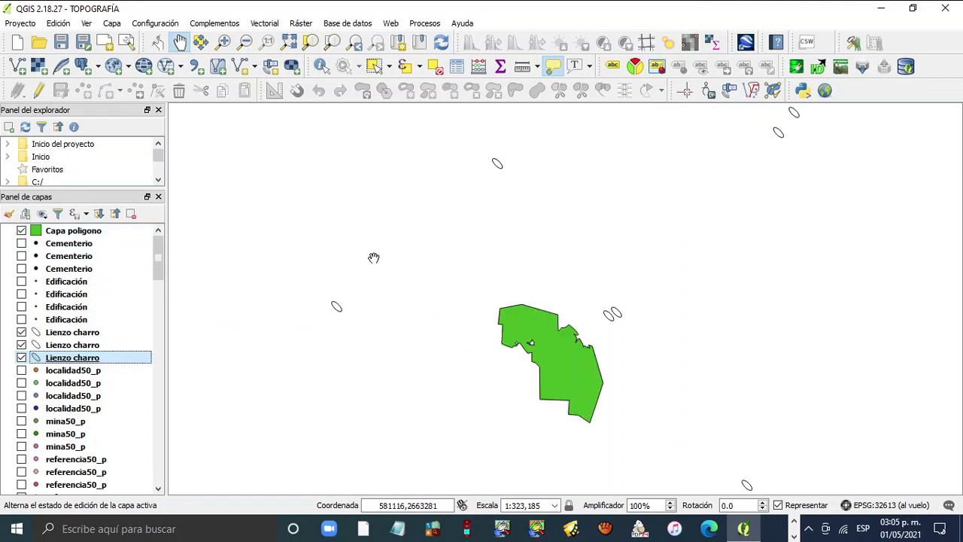
scroll(372, 258, up, 1)
scroll(374, 258, down, 2)
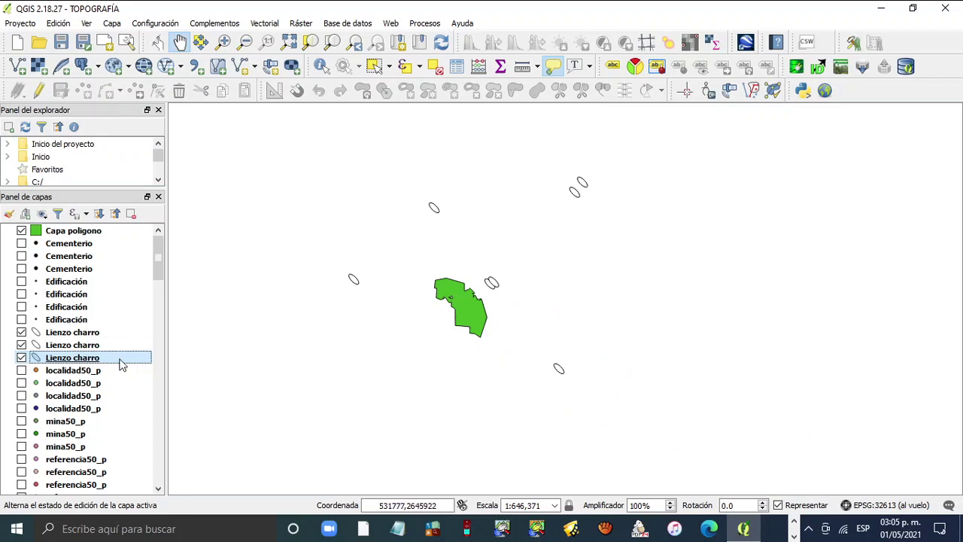
- Display the last two Área agrícola layers on the map and hide them again
drag(160, 259, 161, 445)
click(21, 395)
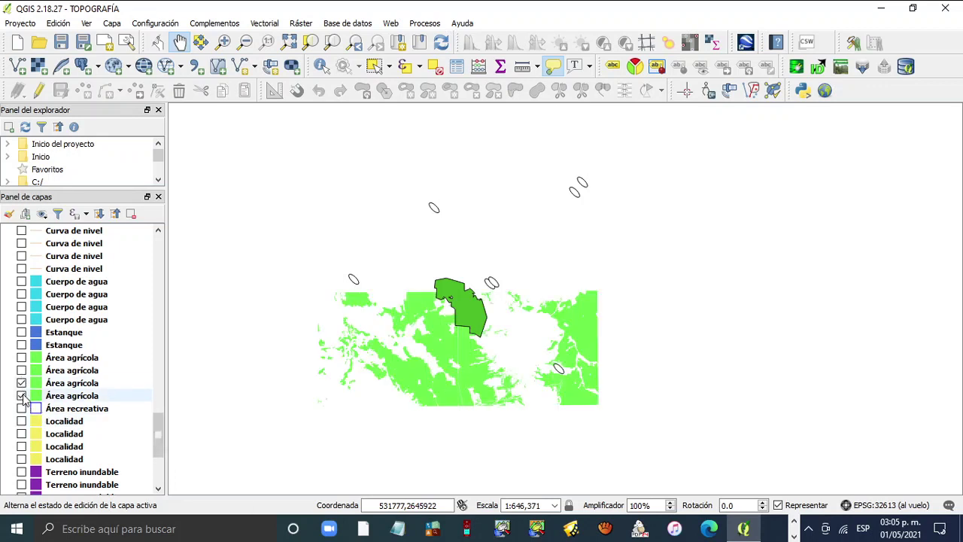
click(21, 395)
drag(160, 445, 170, 266)
- Set the ellipse marker size of the first Lienzo charro layer to 1.0 mm
click(82, 322)
right_click(82, 329)
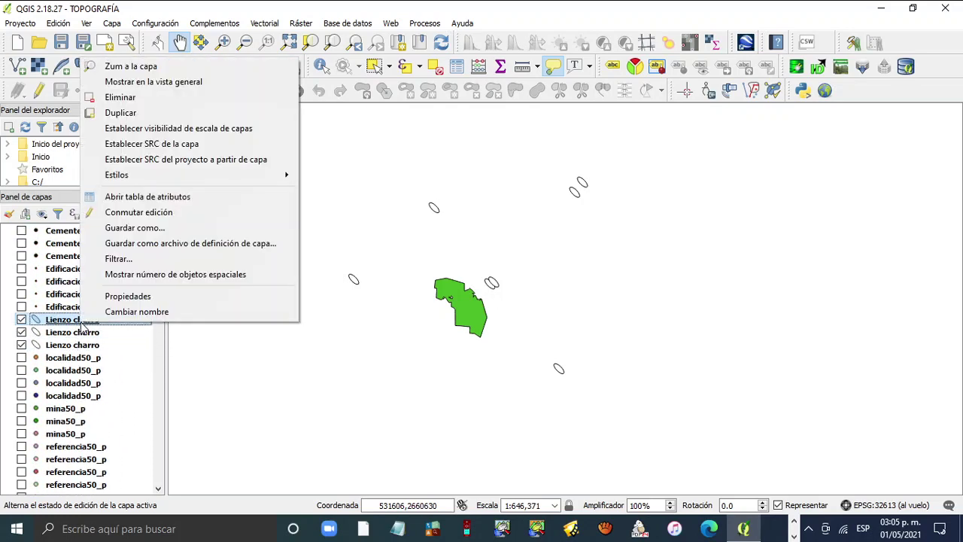
click(174, 297)
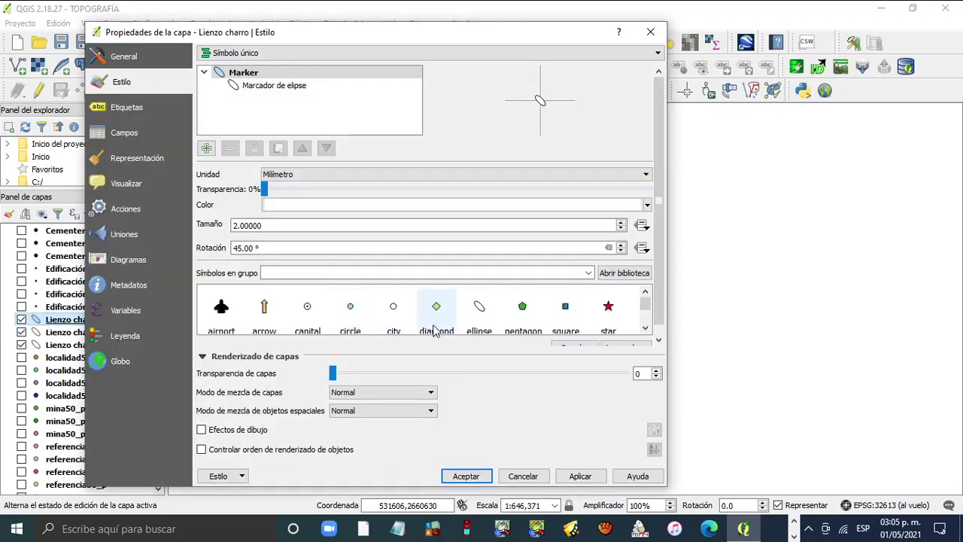
click(621, 228)
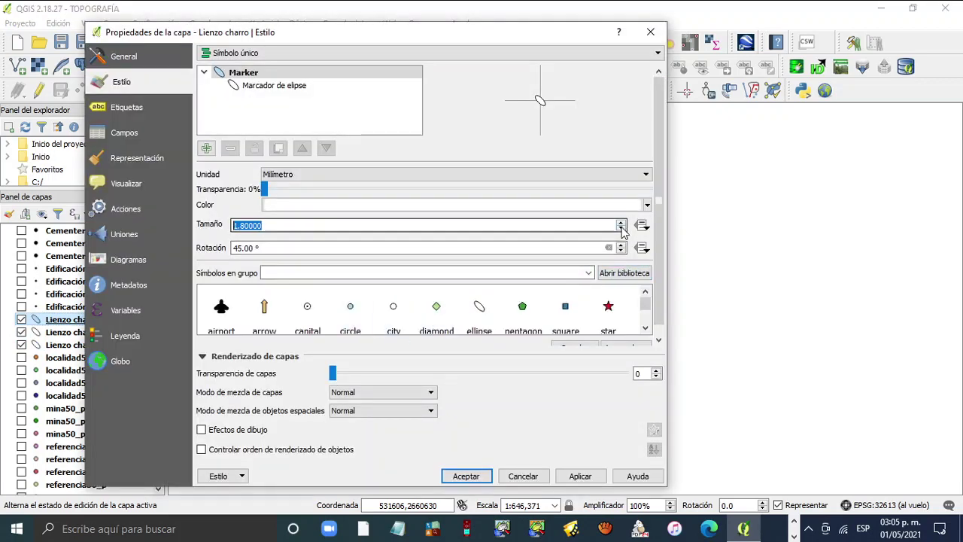
click(580, 475)
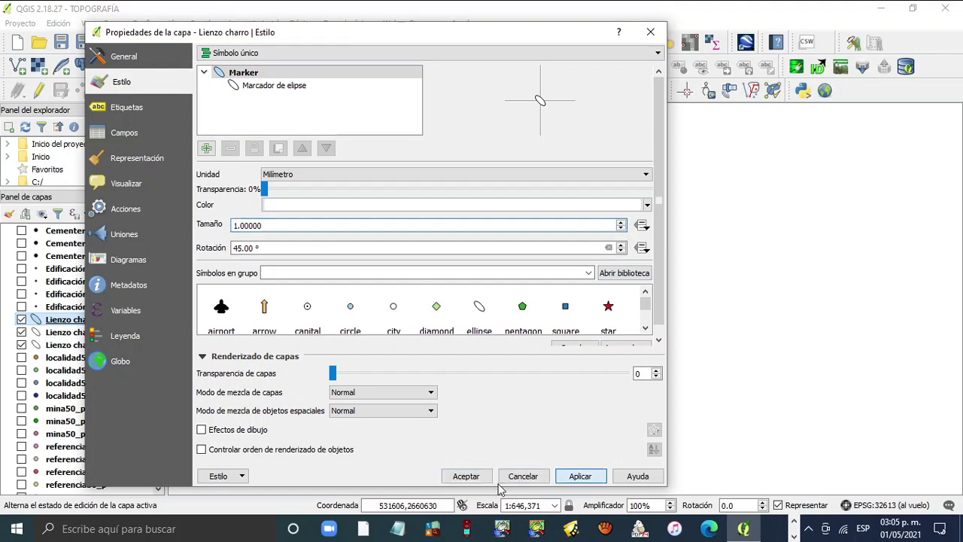
click(476, 478)
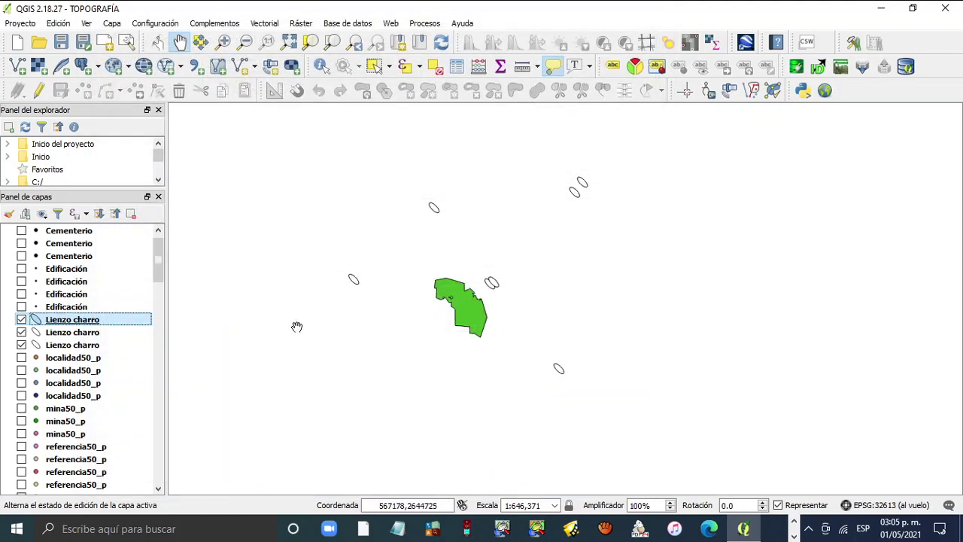
- Set the ellipse marker size of the second Lienzo charro layer to 1.0 mm
click(78, 332)
right_click(79, 331)
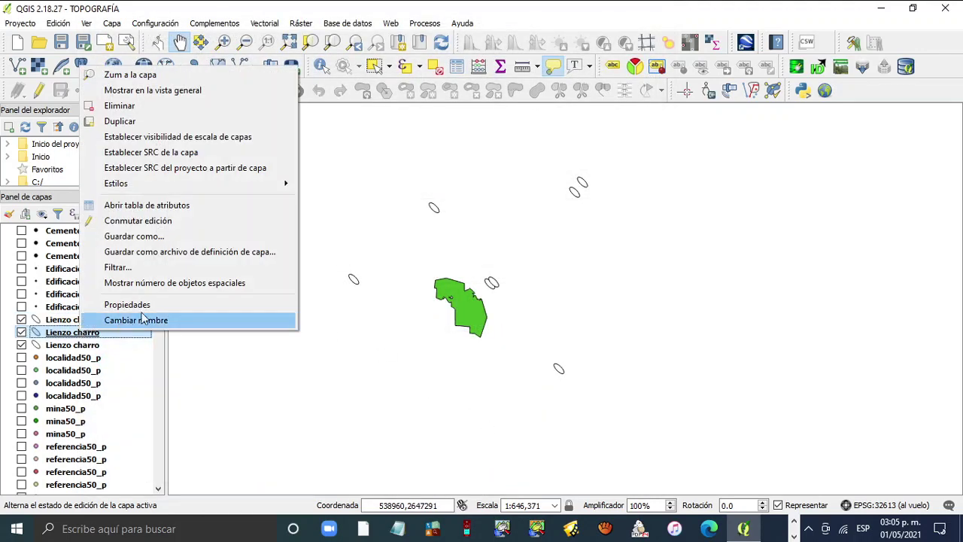
click(154, 307)
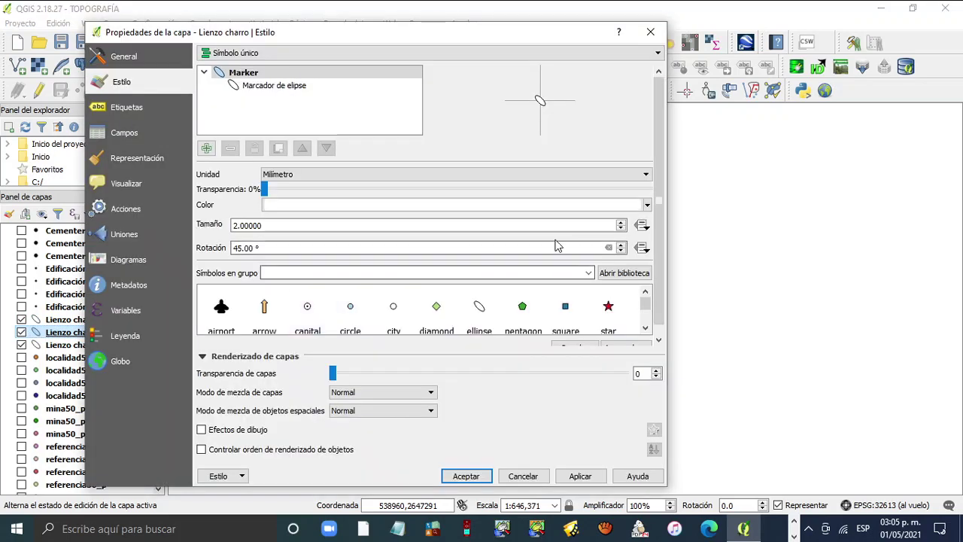
click(620, 228)
click(621, 229)
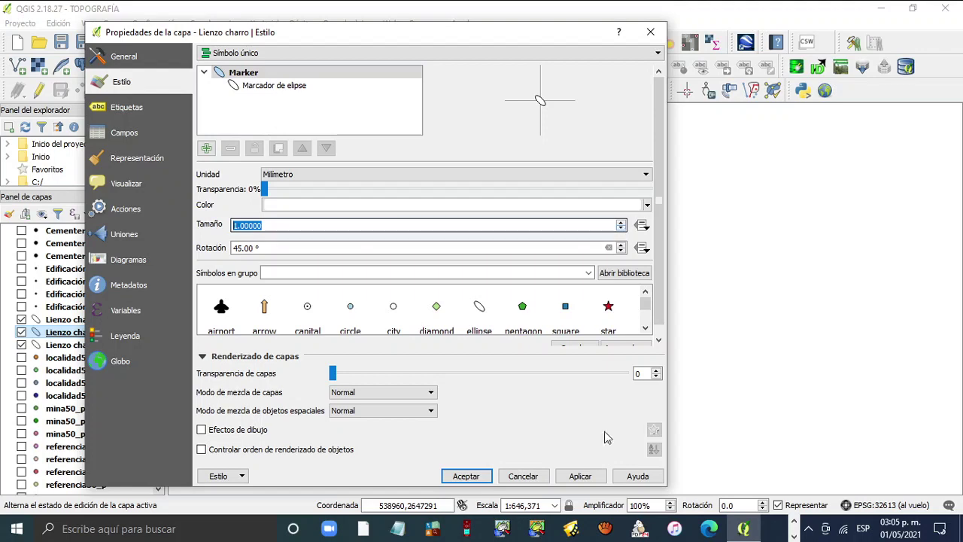
click(580, 476)
click(466, 476)
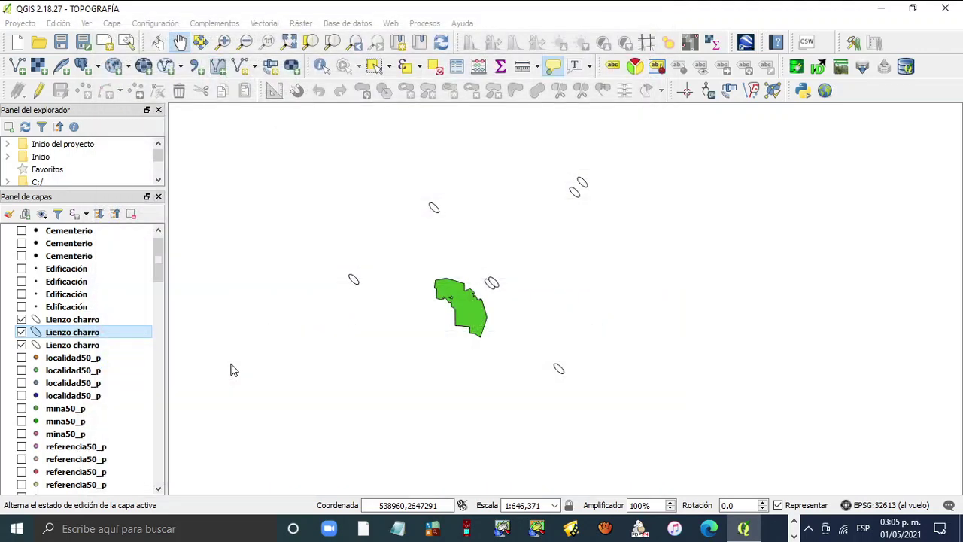
- Set the ellipse marker size of the third Lienzo charro layer to 1.0 mm
right_click(86, 346)
click(160, 320)
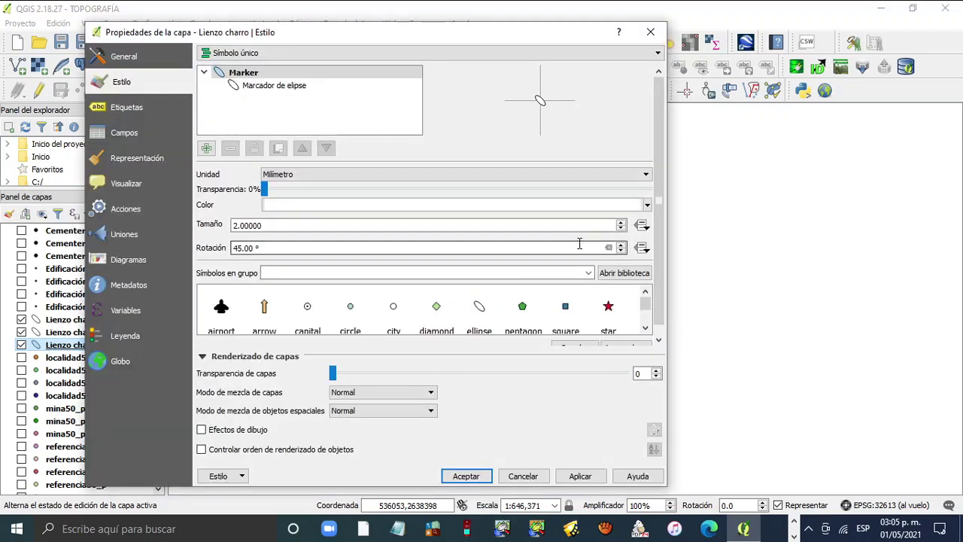
click(620, 225)
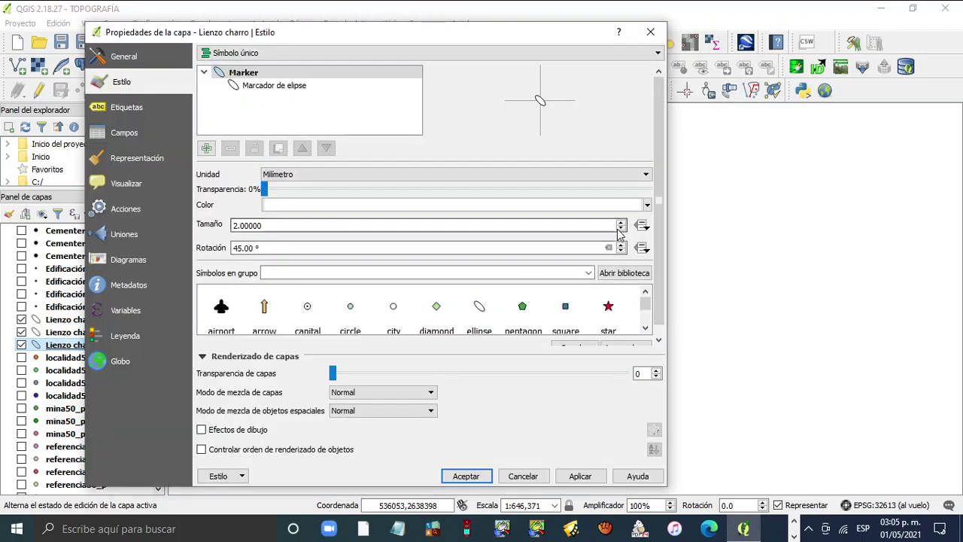
click(619, 229)
click(620, 229)
click(620, 229)
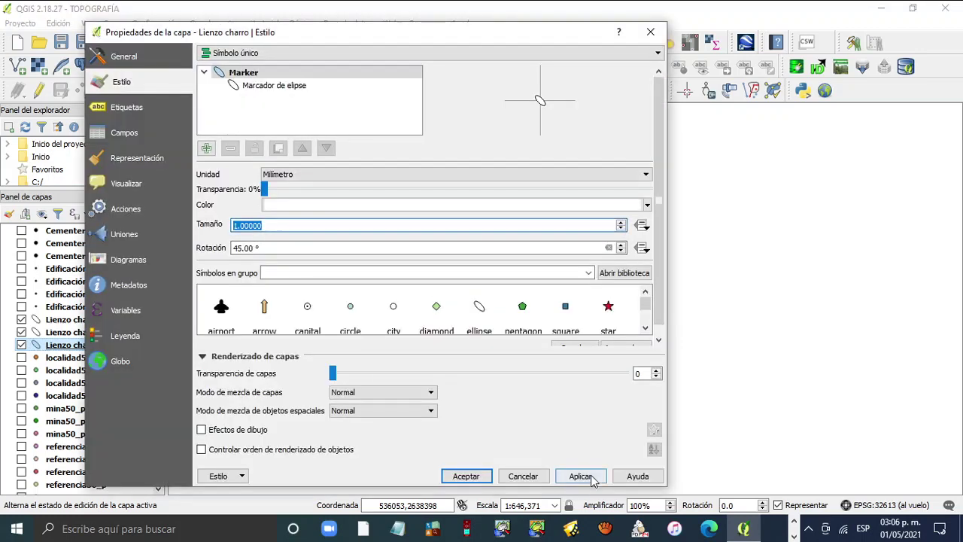
click(580, 476)
click(476, 478)
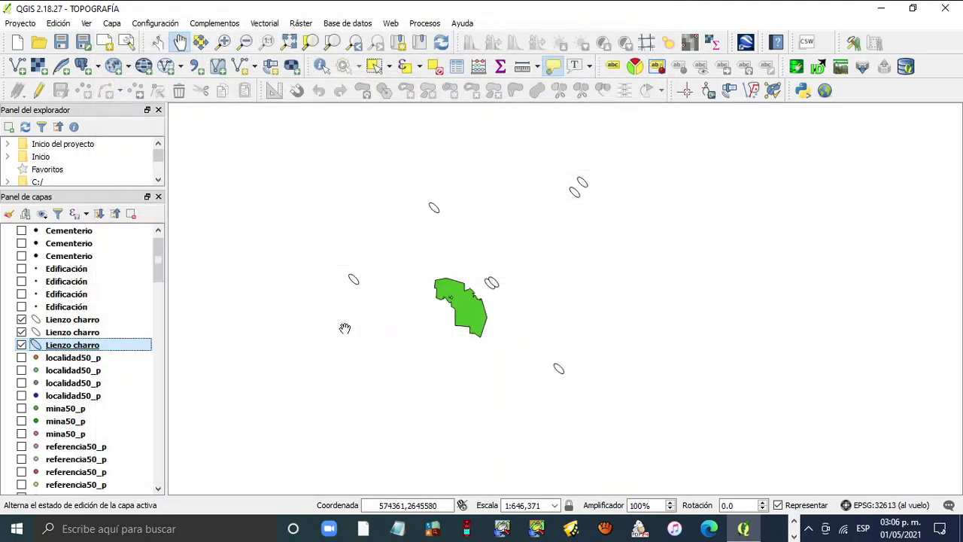
- Display all four Área agrícola layers on the map to compare them with the Lienzo charro points, and hide them again
drag(154, 248, 155, 437)
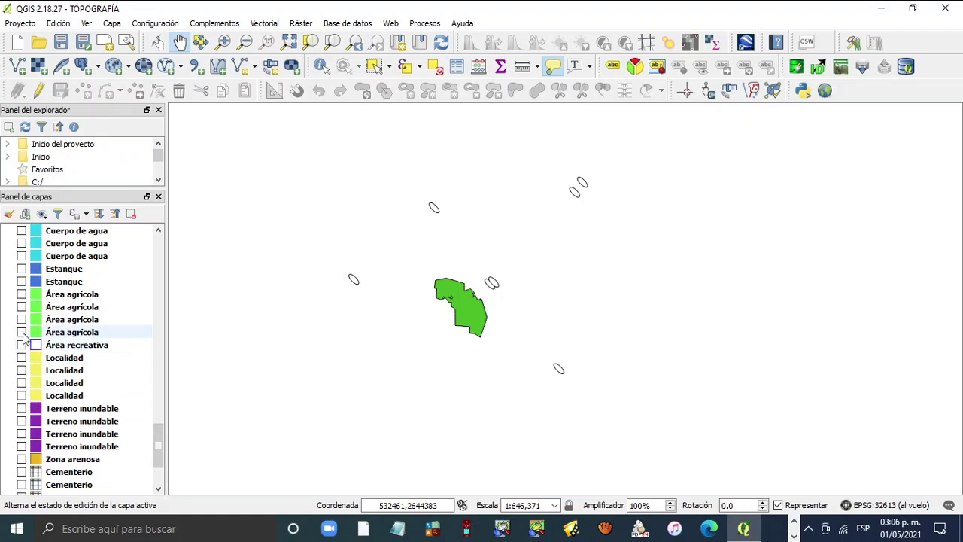
click(22, 331)
click(21, 319)
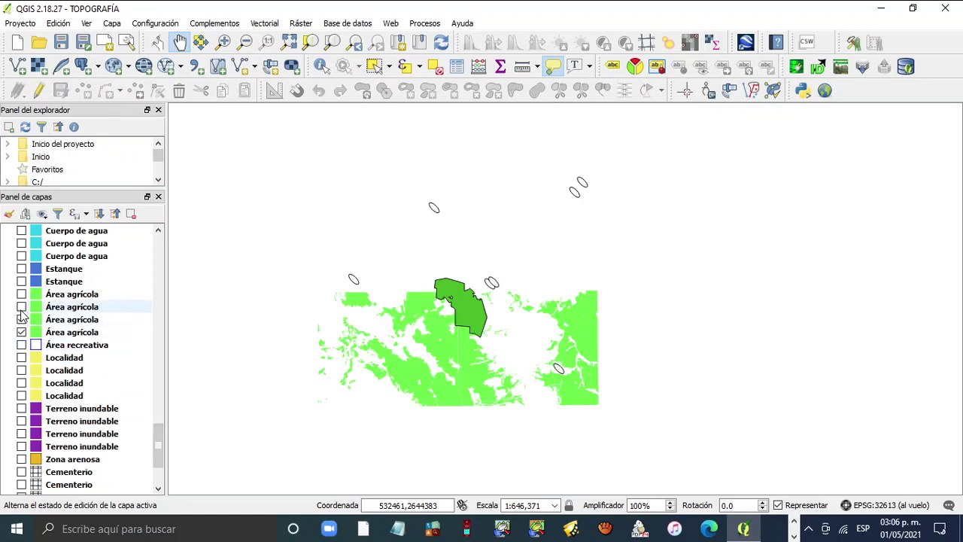
click(22, 307)
click(22, 294)
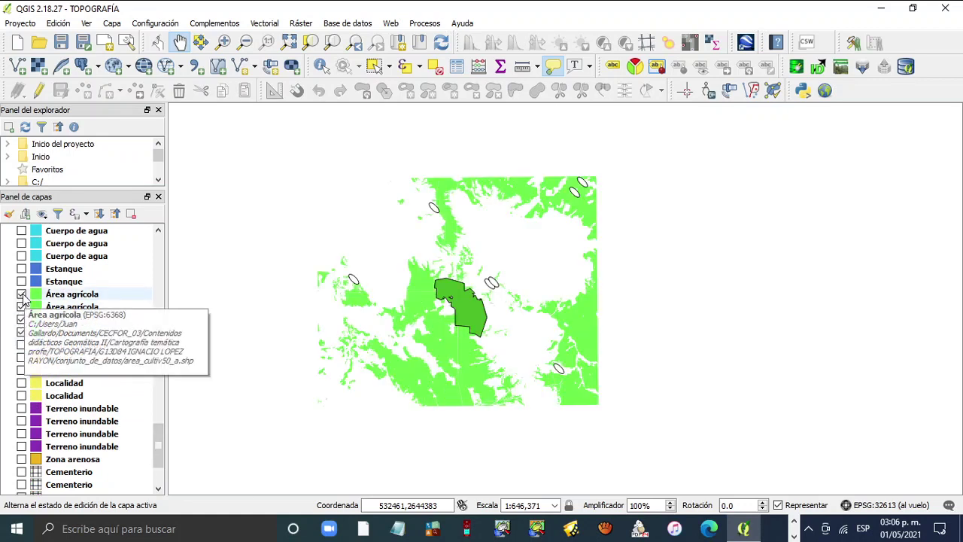
click(21, 294)
click(21, 307)
click(21, 319)
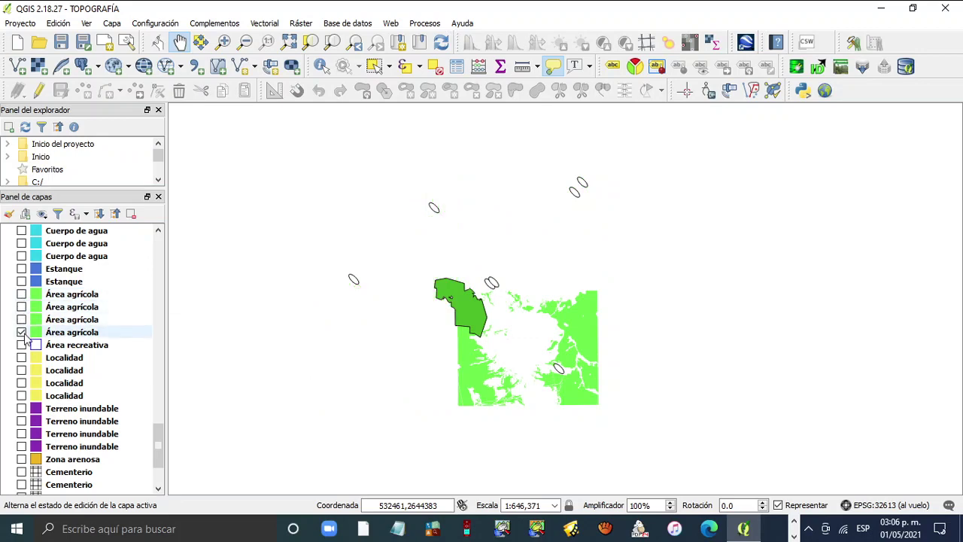
click(21, 332)
- Center the map on the Capa poligono area and set the map scale to 1:110,000
drag(160, 428, 158, 255)
scroll(512, 272, up, 2)
drag(412, 376, 567, 309)
drag(485, 327, 519, 288)
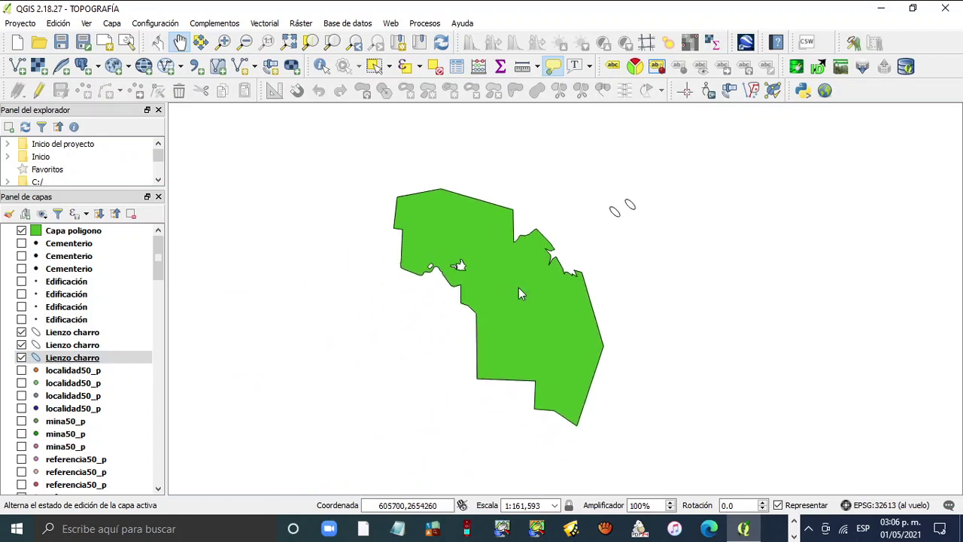
scroll(518, 288, up, 1)
scroll(518, 288, down, 1)
text(000)
key(Delete)
key(Delete)
key(Return)
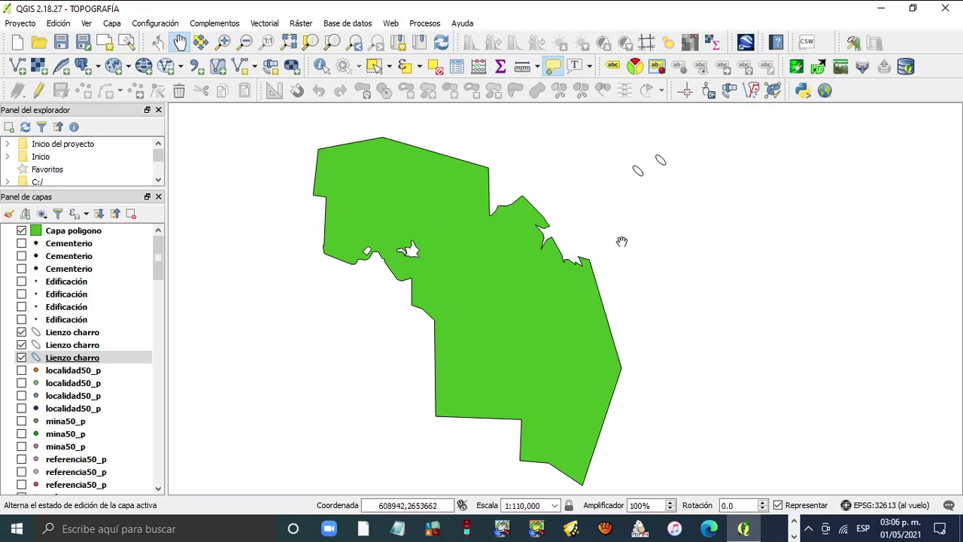
- Make the three Cementerio layers and the four Edificación layers visible on the map
click(21, 243)
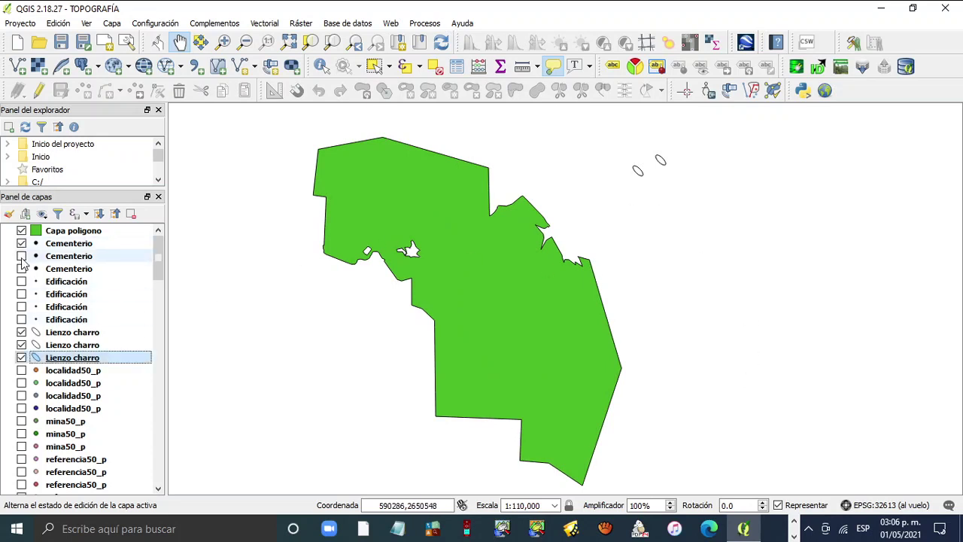
click(21, 255)
click(22, 269)
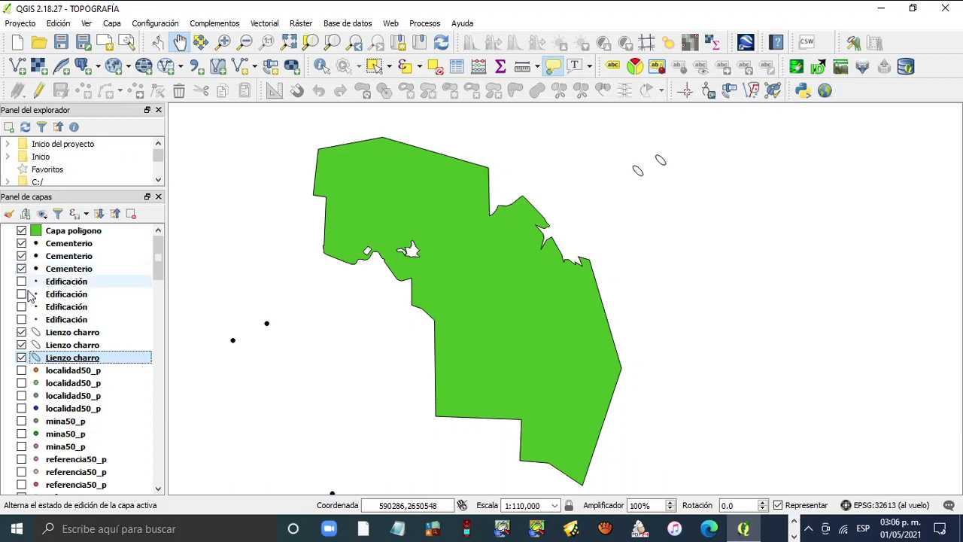
click(21, 281)
click(21, 294)
click(22, 307)
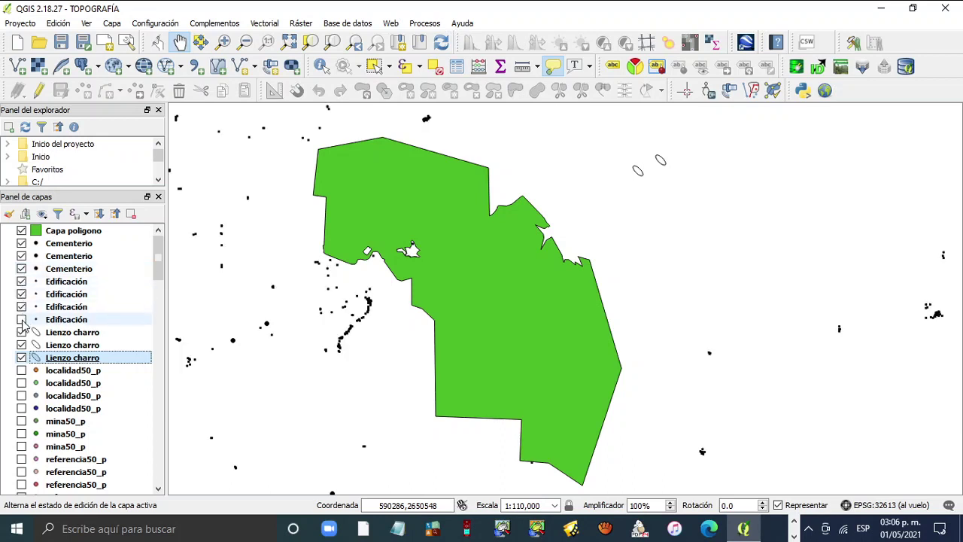
click(21, 319)
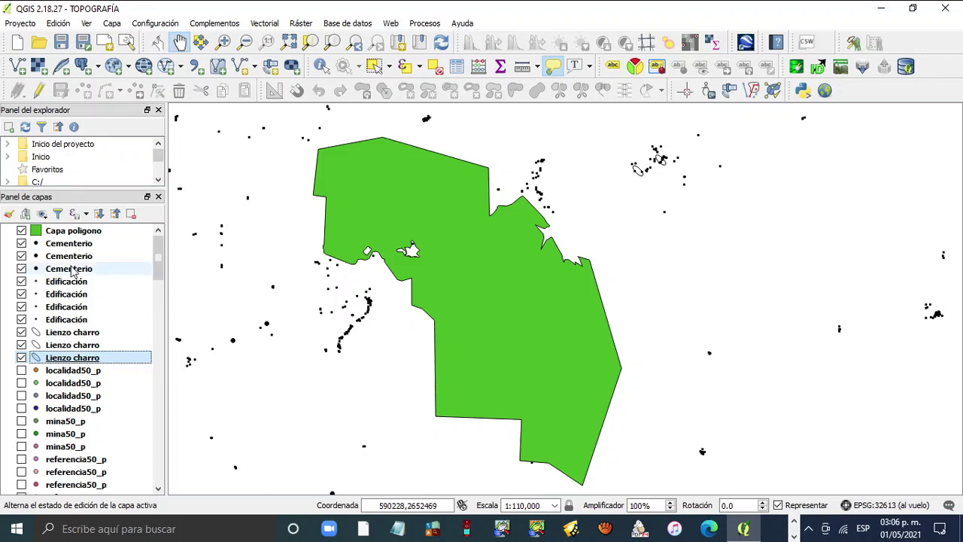
- Hide and redisplay the Capa poligono layer to examine the point symbols beneath it
click(21, 230)
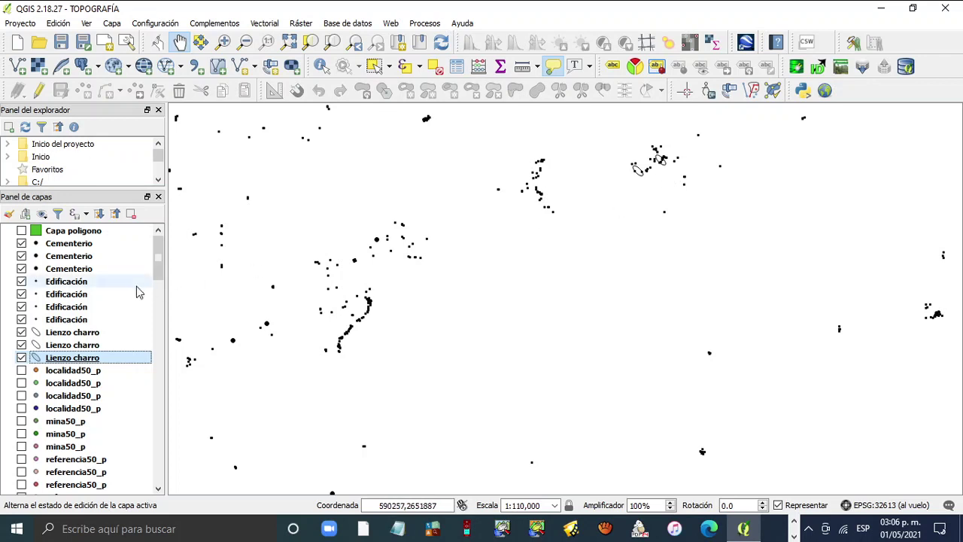
click(21, 230)
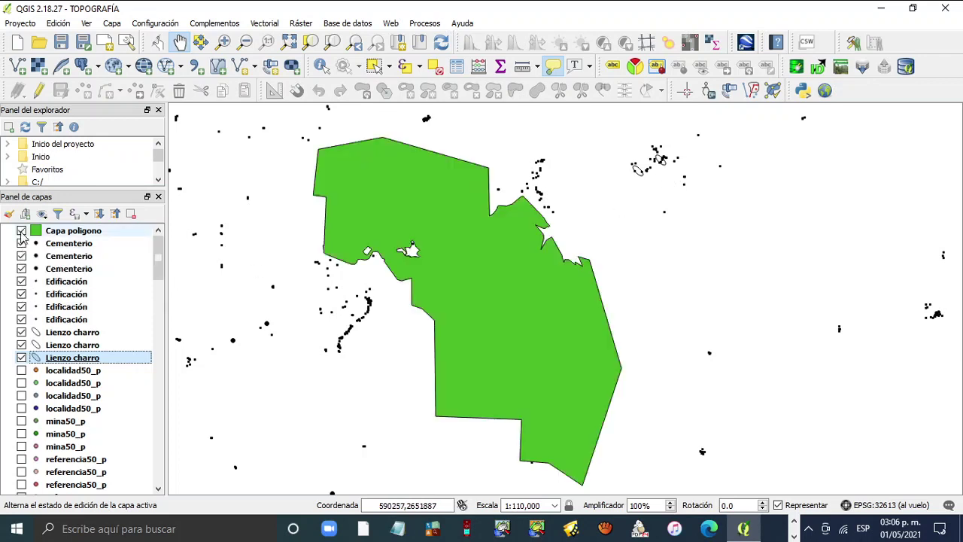
click(76, 283)
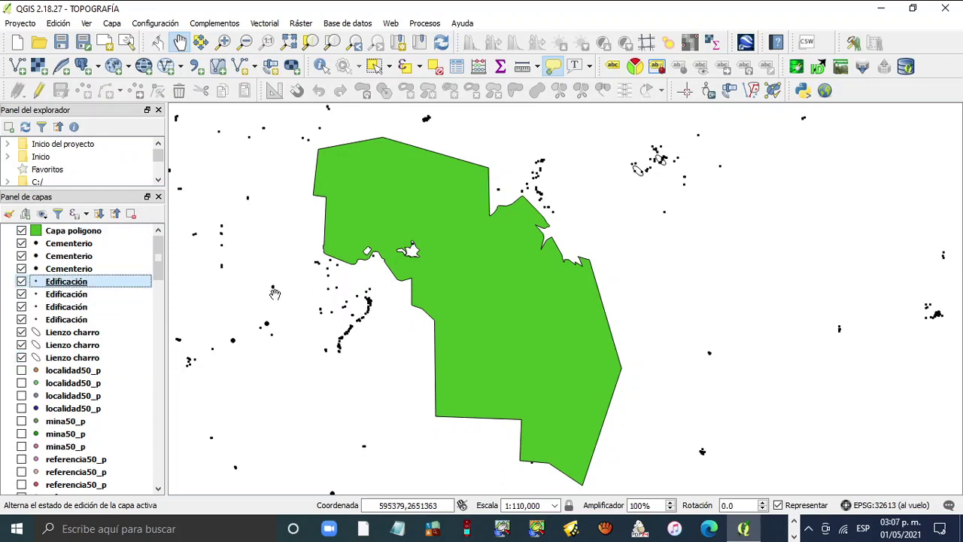
click(21, 230)
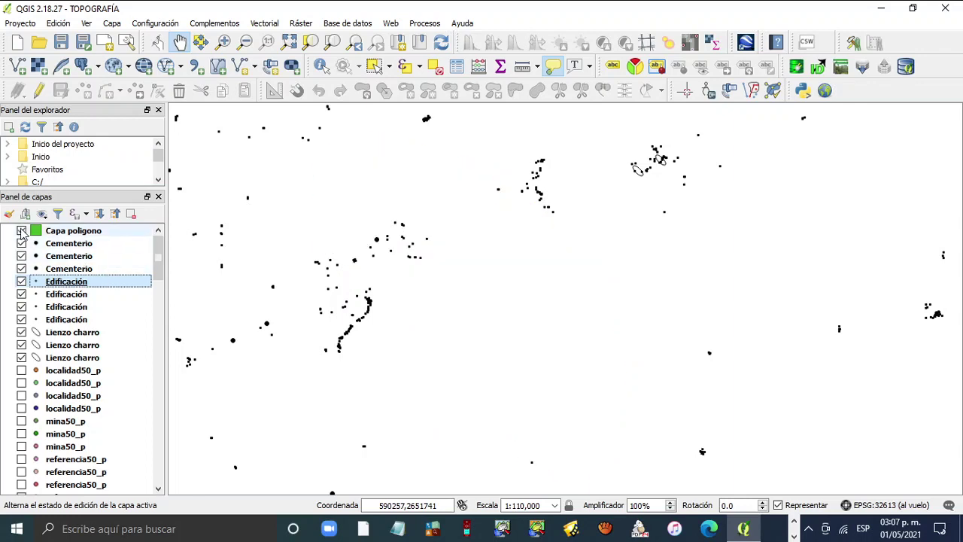
click(21, 231)
- Set the marker size of the first Edificación layer to 0.5 mm
right_click(117, 279)
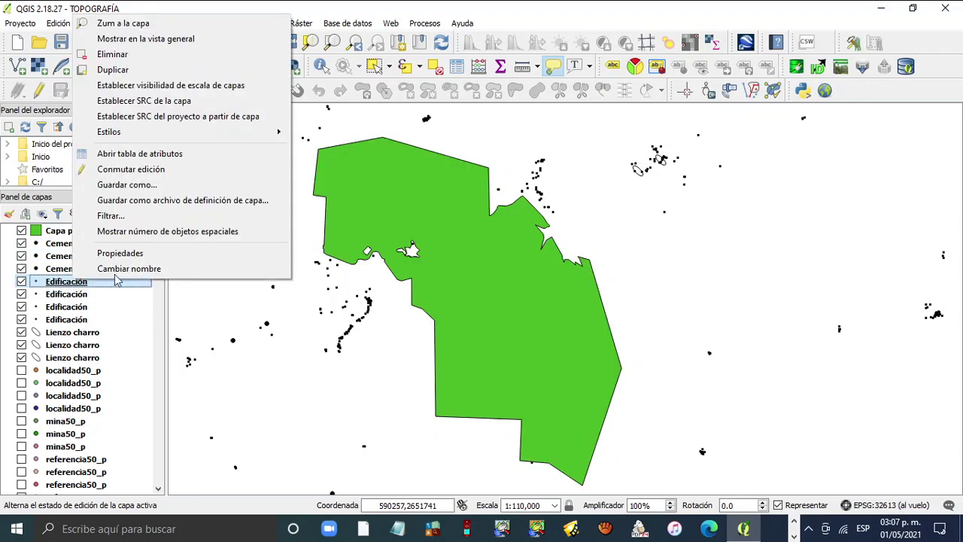
click(155, 256)
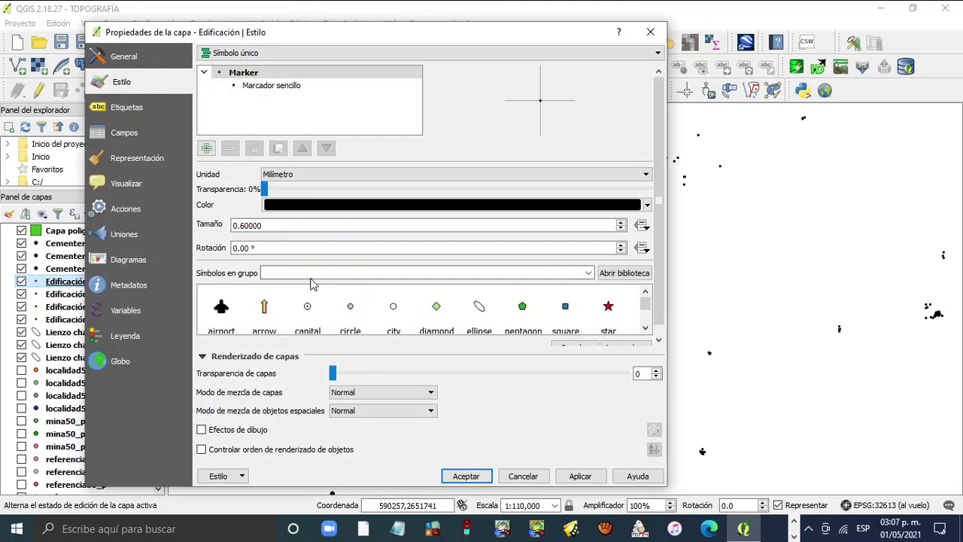
click(240, 224)
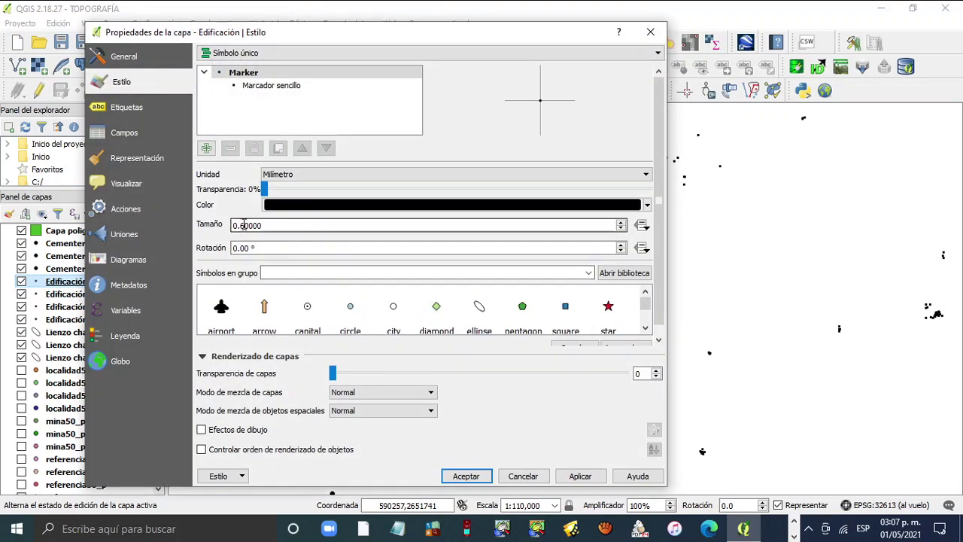
key(Delete)
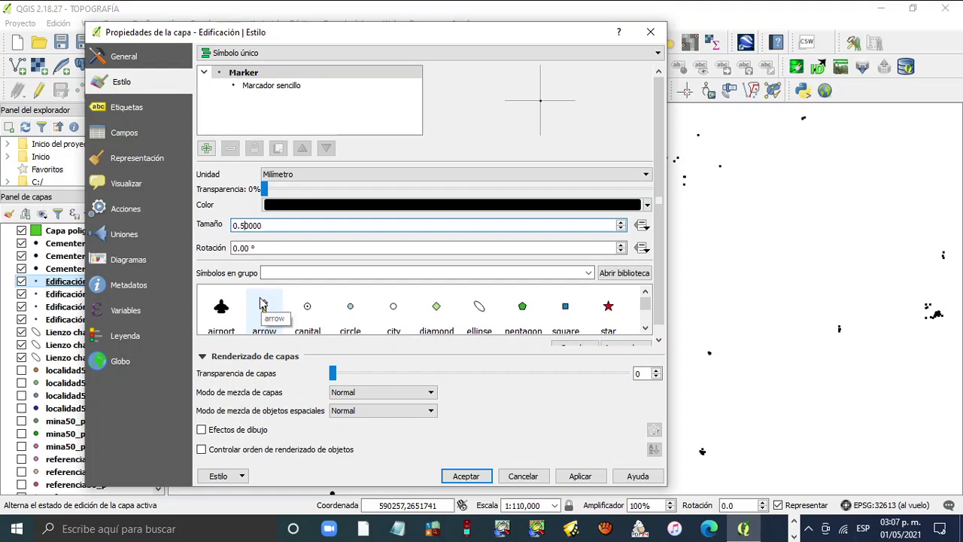
click(579, 476)
click(476, 476)
- Set the marker size of the second Edificación layer to 0.5 mm
click(75, 294)
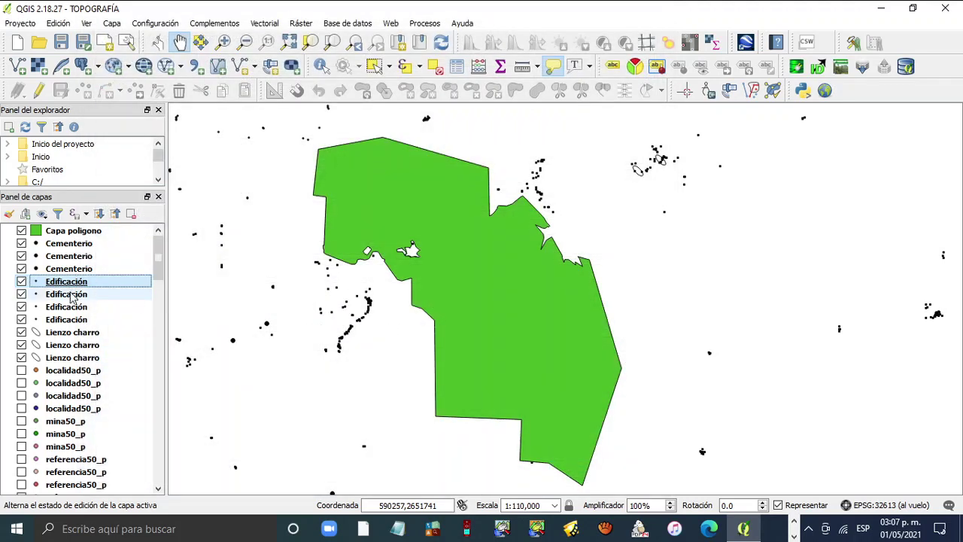
right_click(77, 294)
click(167, 270)
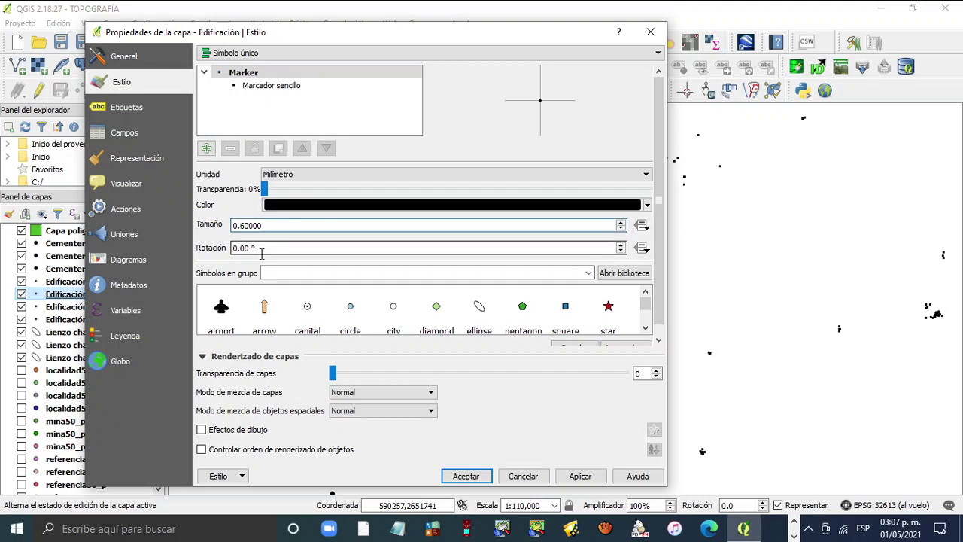
click(580, 475)
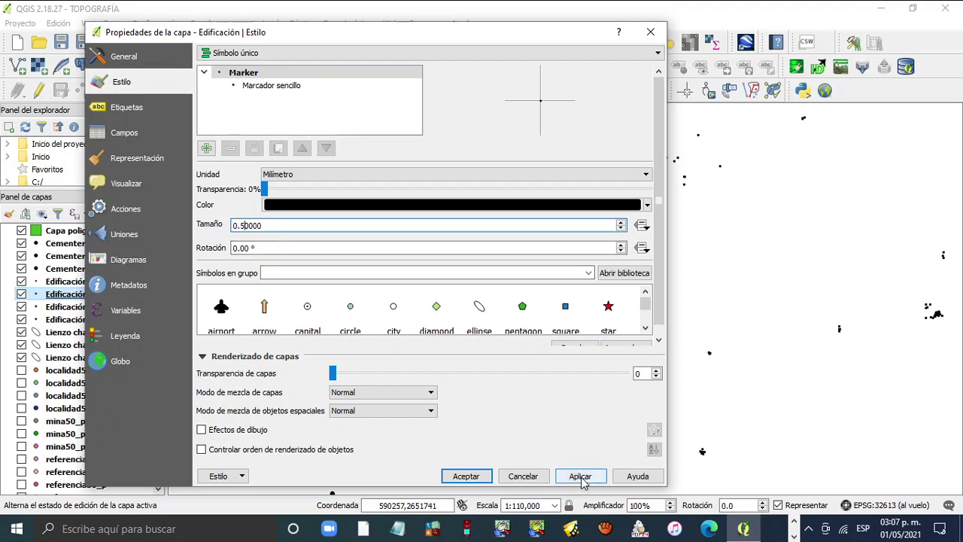
click(465, 475)
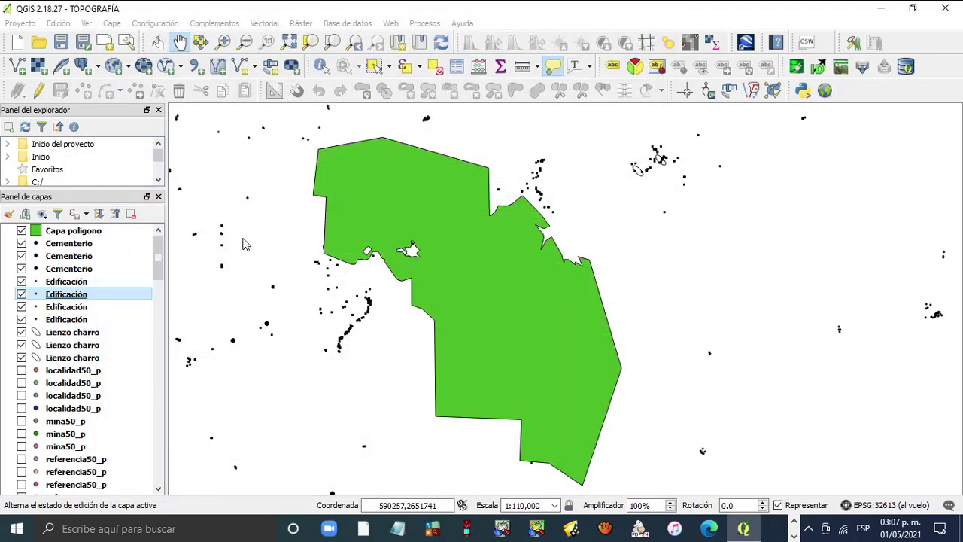
- Set the marker size of the third Edificación layer to 0.5 mm
right_click(79, 307)
click(133, 297)
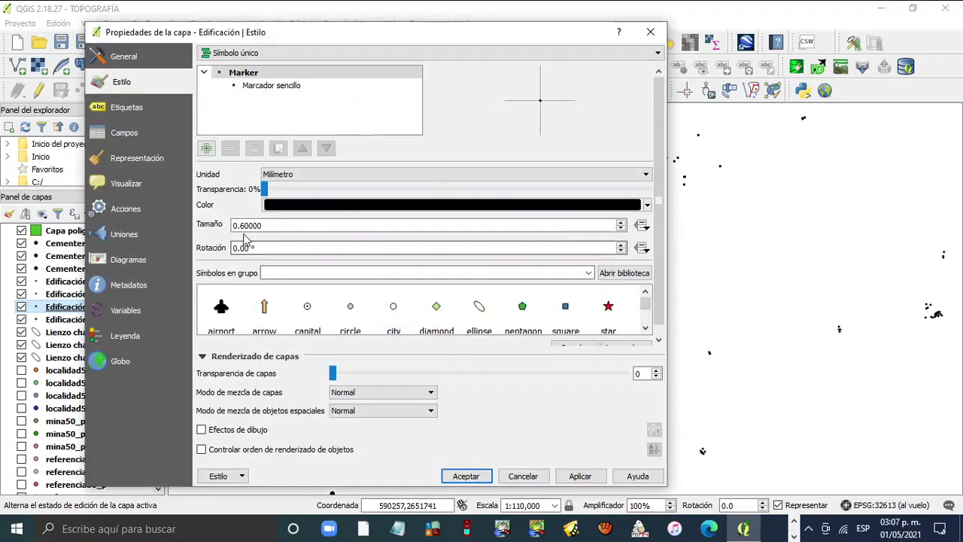
click(243, 228)
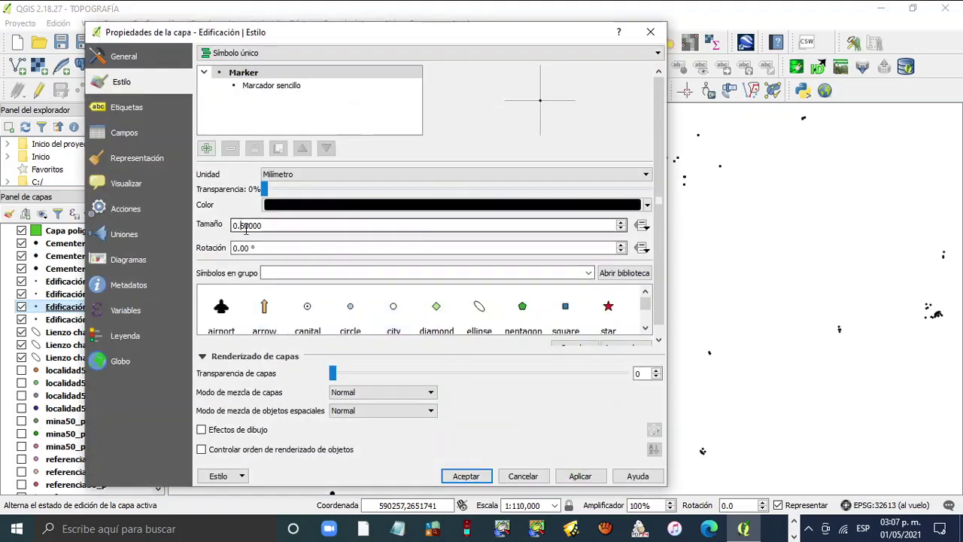
key(Delete)
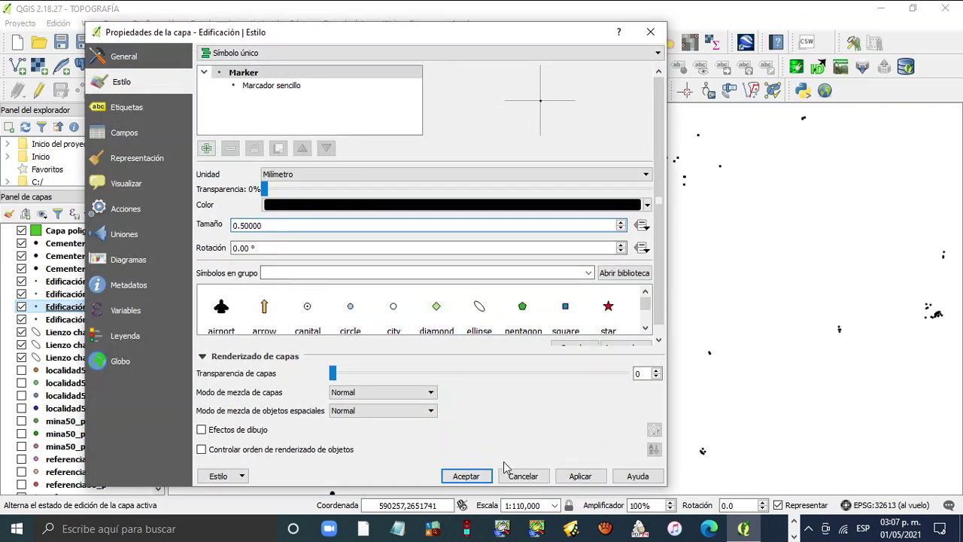
click(580, 476)
click(466, 475)
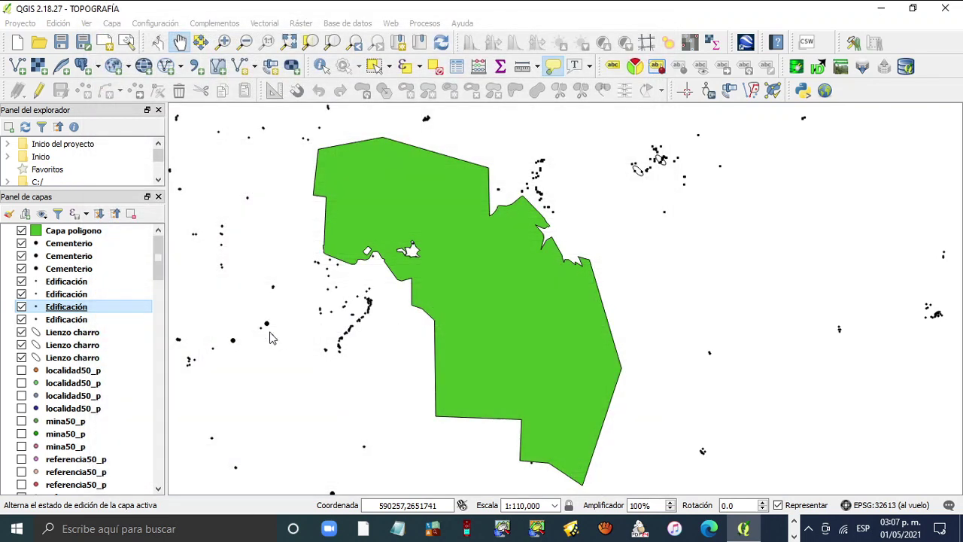
- Set the marker size of the fourth Edificación layer to 0.5 mm and check the points with Capa poligono briefly hidden
click(63, 319)
right_click(64, 320)
click(148, 301)
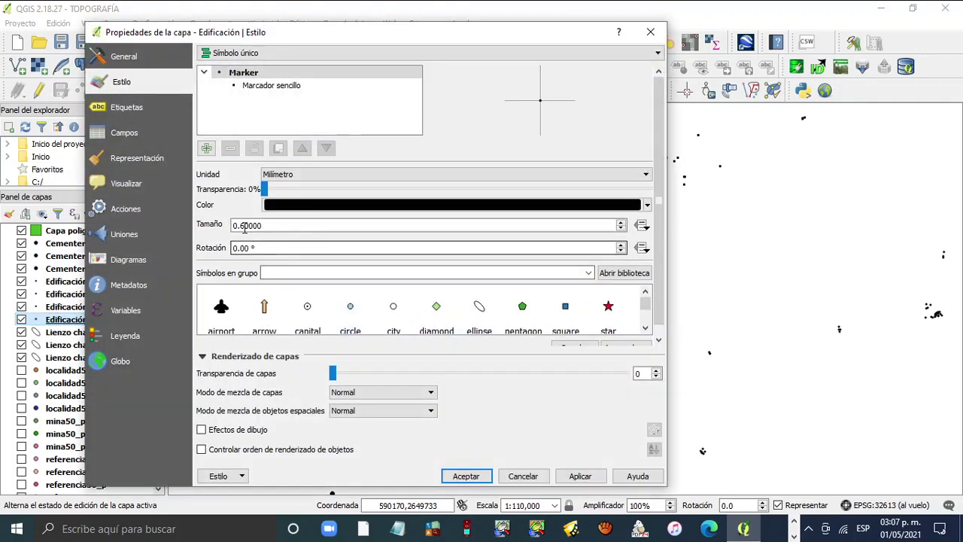
click(239, 225)
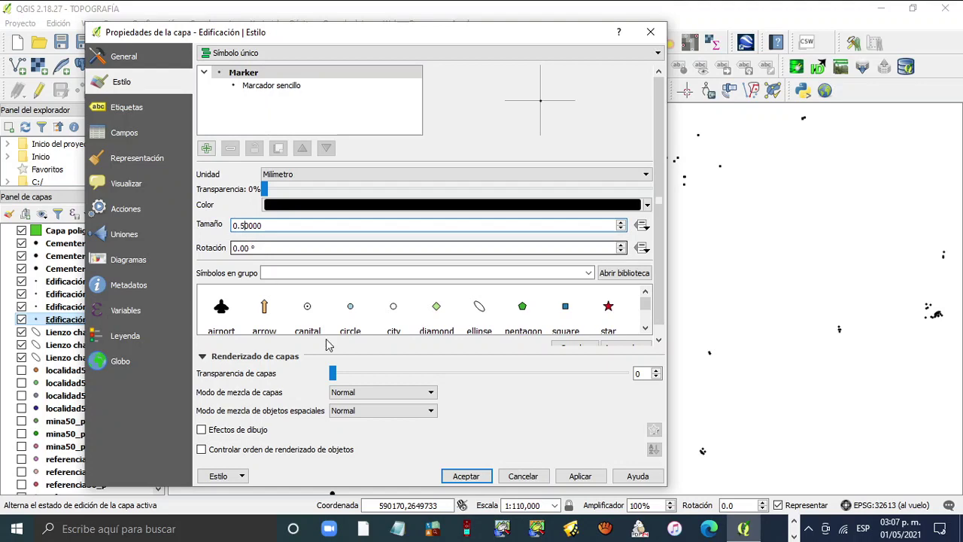
click(578, 476)
click(462, 477)
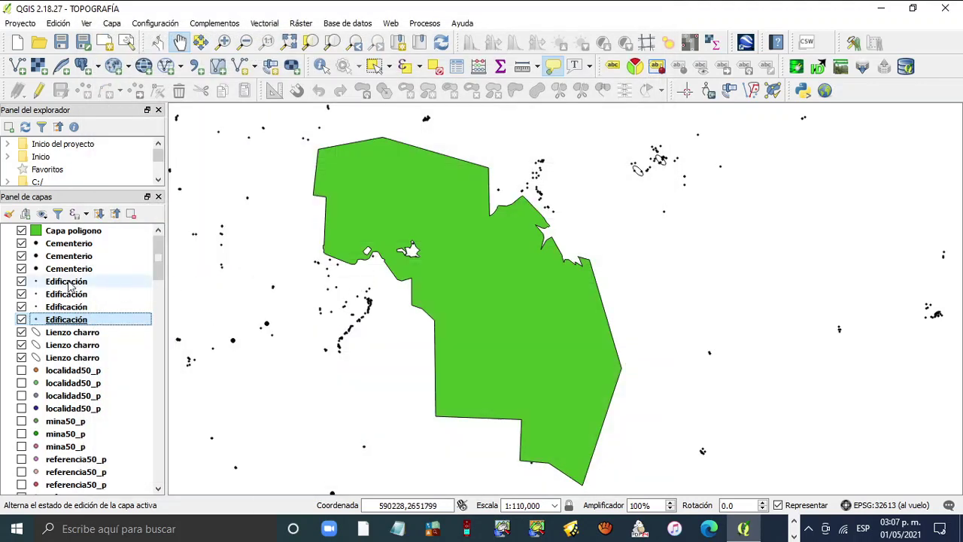
click(21, 231)
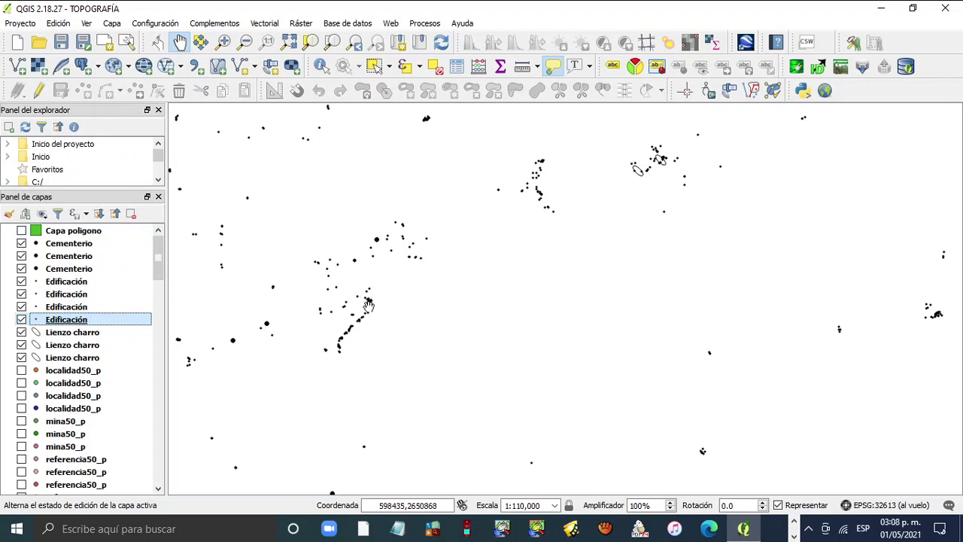
click(22, 231)
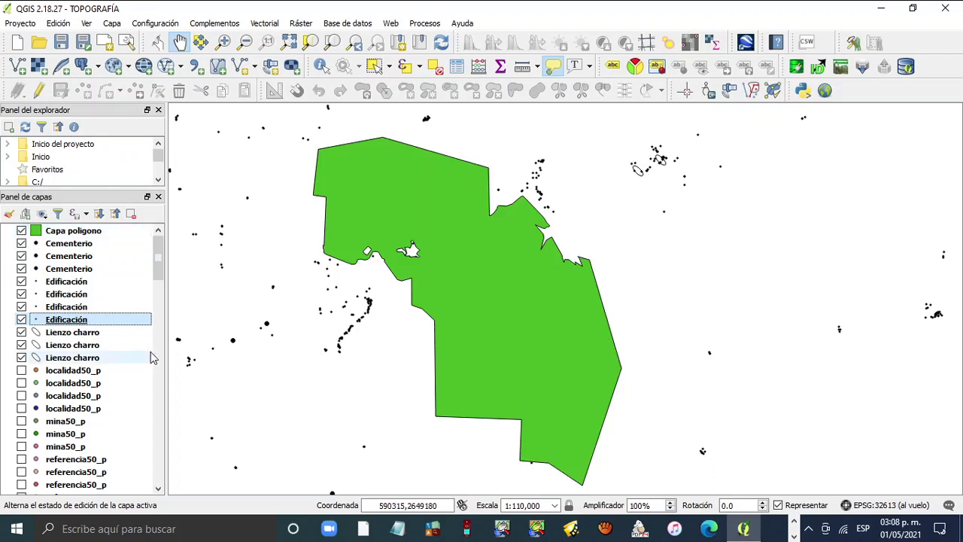
- Hide the Lienzo charro, Edificación and Cementerio layers and Capa poligono from the map
click(22, 344)
click(22, 332)
click(22, 319)
click(22, 306)
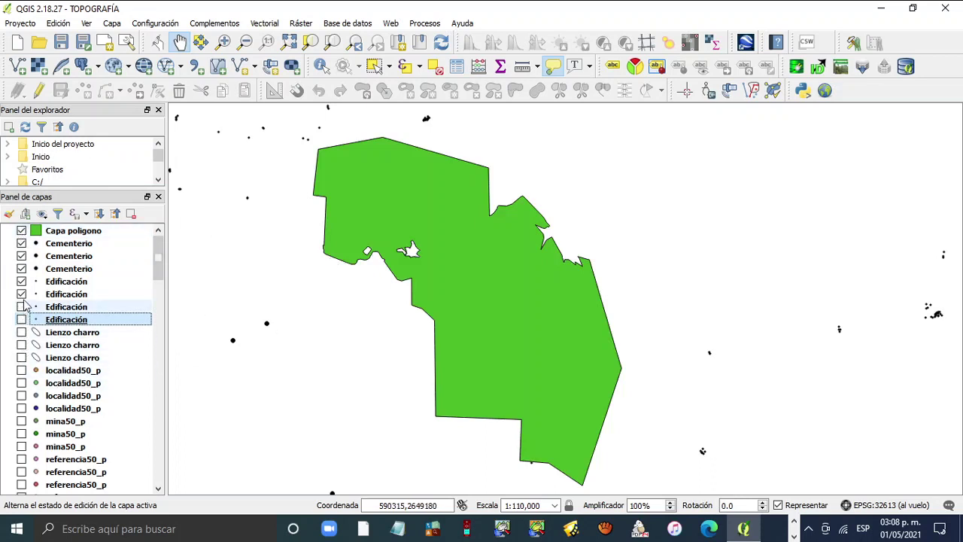
click(22, 294)
click(22, 281)
click(22, 268)
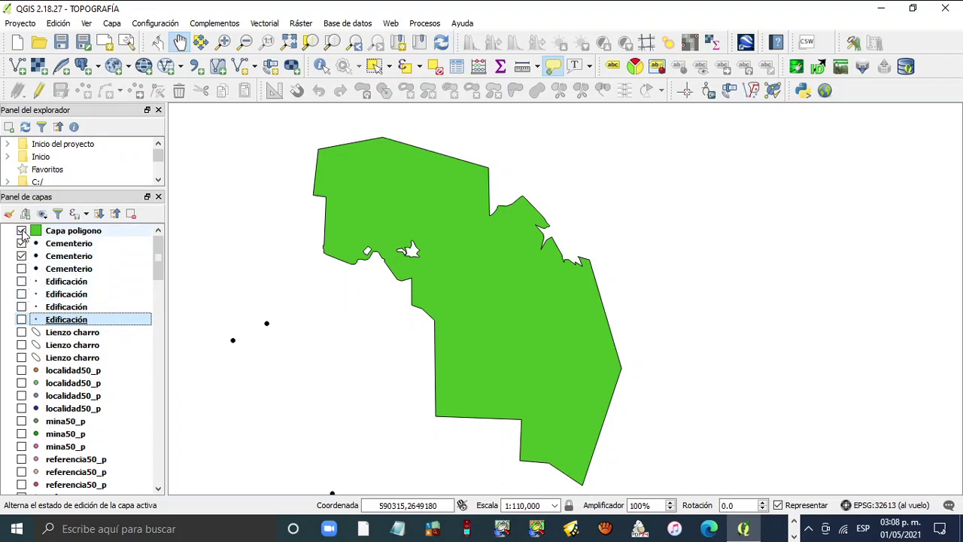
click(22, 231)
click(22, 243)
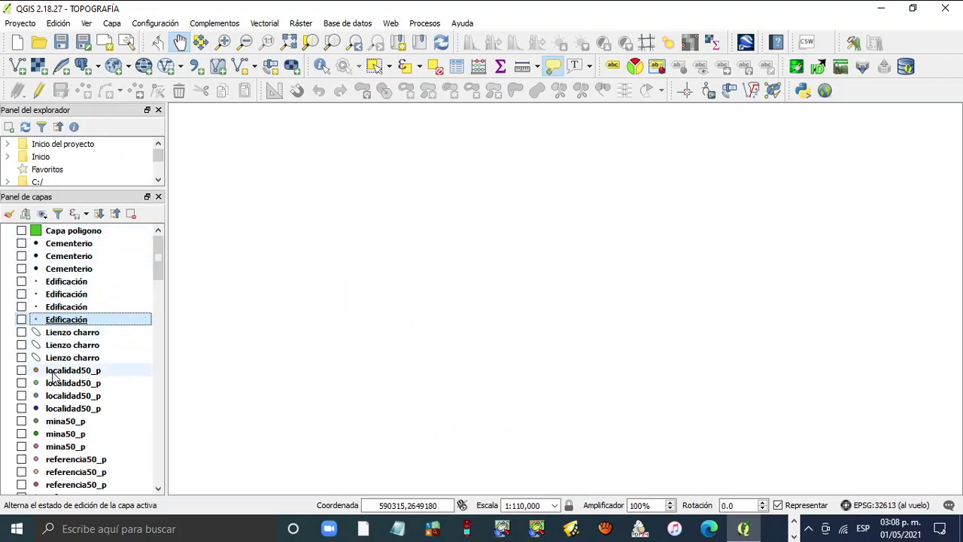
- Make the four localidad50_p layers visible and zoom the map to its full extent
click(22, 370)
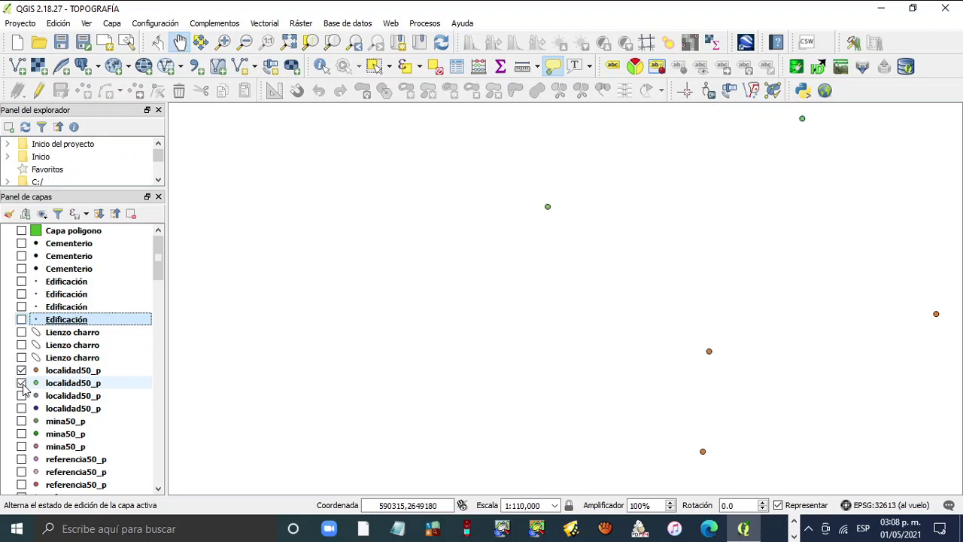
click(22, 395)
click(22, 408)
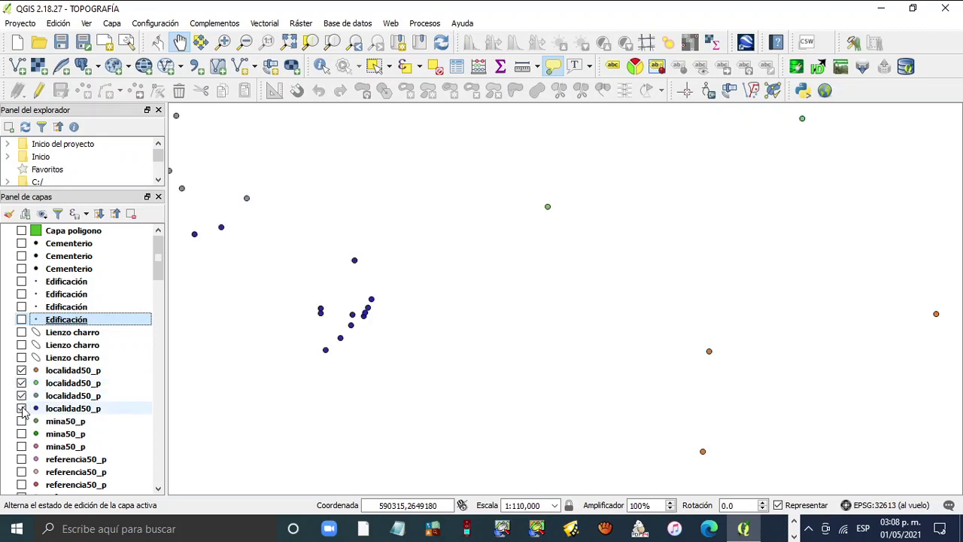
click(289, 43)
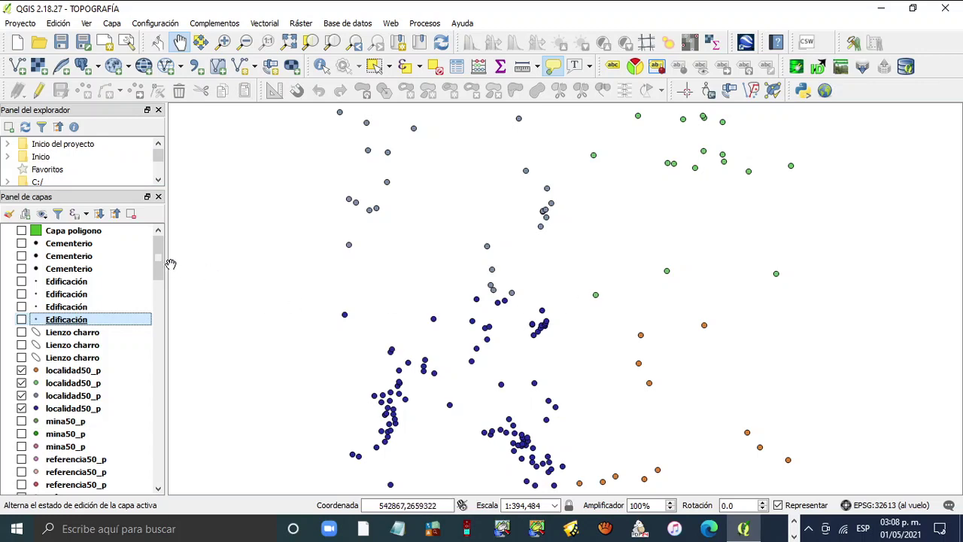
- Examine the attribute table of the first localidad50_p layer to see what its points represent
mouse_move(160, 253)
mouse_down()
mouse_move(163, 448)
mouse_move(157, 305)
mouse_move(167, 261)
mouse_move(167, 270)
mouse_up()
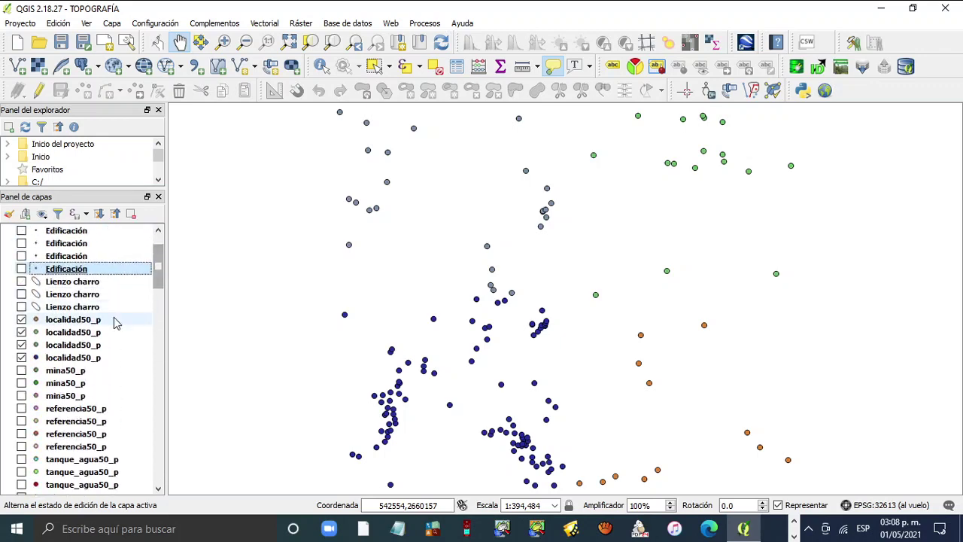
click(67, 325)
right_click(68, 325)
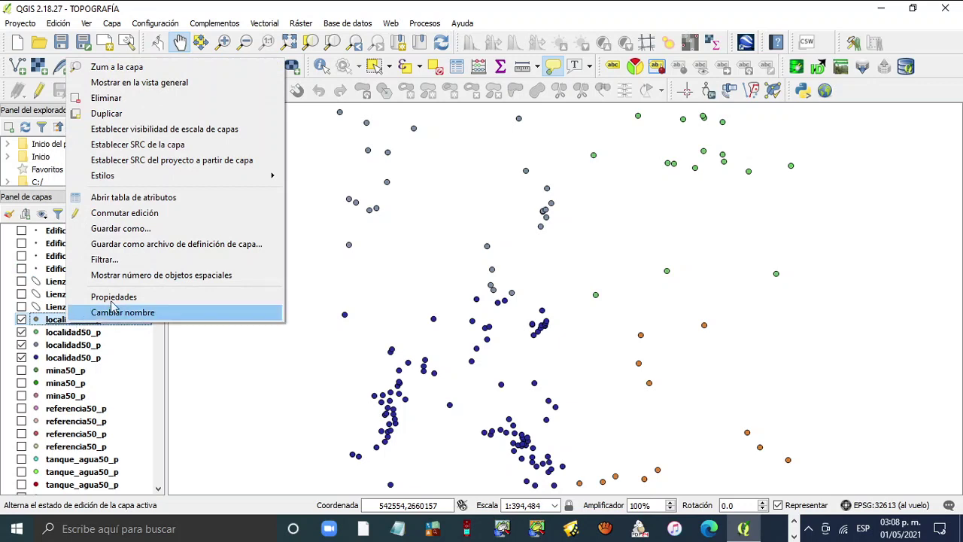
click(156, 198)
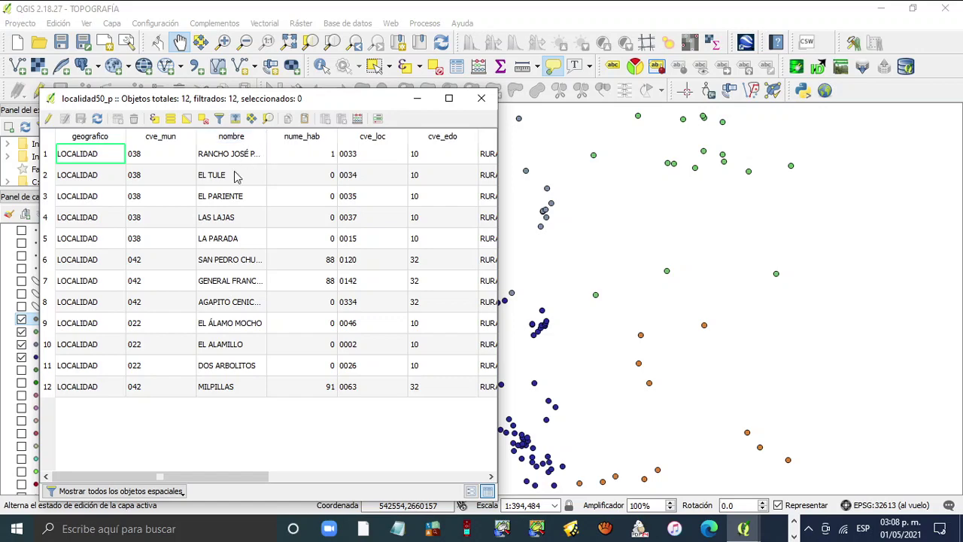
click(482, 99)
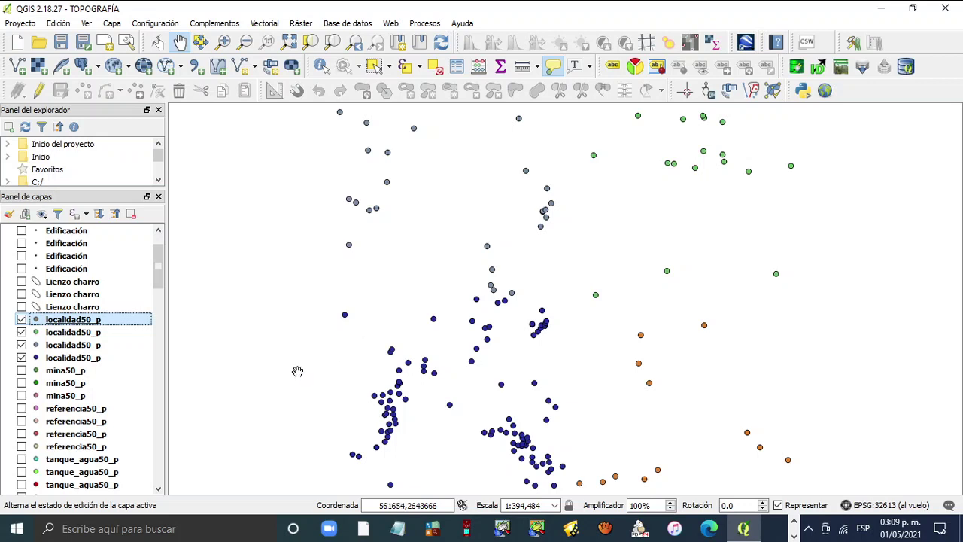
- Give the first localidad50_p layer the predefined triangle marker symbol
right_click(73, 325)
click(168, 304)
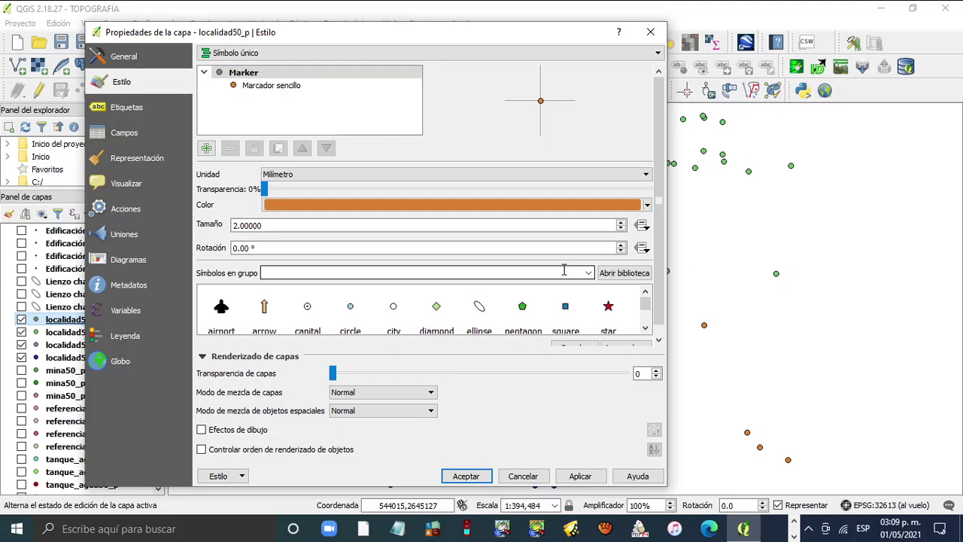
click(645, 328)
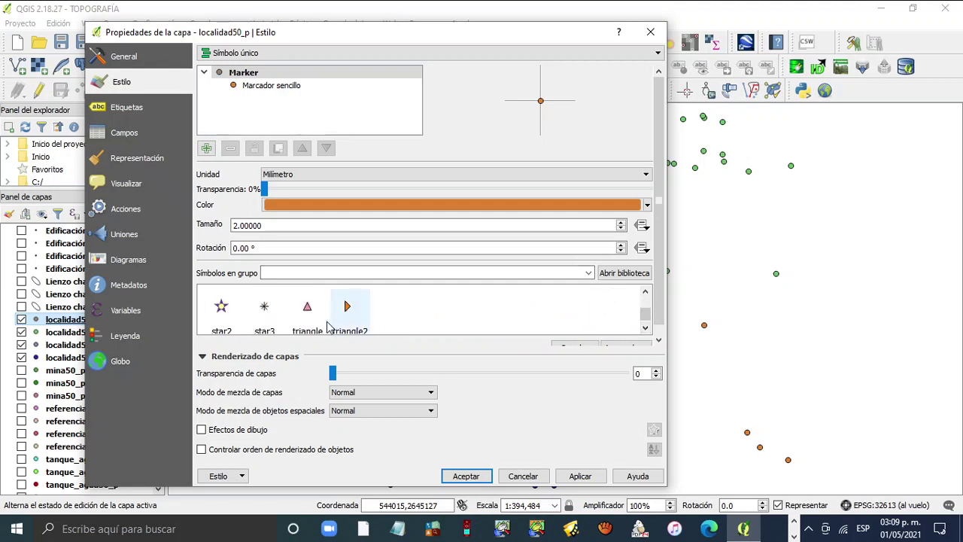
click(306, 308)
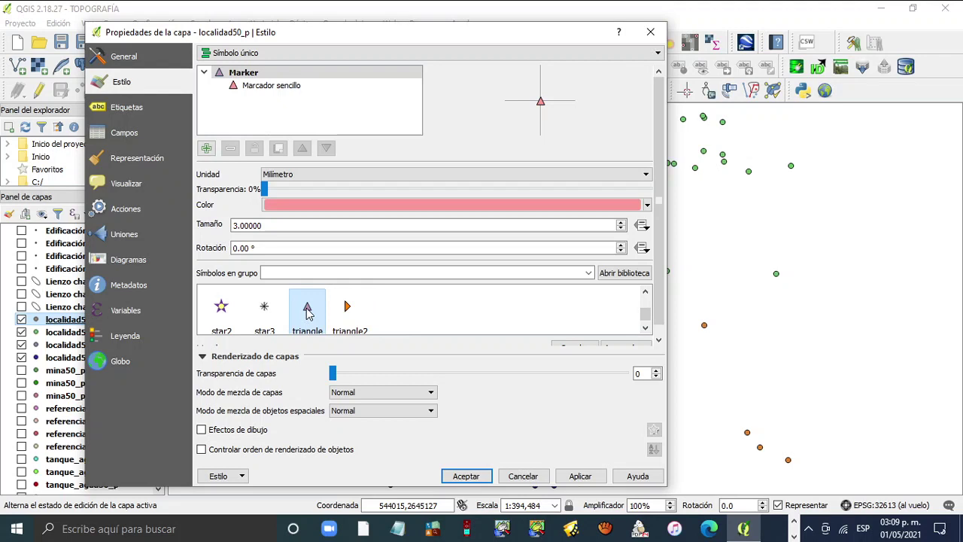
- Color the first localidad50_p layer's triangle medium blue, copying the fill color to its outline, and apply the style
click(291, 88)
click(614, 200)
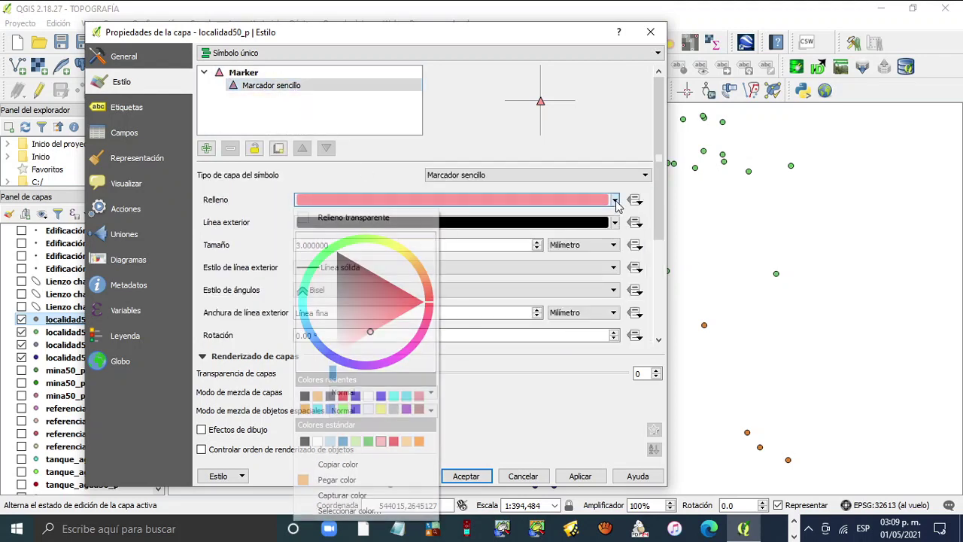
drag(423, 308, 326, 348)
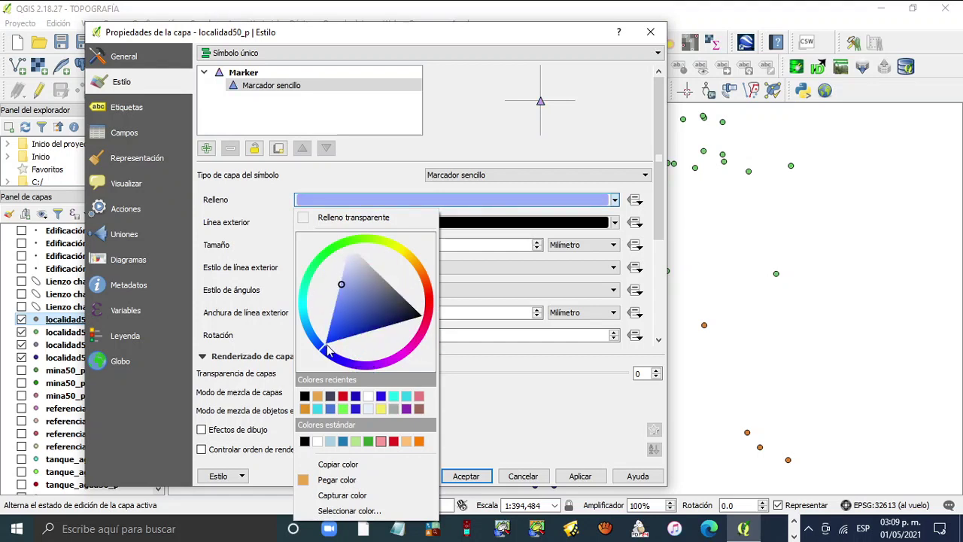
click(340, 323)
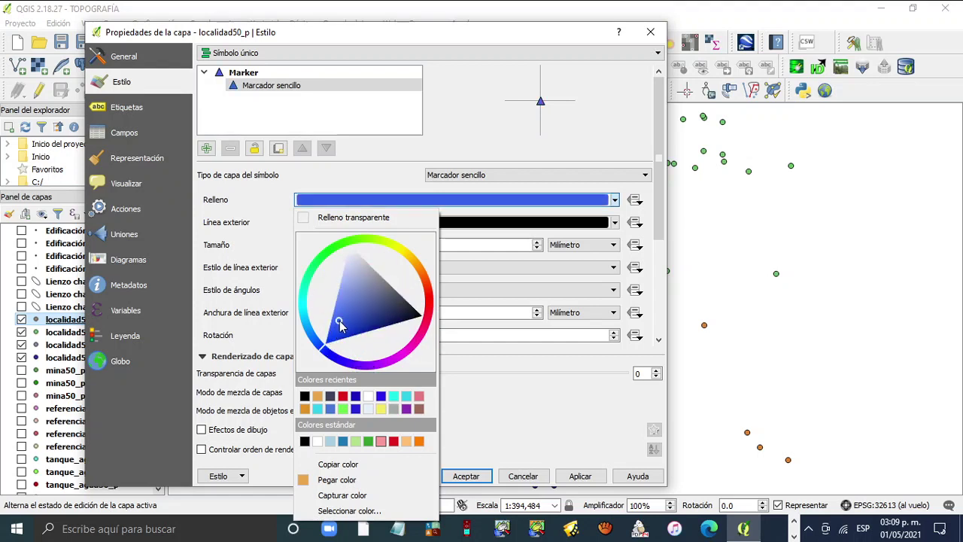
click(338, 464)
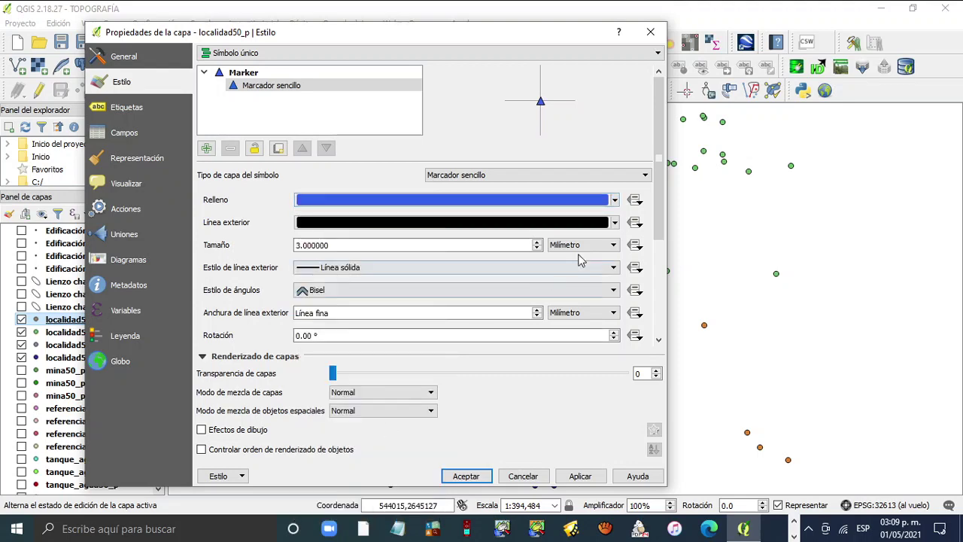
click(615, 223)
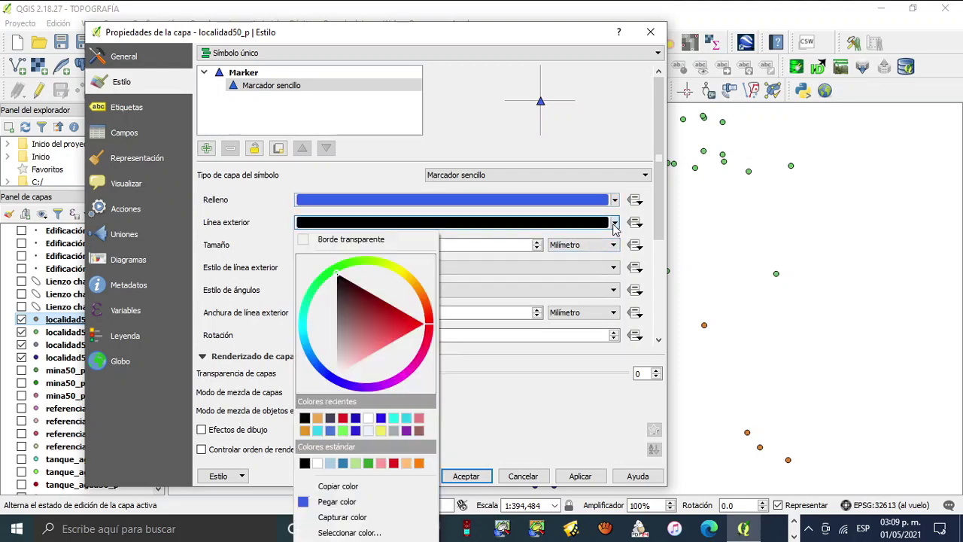
click(337, 501)
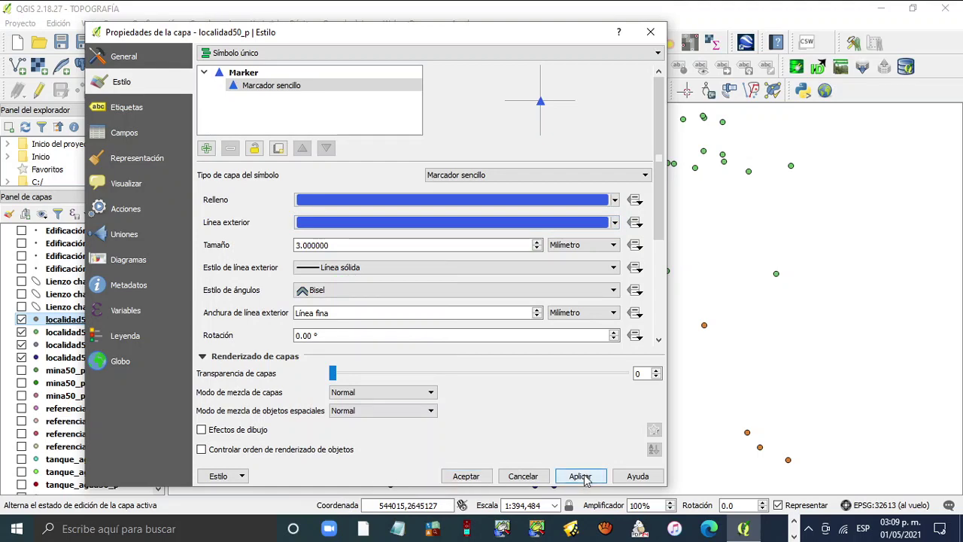
click(581, 477)
click(480, 477)
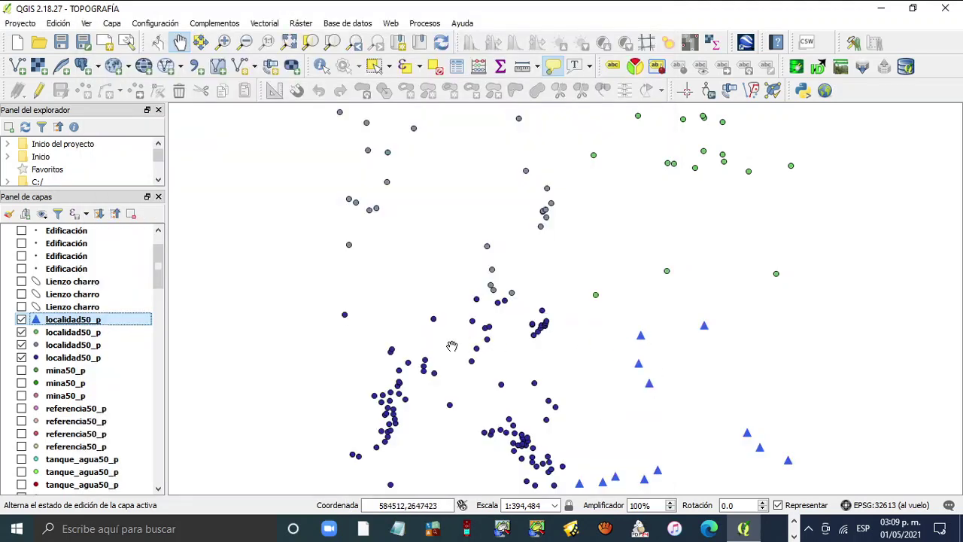
- Give the second localidad50_p layer the predefined triangle marker symbol
right_click(72, 332)
click(120, 306)
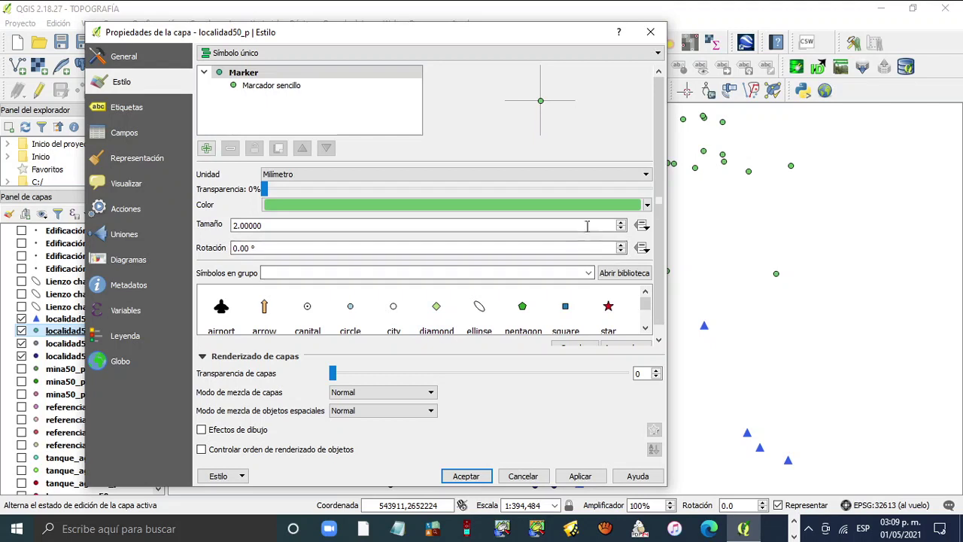
click(644, 328)
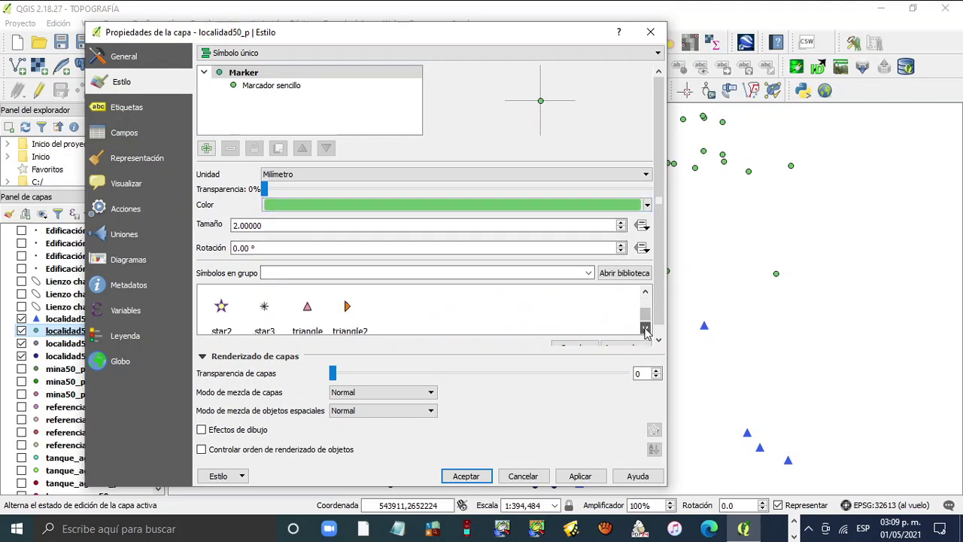
click(307, 309)
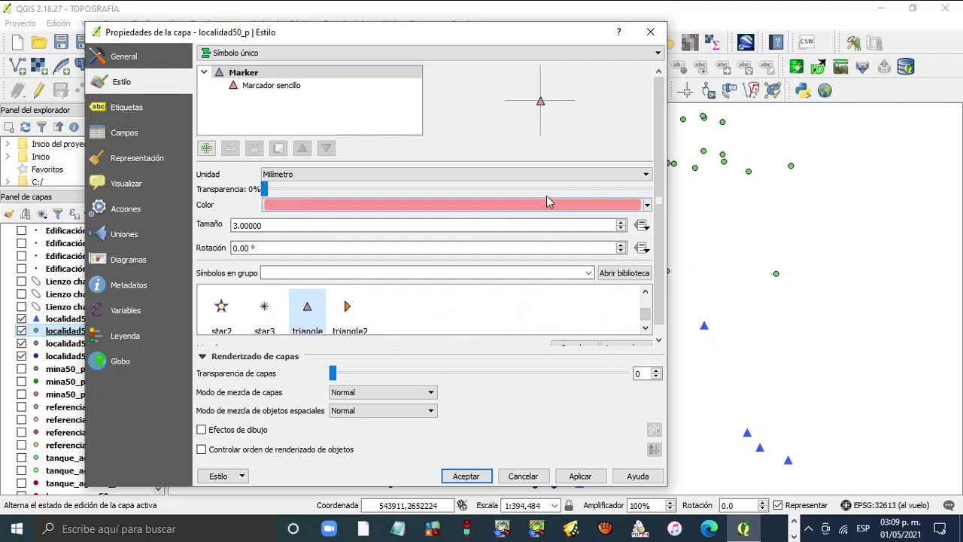
- Paste the copied blue into the fill and outline of the second localidad50_p layer's triangle and apply the style
click(287, 86)
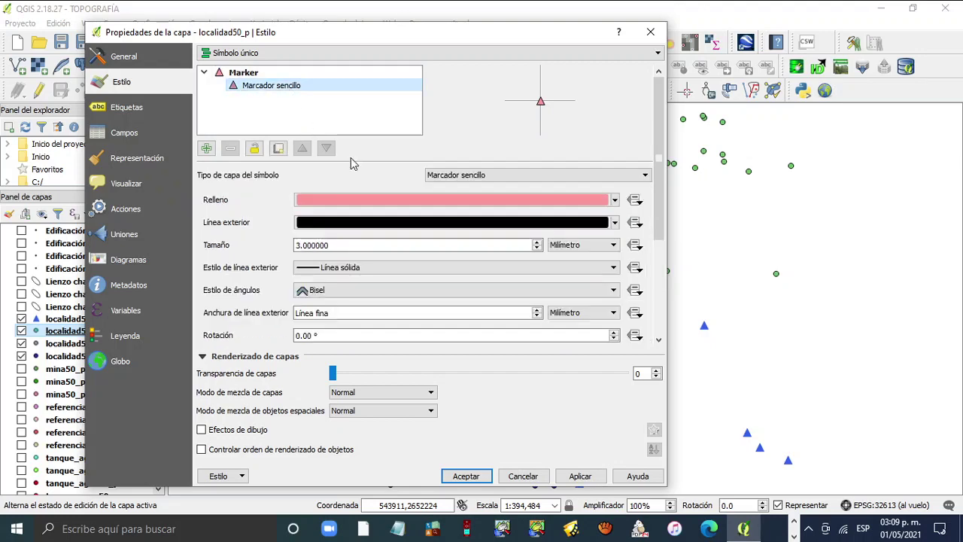
click(614, 202)
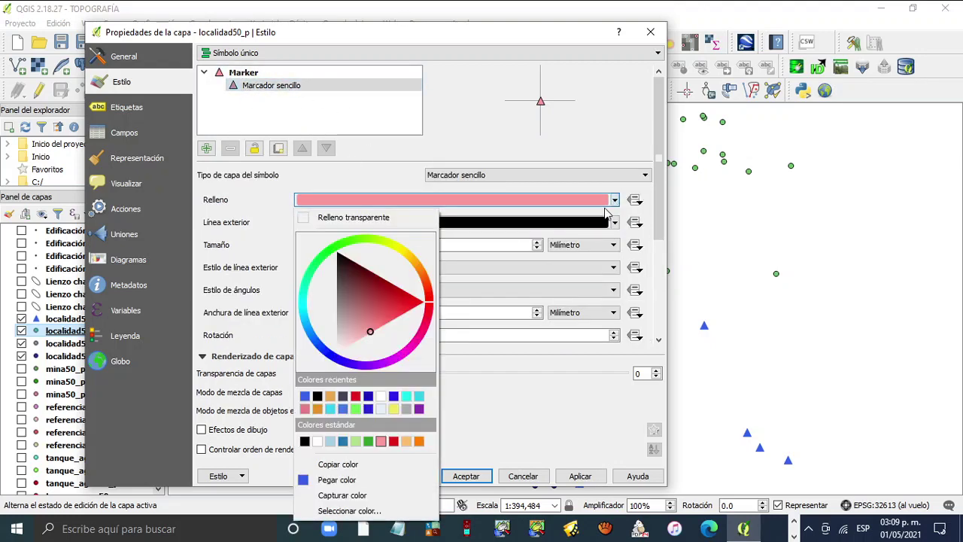
click(333, 480)
click(615, 222)
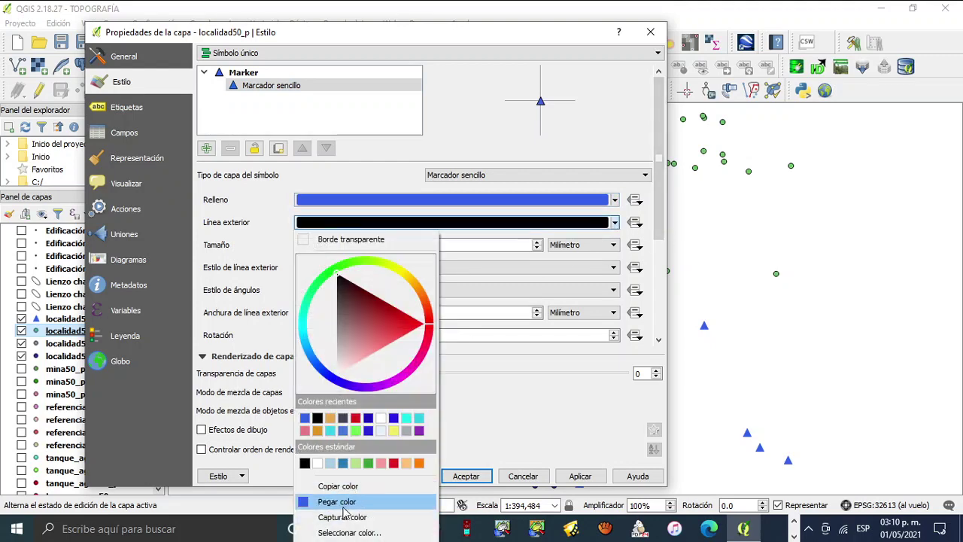
click(342, 502)
click(582, 479)
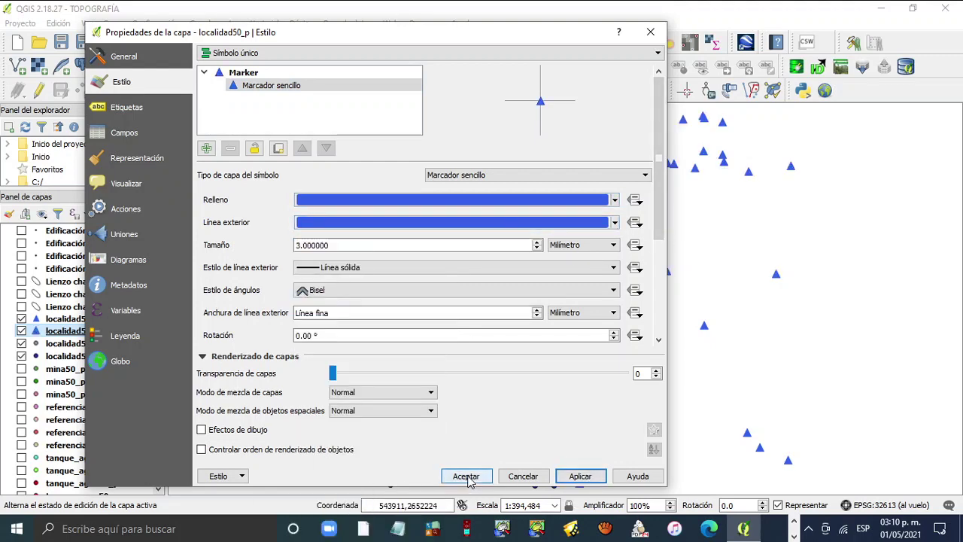
click(469, 478)
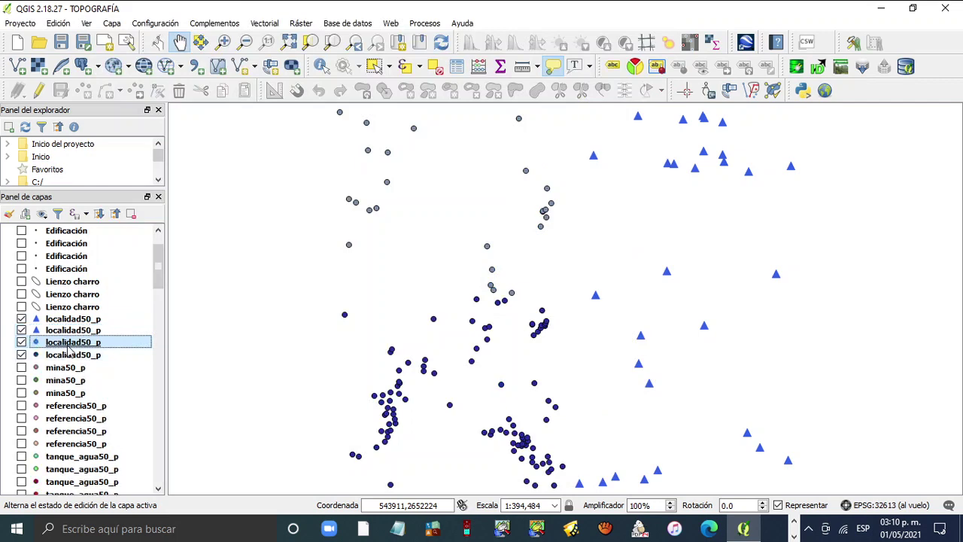
- Give the third localidad50_p layer the predefined triangle marker symbol
right_click(68, 343)
click(153, 323)
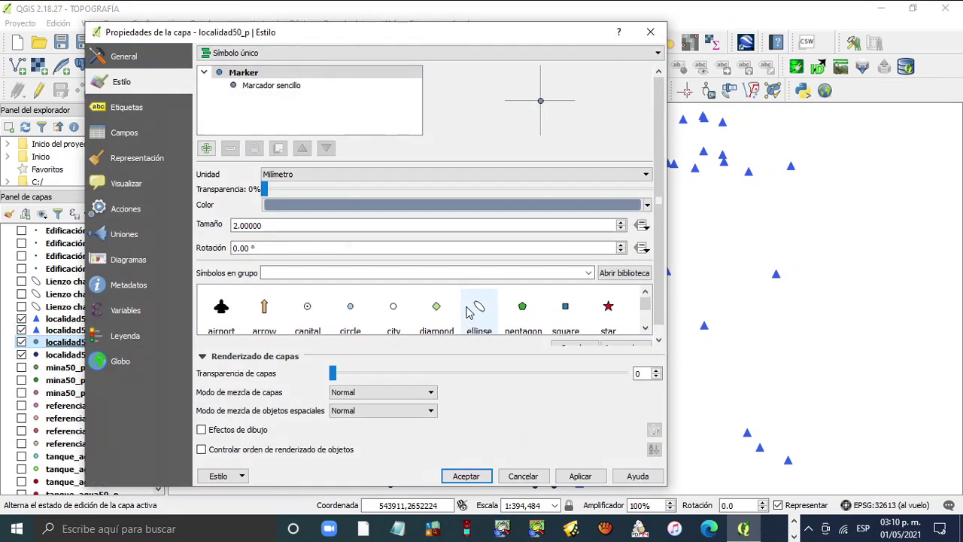
click(645, 329)
click(312, 316)
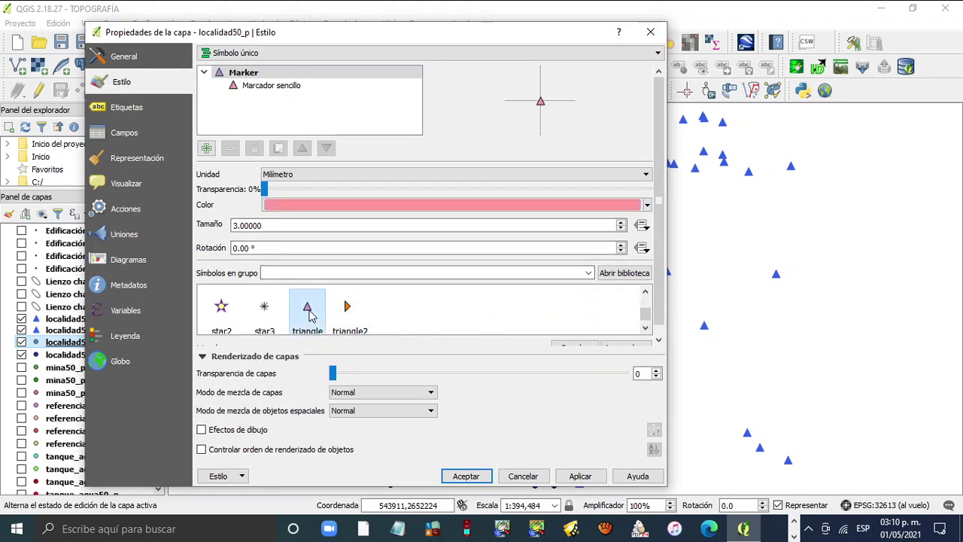
- Paste the copied blue into the fill and outline of the third localidad50_p layer's triangle and apply the style
click(286, 88)
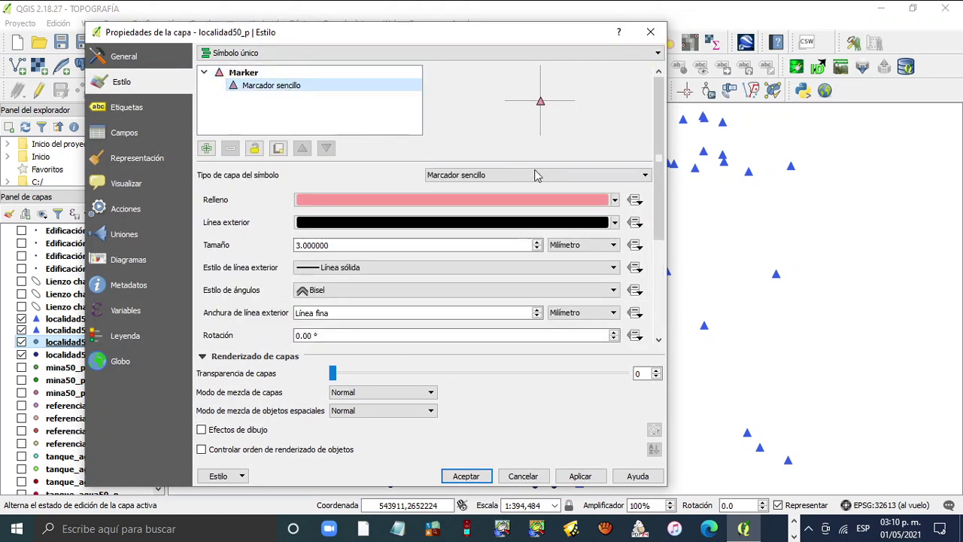
click(615, 200)
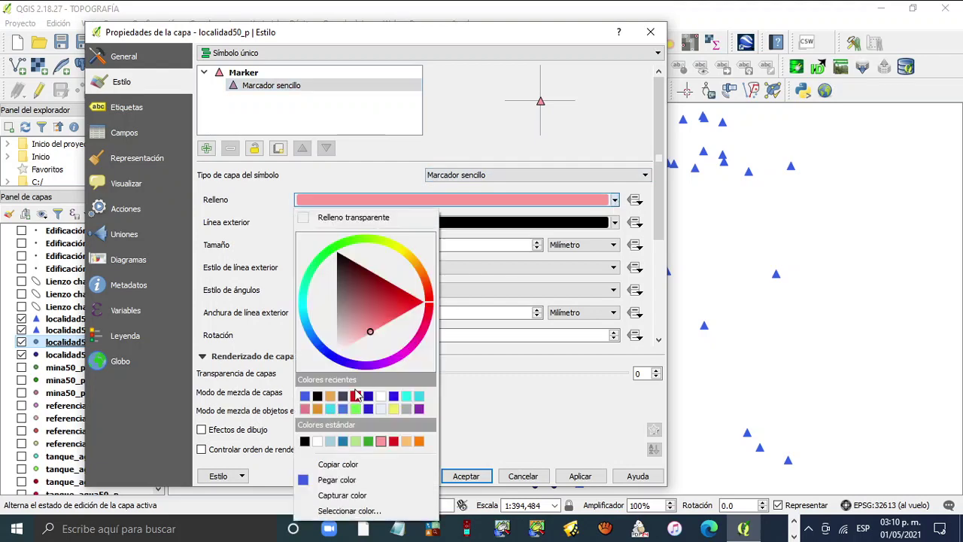
click(336, 479)
click(614, 222)
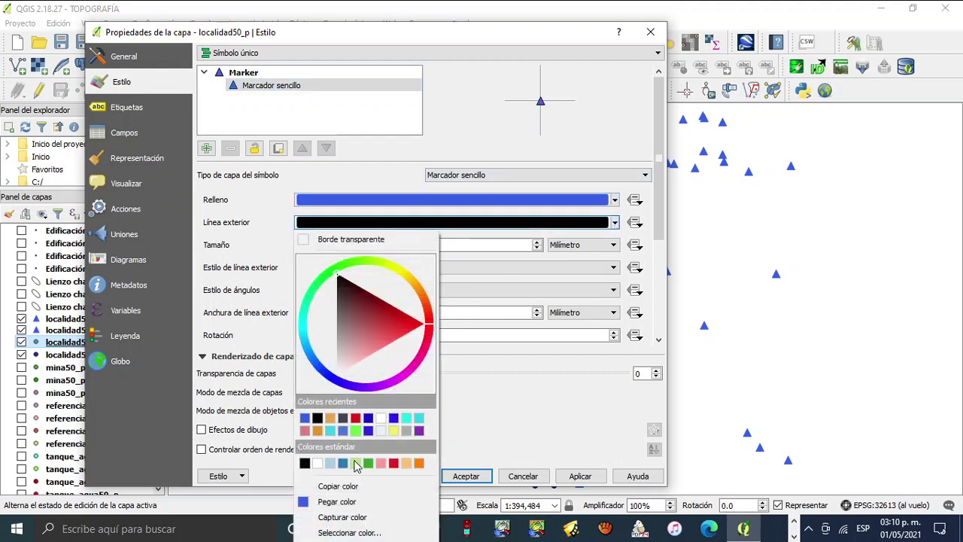
click(331, 499)
click(579, 475)
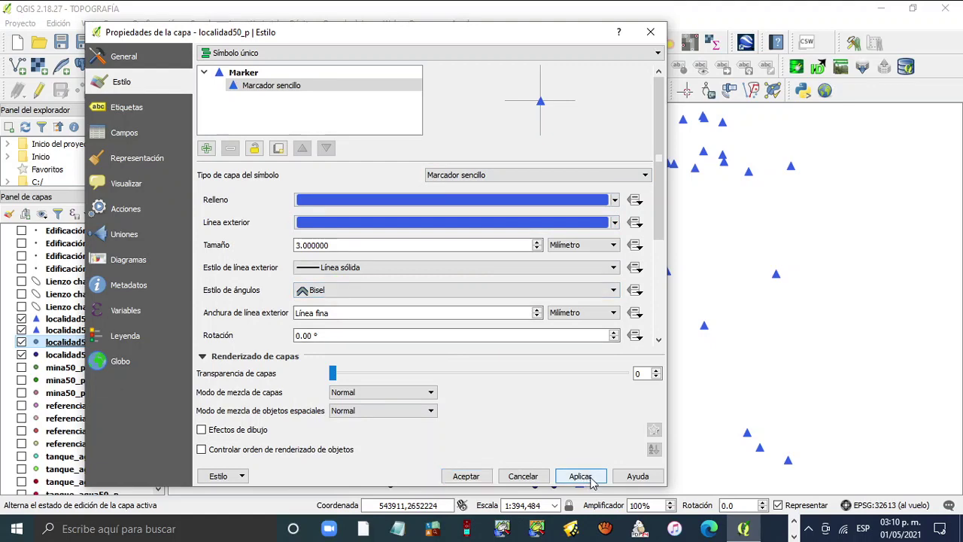
click(466, 475)
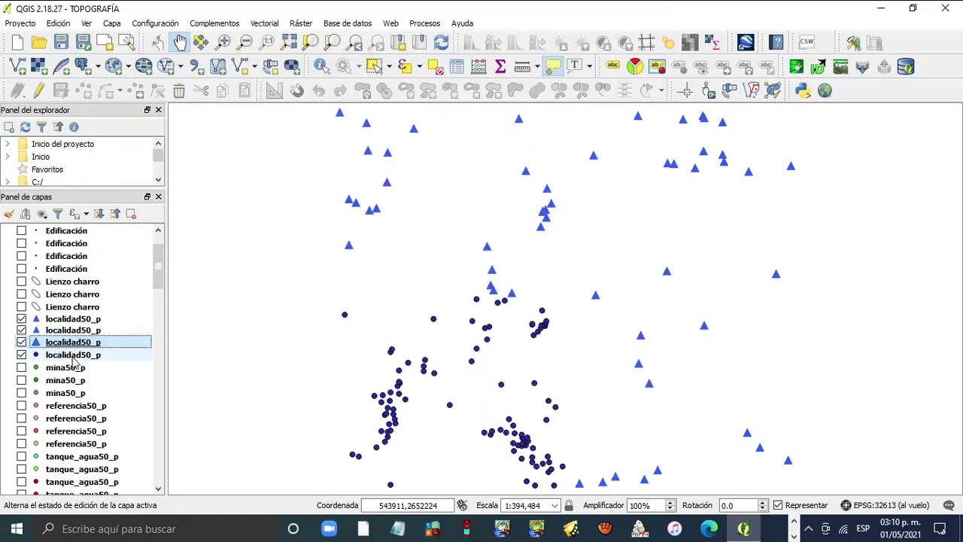
- Paste the copied blue into the fill and outline of the fourth localidad50_p layer's circular marker and apply the style
click(72, 354)
right_click(71, 355)
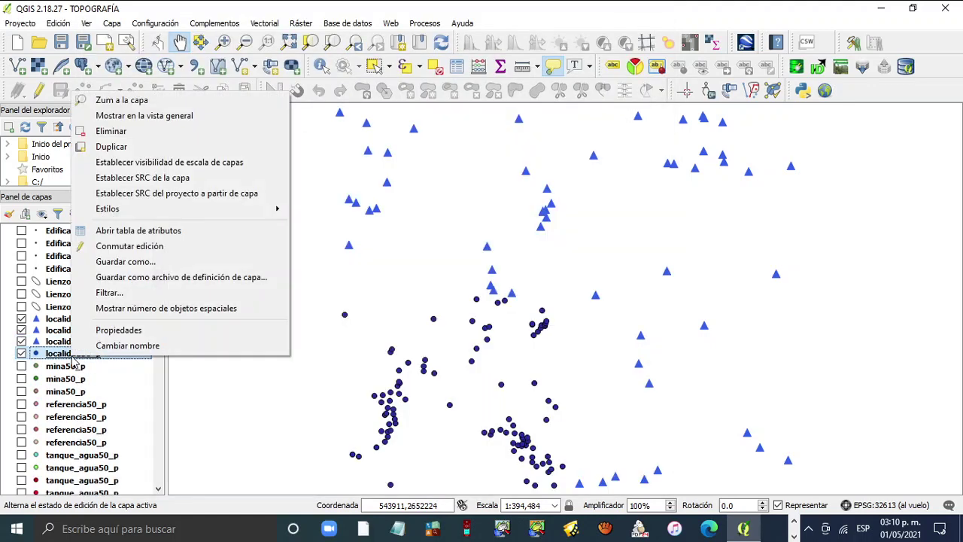
click(178, 332)
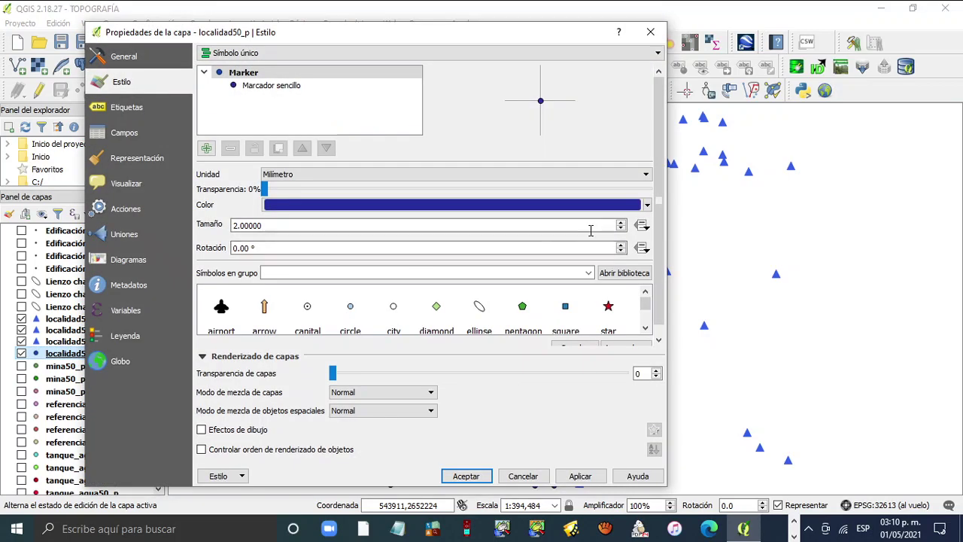
click(289, 88)
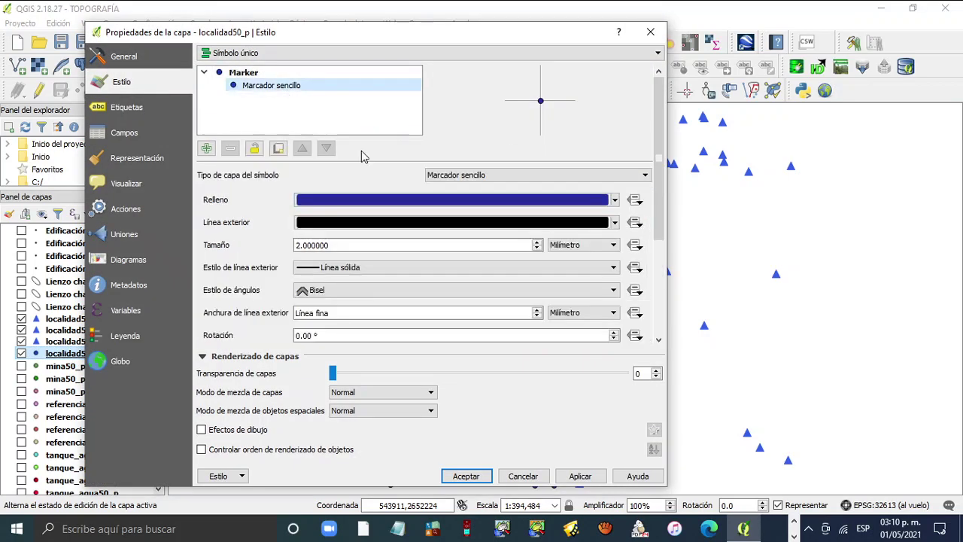
click(616, 200)
click(331, 475)
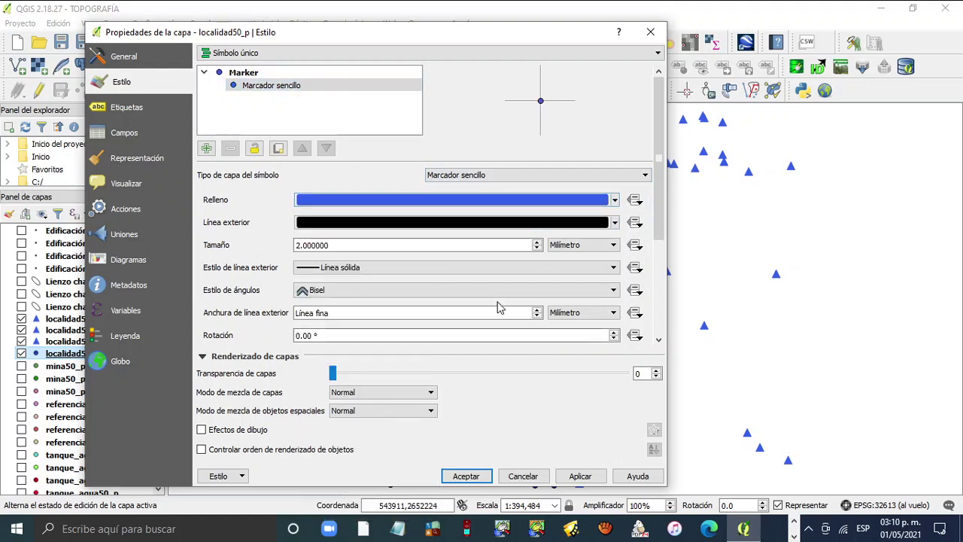
click(614, 222)
click(335, 499)
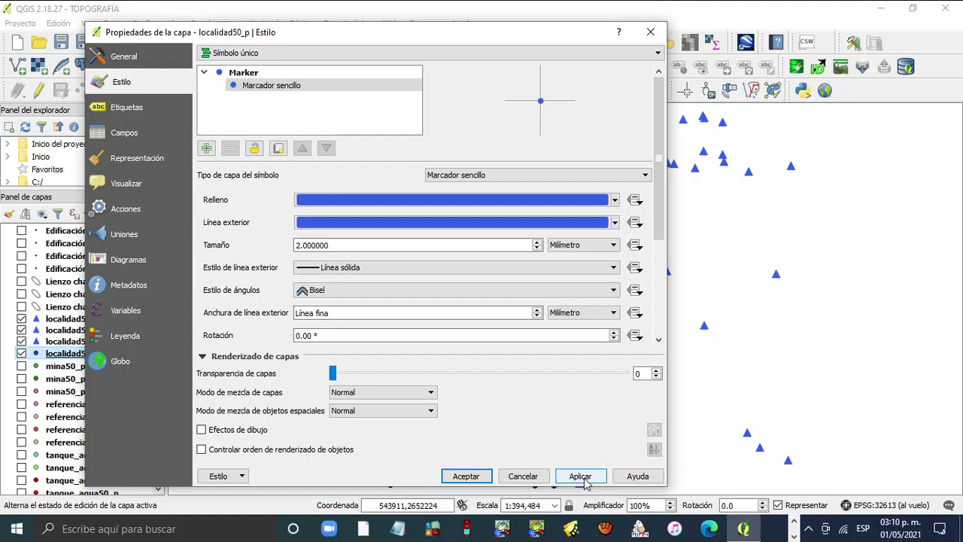
click(580, 476)
click(465, 475)
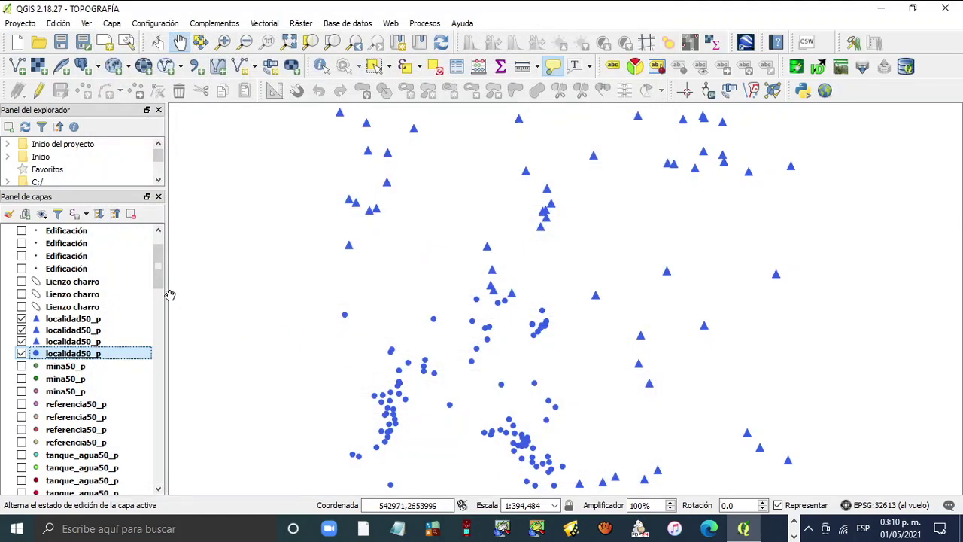
- Show the Capa poligono layer and enlarge the map around its green polygon
drag(160, 279, 160, 244)
click(22, 231)
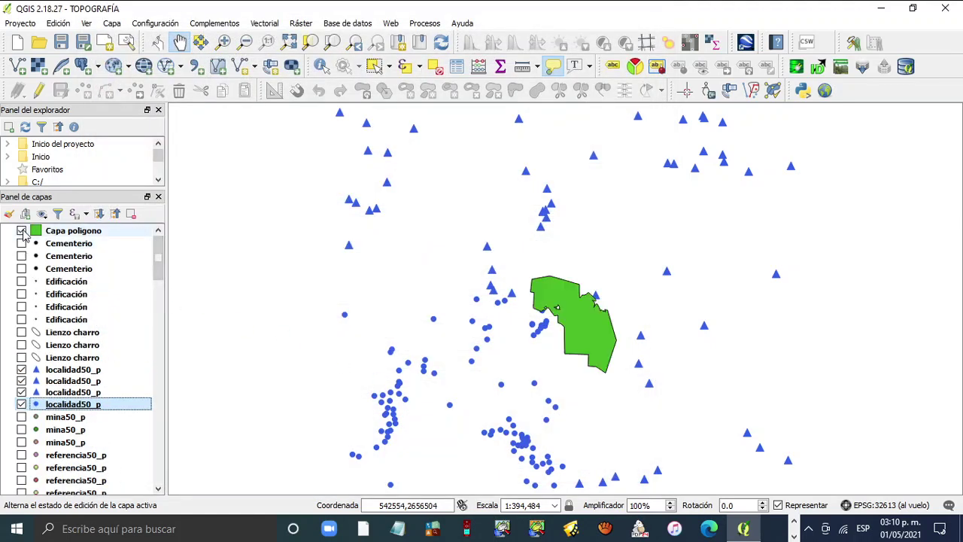
scroll(600, 349, up, 2)
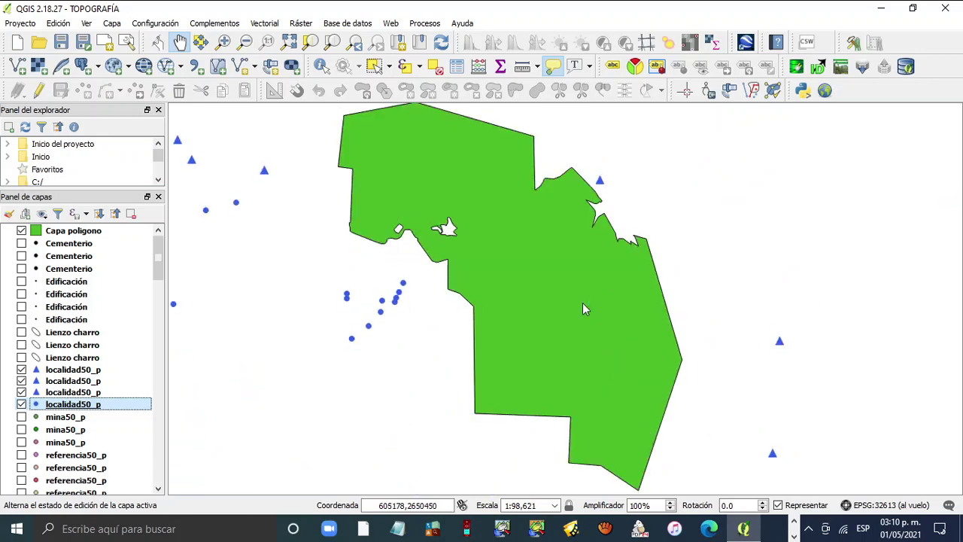
- Give the fourth localidad50_p layer the predefined triangle marker symbol
right_click(82, 407)
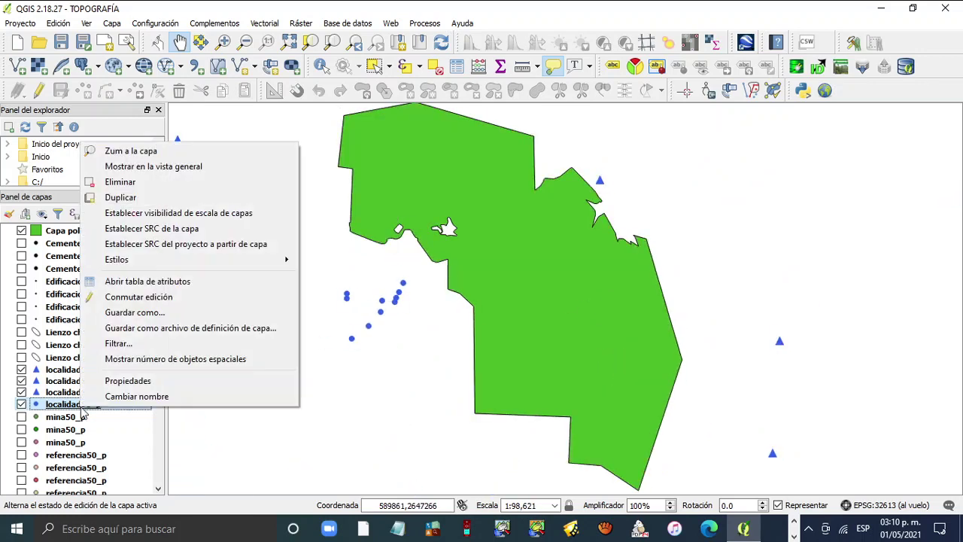
click(148, 383)
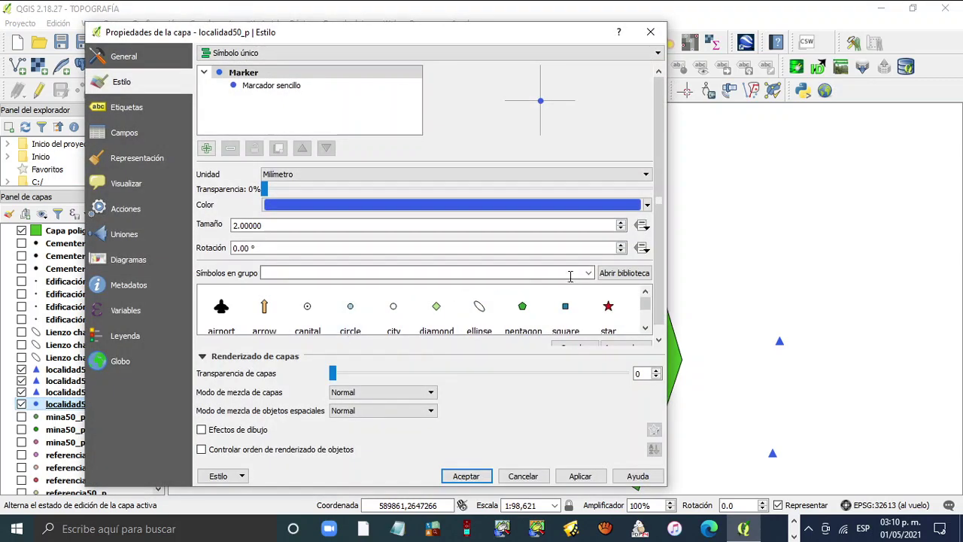
scroll(647, 316, down, 1)
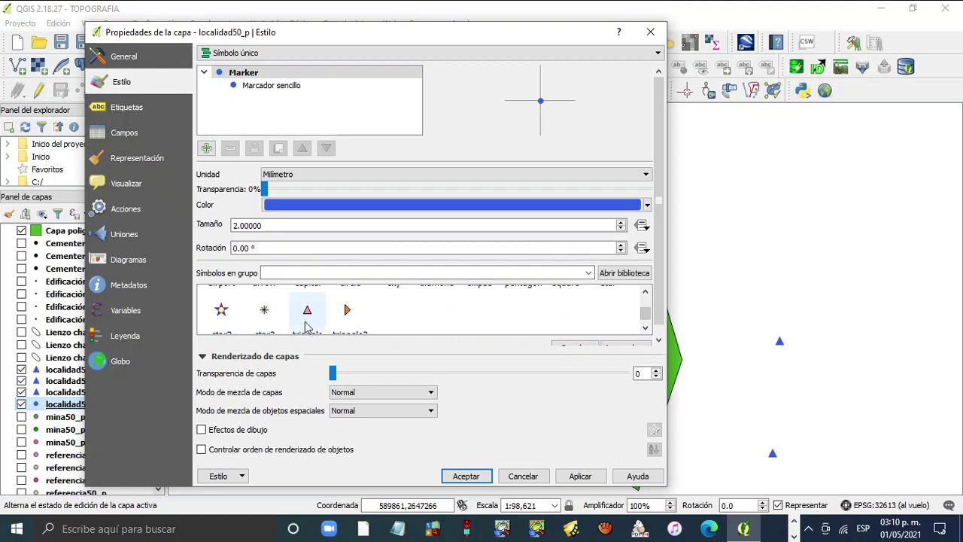
click(307, 309)
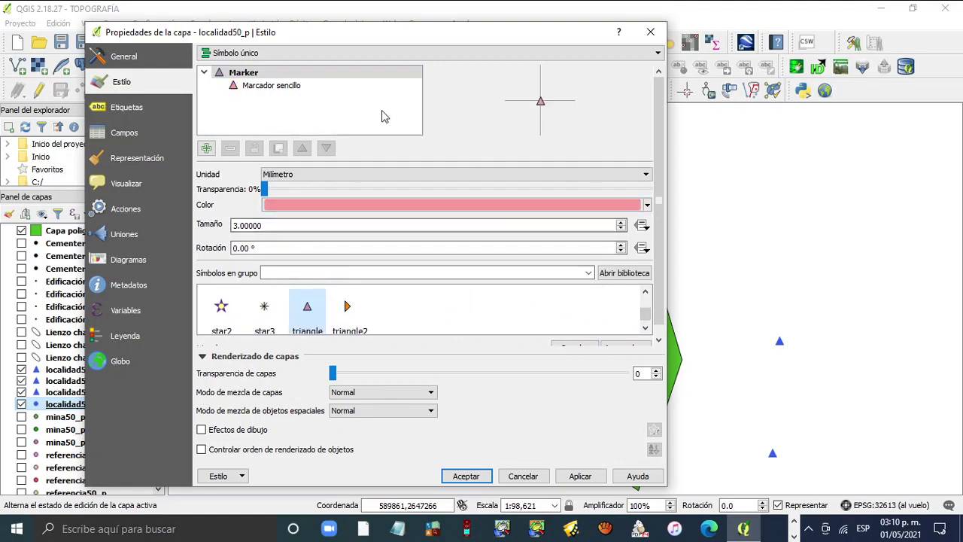
- Paste the copied blue into the fill and outline of the fourth localidad50_p layer's triangle and apply the style
click(292, 87)
click(614, 200)
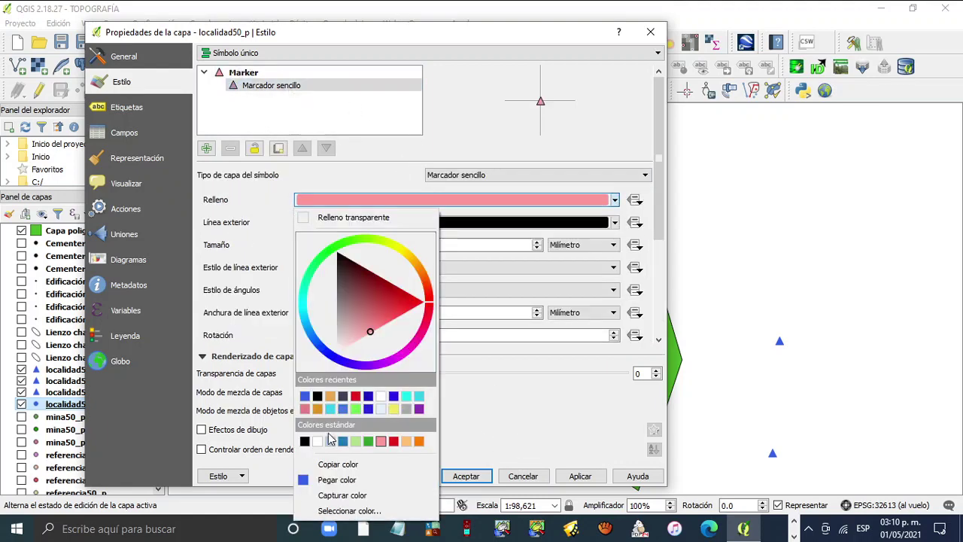
click(342, 477)
click(615, 222)
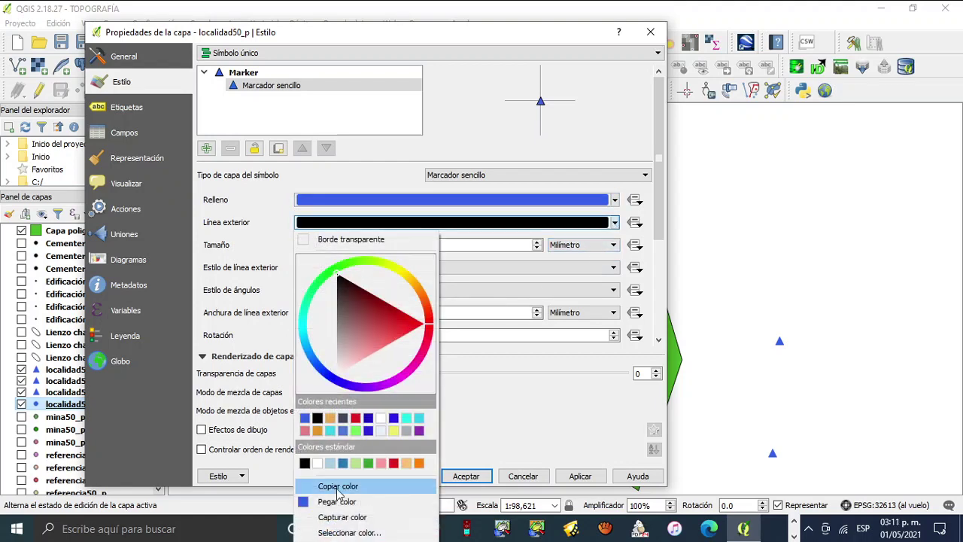
click(343, 500)
click(580, 476)
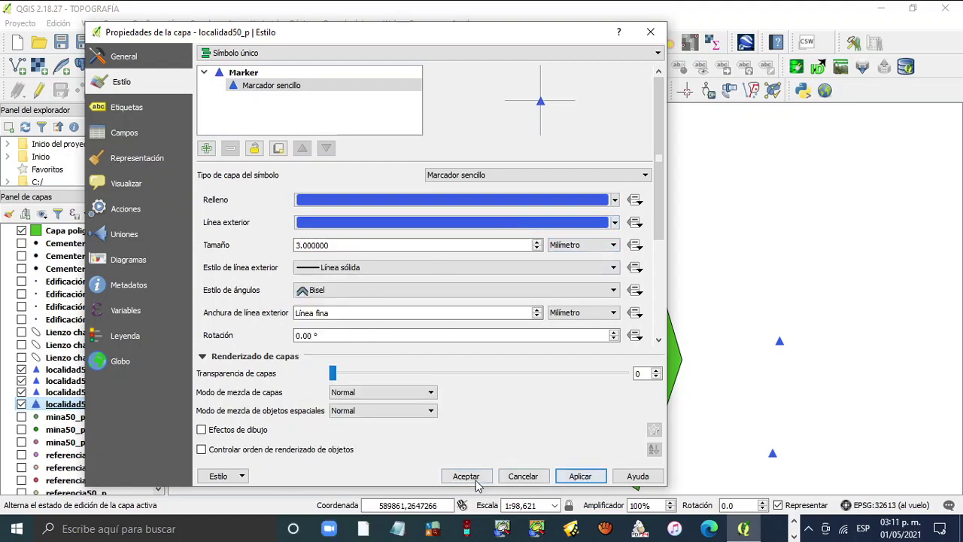
click(465, 476)
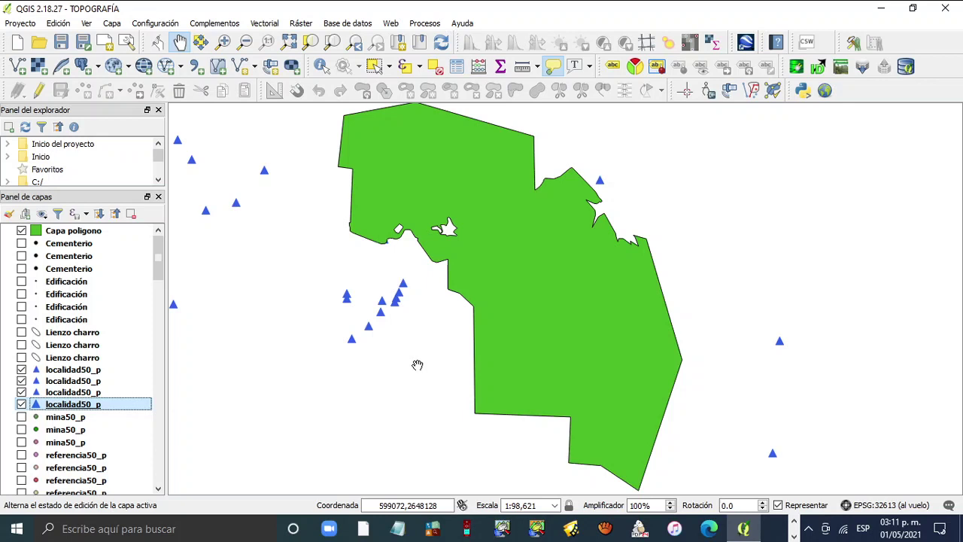
- Set the marker size of the first localidad50_p layer to 2 millimetres and apply the style
drag(110, 397, 69, 374)
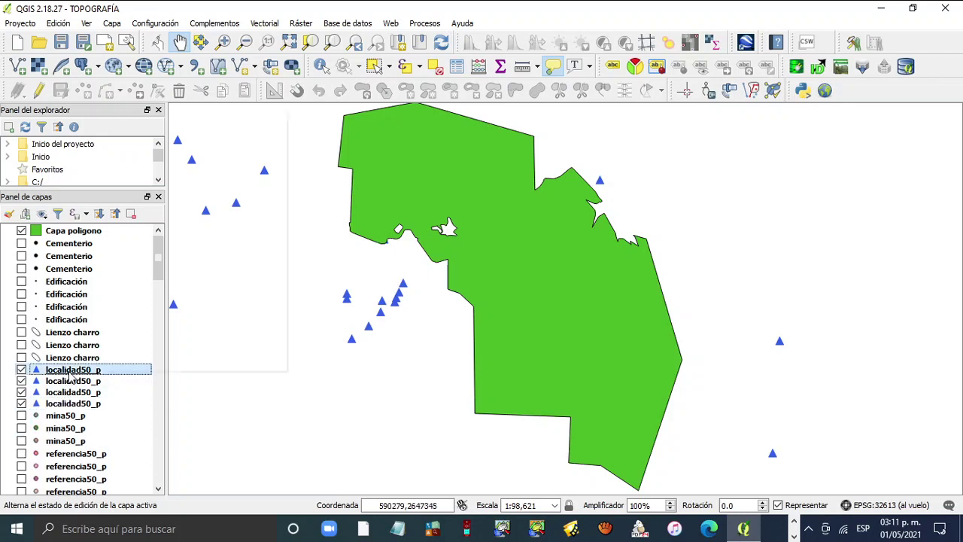
right_click(70, 374)
click(156, 351)
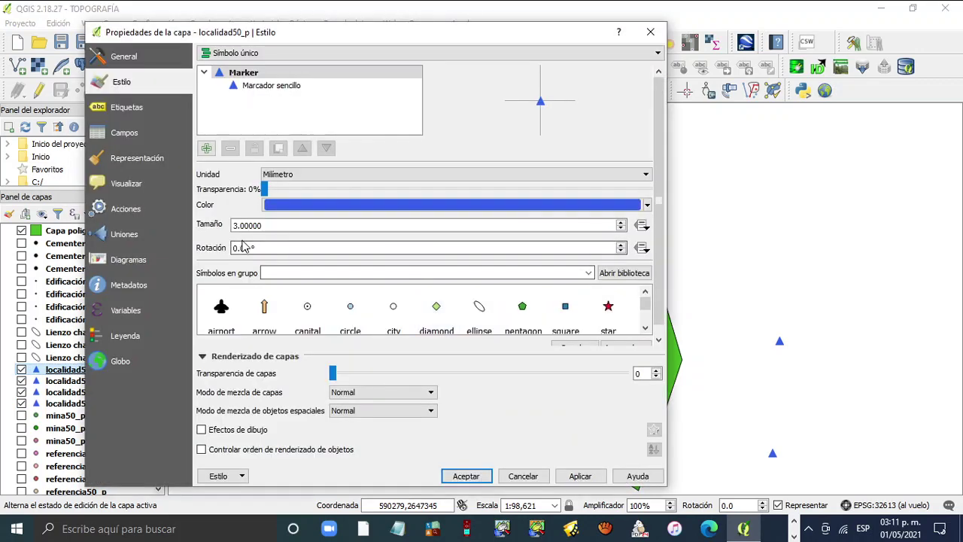
click(621, 228)
click(621, 229)
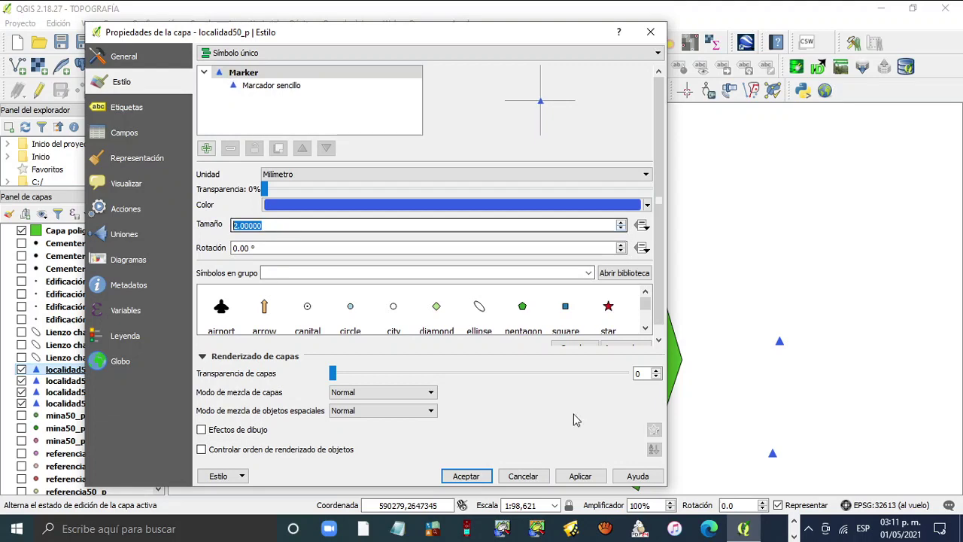
click(580, 476)
click(480, 478)
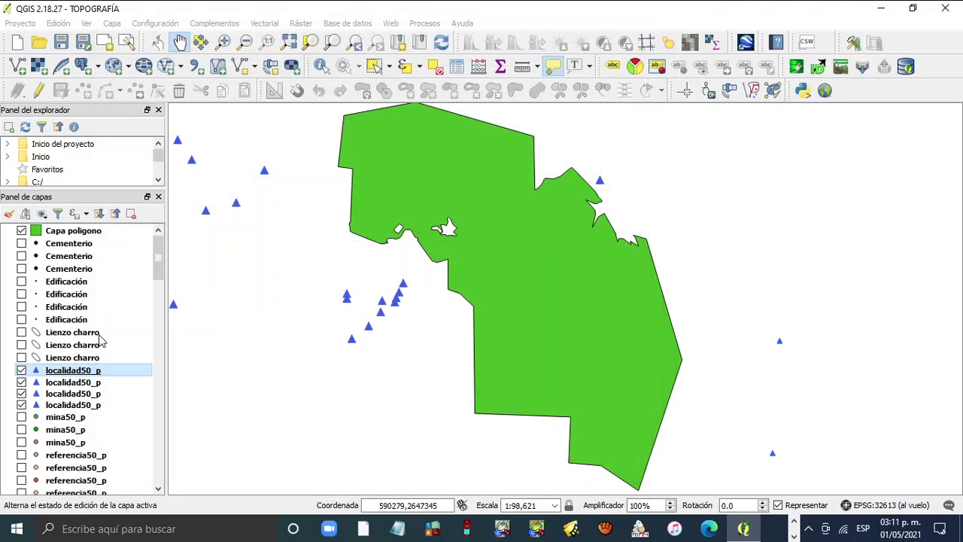
- Set the marker size of the second localidad50_p layer to 2 millimetres and apply the style
click(68, 382)
right_click(67, 384)
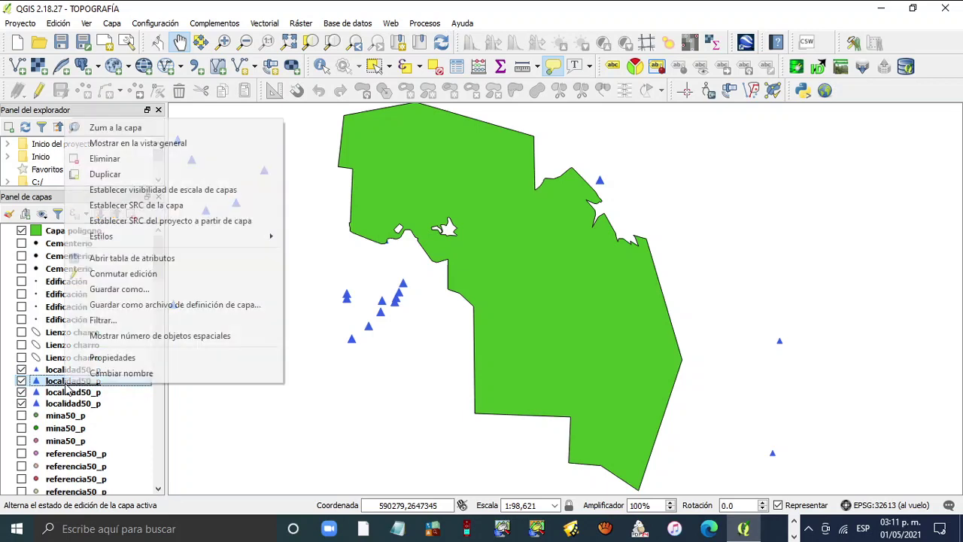
click(242, 330)
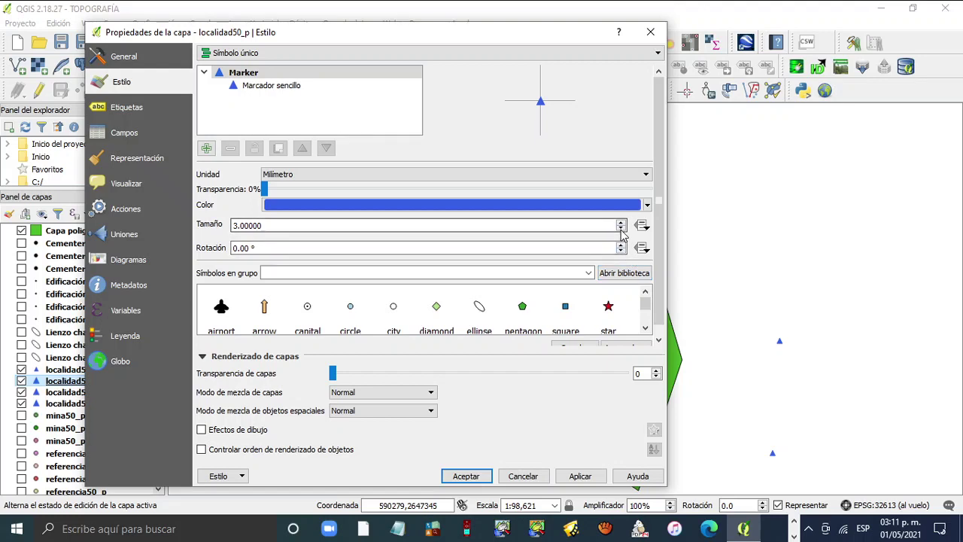
click(620, 228)
click(621, 229)
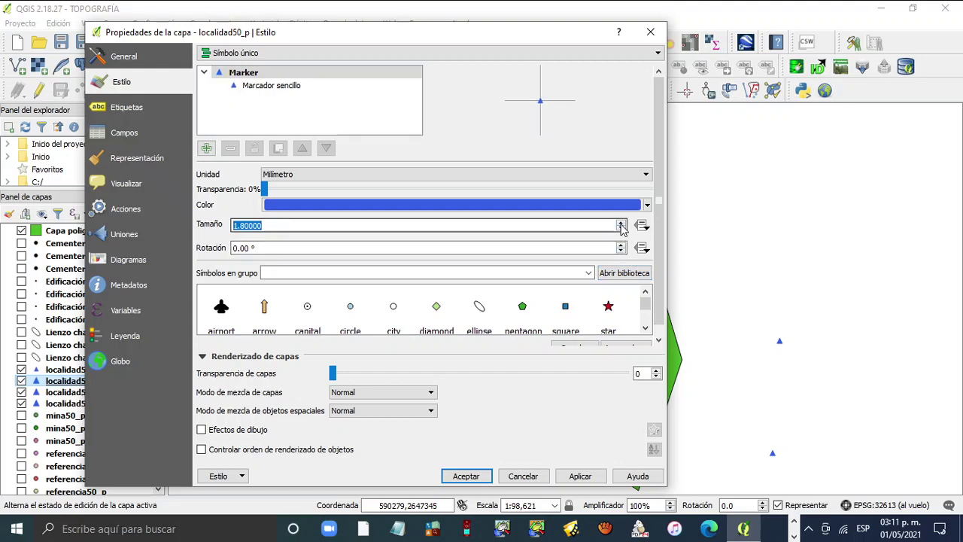
click(621, 225)
click(580, 475)
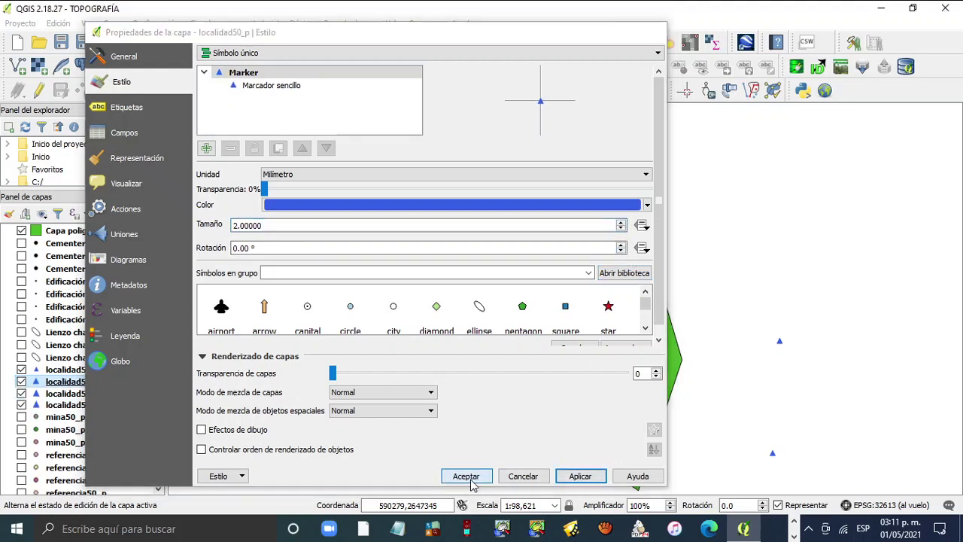
click(466, 476)
- Set the marker size of the third localidad50_p layer to 2 millimetres and apply the style
right_click(84, 396)
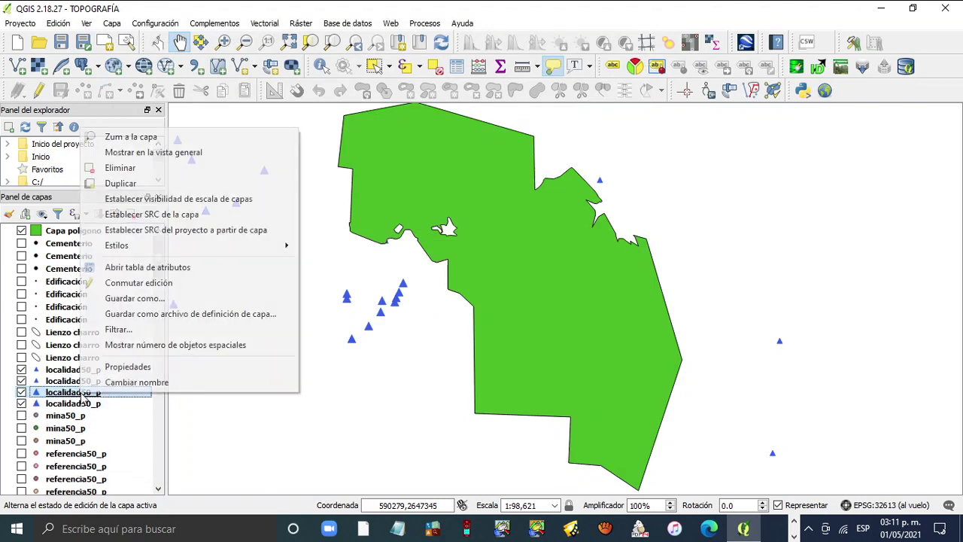
click(168, 369)
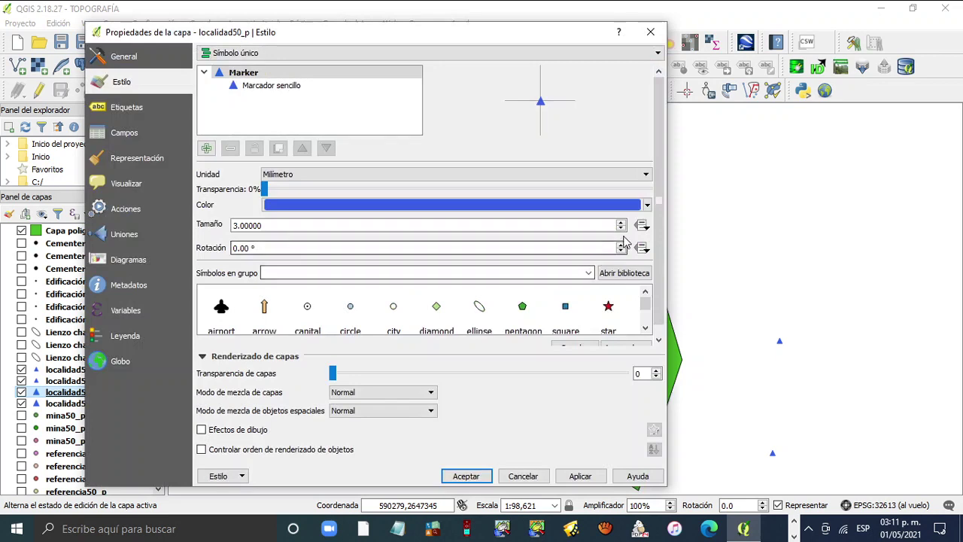
scroll(620, 234, down, 3)
scroll(620, 235, down, 1)
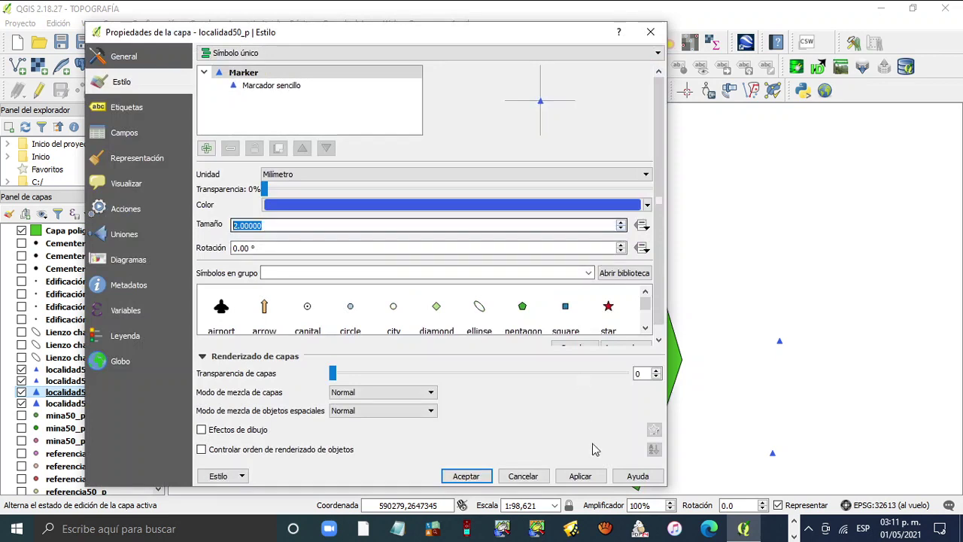
click(580, 476)
click(466, 475)
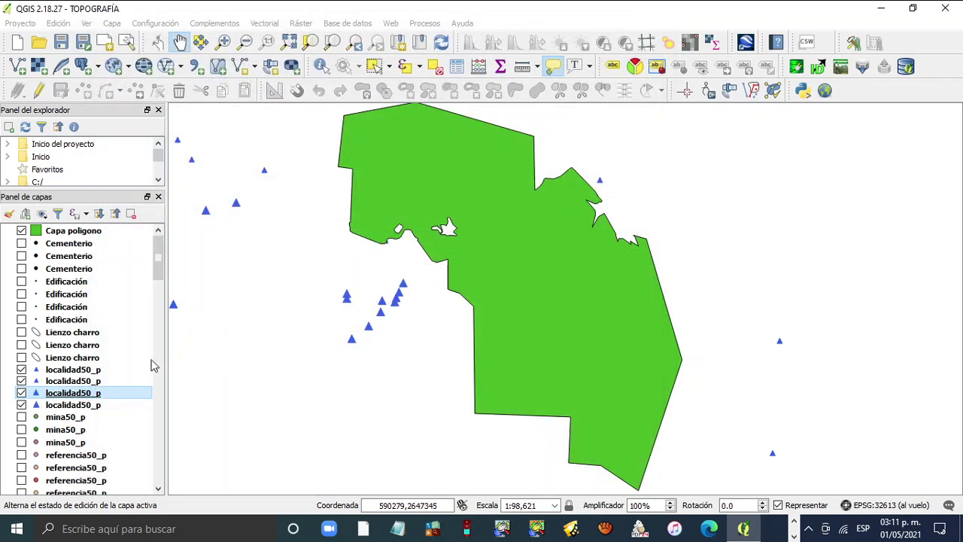
- Set the marker size of the fourth localidad50_p layer to 2 millimetres and apply the style
click(75, 404)
right_click(76, 406)
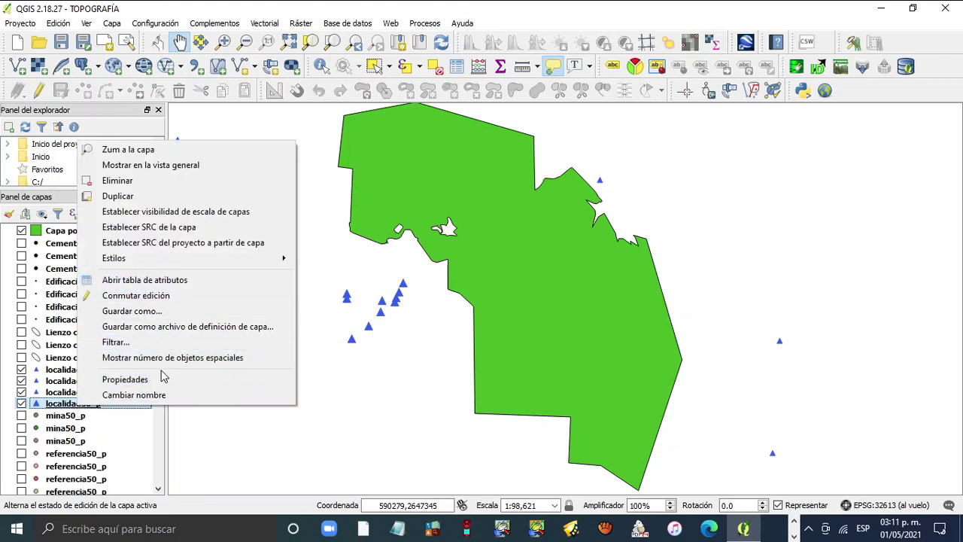
click(184, 376)
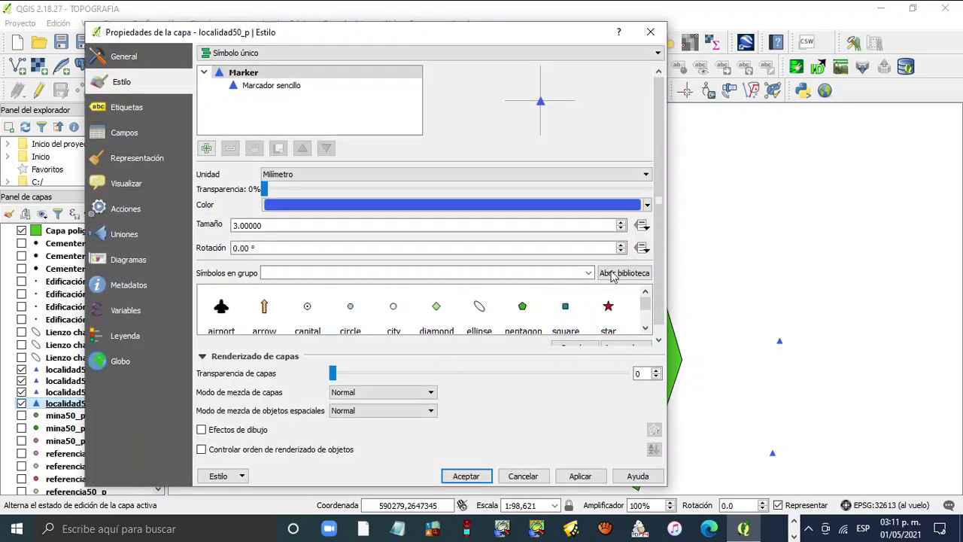
click(620, 228)
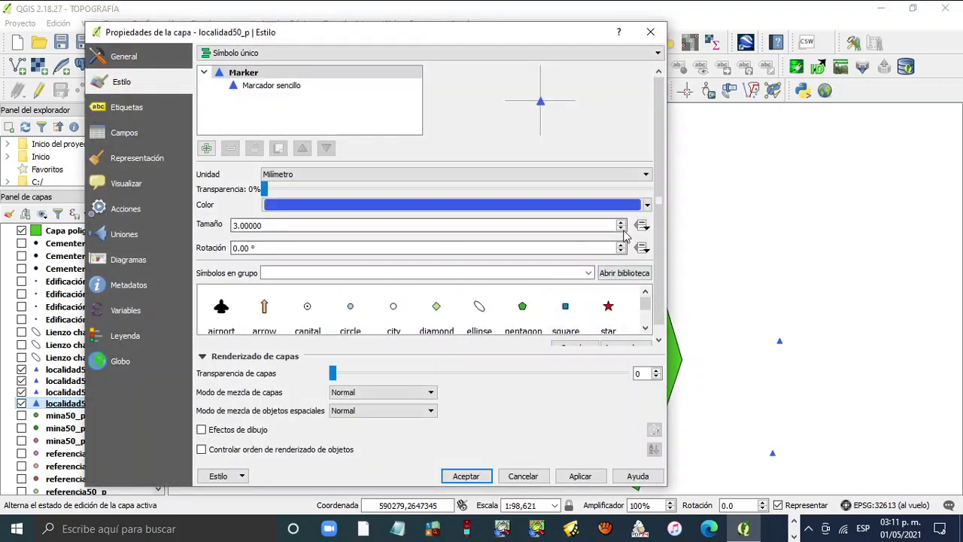
click(620, 229)
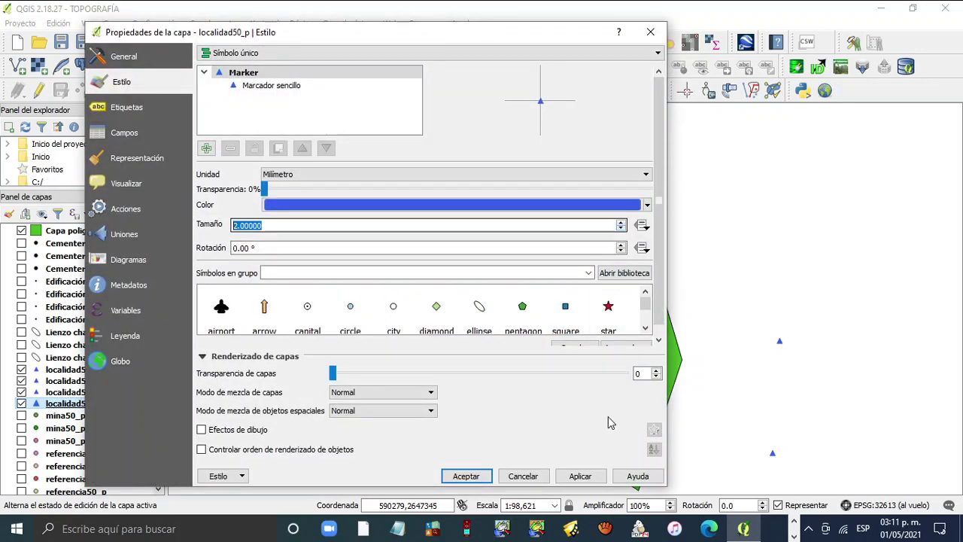
click(579, 477)
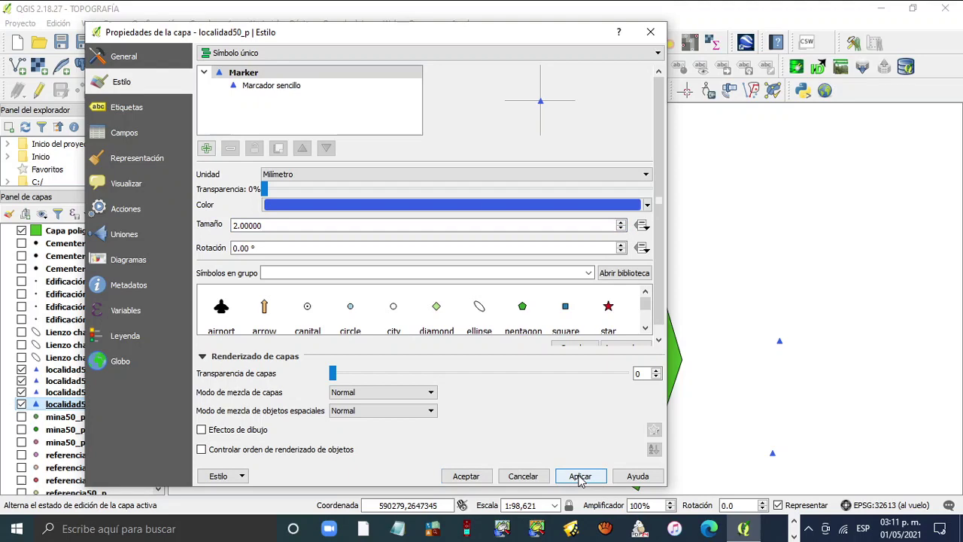
click(465, 475)
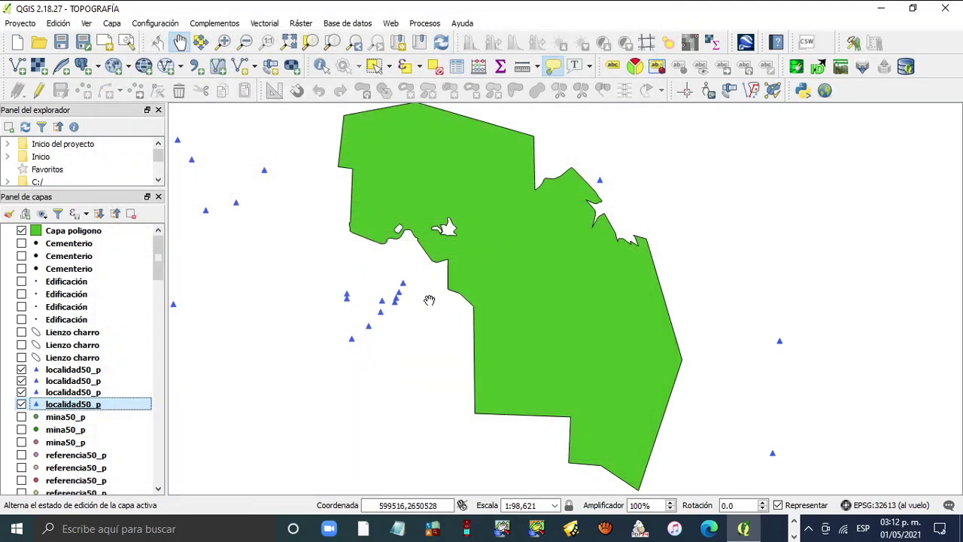
- Set the map scale to 1:110,000 and make the four Edificación layers visible
click(530, 505)
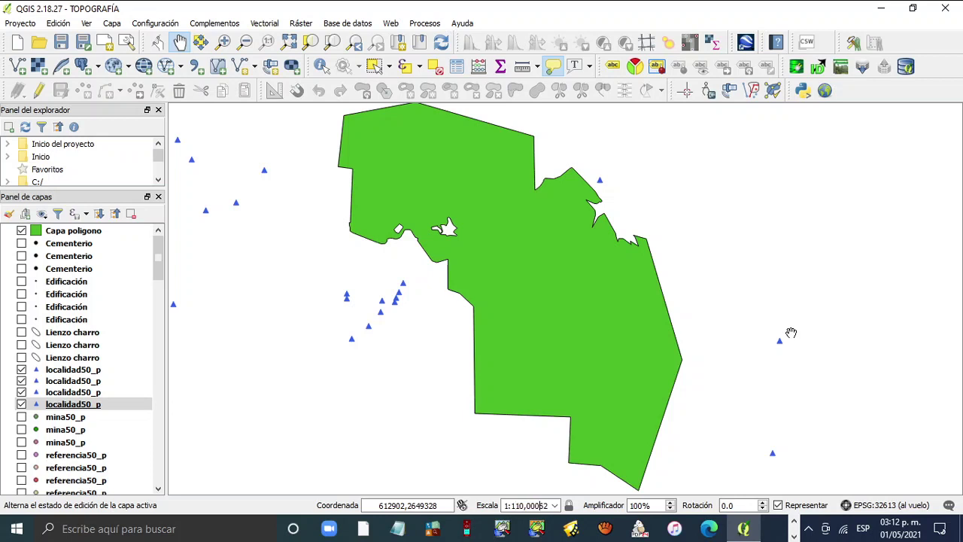
key(Return)
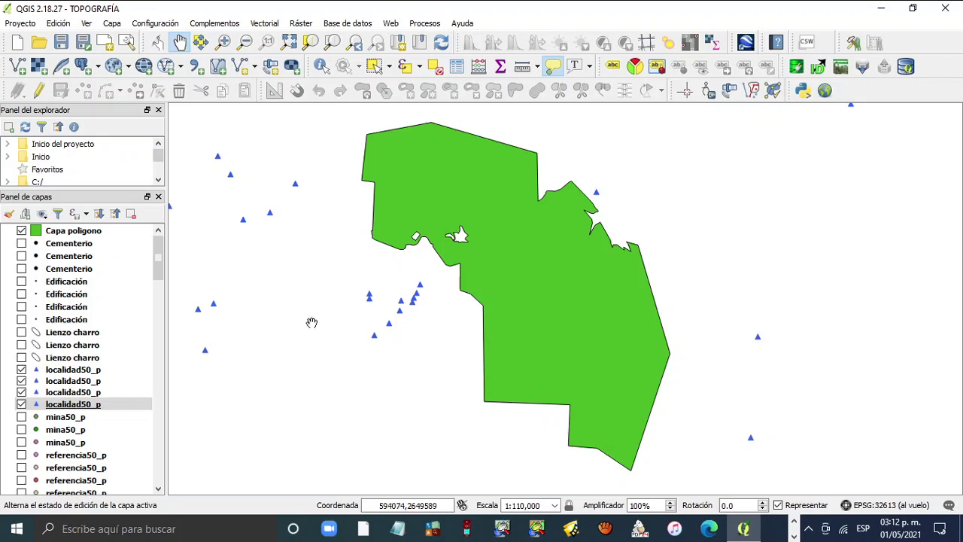
click(22, 282)
click(22, 294)
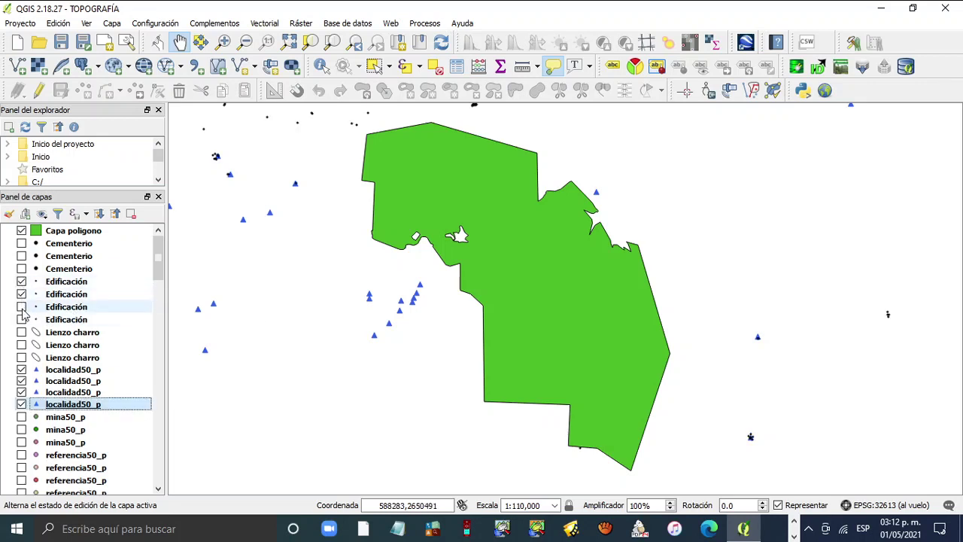
click(22, 307)
click(21, 320)
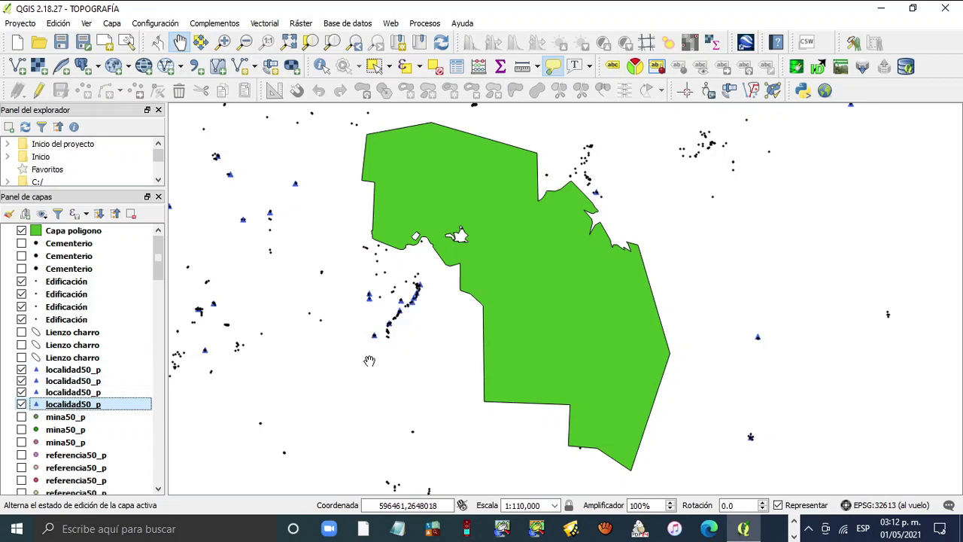
- Examine how the Edificación points lie around the blue localidad50_p triangles southwest of Capa poligono
scroll(368, 354, up, 4)
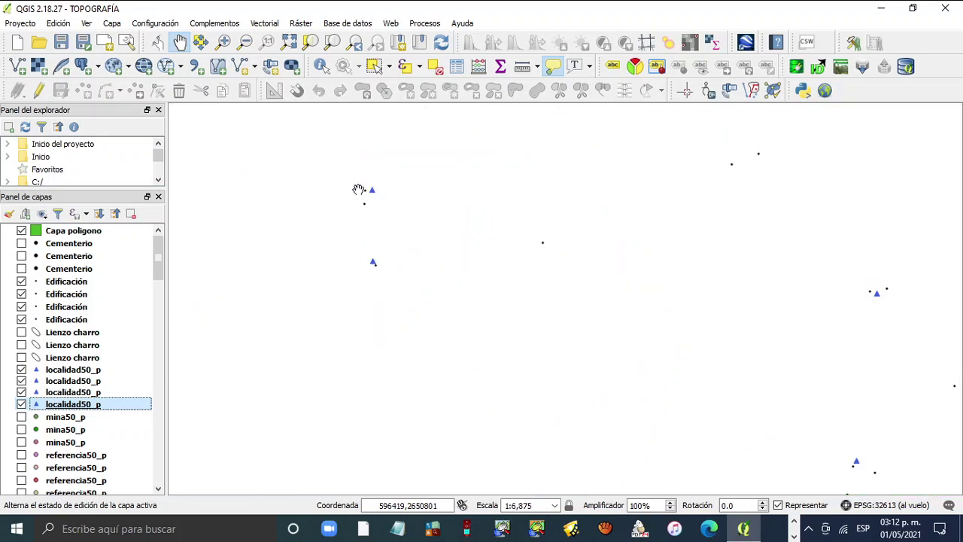
scroll(368, 207, up, 3)
scroll(366, 256, down, 5)
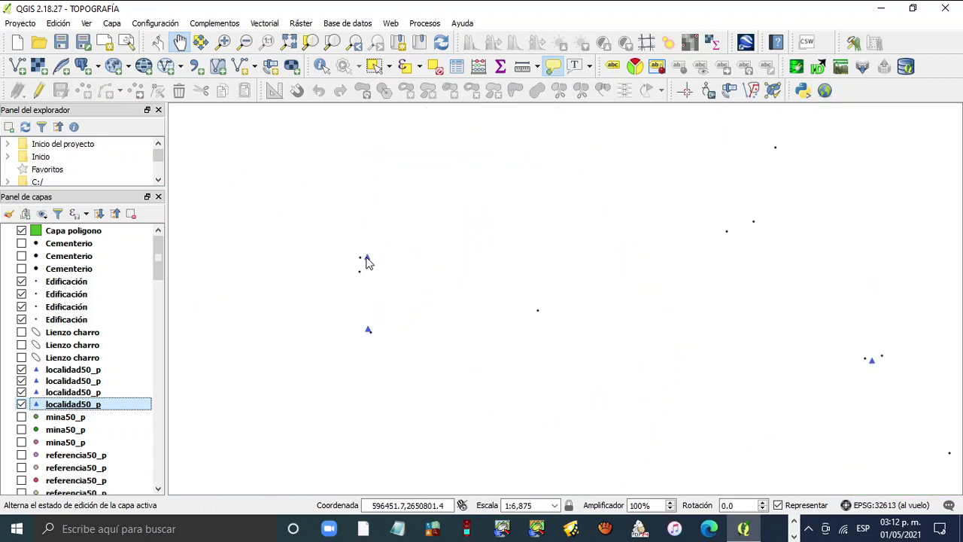
scroll(603, 184, up, 3)
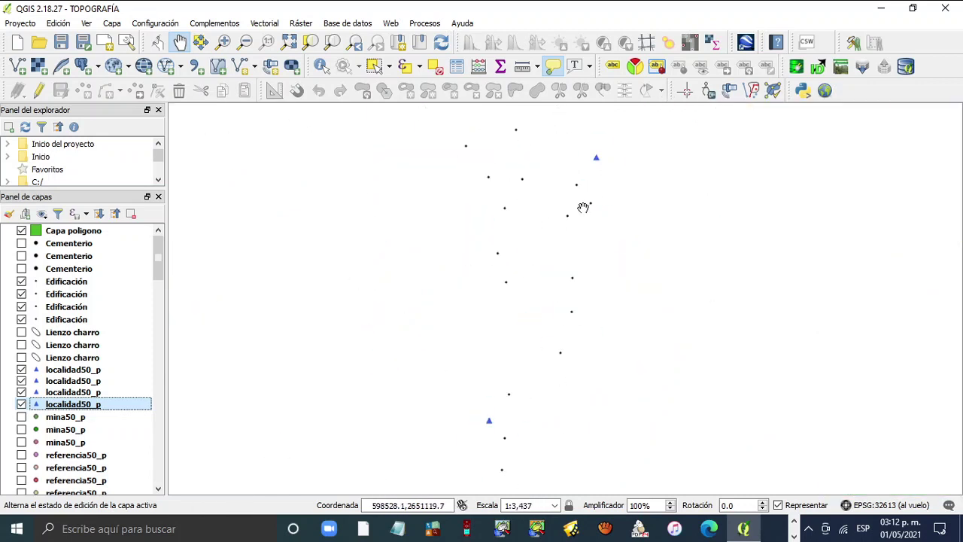
scroll(576, 210, down, 2)
scroll(552, 324, up, 1)
scroll(316, 329, up, 2)
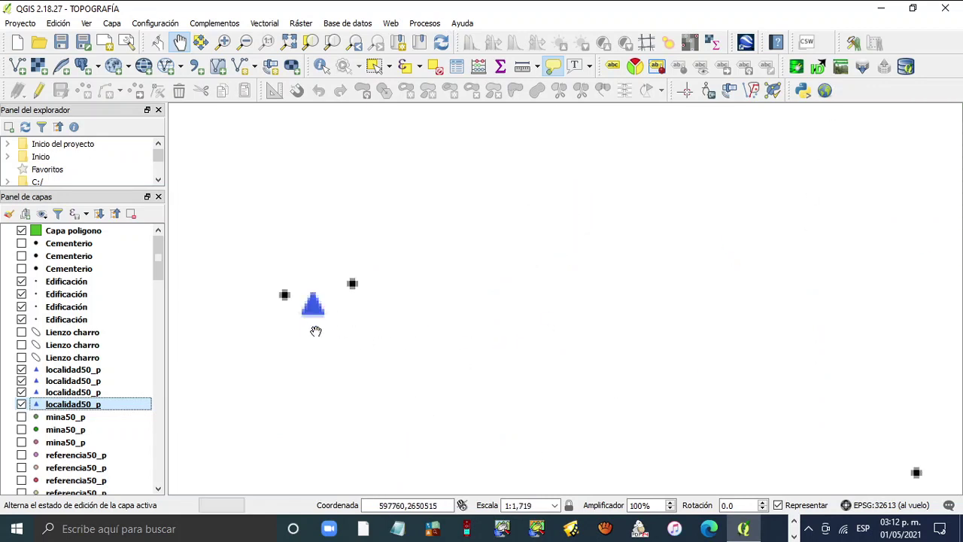
scroll(300, 314, down, 5)
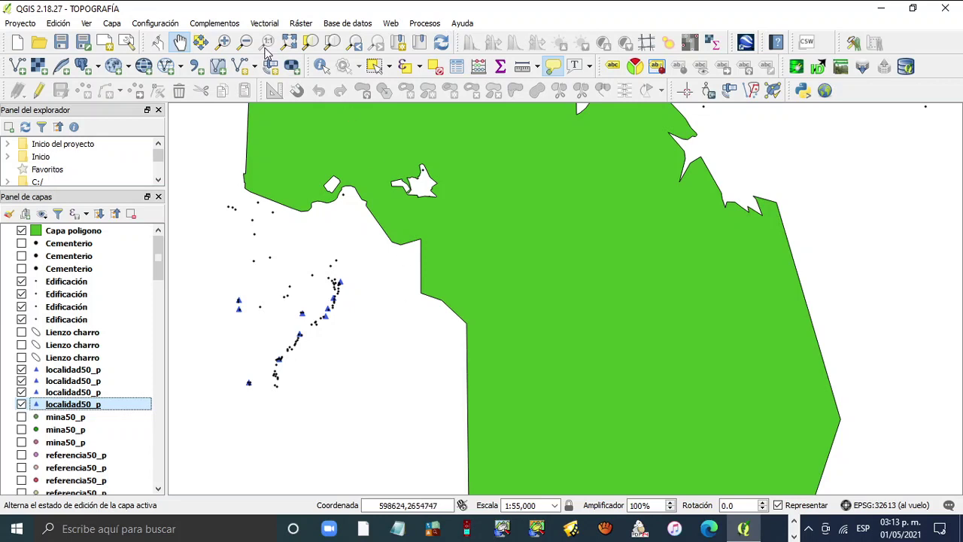
scroll(582, 325, down, 1)
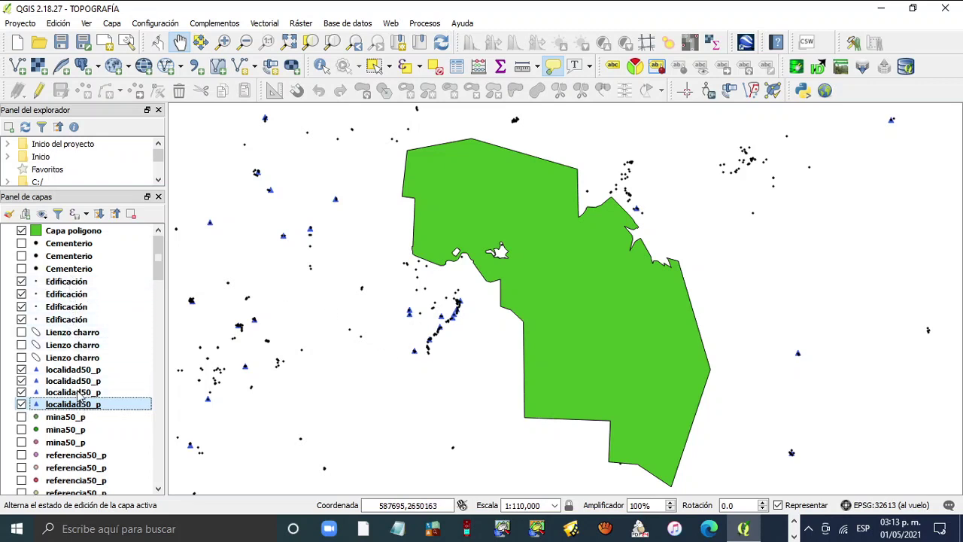
- Rename the first localidad50_p layer as Localidad
drag(79, 396, 80, 369)
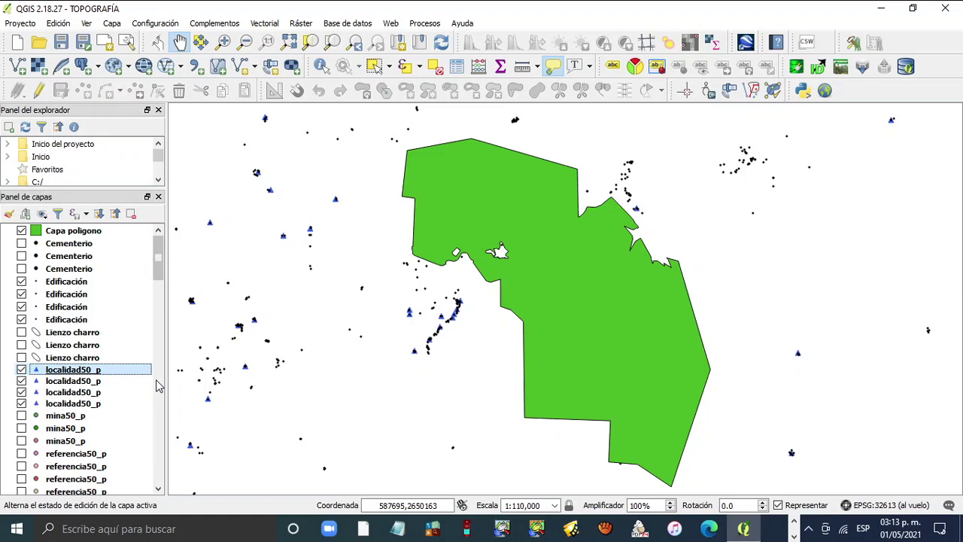
key(F2)
key(End)
key(Left)
key(Left)
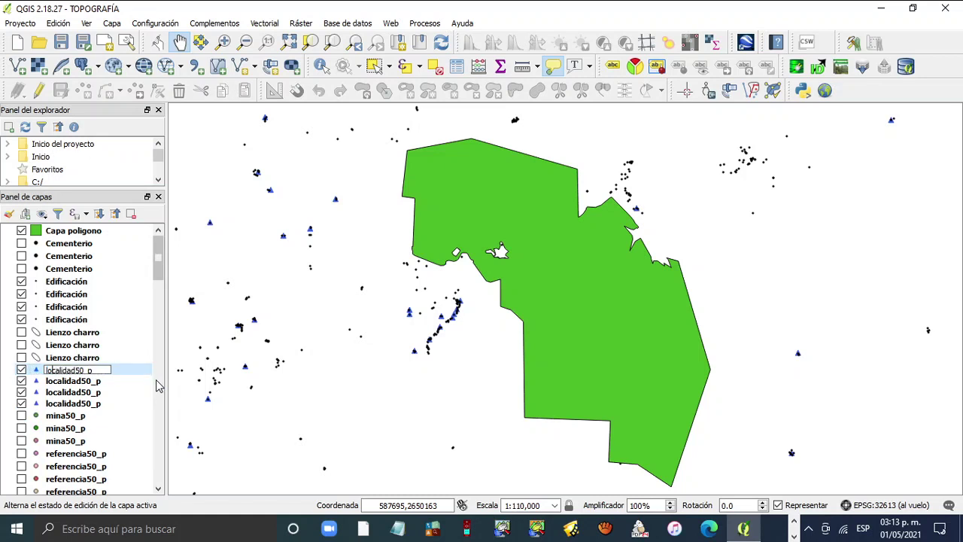
key(Home)
text(L)
key(Delete)
key(Delete)
key(Delete)
key(Delete)
key(Delete)
key(Return)
- Rename the second localidad50_p layer, directly below the first Localidad layer, as Localidad
click(95, 384)
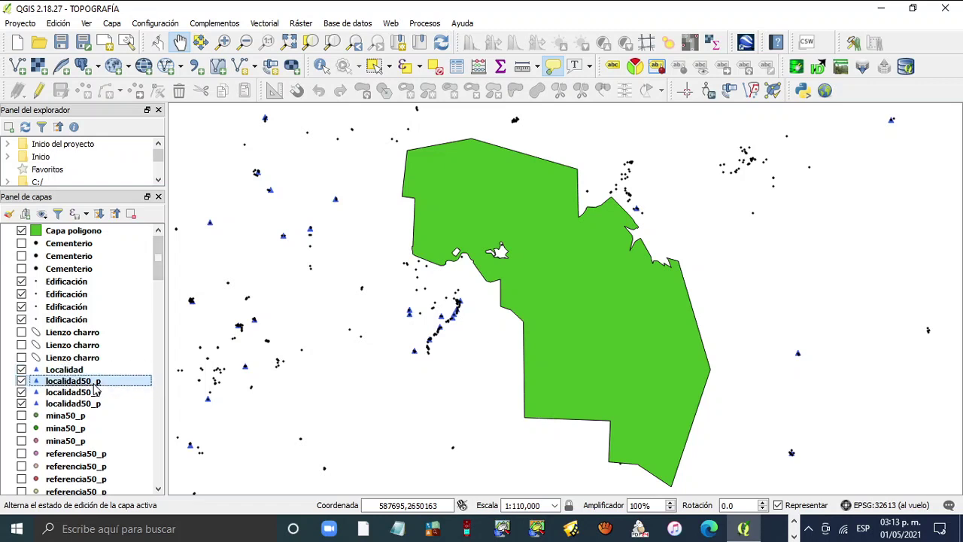
click(94, 384)
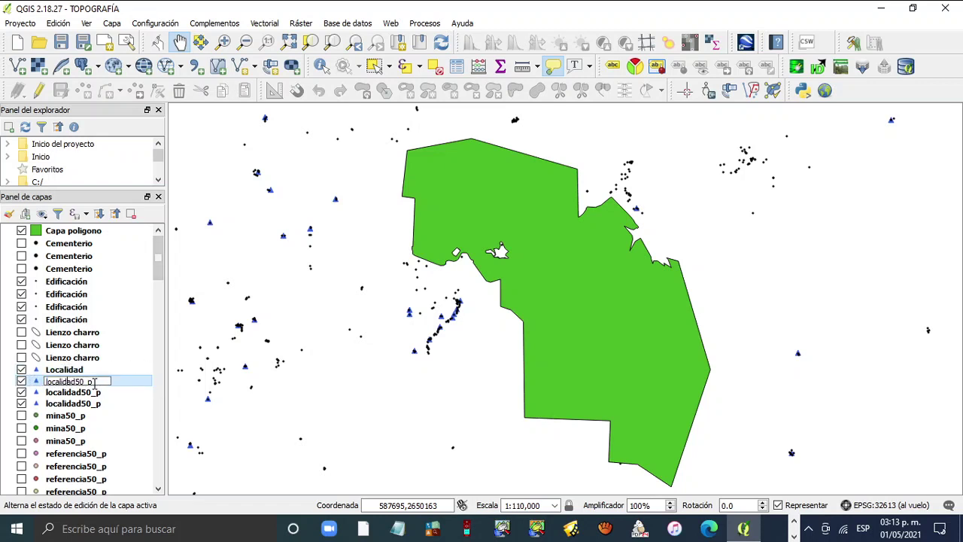
key(BackSpace)
text(L)
key(BackSpace)
key(BackSpace)
key(BackSpace)
key(BackSpace)
key(Return)
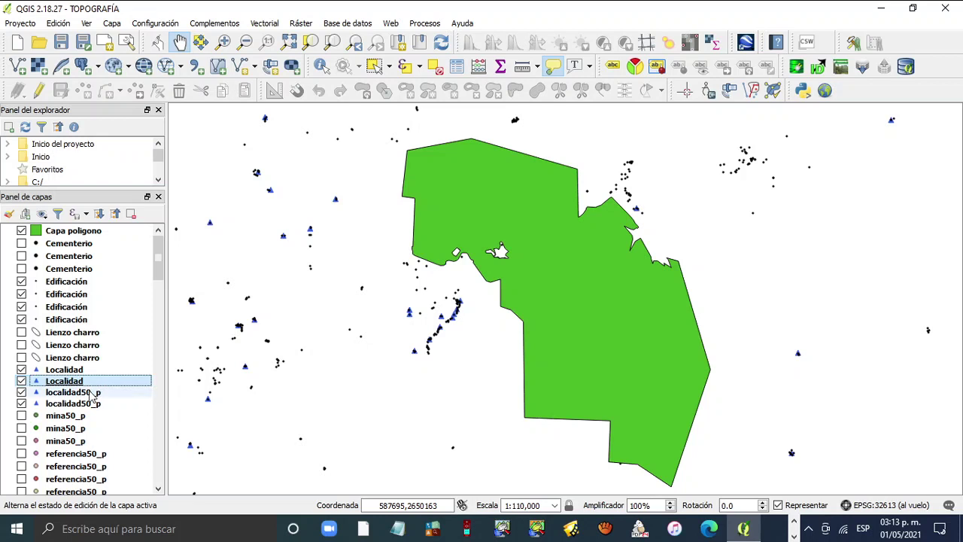
- Rename the third localidad50_p layer as Localidad
click(91, 395)
key(F2)
key(Home)
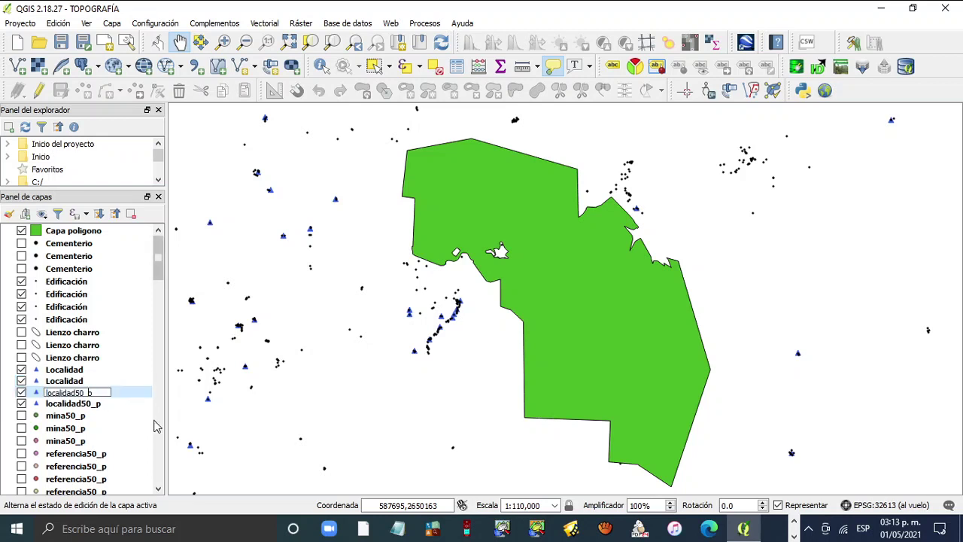
key(Right)
key(BackSpace)
text(L)
key(Delete)
key(Delete)
key(Delete)
key(Delete)
key(Return)
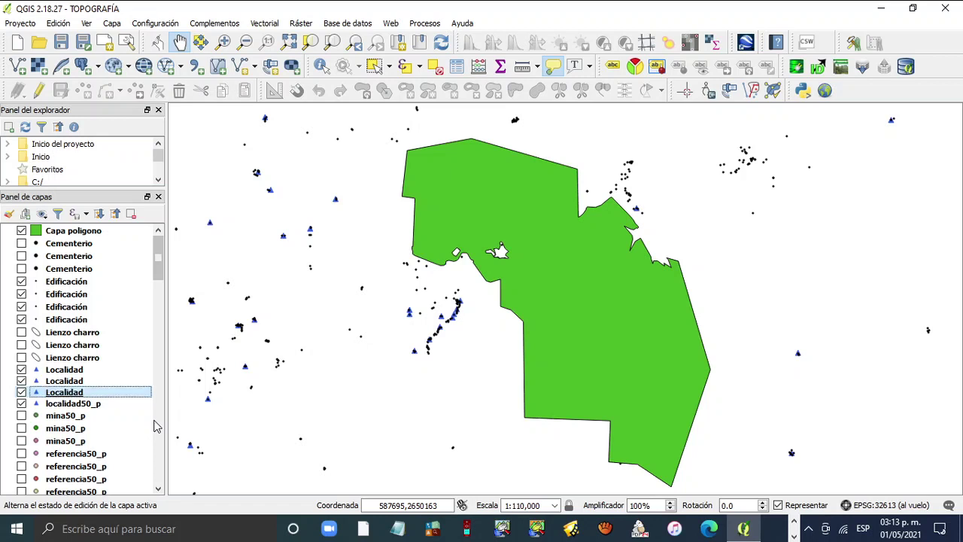
- Rename the last remaining localidad50_p layer, just above the mina50_p layers, as Localidad
key(Down)
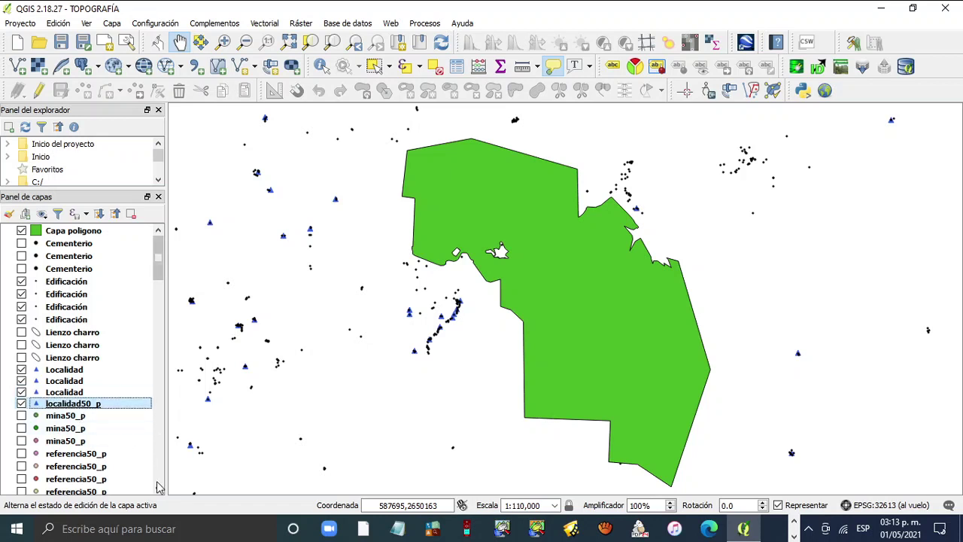
key(F2)
key(Home)
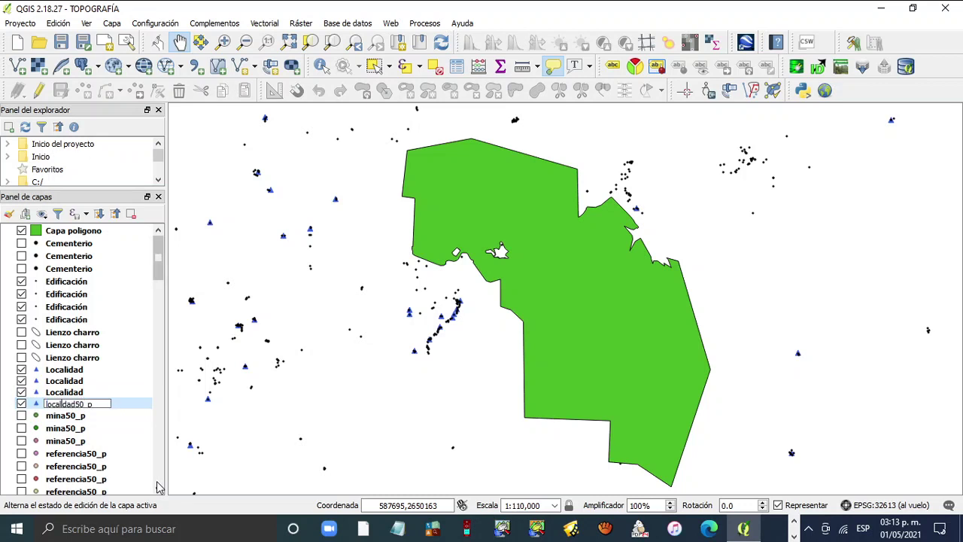
key(Delete)
text(L)
key(Delete)
key(Delete)
key(Delete)
key(Delete)
key(Return)
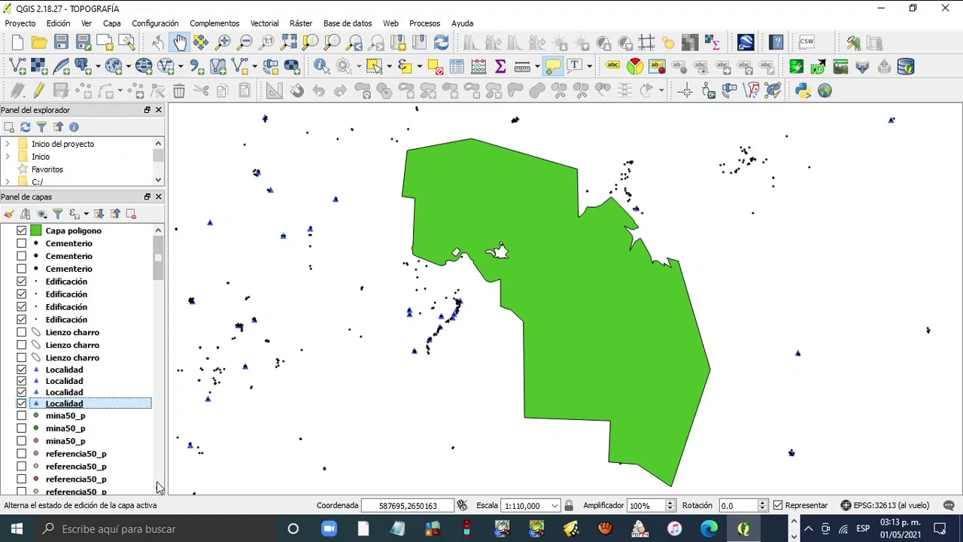
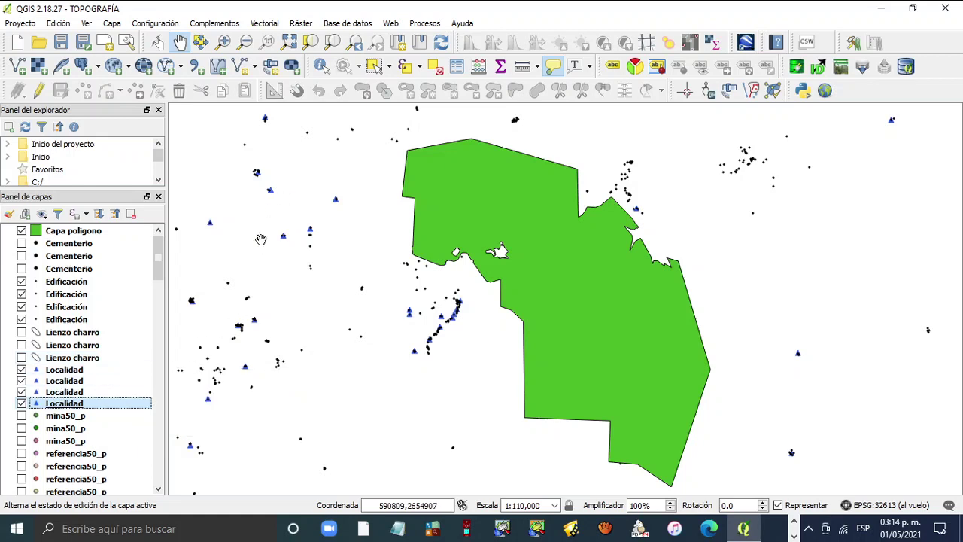
- Show labels for the first Localidad layer using the nombre field, and apply and accept the layer properties
click(67, 370)
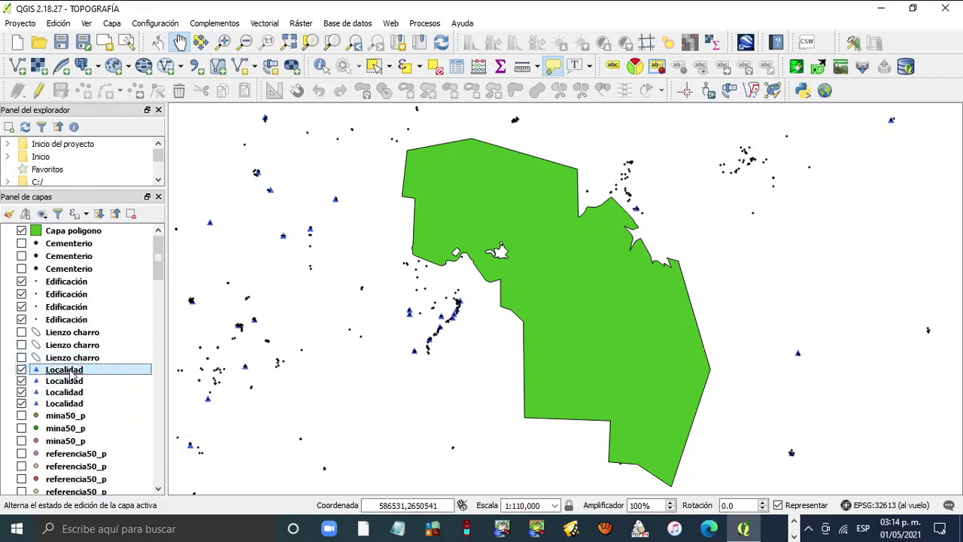
right_click(66, 371)
click(140, 345)
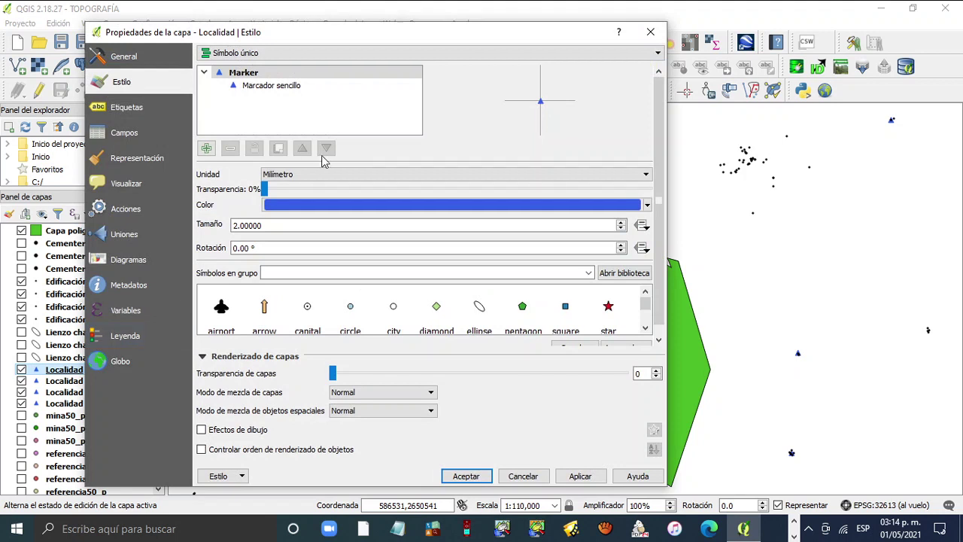
click(134, 109)
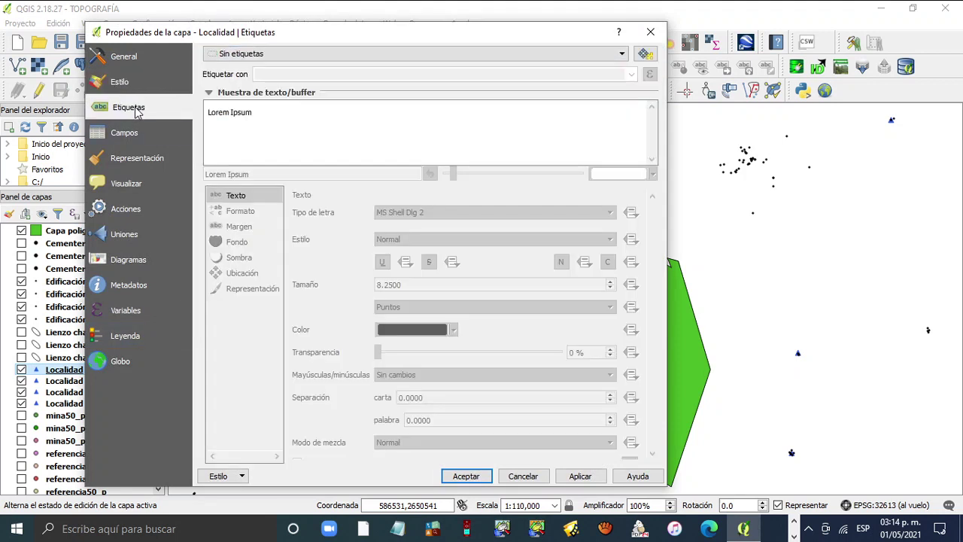
click(622, 57)
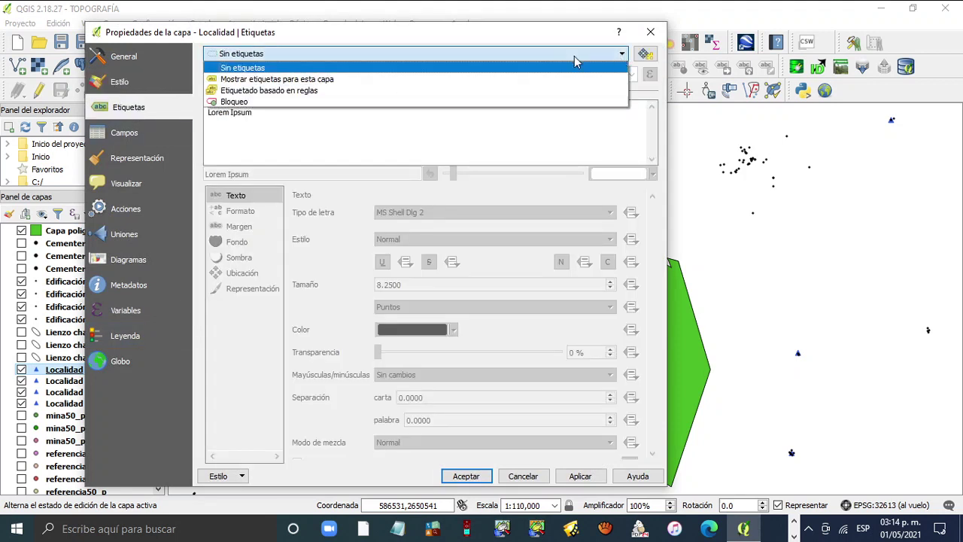
click(376, 79)
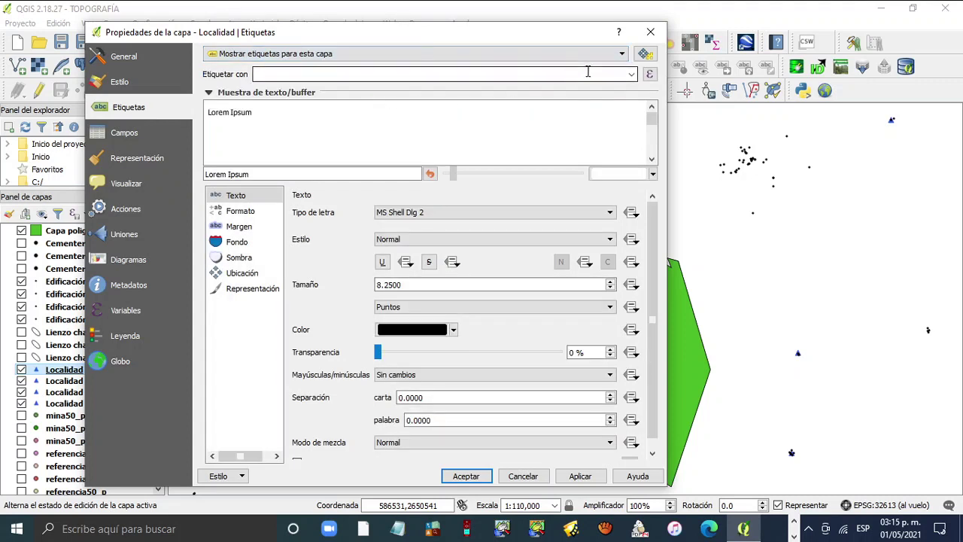
click(630, 74)
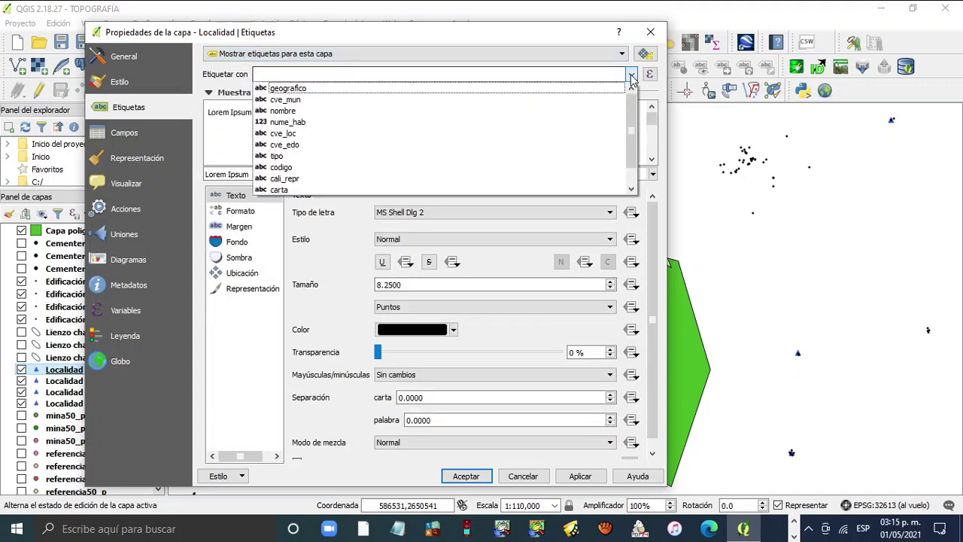
click(468, 111)
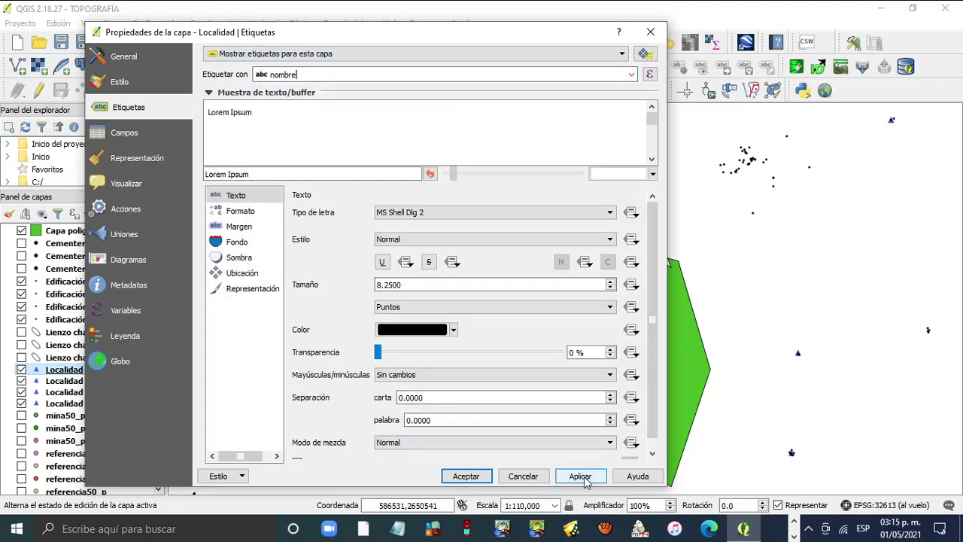
click(581, 476)
click(465, 475)
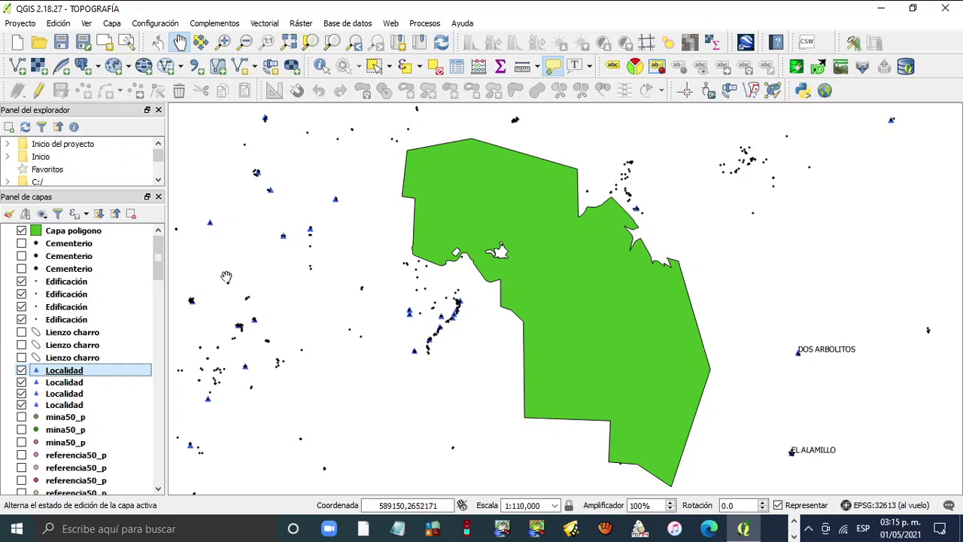
- Show labels for the second Localidad layer using the nombre field and apply them
right_click(75, 382)
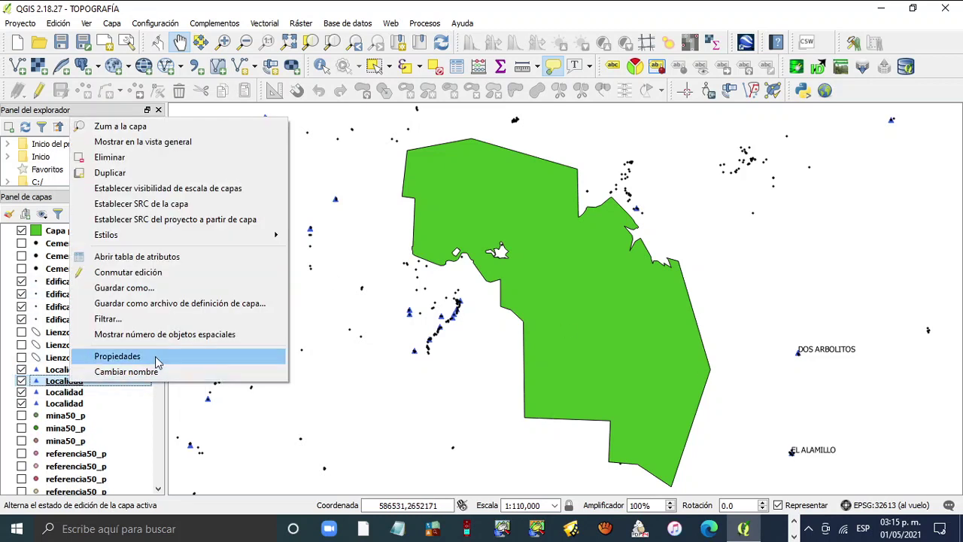
click(157, 358)
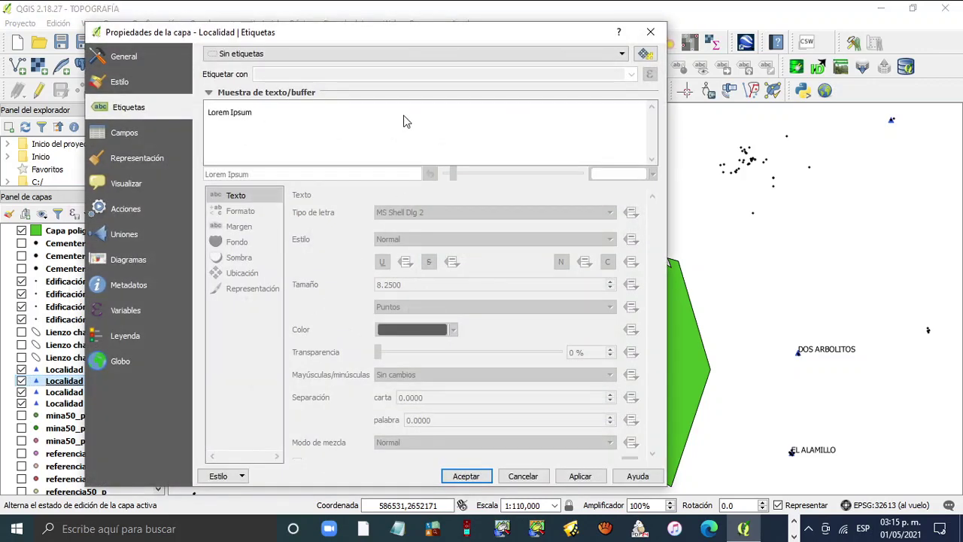
click(619, 56)
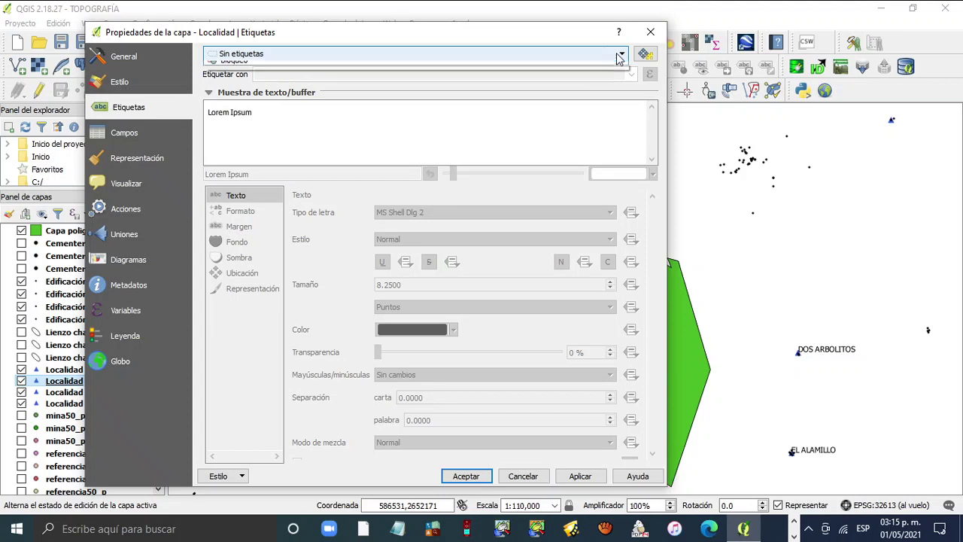
click(530, 79)
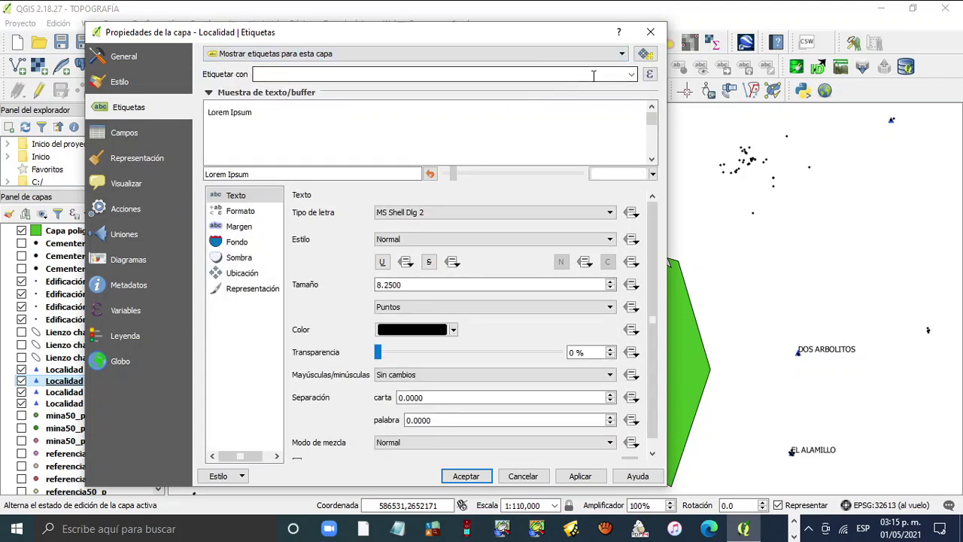
click(631, 74)
click(460, 111)
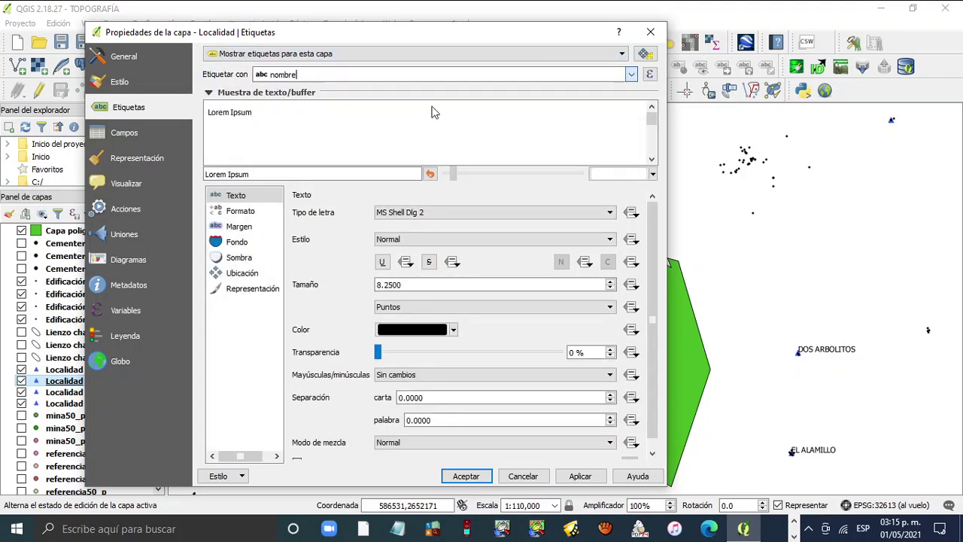
click(580, 476)
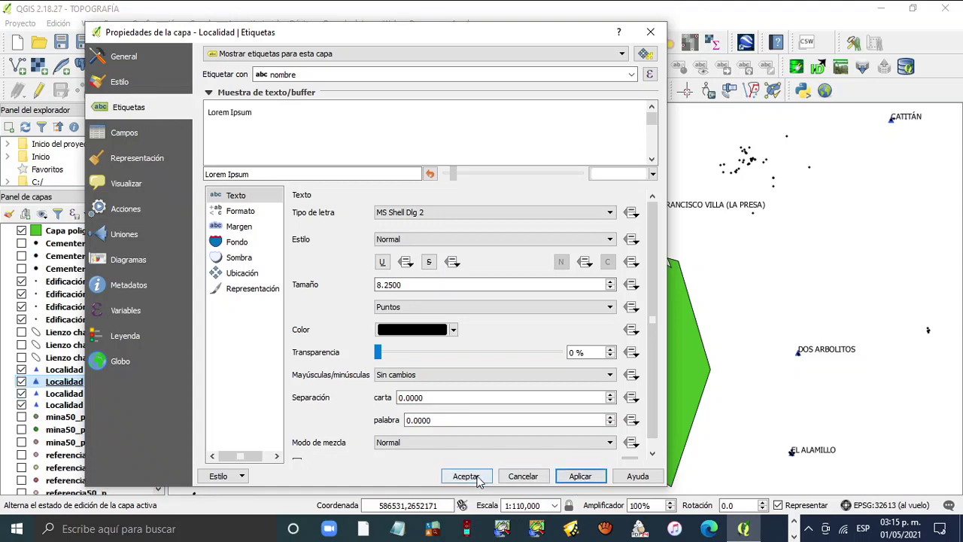
- Accept the second Localidad point layer's properties, and show labels for the third Localidad point layer using the nombre field
click(466, 475)
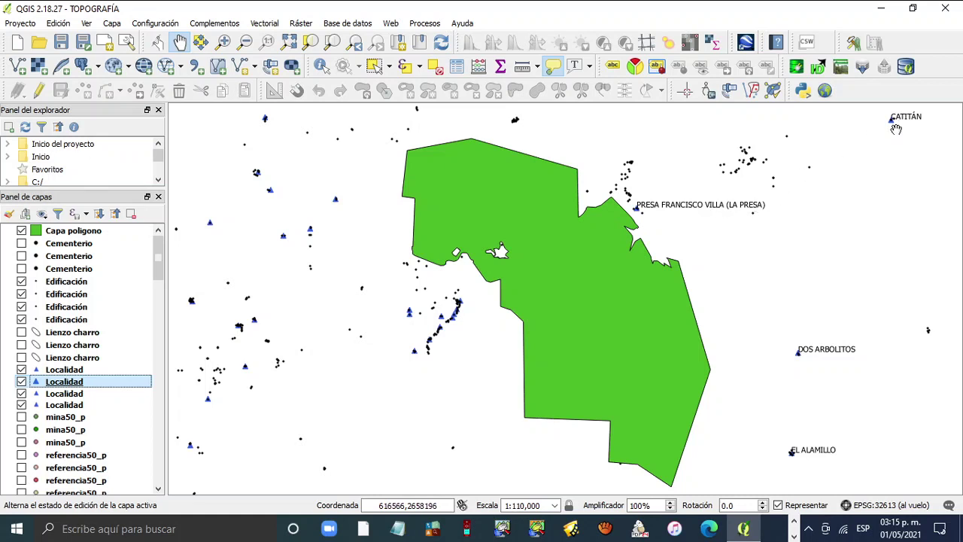
click(64, 394)
right_click(79, 394)
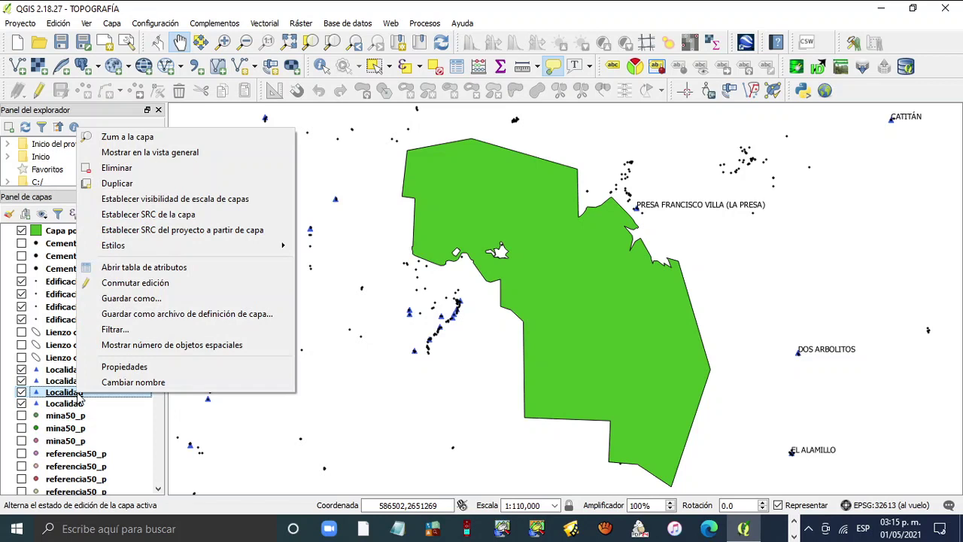
click(171, 369)
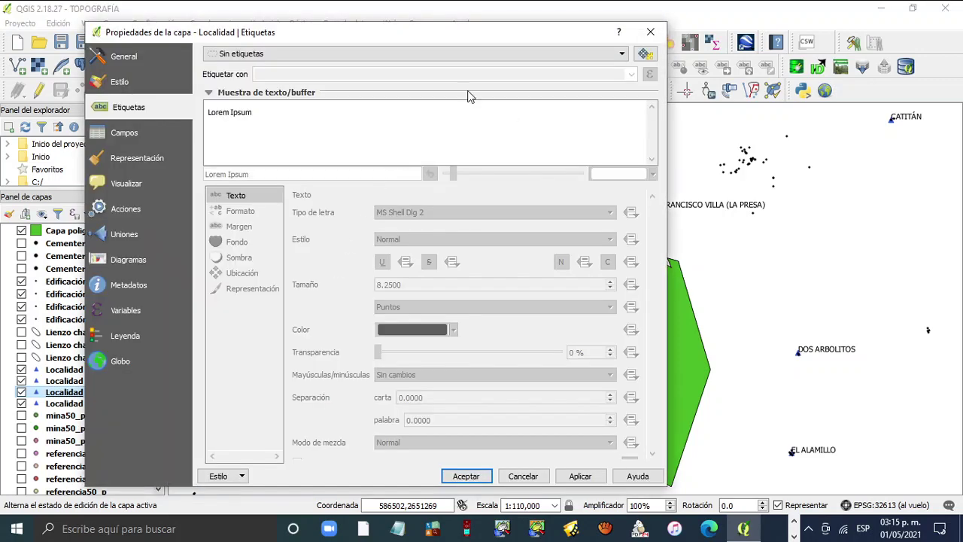
click(621, 54)
click(484, 79)
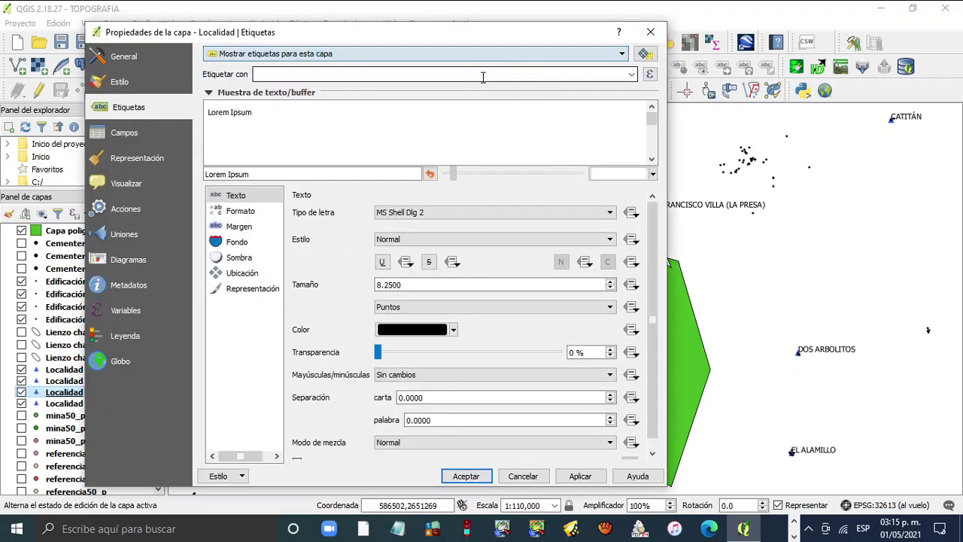
click(630, 75)
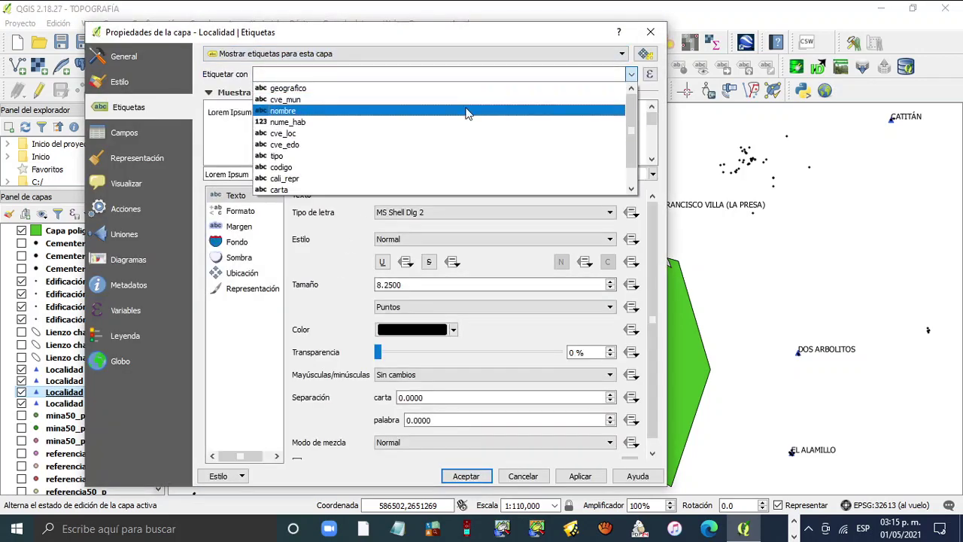
click(470, 101)
click(580, 476)
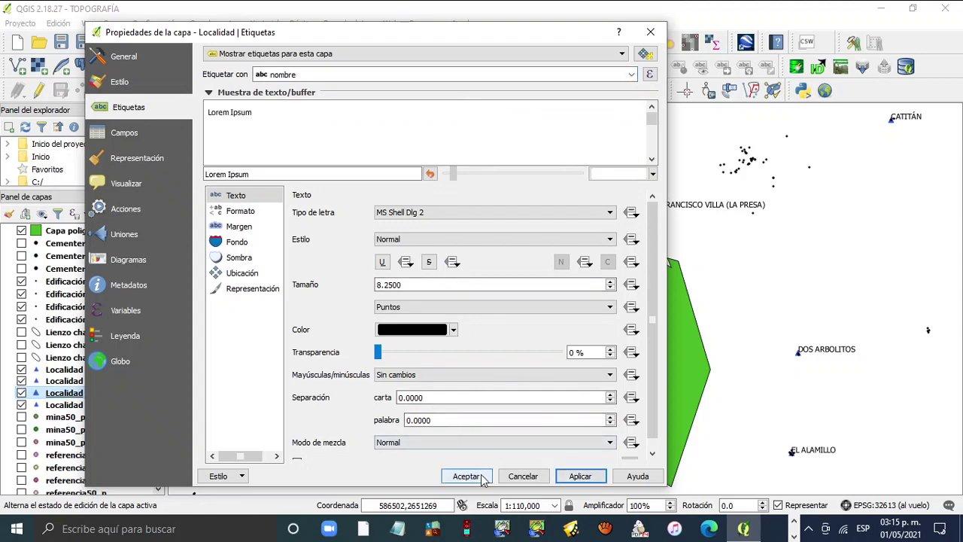
click(466, 476)
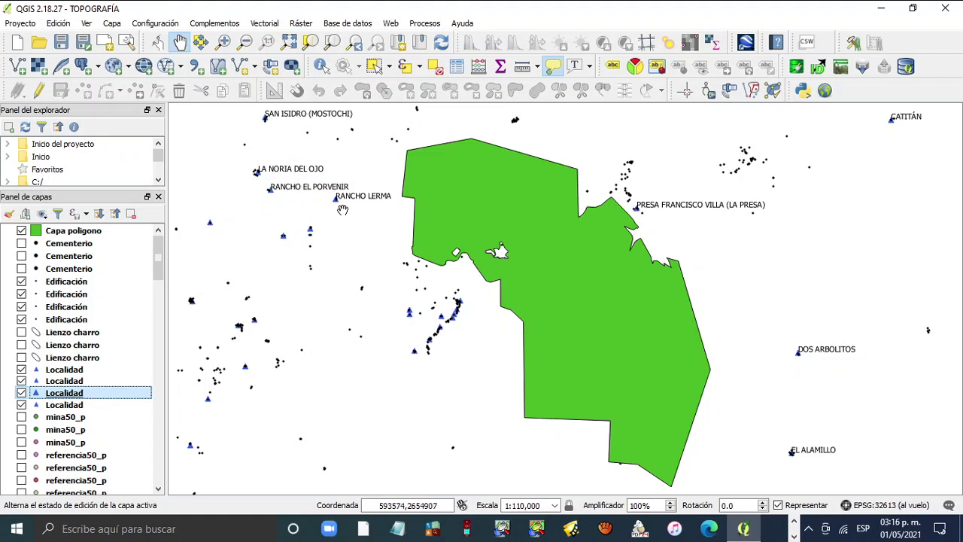
- Show labels for the fourth Localidad point layer using the nombre field, and apply and accept the layer properties
click(57, 405)
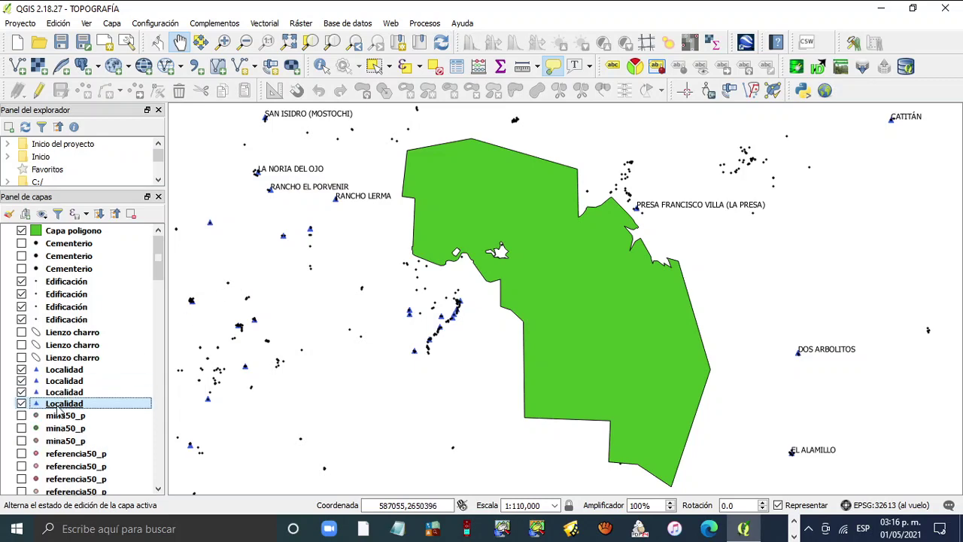
right_click(57, 405)
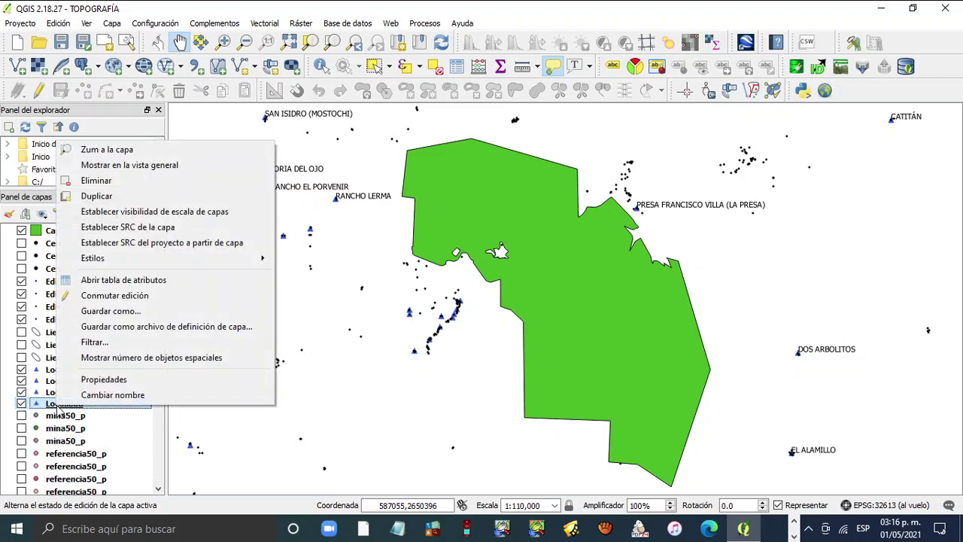
click(122, 380)
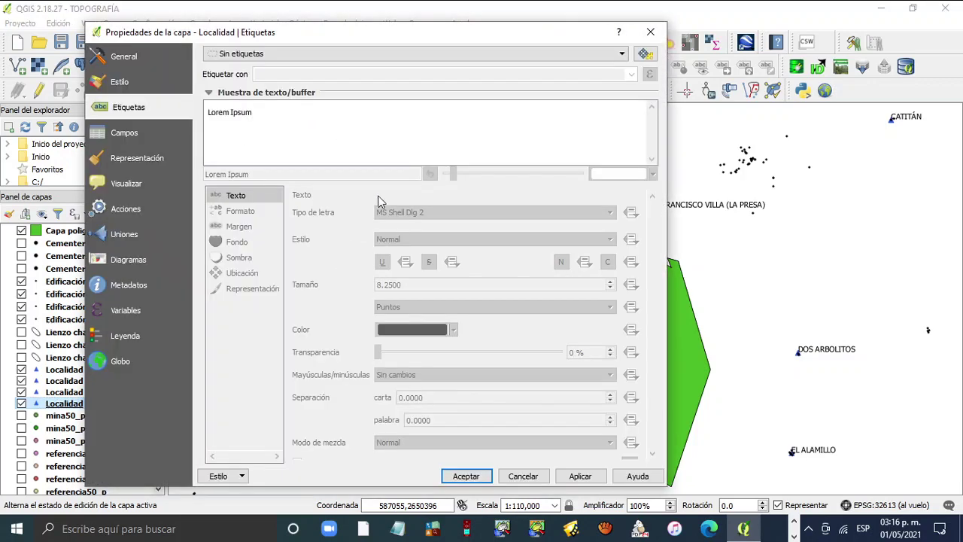
click(621, 54)
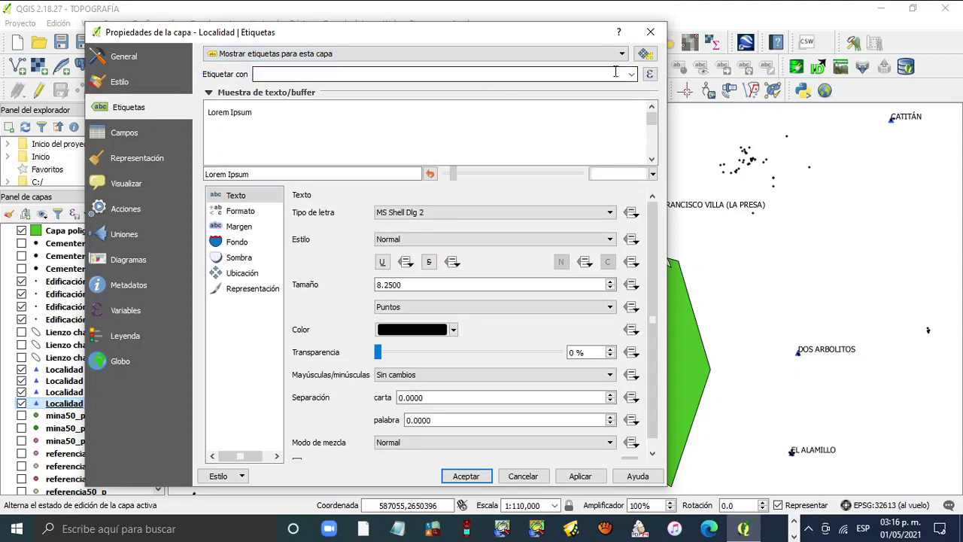
click(631, 74)
click(449, 112)
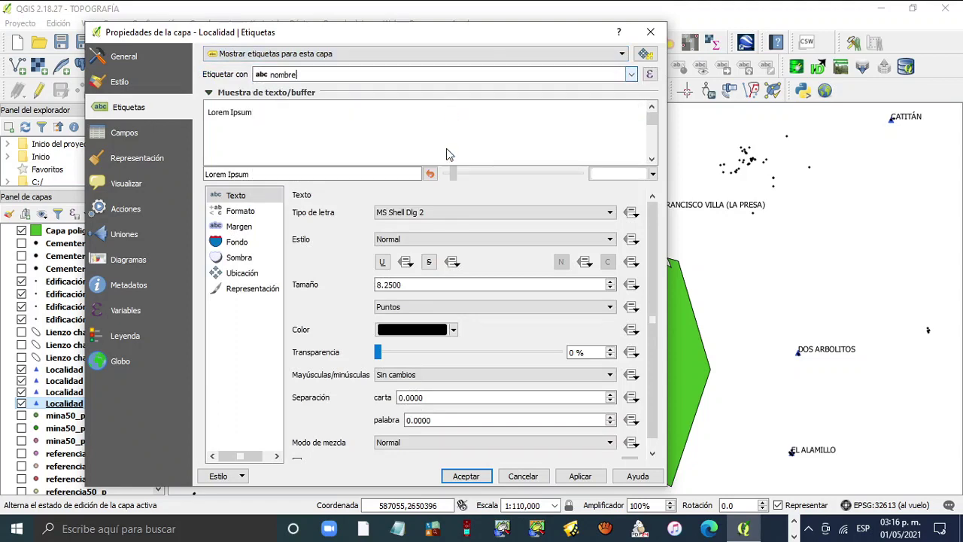
click(579, 476)
click(464, 476)
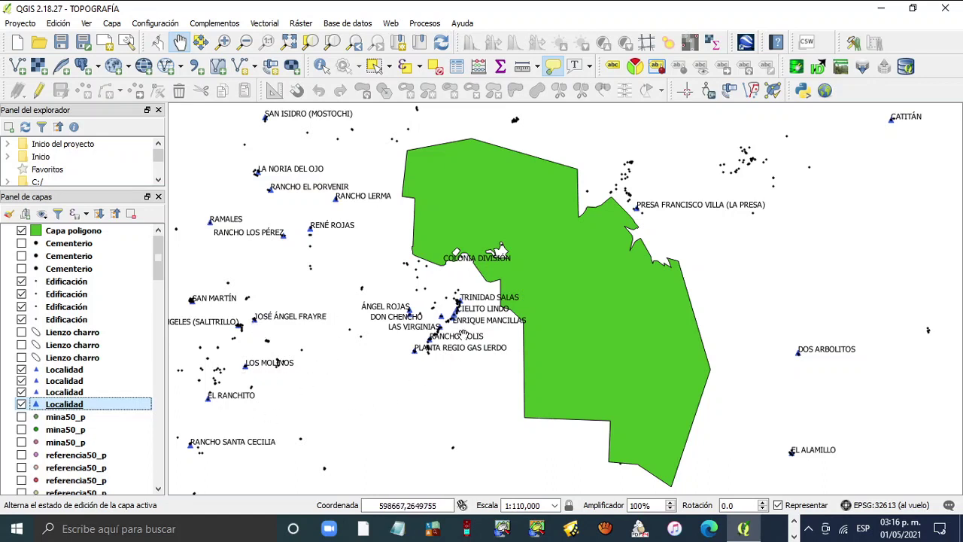
- Switch the Capa poligono layer's visibility off and on to compare the localities beneath it, leaving it hidden
click(22, 231)
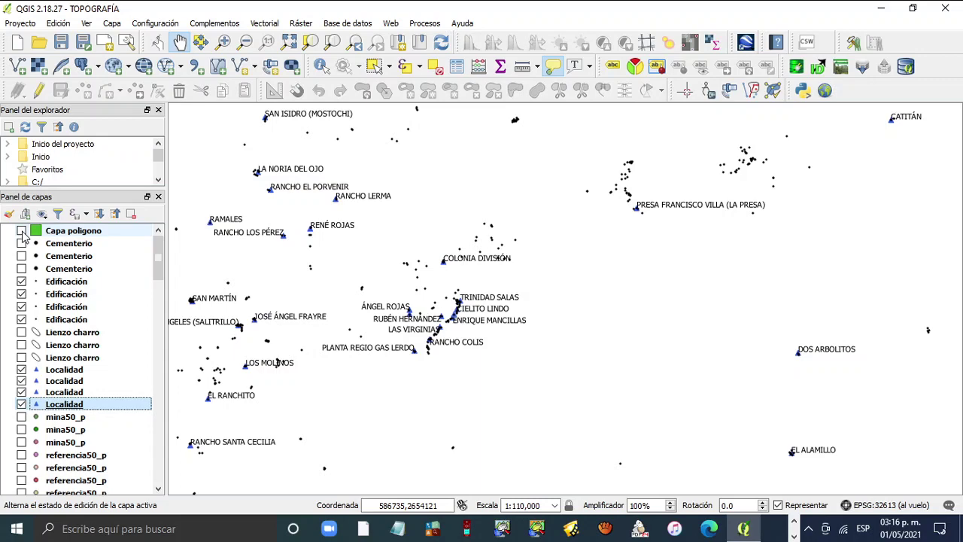
click(22, 231)
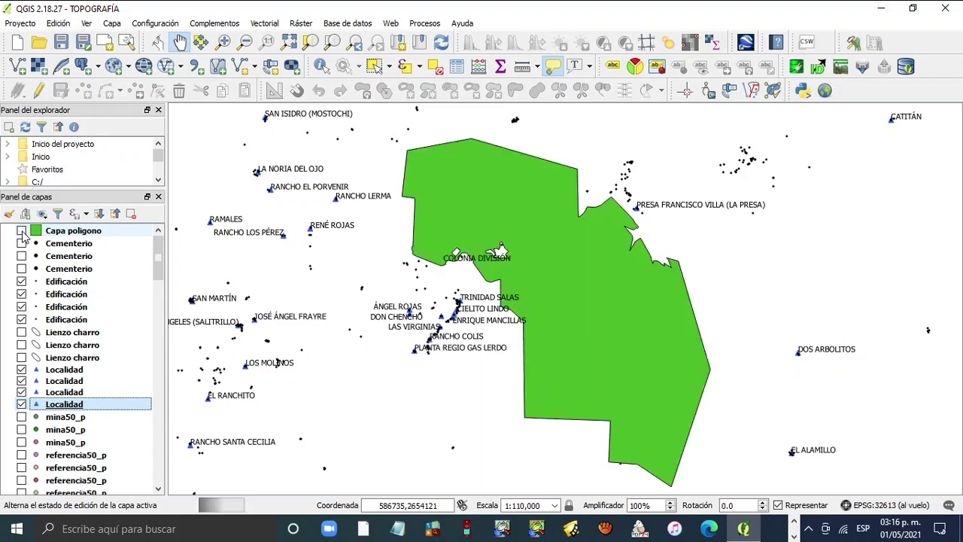
click(22, 231)
scroll(463, 271, up, 2)
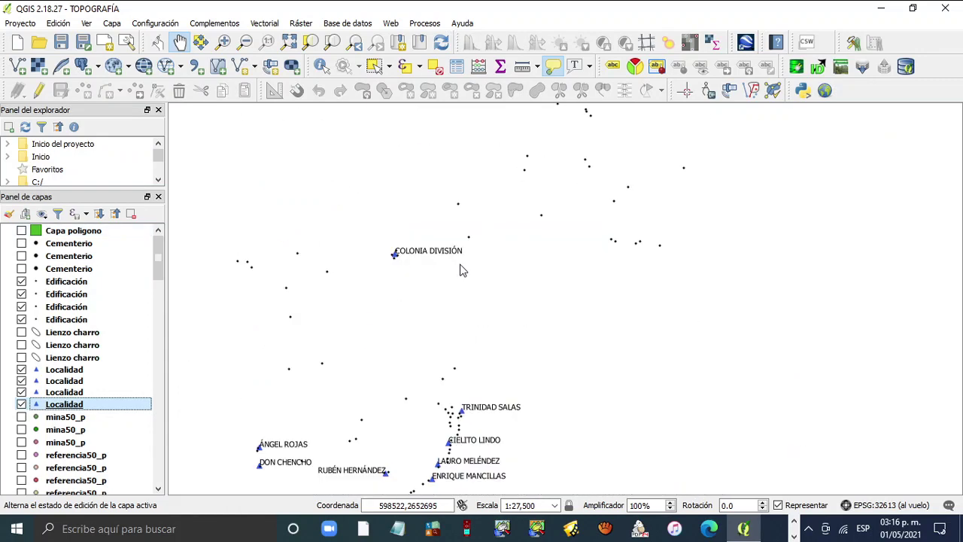
scroll(463, 271, down, 1)
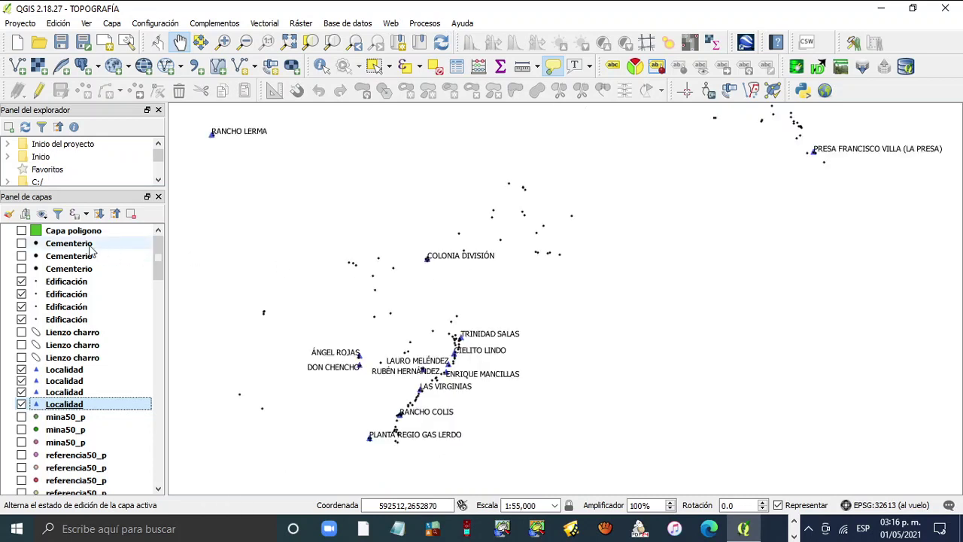
click(22, 231)
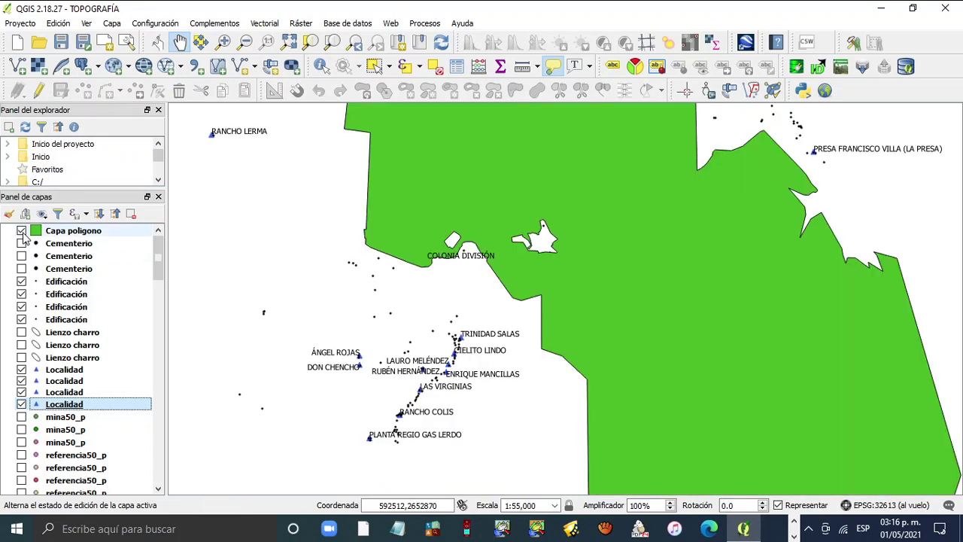
click(22, 231)
click(22, 231)
click(22, 230)
- Make the four yellow Localidad polygon layers visible on the map
drag(156, 256, 156, 471)
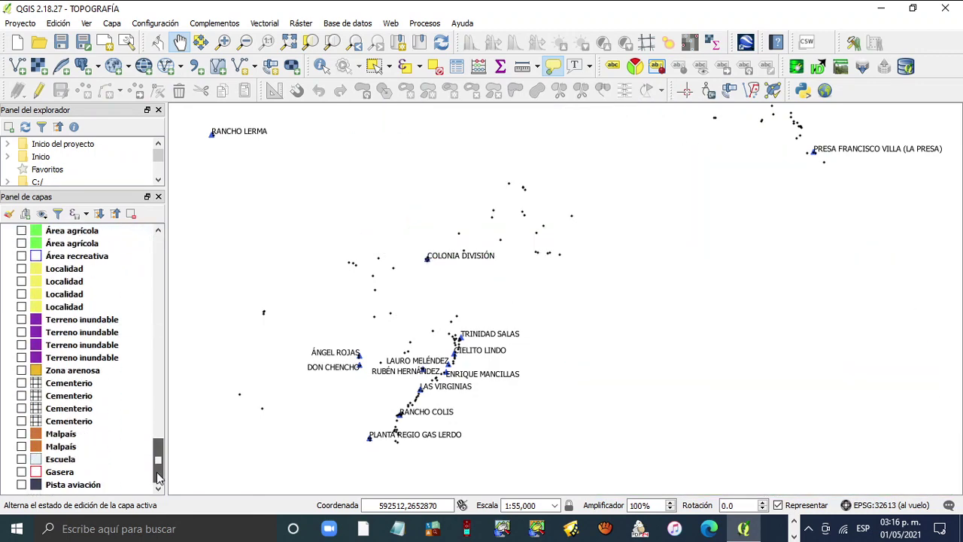
click(22, 269)
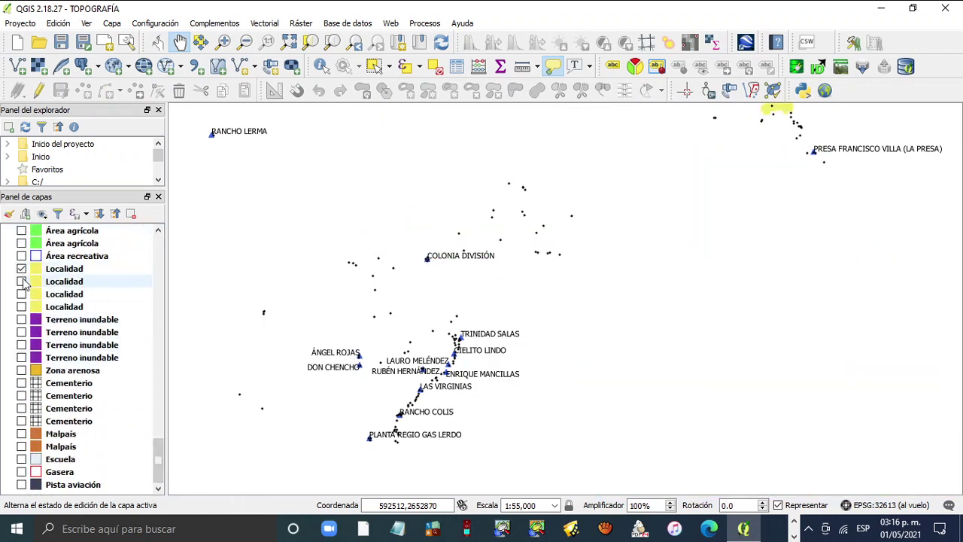
click(22, 281)
click(21, 294)
click(21, 307)
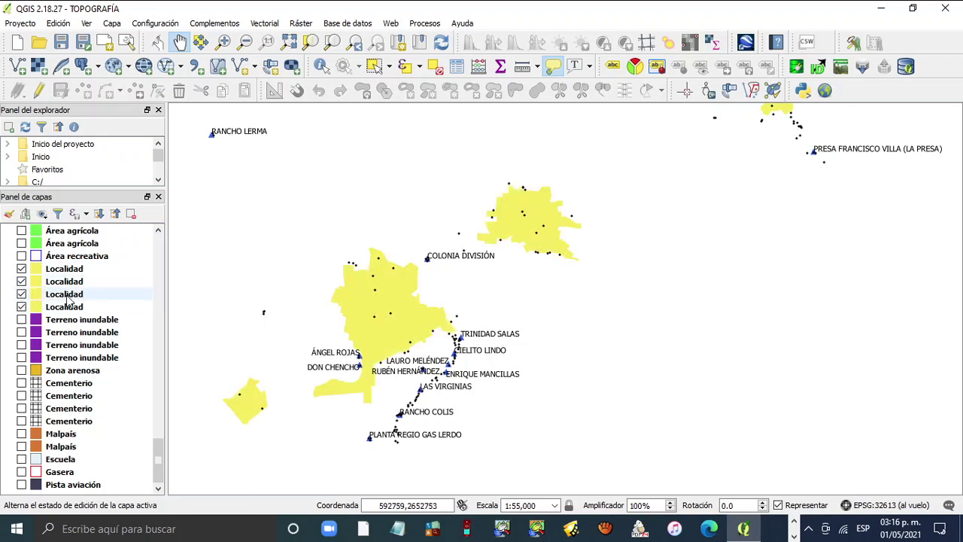
click(22, 307)
click(22, 308)
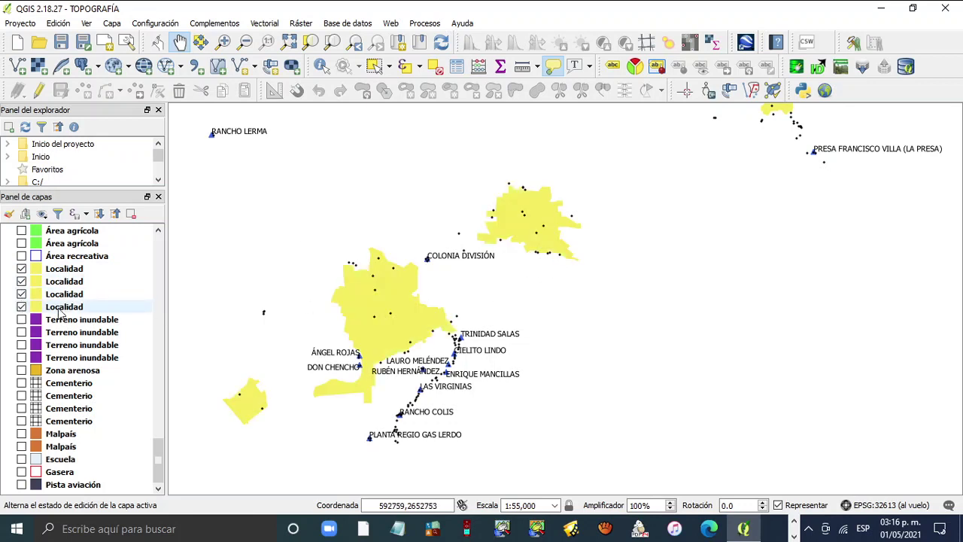
- Show labels for the fourth yellow Localidad polygon layer, just above Terreno inundable, using the nombre field
right_click(63, 309)
click(157, 283)
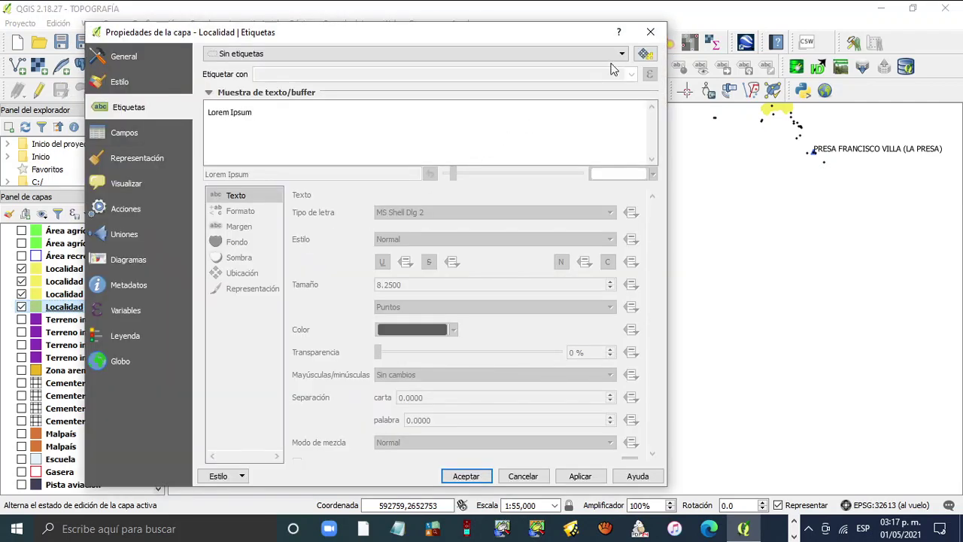
click(621, 54)
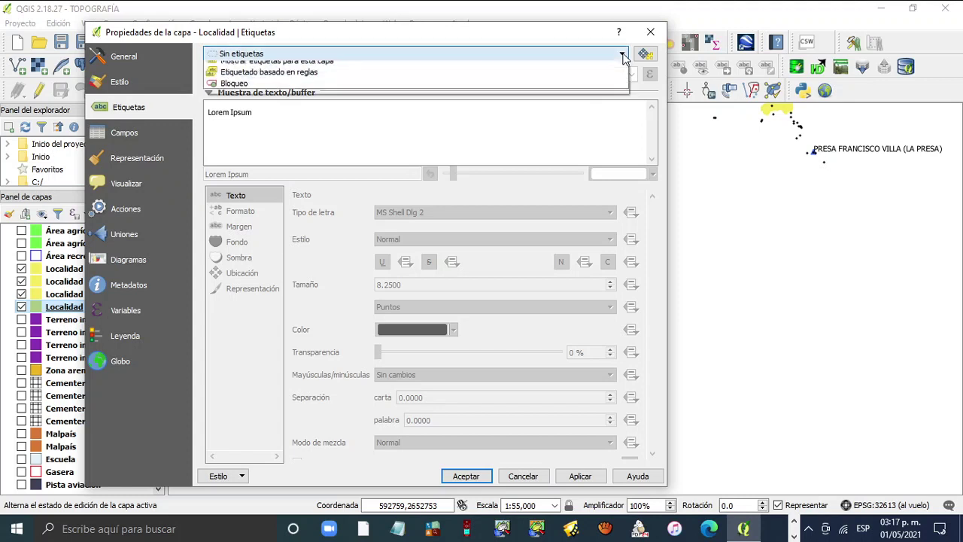
click(512, 79)
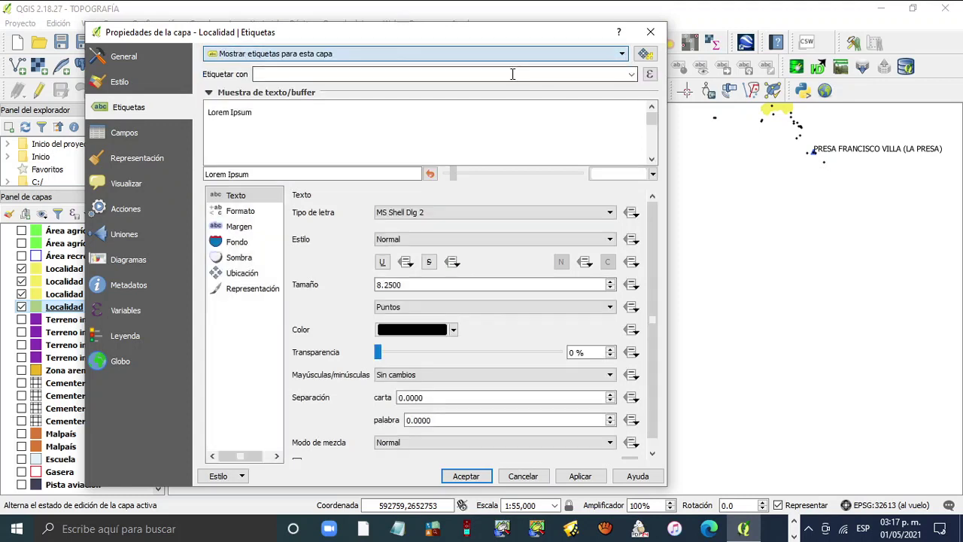
click(630, 76)
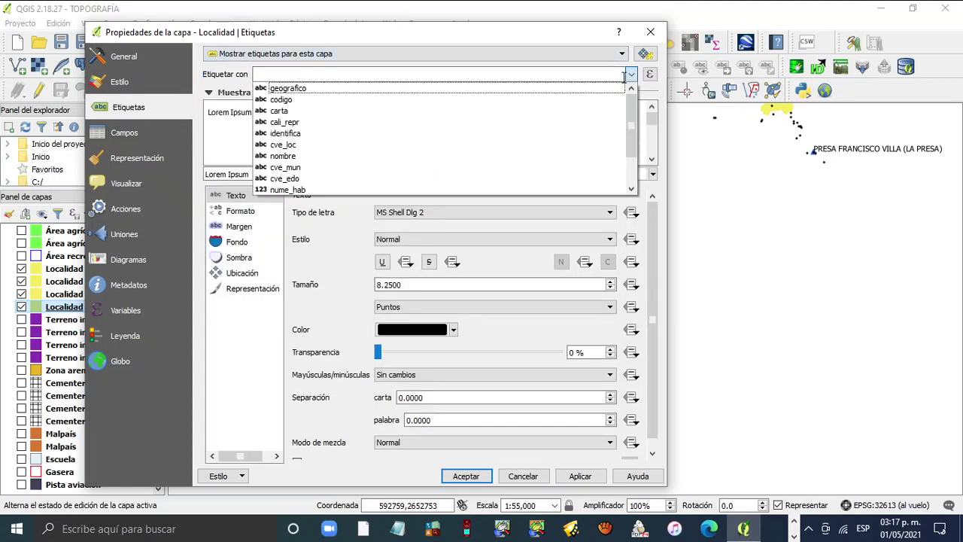
click(423, 156)
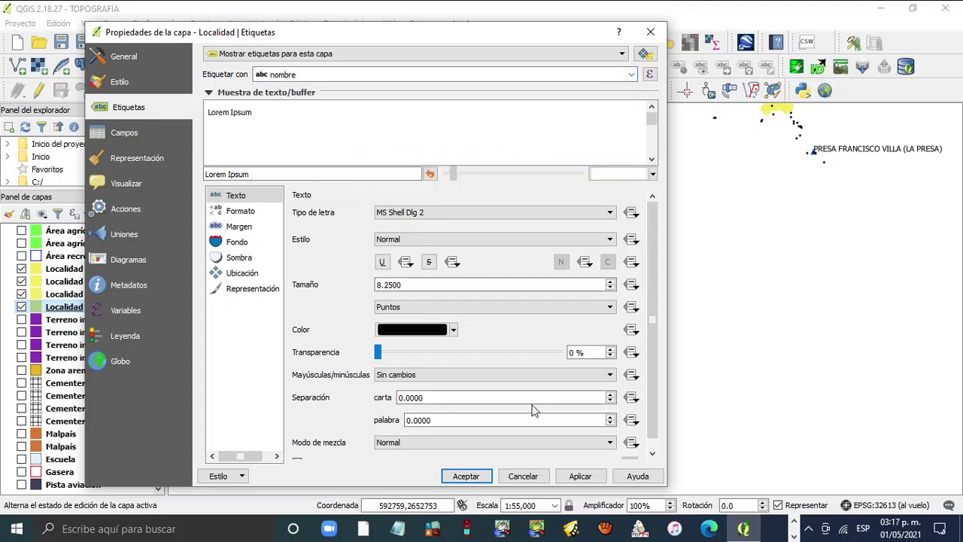
click(466, 476)
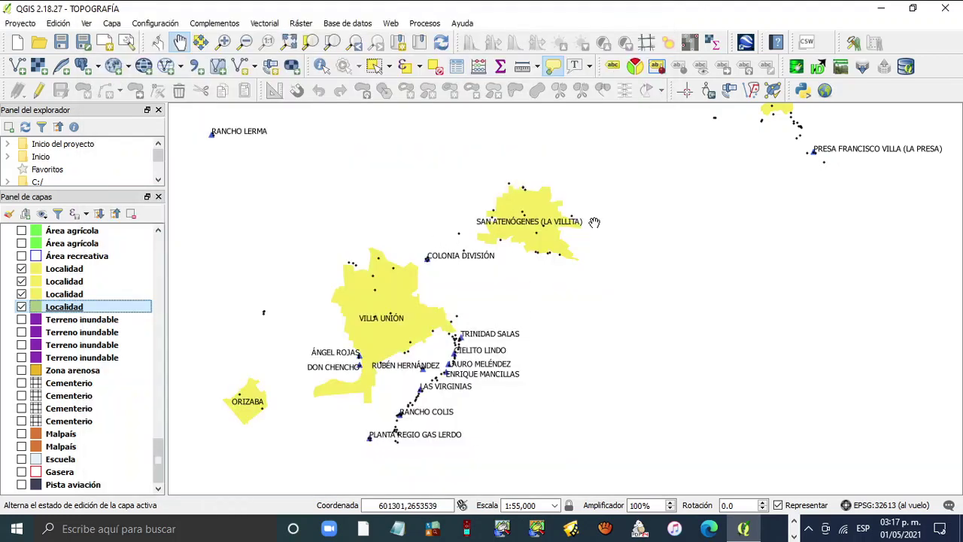
- Show labels for the third yellow Localidad polygon layer using the nombre field and accept the layer properties
right_click(67, 295)
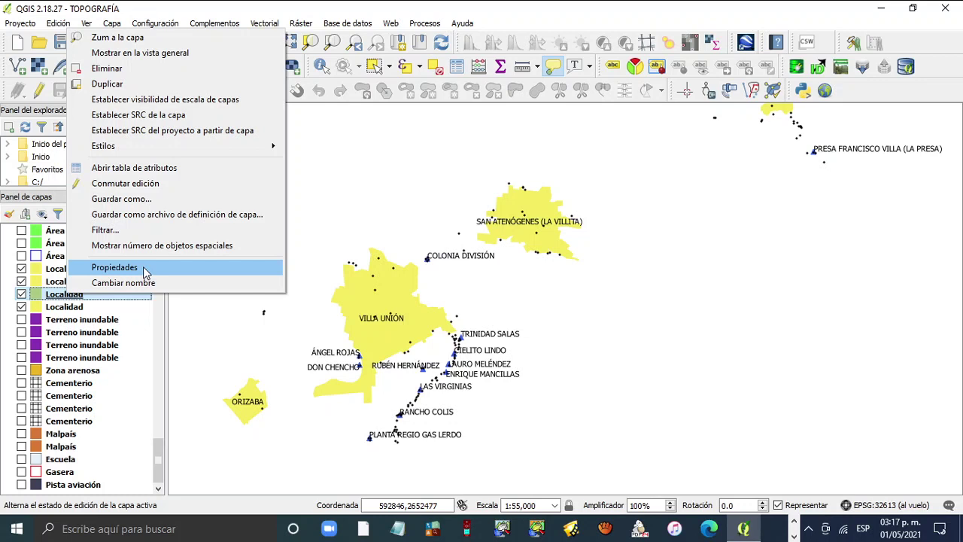
click(146, 269)
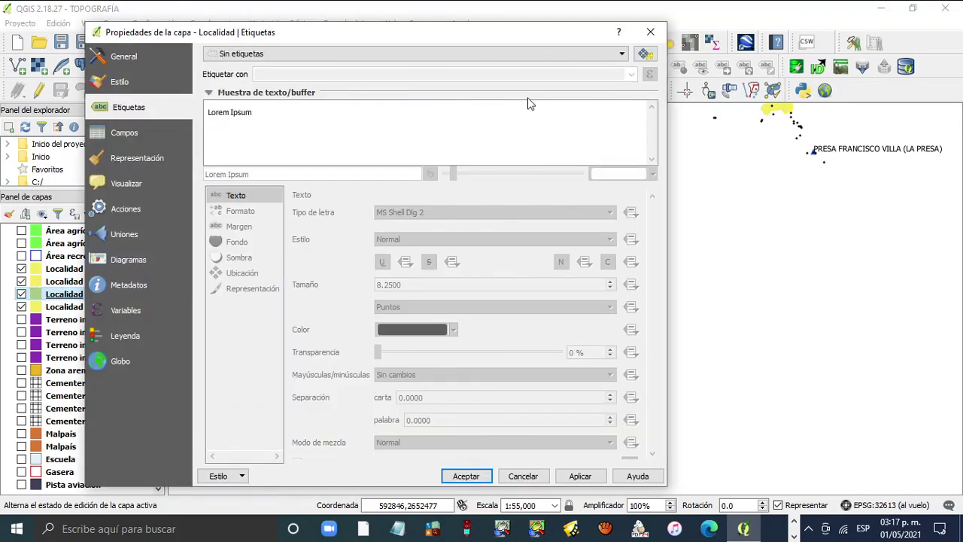
click(623, 54)
click(459, 76)
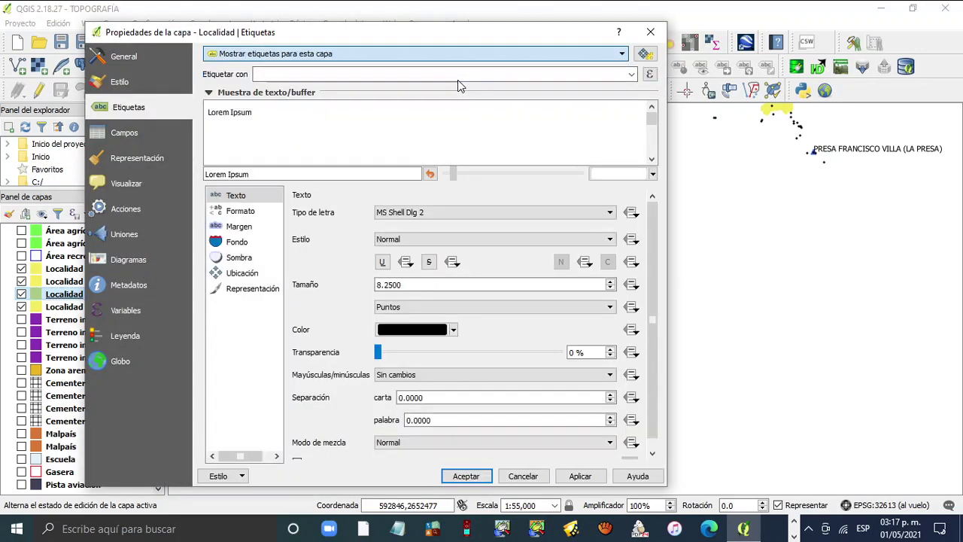
click(630, 74)
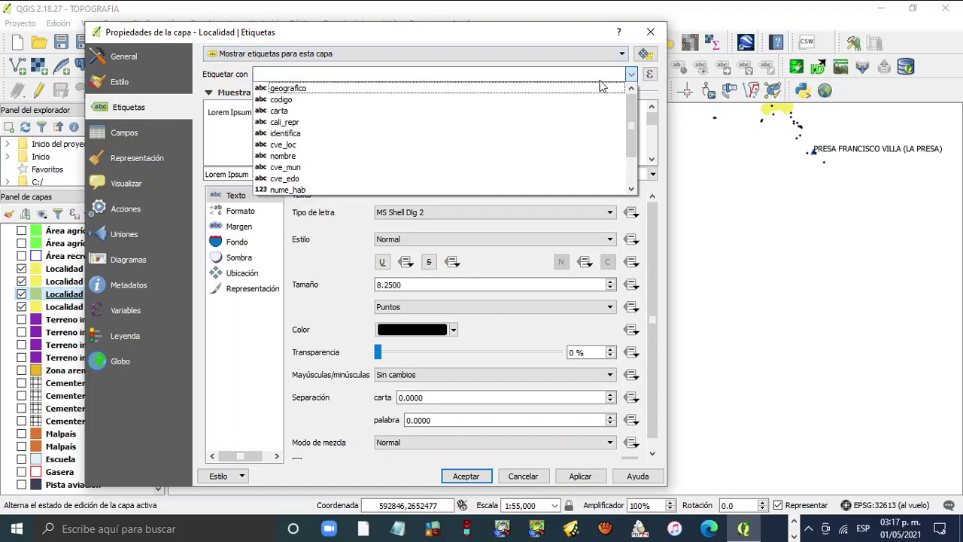
click(460, 156)
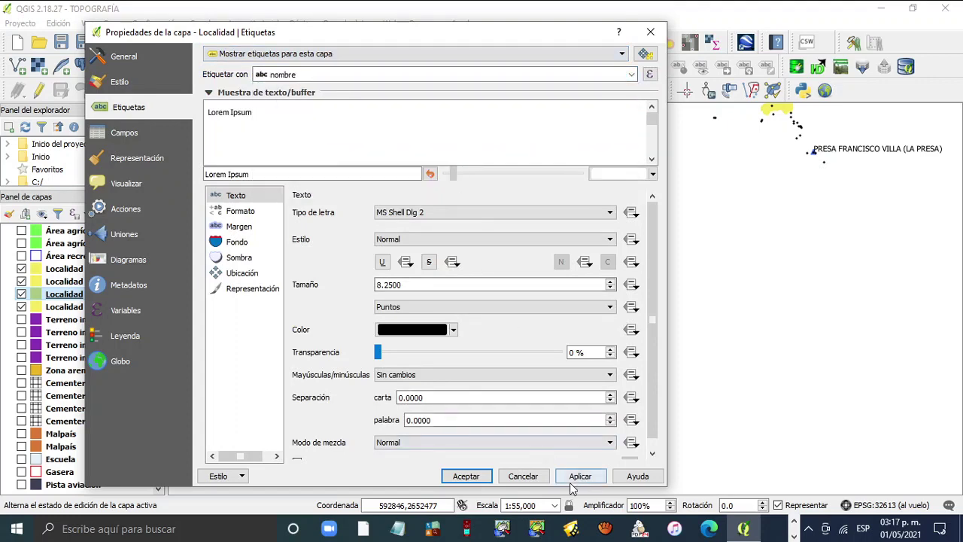
click(466, 476)
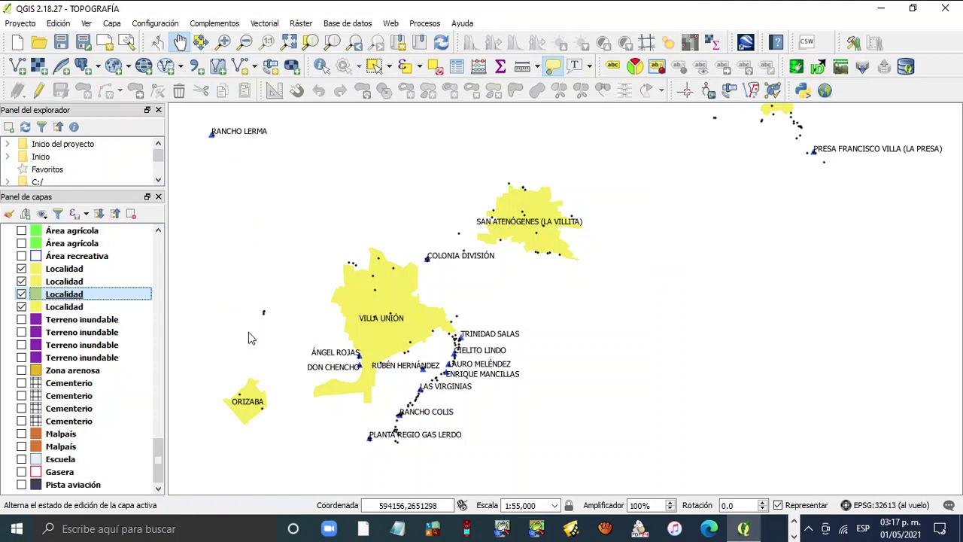
- Show labels for the second yellow Localidad polygon layer using the nombre field and accept the layer properties
click(64, 281)
right_click(64, 281)
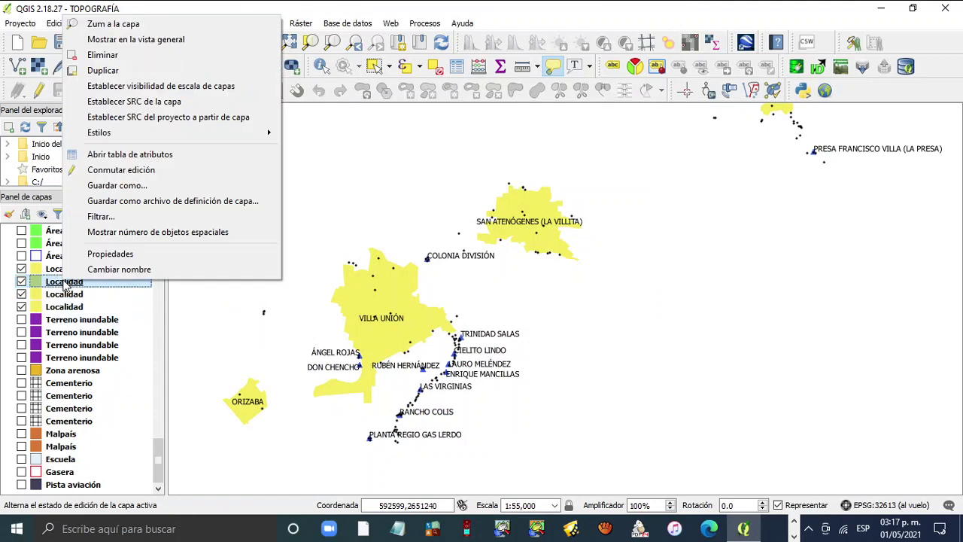
click(171, 255)
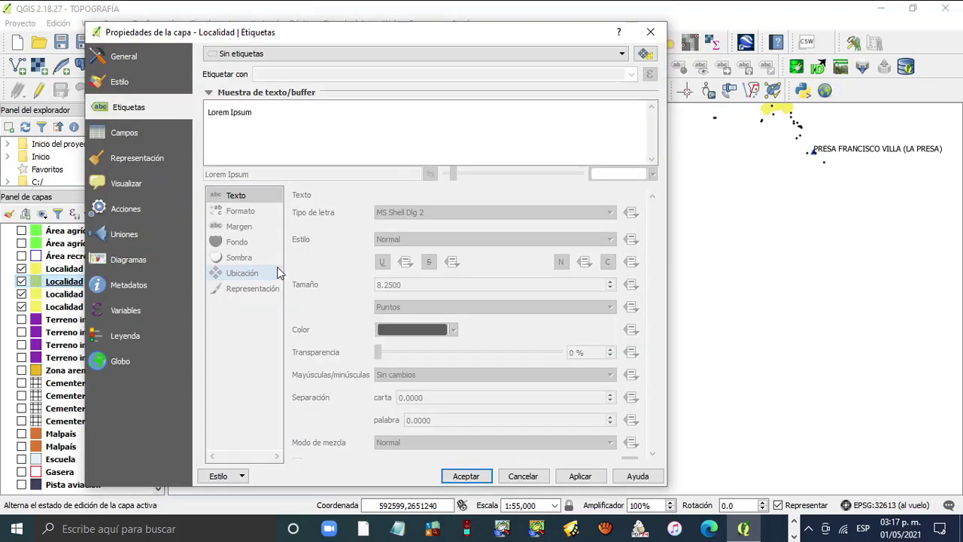
click(621, 55)
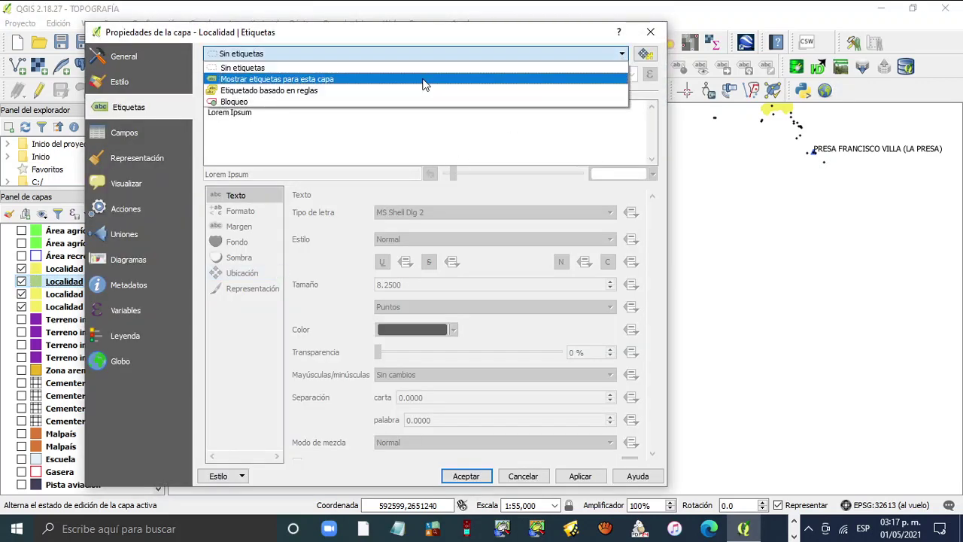
click(473, 79)
click(630, 74)
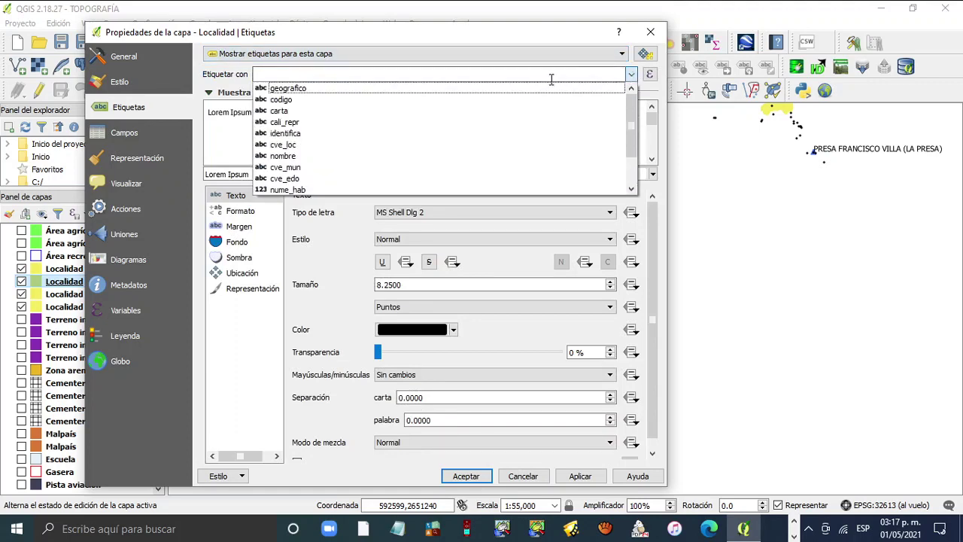
click(467, 155)
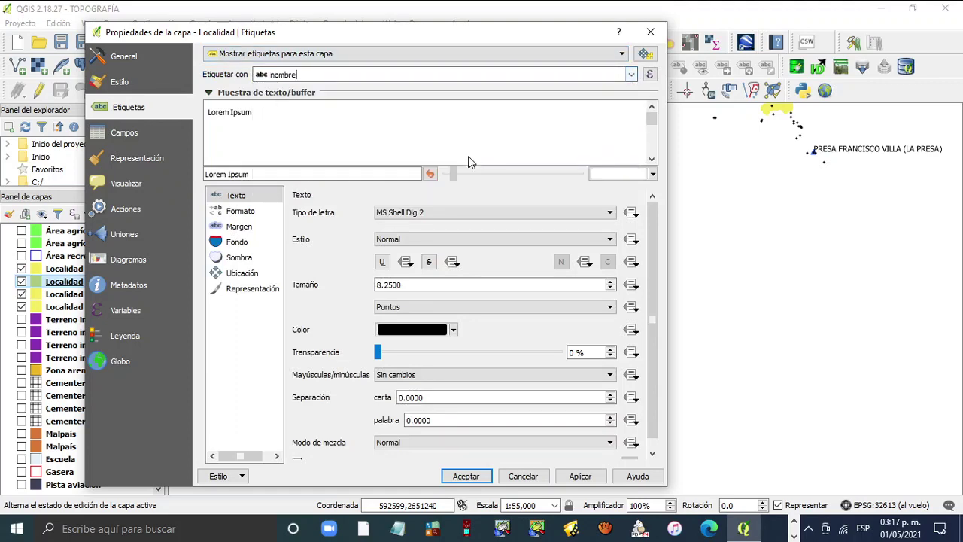
click(579, 476)
click(482, 478)
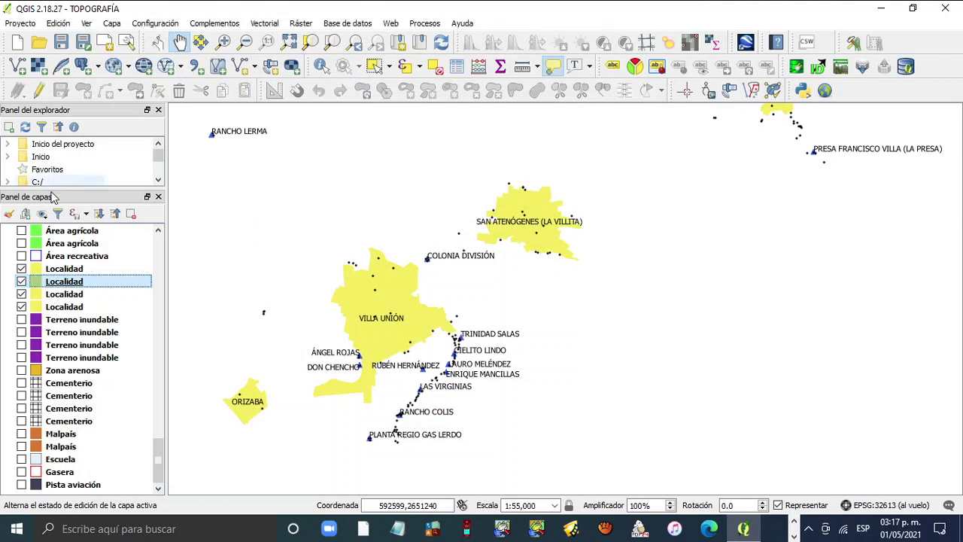
- Show labels for the first yellow Localidad polygon layer, just below Área recreativa, using the nombre field
click(67, 271)
right_click(69, 273)
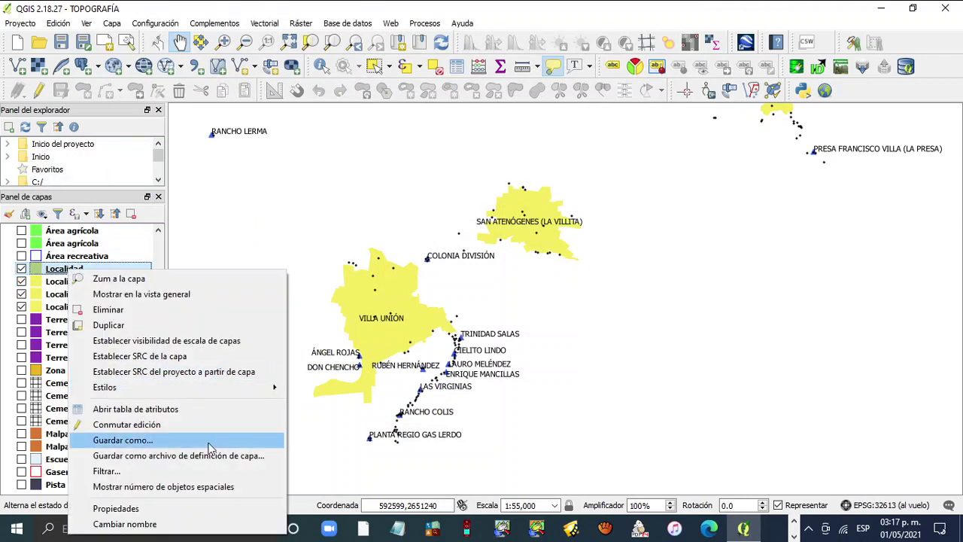
click(193, 507)
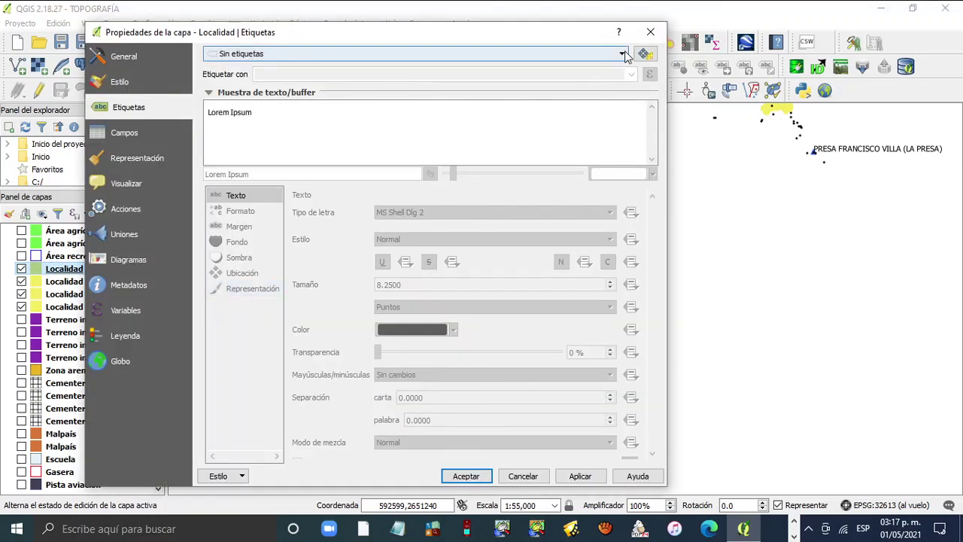
click(620, 54)
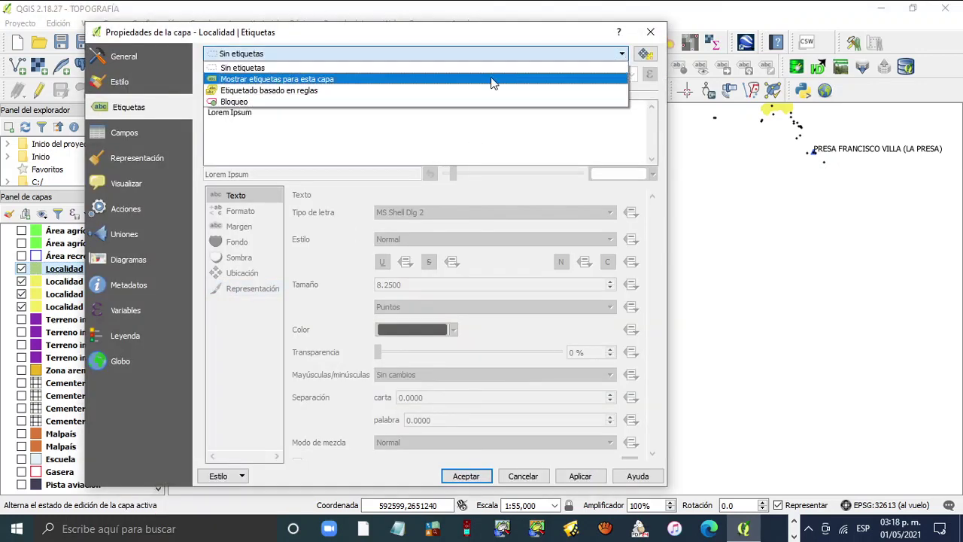
click(480, 79)
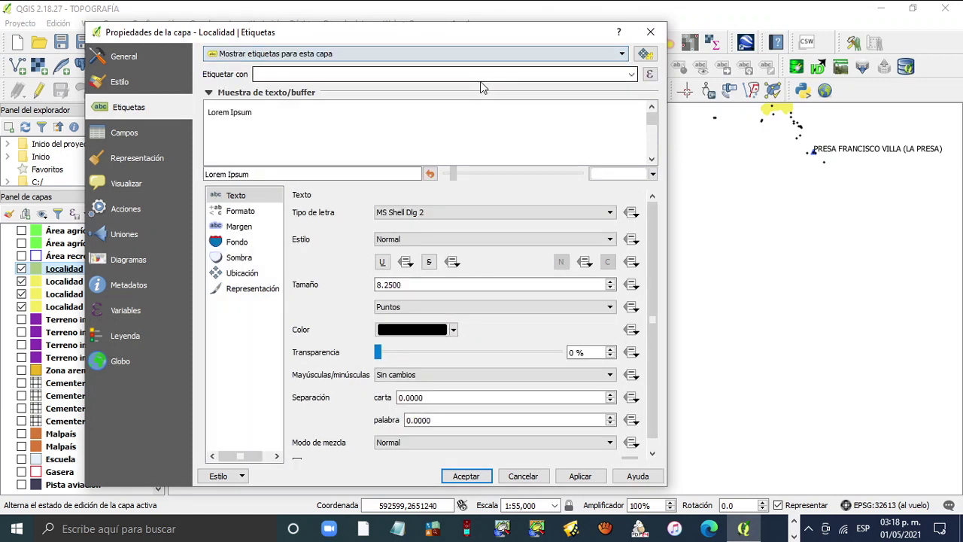
click(632, 75)
click(441, 154)
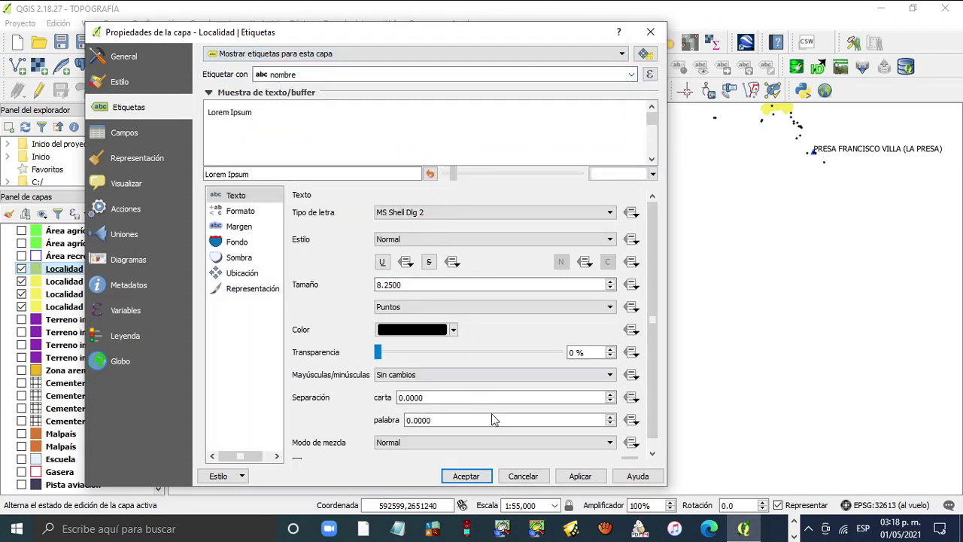
click(580, 476)
click(467, 475)
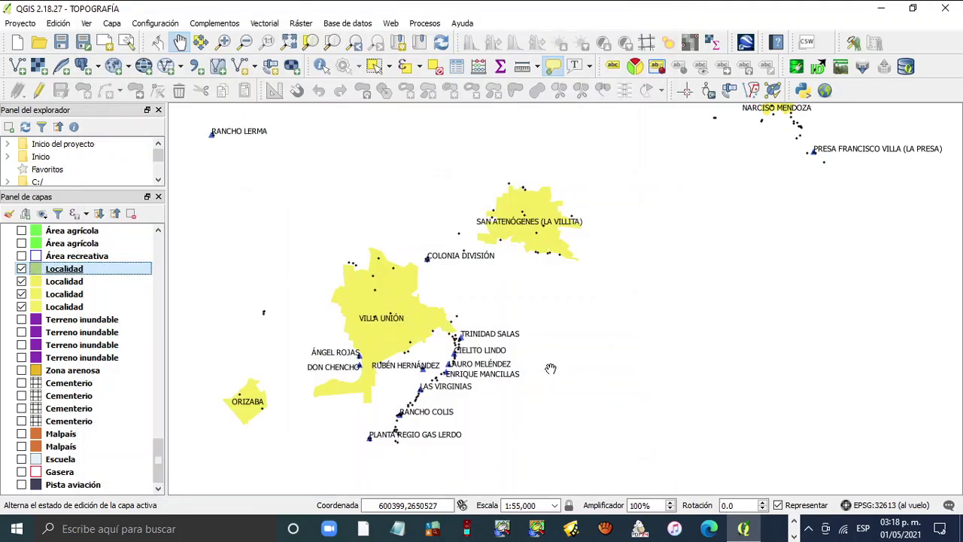
- Show the Capa poligono layer briefly to compare its extent with the labelled localities, and hide it again
scroll(550, 368, down, 1)
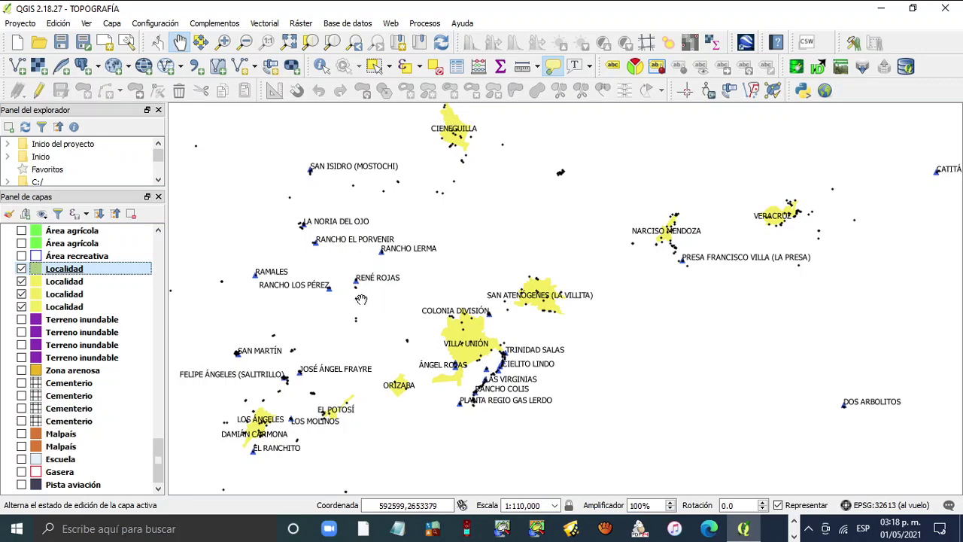
drag(157, 449, 158, 252)
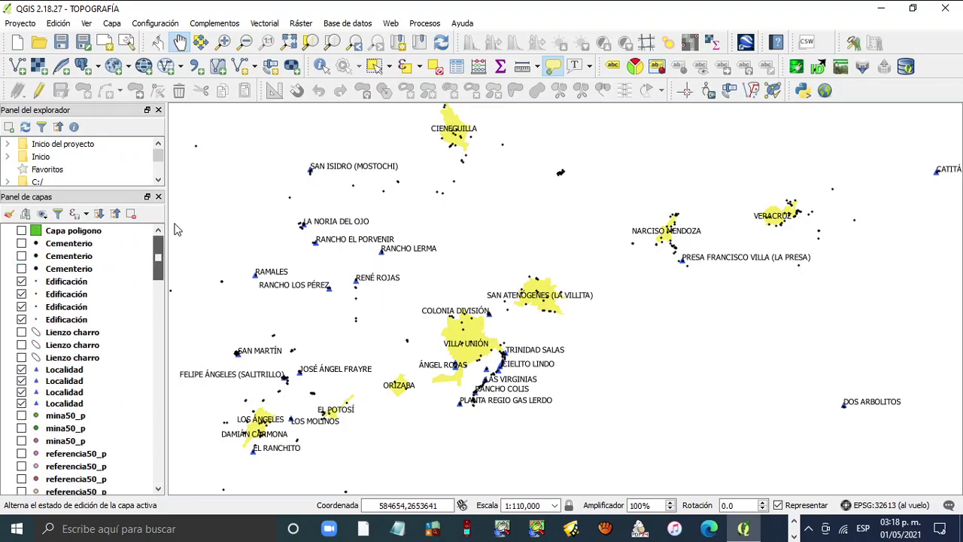
click(22, 230)
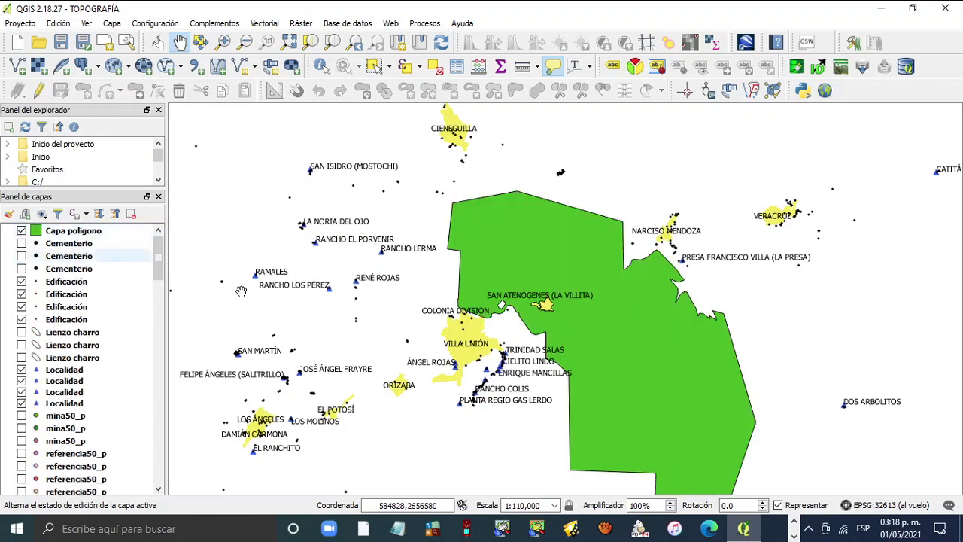
drag(641, 367, 608, 305)
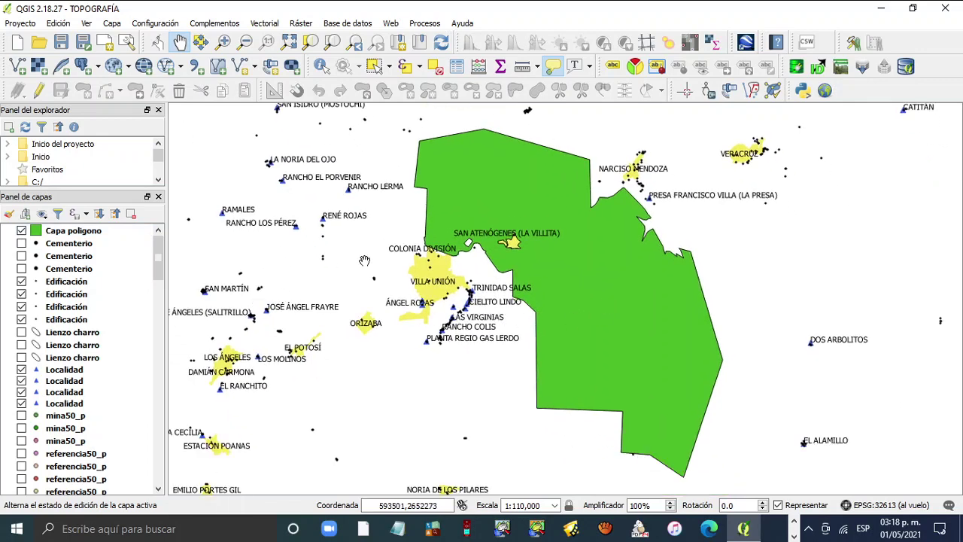
click(22, 230)
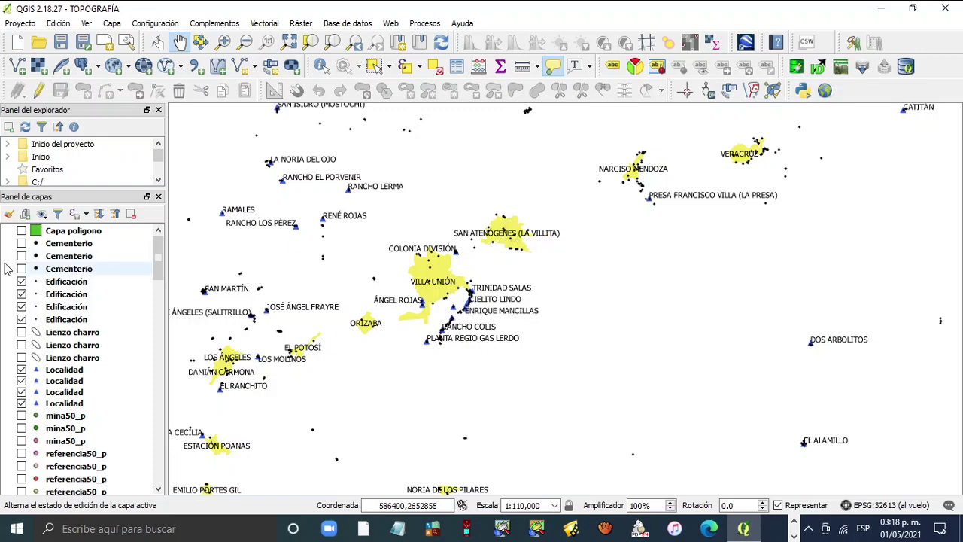
- Hide the four Edificación point layers from the map
mouse_move(159, 261)
mouse_down()
mouse_move(159, 268)
mouse_move(159, 253)
mouse_up()
click(21, 281)
click(21, 294)
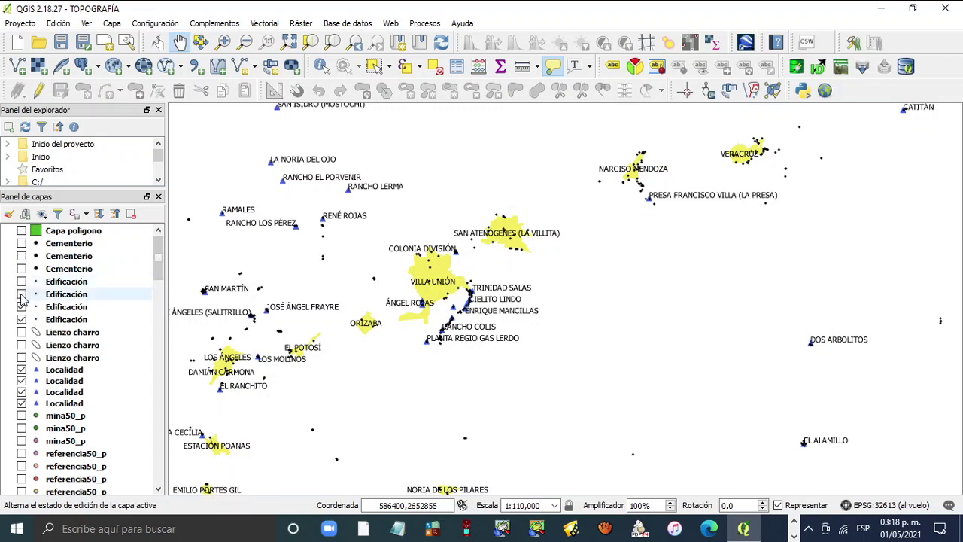
click(21, 306)
click(21, 319)
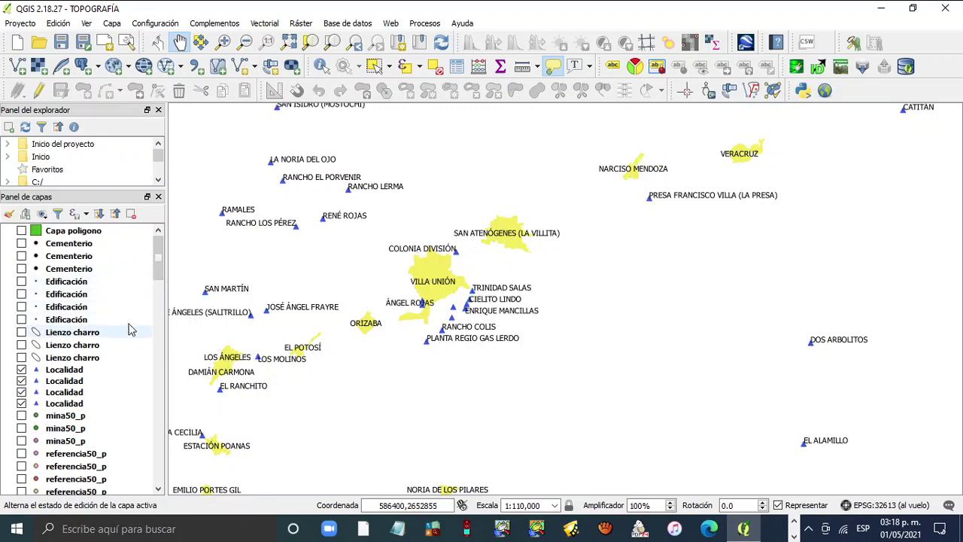
- Hide the four blue Localidad point layers from the map
scroll(123, 286, down, 2)
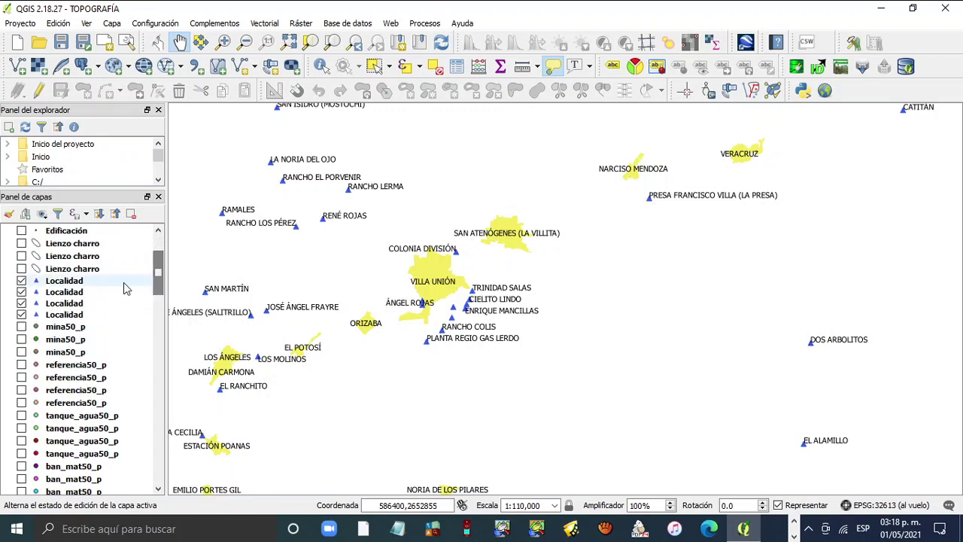
click(21, 292)
click(21, 303)
click(21, 314)
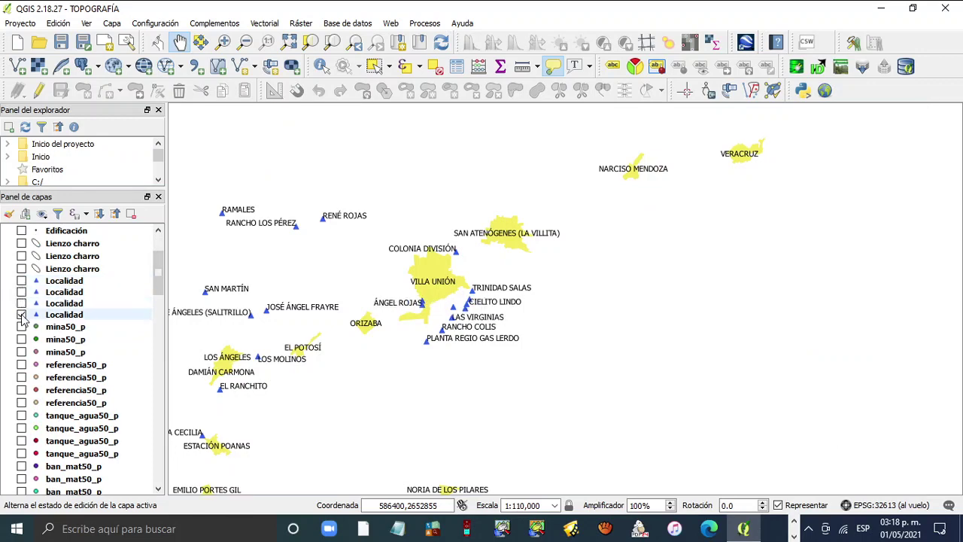
- Hide the four yellow Localidad polygon layers from the map
drag(156, 301, 154, 452)
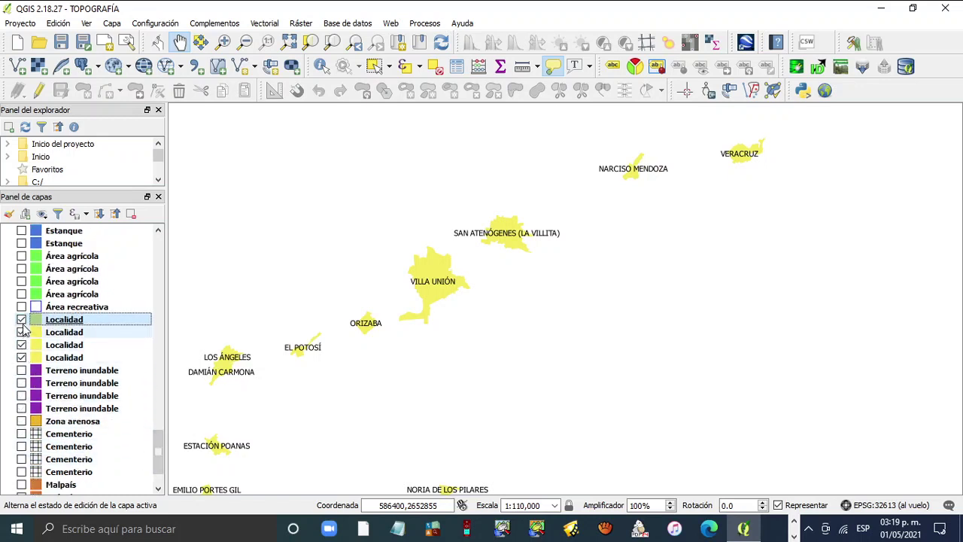
click(22, 319)
click(21, 332)
click(21, 345)
click(21, 357)
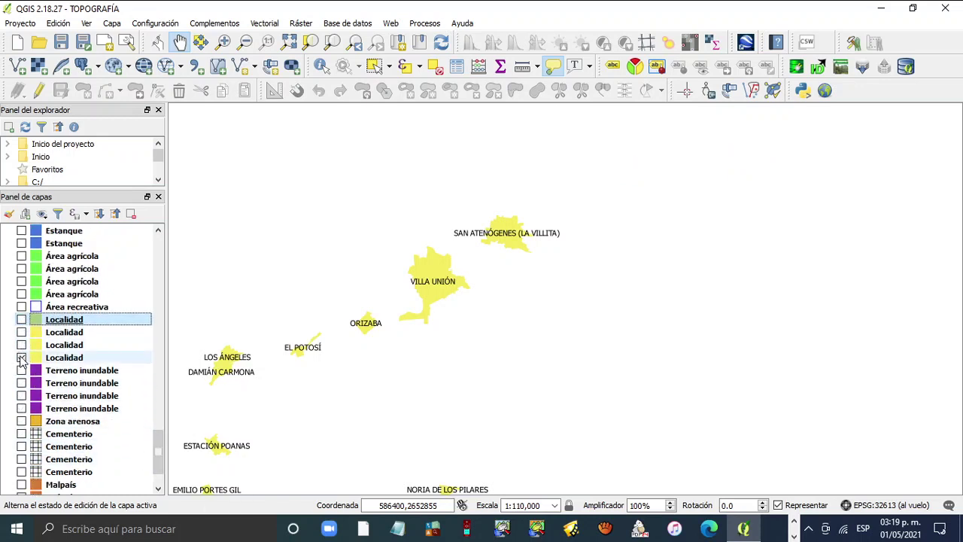
- Show the four yellow Localidad polygon layers once more to review their labels, and hide them all again
click(21, 357)
click(22, 344)
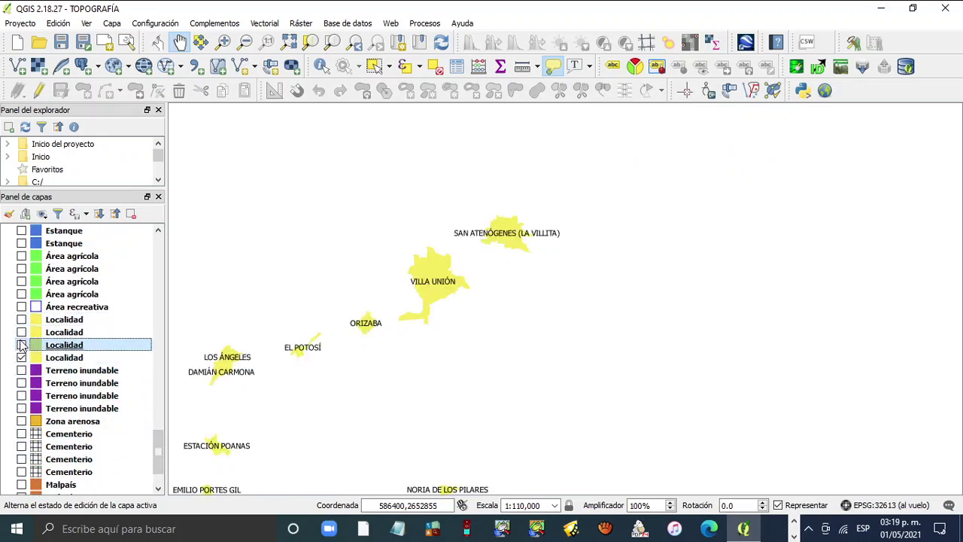
click(21, 319)
click(21, 332)
click(21, 345)
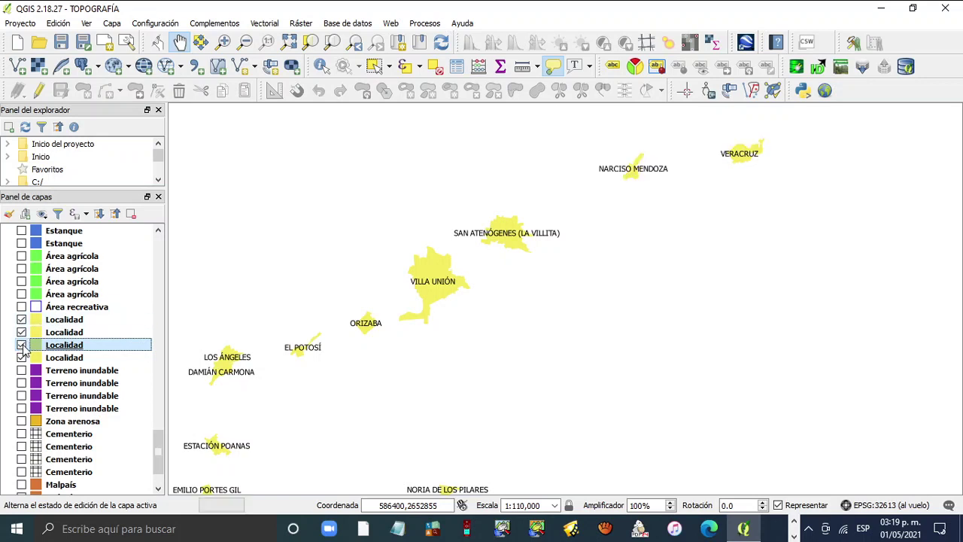
click(21, 357)
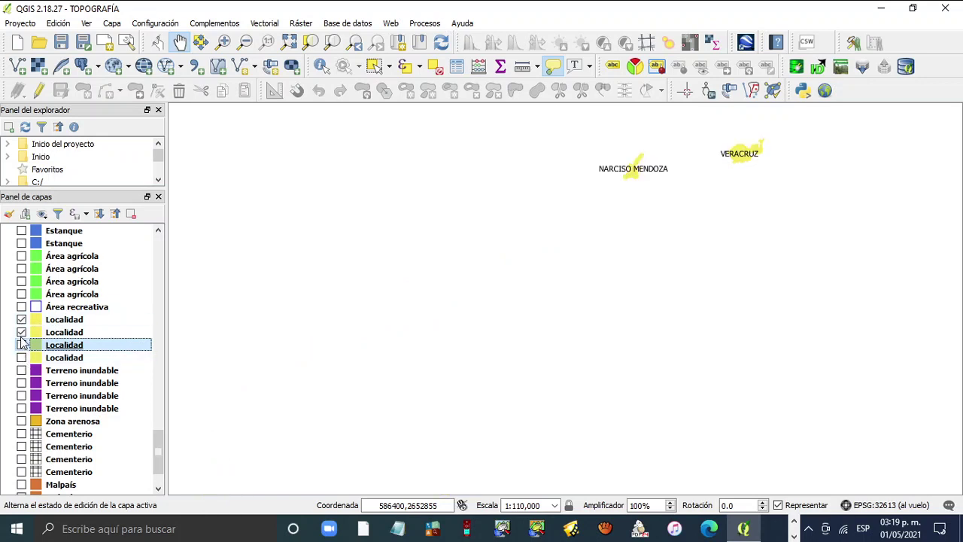
click(21, 331)
click(21, 319)
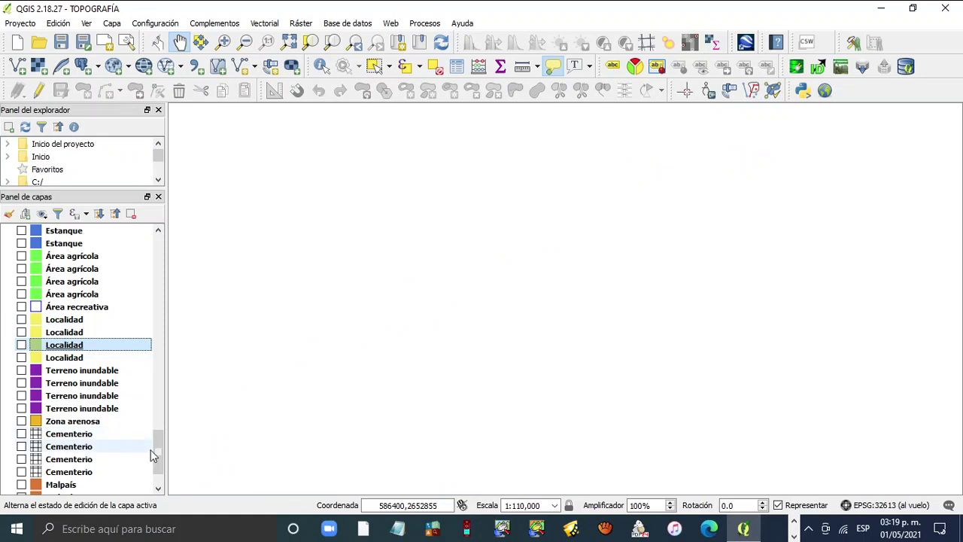
- Show the four blue Localidad point layers to review their labels, and hide them all again
drag(158, 454, 150, 282)
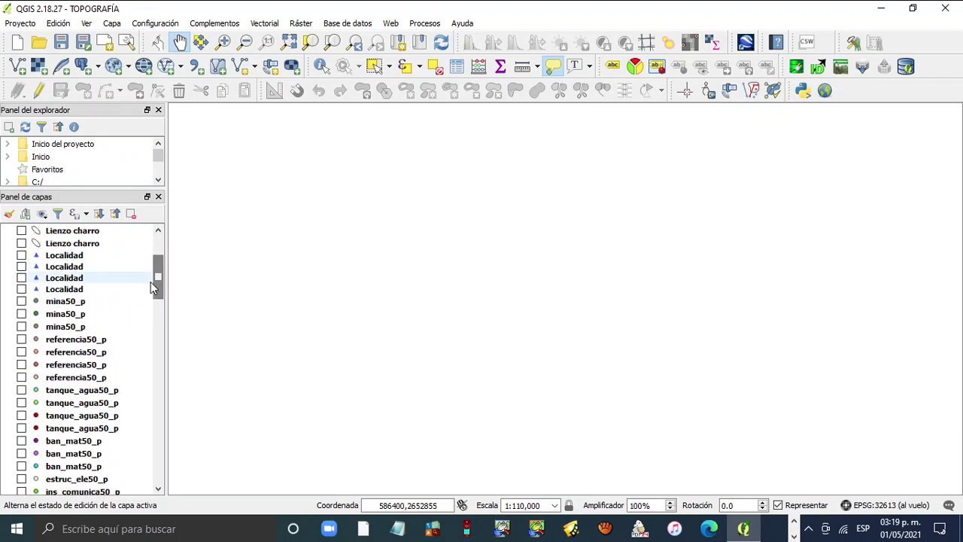
click(22, 255)
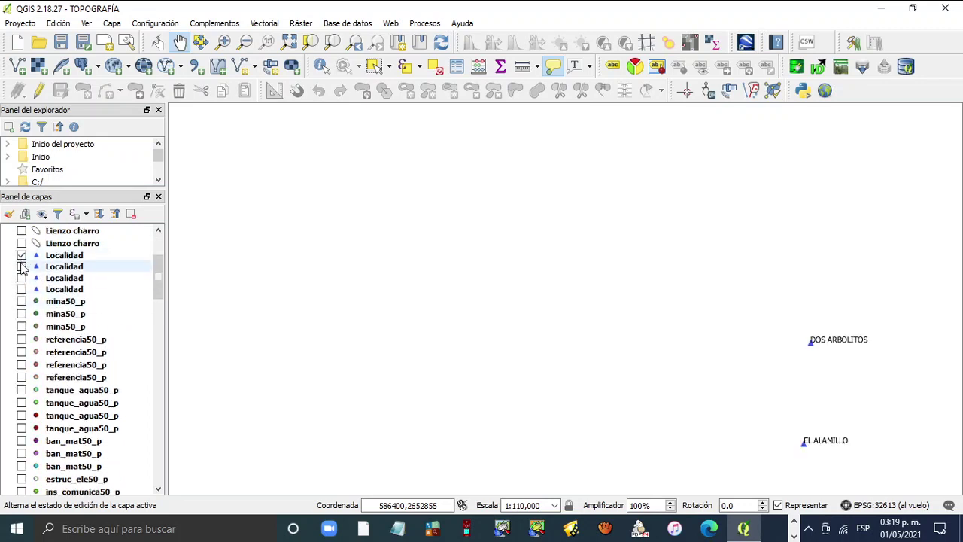
click(22, 267)
click(22, 278)
click(21, 289)
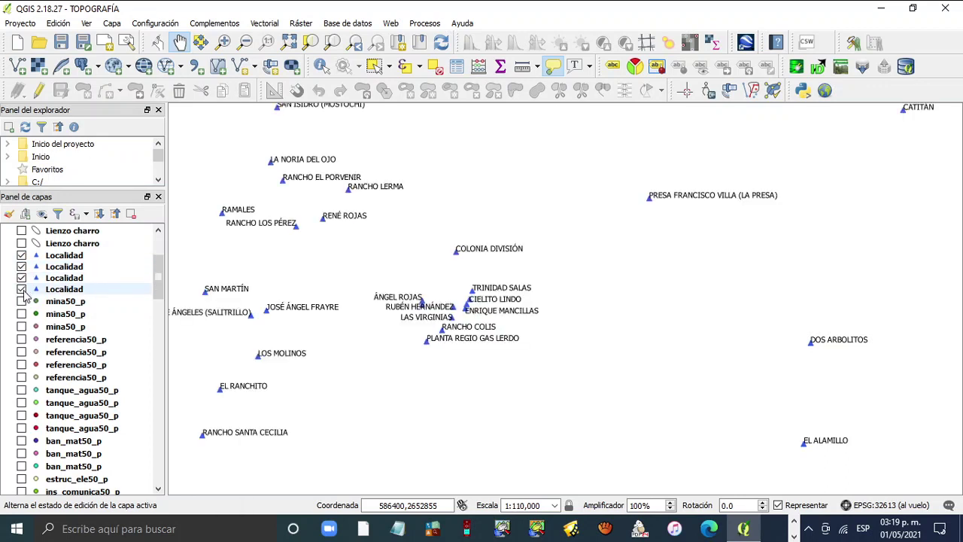
click(22, 278)
click(22, 266)
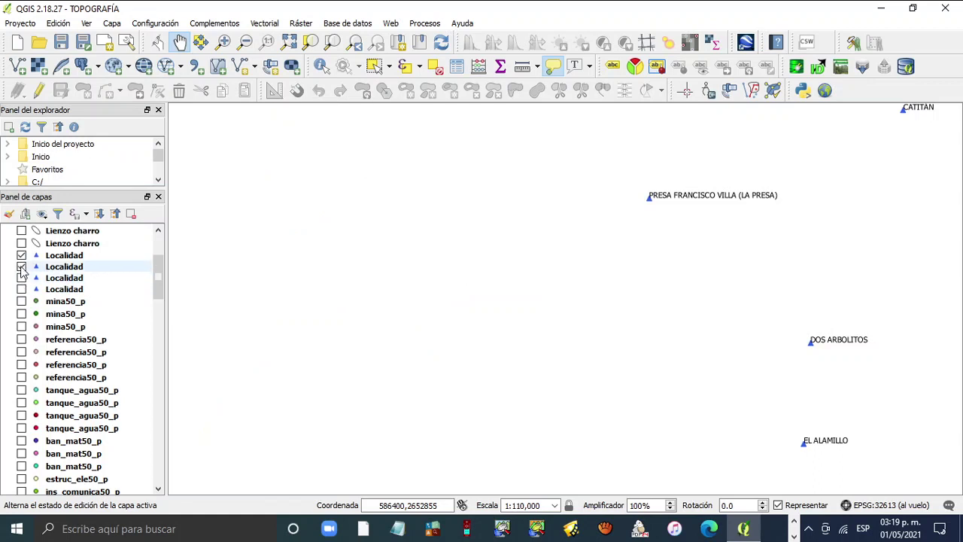
click(22, 255)
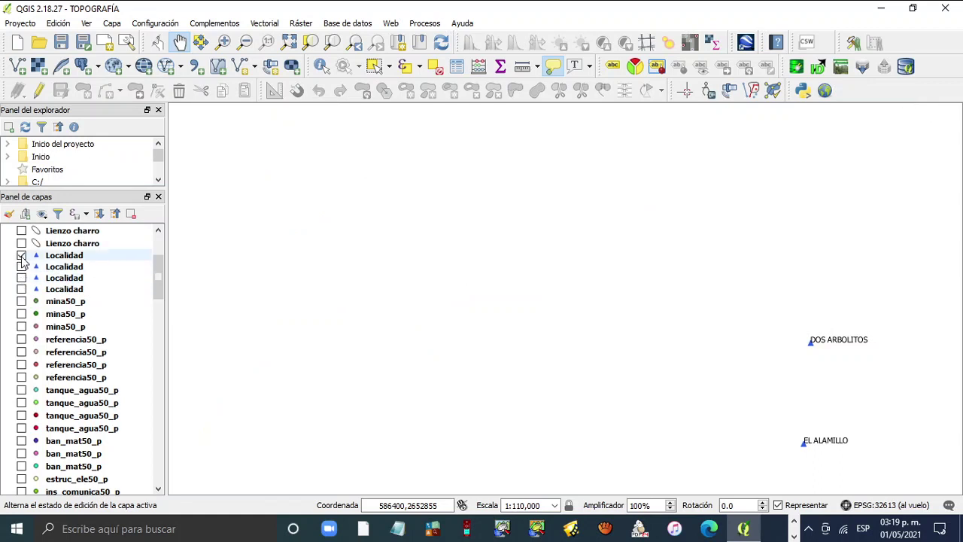
- Make the three mina50_p layers and the Capa poligono layer visible at the full map extent
click(22, 314)
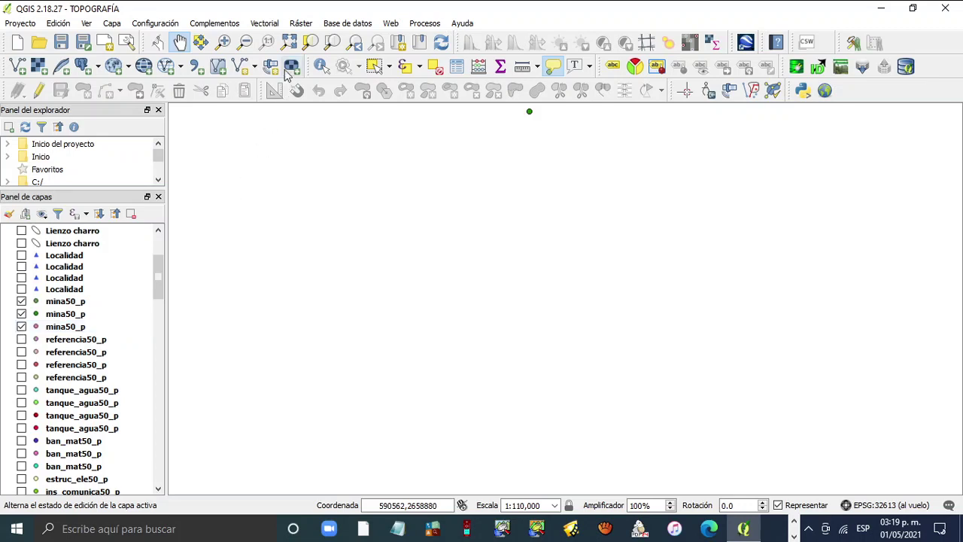
click(289, 43)
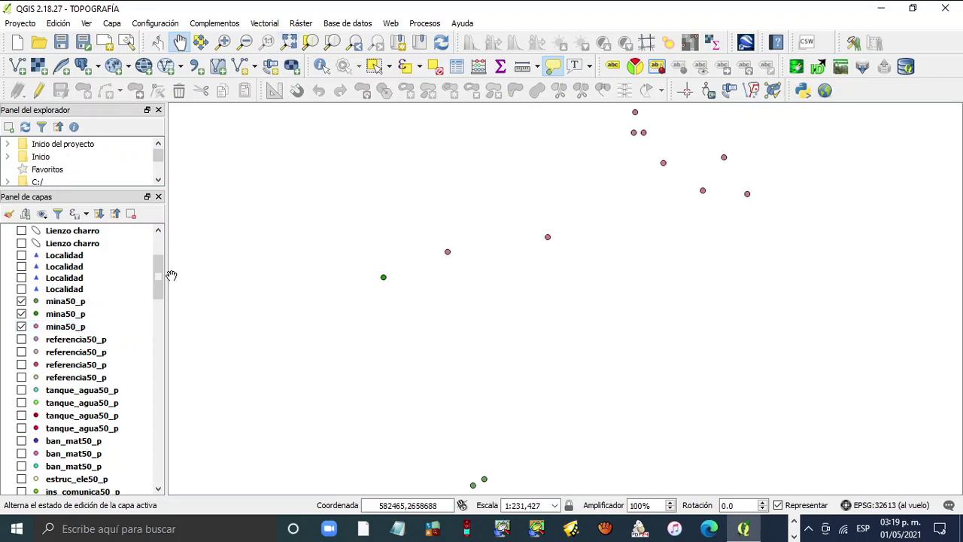
drag(157, 276, 157, 250)
click(21, 231)
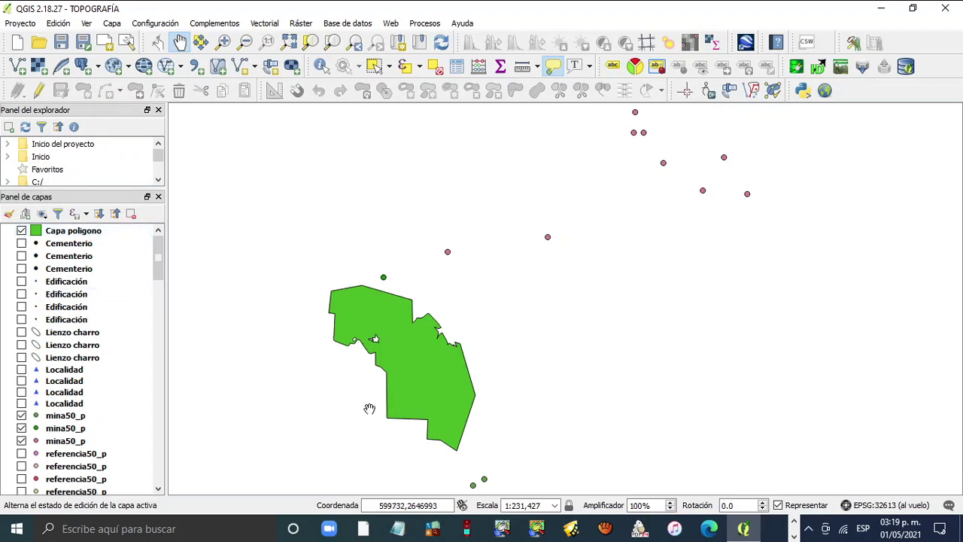
- Hide the Capa poligono layer so that only the mine points are displayed
drag(362, 408, 411, 334)
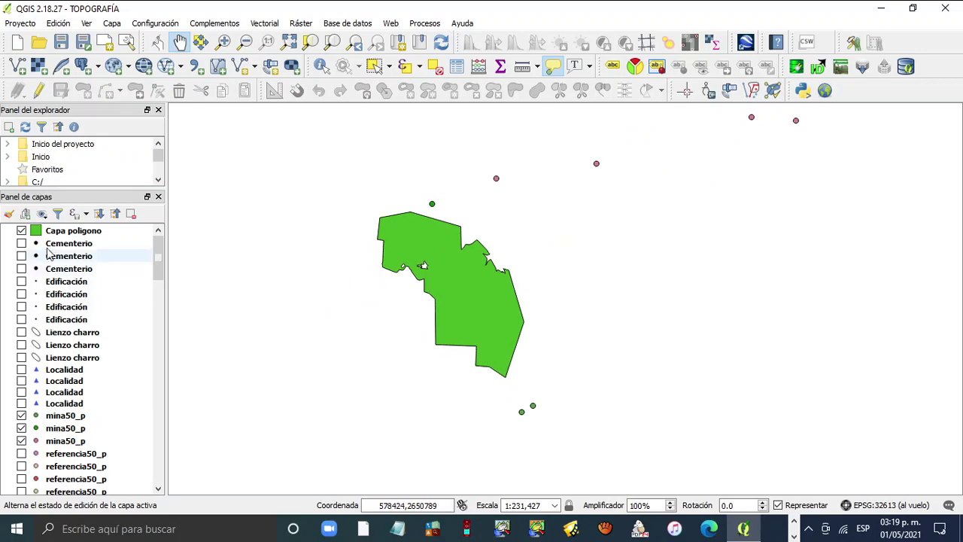
click(21, 232)
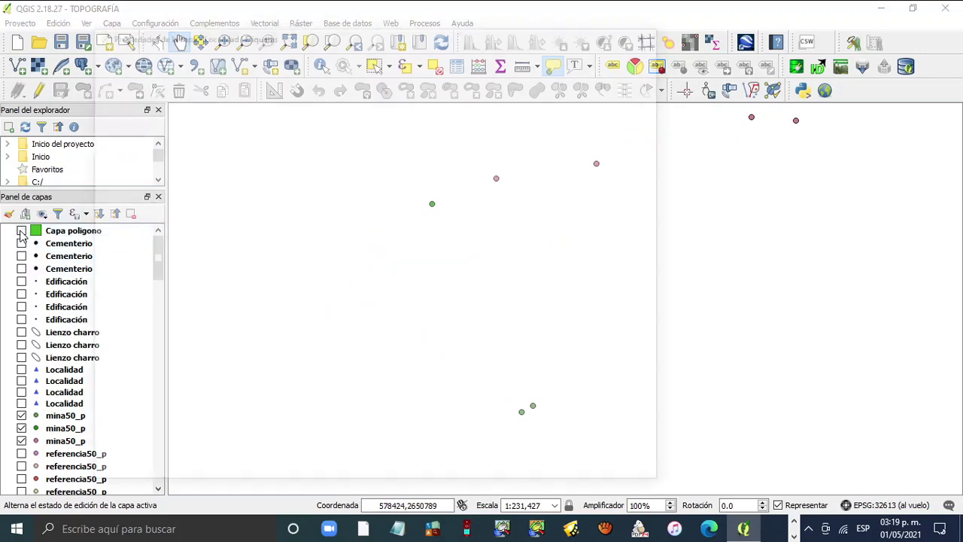
double_click(64, 369)
click(651, 33)
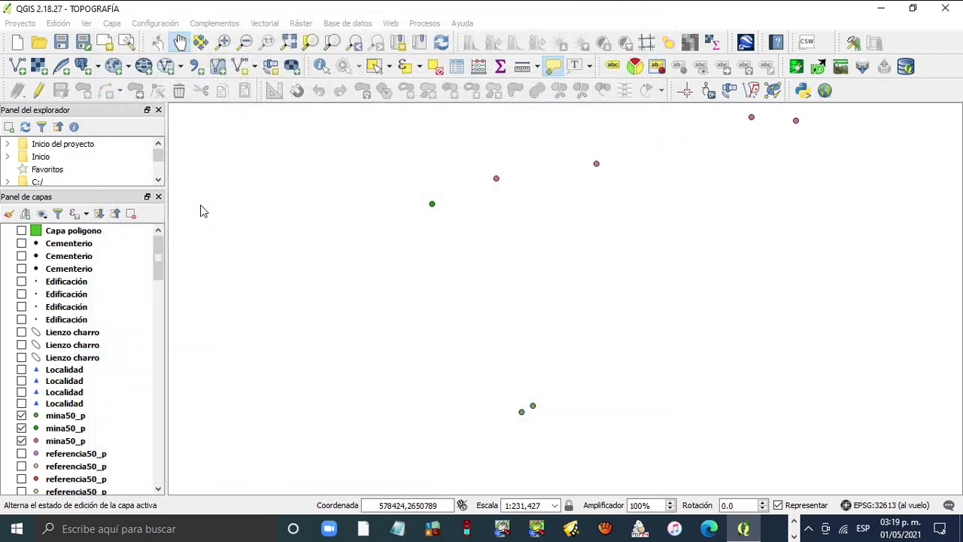
- Rename the first mina50_p layer, directly below the Localidad layers, as Mina
click(67, 416)
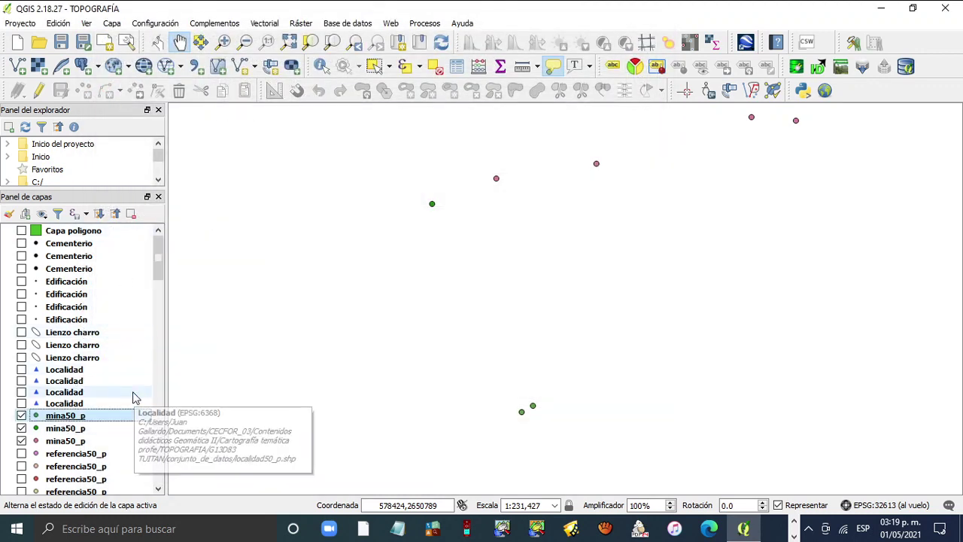
key(F2)
key(Left)
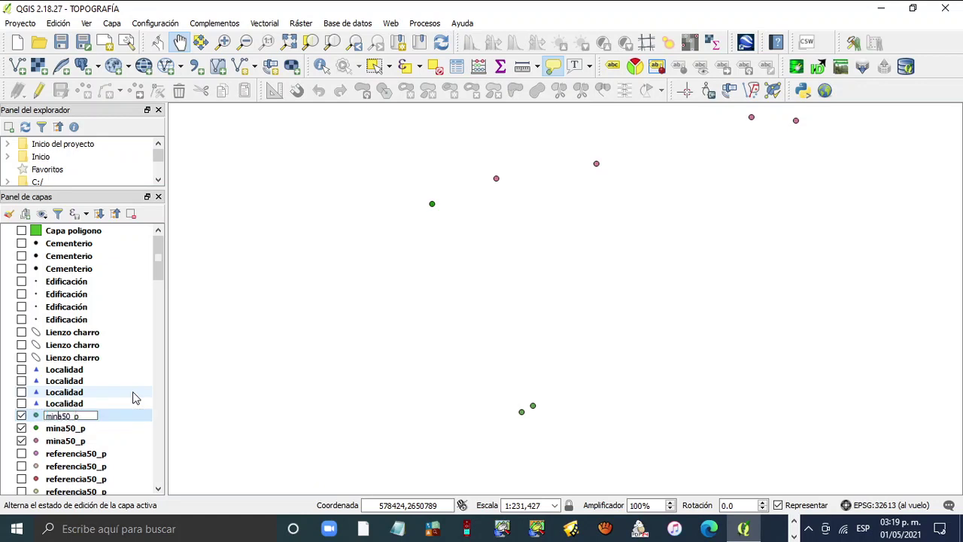
text(M)
key(Delete)
key(Delete)
key(Delete)
key(Return)
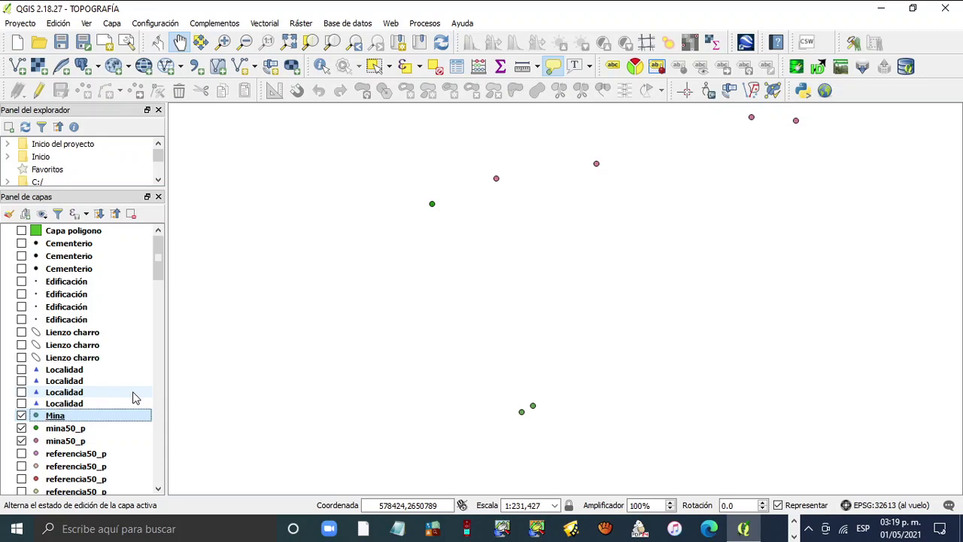
- Rename the second mina50_p layer, the dark green one, as Mina
click(64, 429)
click(67, 429)
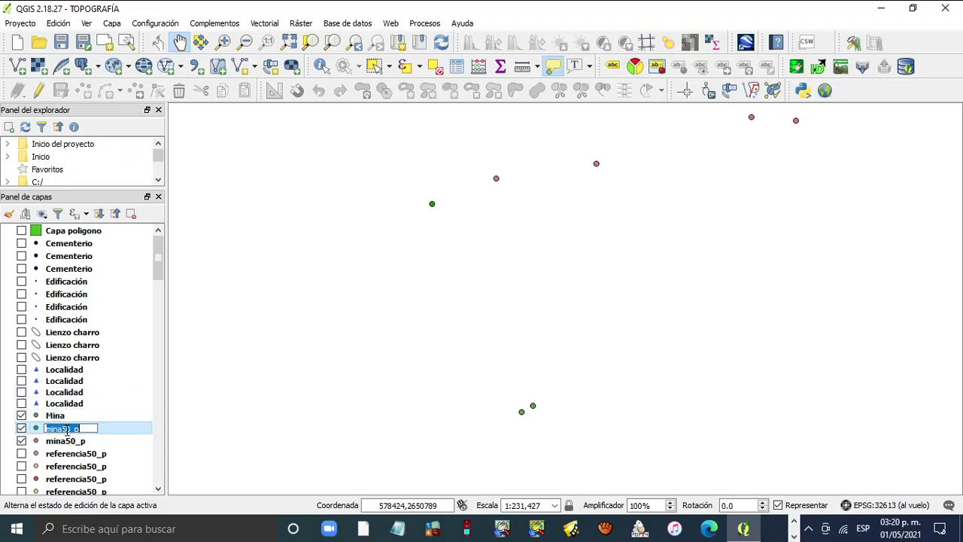
click(66, 428)
key(Delete)
text(Mina)
click(131, 392)
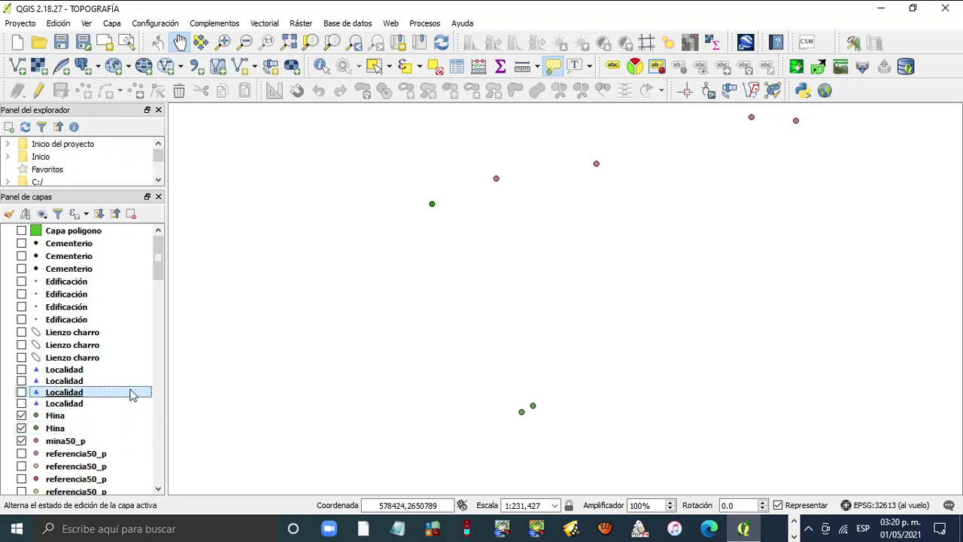
- Rename the remaining pink mina50_p layer as Mina
click(81, 441)
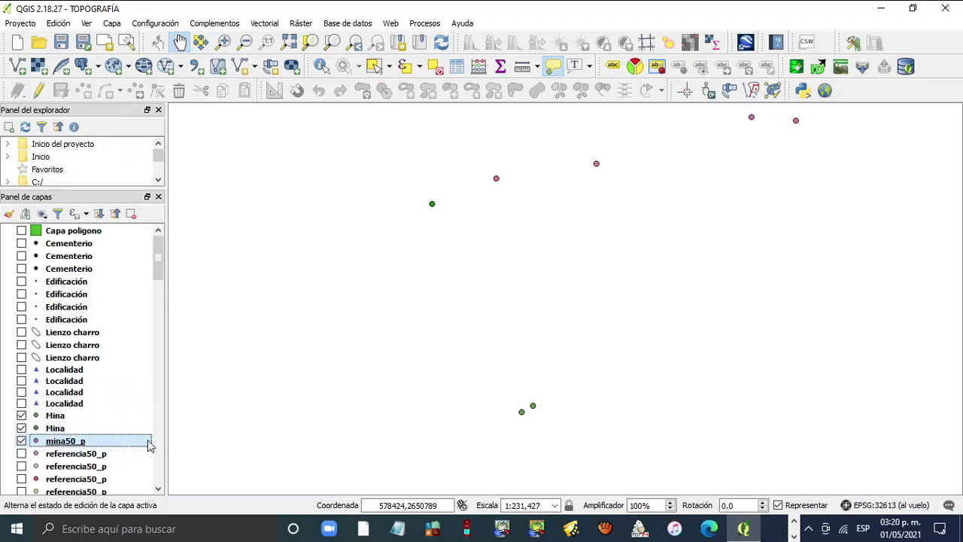
key(F2)
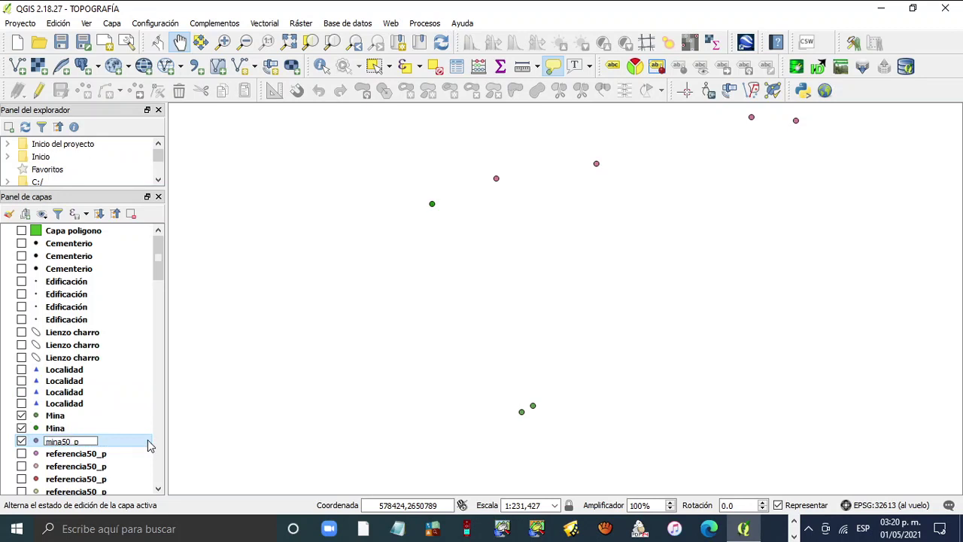
key(Delete)
text(M)
key(Delete)
key(Return)
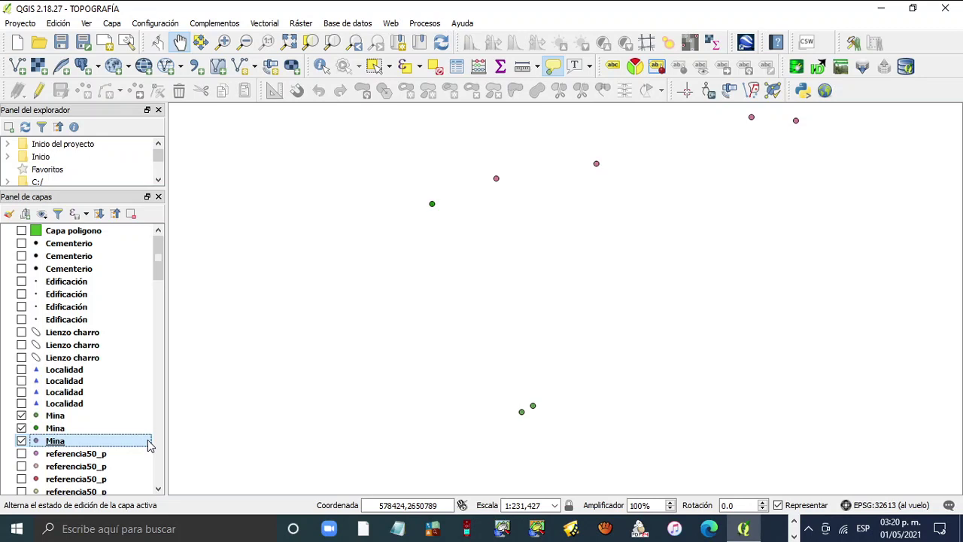
- Review the attribute table of the first Mina layer, and briefly show and hide Capa poligono
click(79, 418)
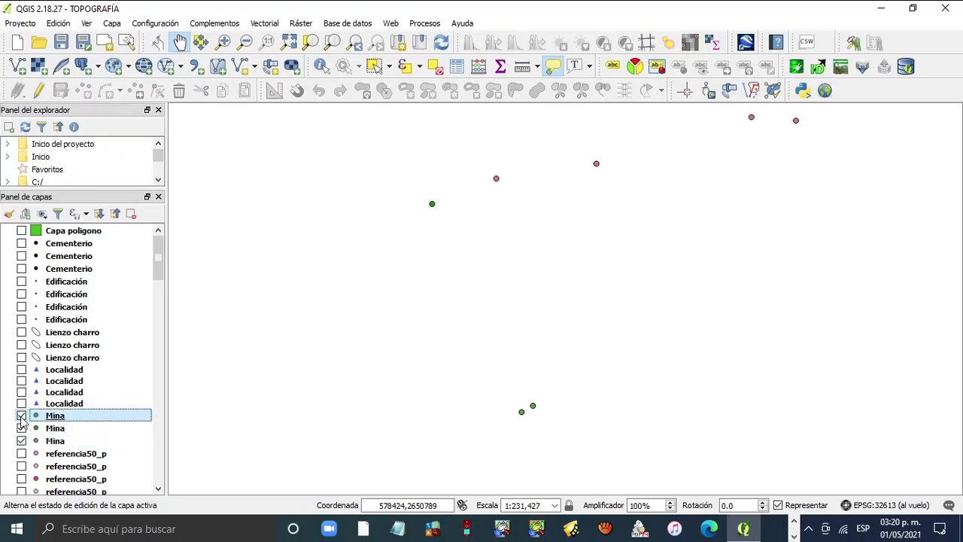
right_click(79, 422)
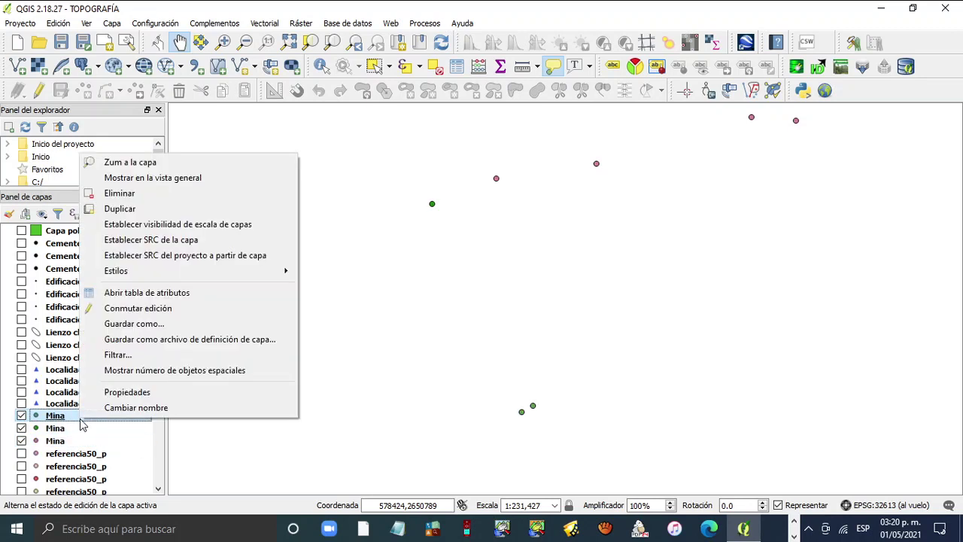
click(162, 290)
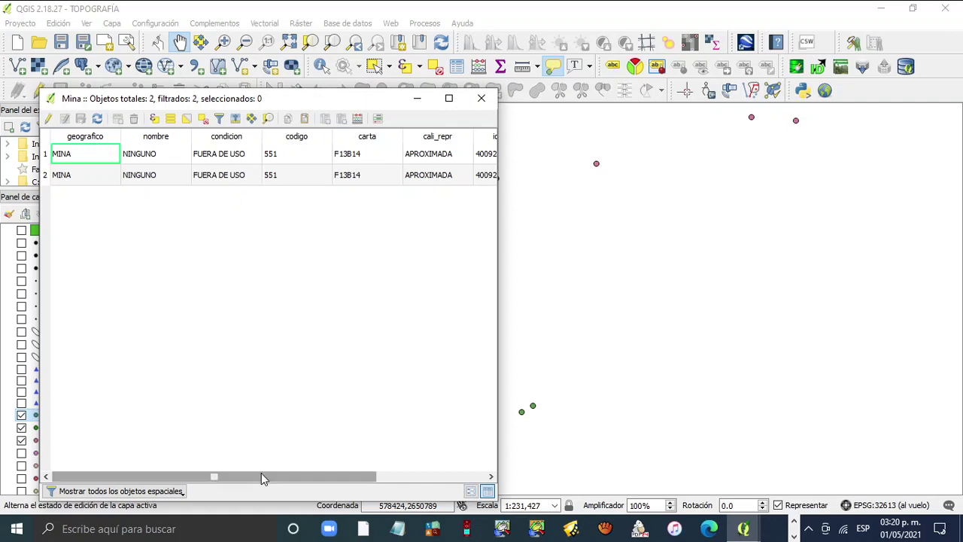
drag(289, 472, 195, 474)
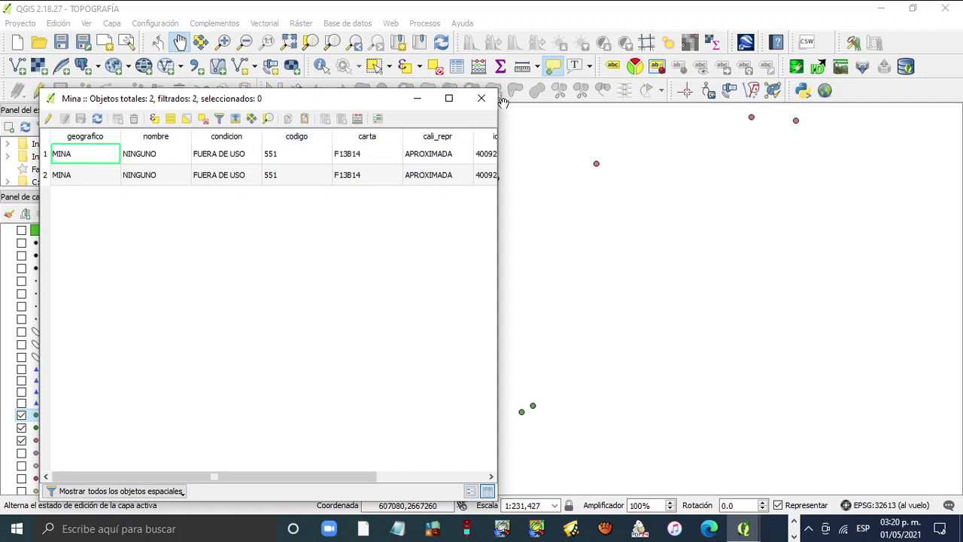
click(481, 98)
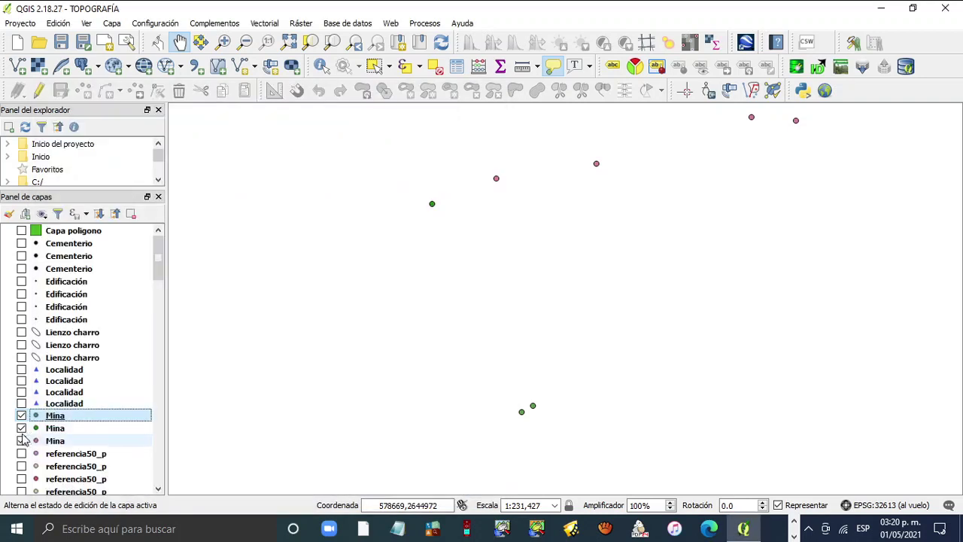
click(22, 231)
click(21, 231)
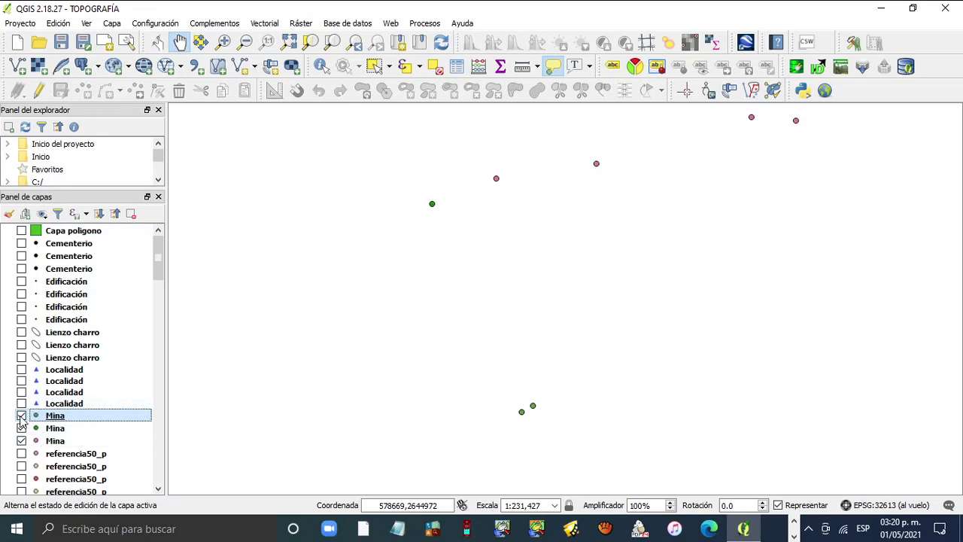
- Examine the attribute table of the second Mina layer across all its columns
right_click(64, 434)
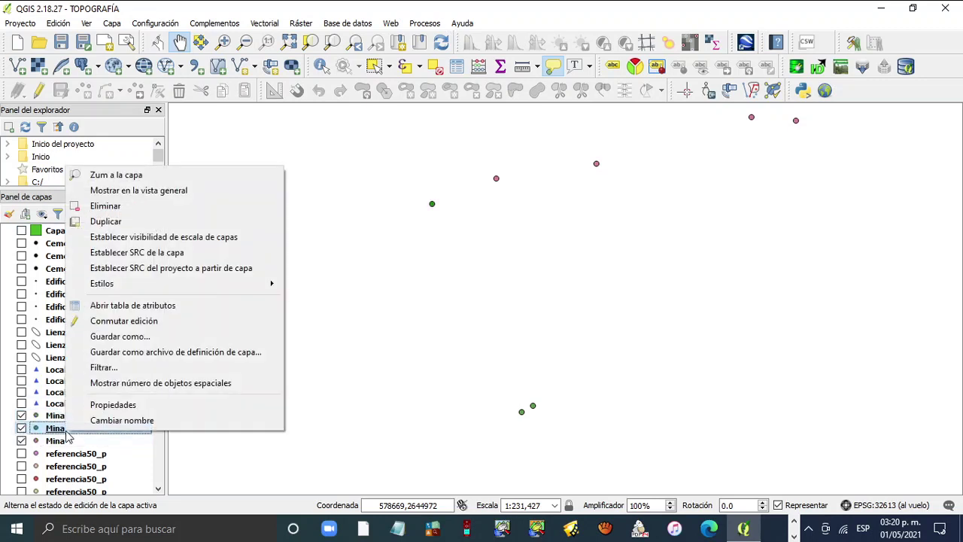
click(151, 305)
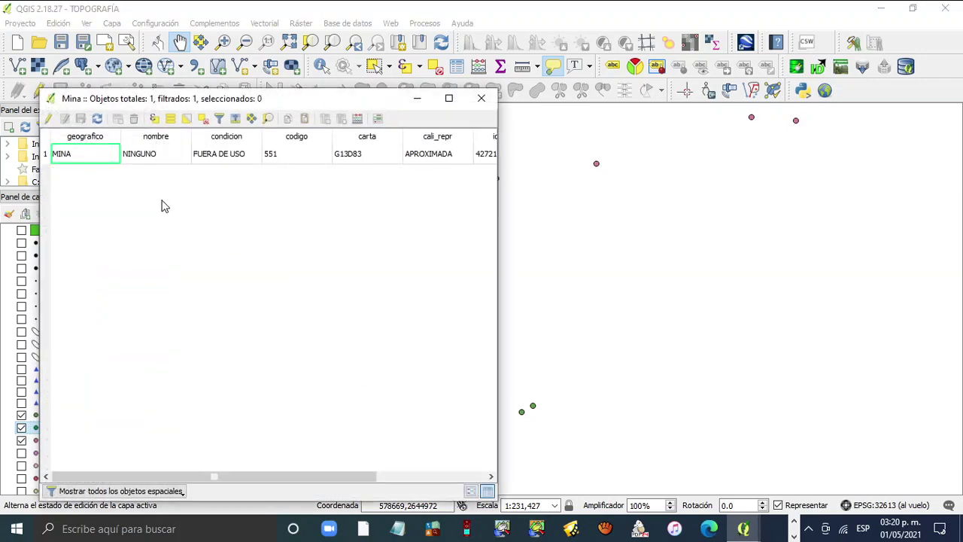
drag(268, 480, 337, 489)
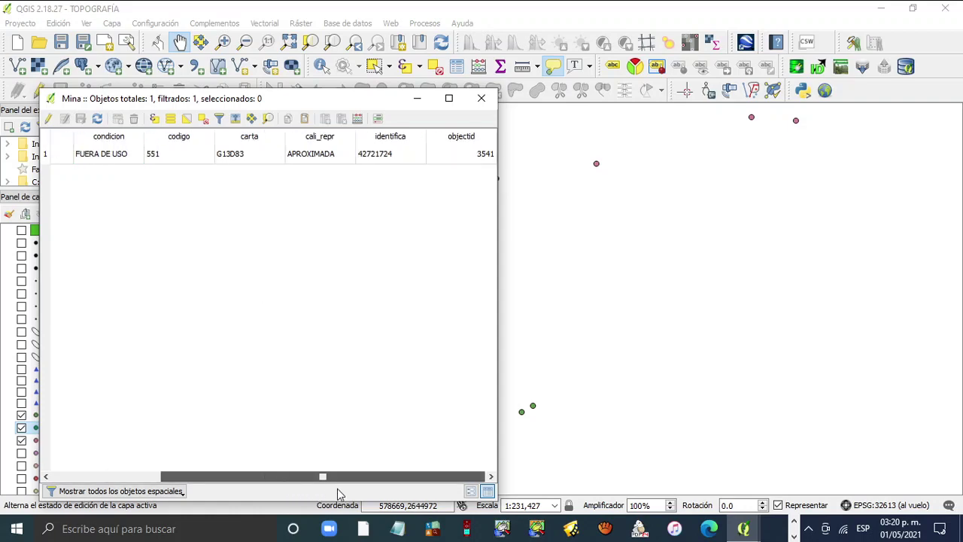
click(481, 98)
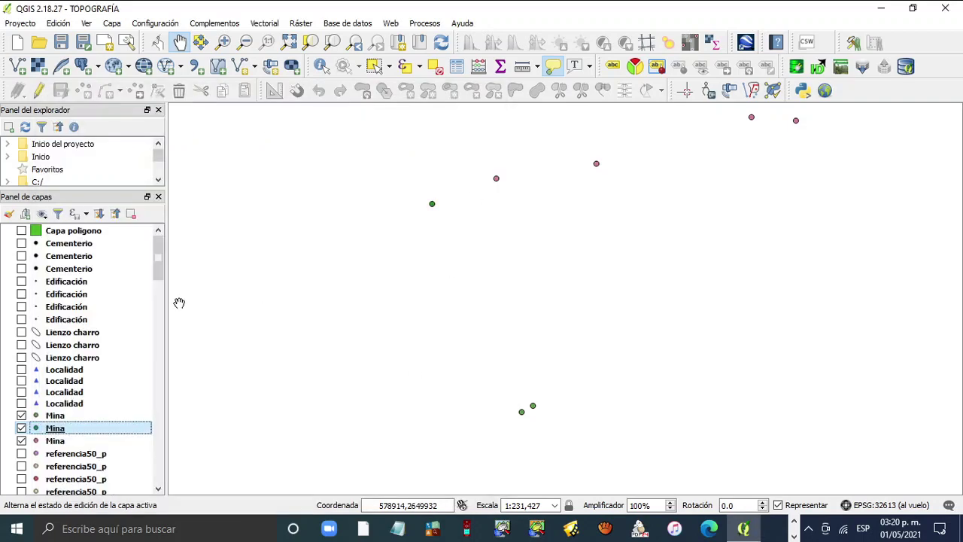
- Examine the nombre and condicion fields in the attribute table of the third Mina layer
click(57, 440)
right_click(58, 441)
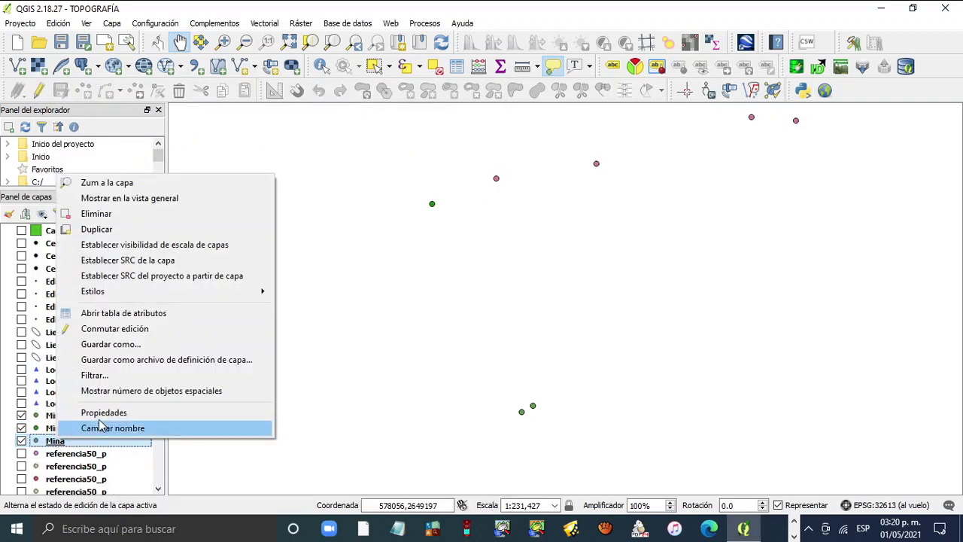
click(138, 316)
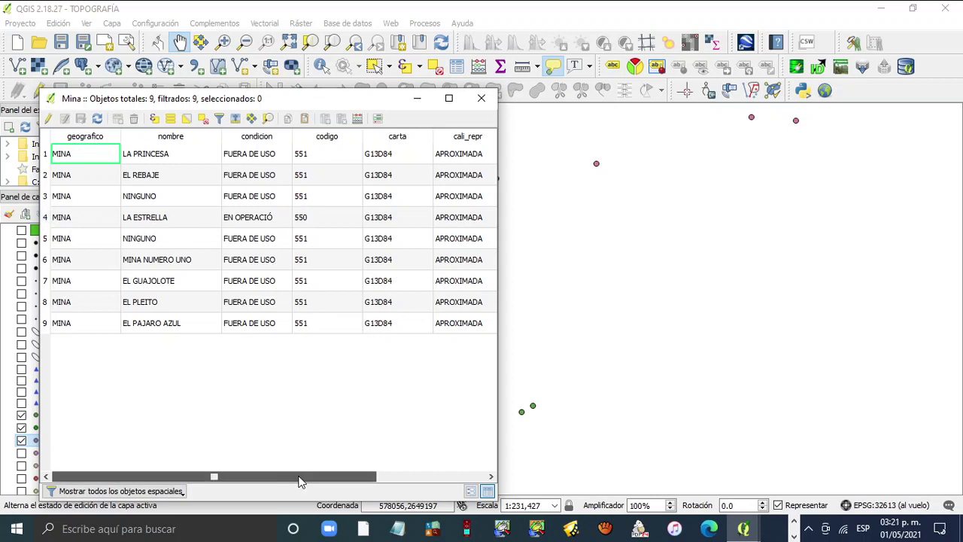
mouse_move(298, 482)
mouse_down()
mouse_move(379, 480)
mouse_move(300, 479)
mouse_up()
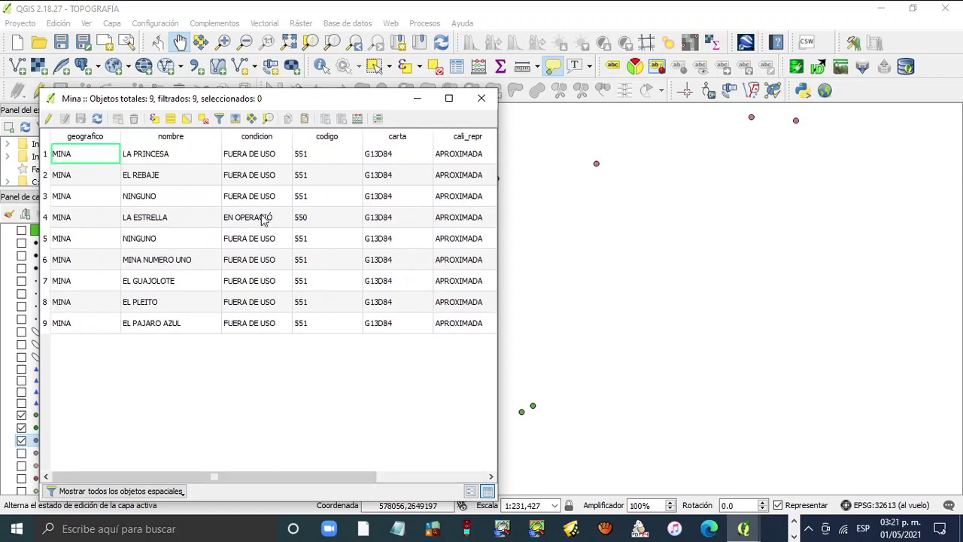
click(481, 97)
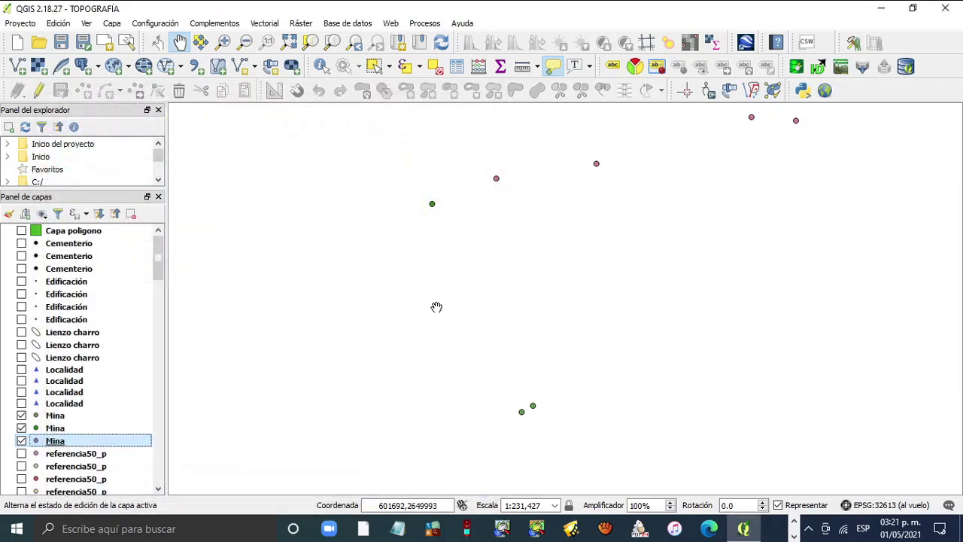
- Open the first Mina layer's style properties, browse the predefined symbols, and assign the capital marker
click(71, 418)
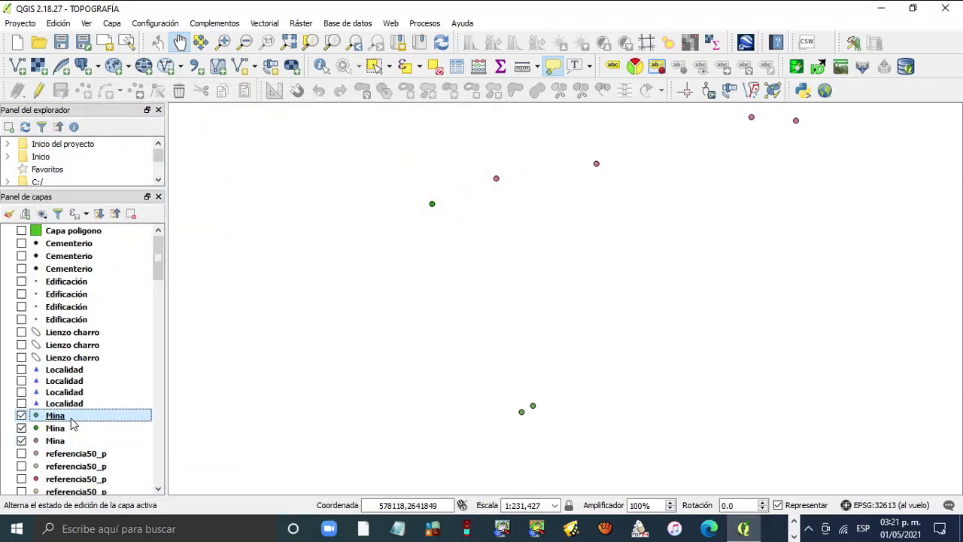
right_click(73, 424)
click(161, 398)
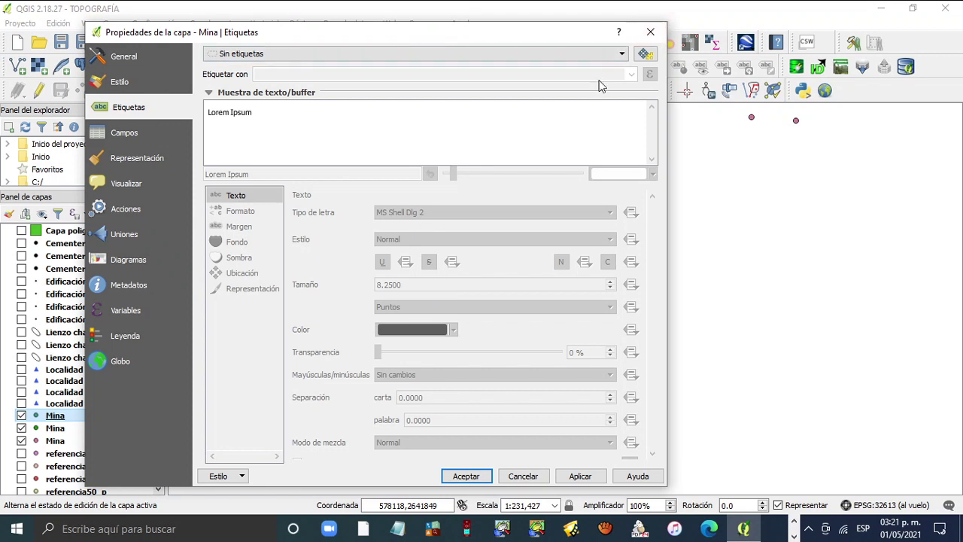
click(124, 86)
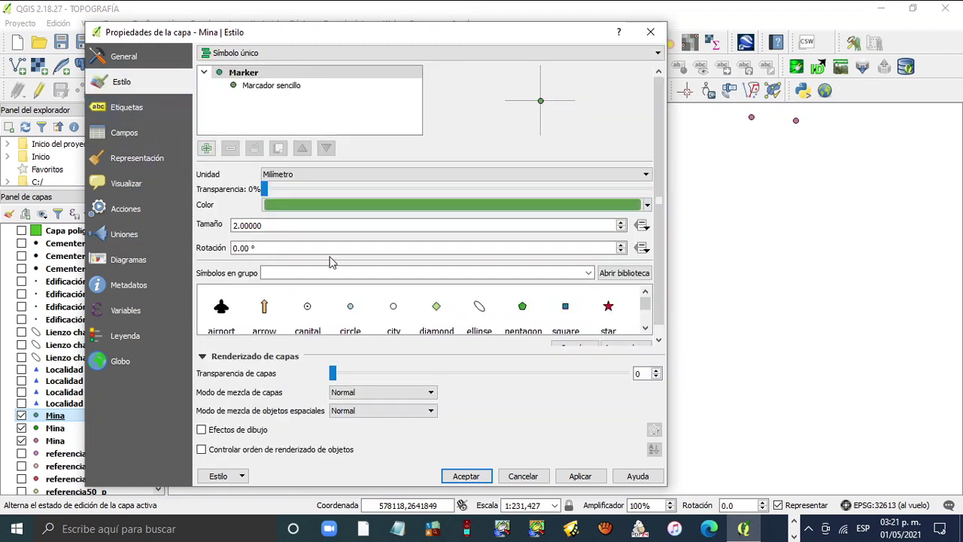
click(645, 329)
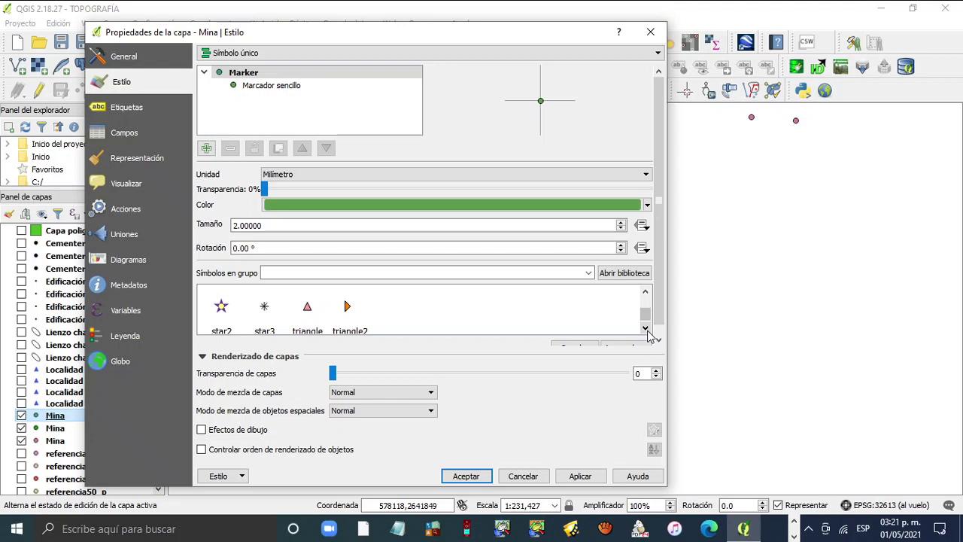
click(644, 292)
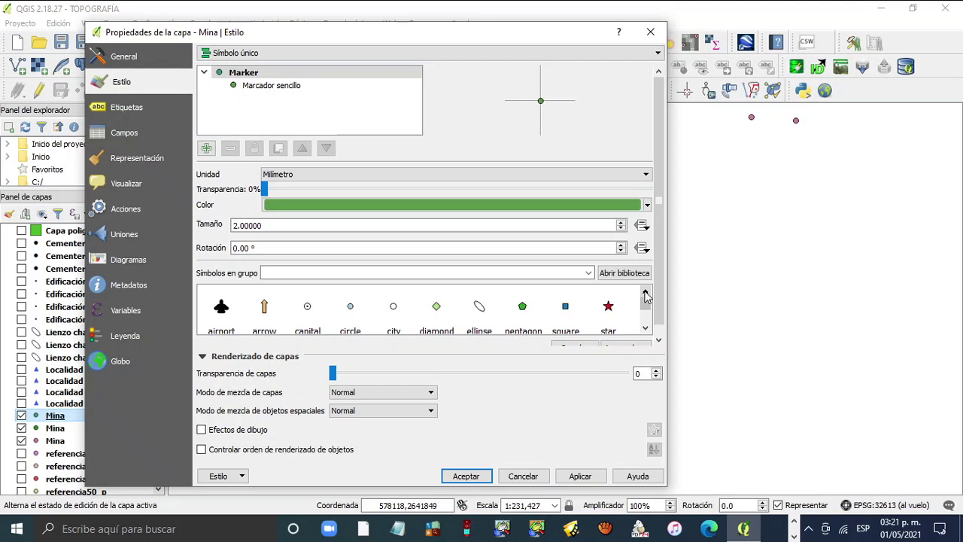
click(645, 329)
click(644, 329)
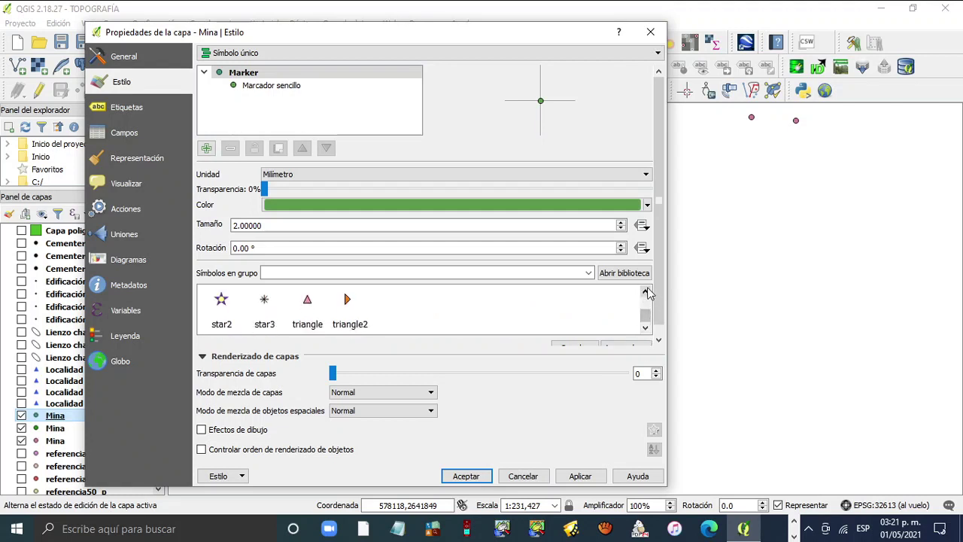
click(645, 293)
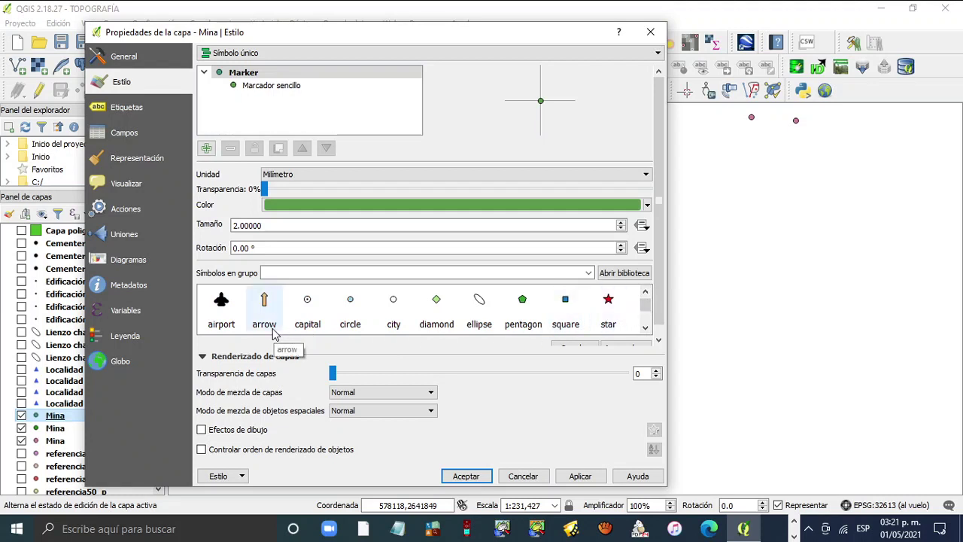
click(307, 303)
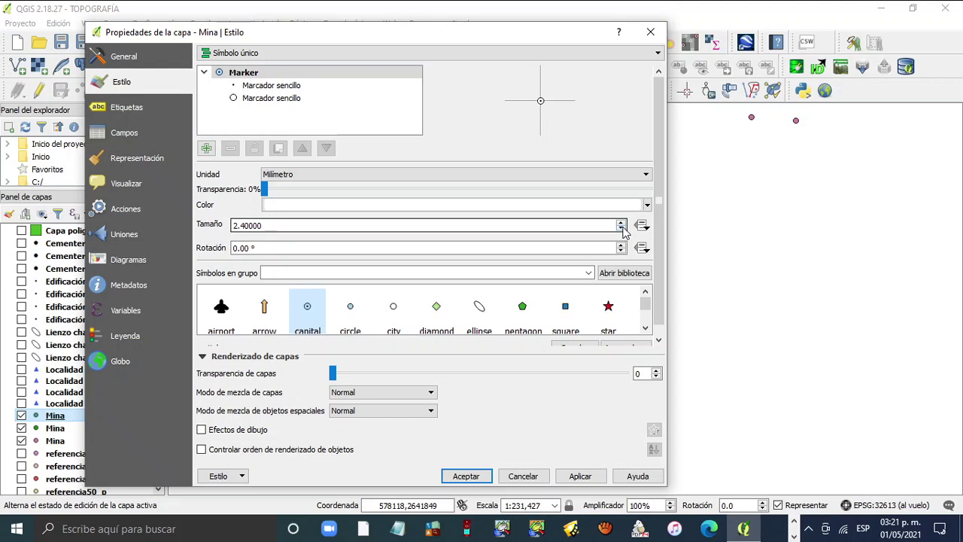
- Color the first Mina layer's capital marker light yellow, copy that color for reuse, and apply the style
click(647, 204)
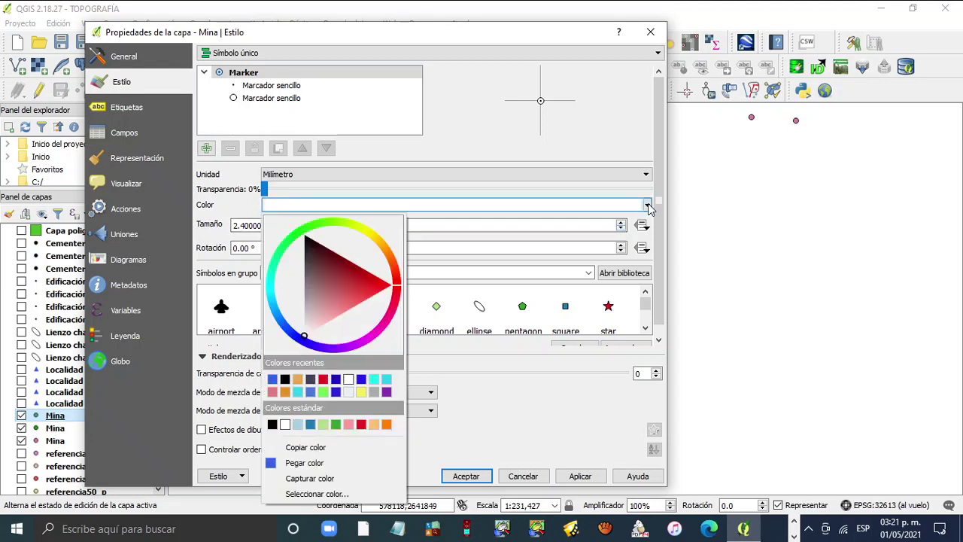
click(361, 392)
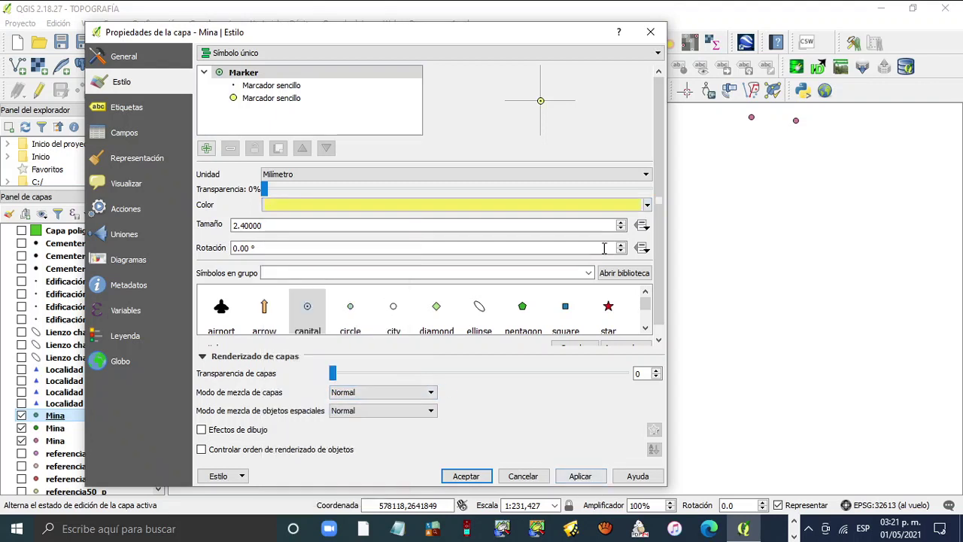
click(646, 205)
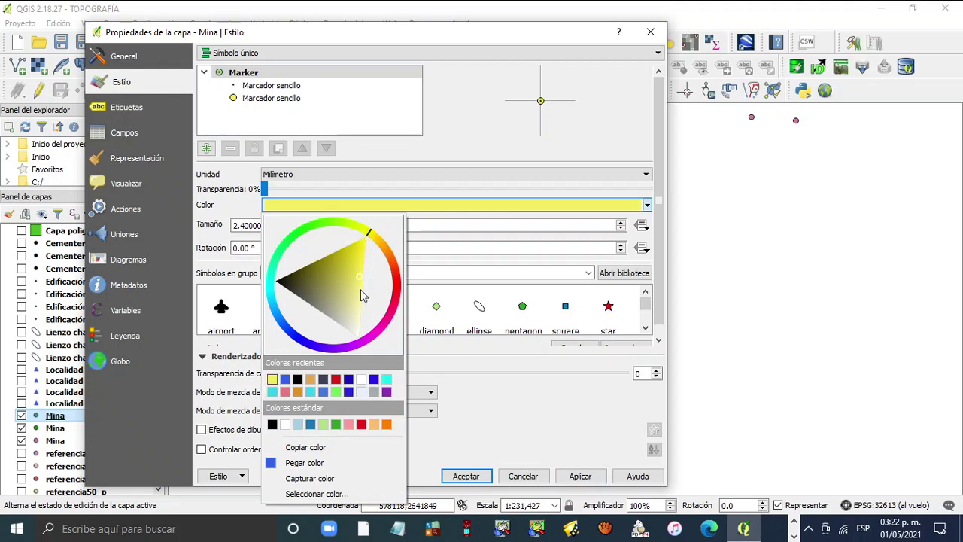
click(272, 380)
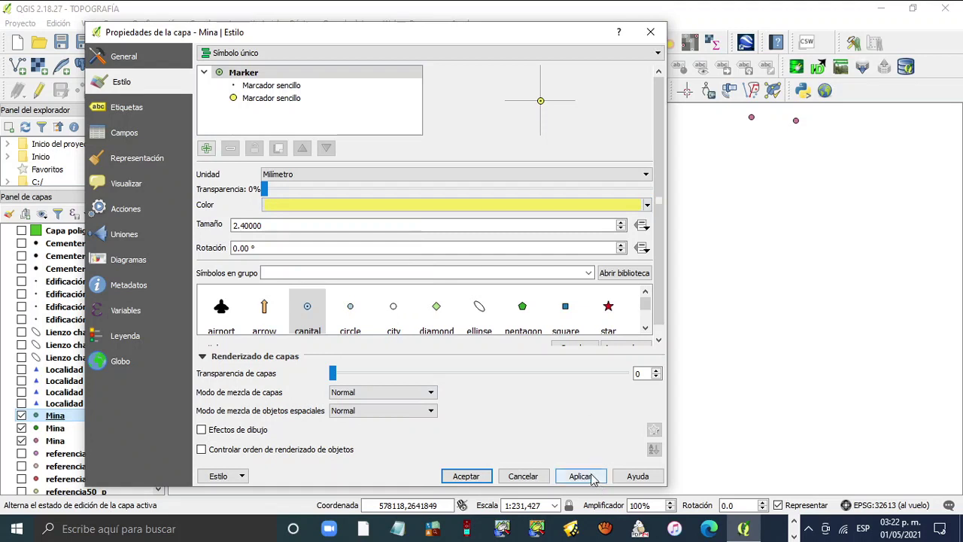
click(647, 205)
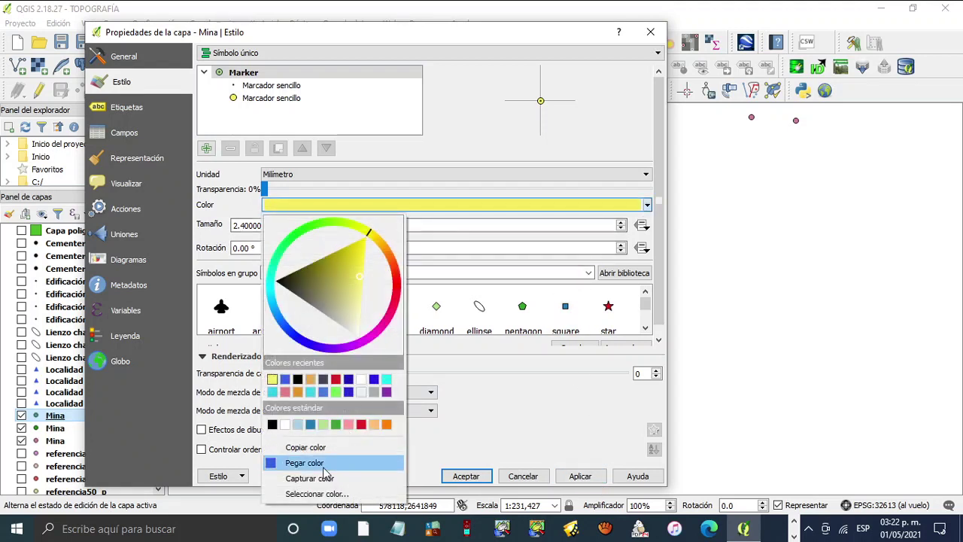
click(322, 449)
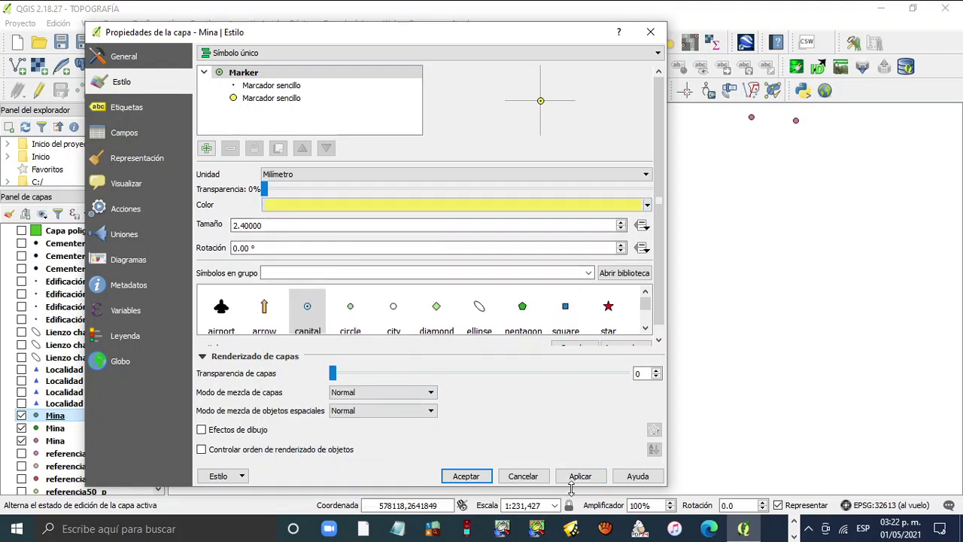
click(585, 478)
click(463, 479)
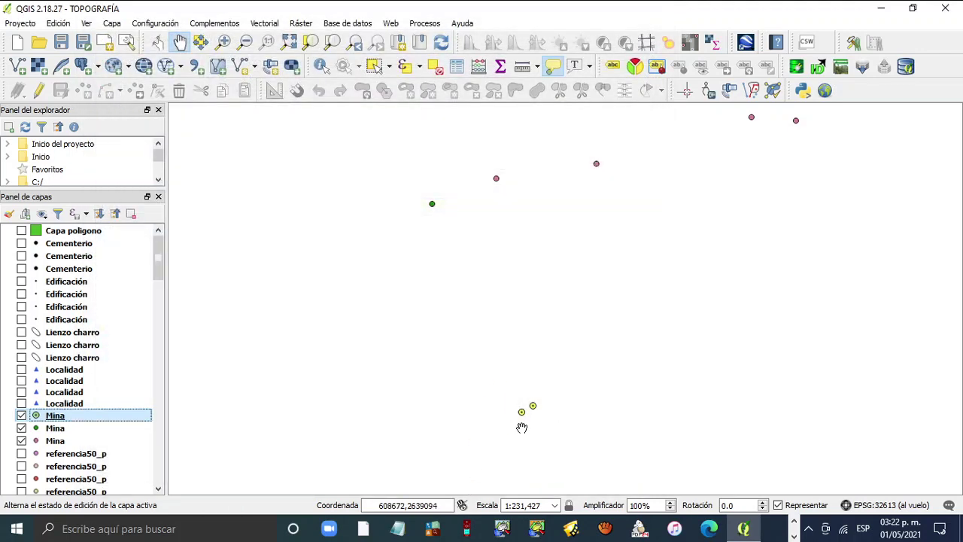
- Style the second Mina layer with the capital marker, paste the copied yellow as its color, and apply it
click(60, 429)
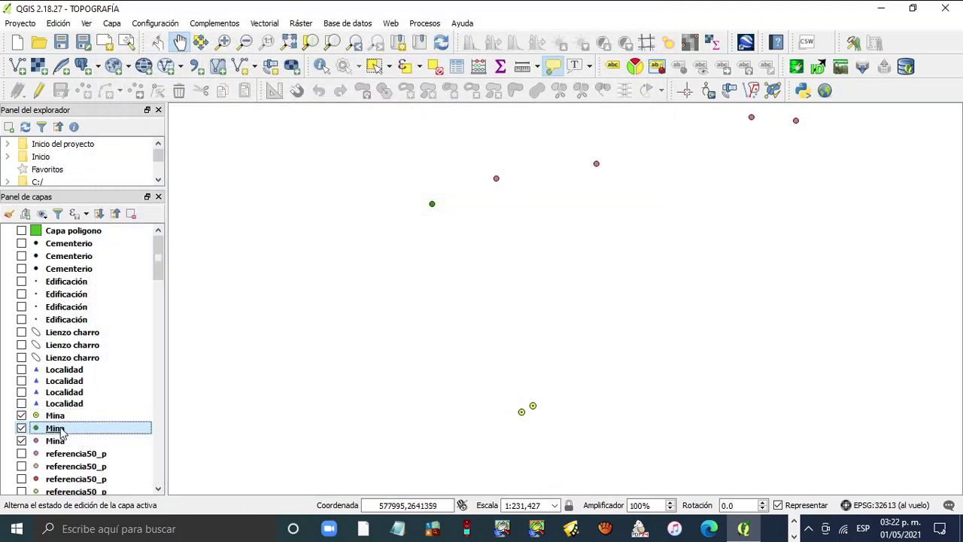
right_click(61, 429)
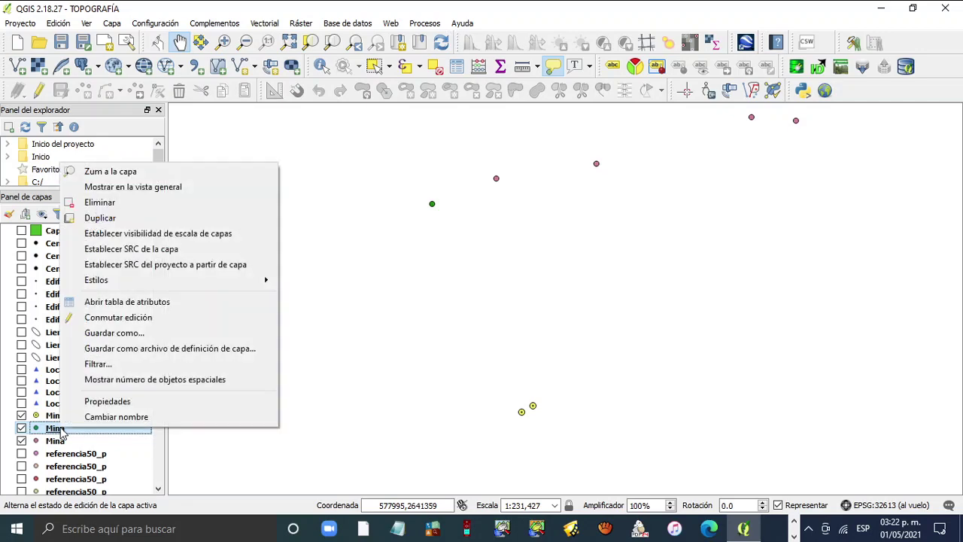
click(122, 403)
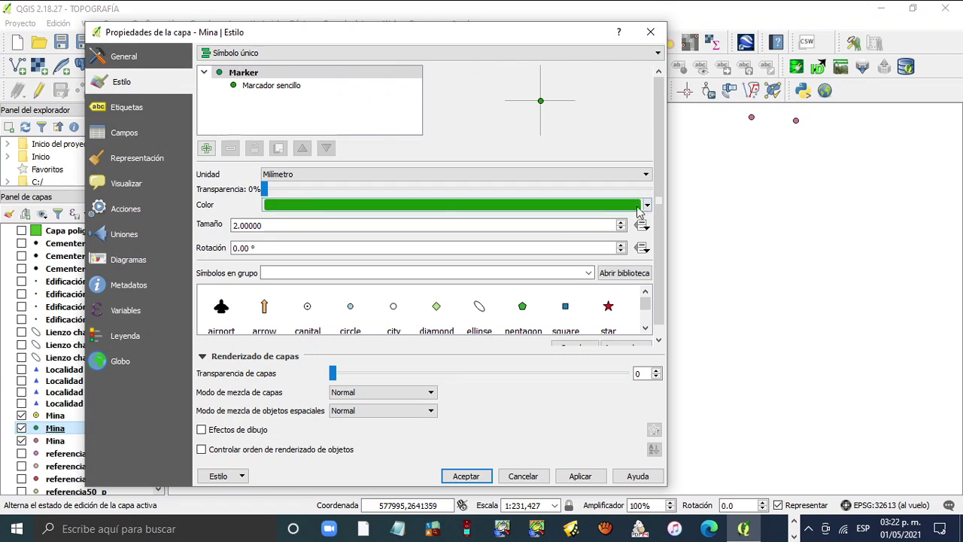
click(307, 315)
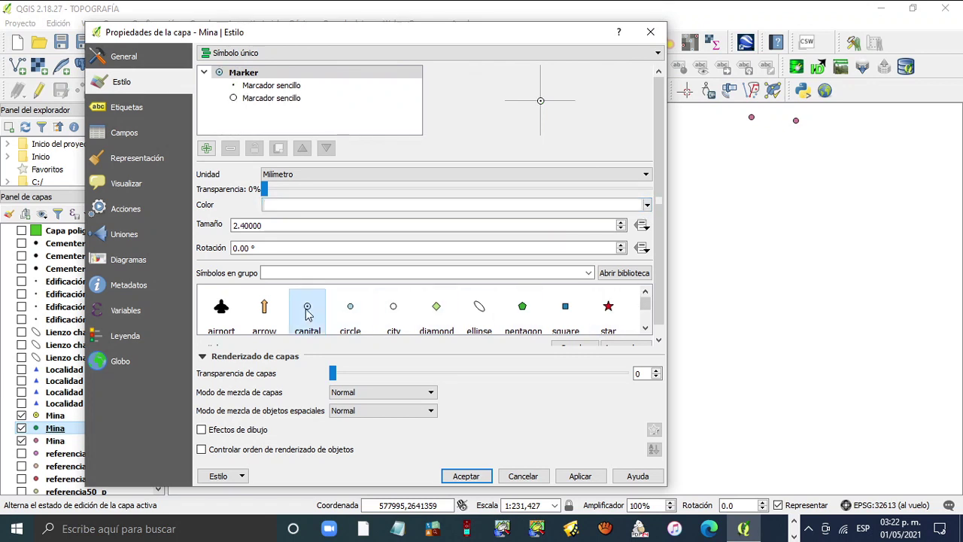
click(646, 205)
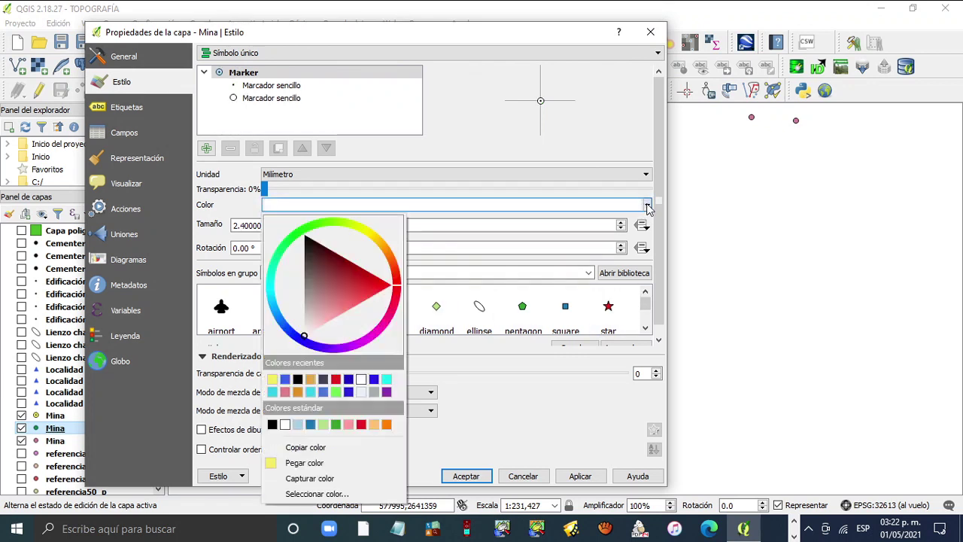
click(309, 464)
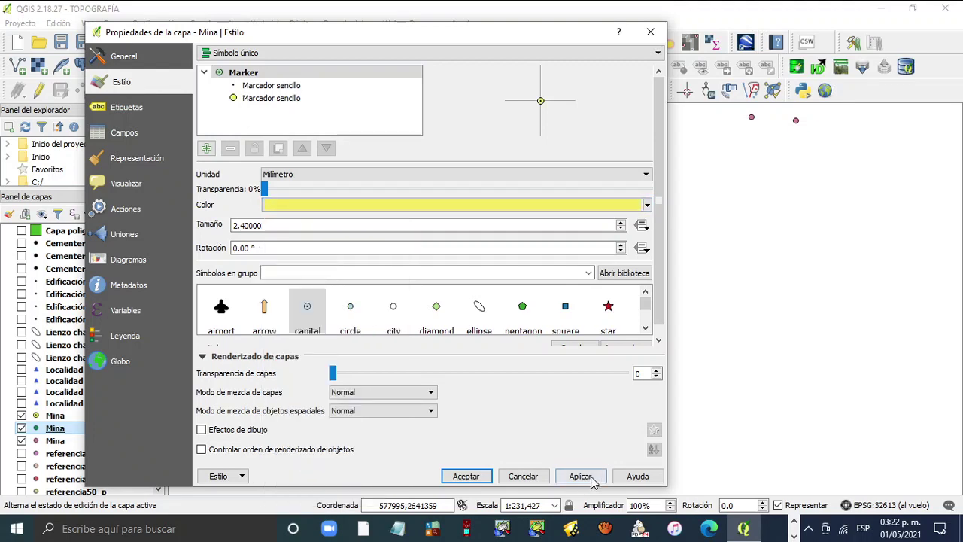
click(581, 476)
click(462, 476)
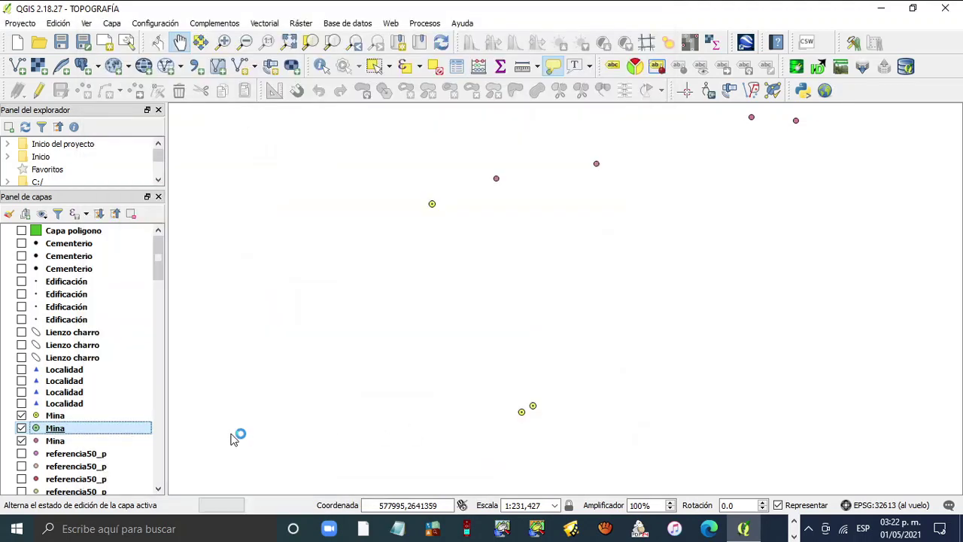
- Style the third Mina layer with the capital marker in the copied yellow and apply it
right_click(61, 442)
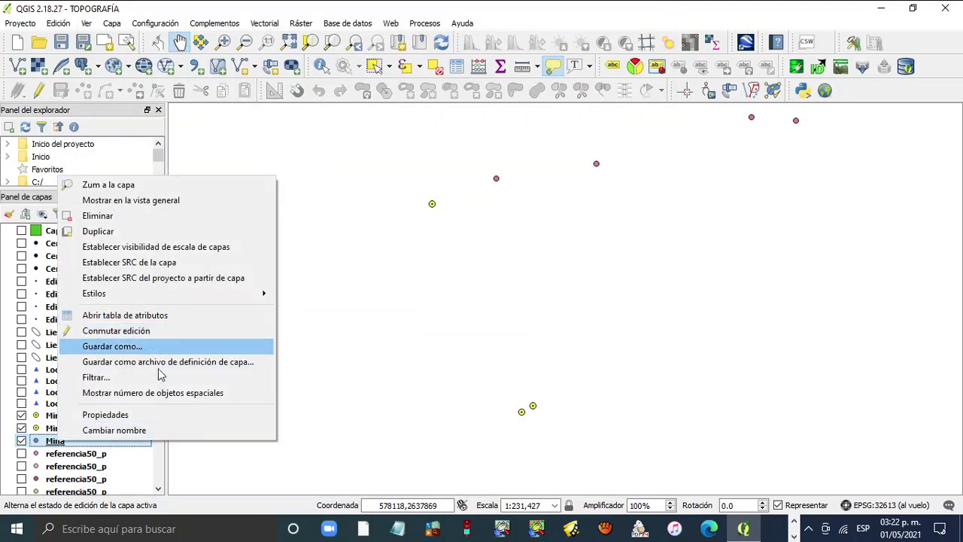
click(149, 416)
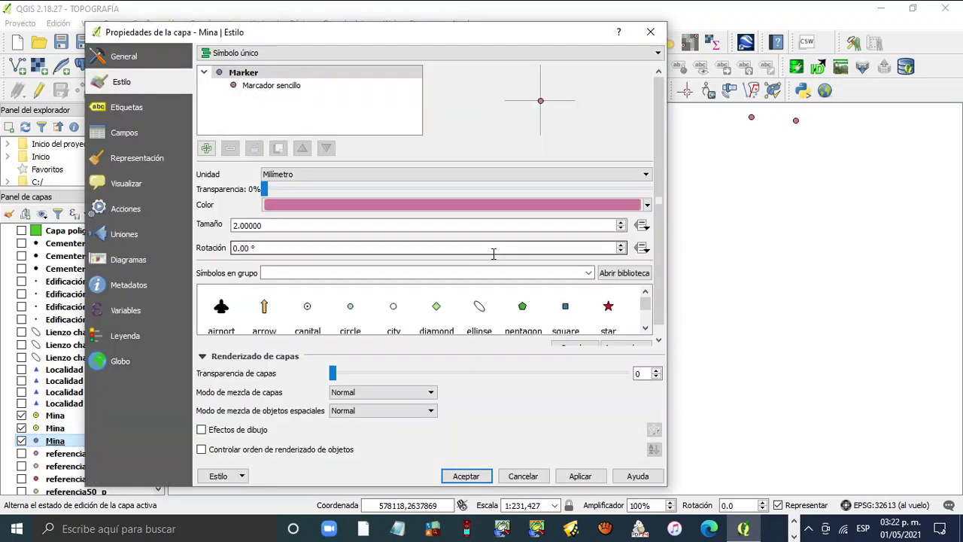
click(307, 307)
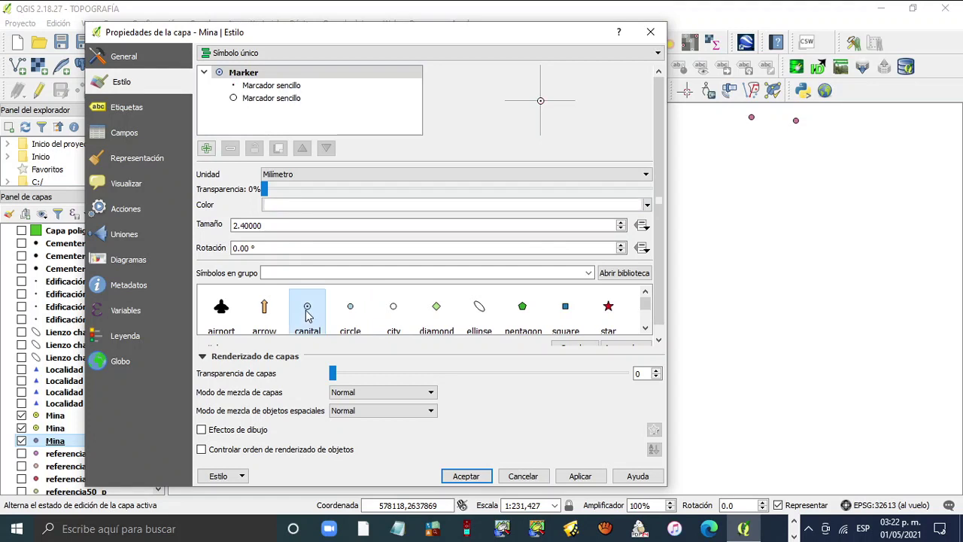
click(647, 205)
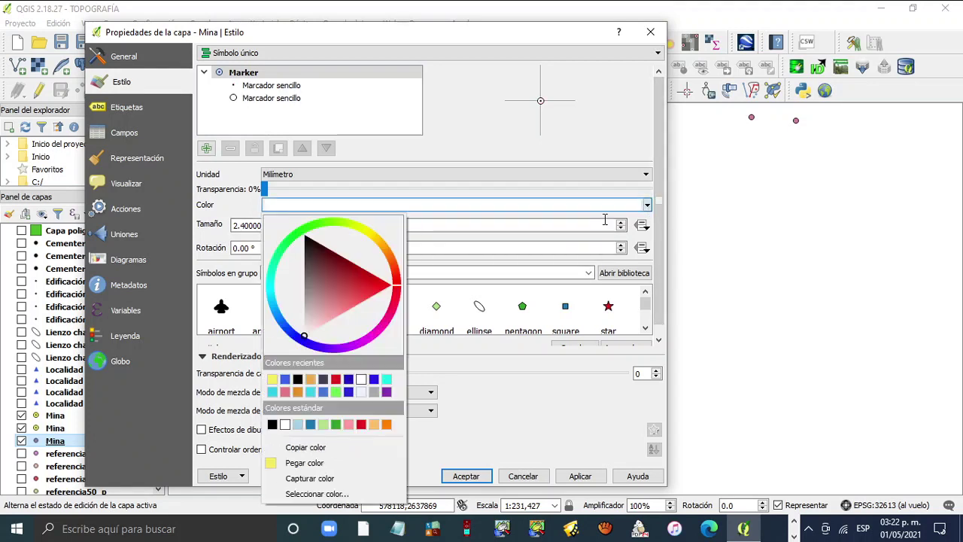
click(316, 466)
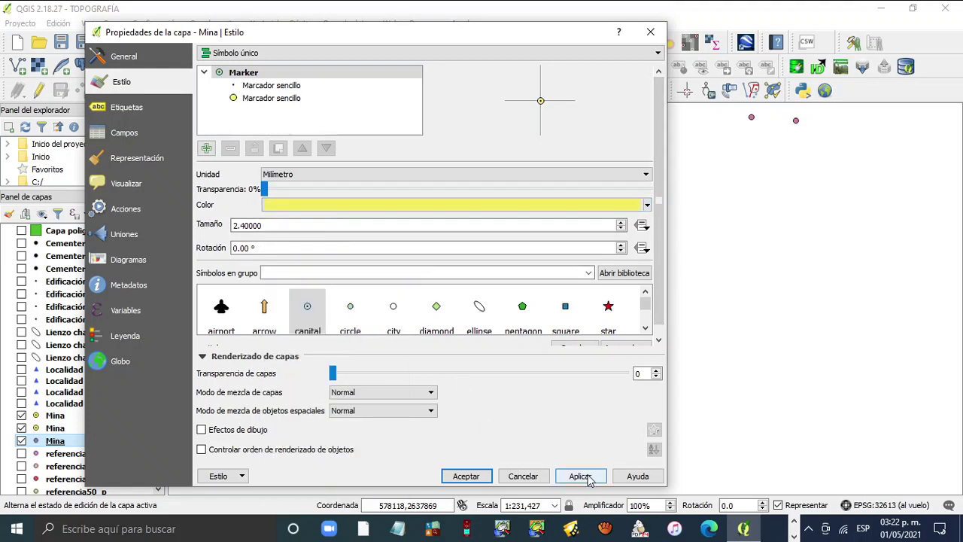
click(583, 476)
click(466, 476)
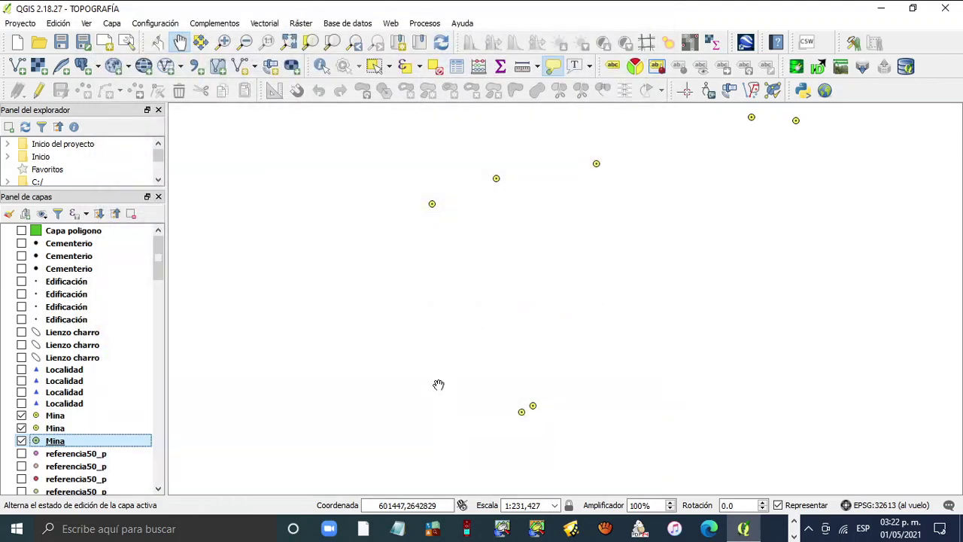
- Show the Capa poligono layer to compare the mine points with the polygon
click(21, 230)
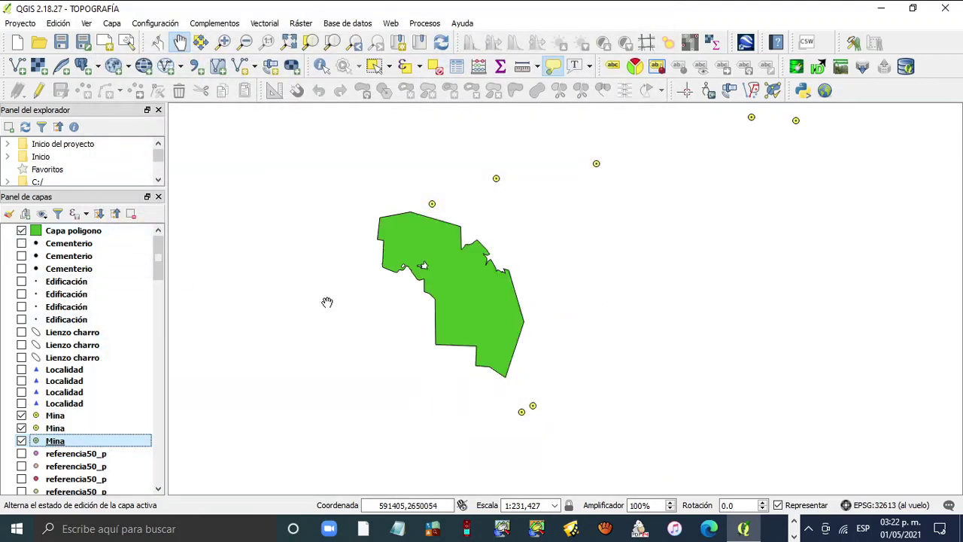
scroll(380, 334, up, 1)
scroll(380, 334, down, 1)
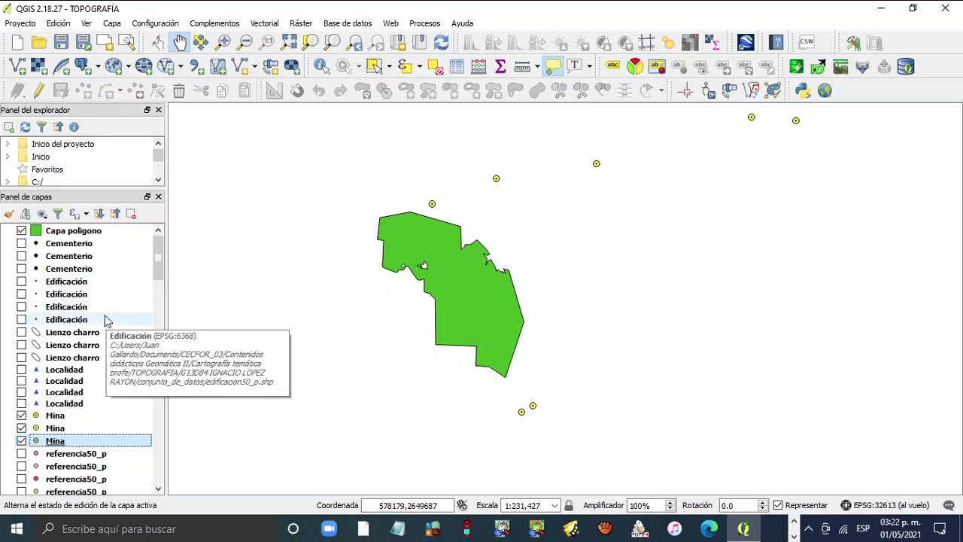
- Set the first Mina layer's marker size to 2 millimetres and apply the change
right_click(85, 418)
click(179, 388)
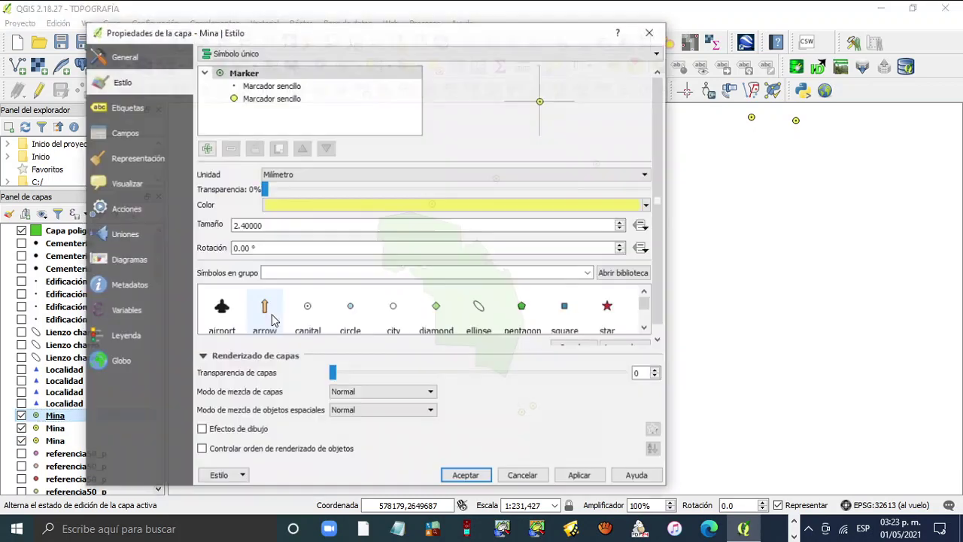
click(621, 228)
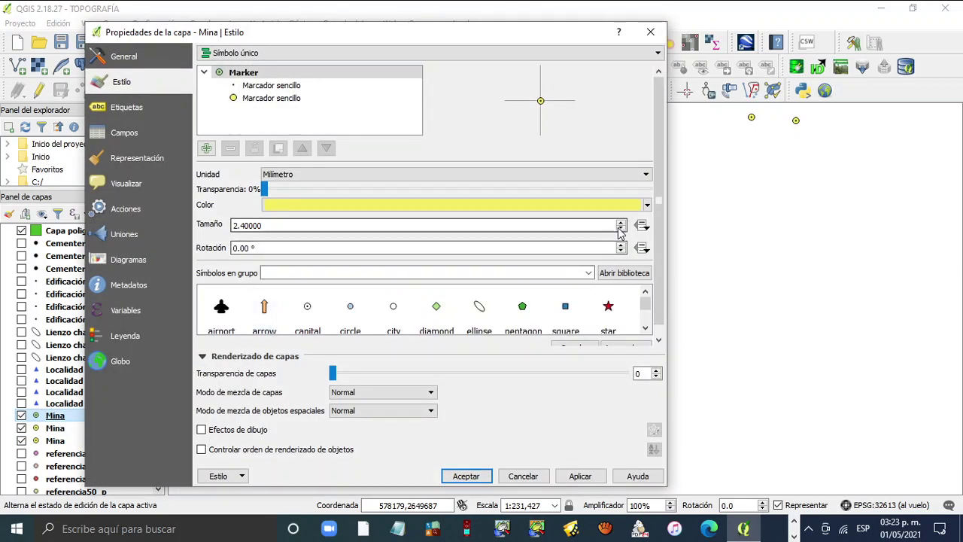
click(621, 229)
click(580, 475)
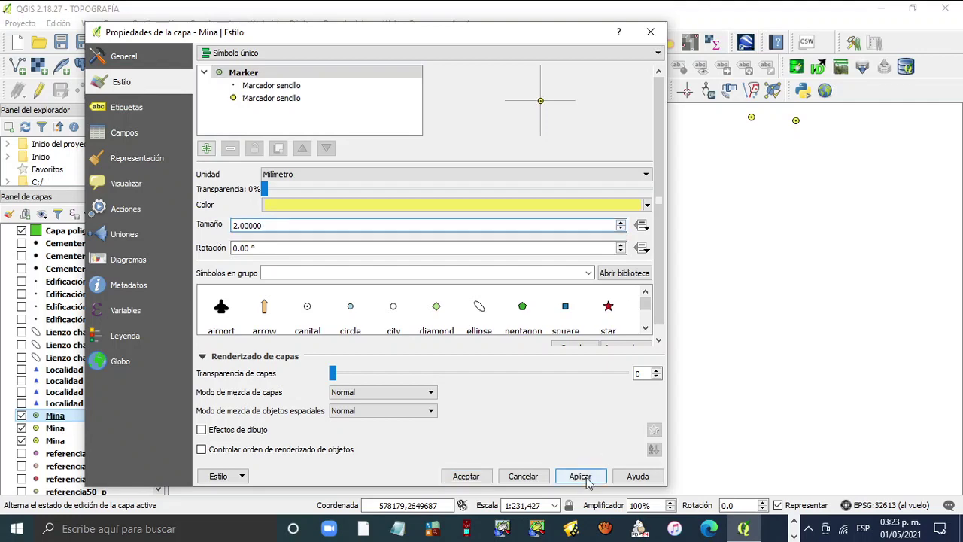
click(465, 476)
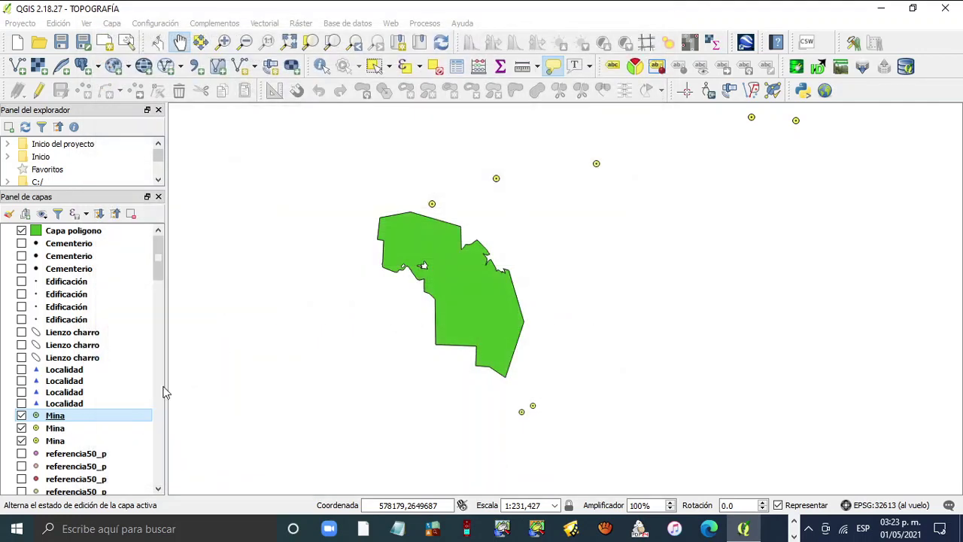
- Set the second Mina layer's marker size to 2 millimetres and apply the change
right_click(66, 429)
key(Escape)
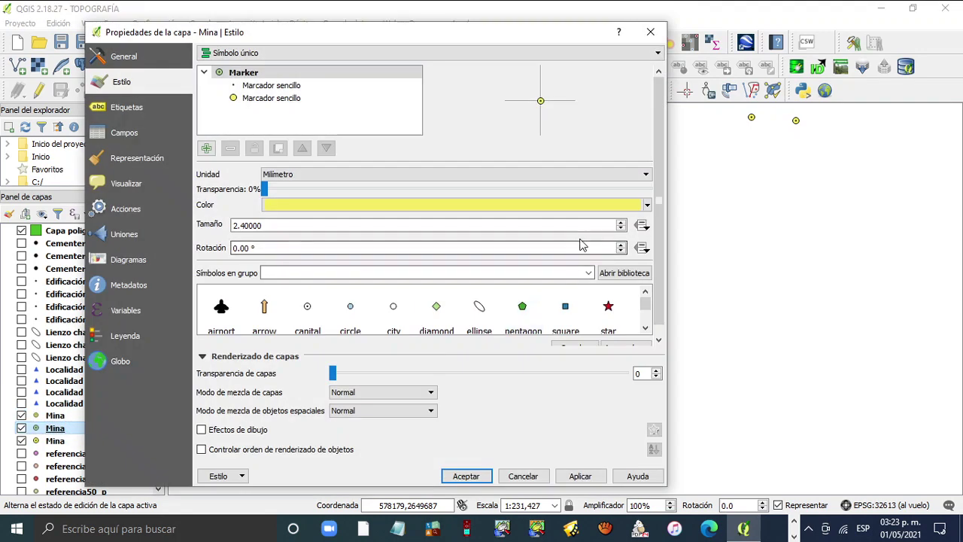
click(621, 229)
click(620, 229)
click(579, 476)
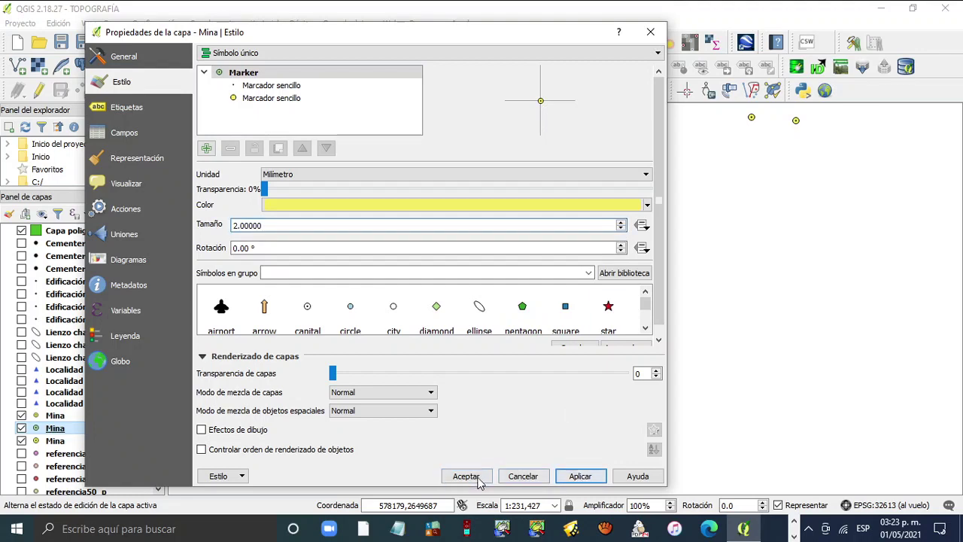
click(467, 476)
- Set the third Mina layer's marker size to 2 millimetres and apply the change
click(73, 442)
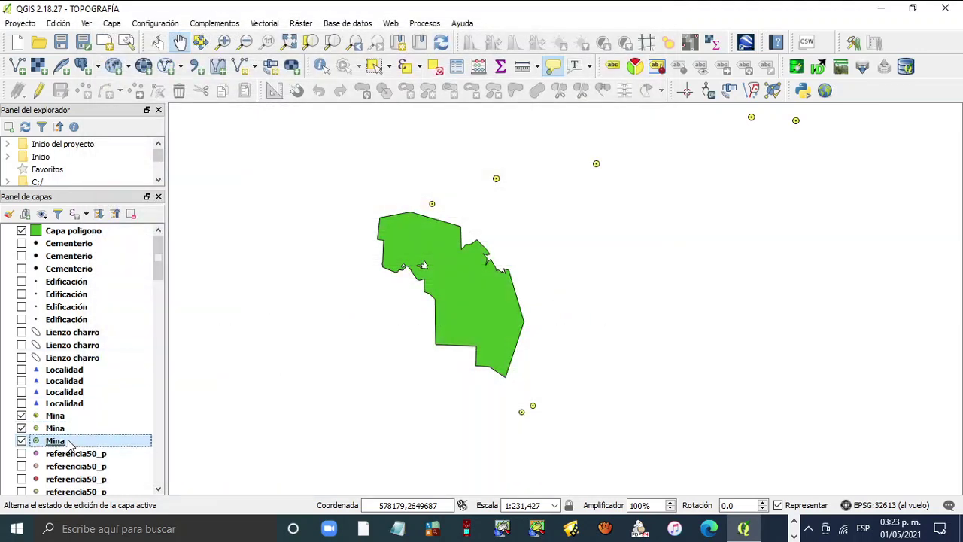
right_click(70, 442)
click(147, 414)
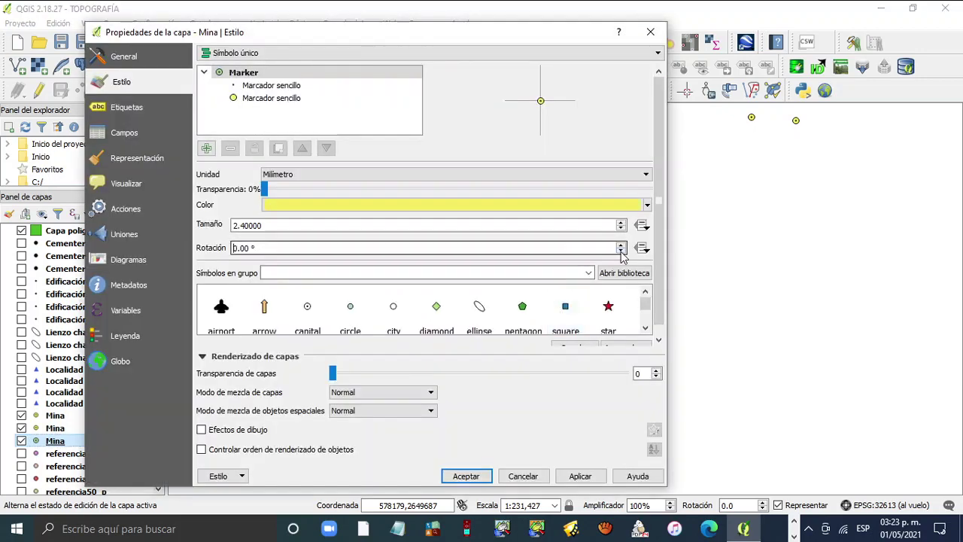
click(621, 228)
click(620, 228)
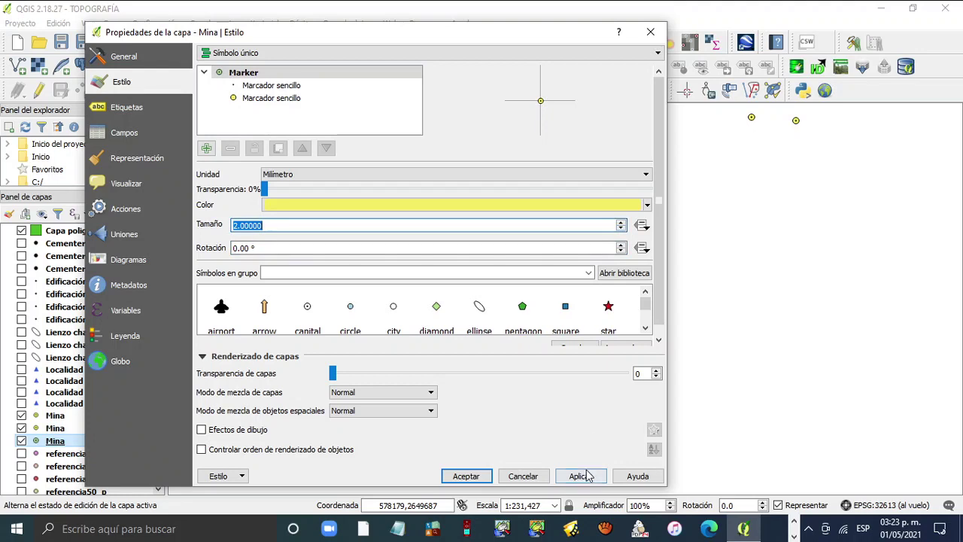
click(584, 475)
click(466, 475)
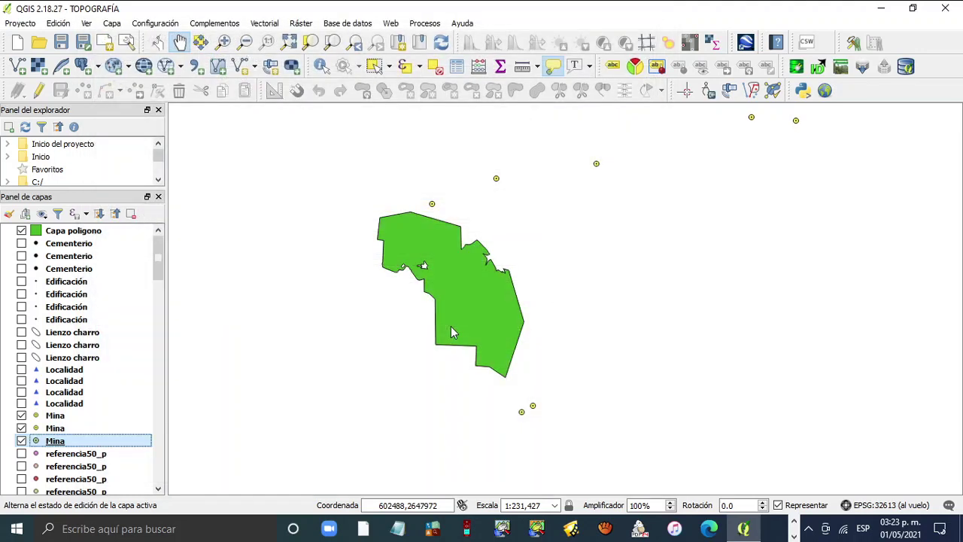
- Hide all three Mina layers on the map
click(22, 415)
click(21, 428)
click(21, 440)
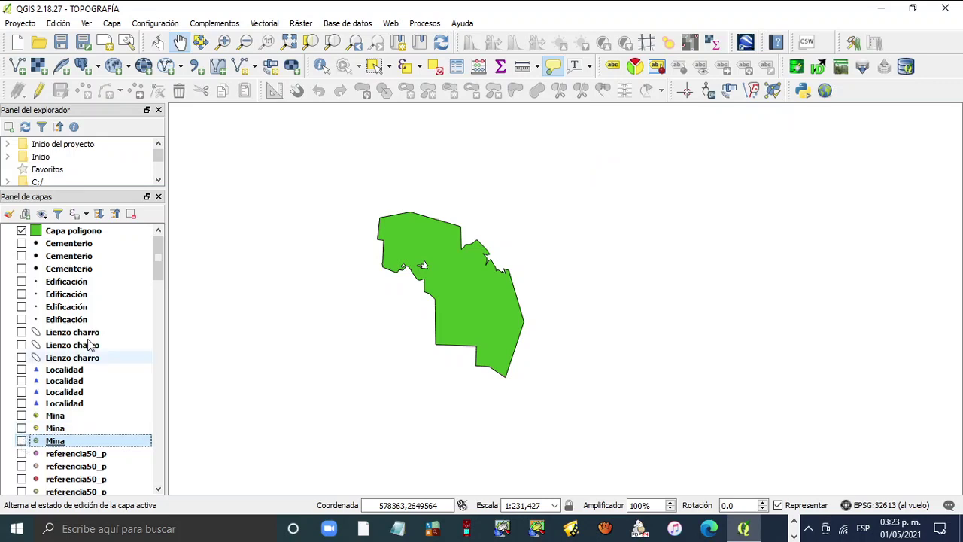
- Show the four referencia50_p point layers on the map
drag(159, 251, 161, 285)
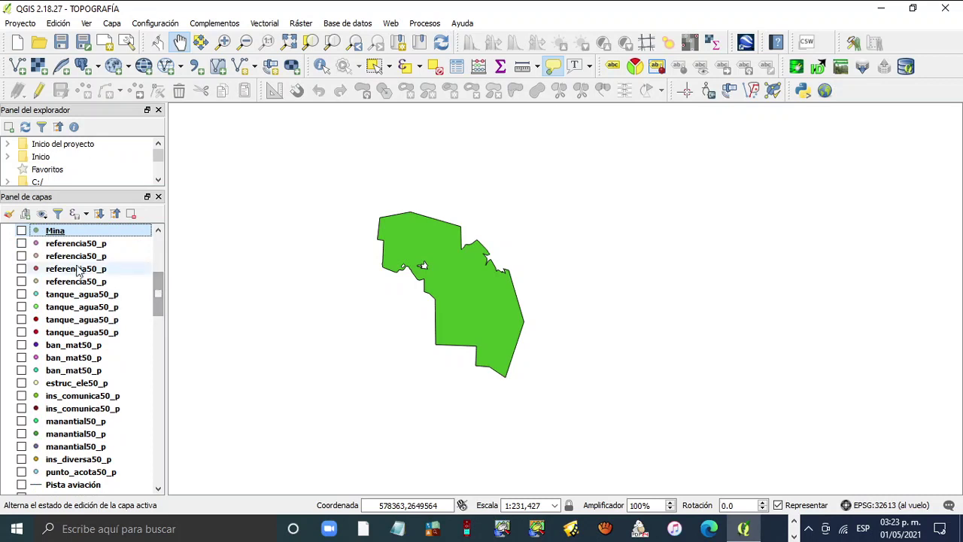
click(21, 243)
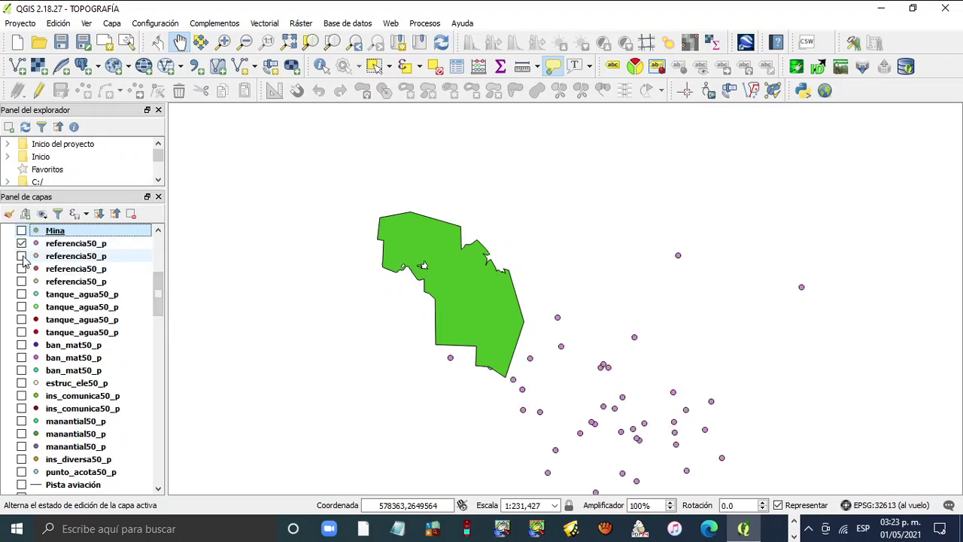
click(21, 256)
click(22, 269)
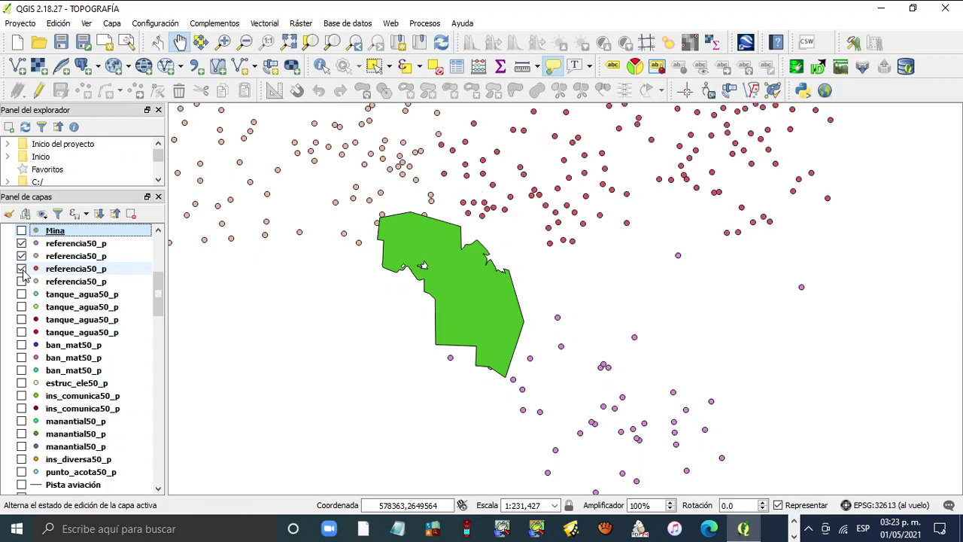
click(22, 281)
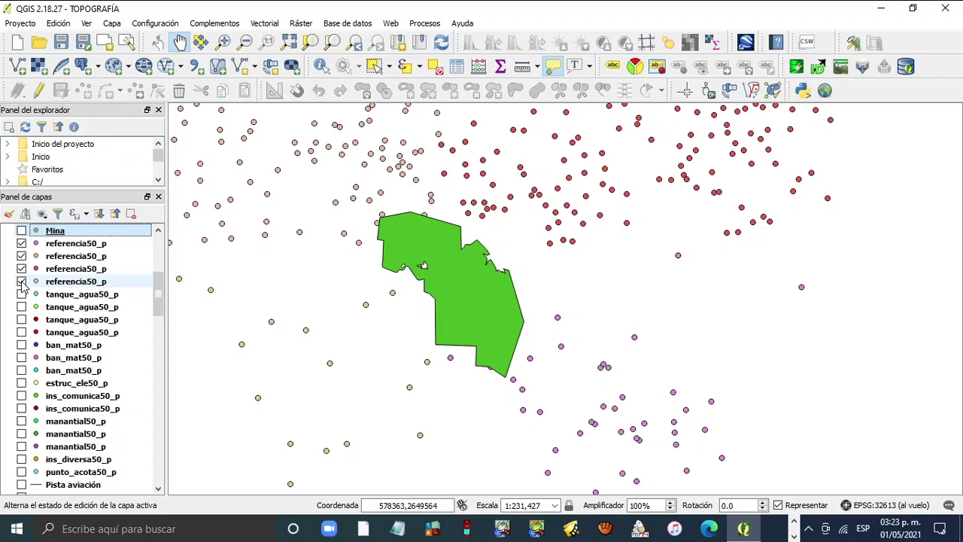
- Open the first referencia50_p layer's attribute table and examine the names and generic terms of its features
click(67, 243)
right_click(75, 244)
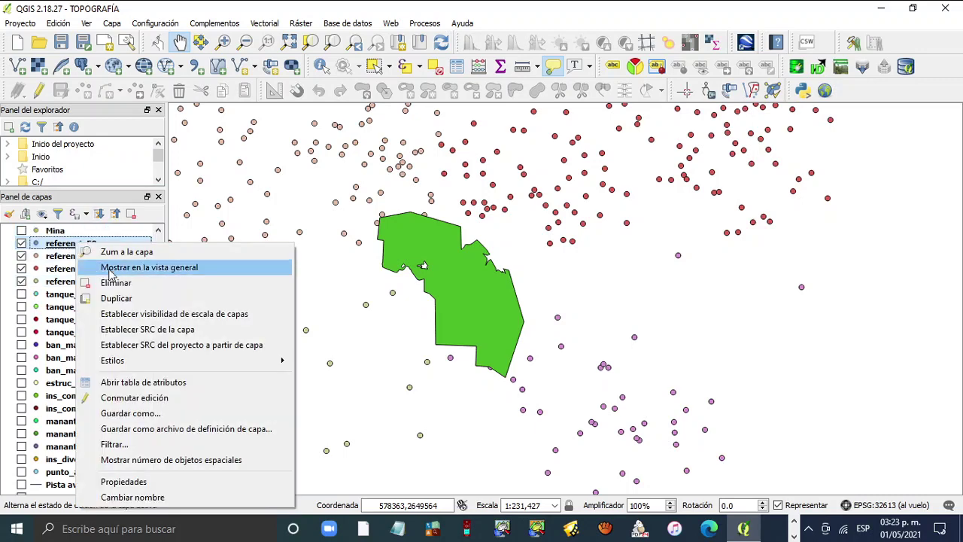
click(170, 382)
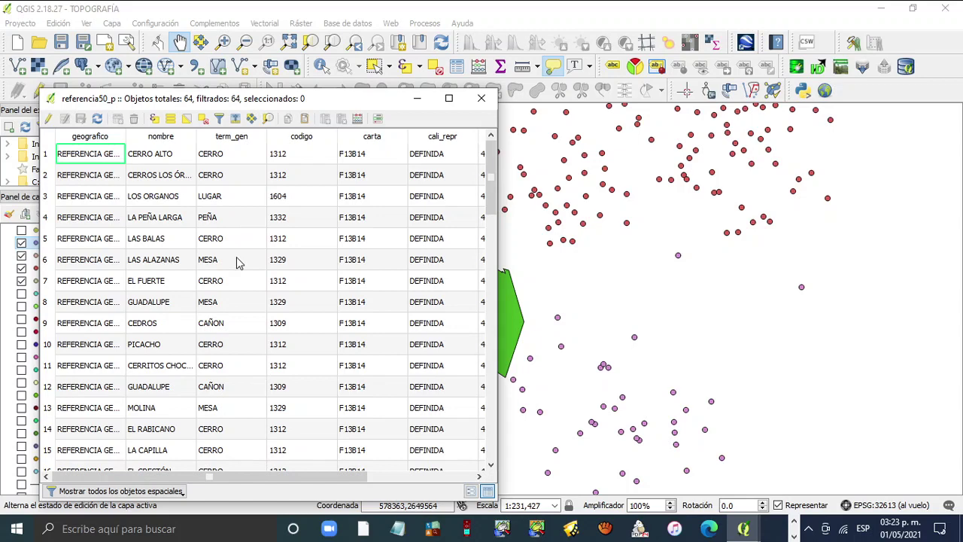
scroll(237, 305, down, 11)
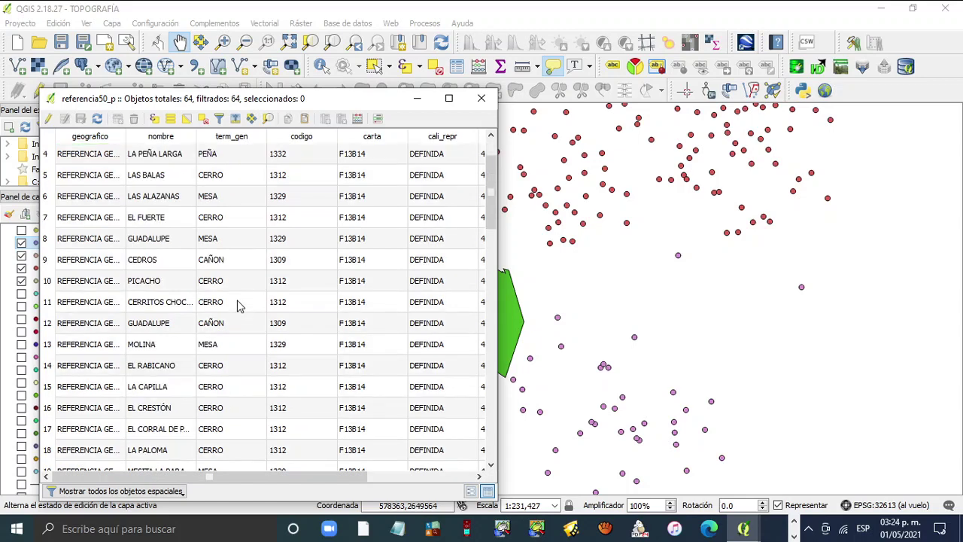
scroll(237, 304, down, 5)
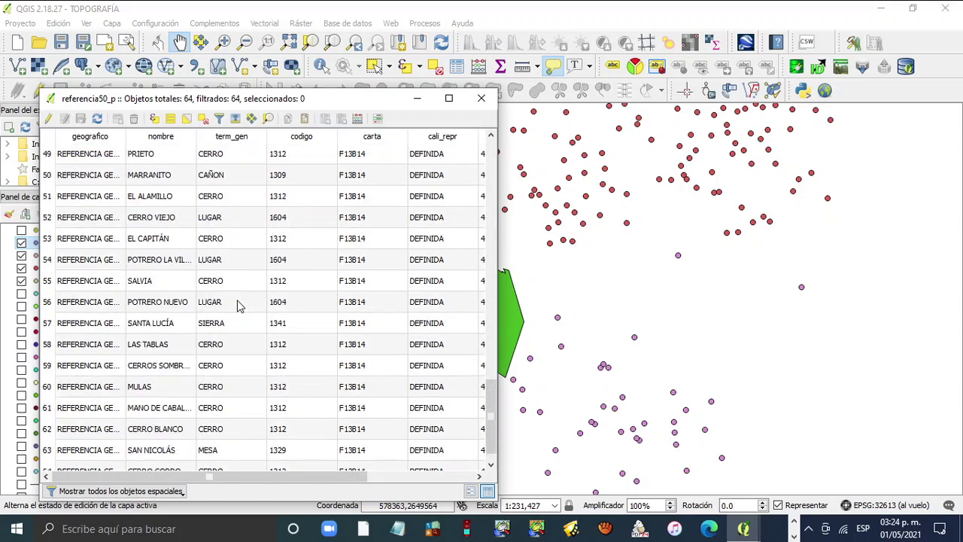
scroll(237, 305, up, 10)
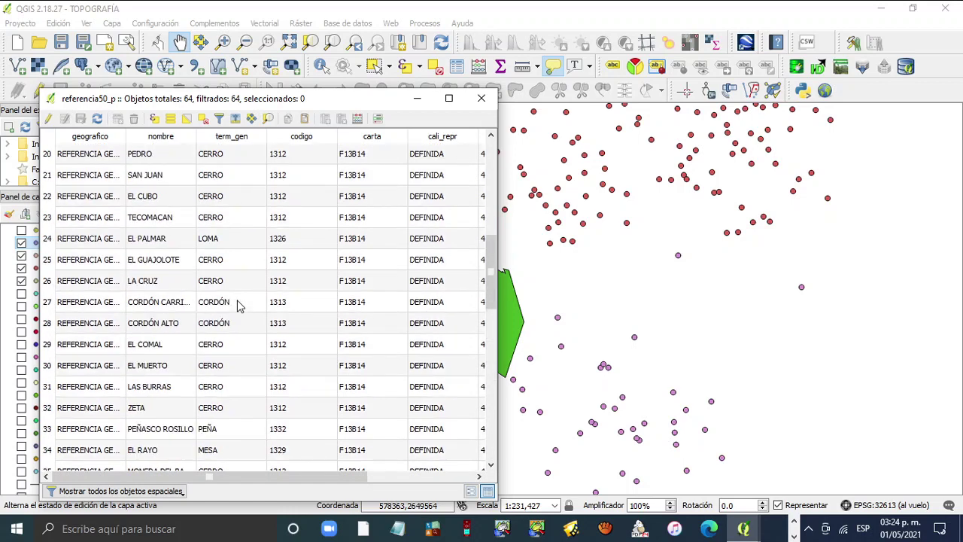
- Close the referencia50_p attribute table and remove all four referencia50_p layers from the project
scroll(237, 305, up, 3)
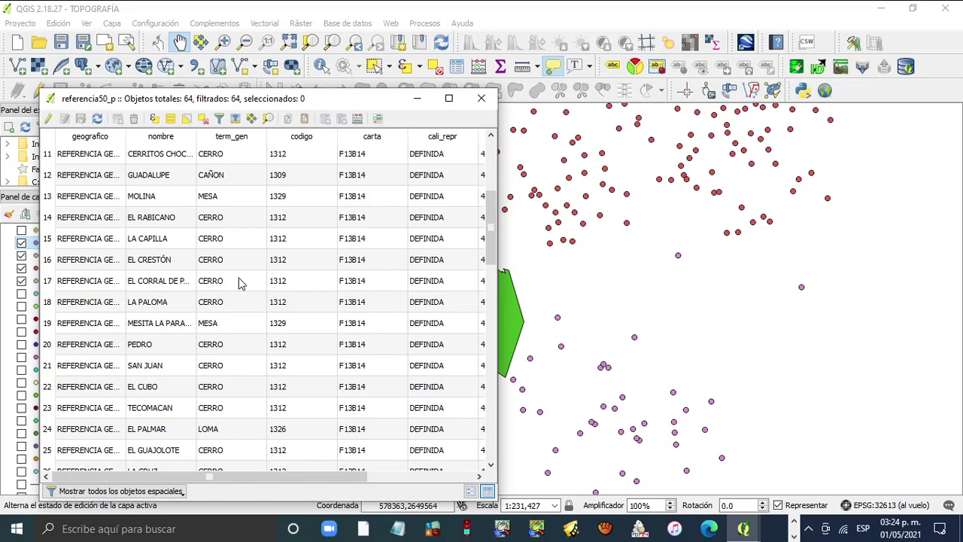
click(481, 99)
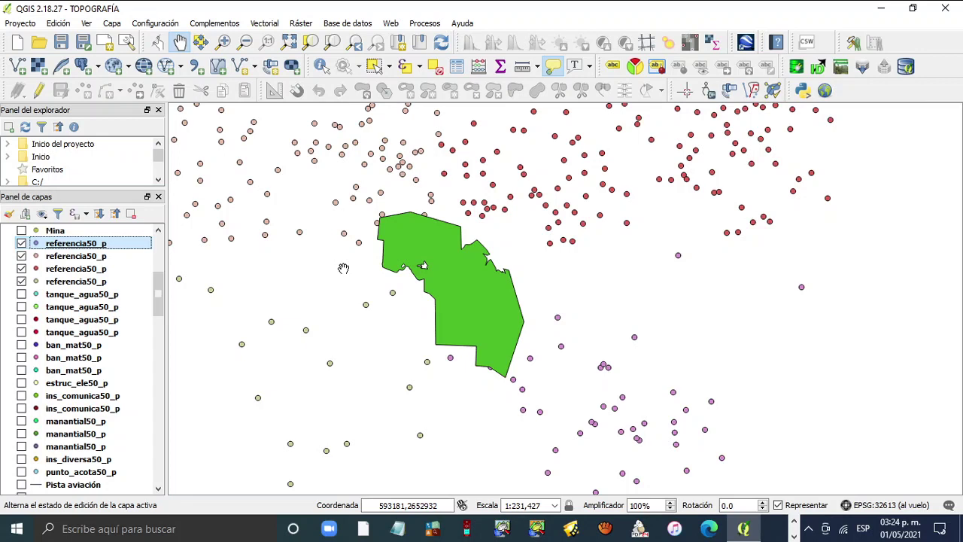
shift+click(90, 281)
right_click(90, 282)
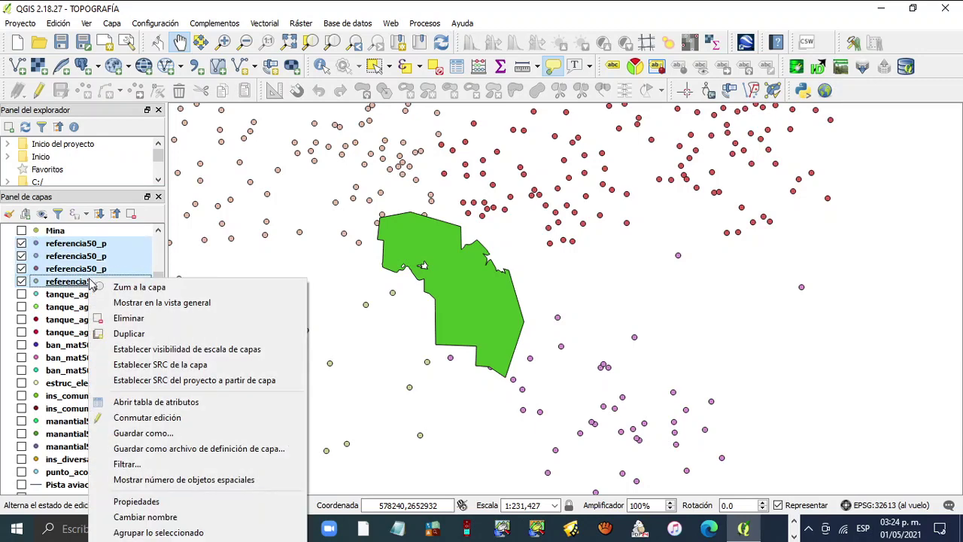
click(147, 319)
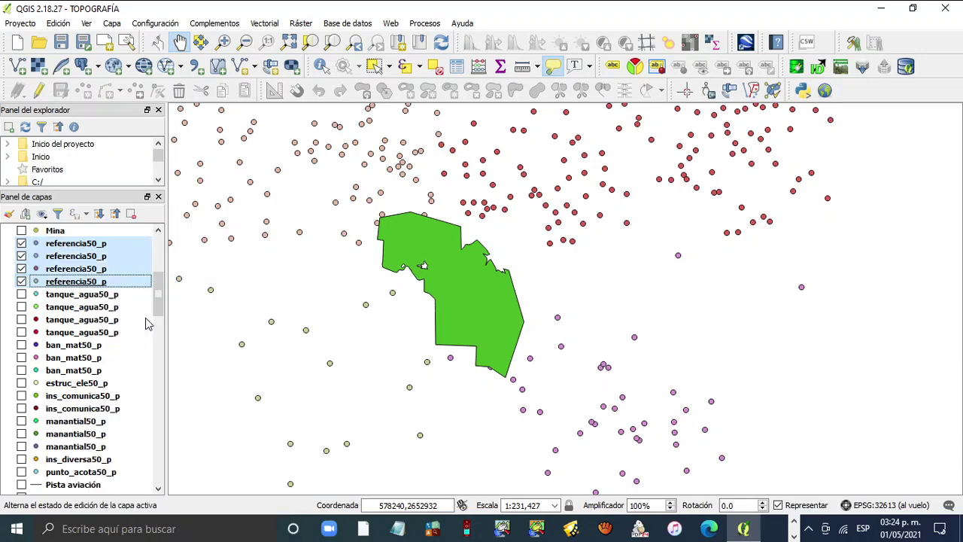
click(474, 282)
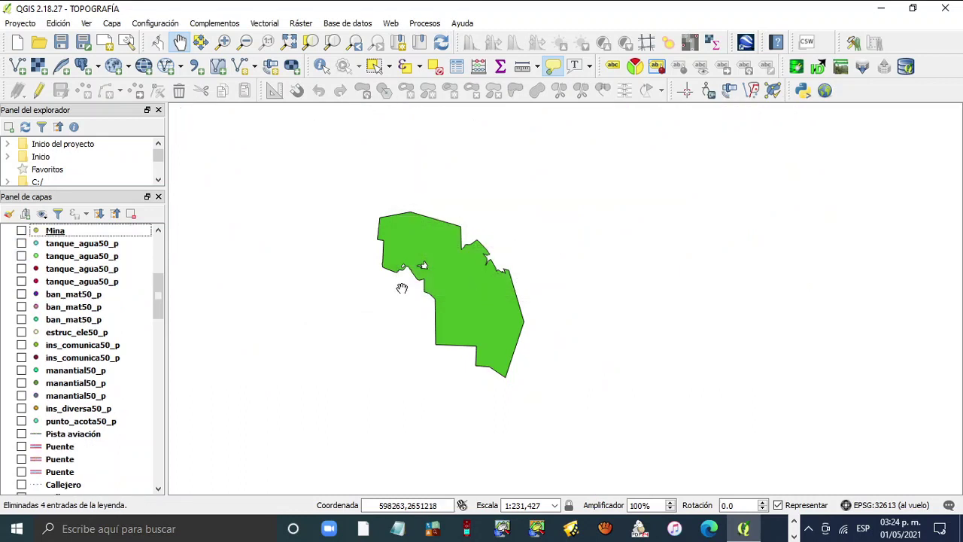
- Make the four tanque_agua50_p layers visible on the map
scroll(403, 295, up, 1)
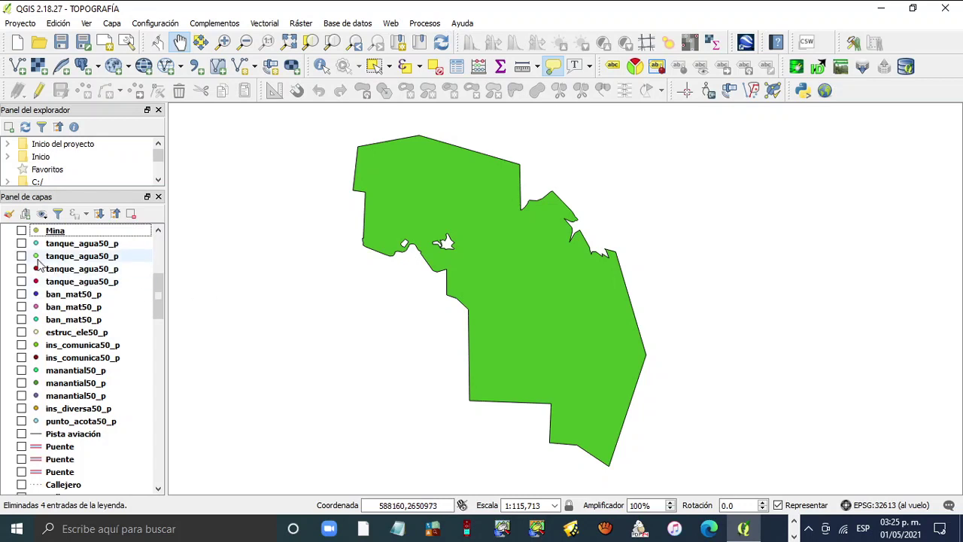
click(21, 243)
click(21, 256)
click(21, 268)
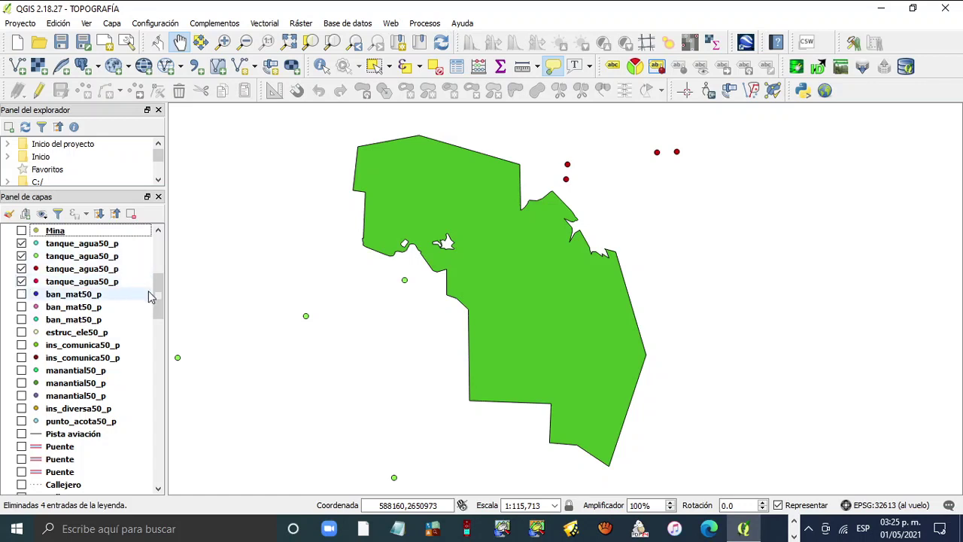
- Toggle the visibility of the Capa poligono layer to compare it with the tank points, leaving it hidden
scroll(22, 278, up, 6)
click(22, 231)
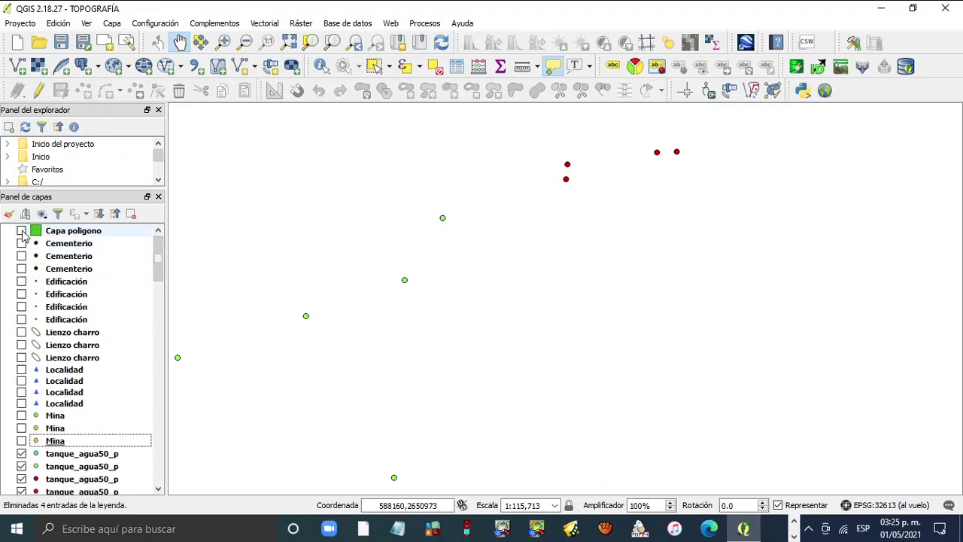
click(22, 231)
click(21, 230)
click(22, 231)
click(22, 231)
click(22, 231)
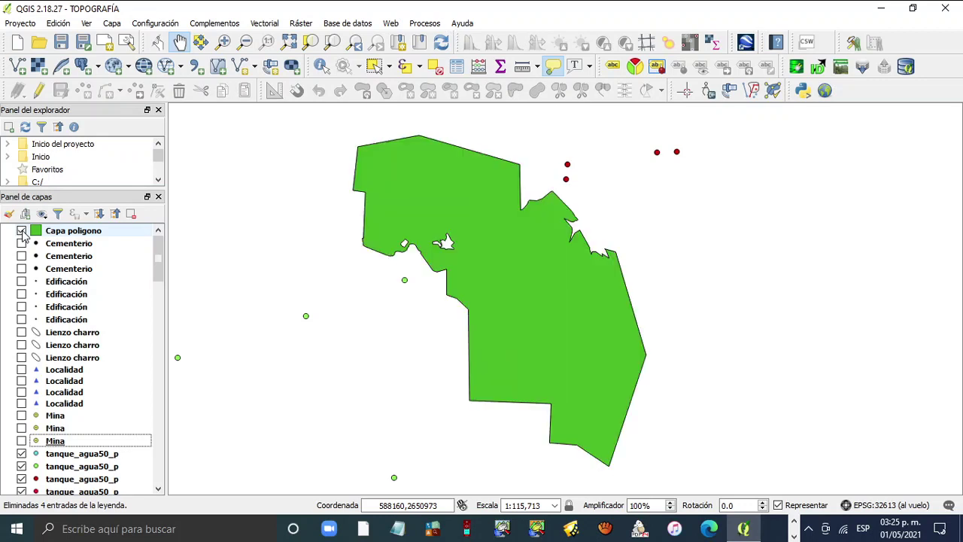
click(22, 231)
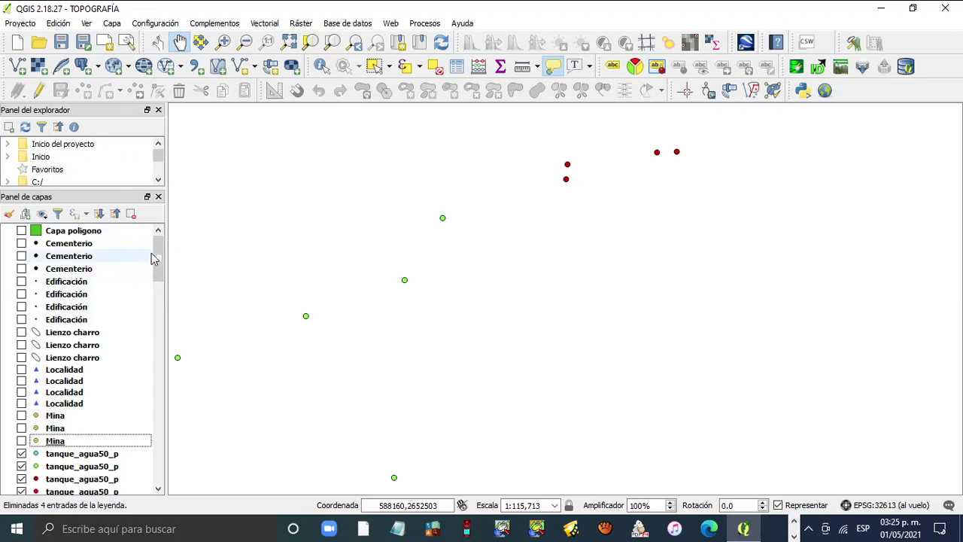
- Examine the attribute table of the first tanque_agua50_p layer, widening the geografico column and reading across to the tipo field
drag(157, 258, 158, 285)
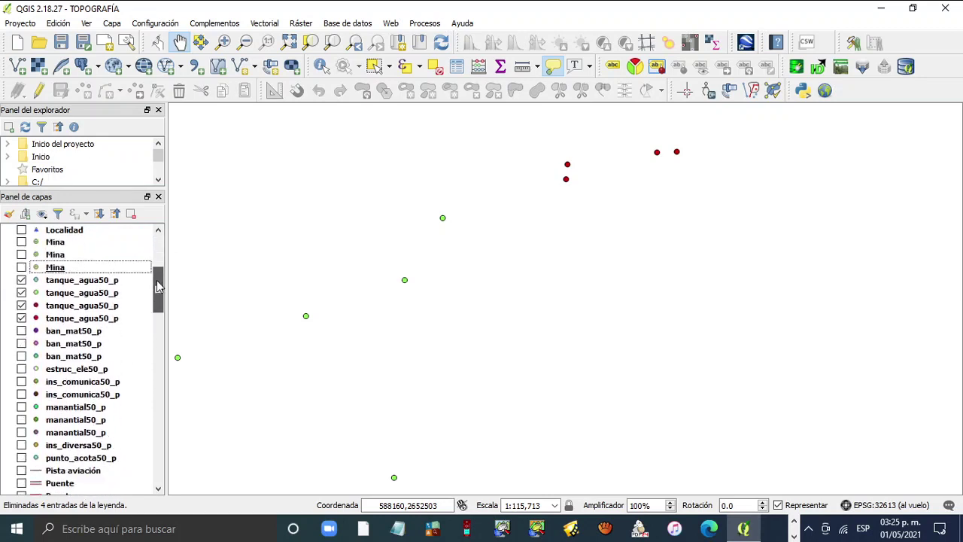
right_click(70, 284)
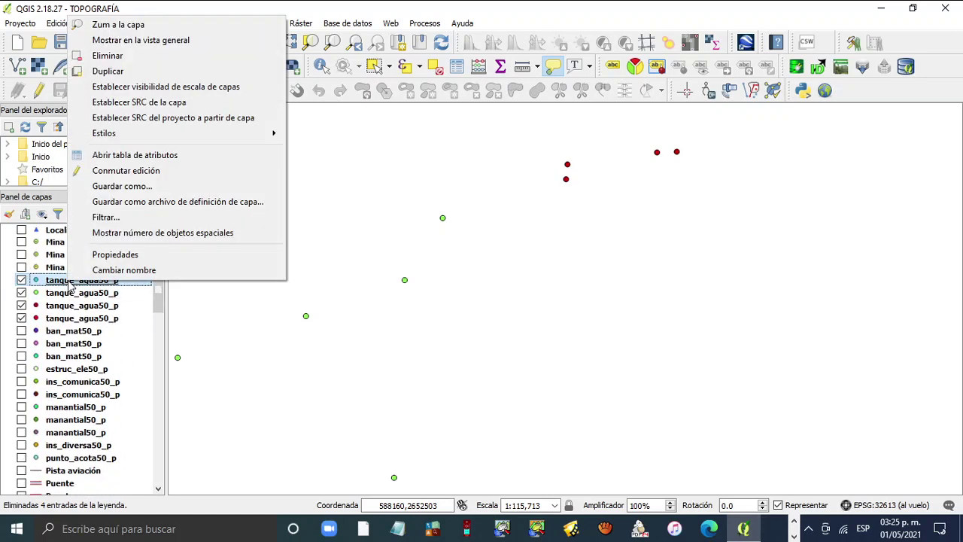
click(158, 158)
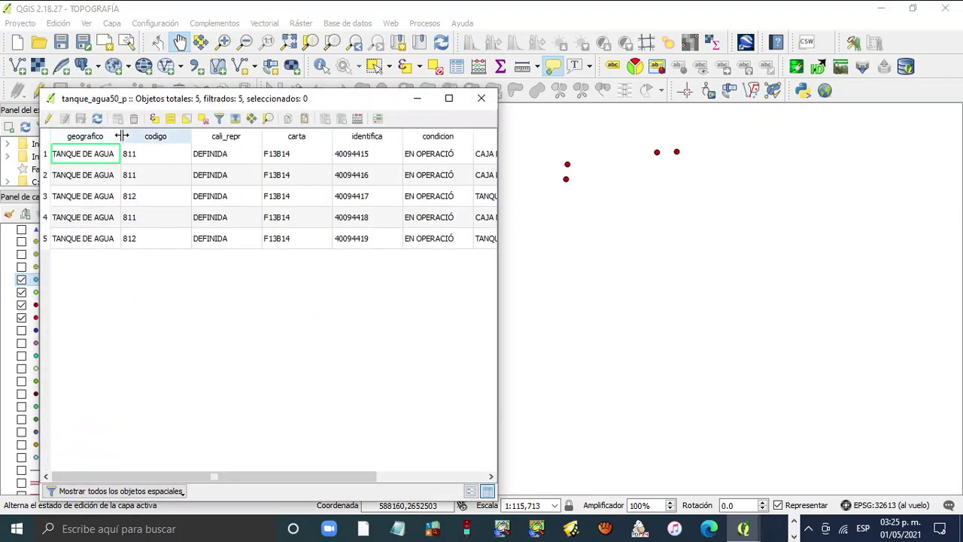
drag(121, 136, 134, 136)
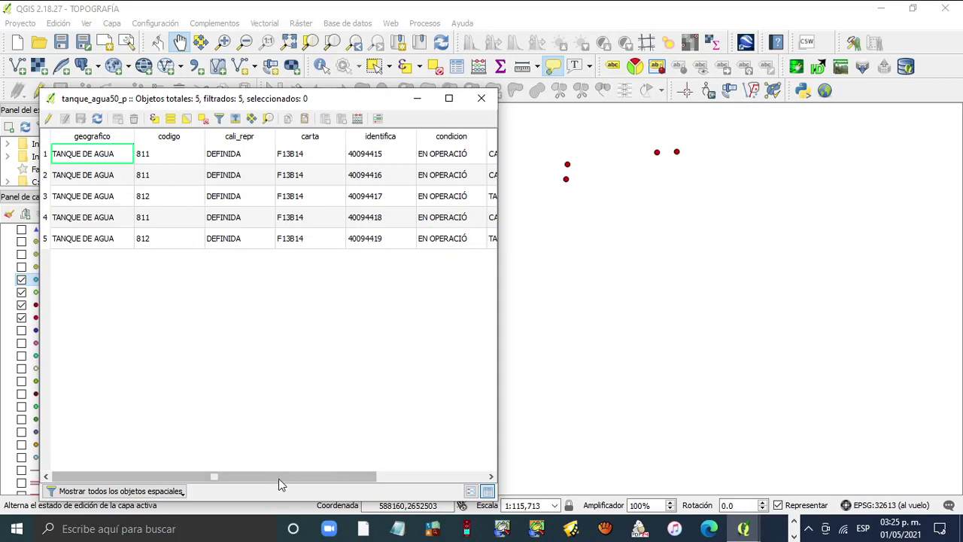
drag(292, 477, 403, 488)
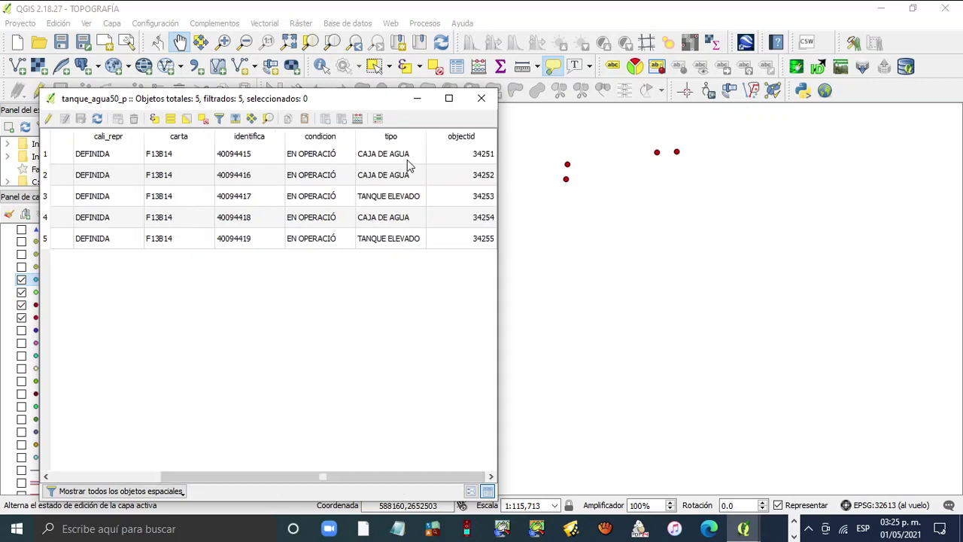
click(481, 100)
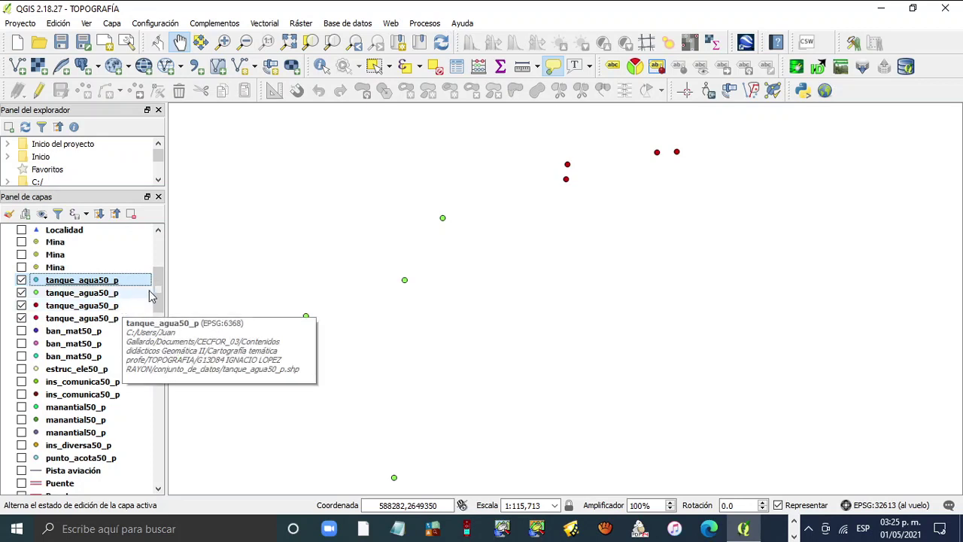
- Change the first tanque_agua50_p layer's marker symbol to the star in its style properties
drag(158, 289, 159, 255)
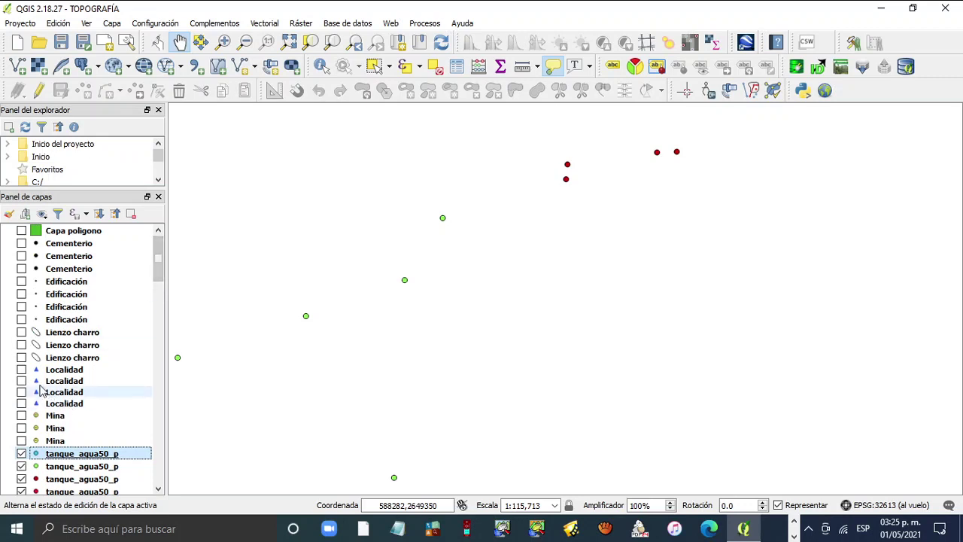
scroll(158, 273, down, 2)
drag(157, 268, 158, 287)
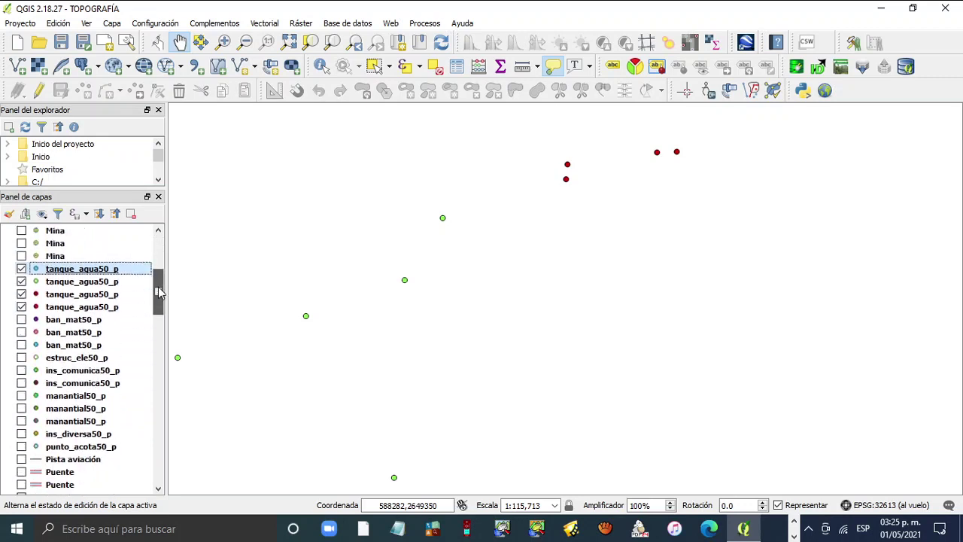
right_click(85, 274)
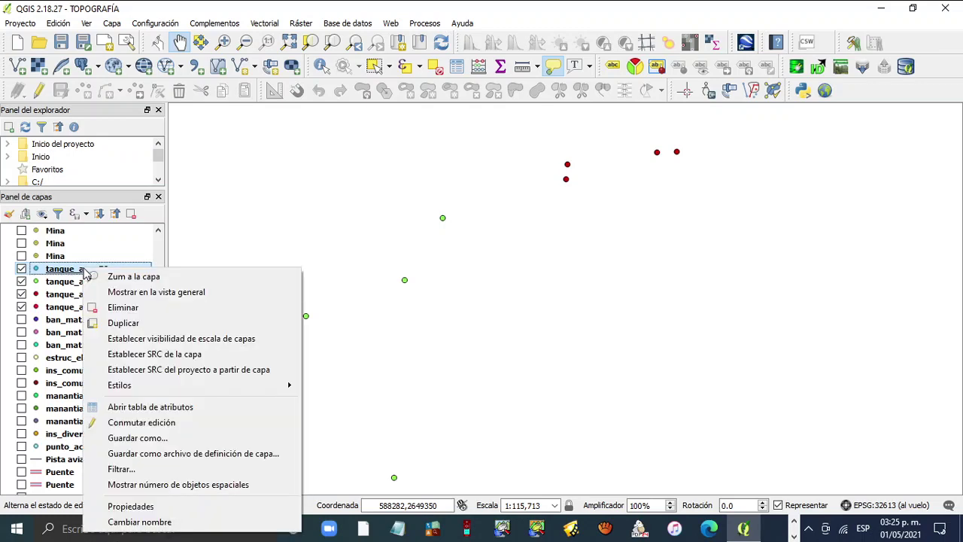
click(162, 508)
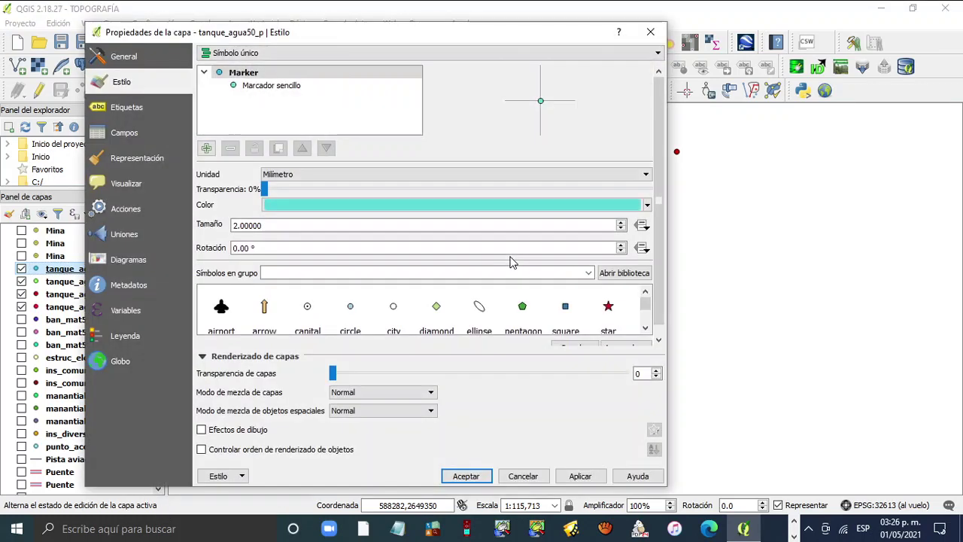
click(645, 329)
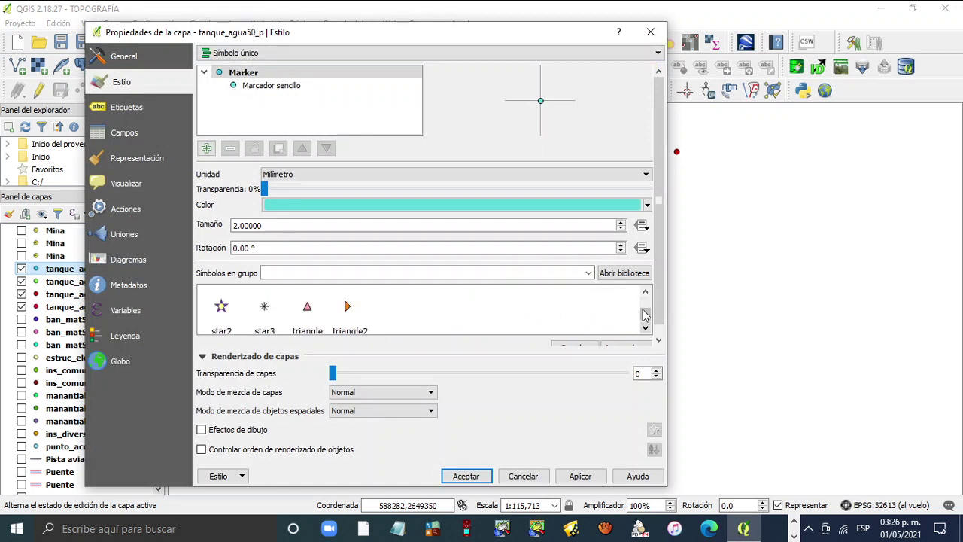
click(645, 296)
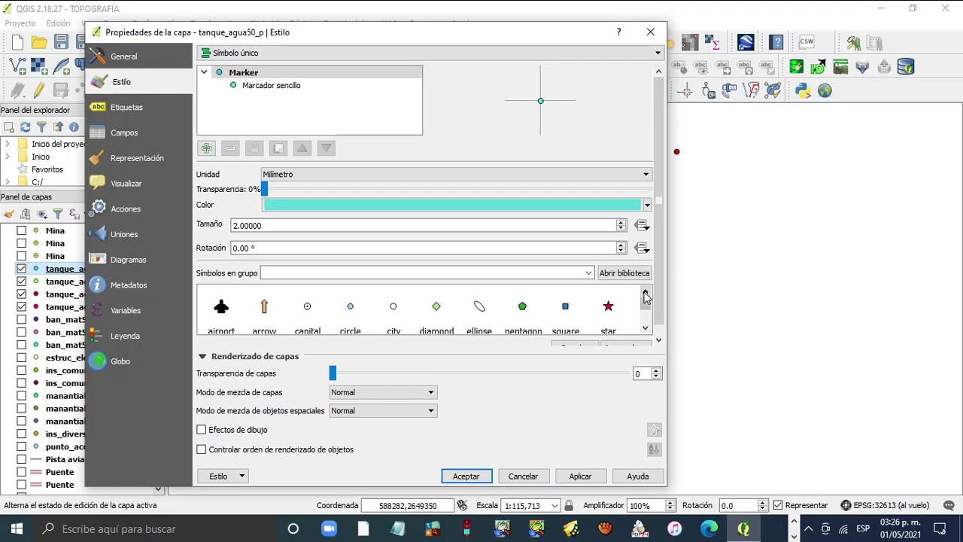
click(609, 311)
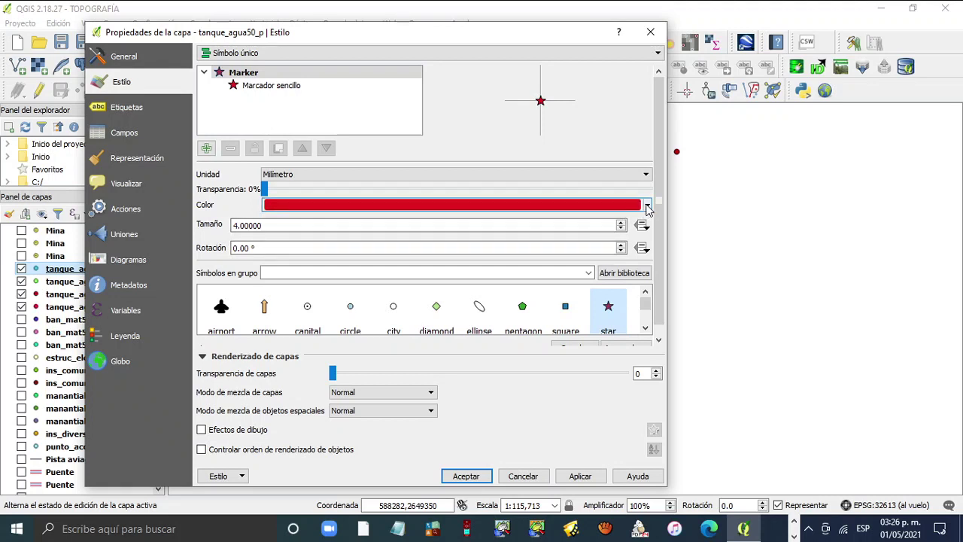
- Set the star marker's colour to blue and its size to 2 mm, and apply the style
click(646, 205)
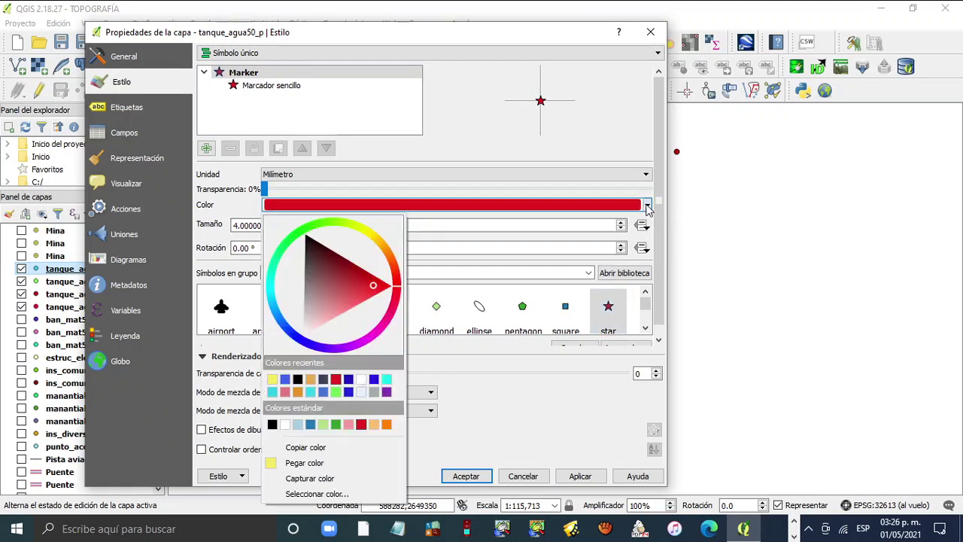
click(375, 384)
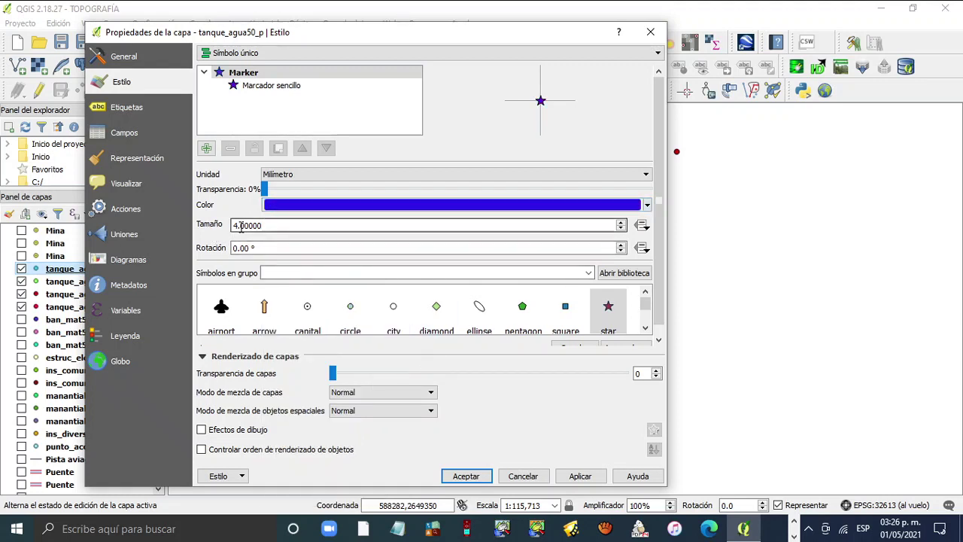
double_click(621, 230)
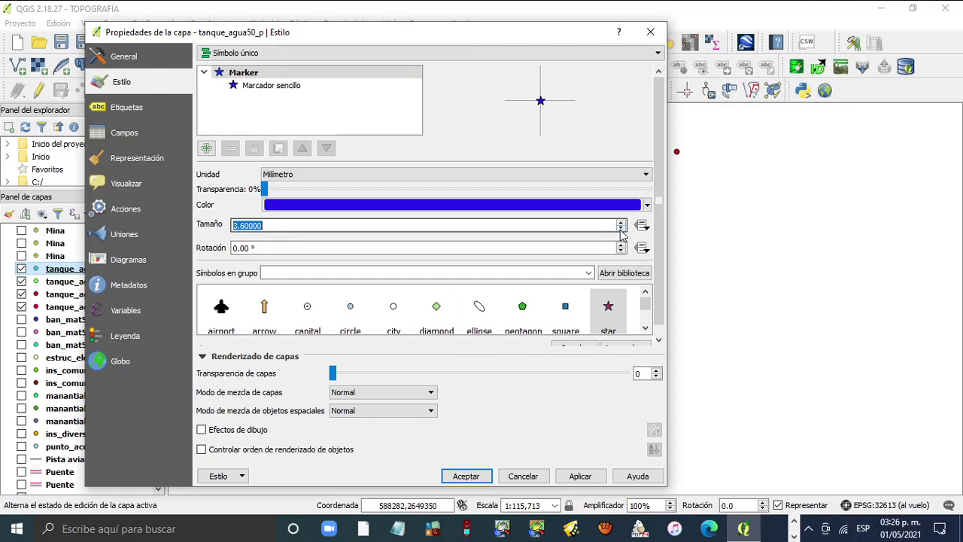
scroll(620, 230, down, 8)
click(580, 476)
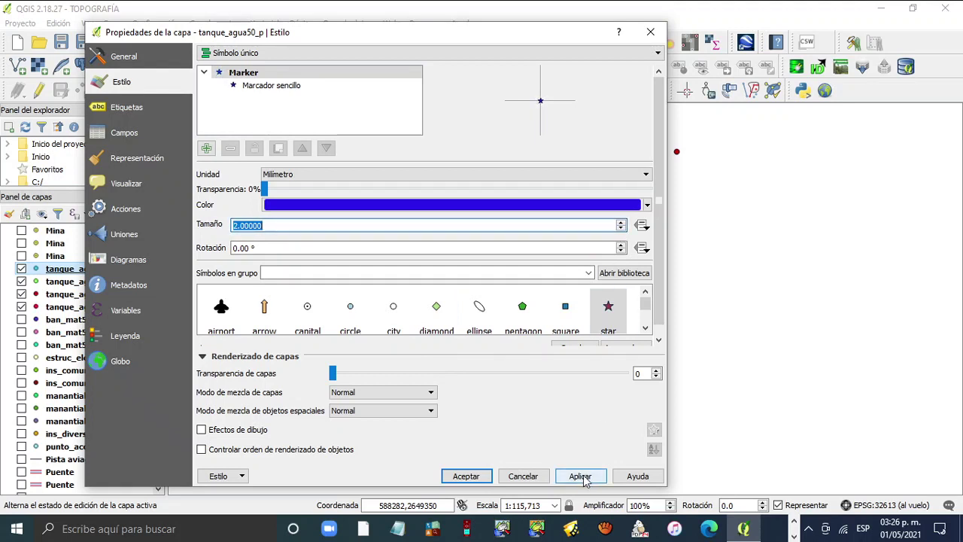
- Copy the star marker's blue colour and accept the first tanque_agua50_p layer's style
click(646, 205)
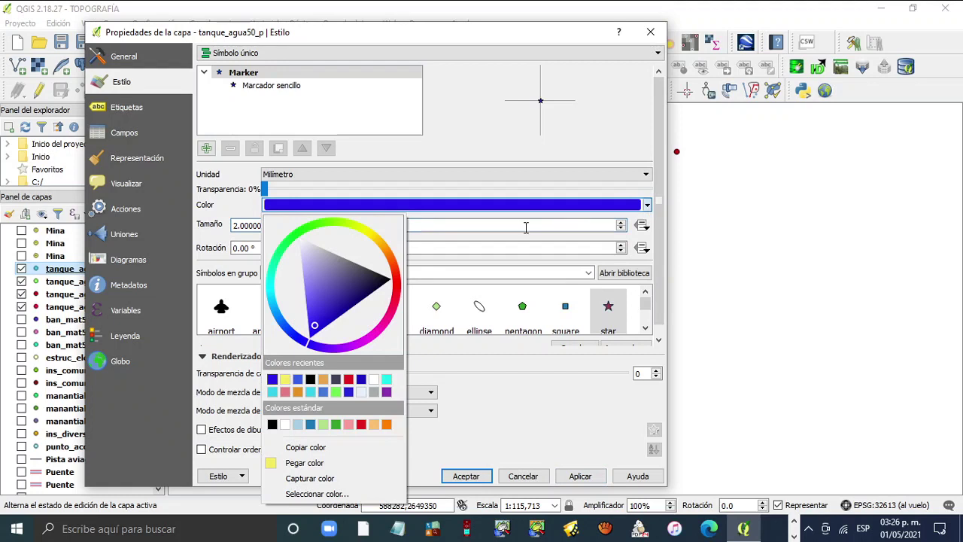
click(319, 449)
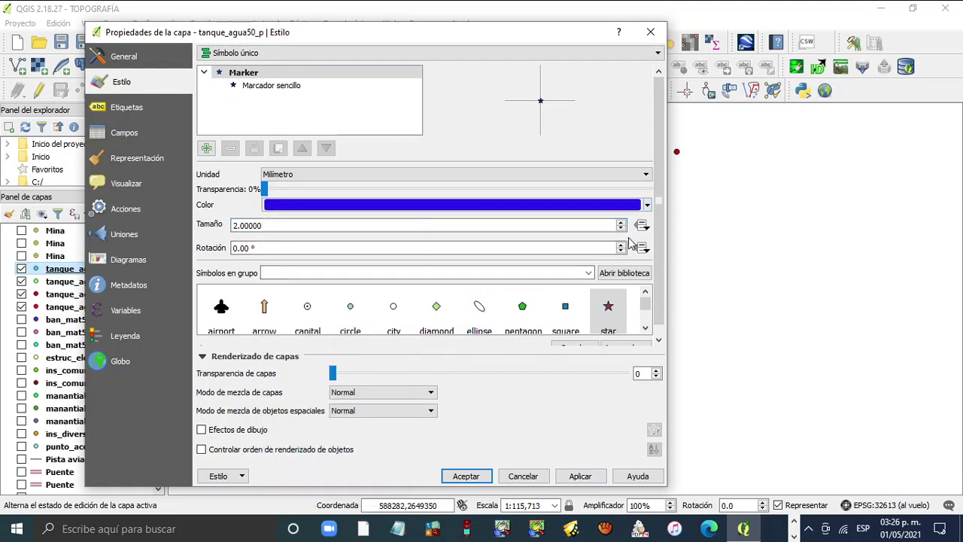
click(580, 476)
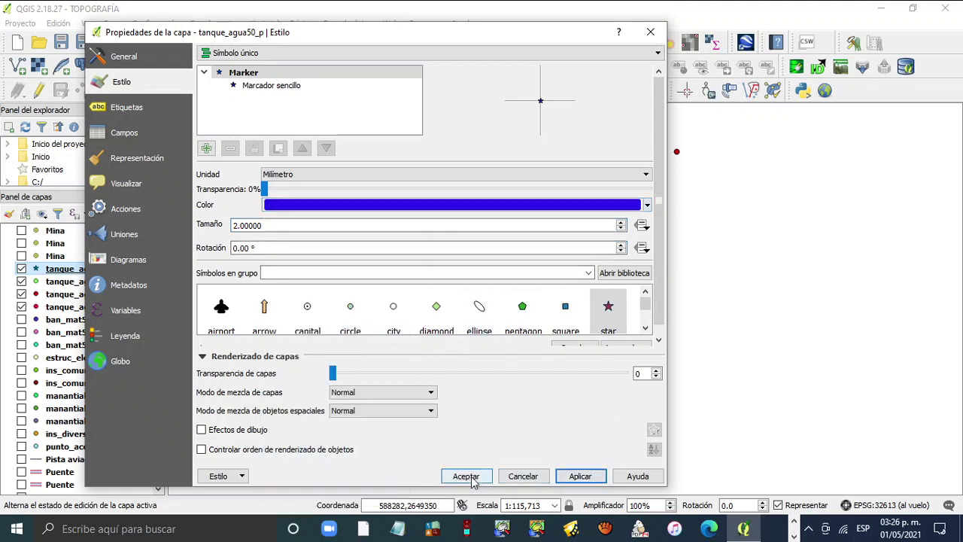
click(466, 476)
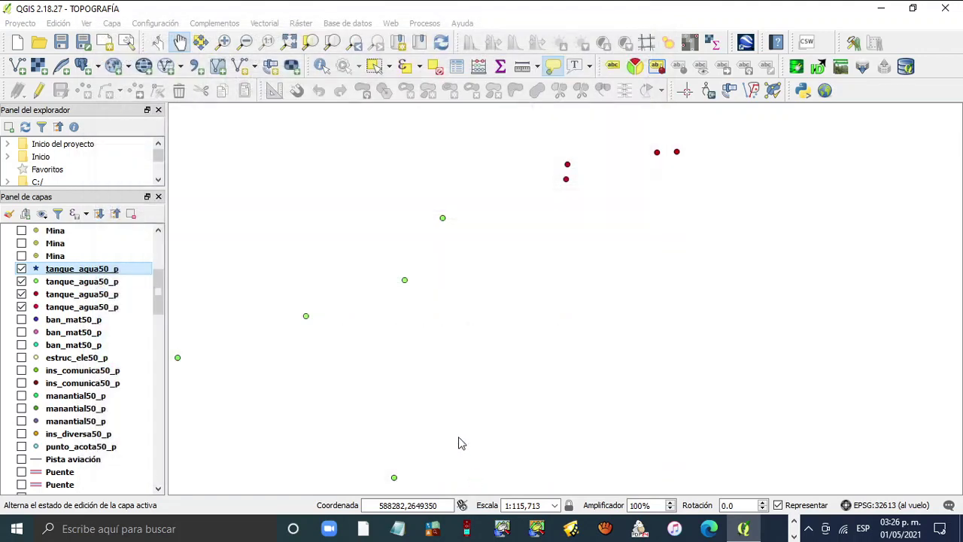
- Give the second tanque_agua50_p layer the star marker symbol and paste the copied blue colour onto it
click(96, 285)
right_click(95, 285)
click(174, 256)
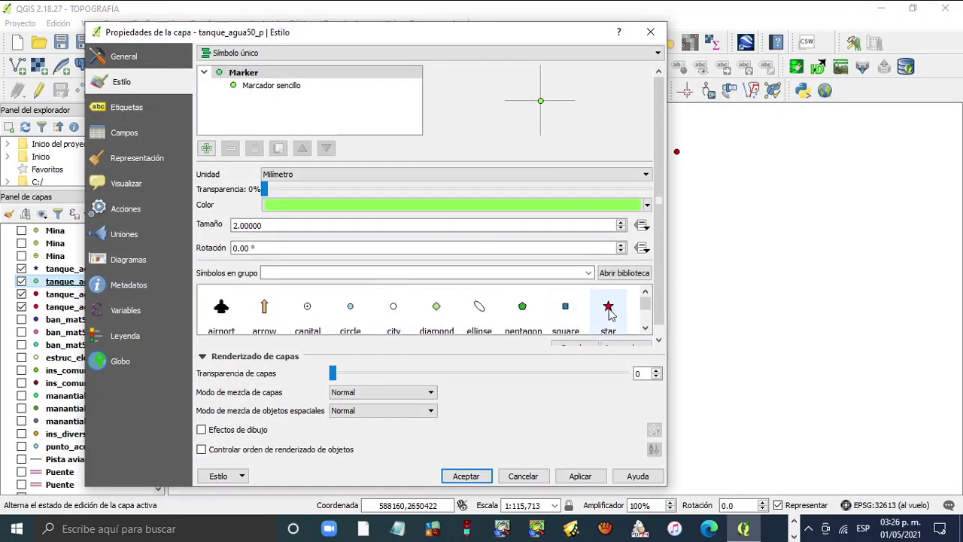
click(607, 310)
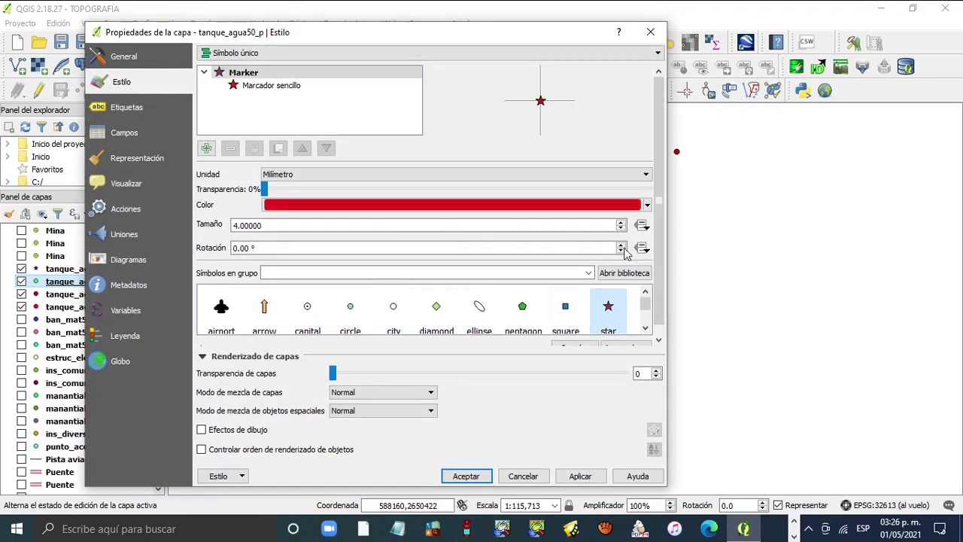
click(647, 204)
click(316, 460)
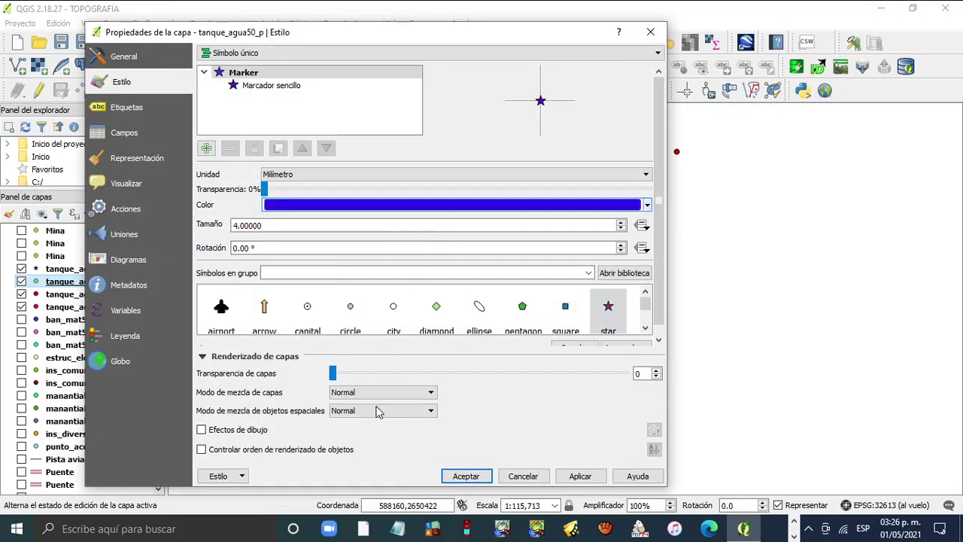
- Reduce the second tanque_agua50_p layer's star marker size to 2 mm, then apply and accept the style
click(620, 229)
click(620, 228)
click(620, 229)
click(621, 228)
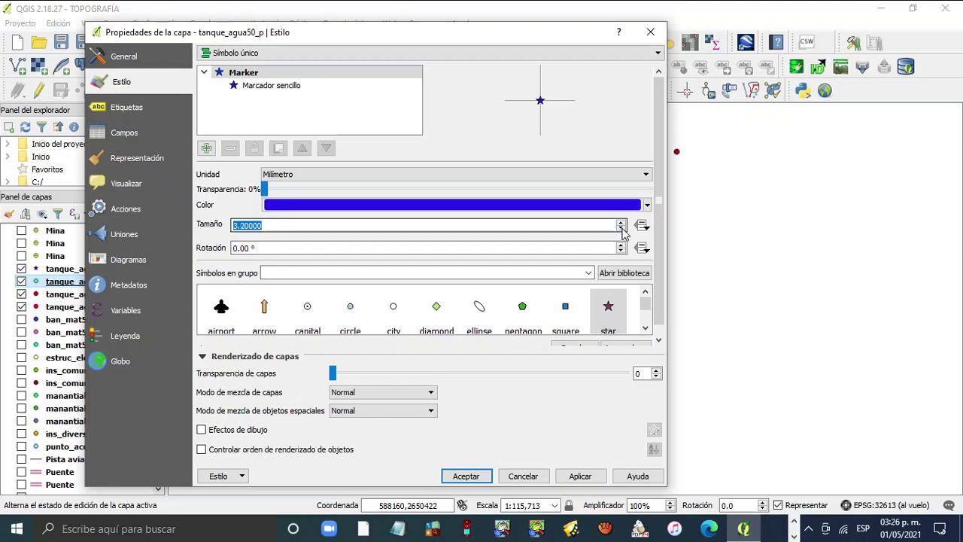
click(620, 229)
click(621, 229)
click(620, 229)
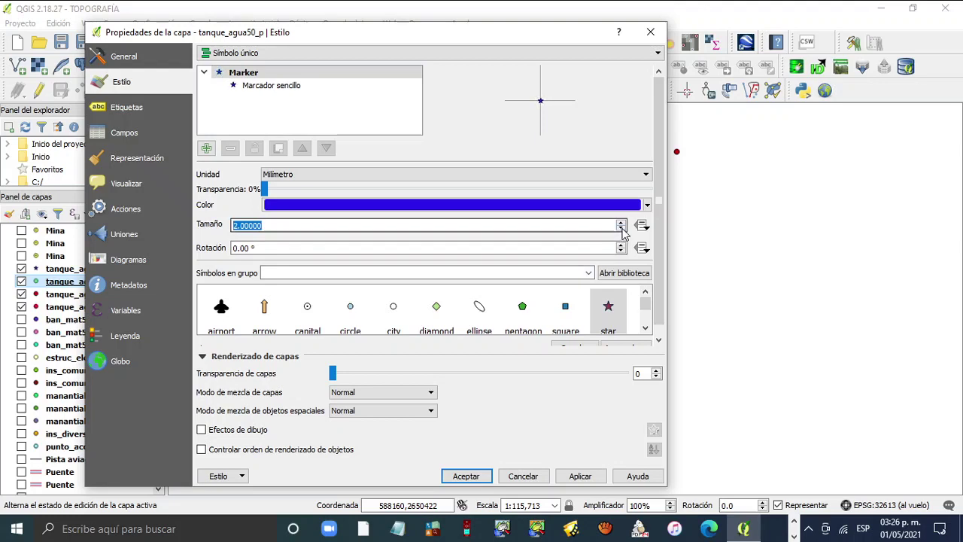
click(579, 475)
click(466, 475)
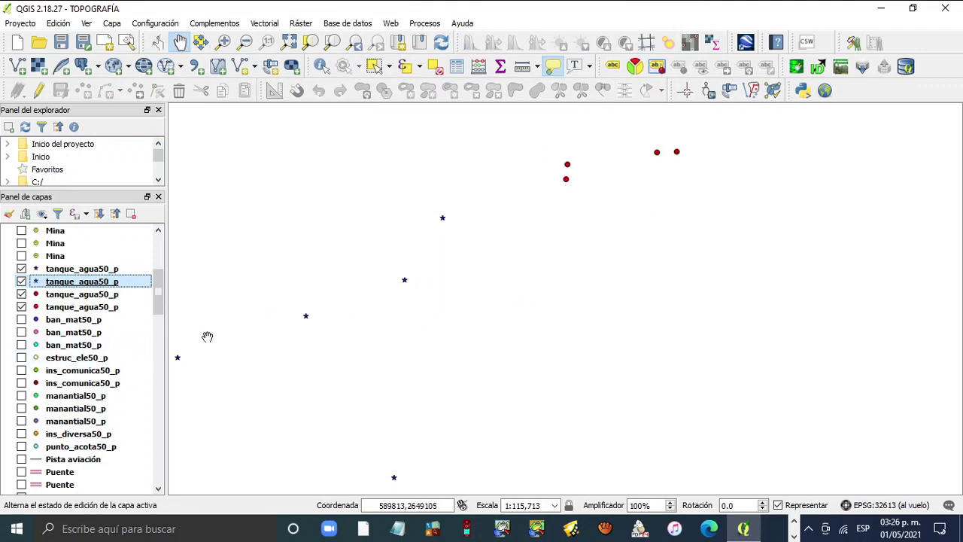
- Give the third tanque_agua50_p layer the star marker symbol and paste the copied blue colour onto it
right_click(85, 295)
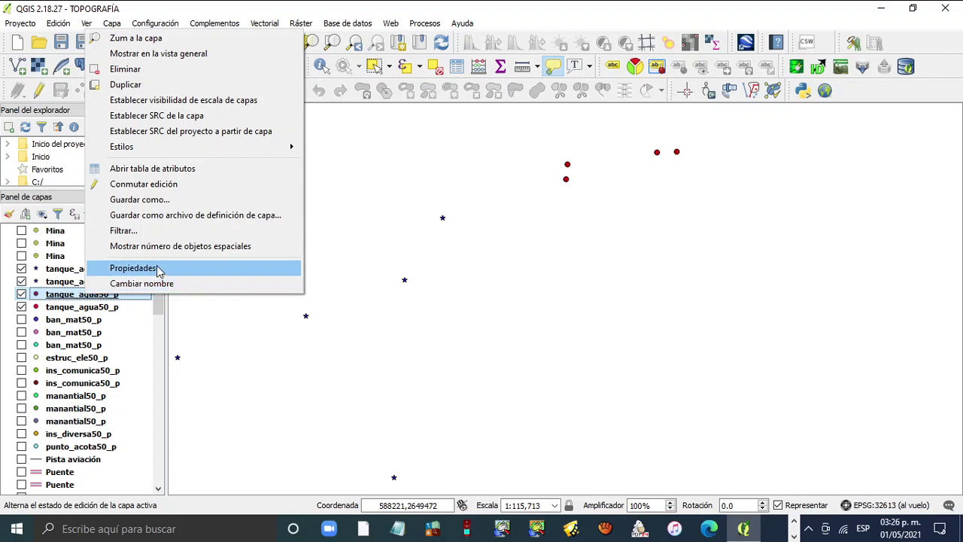
click(134, 268)
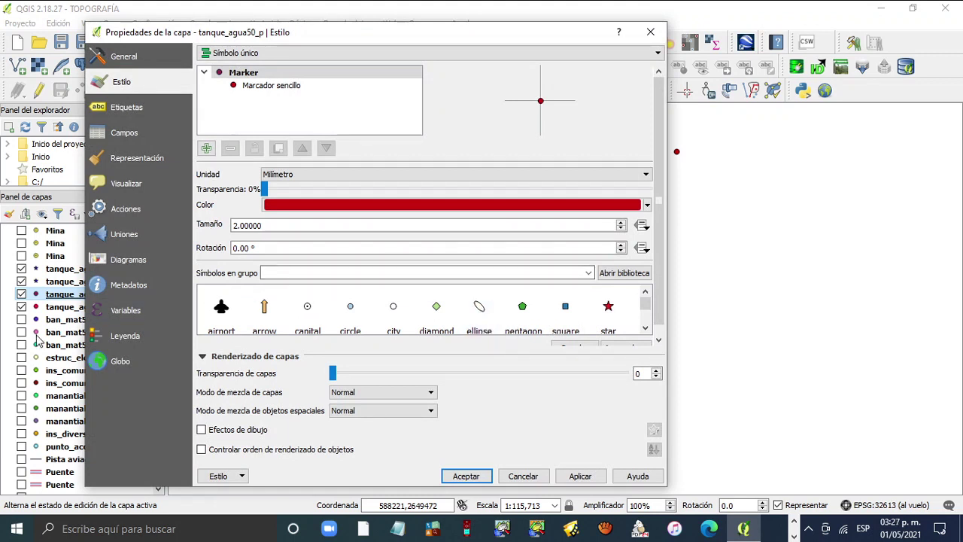
click(608, 308)
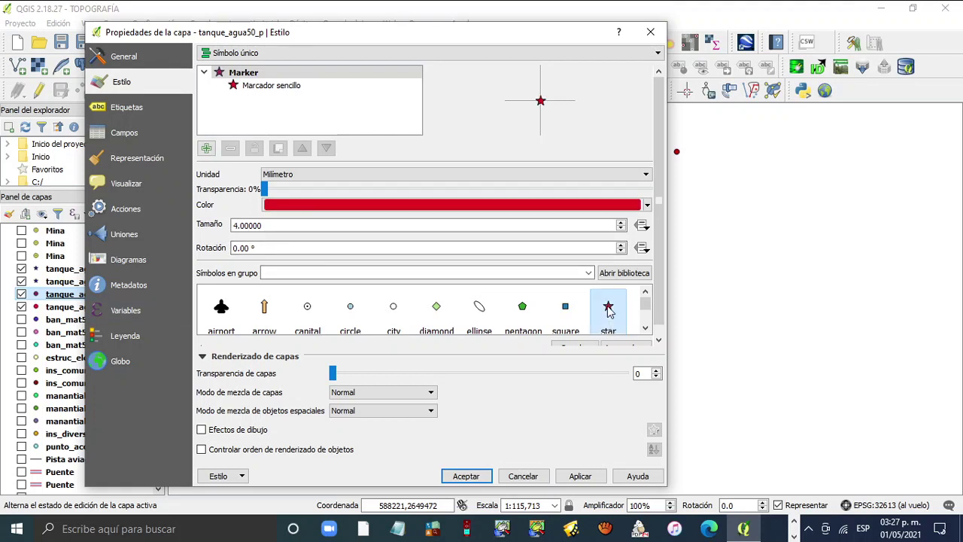
click(646, 204)
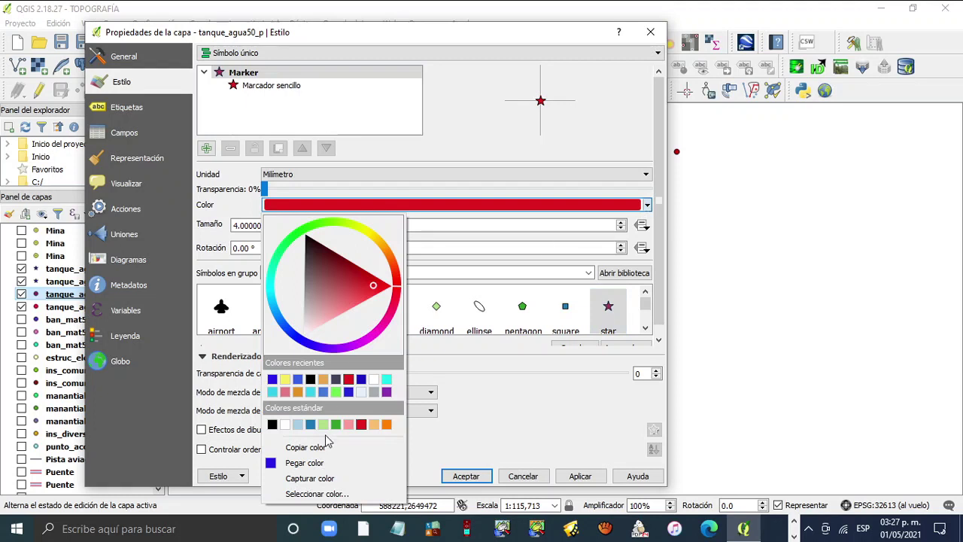
click(305, 463)
- Reduce the third tanque_agua50_p layer's star marker size to 2 mm, then apply and accept the style
click(621, 229)
click(621, 229)
click(622, 228)
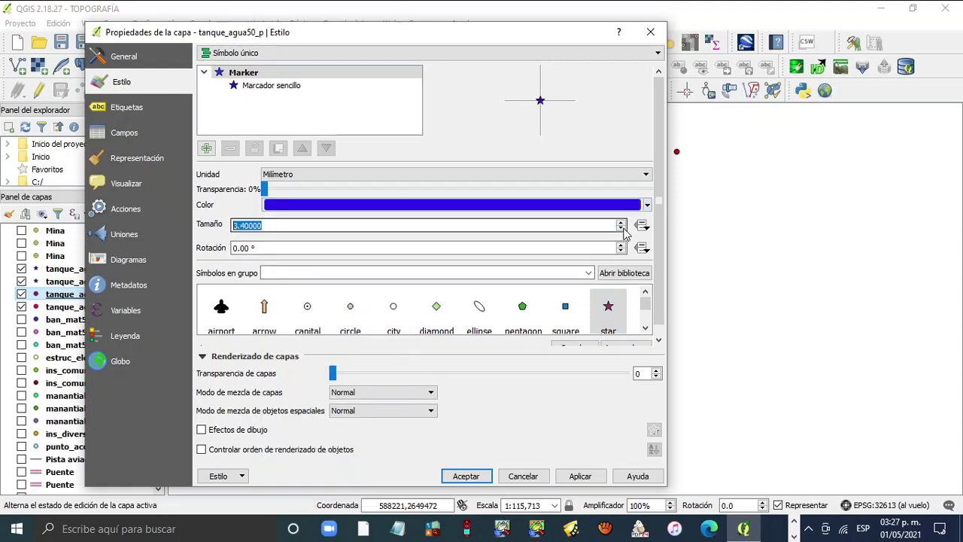
click(621, 228)
click(622, 228)
click(622, 229)
click(622, 229)
click(622, 228)
click(621, 228)
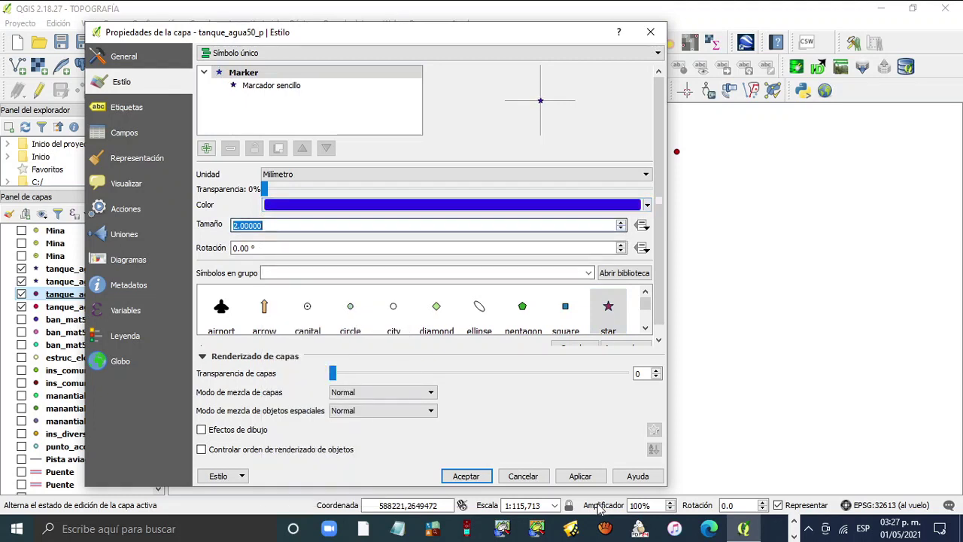
click(621, 229)
click(621, 228)
click(580, 475)
click(466, 476)
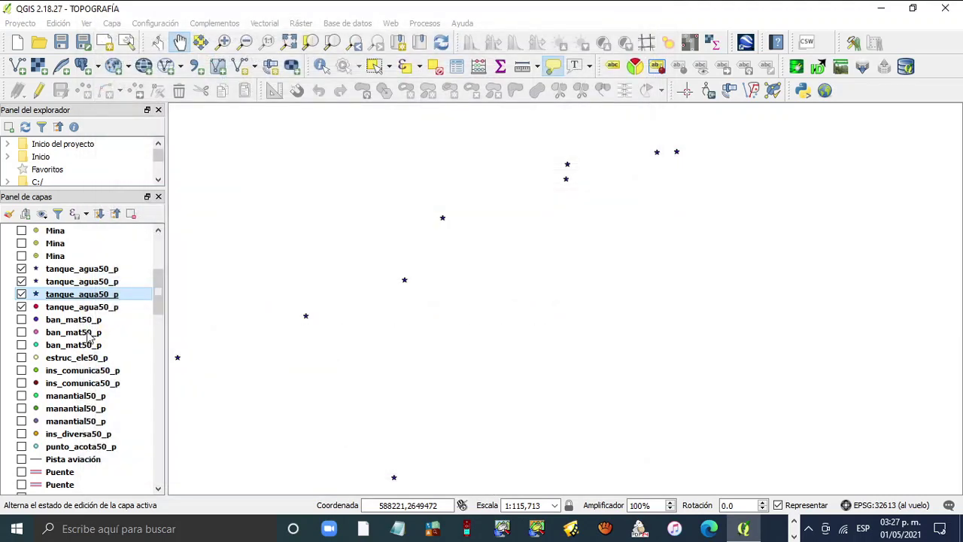
- Give the fourth tanque_agua50_p layer the star marker symbol and paste the copied blue colour onto it
click(87, 307)
right_click(88, 310)
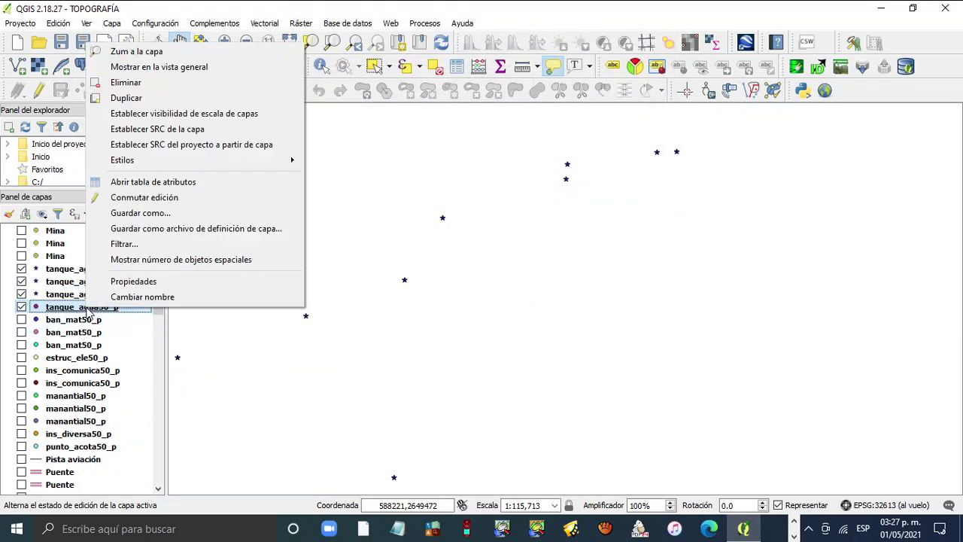
click(170, 282)
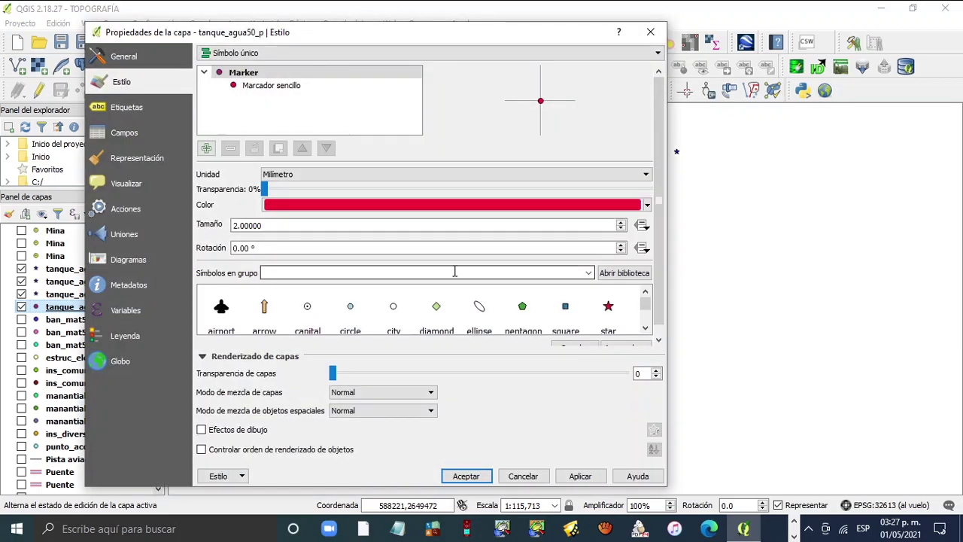
double_click(604, 228)
text(4)
click(607, 306)
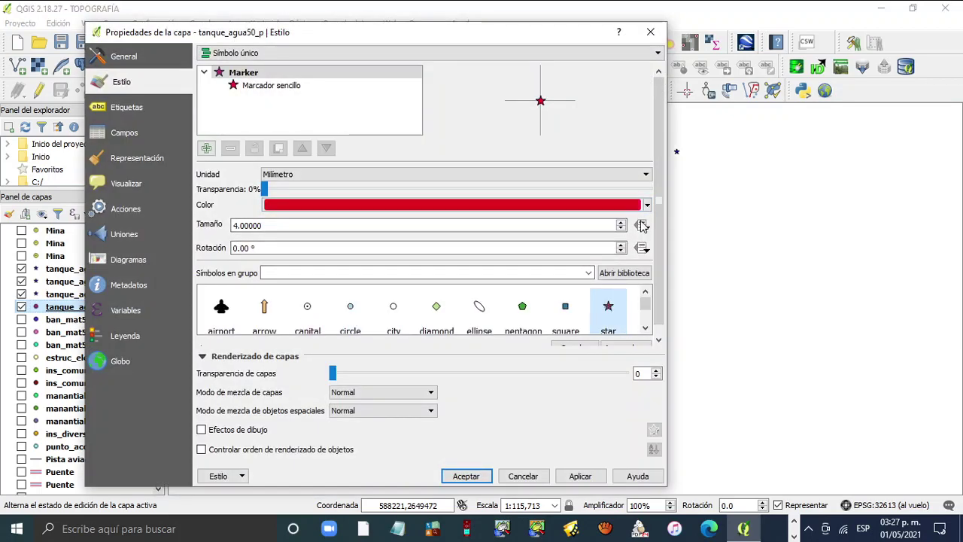
click(647, 208)
click(315, 459)
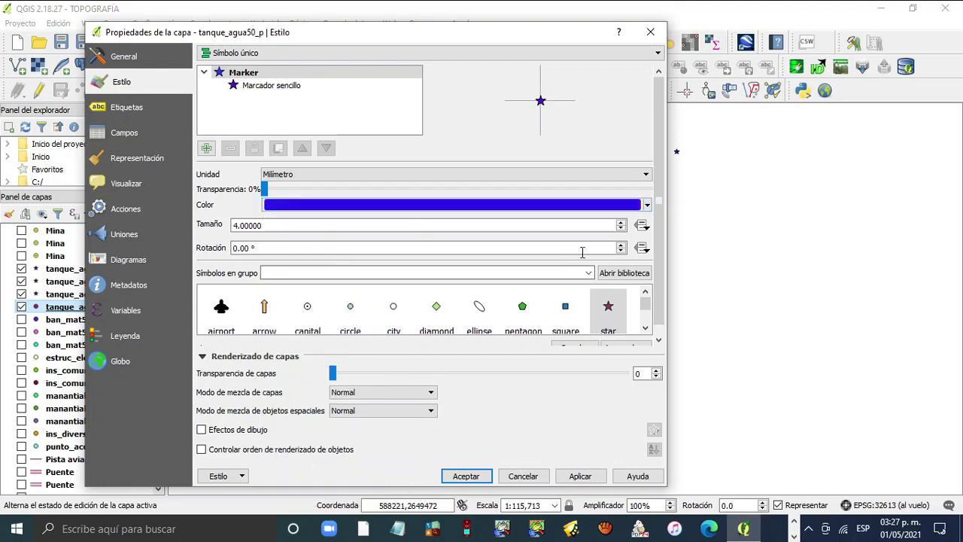
- Reduce the fourth tanque_agua50_p layer's star marker size to 2 mm, then apply and accept the style
click(621, 230)
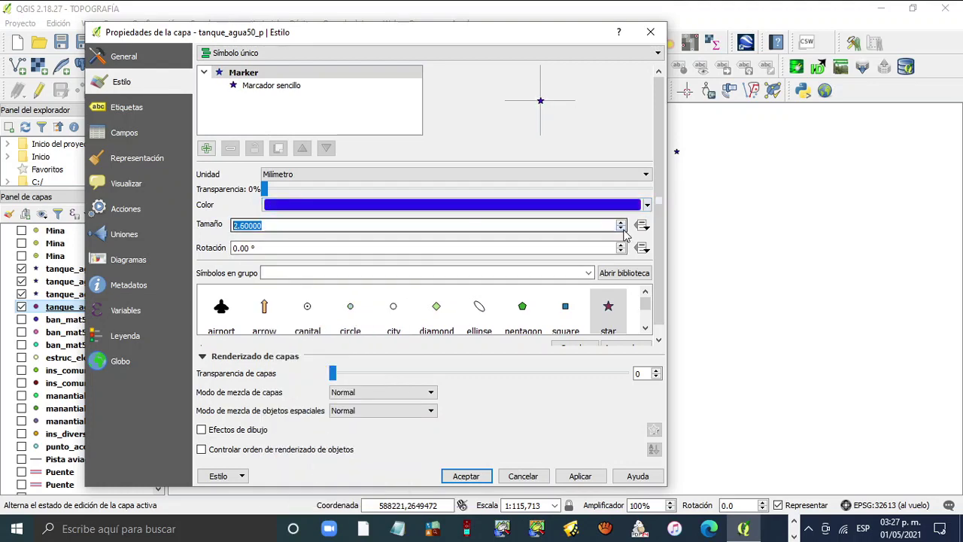
click(622, 229)
click(579, 476)
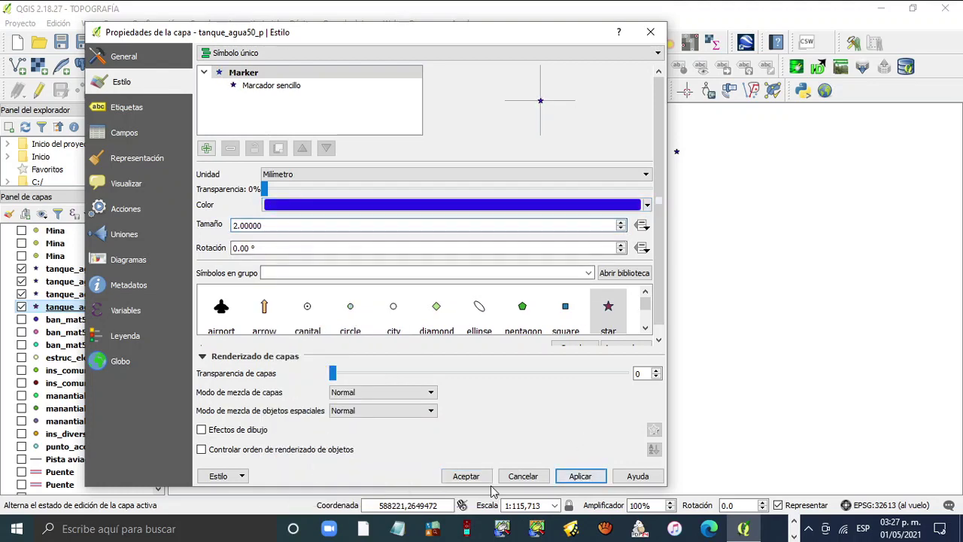
click(466, 476)
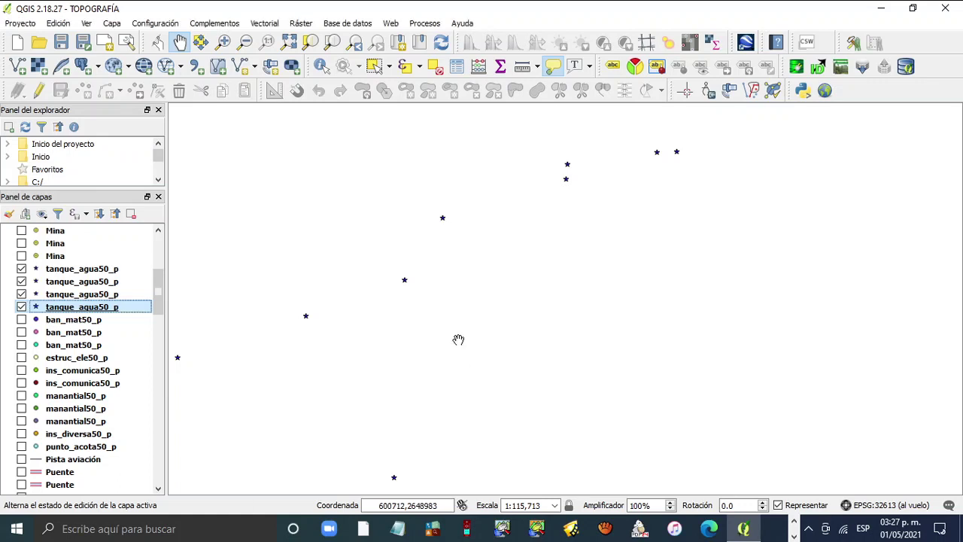
- Show the Capa poligono layer and the four Localidad layers briefly to view them with the water tanks, hiding each again
scroll(157, 293, up, 5)
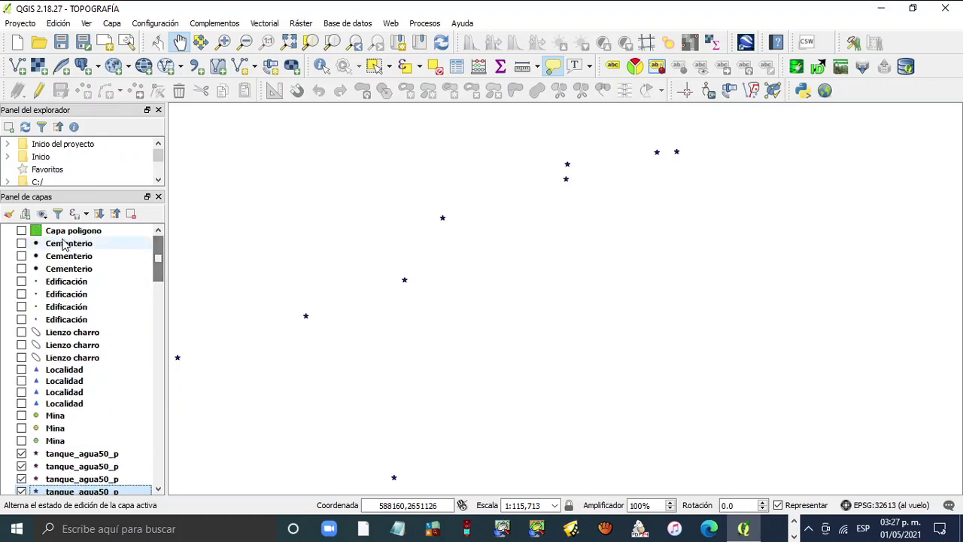
click(21, 231)
click(21, 230)
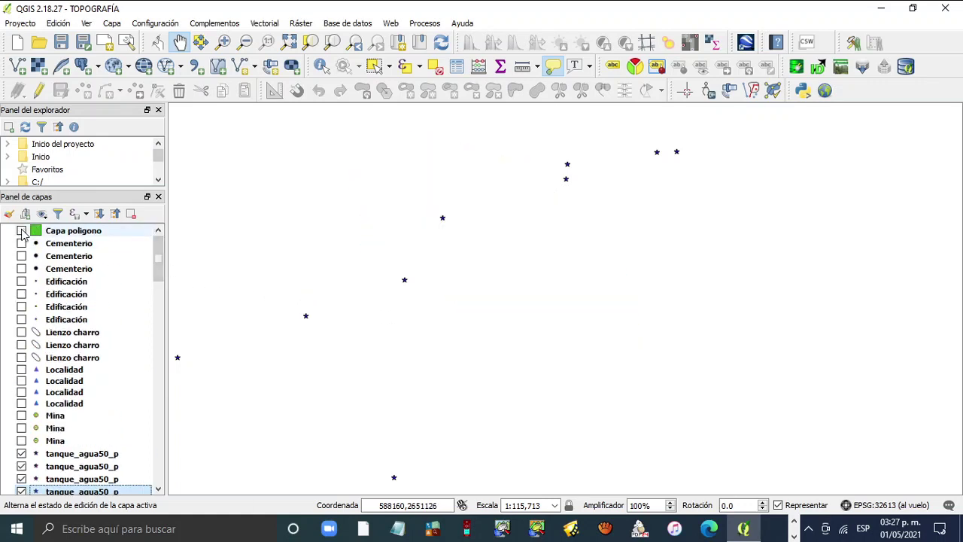
click(21, 369)
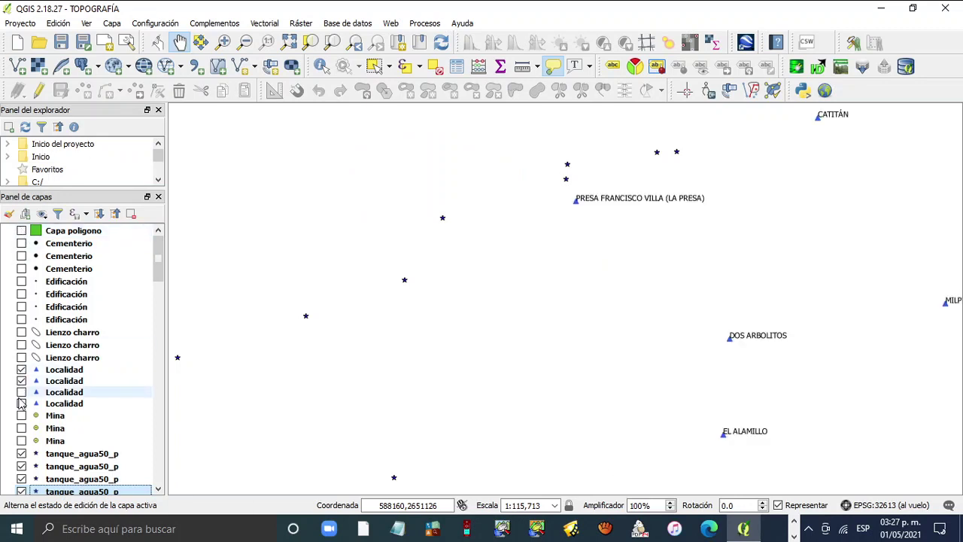
click(21, 380)
click(21, 392)
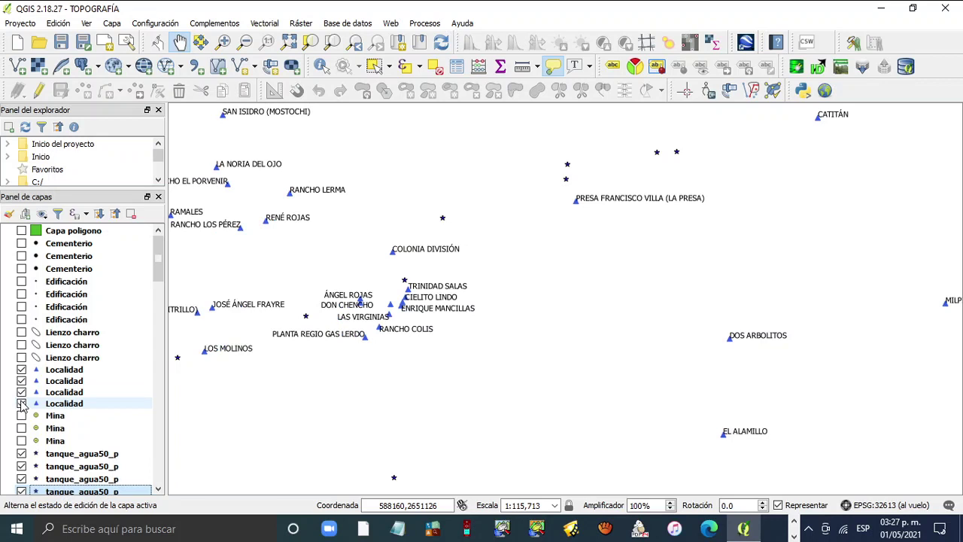
click(21, 403)
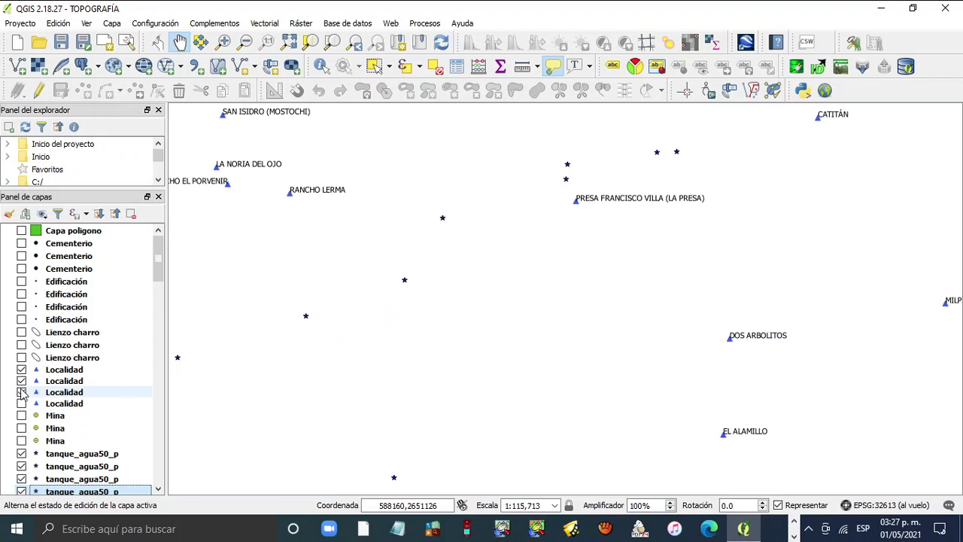
click(21, 392)
click(21, 381)
click(21, 369)
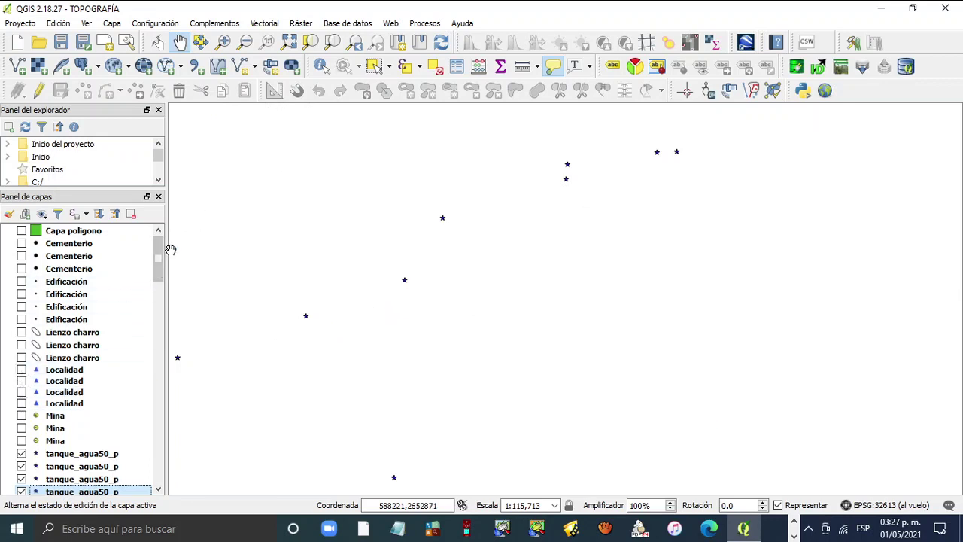
- Rename the first tanque_agua50_p layer as "Tanque de agua"
drag(164, 255, 161, 264)
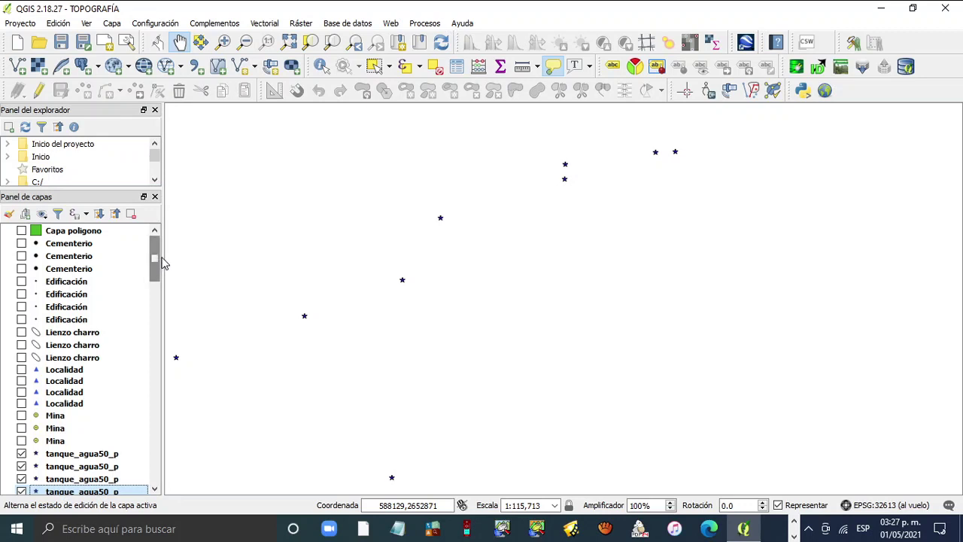
click(164, 256)
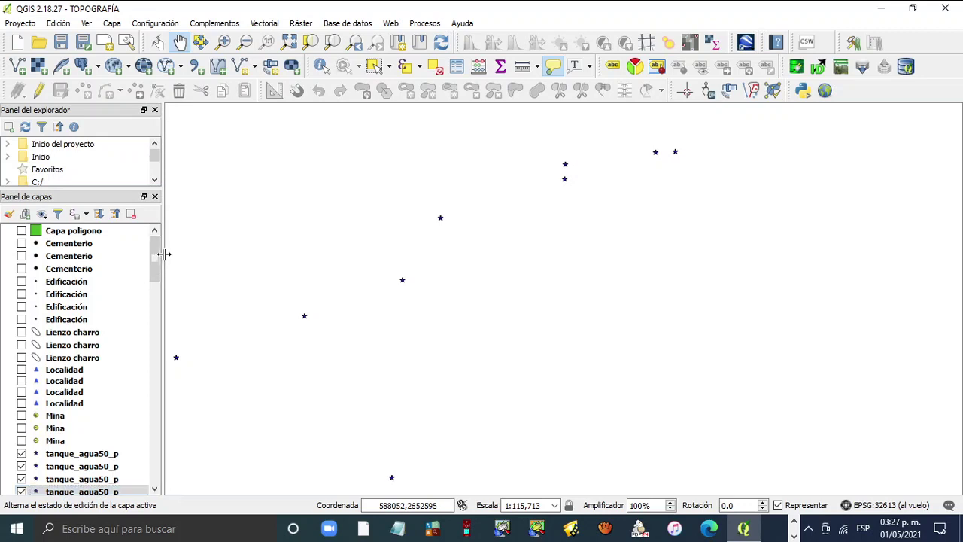
drag(164, 254, 165, 284)
click(89, 294)
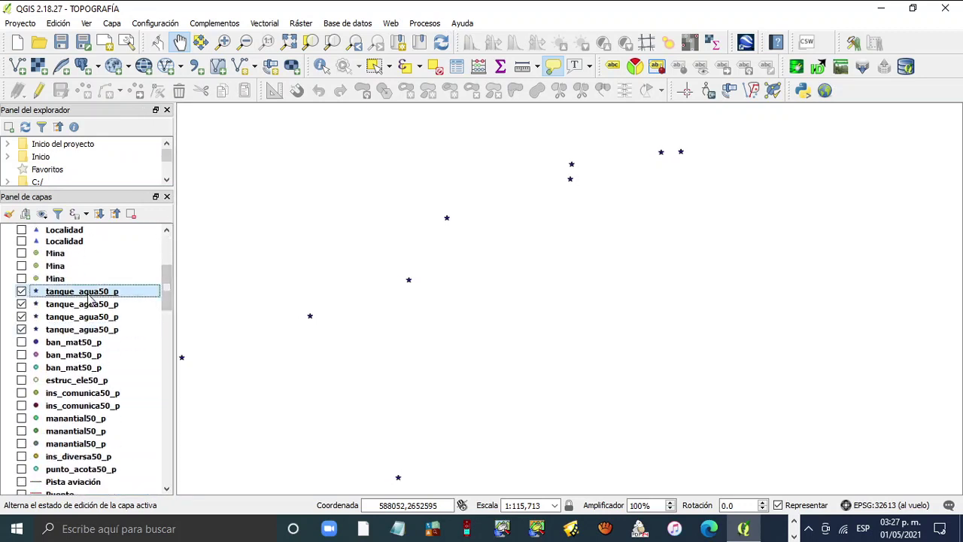
key(F2)
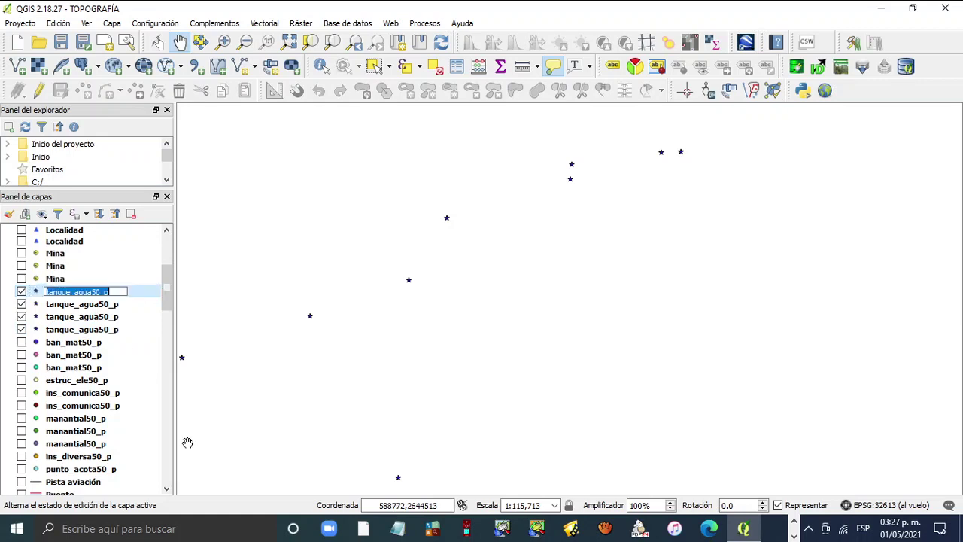
key(End)
key(Left)
key(Left)
key(Left)
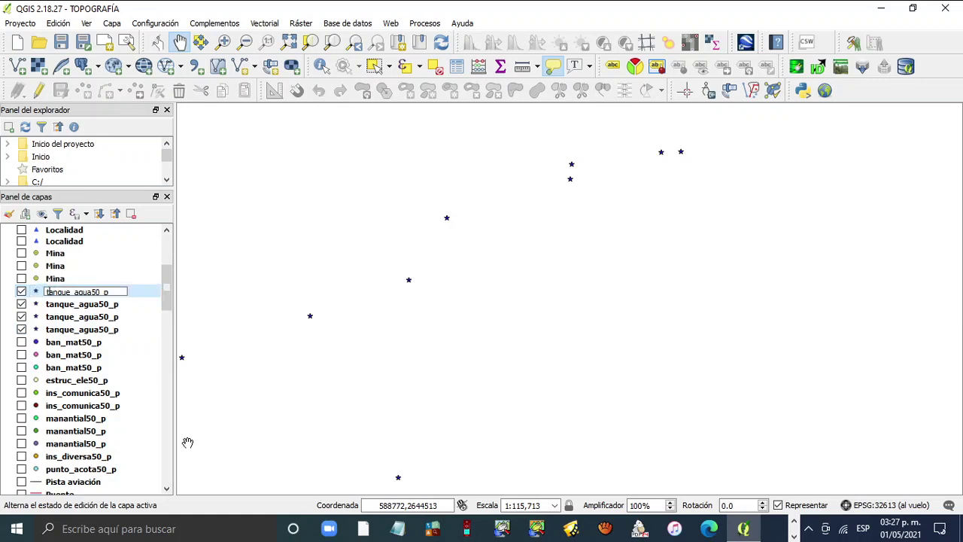
key(Delete)
text(T)
key(Delete)
text(de)
key(BackSpace)
key(Delete)
key(Return)
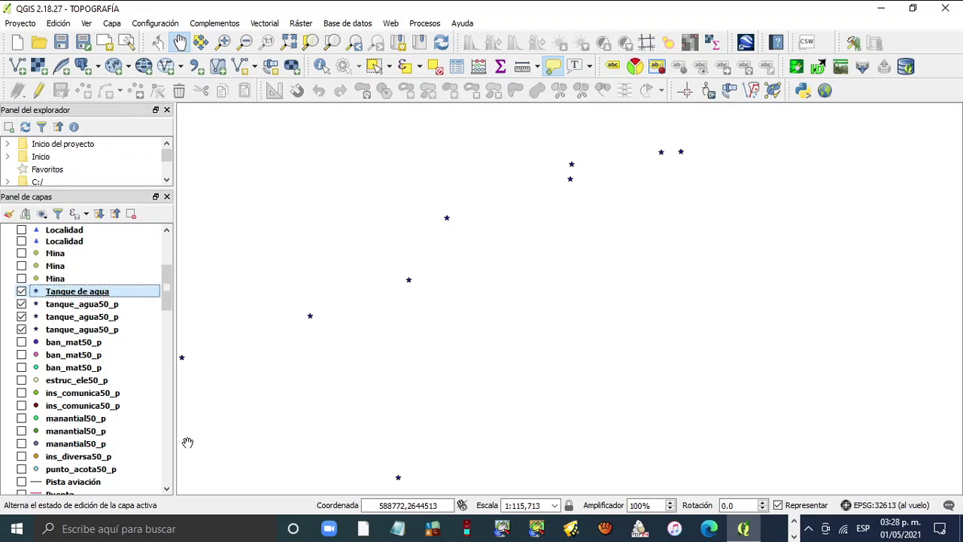
- Rename the second water tank layer, directly below the first one, as "Tanque de agua"
click(109, 368)
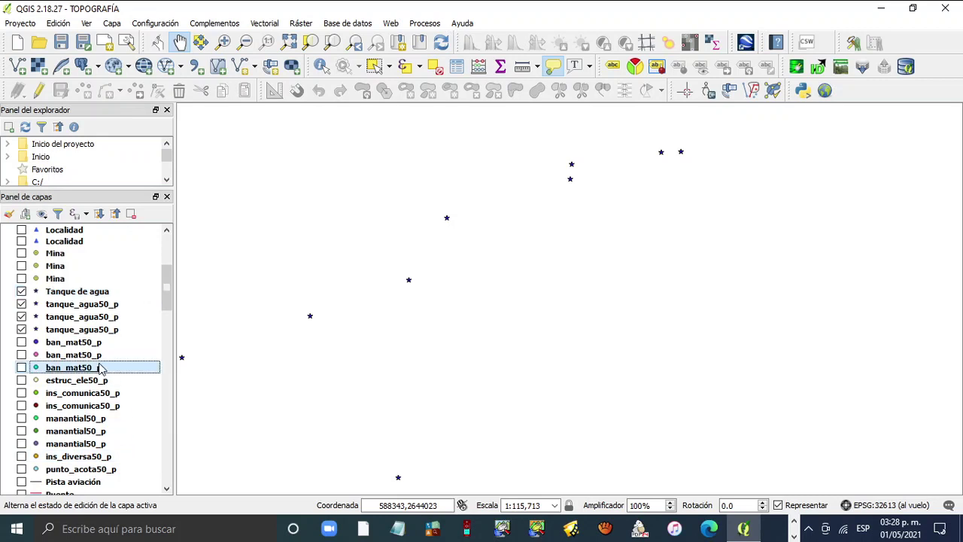
click(106, 304)
key(F2)
key(End)
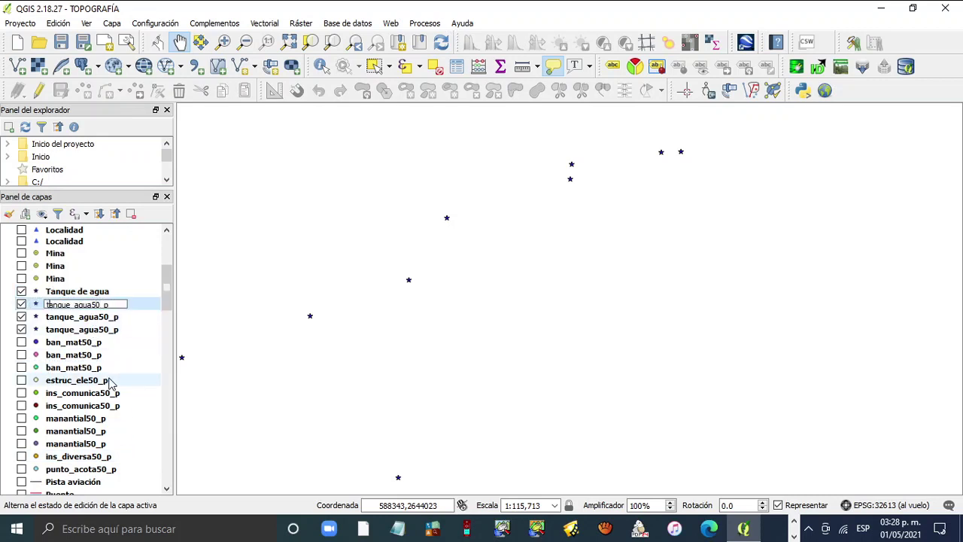
key(Delete)
text(T)
key(Delete)
text(de)
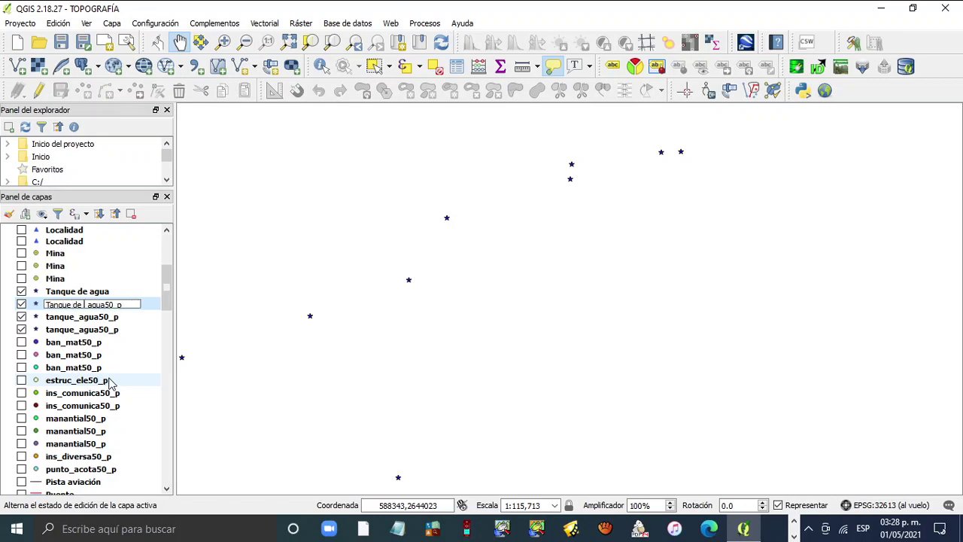
key(Delete)
key(Delete)
key(Delete)
key(Delete)
key(Delete)
key(Return)
- Rename the third water tank layer as "Tanque de agua"
click(115, 317)
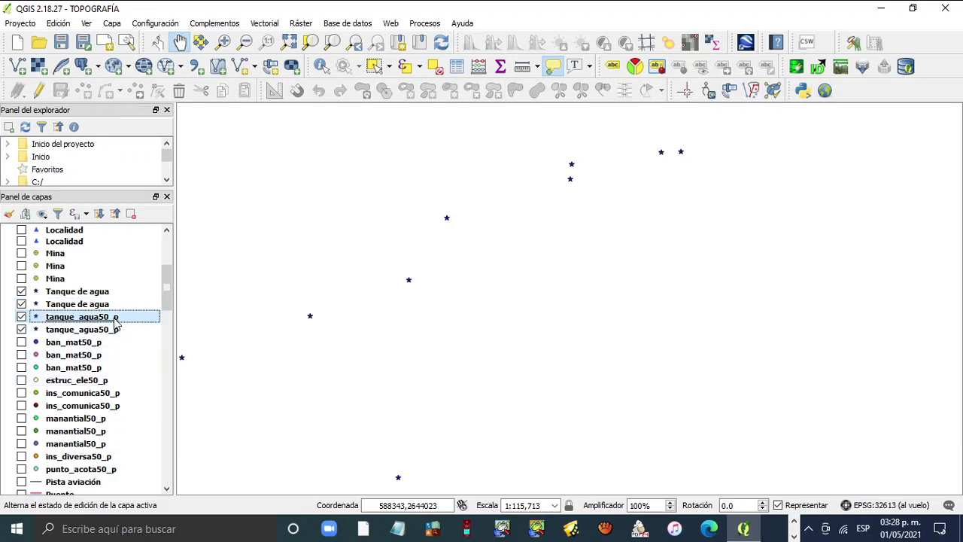
click(115, 318)
click(115, 318)
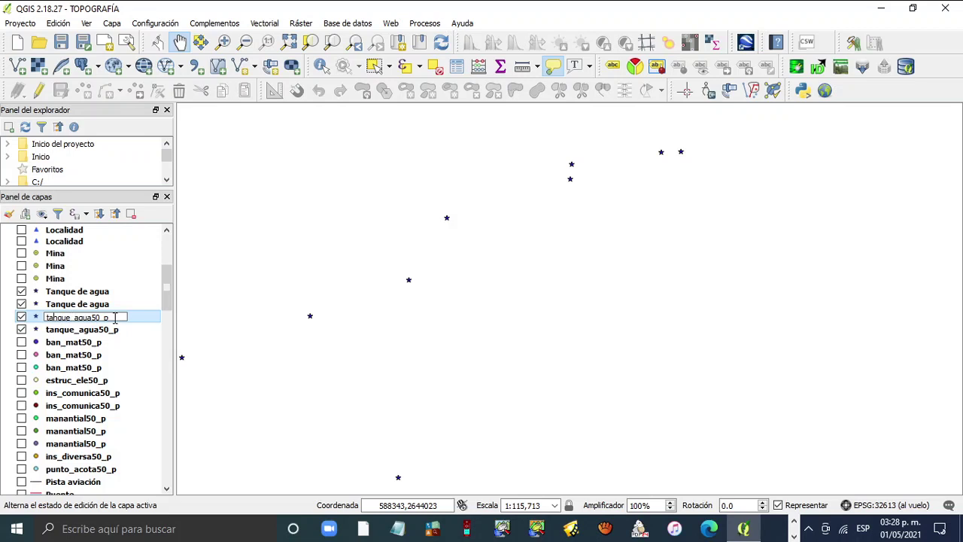
key(Delete)
text(T)
key(Delete)
key(Delete)
key(Delete)
key(Delete)
key(Delete)
text(de)
key(Return)
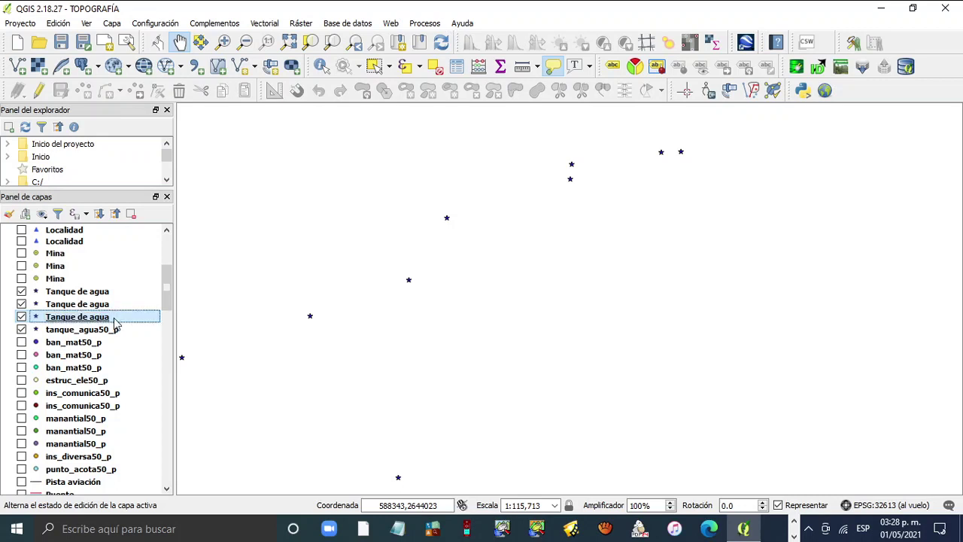
- Rename the fourth water tank layer, the remaining tanque_agua50_p, as "Tanque de agua"
click(113, 330)
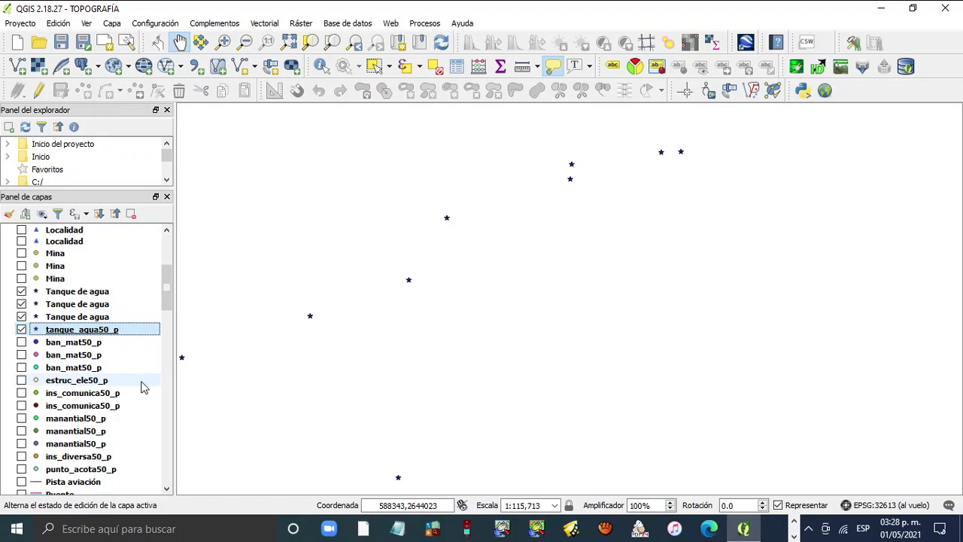
key(F2)
key(Left)
key(Left)
key(Left)
key(Left)
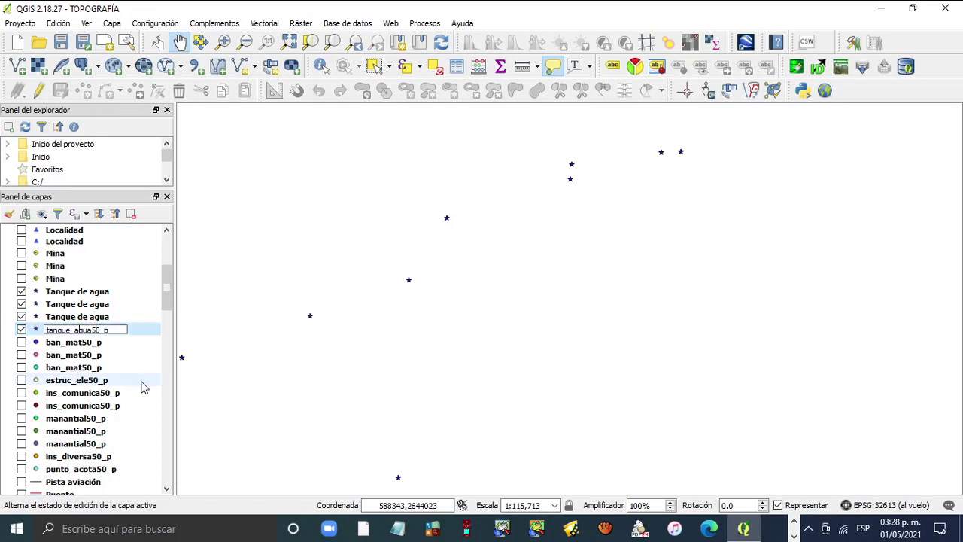
key(Delete)
text(T)
text( de)
key(Delete)
key(Return)
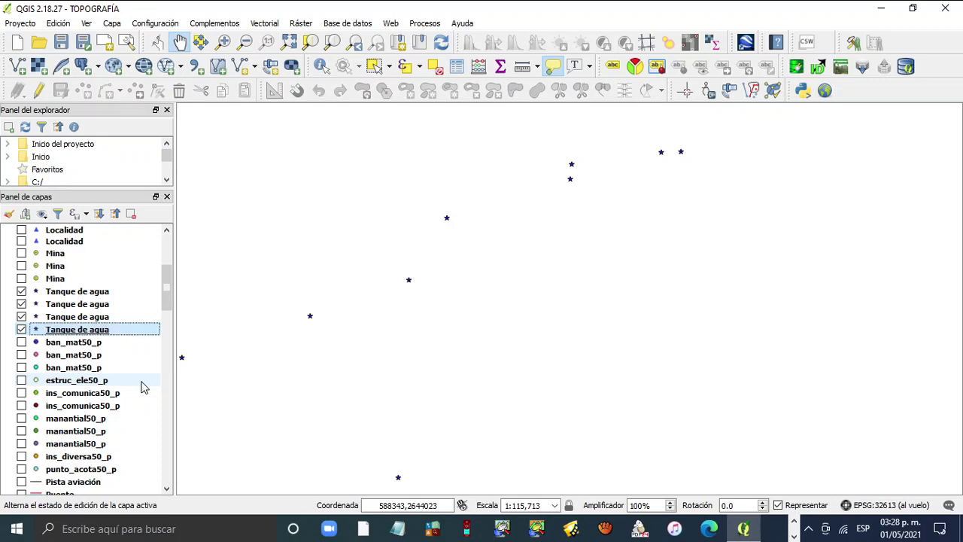
- Hide all four Tanque de agua layers
click(86, 345)
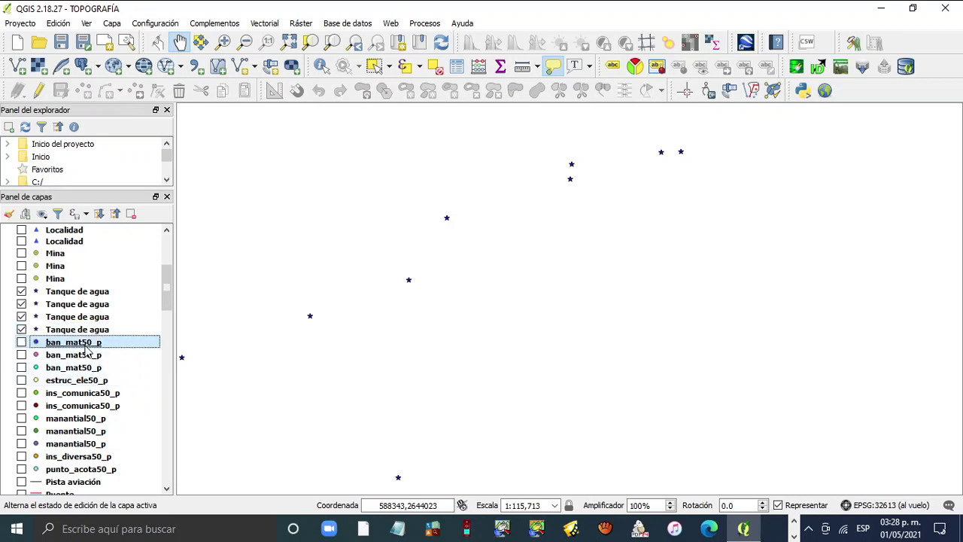
click(21, 328)
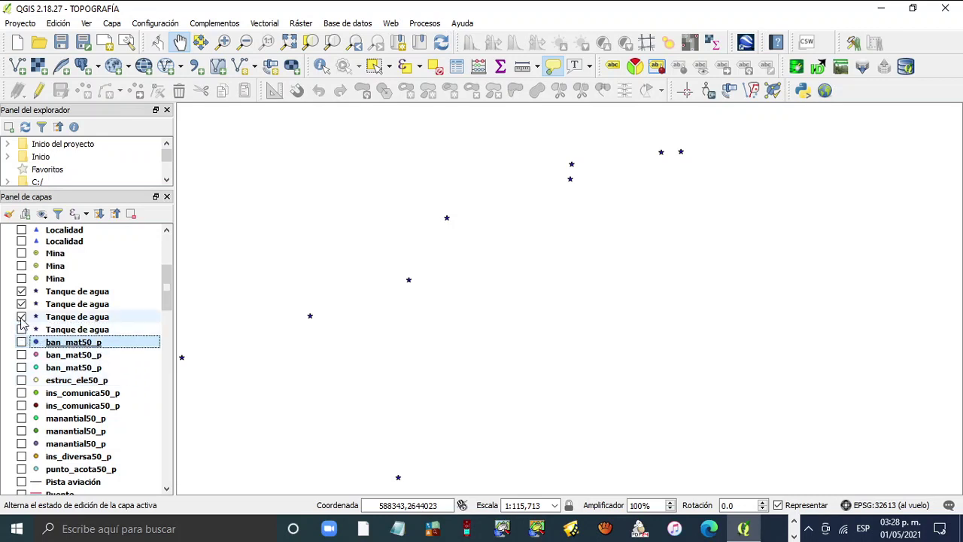
click(21, 316)
click(21, 304)
click(21, 291)
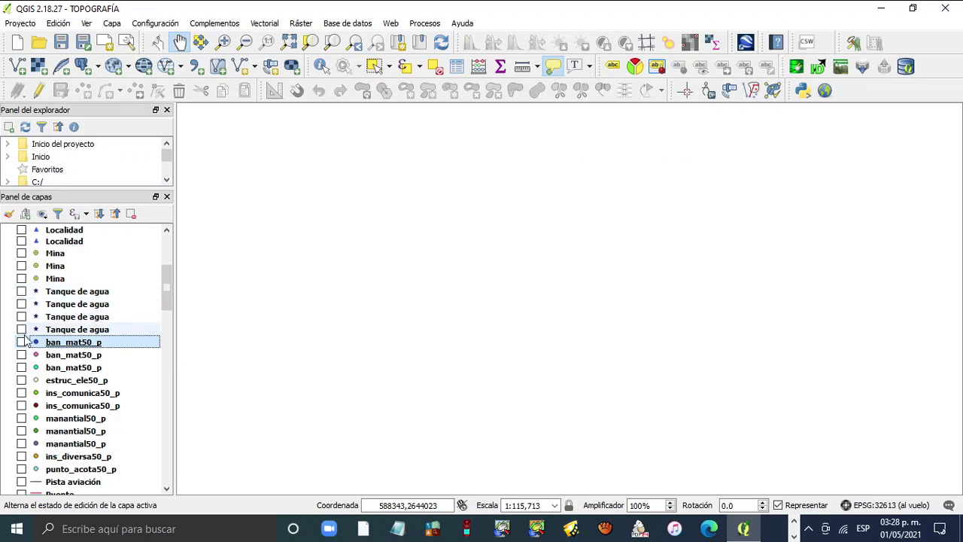
- Show the three ban_mat50_p layers together with the Capa poligono layer on the map
click(21, 342)
click(21, 355)
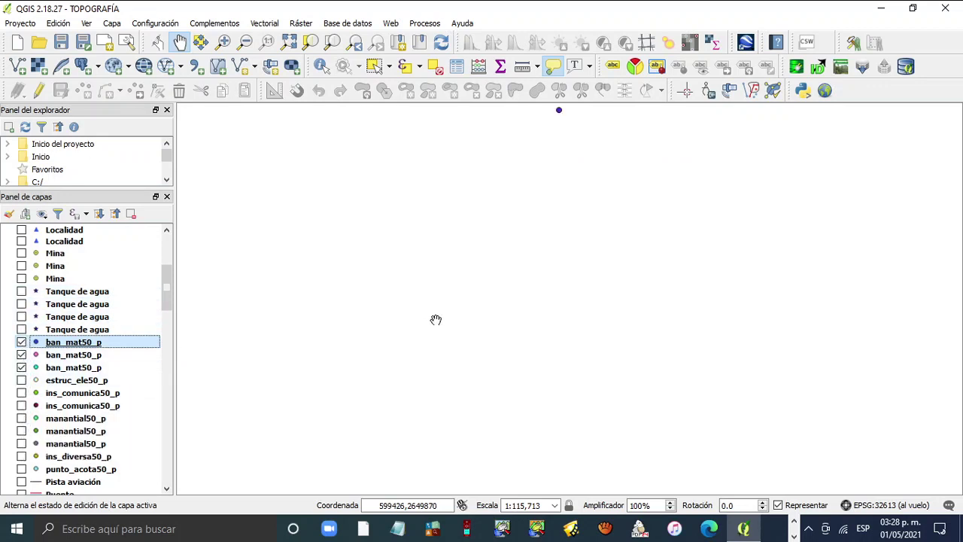
click(289, 41)
scroll(158, 293, up, 4)
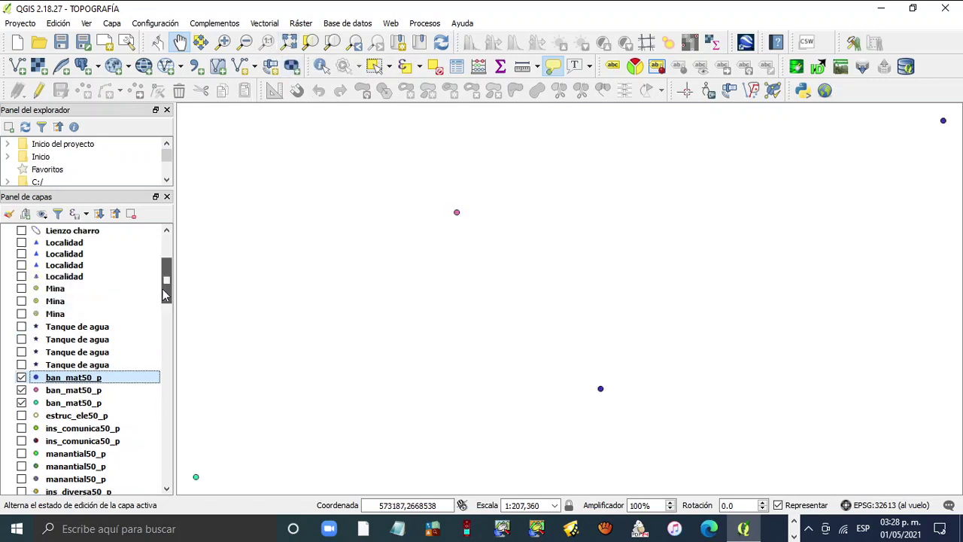
click(21, 231)
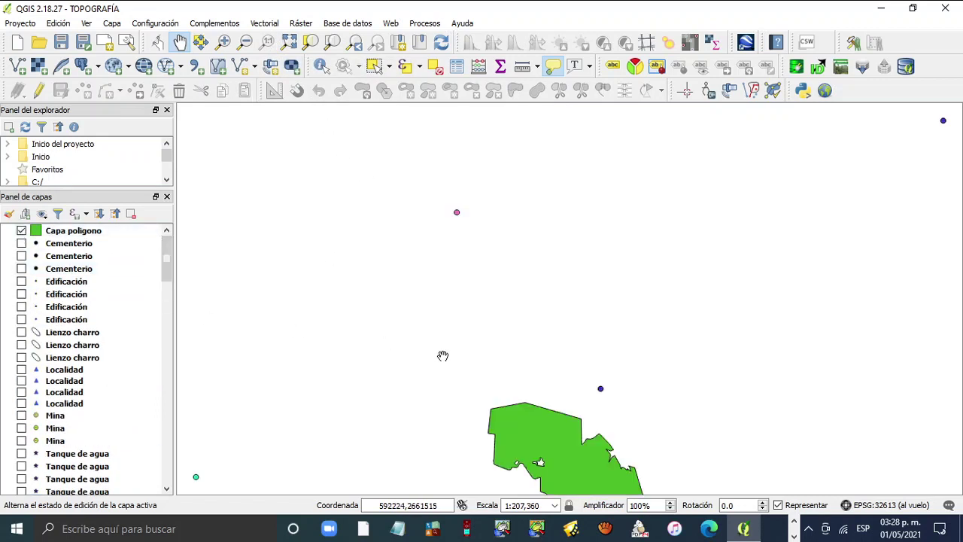
drag(533, 419, 495, 268)
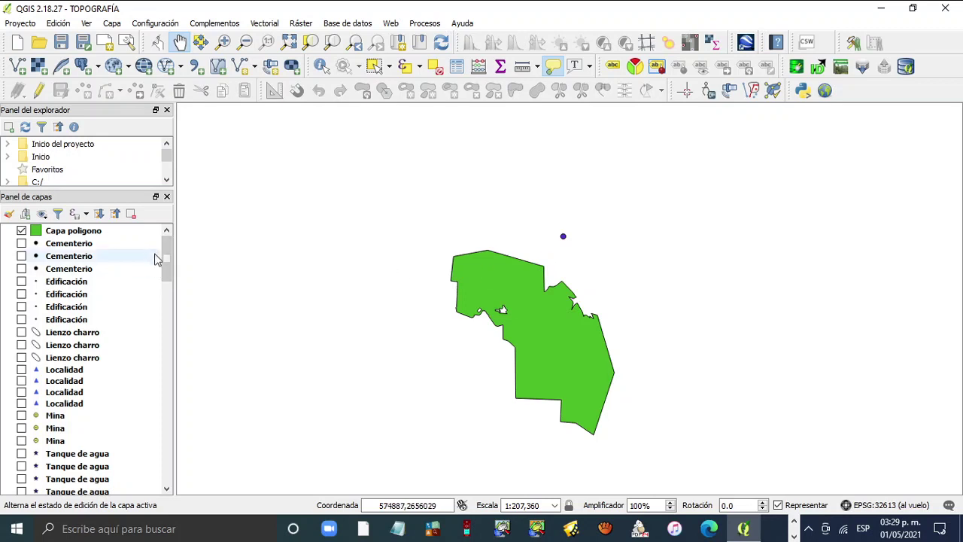
- Check the attribute table of the first ban_mat50_p layer for what its points represent, then close it
drag(165, 251, 166, 295)
click(113, 383)
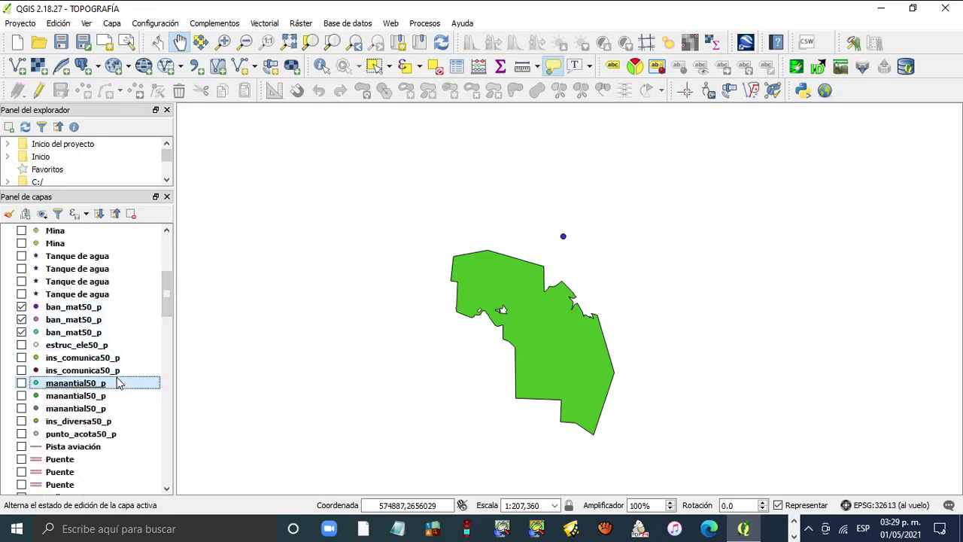
click(73, 307)
right_click(73, 307)
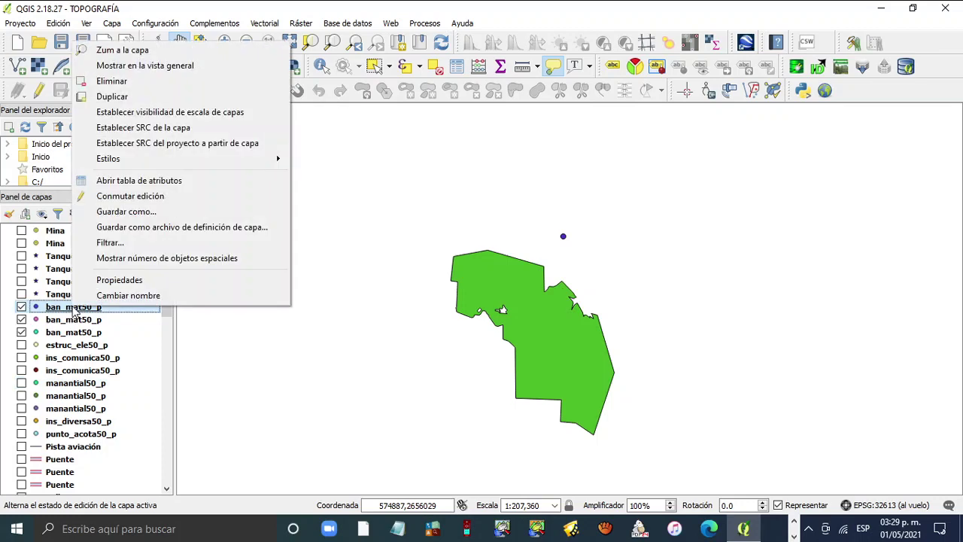
click(155, 180)
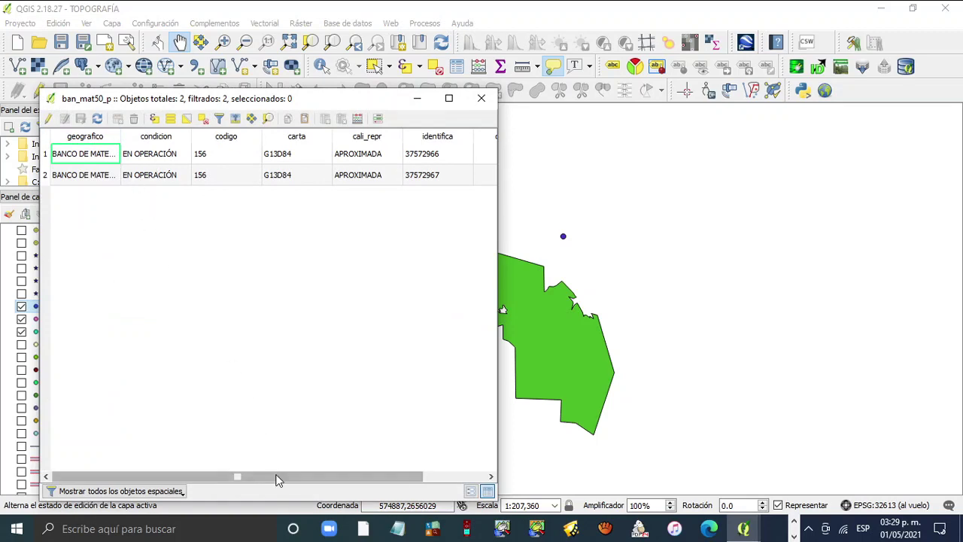
drag(313, 482, 267, 477)
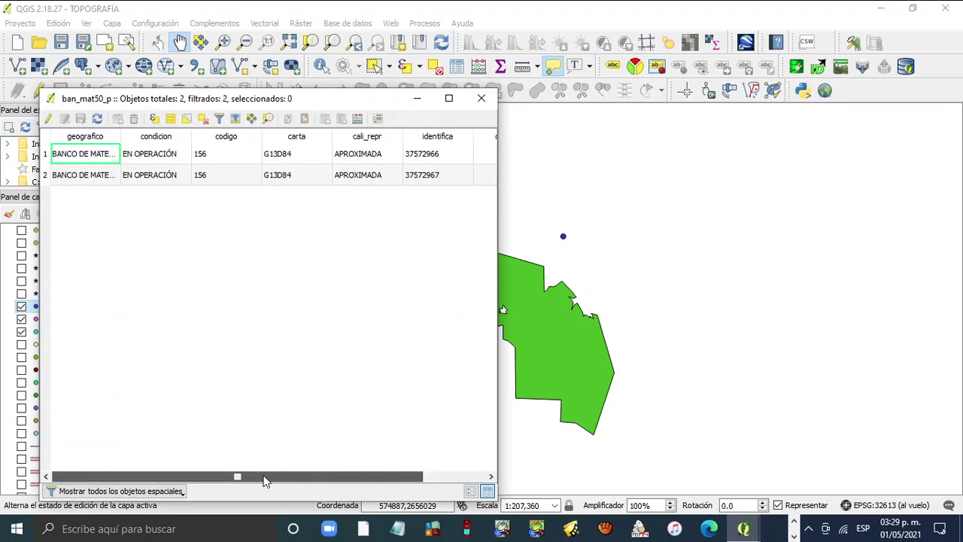
click(480, 98)
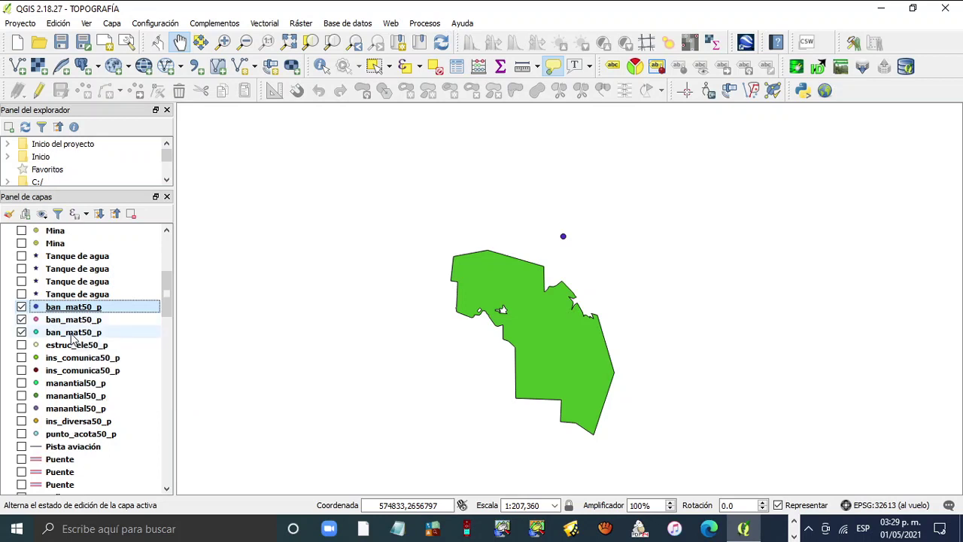
- Rename the first ban_mat50_p layer as "Banco de material"
click(73, 334)
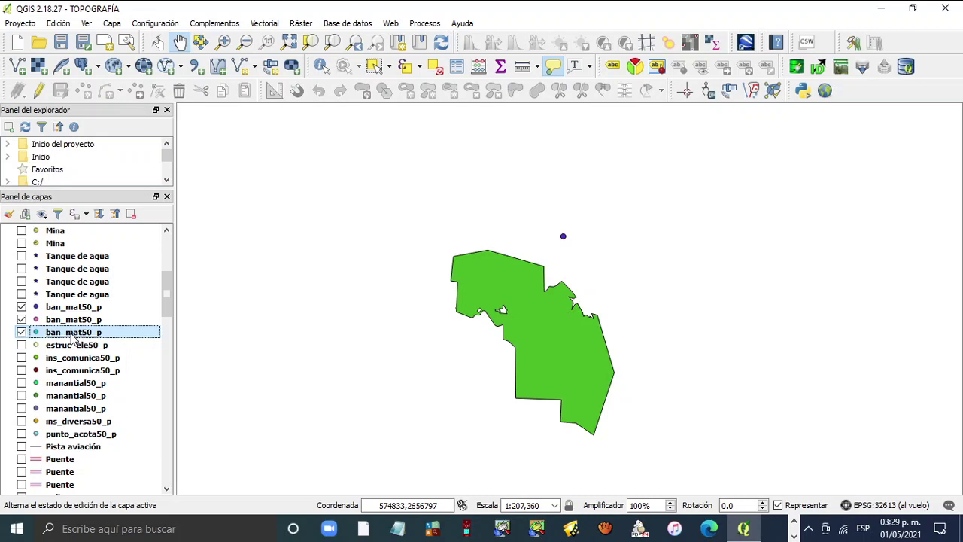
key(Up)
key(Up)
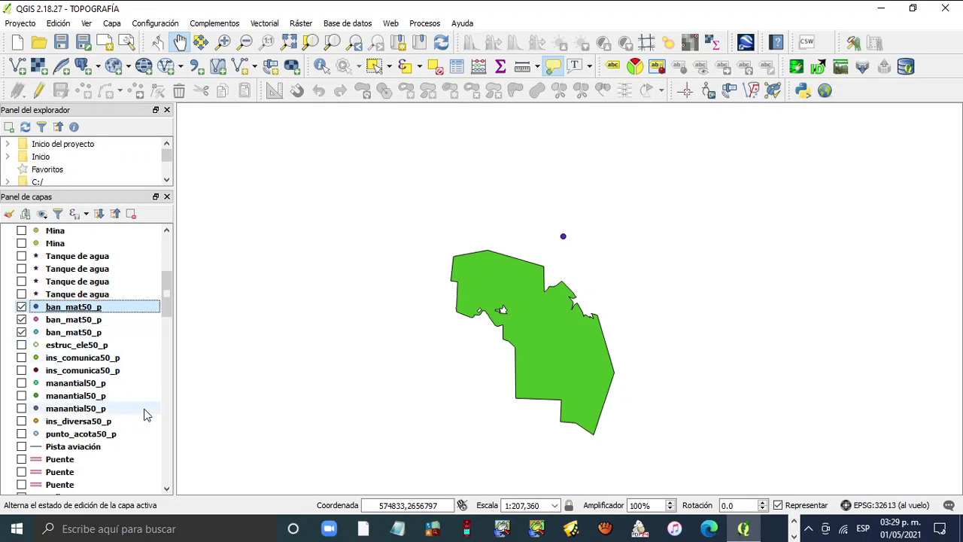
key(F2)
key(Left)
key(Left)
key(Left)
key(Left)
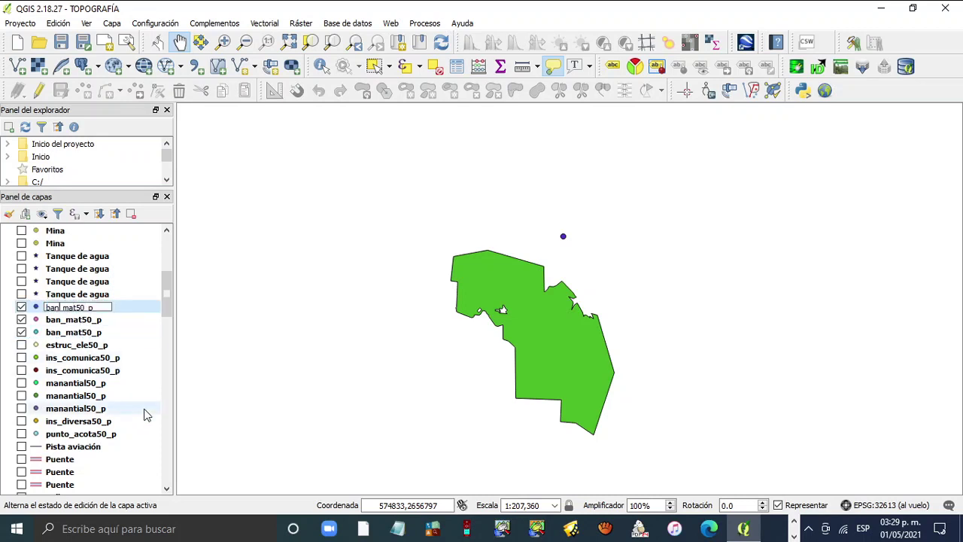
key(BackSpace)
text(Ban)
text(co de ma)
text(terial)
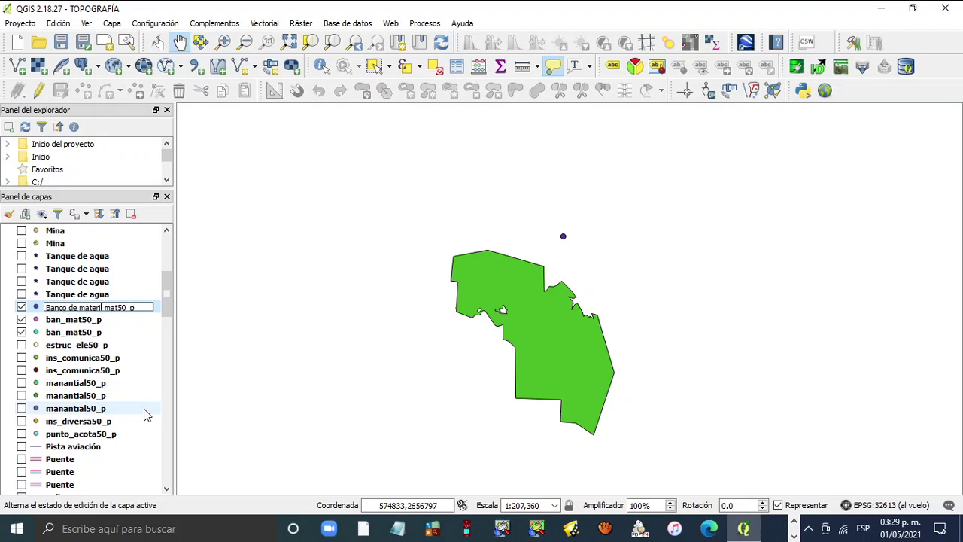
key(Delete)
key(Delete)
key(Delete)
key(Delete)
key(Delete)
key(Delete)
key(Delete)
key(Delete)
key(Return)
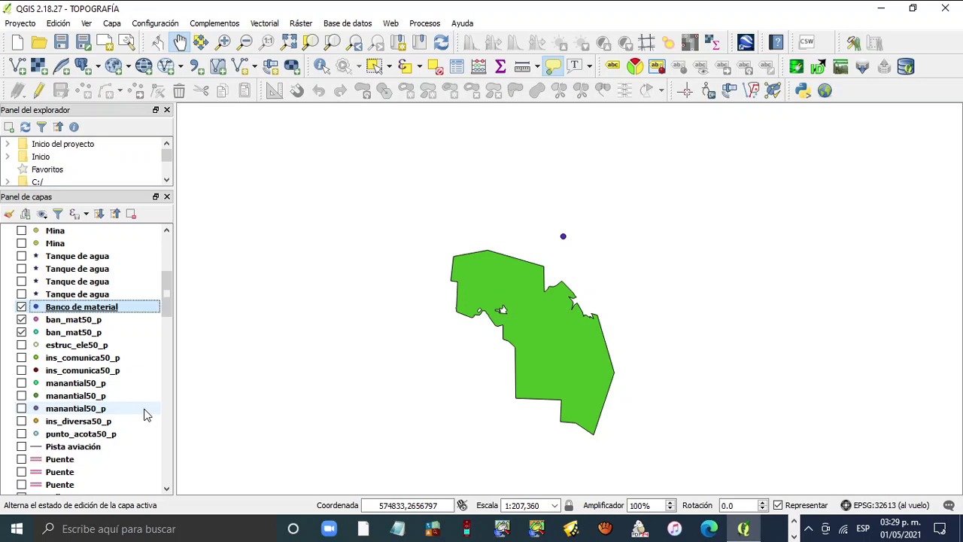
- Rename the second ban_mat50_p layer, directly below the first Banco de material layer, as "Banco de material"
key(Down)
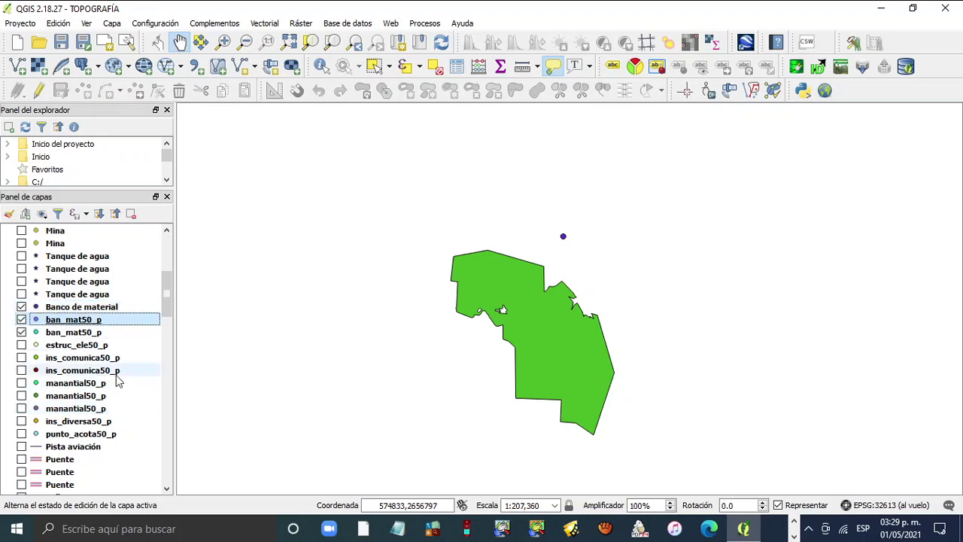
key(F2)
key(End)
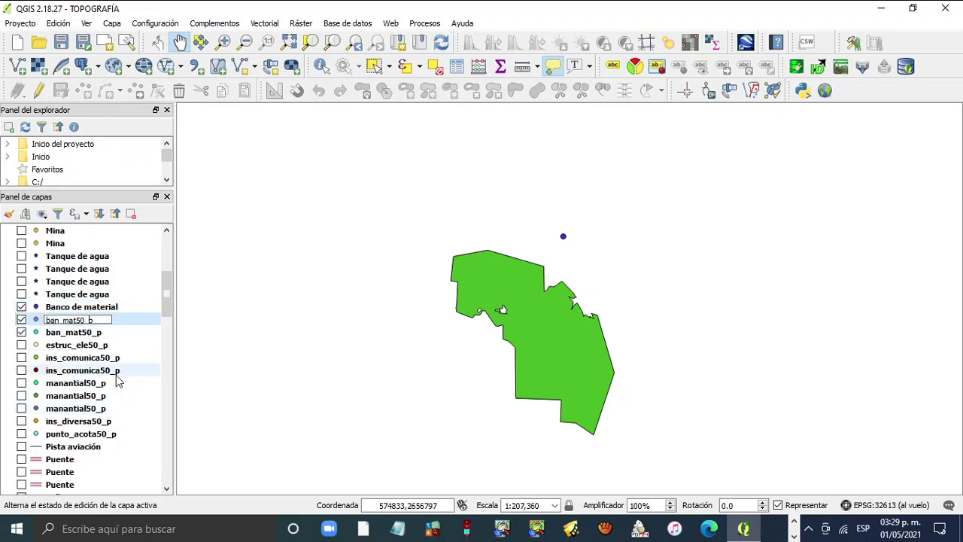
text(Banco )
text(de mater)
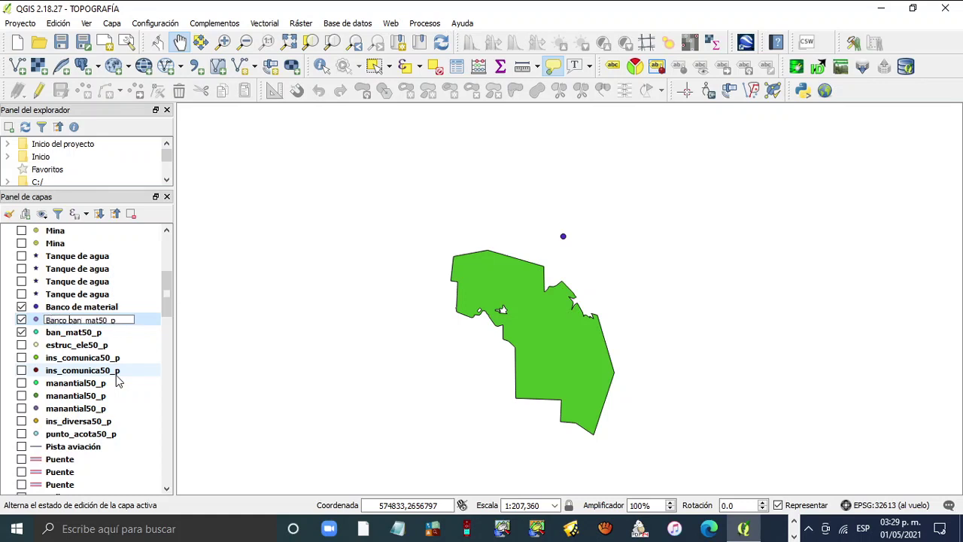
text(ial)
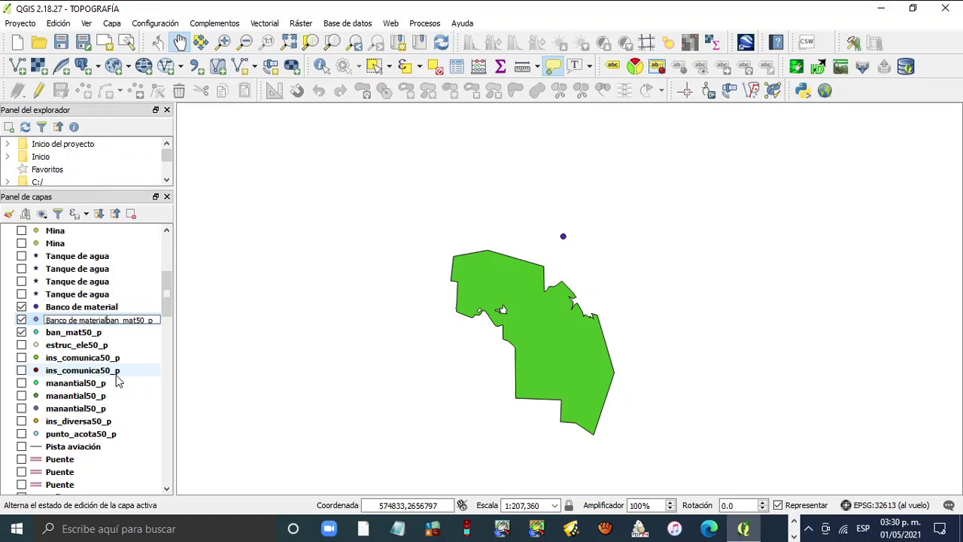
key(Delete)
key(Delete)
key(Delete)
key(Delete)
key(Delete)
key(Delete)
key(Delete)
key(Delete)
key(Delete)
key(Return)
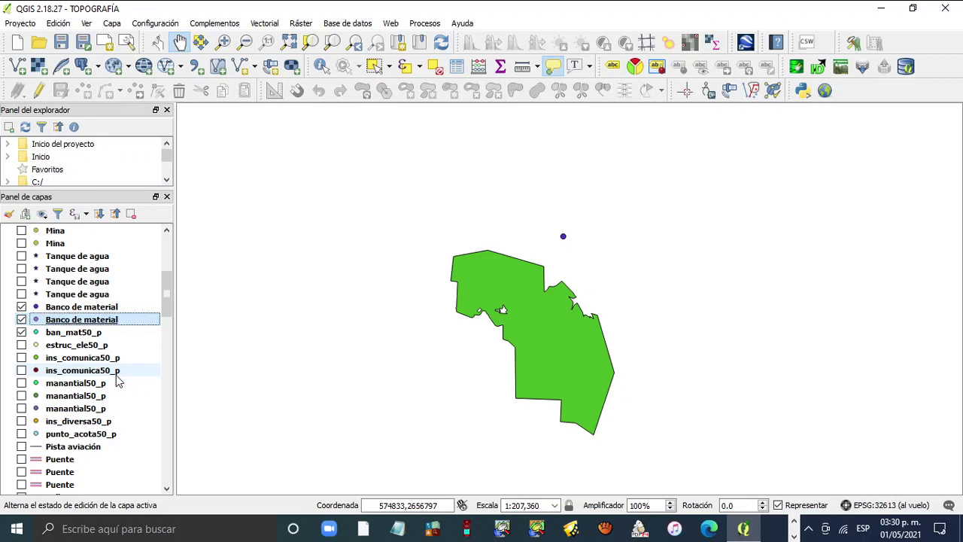
- Rename the third ban_mat50_p layer, just above estruc_ele50_p, as "Banco de material"
key(Down)
key(F2)
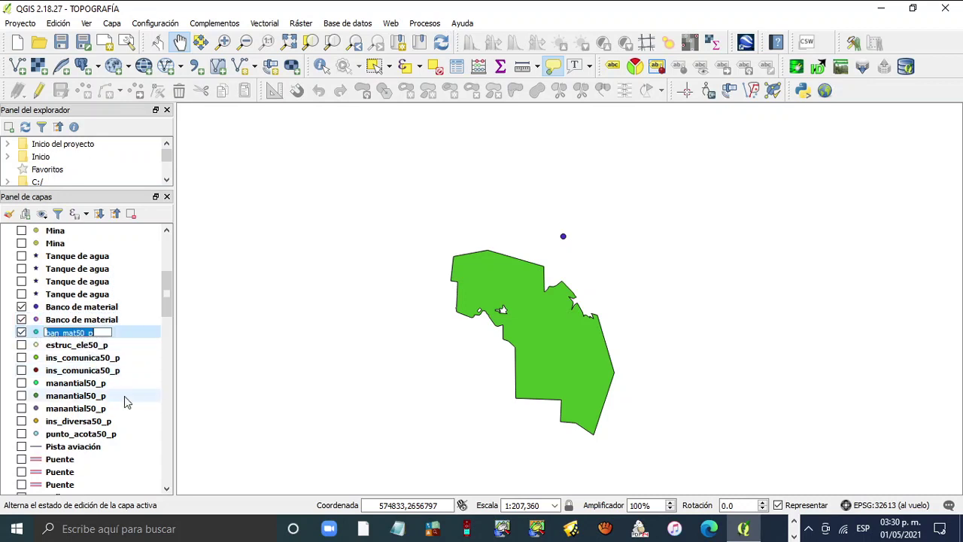
key(Home)
text(B)
key(Delete)
key(Right)
key(Right)
text(co de material)
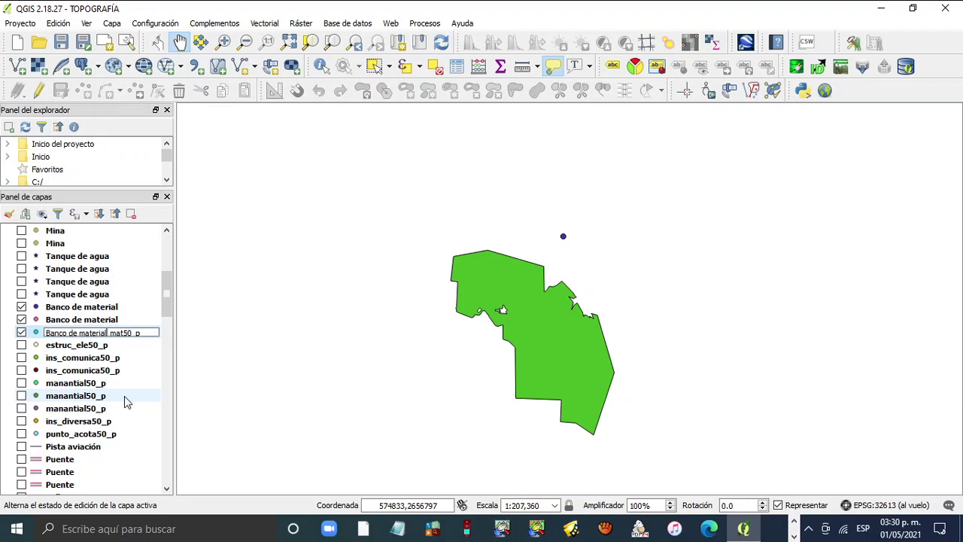
key(Delete)
key(Delete)
key(Delete)
key(Delete)
key(Delete)
key(Delete)
key(Delete)
key(Delete)
key(Return)
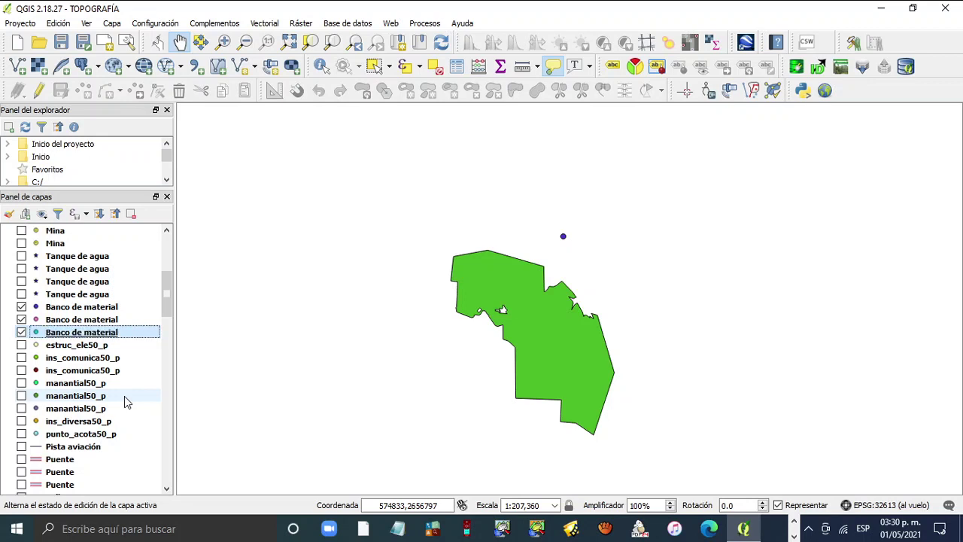
- Check the symbol size and marker composition in the first Mina layer's style properties, and close them without changes
click(143, 359)
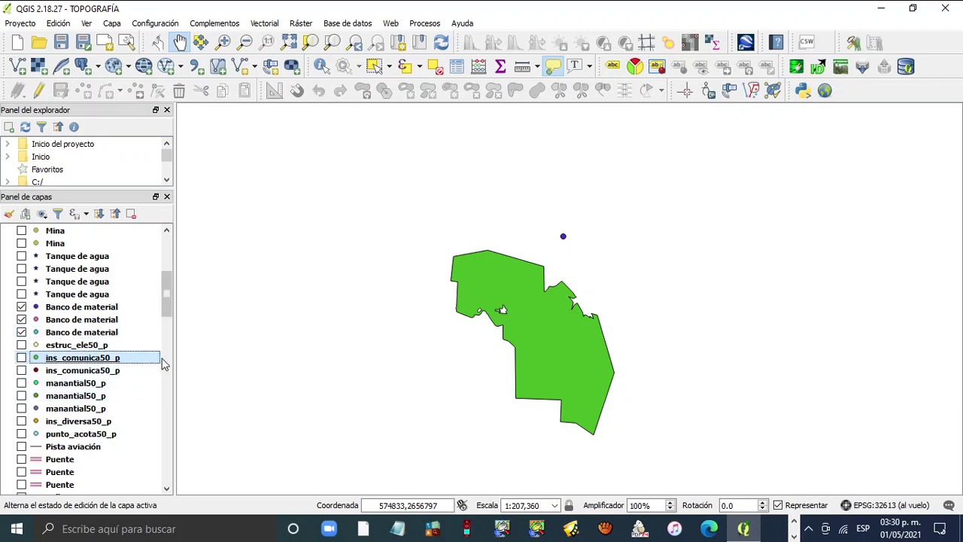
drag(167, 301, 165, 294)
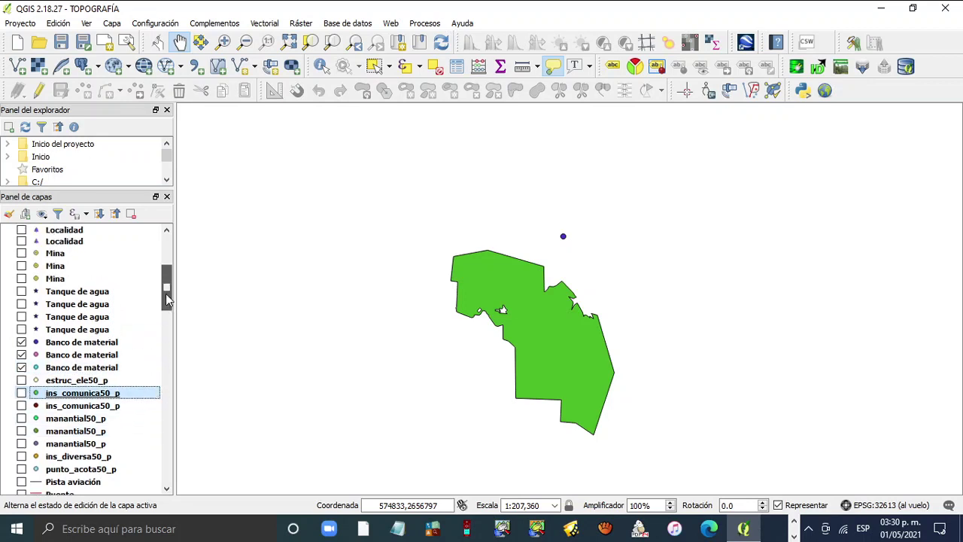
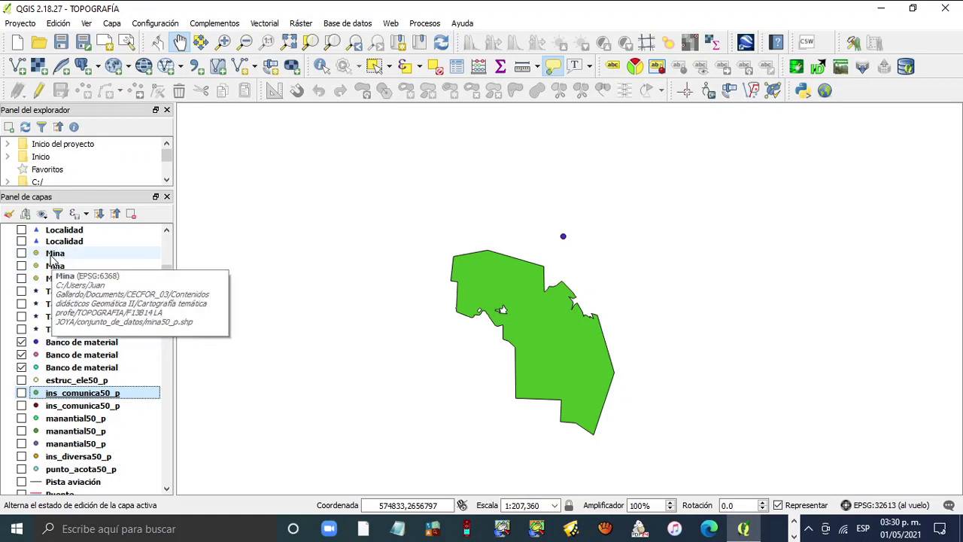
click(50, 254)
right_click(50, 254)
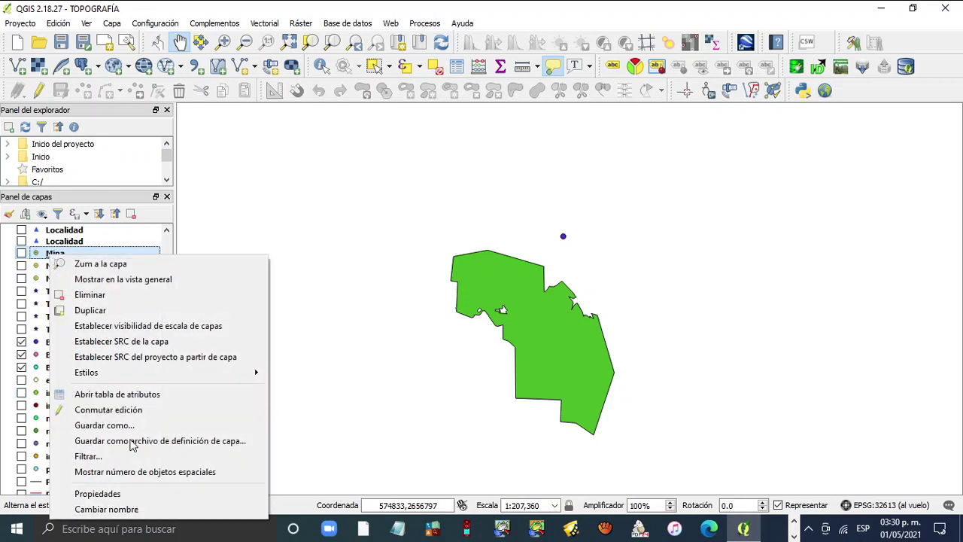
click(145, 496)
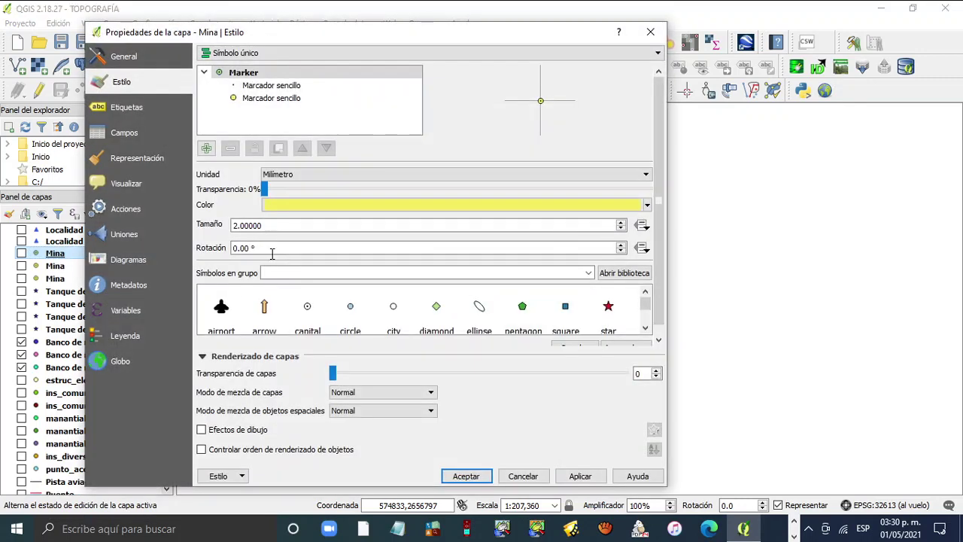
click(239, 227)
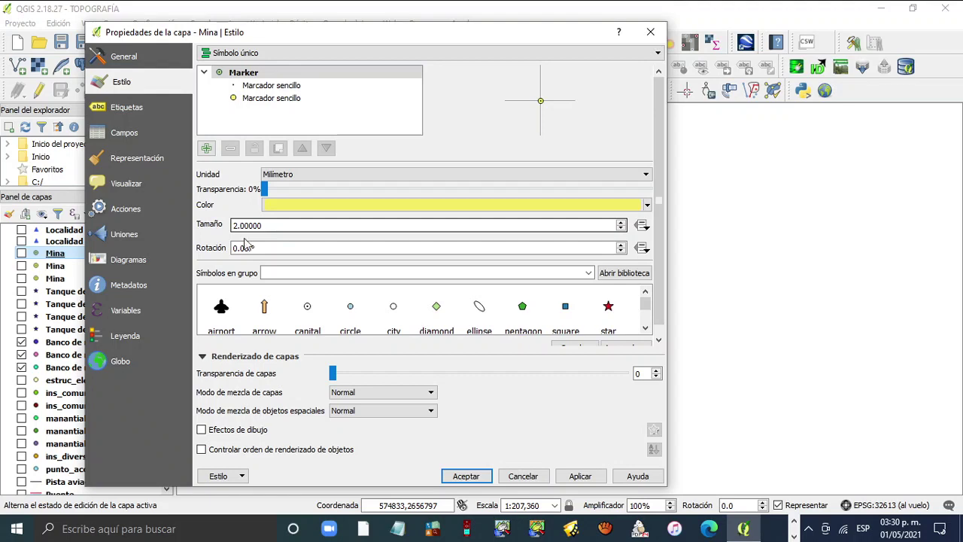
click(650, 31)
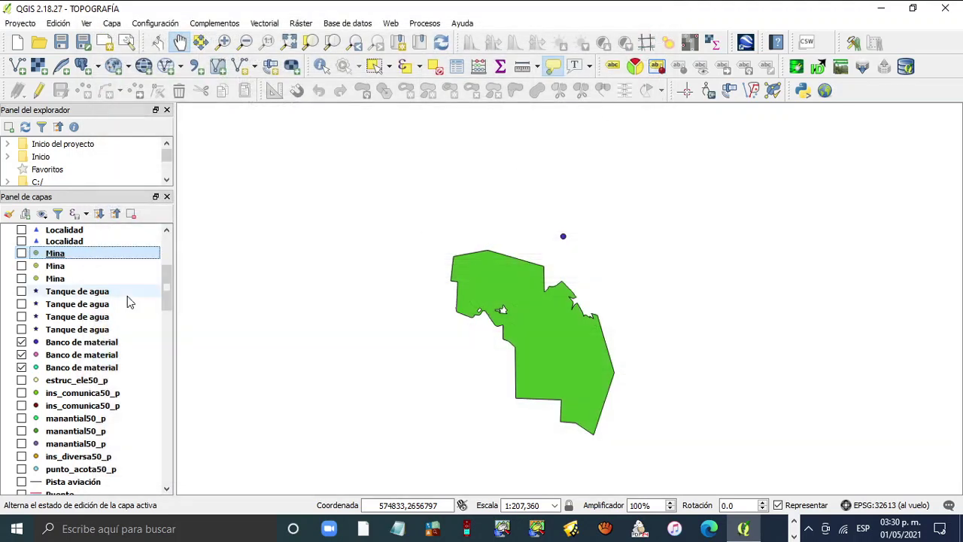
- Style the first Banco de material layer with the capital symbol at size 2 mm in standard orange
click(78, 343)
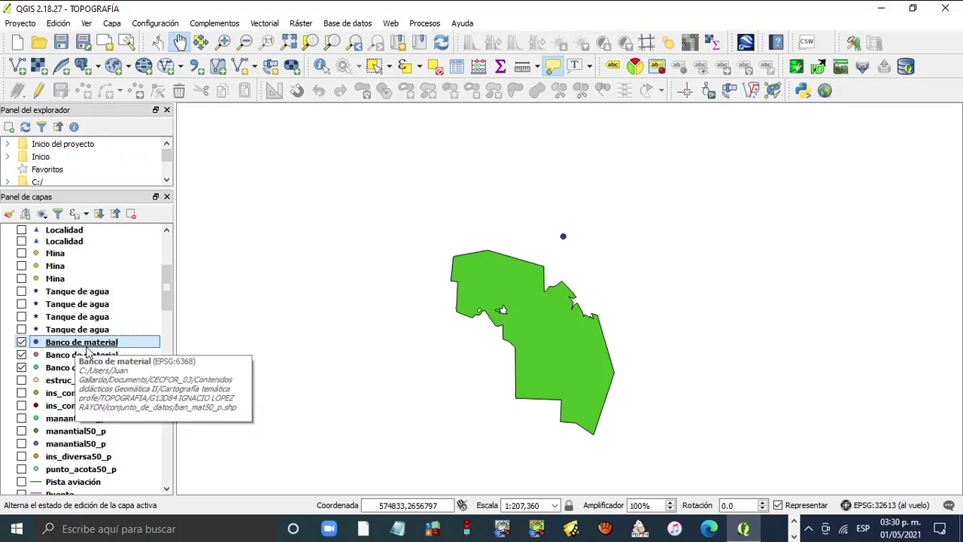
right_click(77, 346)
key(Escape)
right_click(72, 347)
click(140, 325)
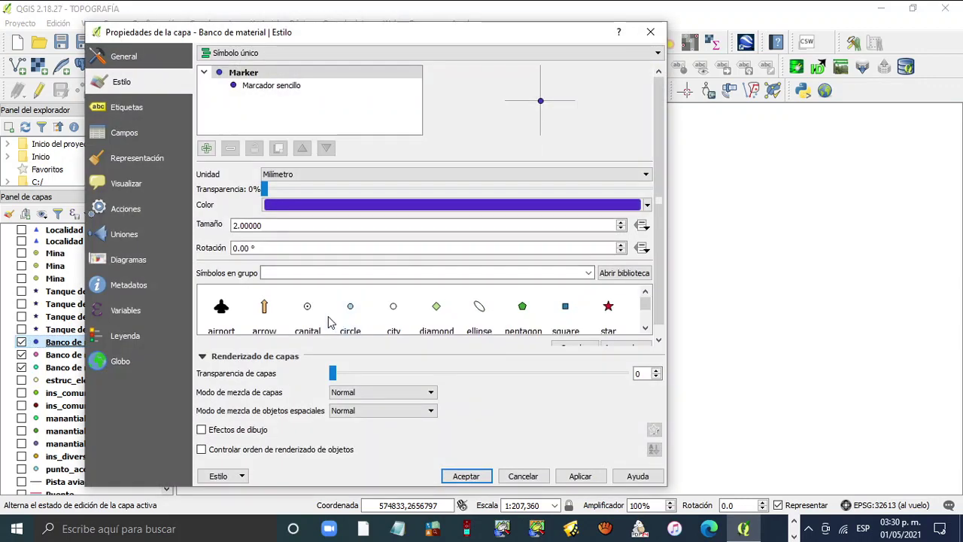
click(307, 312)
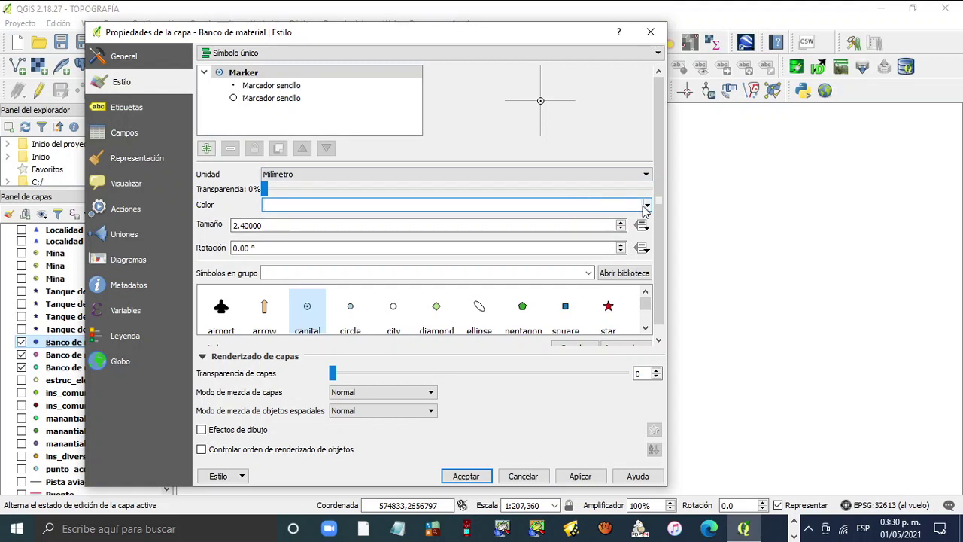
click(621, 229)
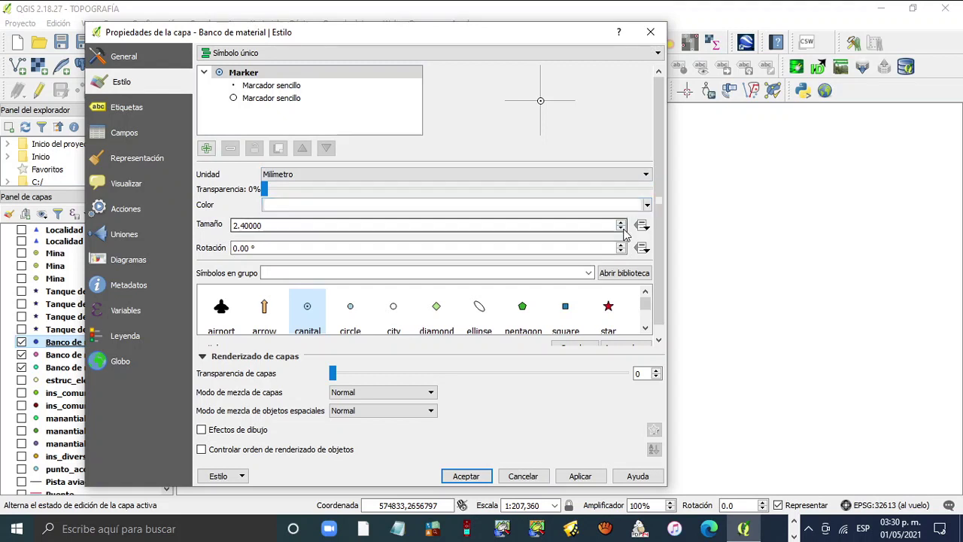
click(622, 229)
click(647, 206)
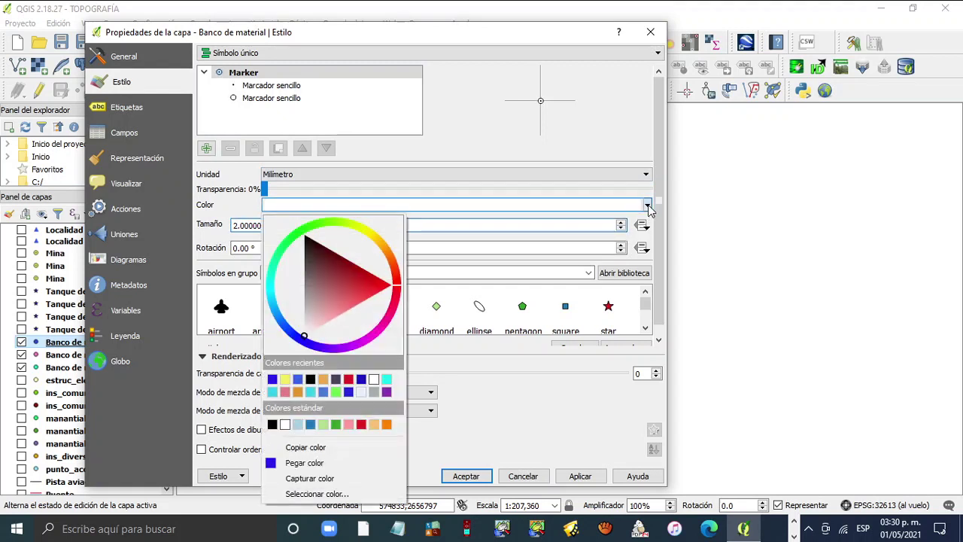
click(386, 425)
click(579, 479)
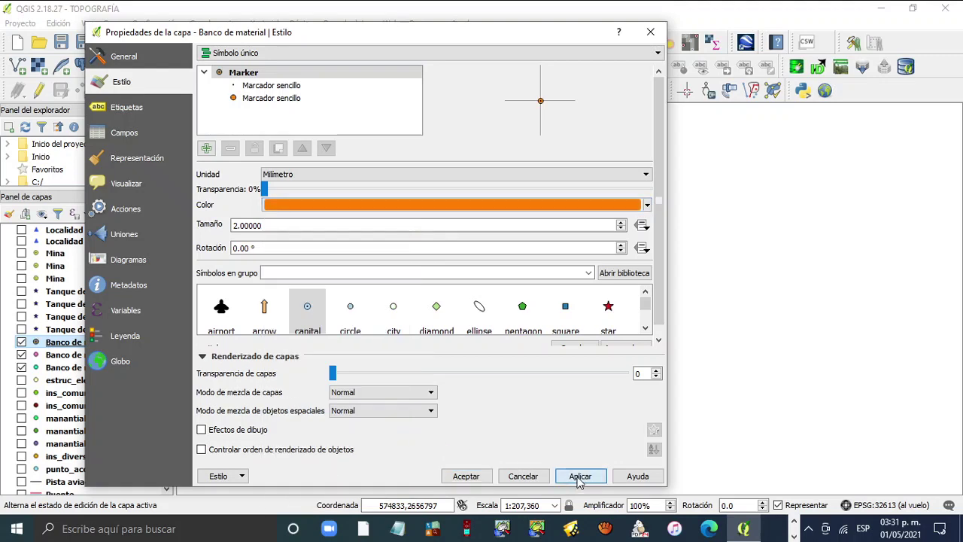
- Copy the orange symbol color of the first Banco de material layer and accept its layer properties
click(647, 204)
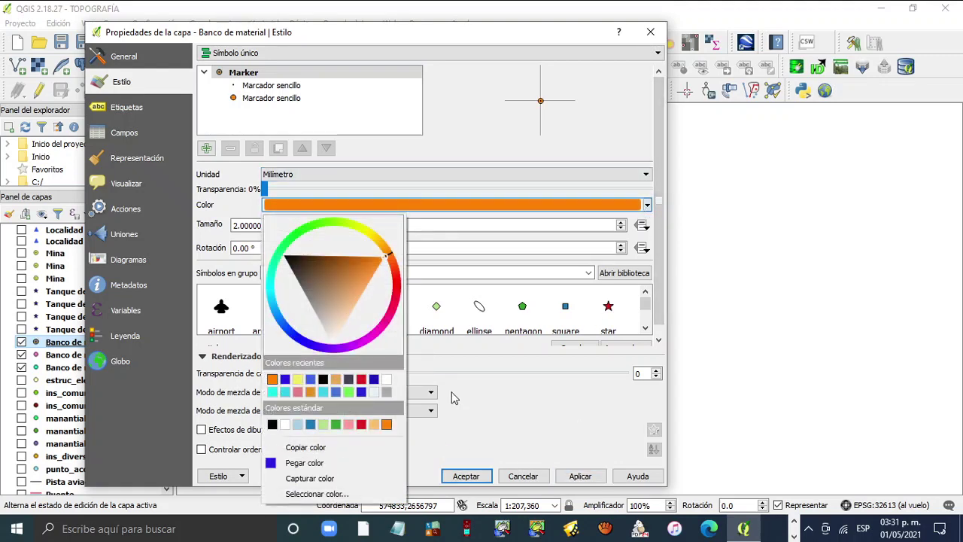
click(315, 447)
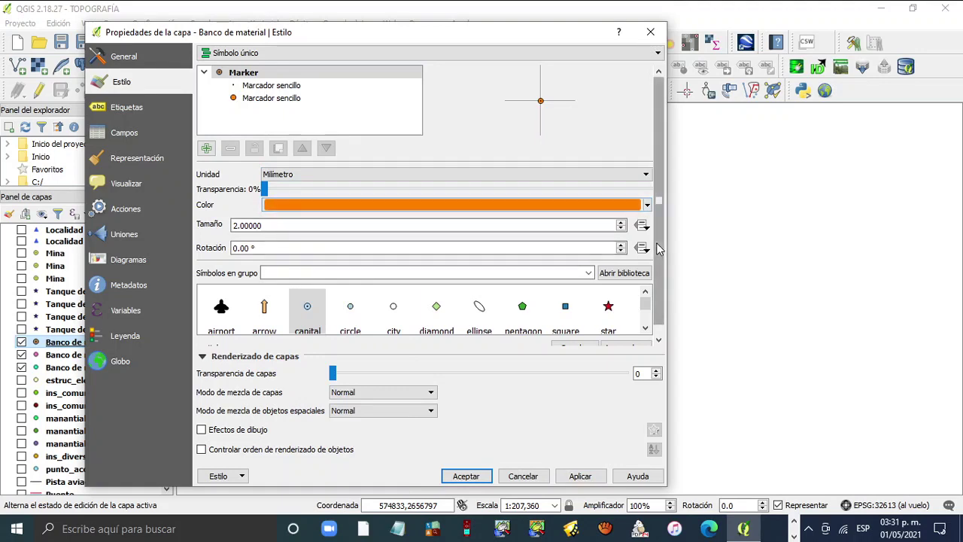
click(474, 480)
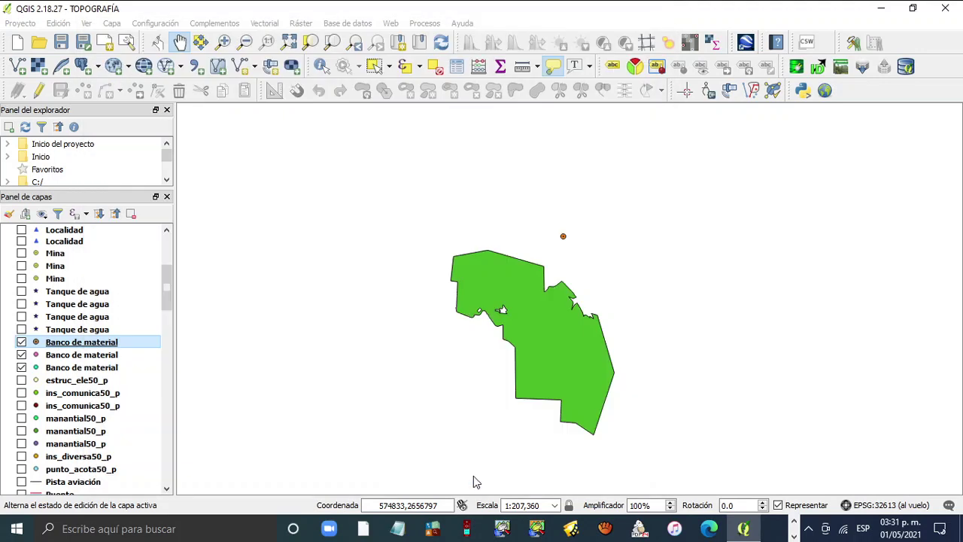
- Style the second Banco de material layer with the capital symbol at size 2 mm, pasting the copied orange color
click(92, 355)
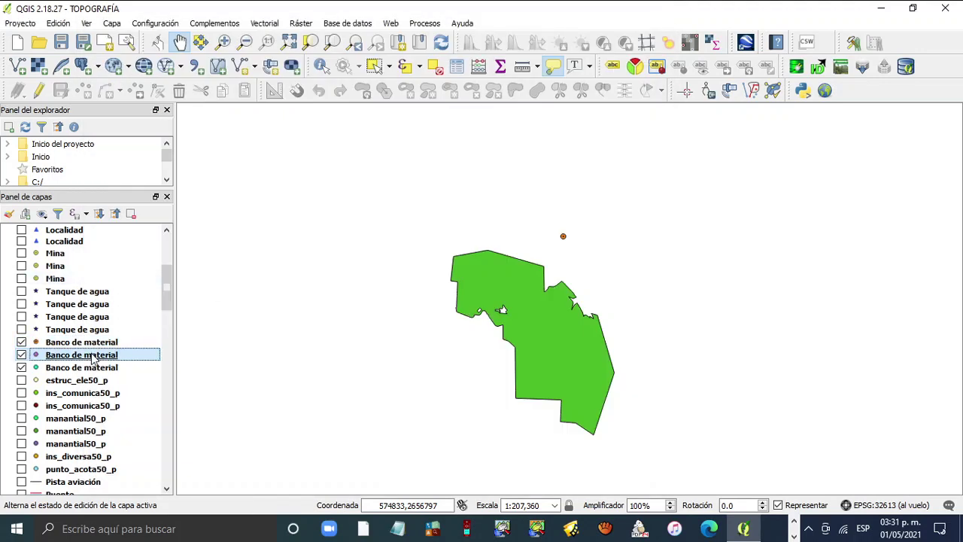
right_click(92, 356)
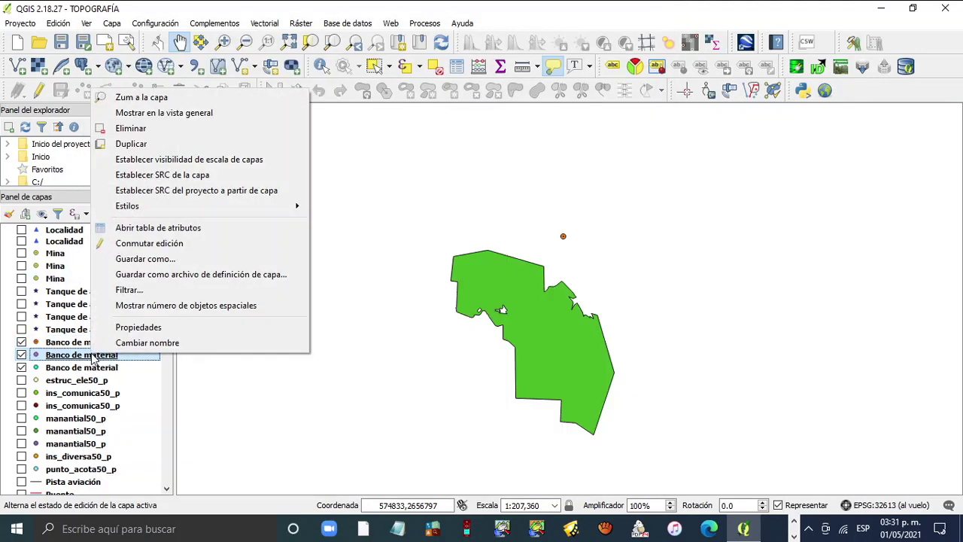
click(154, 331)
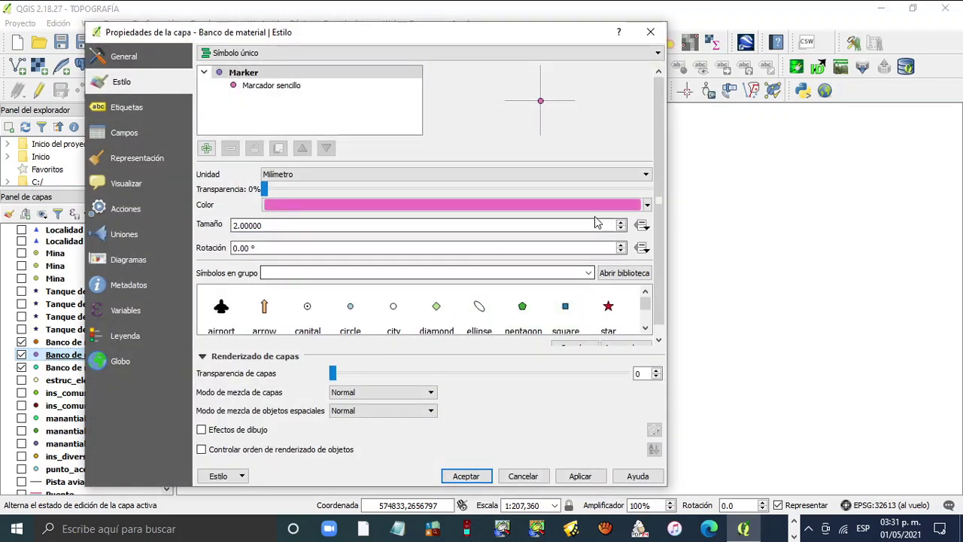
click(307, 309)
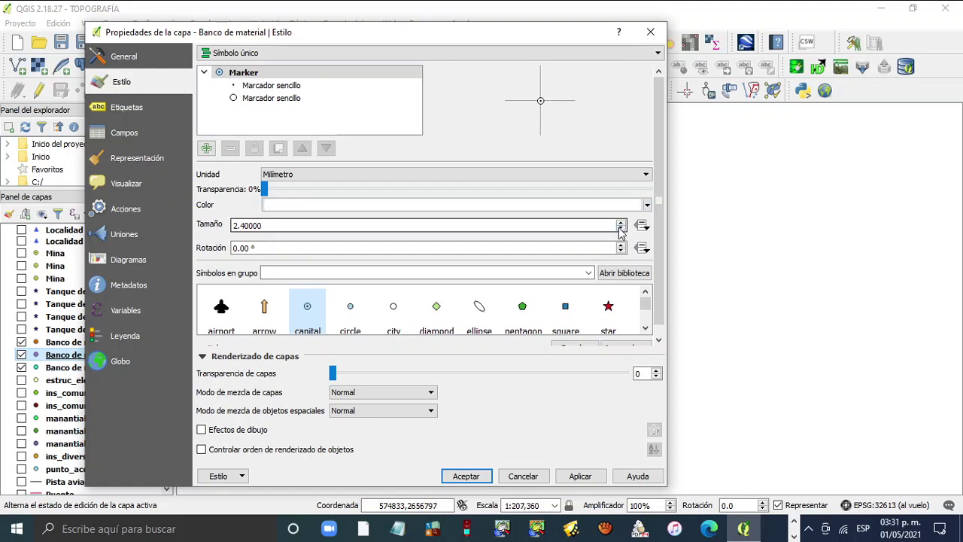
click(621, 229)
click(646, 205)
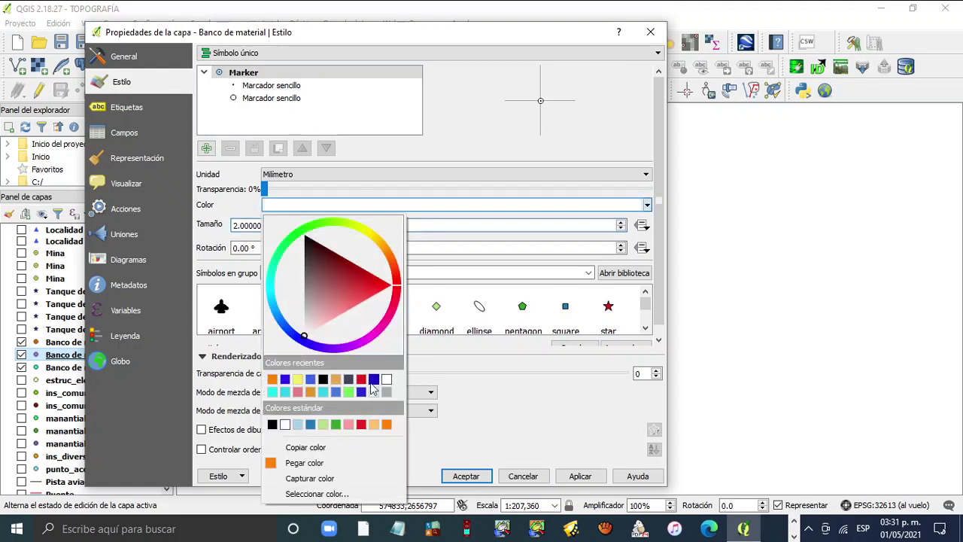
click(311, 461)
click(591, 481)
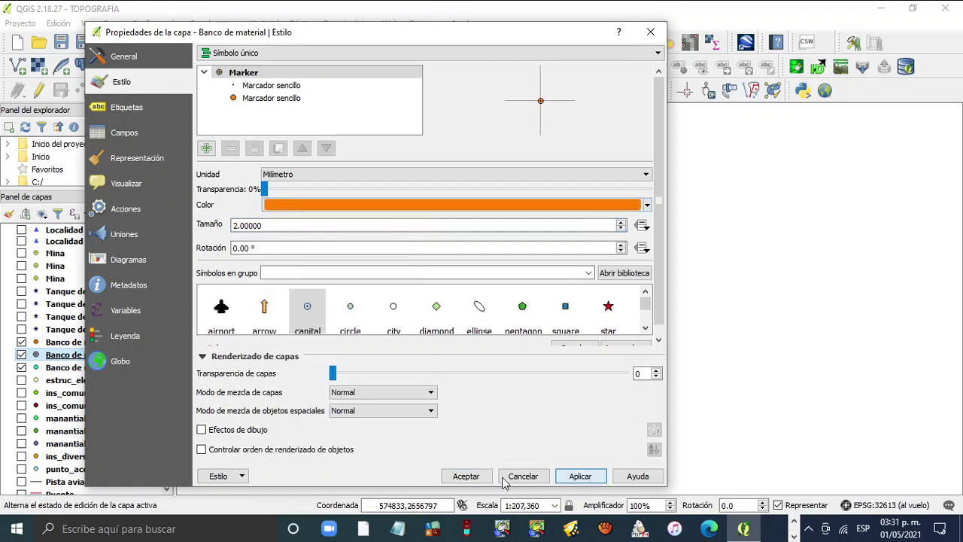
click(459, 476)
- Give the third Banco de material layer the capital symbol with size 2 mm
click(83, 368)
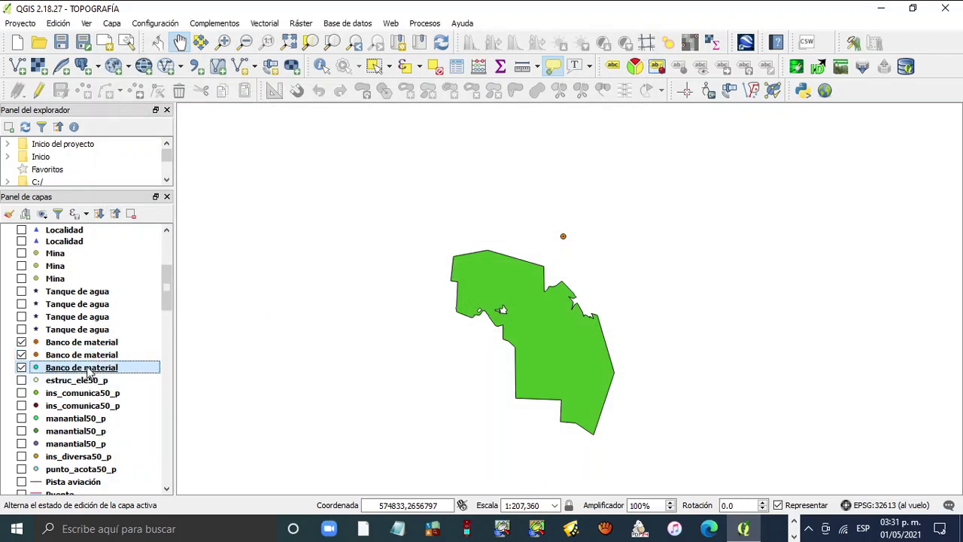
right_click(86, 368)
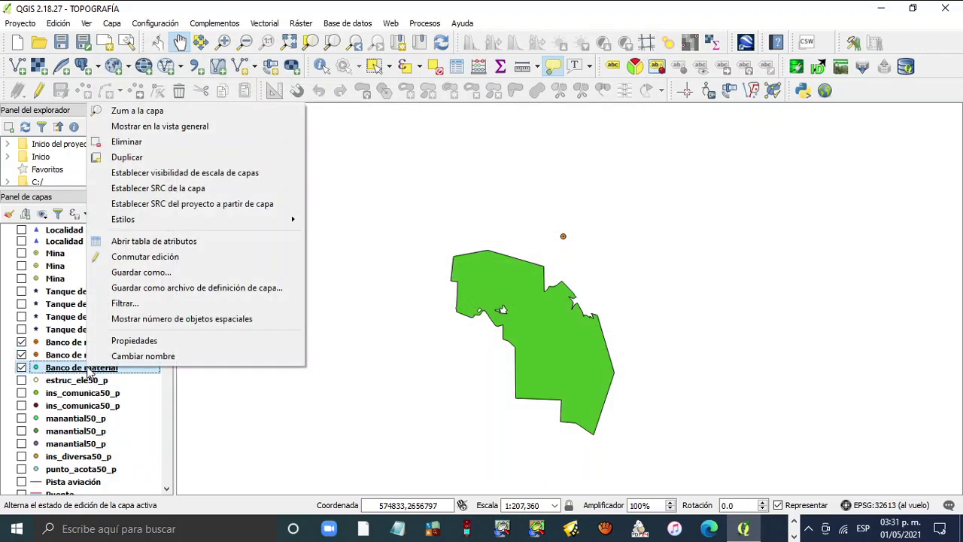
click(173, 342)
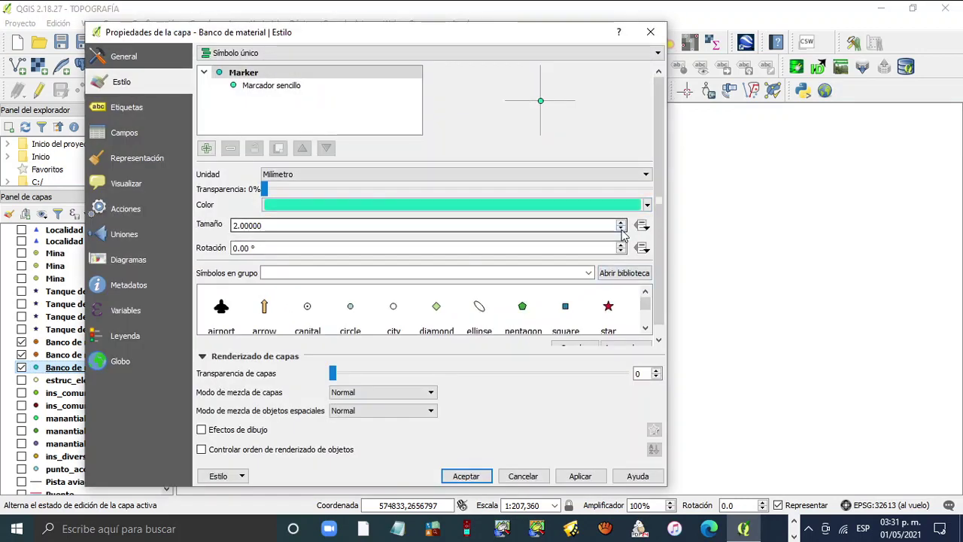
click(306, 308)
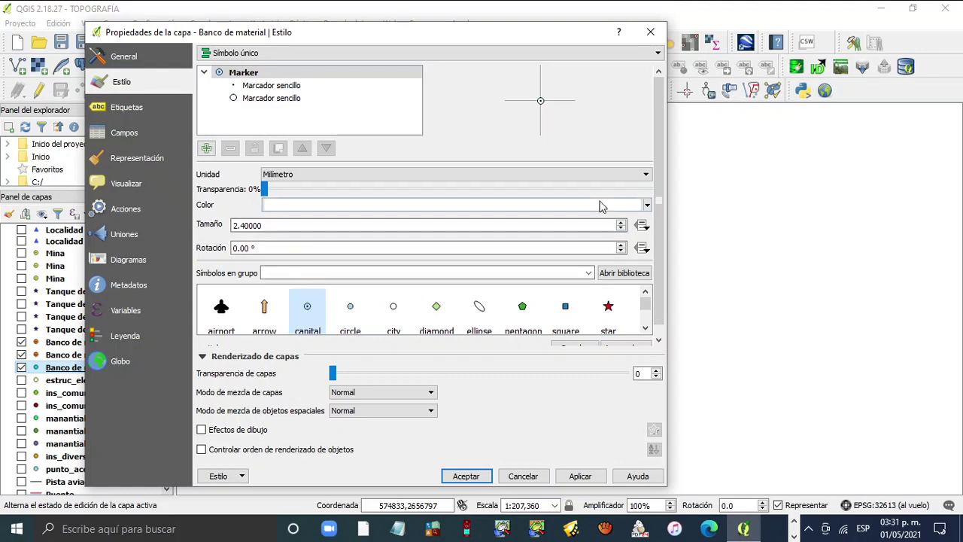
click(621, 222)
click(620, 222)
click(621, 230)
click(621, 229)
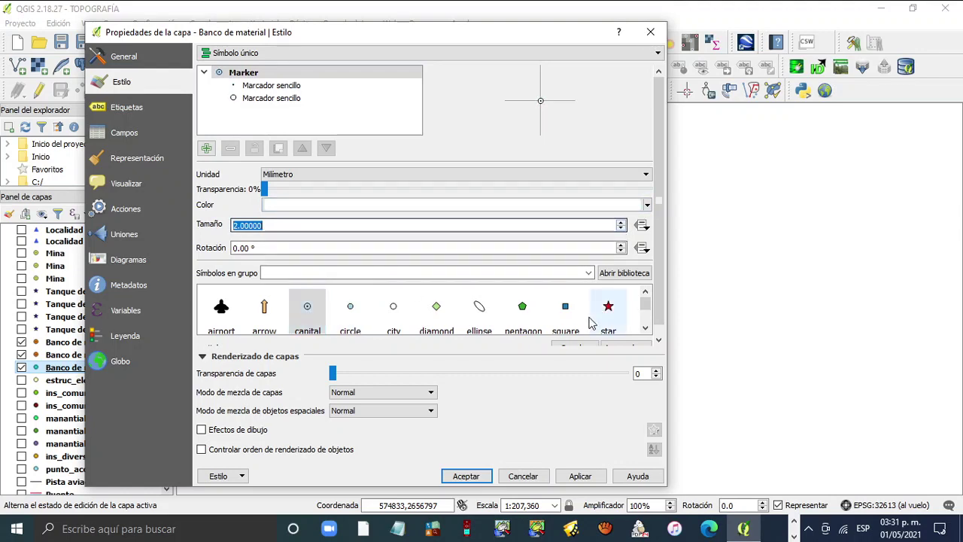
- Paste the copied orange color onto the third Banco de material layer's symbol and accept the style
click(643, 207)
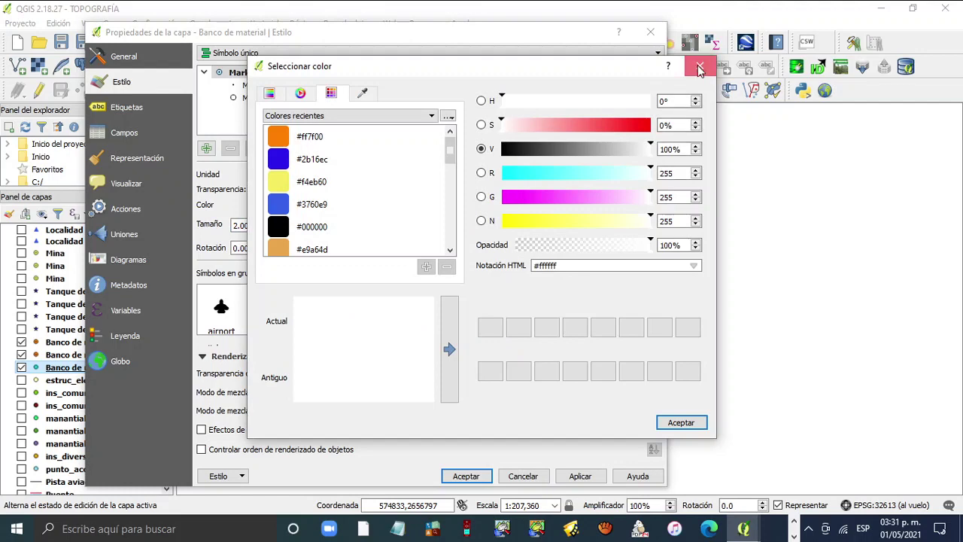
click(697, 68)
click(646, 205)
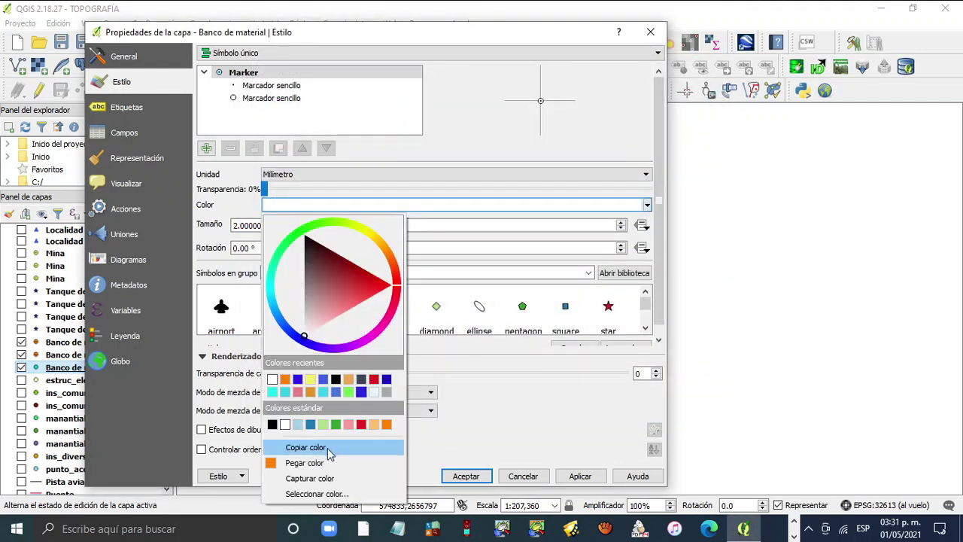
click(327, 466)
click(580, 476)
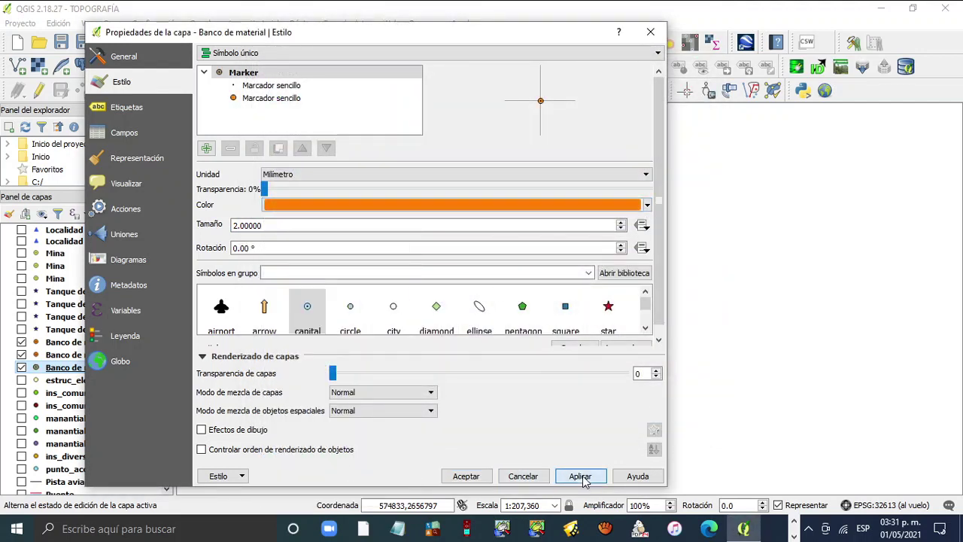
click(466, 476)
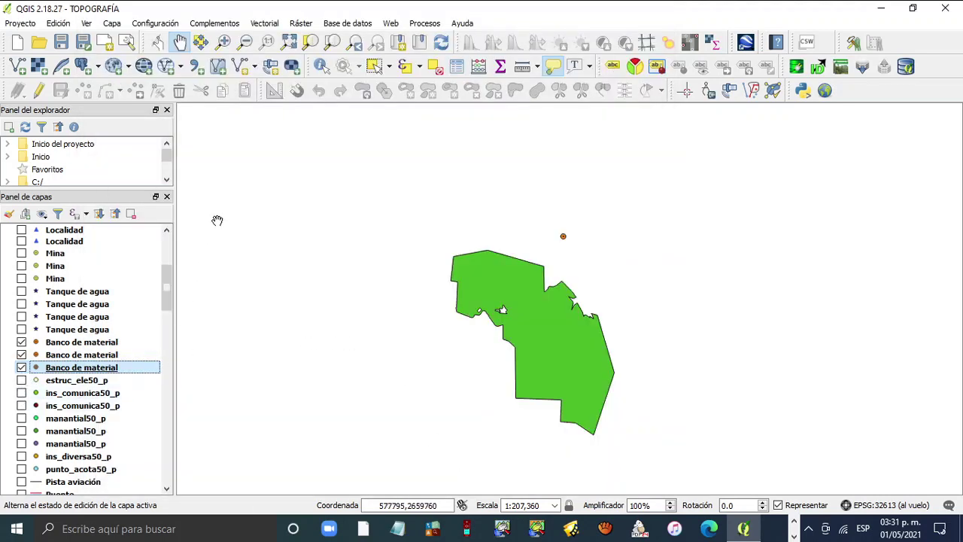
- Hide the green polygon layer and the three Banco de material layers, and show the estruc_ele50_p layer
mouse_move(166, 282)
mouse_down()
mouse_move(166, 252)
mouse_move(166, 291)
mouse_up()
click(22, 231)
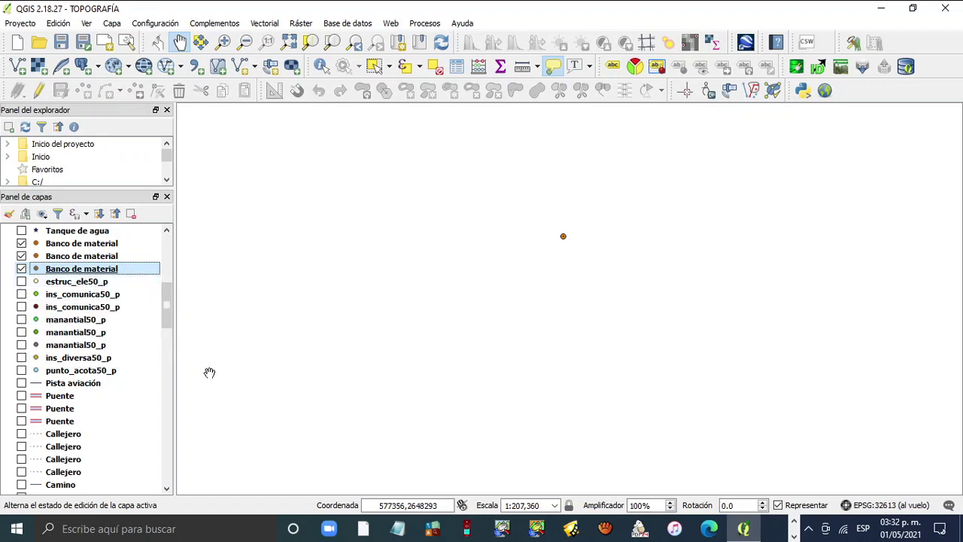
click(21, 281)
click(21, 256)
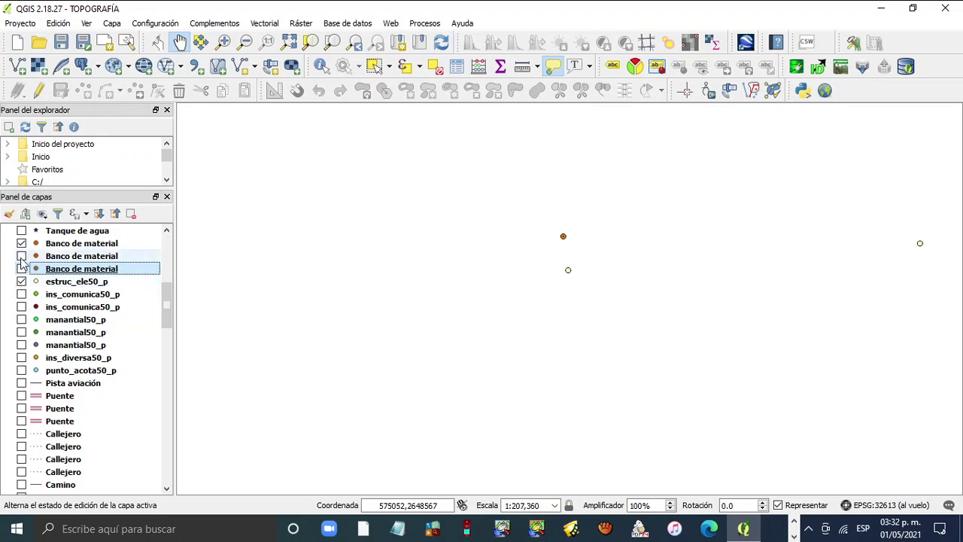
click(21, 243)
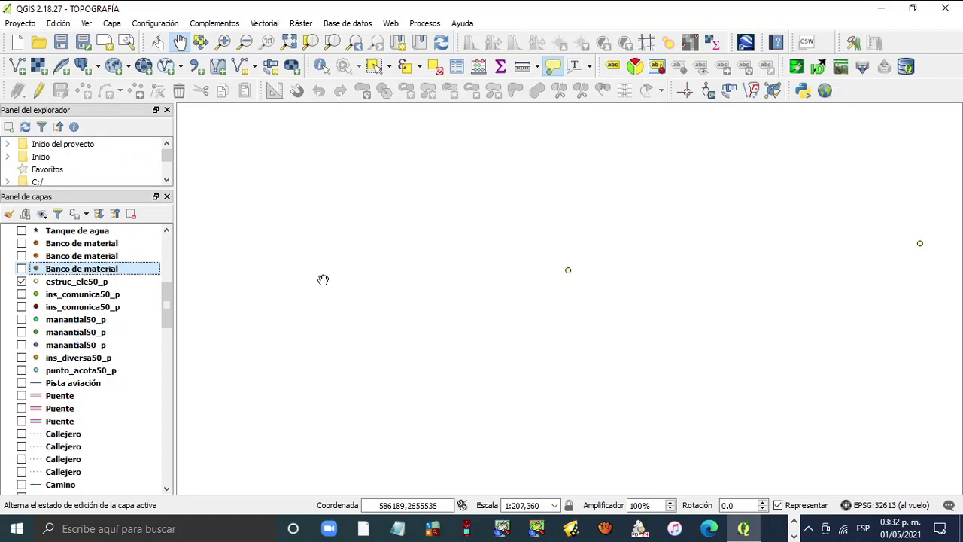
- Check the estruc_ele50_p layer's style properties and examine its attribute table for the type of feature it contains
right_click(66, 284)
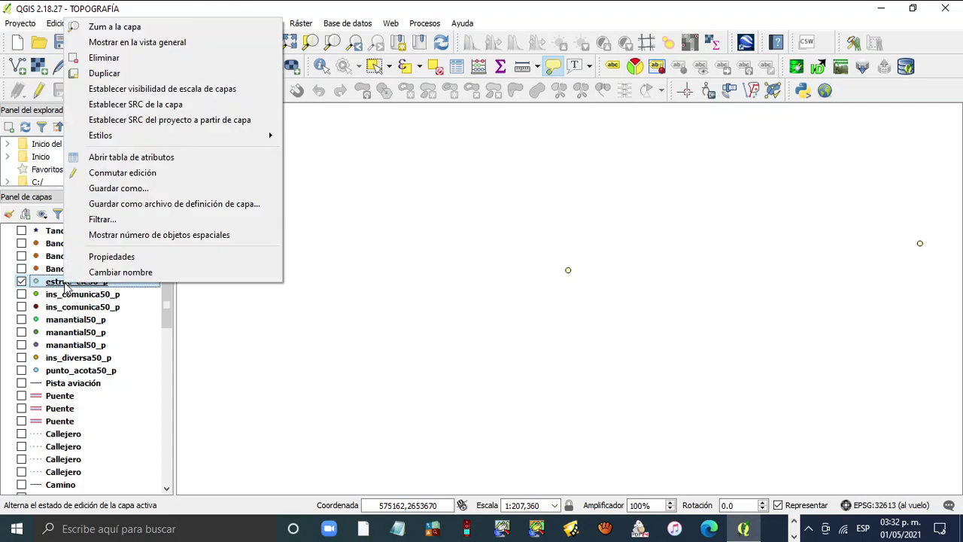
click(143, 260)
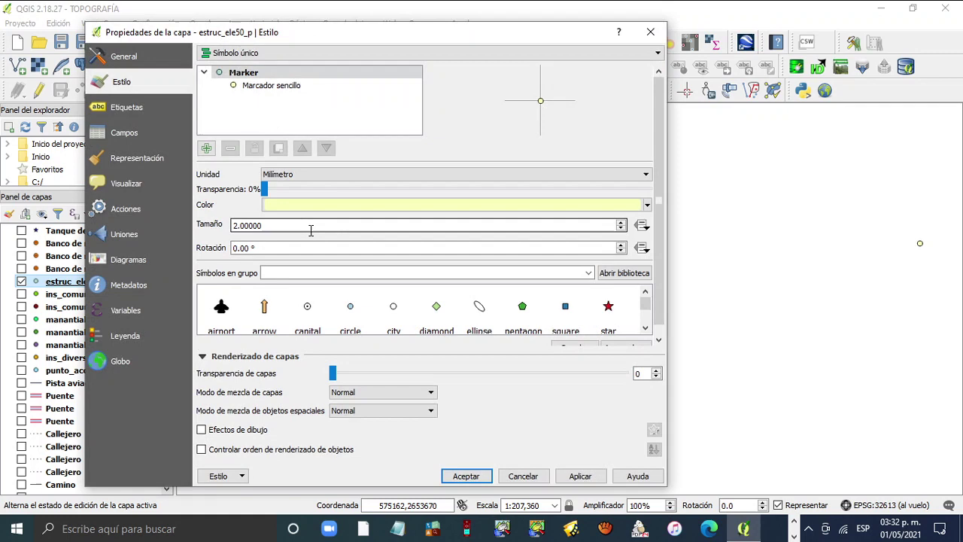
click(649, 32)
right_click(98, 283)
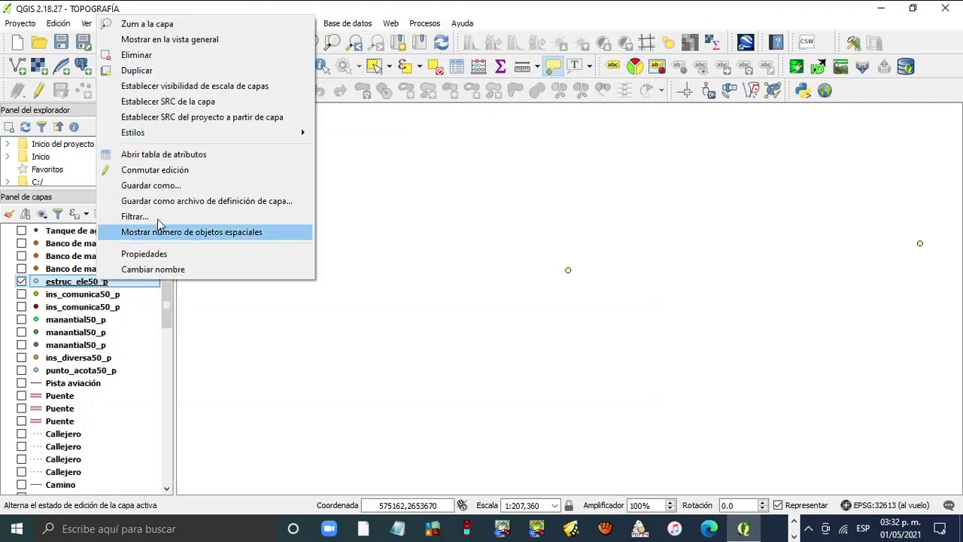
click(163, 154)
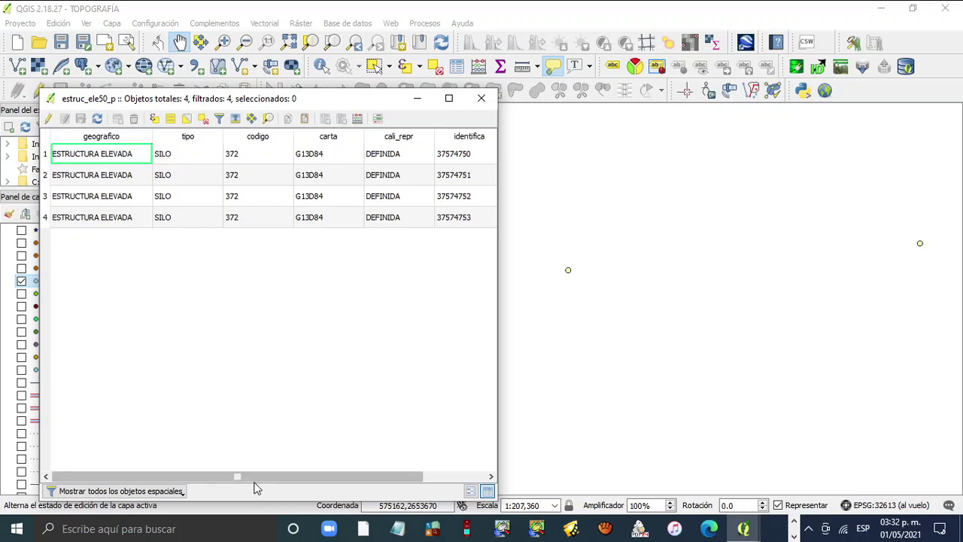
drag(256, 477, 235, 480)
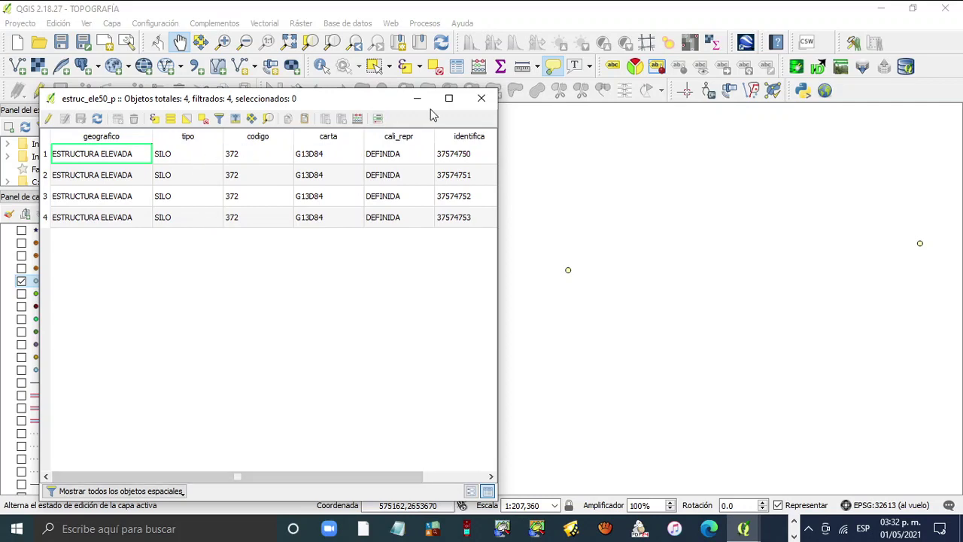
click(481, 99)
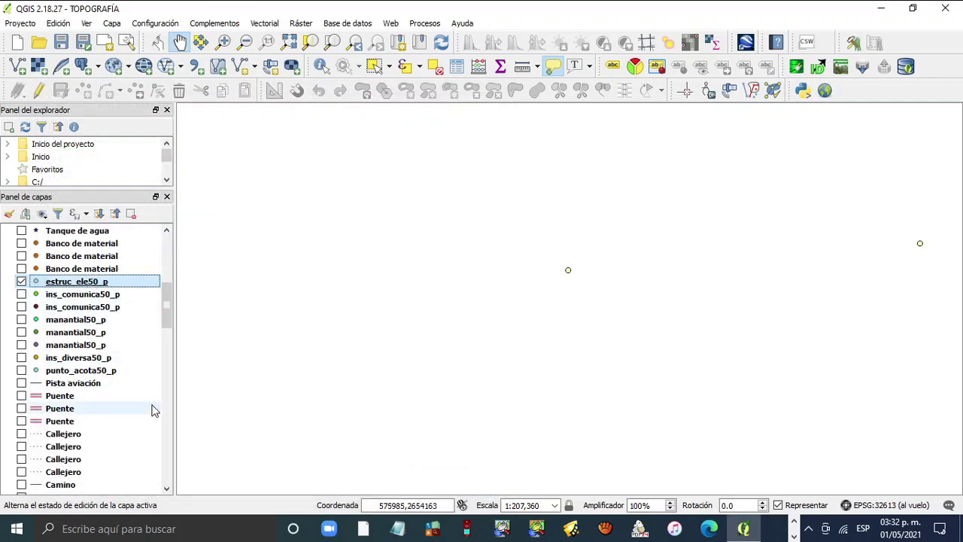
- Rename the estruc_ele50_p layer as "Depósitos de grano"
key(F2)
key(End)
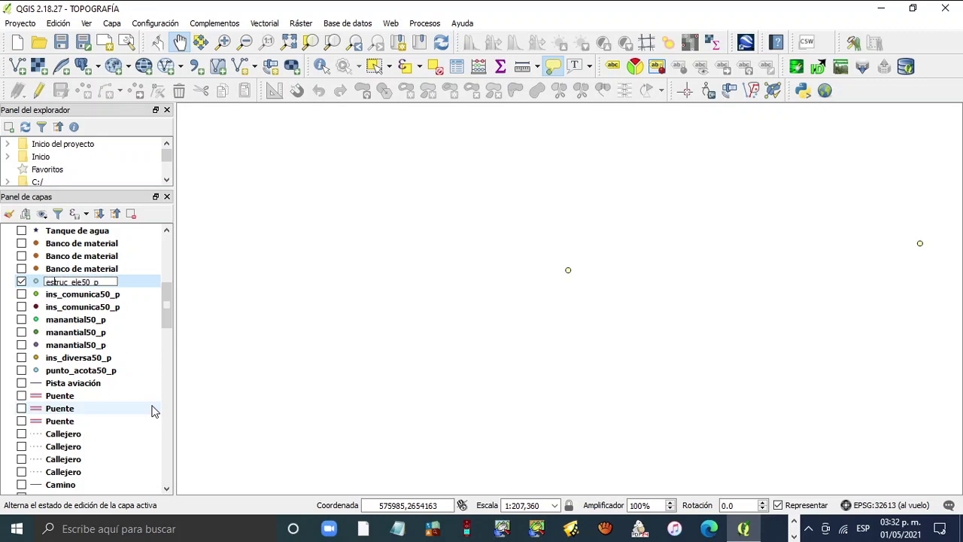
text(D)
text(epósitos de d)
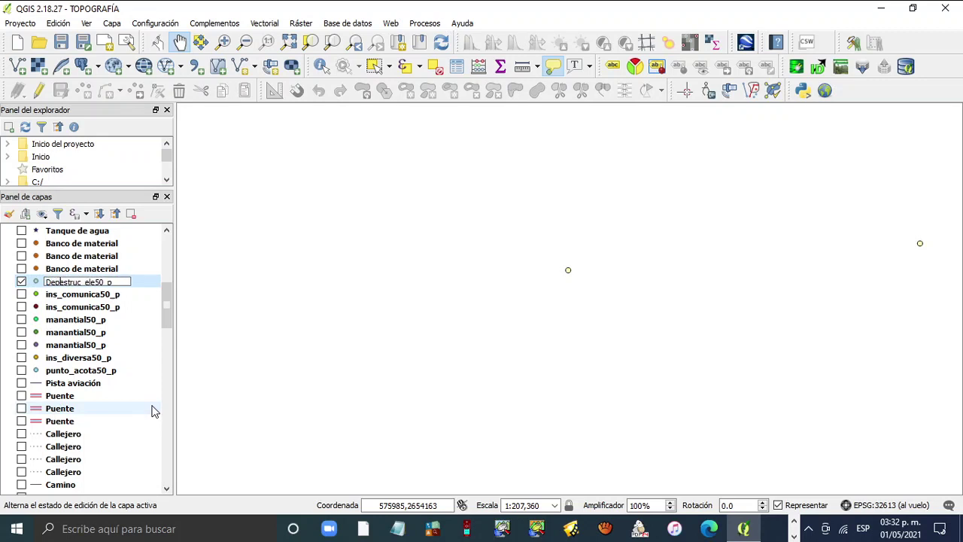
key(BackSpace)
text(grano)
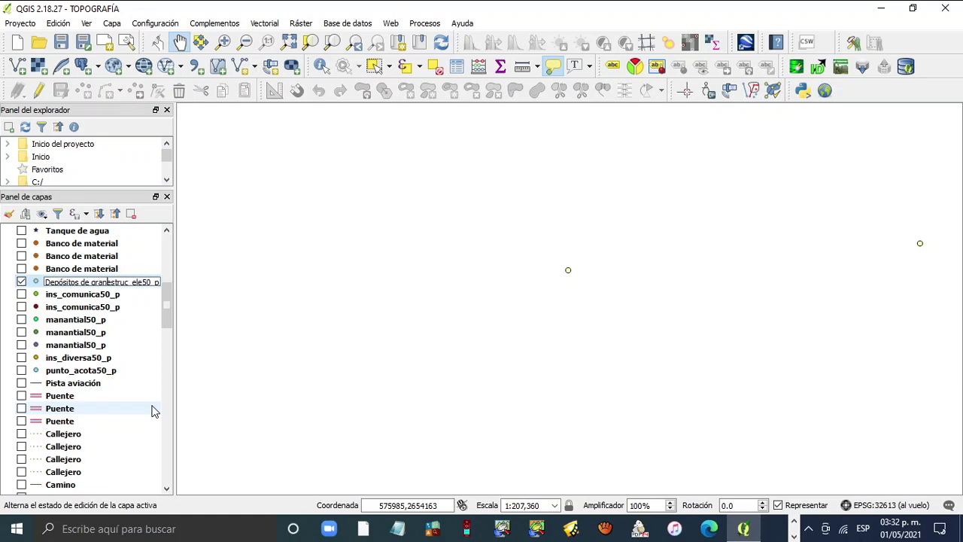
key(Delete)
key(Delete)
key(Delete)
key(Delete)
key(Delete)
key(Delete)
key(Delete)
key(Delete)
key(Delete)
key(Delete)
key(Delete)
key(Delete)
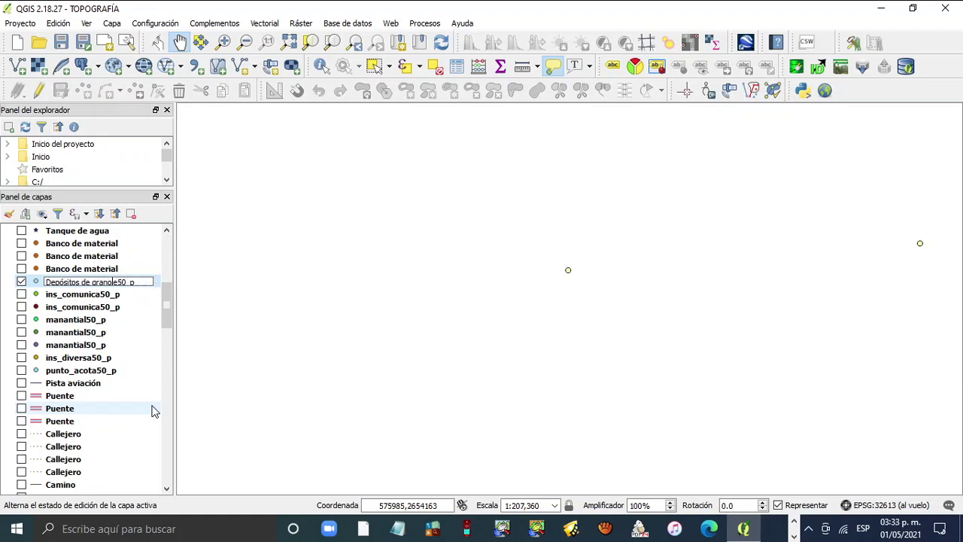
key(Return)
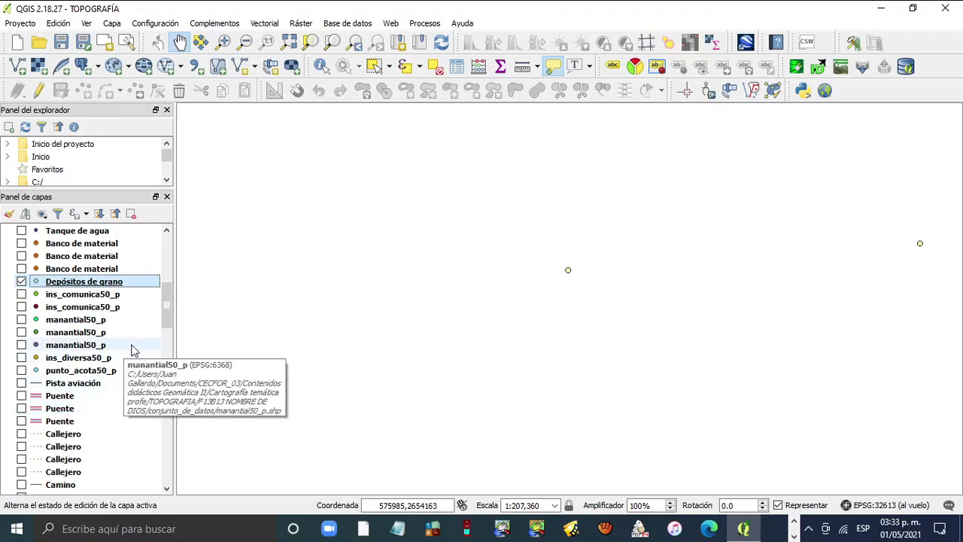
- Show the four Área agrícola layers and fit the map to the full extent around the grain deposit points
click(289, 43)
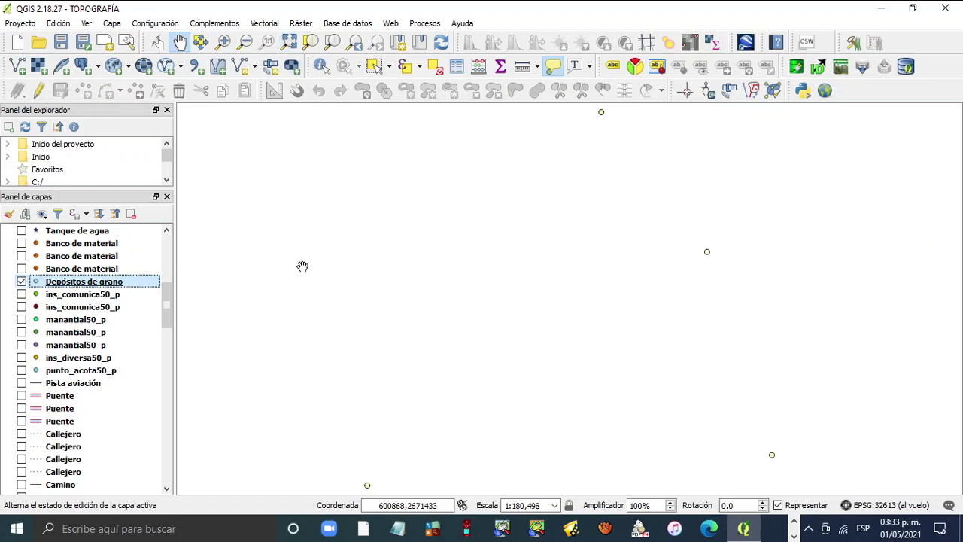
right_click(100, 288)
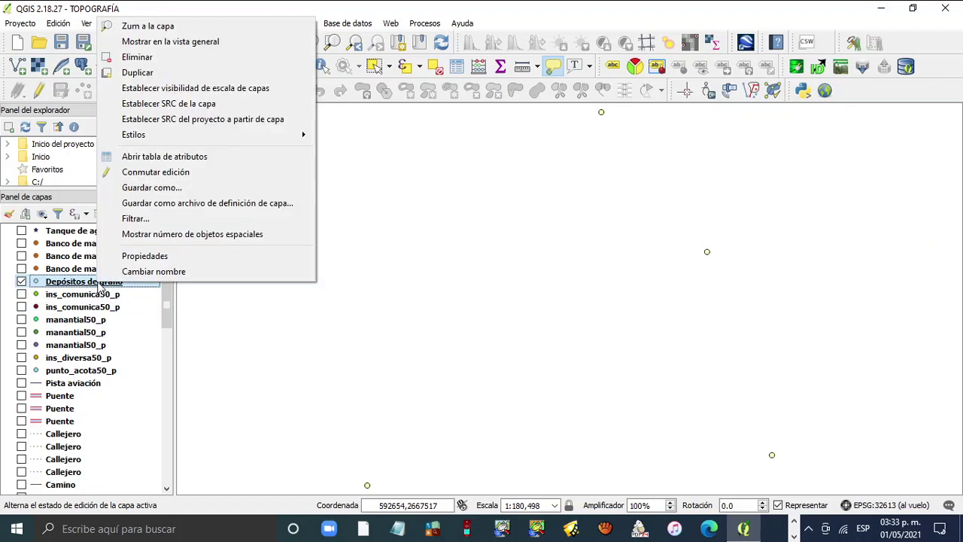
click(140, 368)
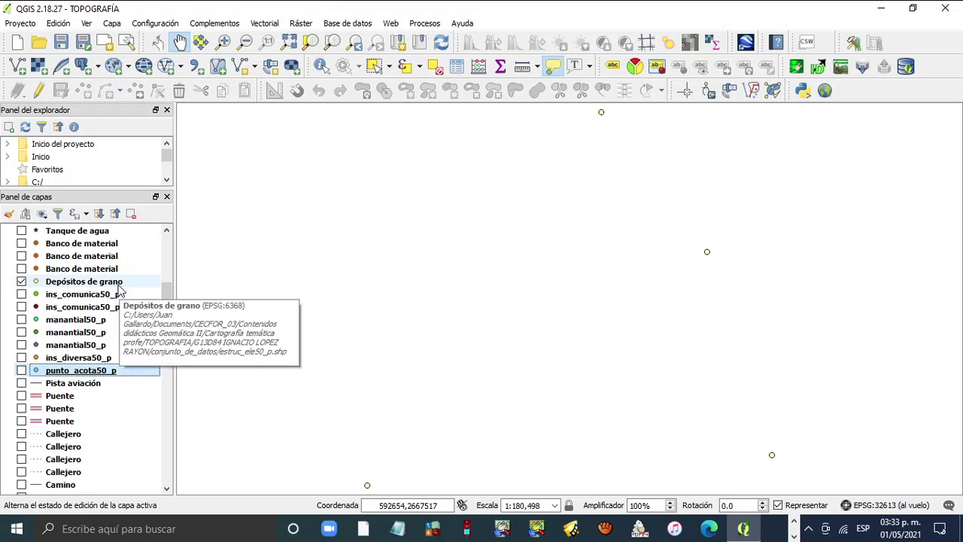
drag(165, 298, 168, 436)
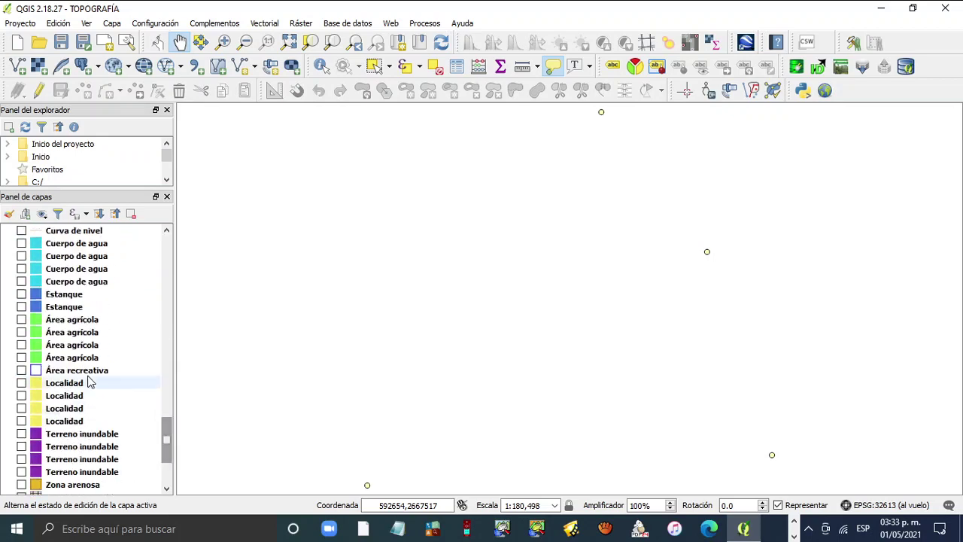
click(21, 358)
click(21, 344)
click(21, 331)
click(21, 319)
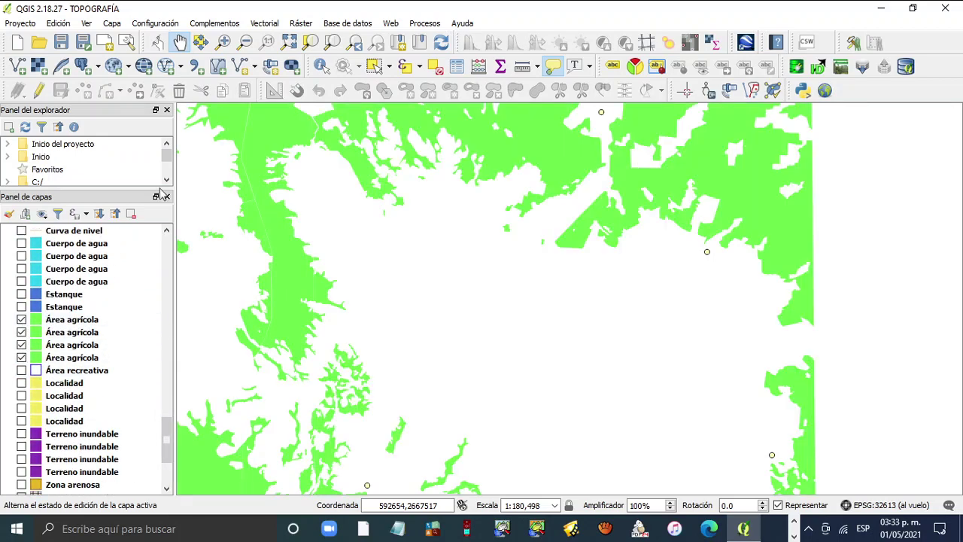
click(289, 42)
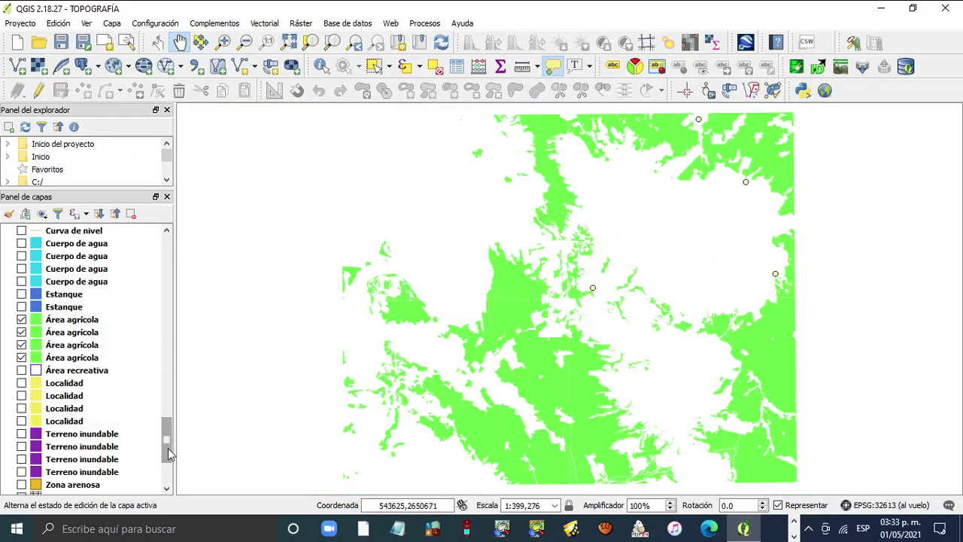
- Check where the Capa poligono area lies relative to the grain deposits and farmland, and hide it again
drag(168, 453, 171, 319)
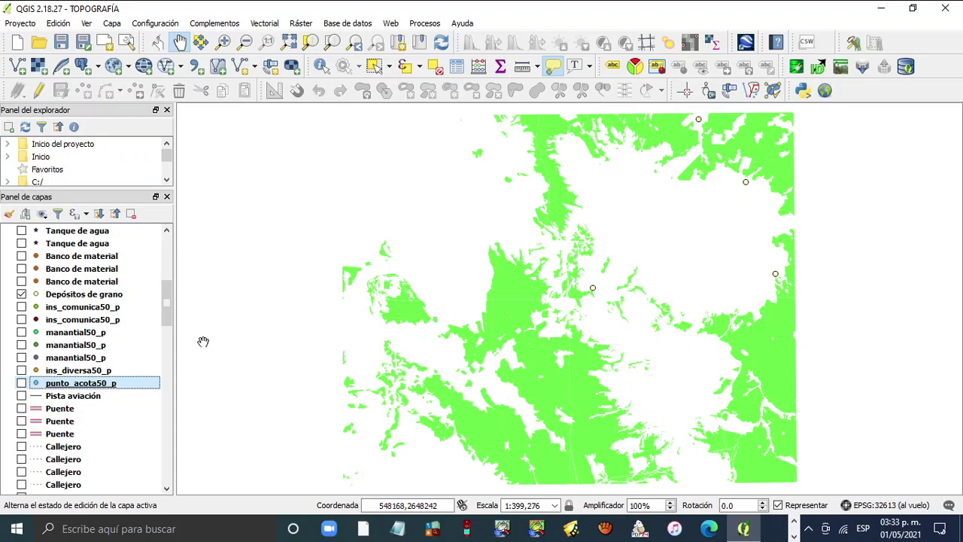
scroll(155, 334, up, 7)
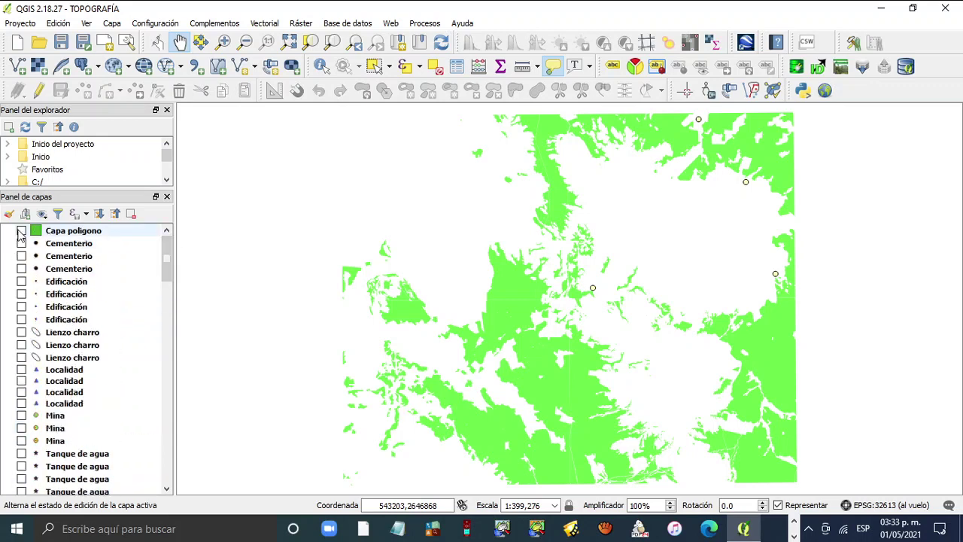
click(21, 231)
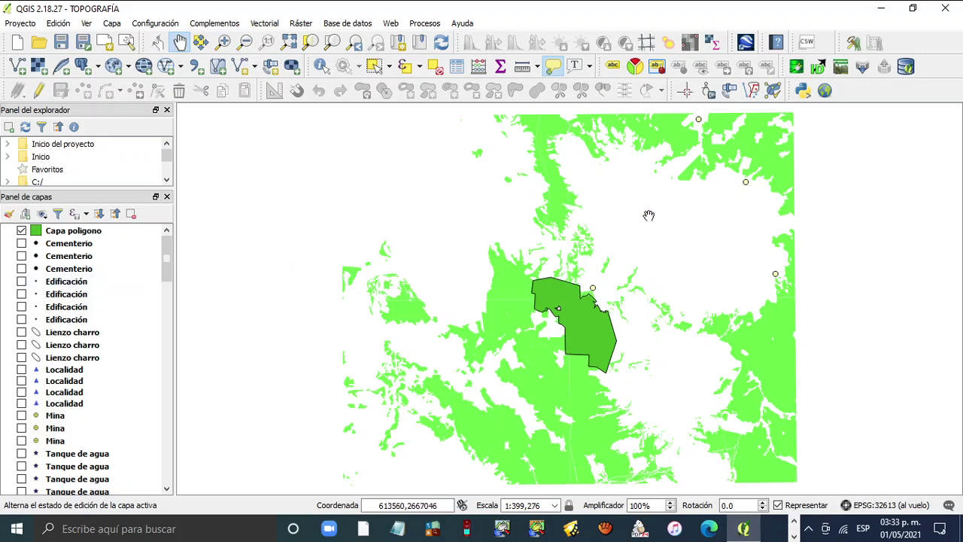
click(21, 230)
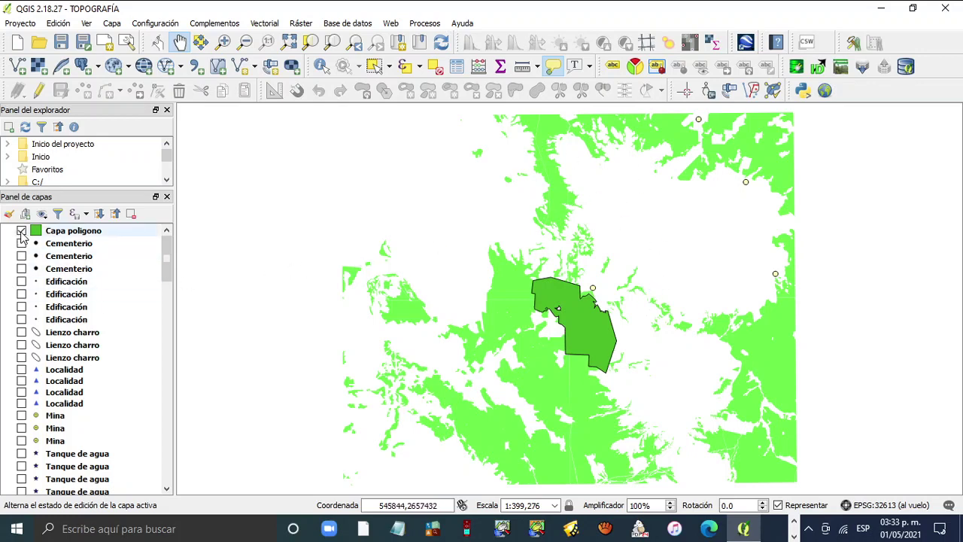
- Give the Depósitos de grano layer the triangle symbol with size 2 mm
drag(166, 256, 171, 300)
click(85, 309)
key(space)
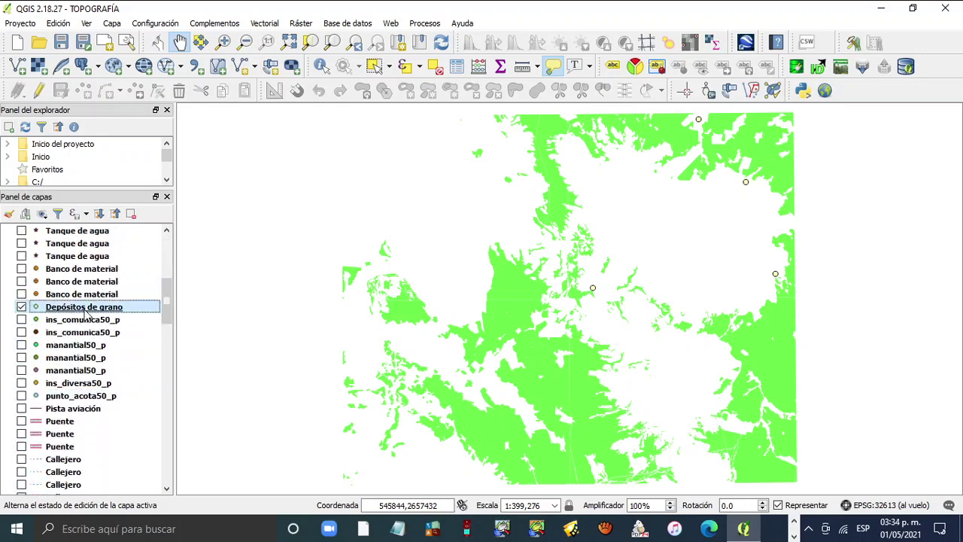
right_click(85, 313)
click(194, 287)
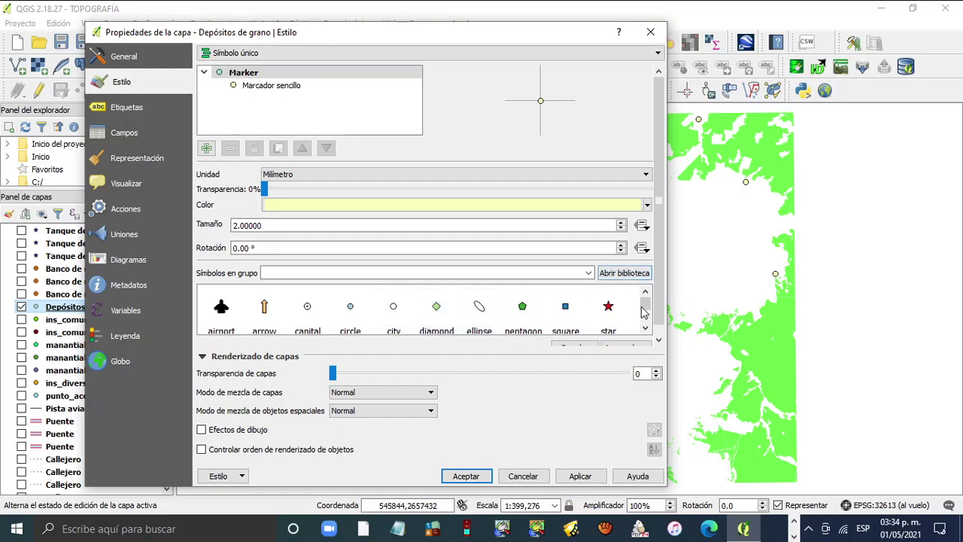
click(644, 328)
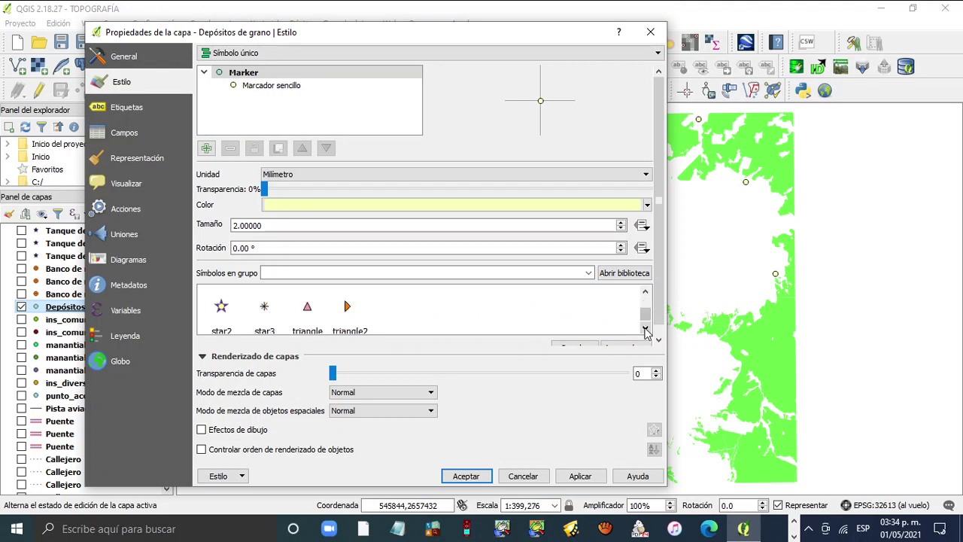
click(307, 310)
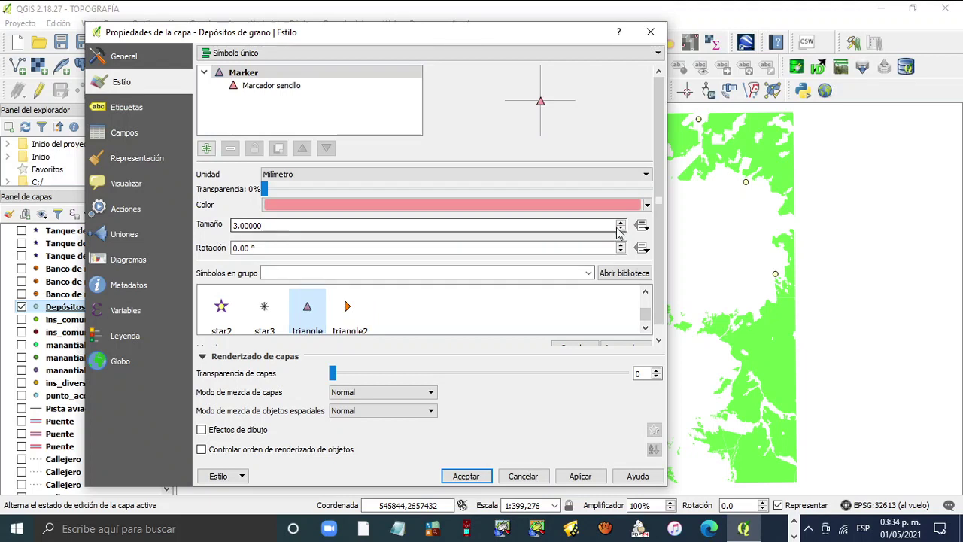
click(621, 232)
click(621, 231)
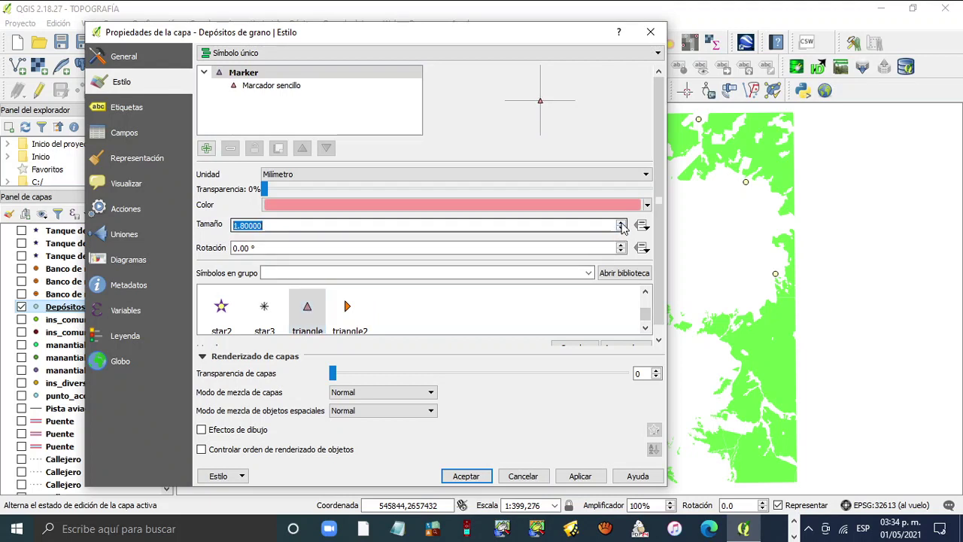
click(621, 222)
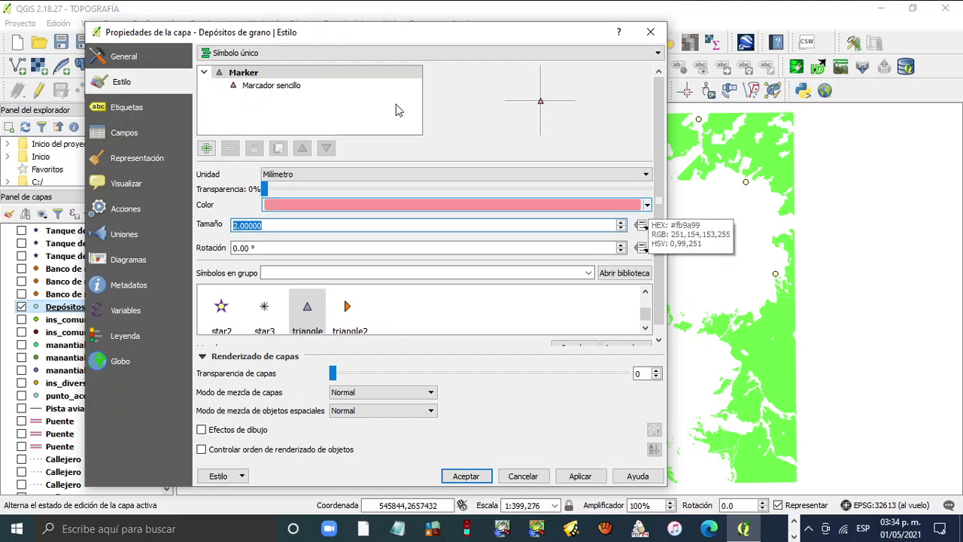
- Change the triangle marker's fill to an orange-brown shade and copy that color
click(289, 87)
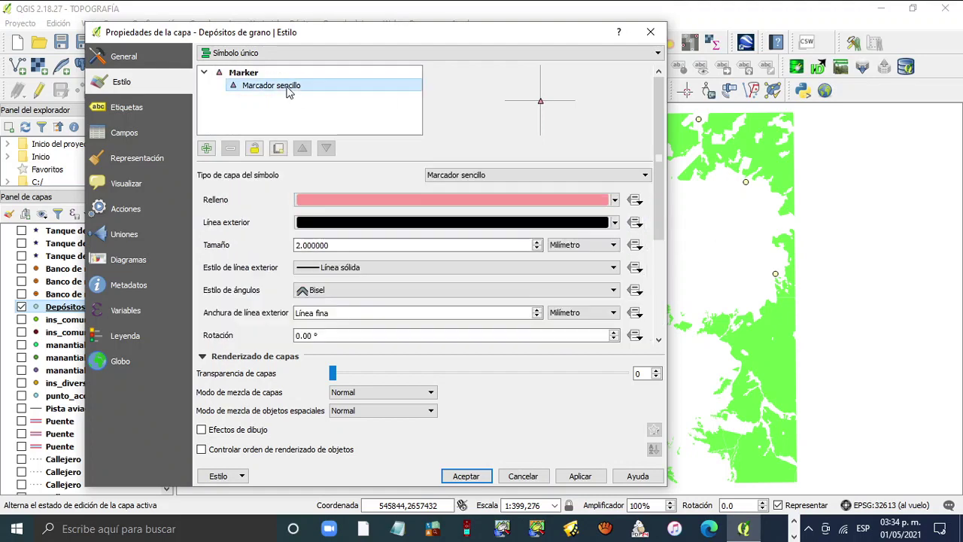
click(615, 200)
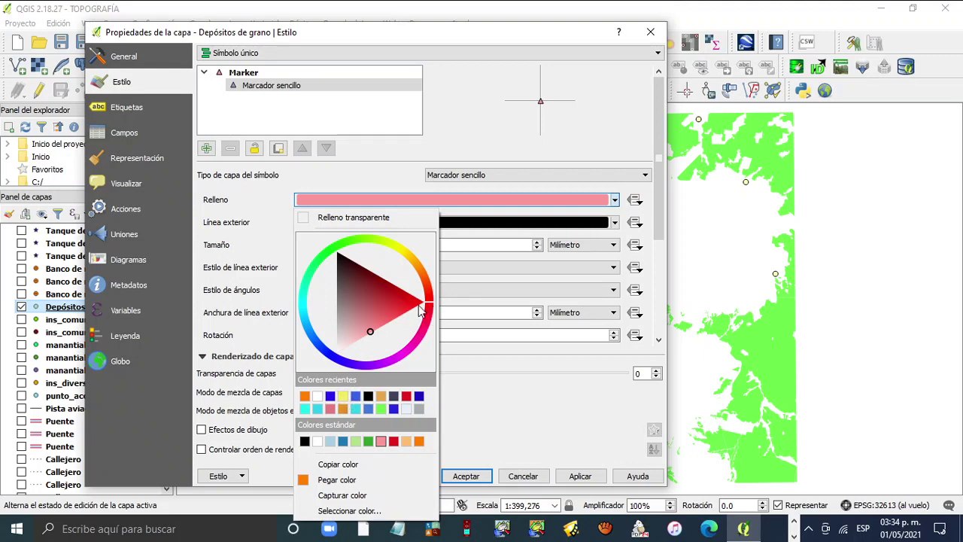
click(430, 323)
drag(430, 325, 412, 278)
drag(388, 324, 383, 293)
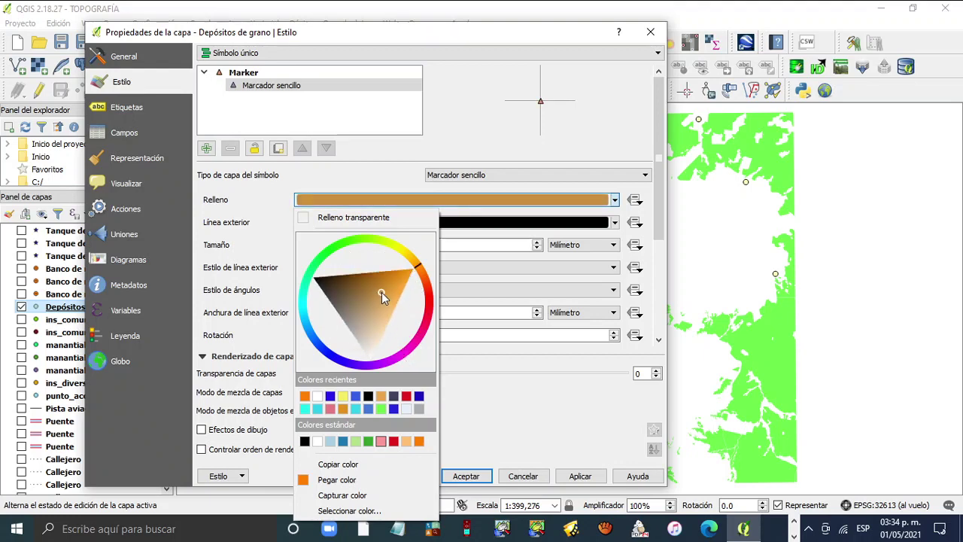
click(348, 464)
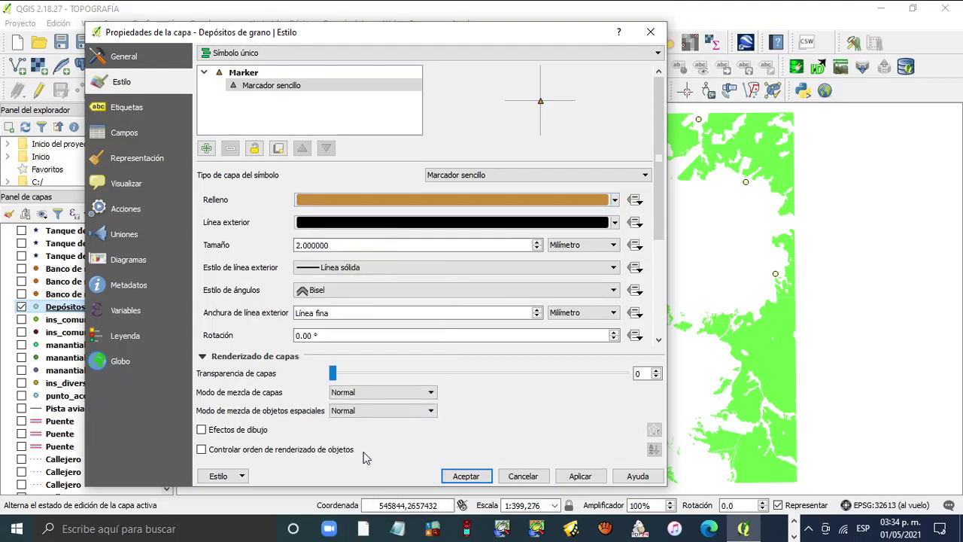
- Paste the copied orange-brown color onto the triangle's outline and accept the Depósitos de grano style
click(614, 223)
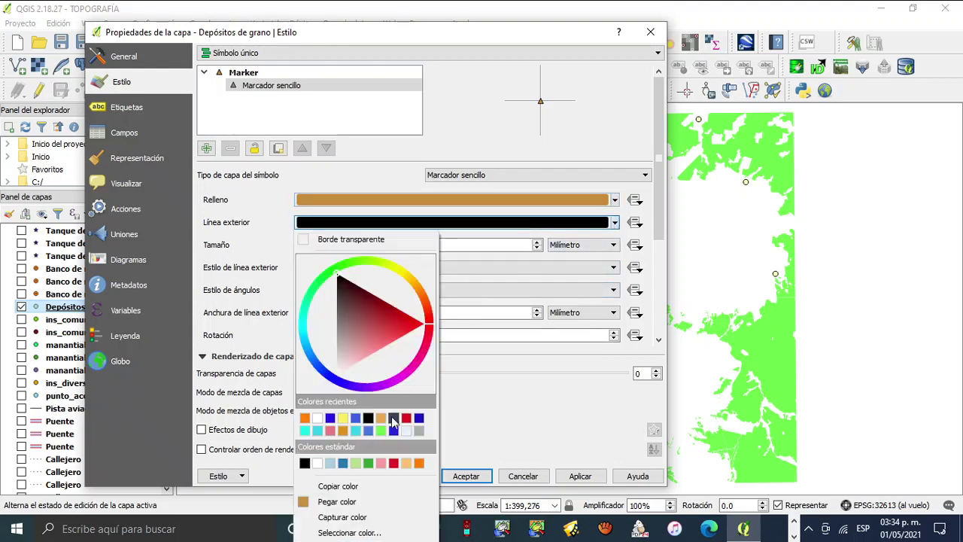
click(348, 501)
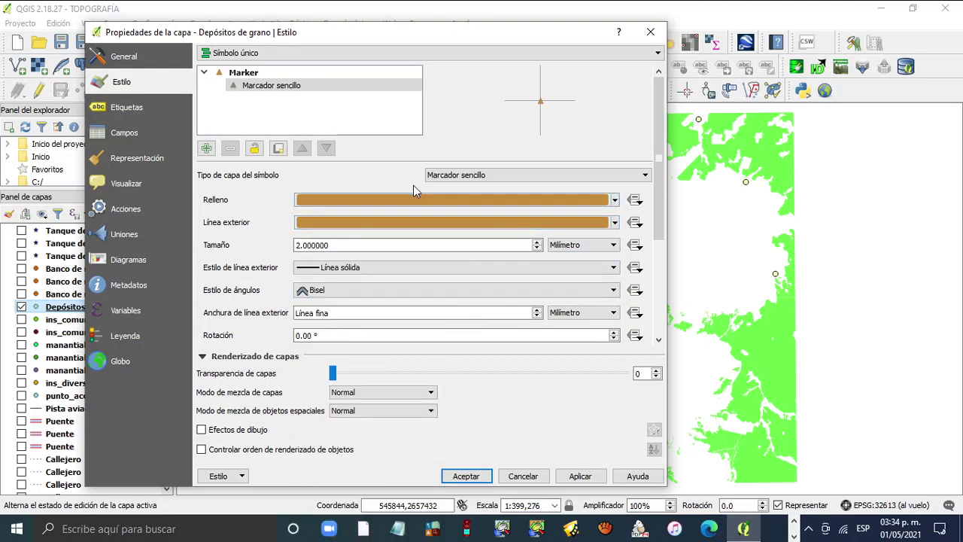
click(580, 476)
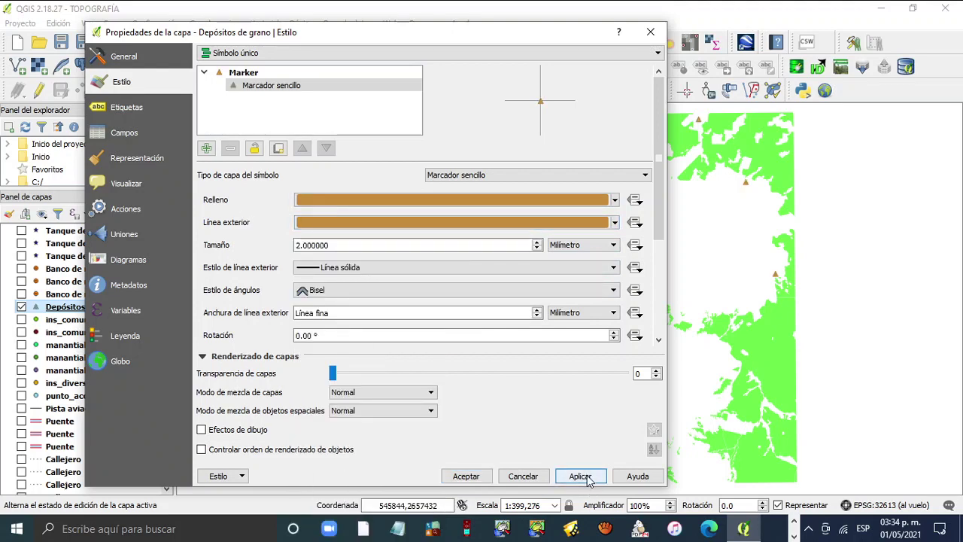
click(465, 476)
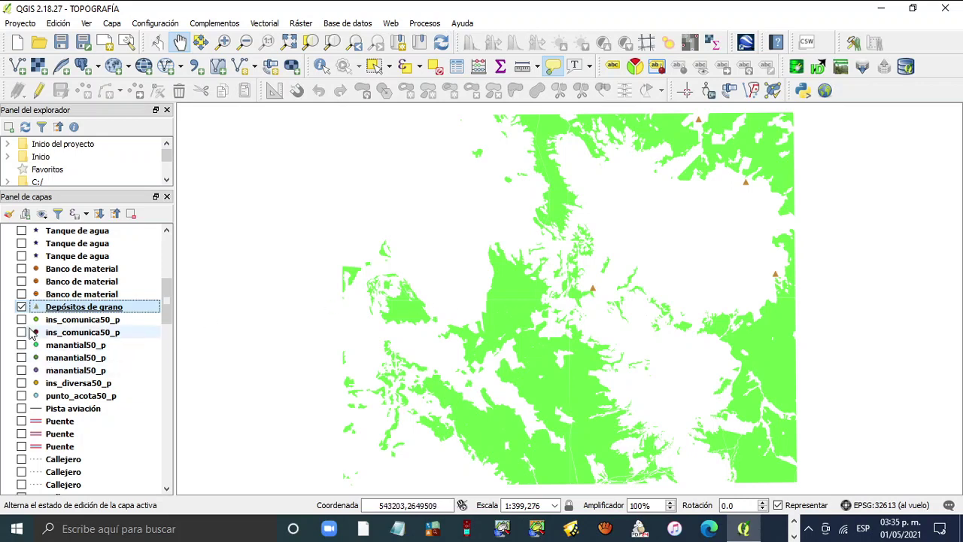
- Hide the Depósitos de grano layer and show both ins_comunica50_p layers
click(21, 307)
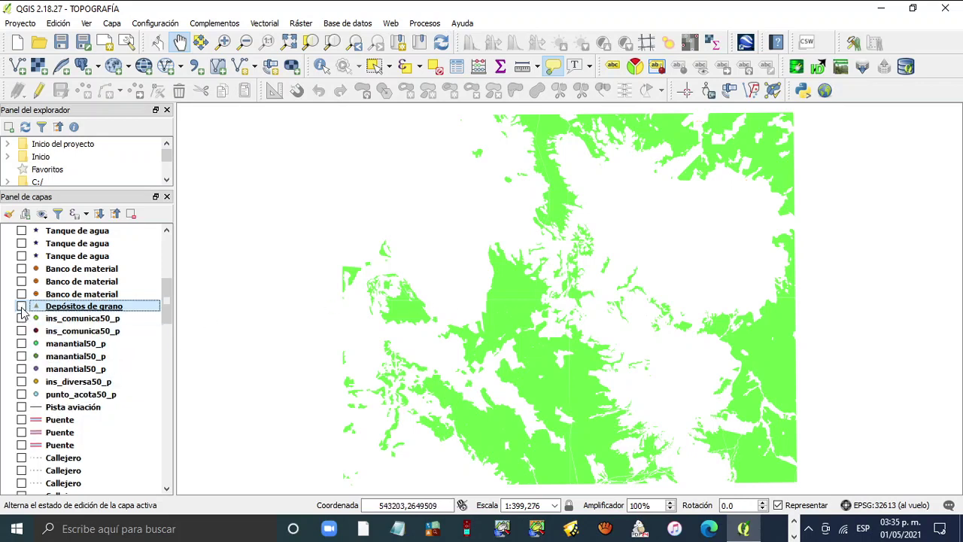
click(22, 318)
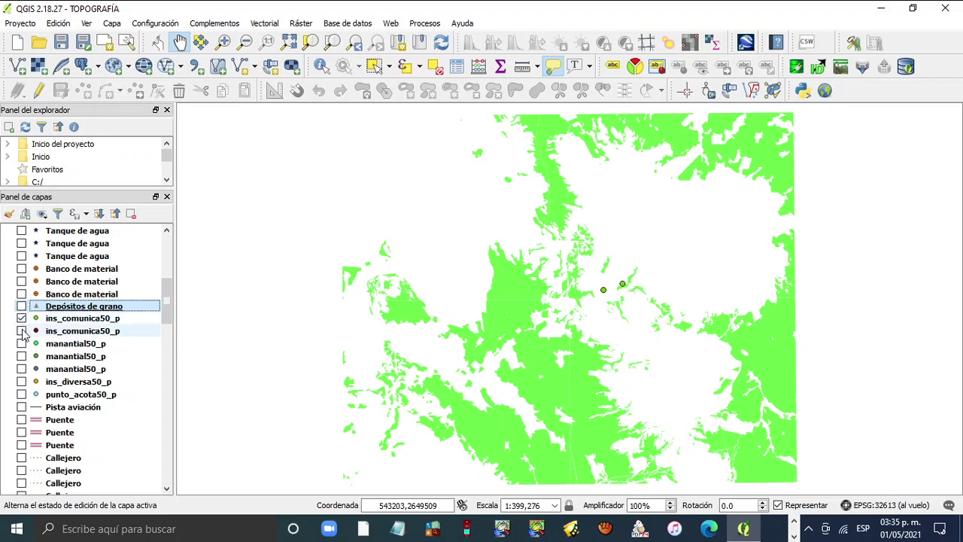
click(22, 331)
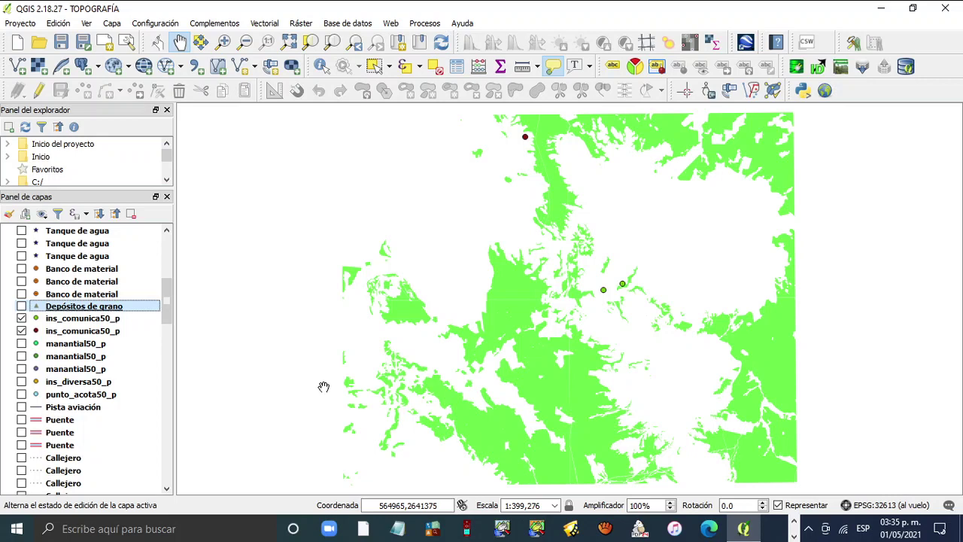
- Examine the attribute tables of both ins_comunica50_p layers to find out what feature type their points represent
right_click(82, 324)
click(192, 192)
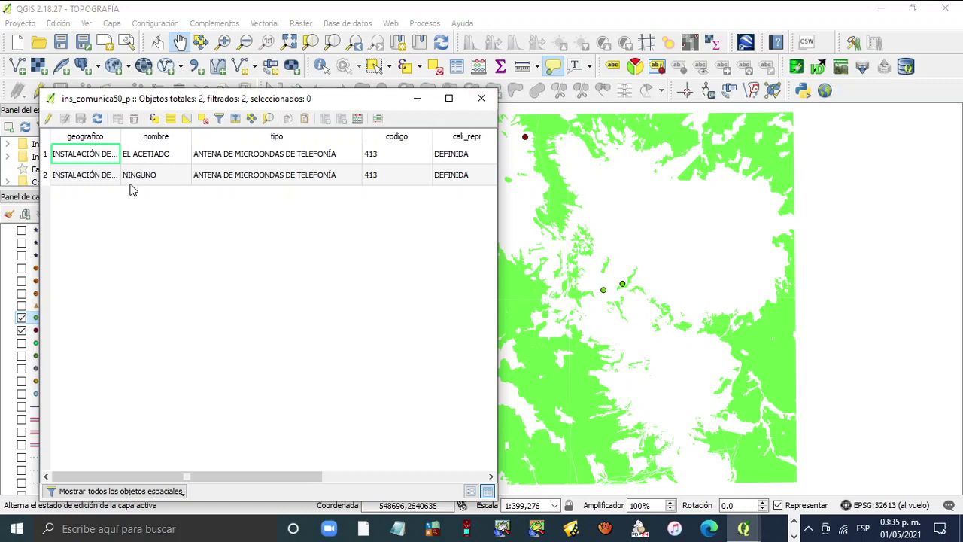
click(482, 98)
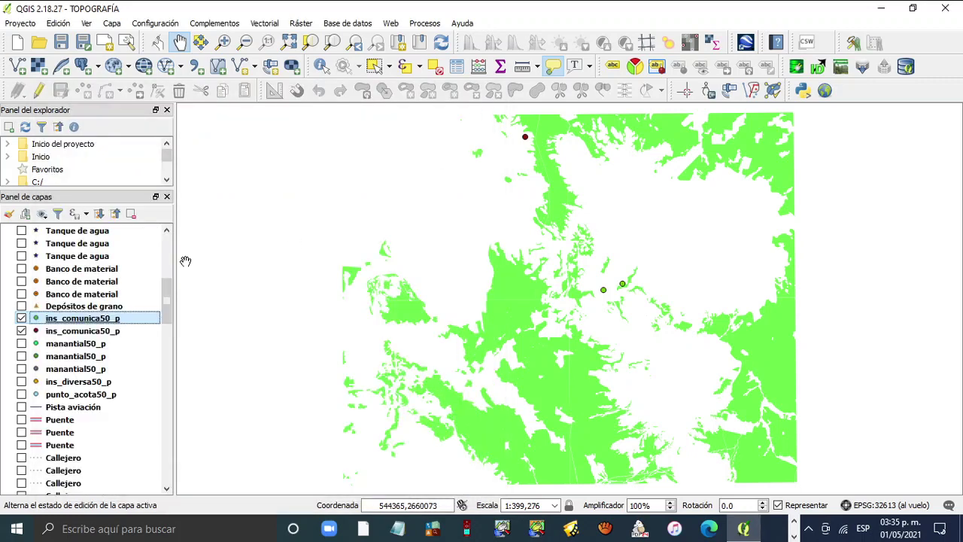
right_click(79, 334)
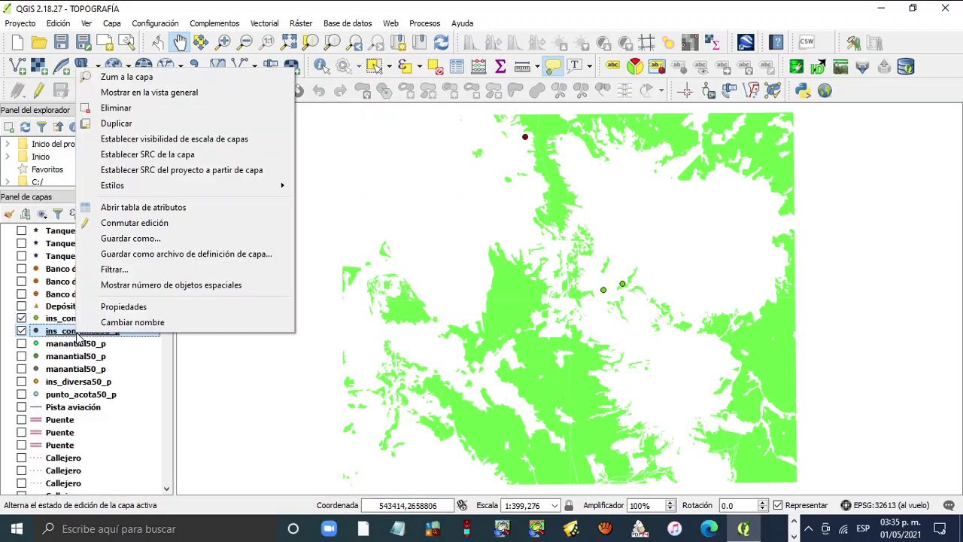
click(143, 206)
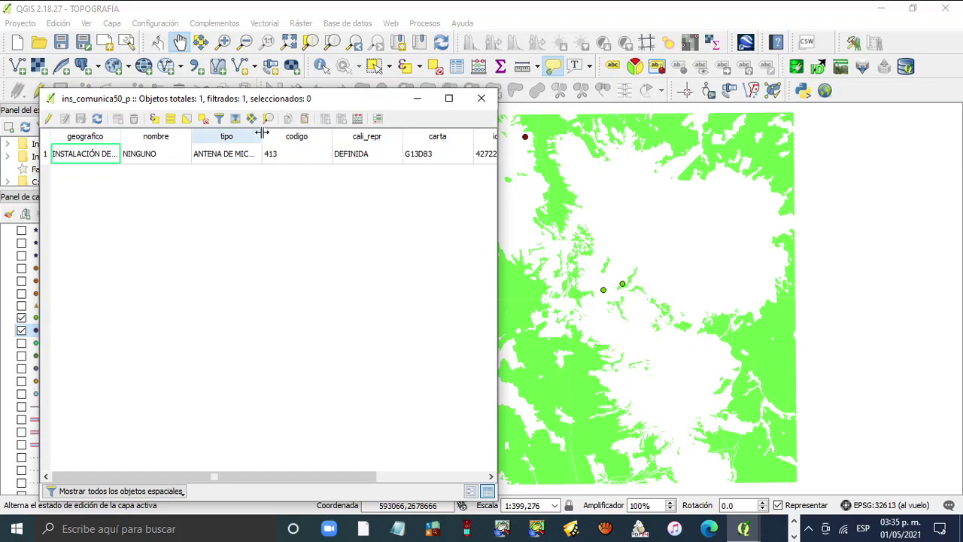
drag(262, 134, 347, 135)
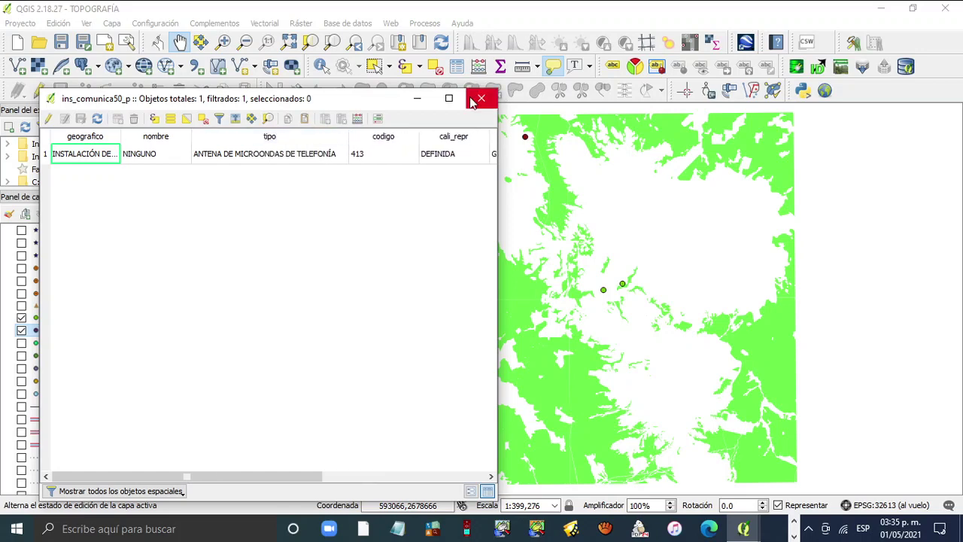
click(482, 98)
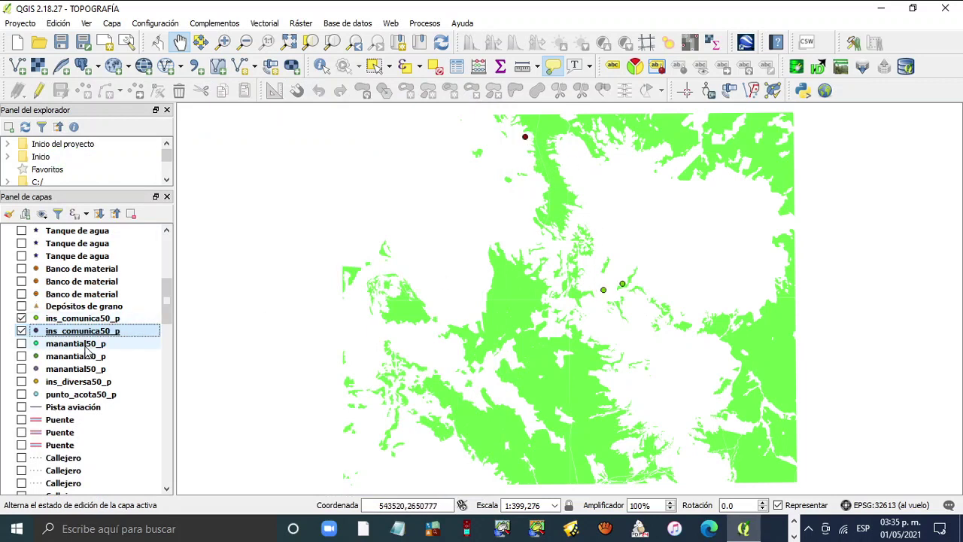
- Rename the first ins_comunica50_p layer as "Antena microondas"
click(86, 319)
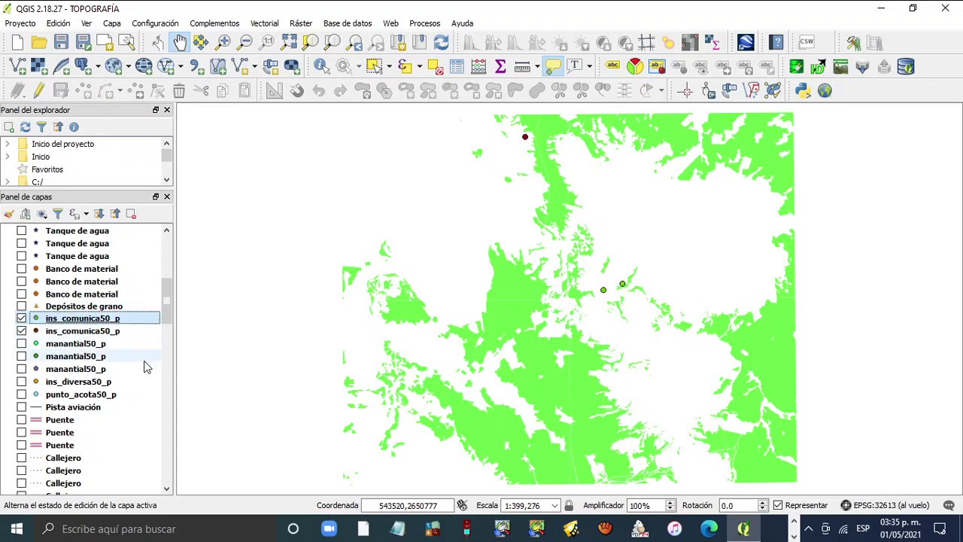
key(F2)
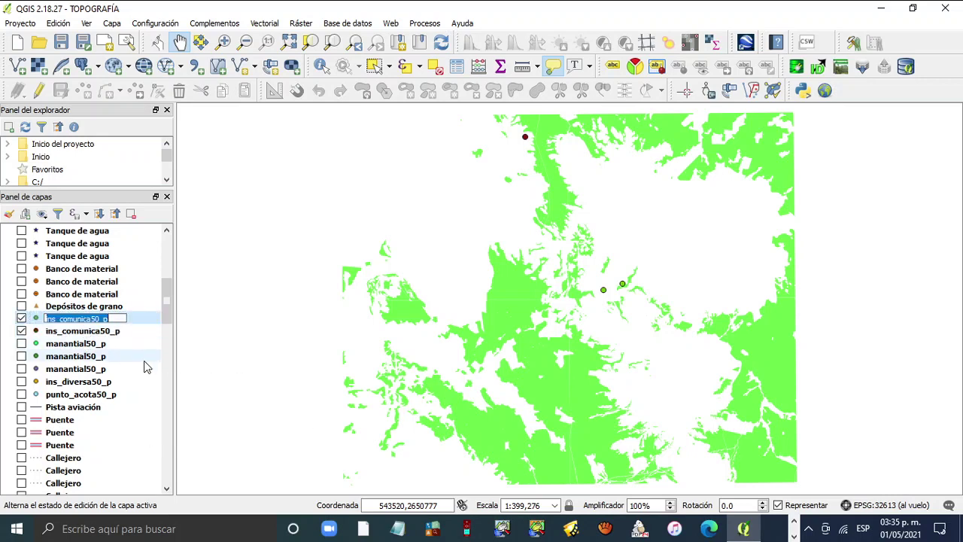
key(Left)
key(Left)
key(Left)
key(Left)
key(Left)
key(Left)
key(Left)
key(Left)
key(Left)
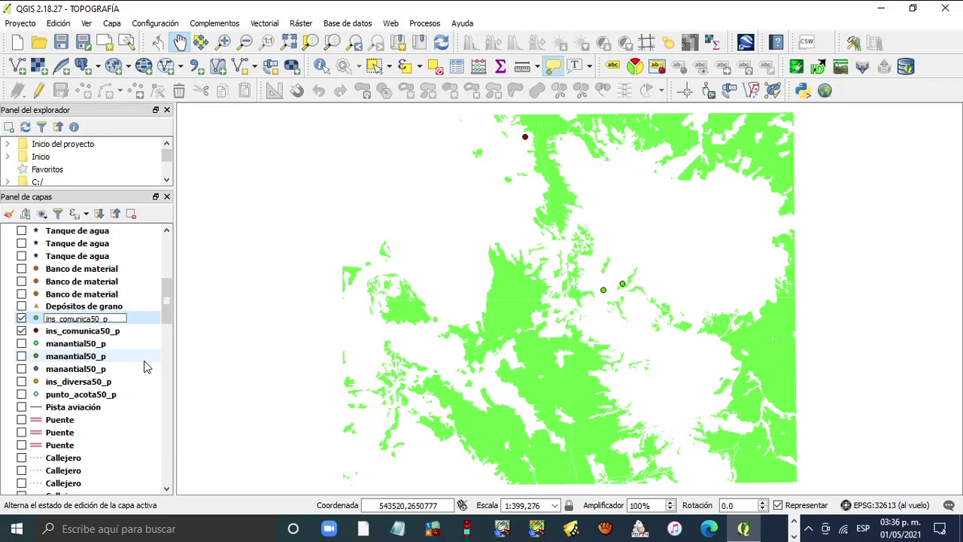
key(Home)
text(I)
key(Delete)
key(Delete)
key(Delete)
key(Delete)
key(Delete)
text(Microon)
text(das)
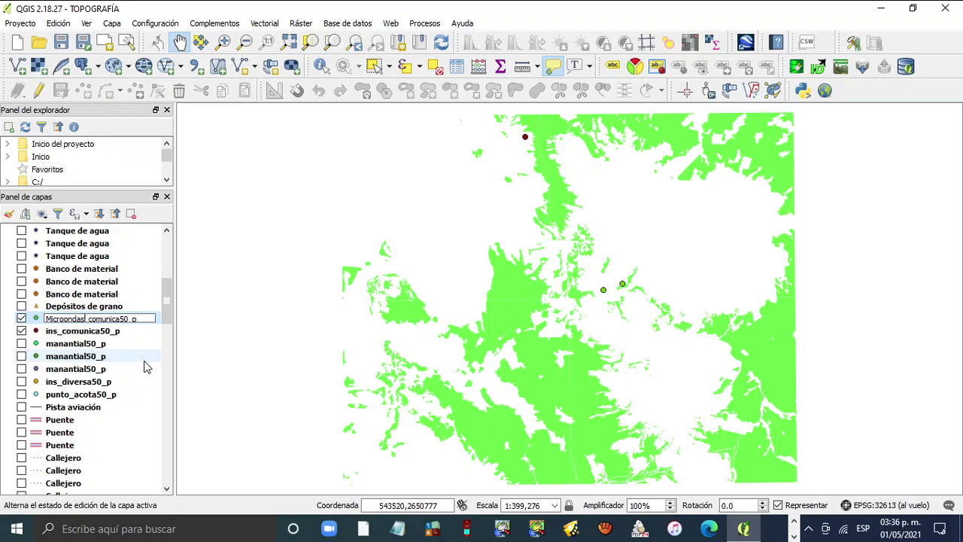
key(Delete)
key(Delete)
key(Delete)
key(Delete)
key(Delete)
key(Delete)
key(Delete)
key(Delete)
key(Delete)
key(Delete)
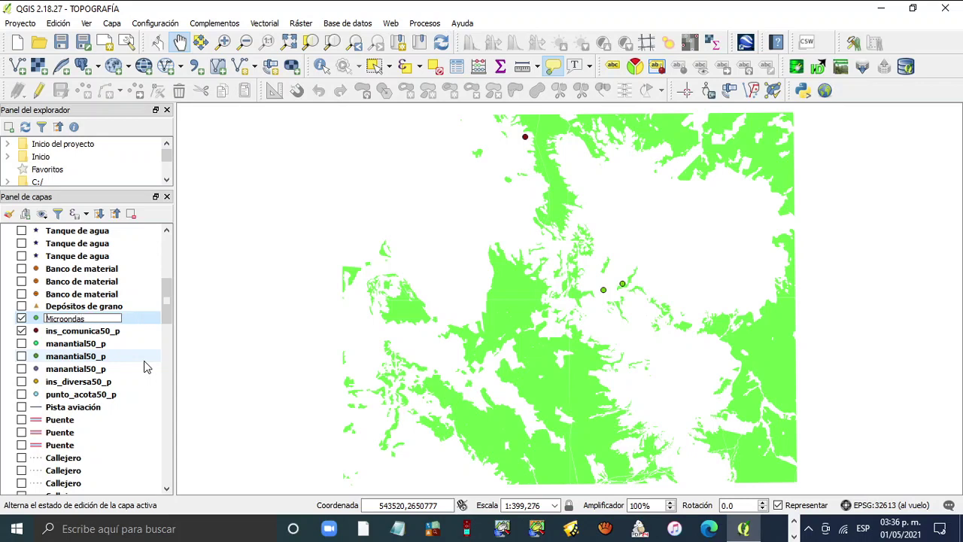
text(Antena)
key(Delete)
text(m)
key(Return)
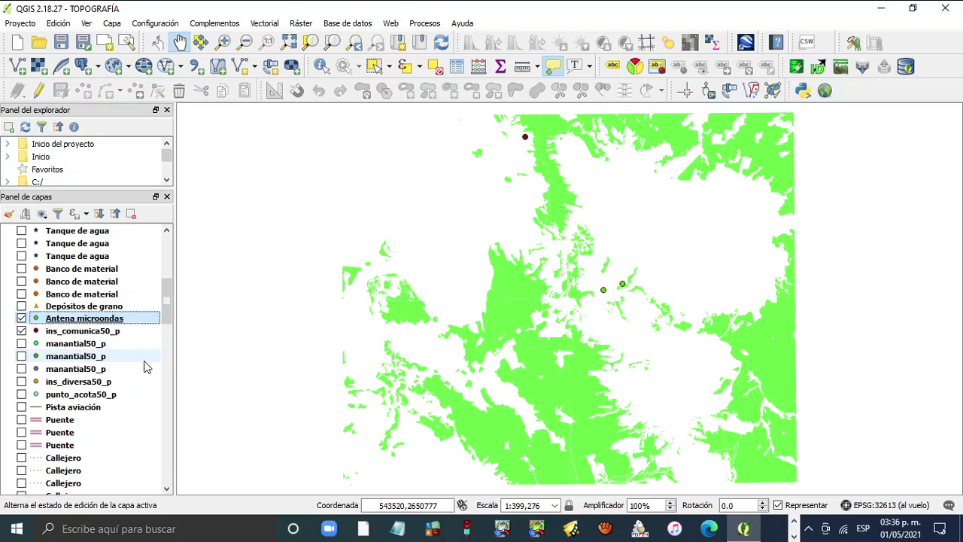
- Rename the remaining ins_comunica50_p layer as "Antena microondas" too
key(Down)
key(F2)
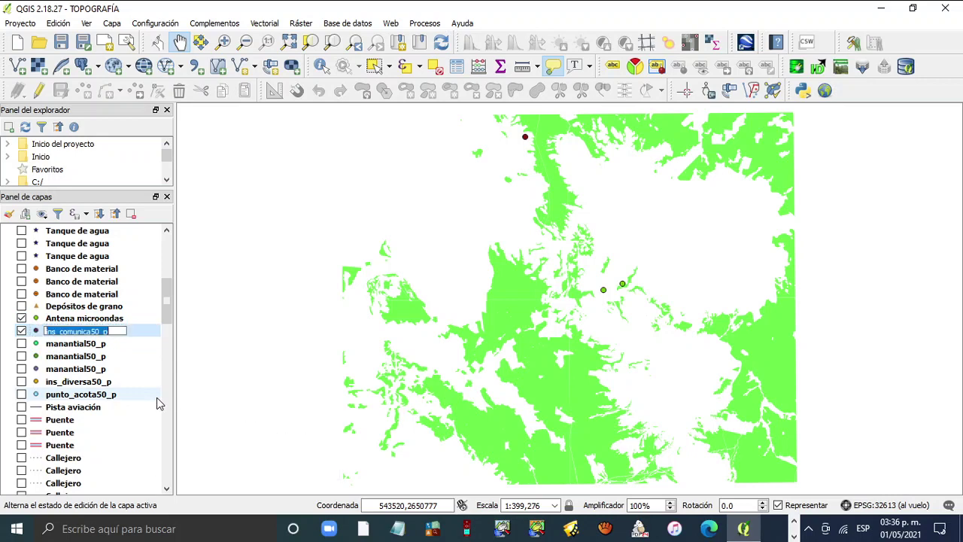
key(End)
key(BackSpace)
text(Anbtena microo)
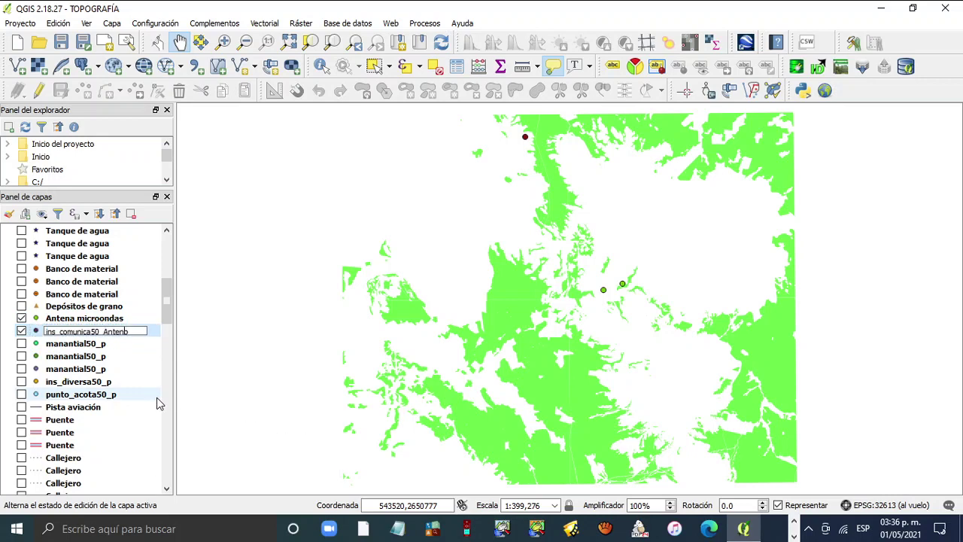
text(ndas)
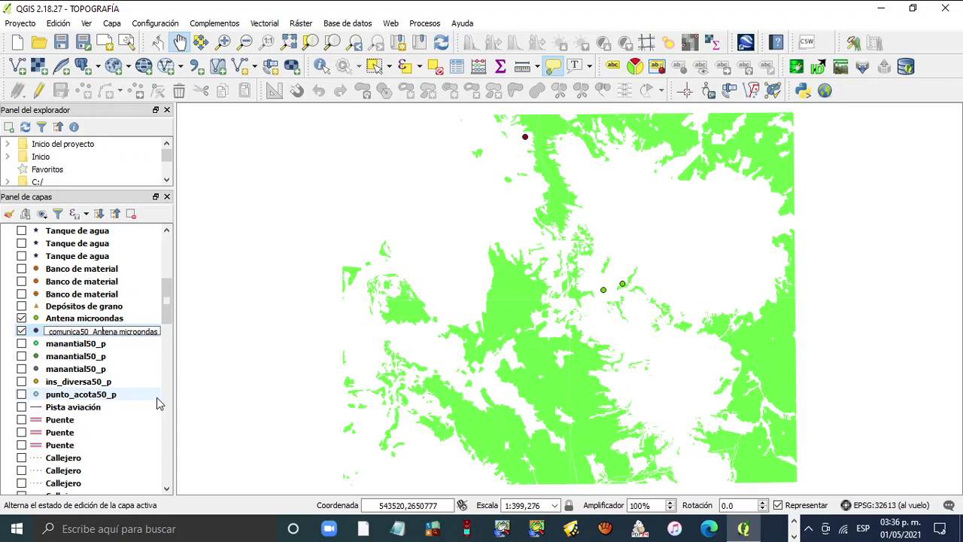
key(BackSpace)
key(BackSpace)
key(BackSpace)
key(BackSpace)
key(BackSpace)
key(BackSpace)
key(BackSpace)
key(BackSpace)
key(BackSpace)
key(BackSpace)
key(BackSpace)
key(BackSpace)
key(BackSpace)
key(BackSpace)
key(BackSpace)
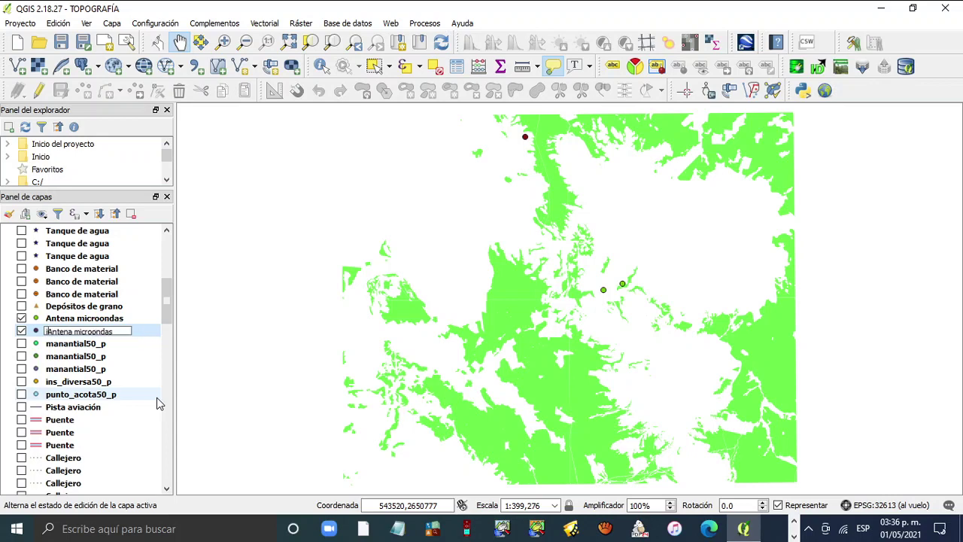
key(Return)
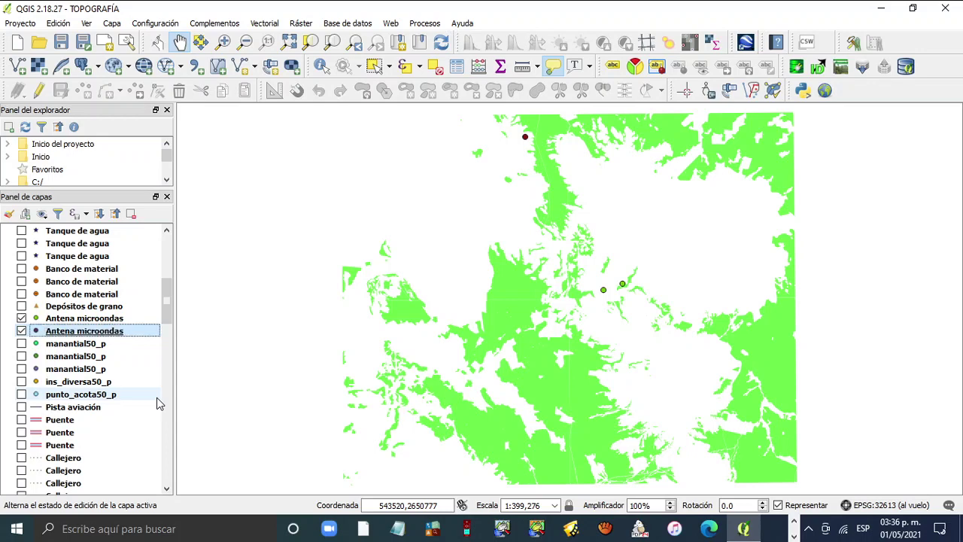
- Change the simple marker's fill in the first Antena microondas layer to the recently used red and copy that color
click(132, 368)
click(112, 320)
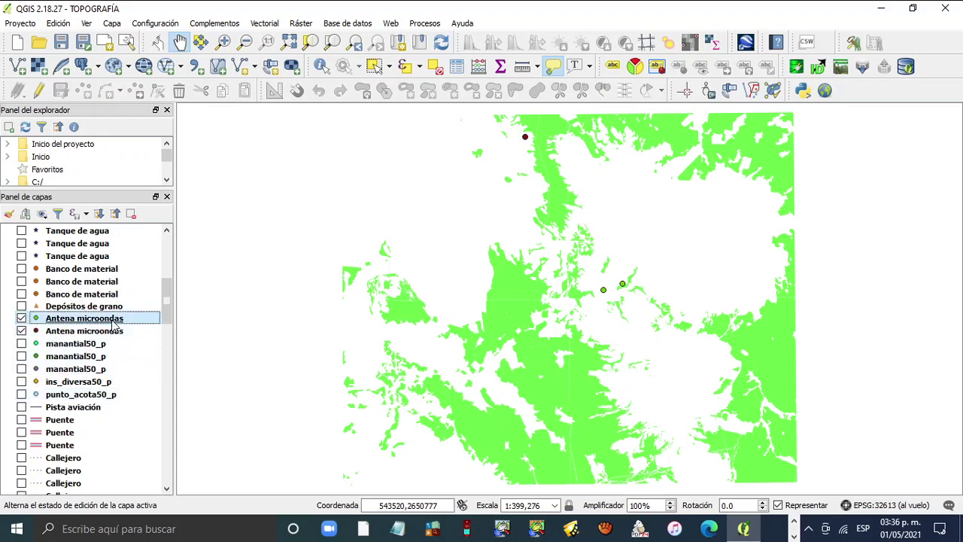
right_click(113, 320)
click(233, 292)
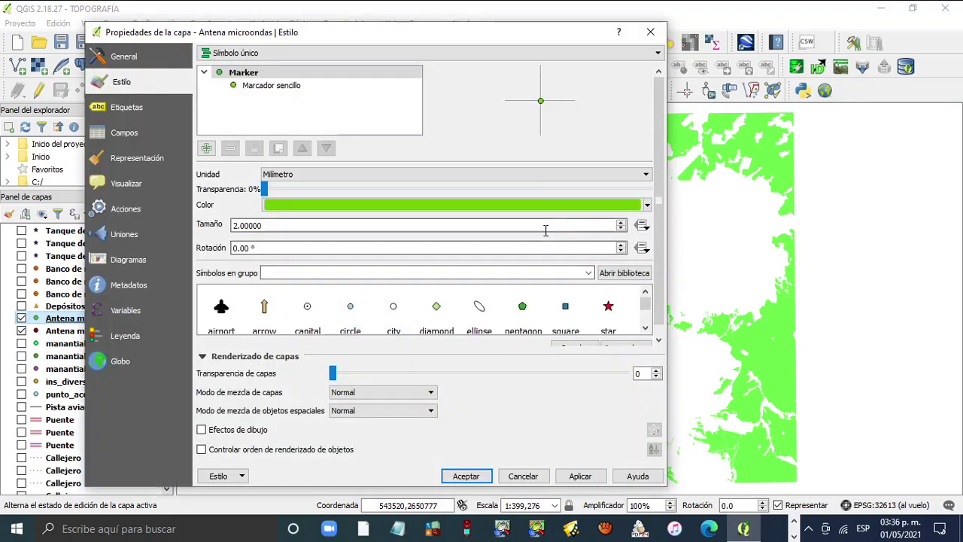
click(295, 89)
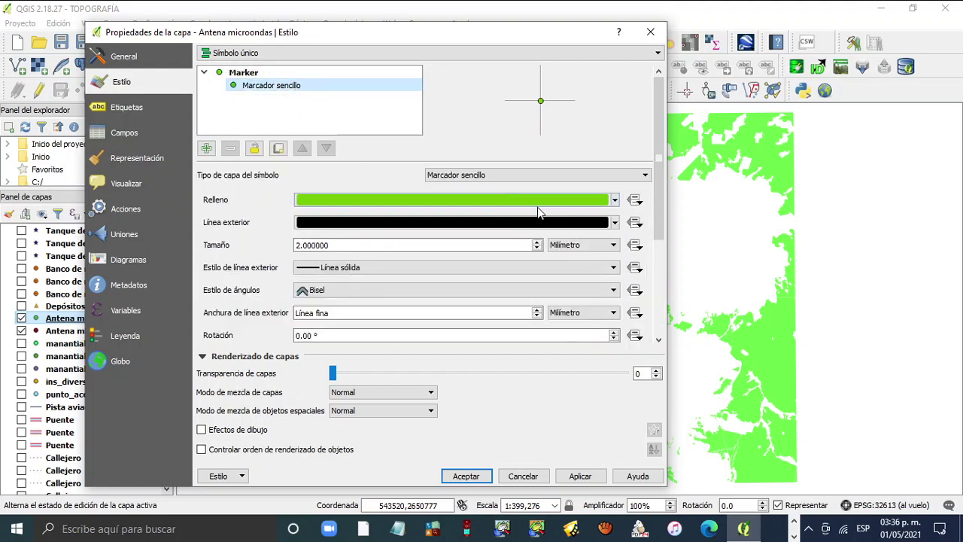
click(615, 200)
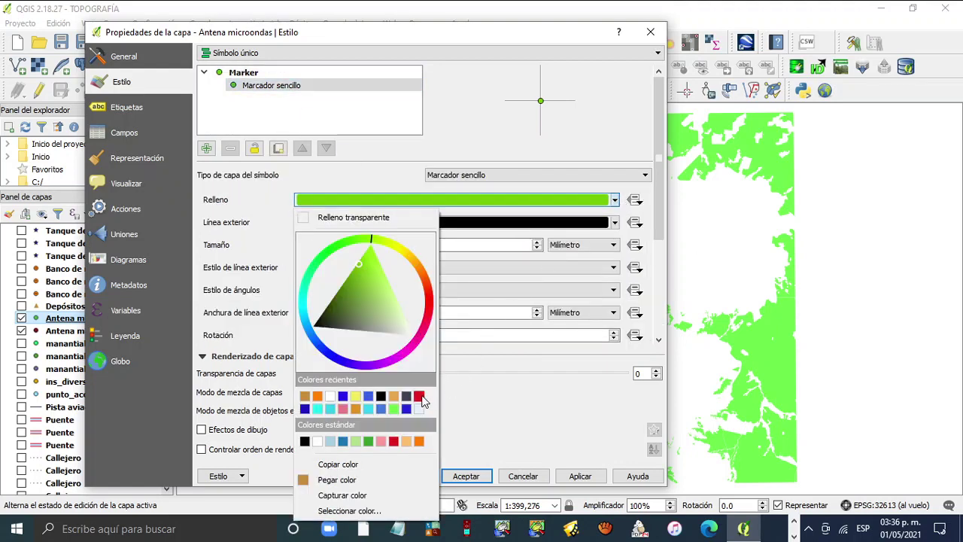
click(422, 399)
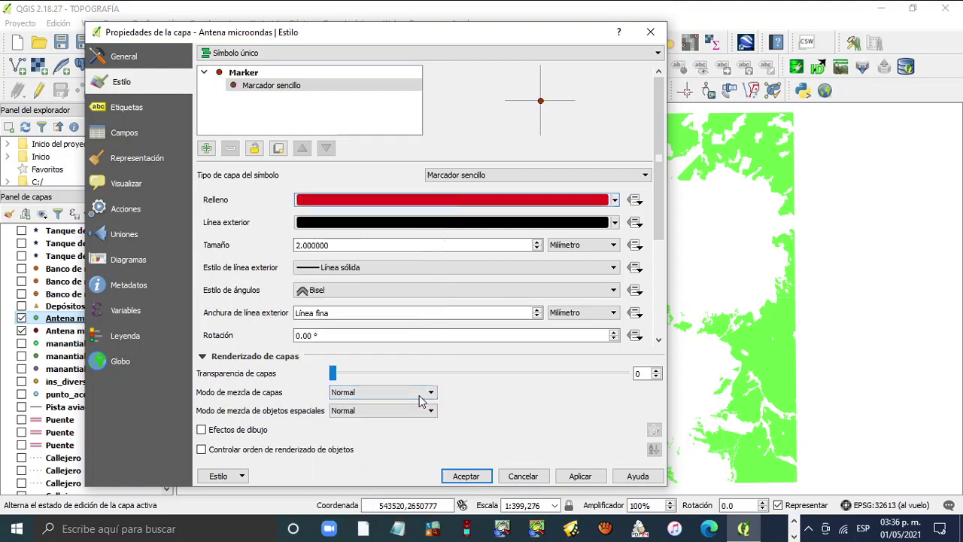
click(614, 201)
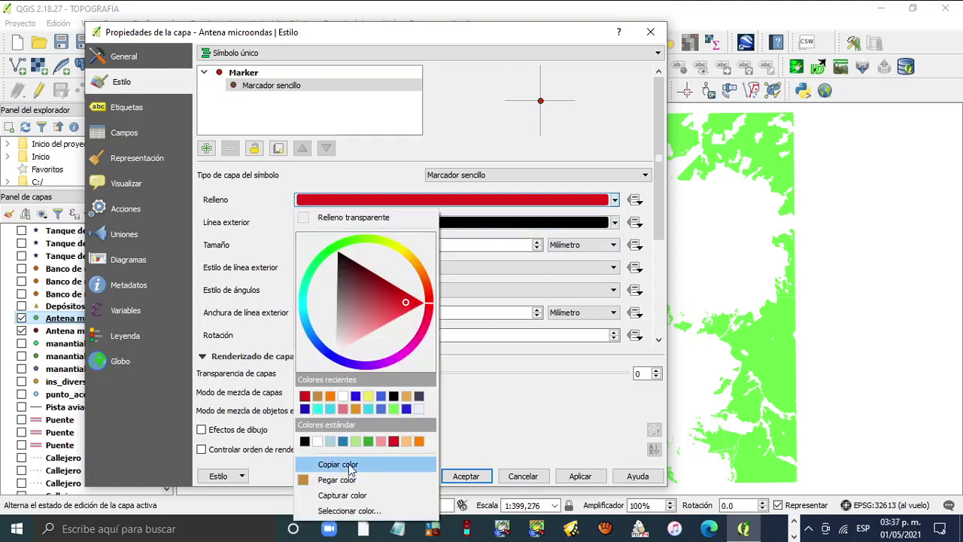
click(349, 467)
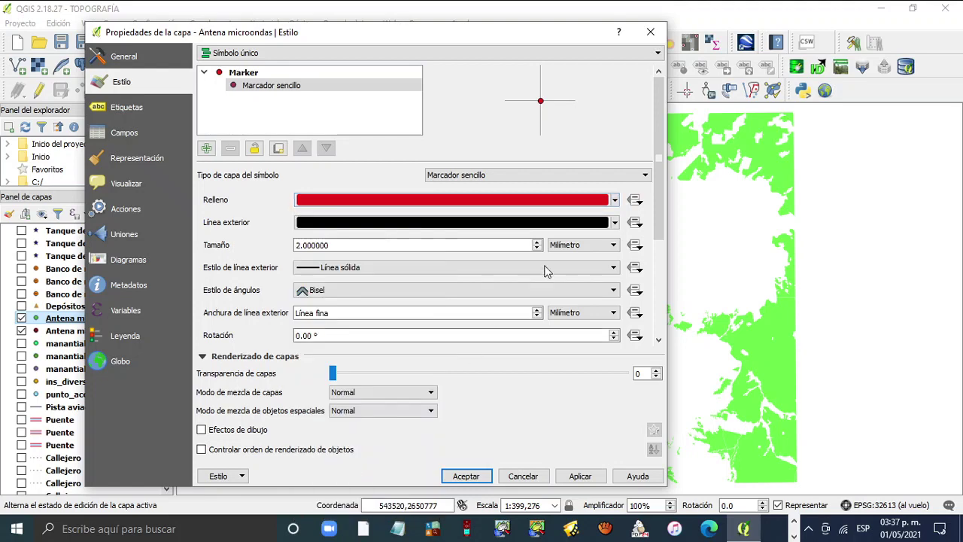
- Paste the copied red onto the marker's outline, then apply and accept the first Antena microondas layer's style
click(614, 224)
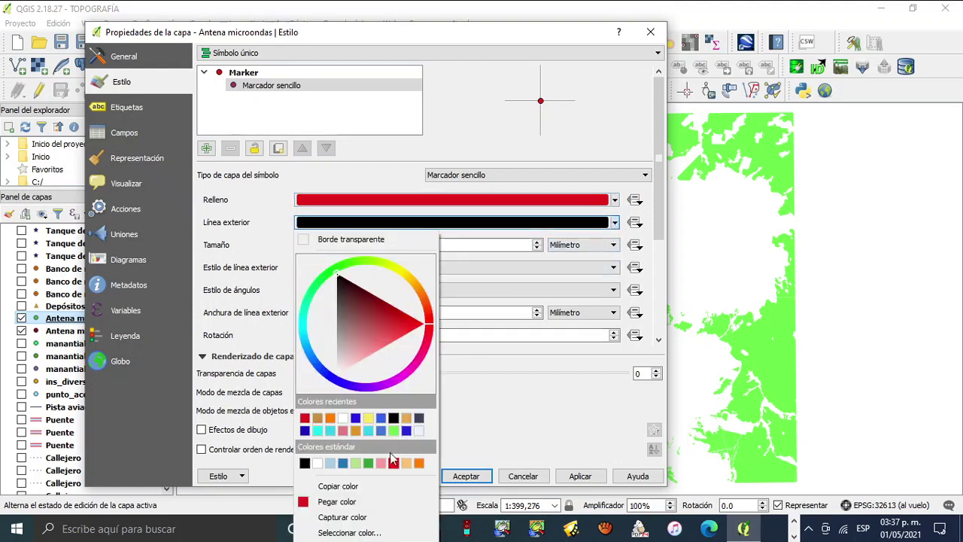
click(353, 501)
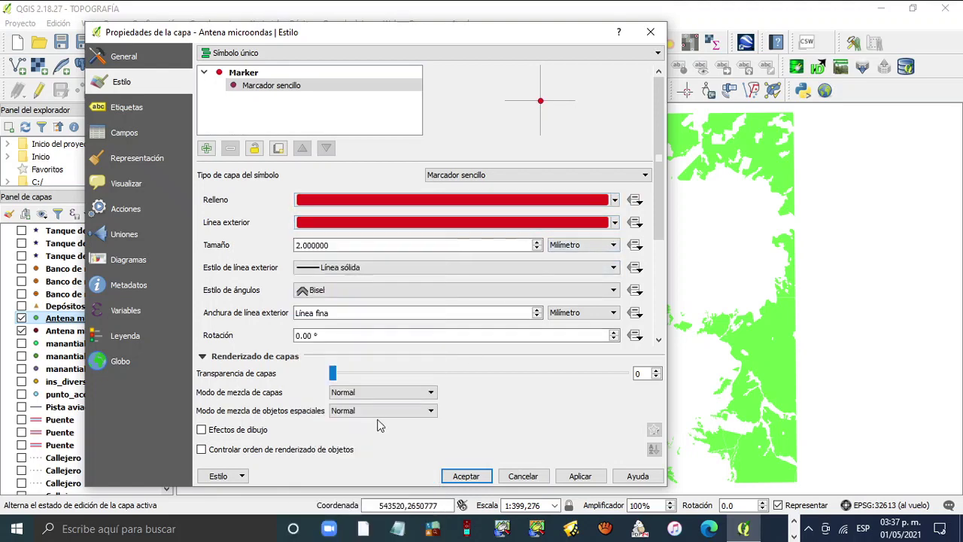
click(579, 477)
click(465, 475)
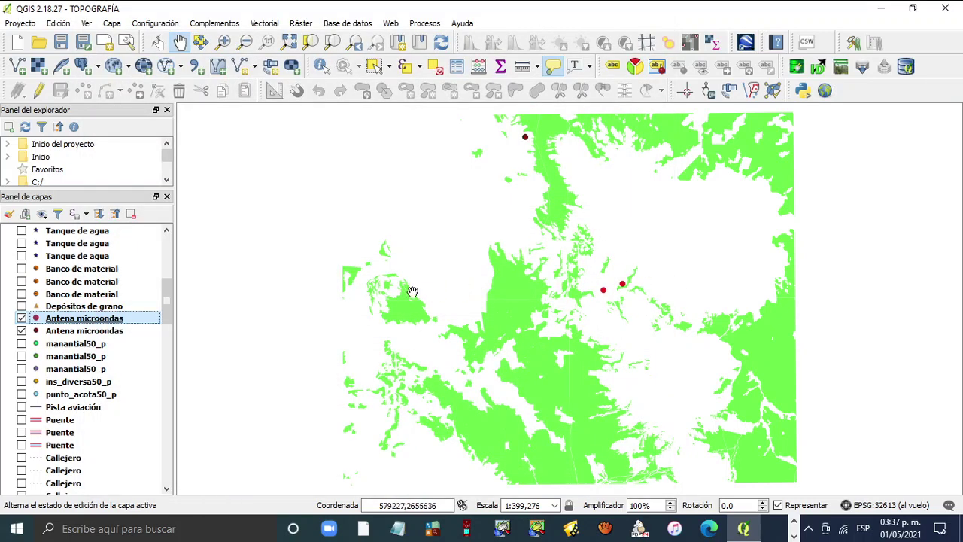
- Paste the copied red onto the fill and outline of the second Antena microondas layer's simple marker and accept the style
right_click(84, 333)
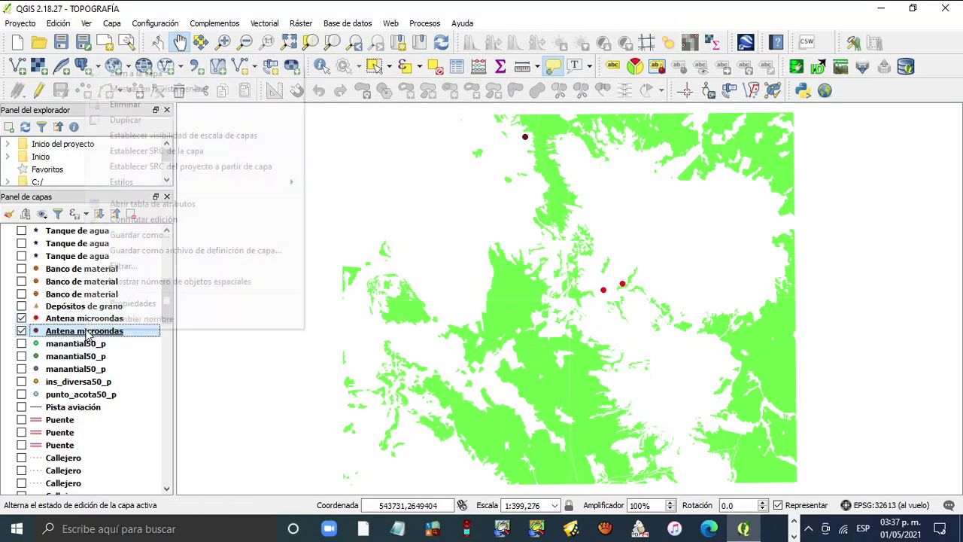
click(159, 303)
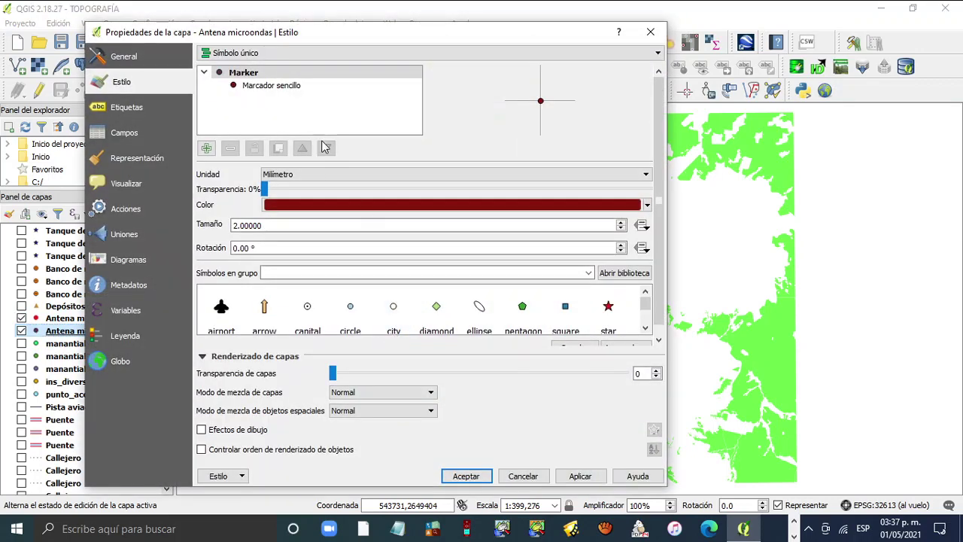
click(290, 87)
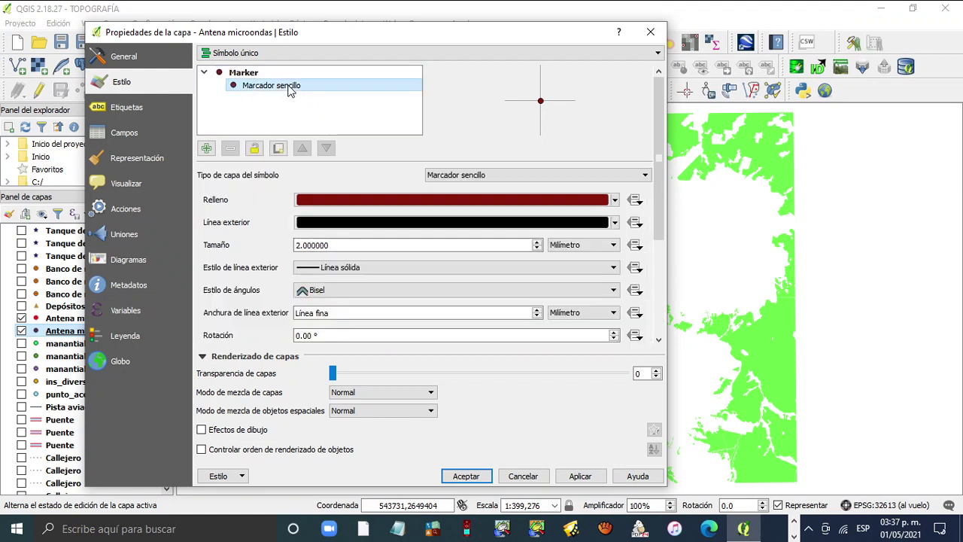
click(615, 200)
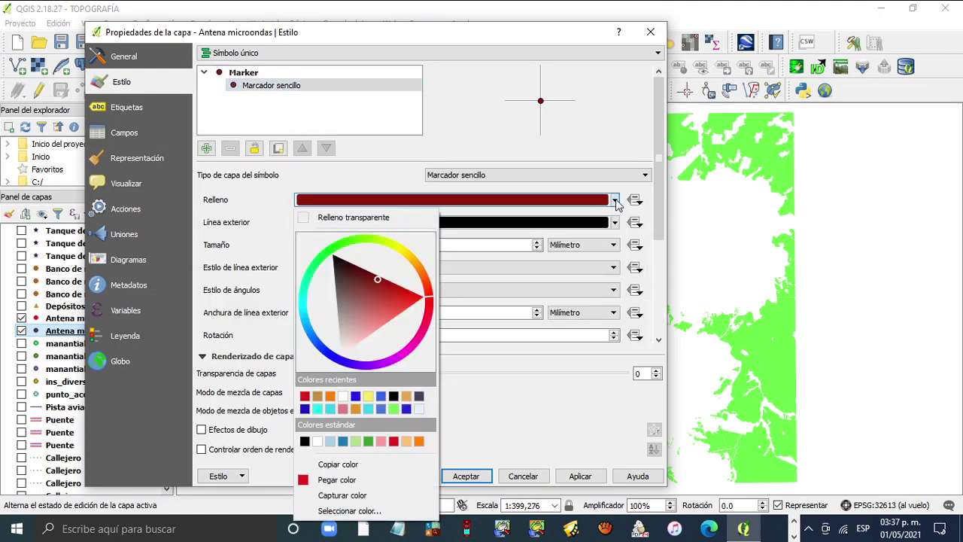
click(337, 479)
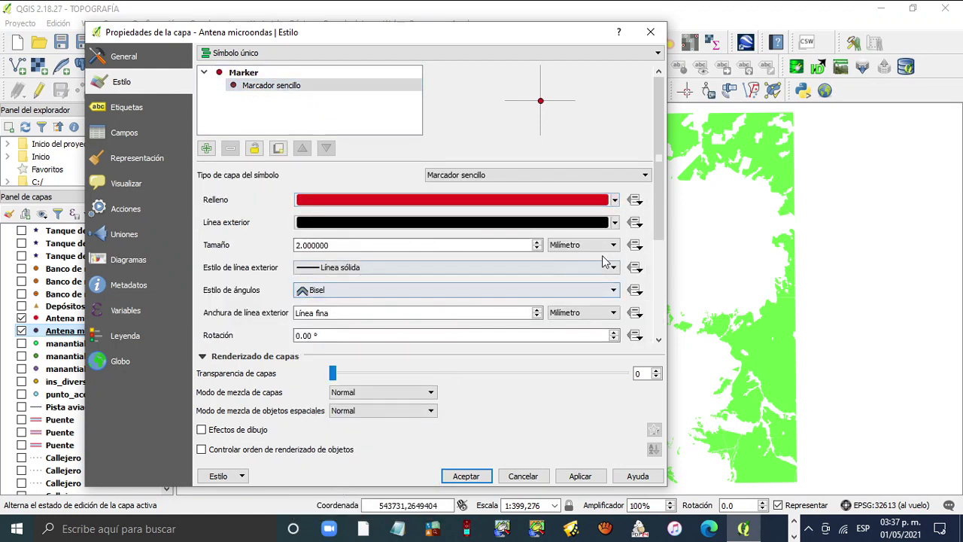
click(615, 223)
click(337, 503)
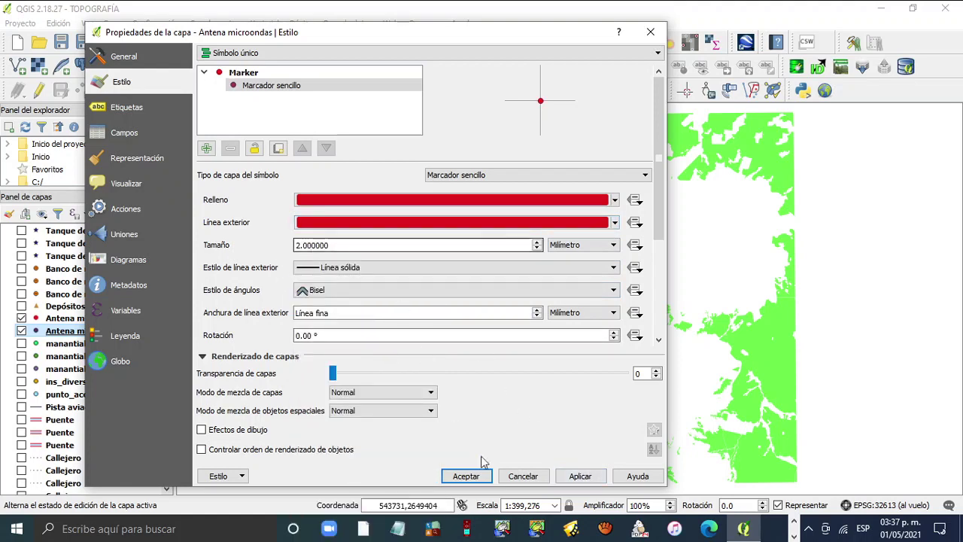
click(466, 475)
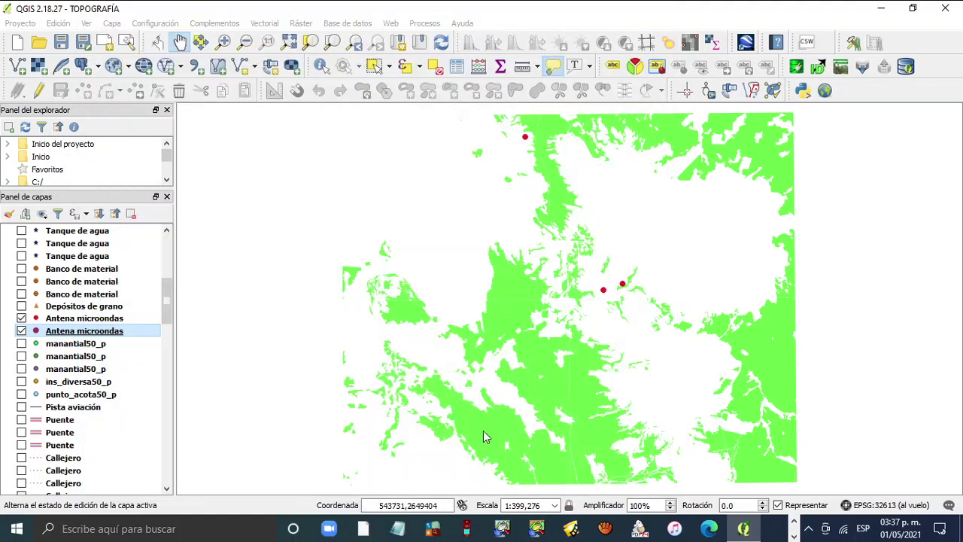
key(space)
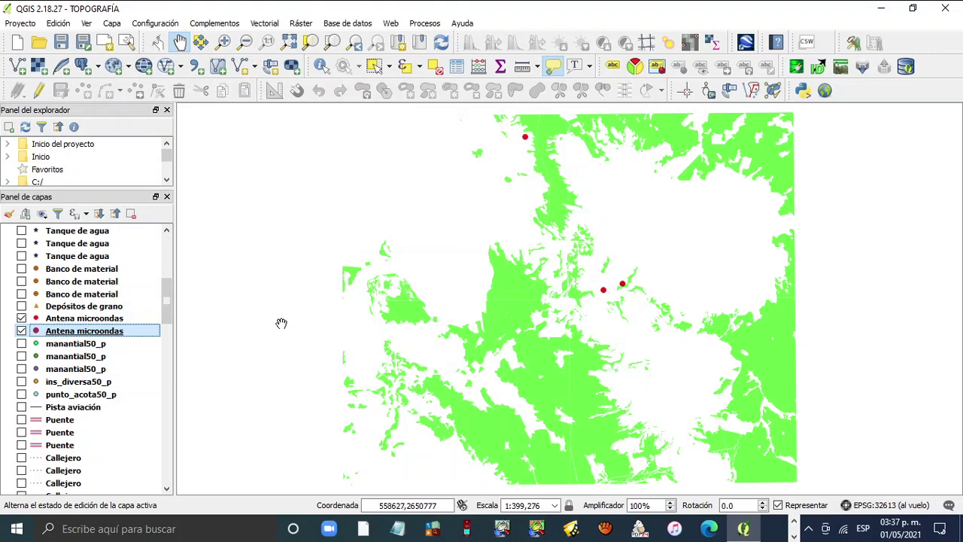
- Hide both Antena microondas layers and show the three manantial50_p layers on the map
click(21, 331)
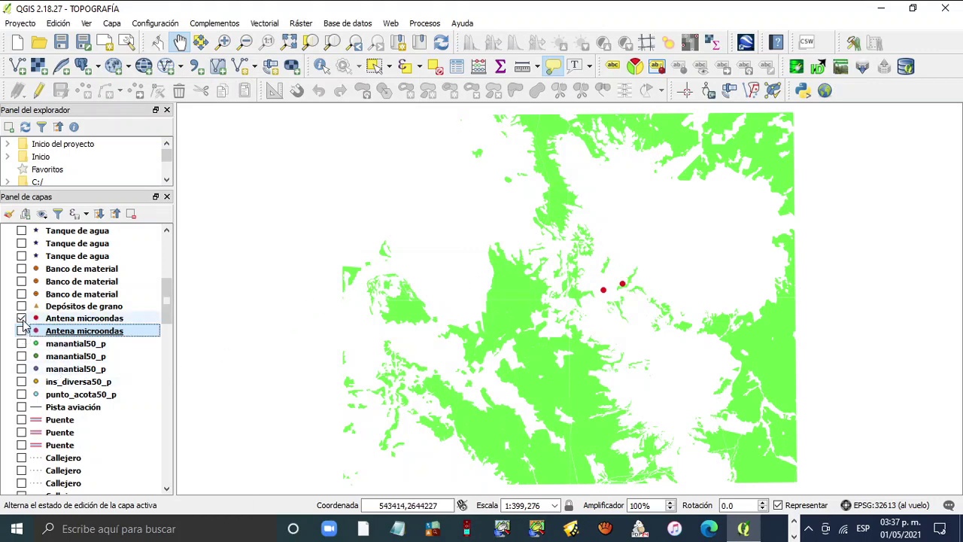
click(22, 343)
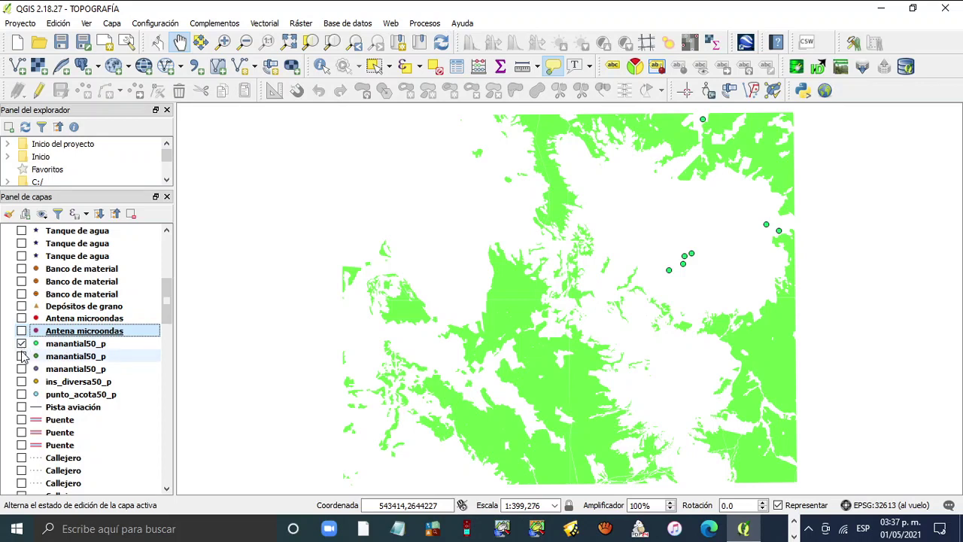
click(21, 356)
click(21, 369)
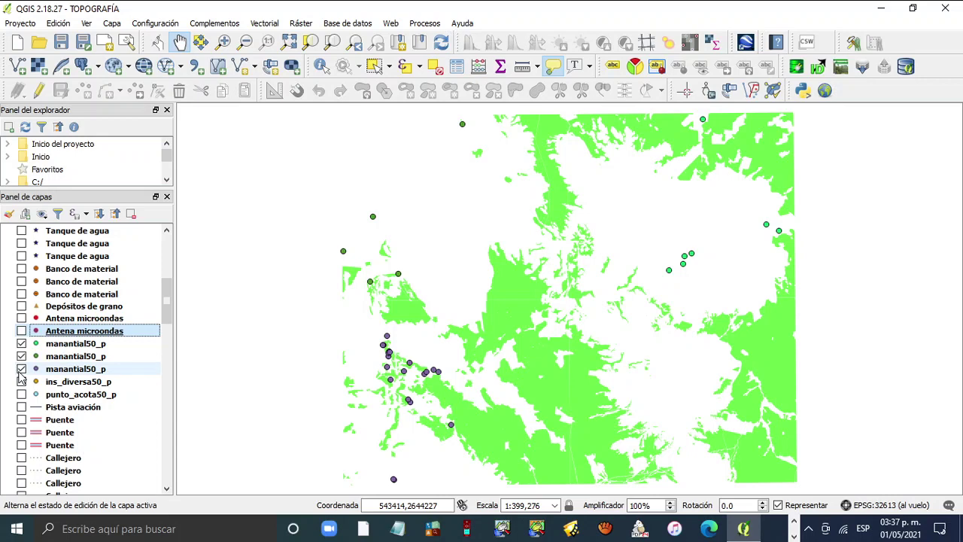
- Review the attribute table of the first manantial50_p layer, including its name and type fields, and close it
click(77, 346)
right_click(77, 348)
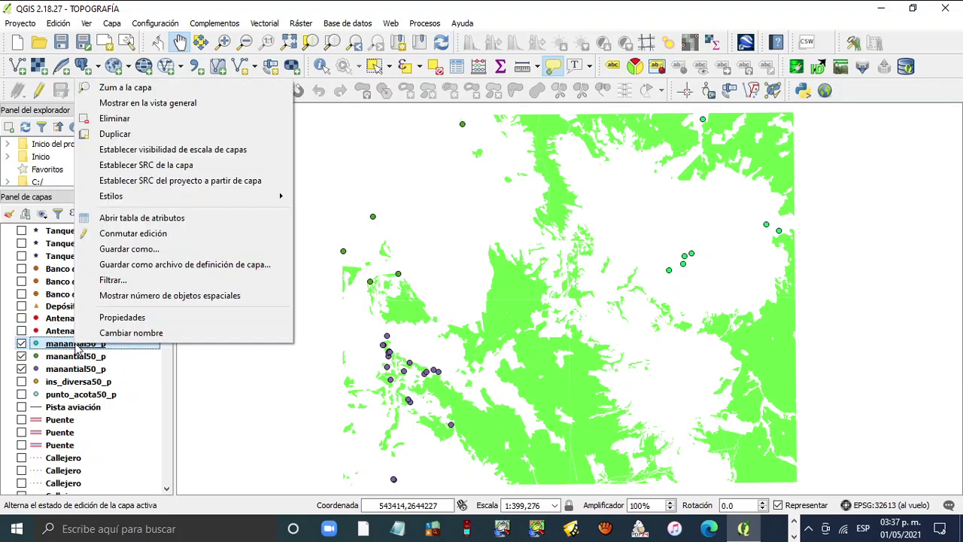
click(181, 218)
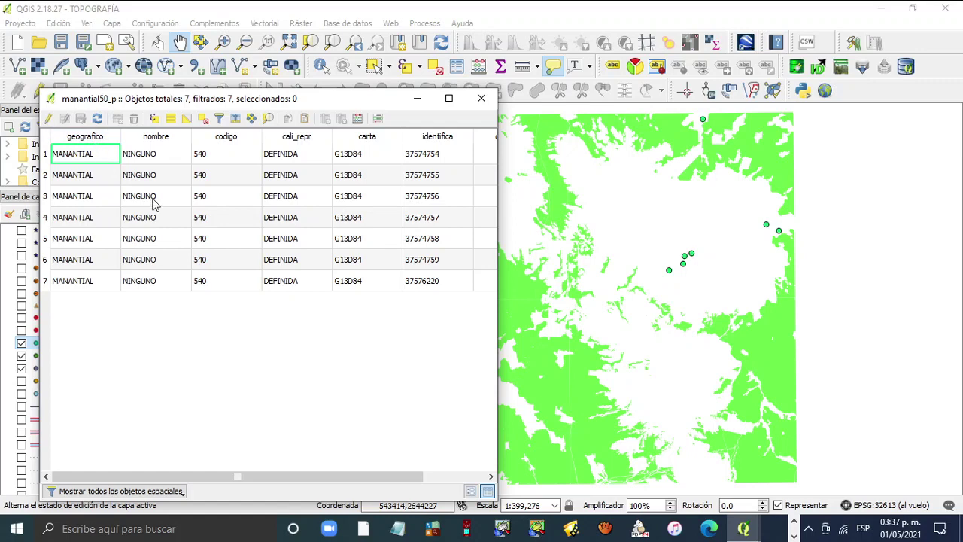
drag(260, 475, 234, 477)
click(482, 99)
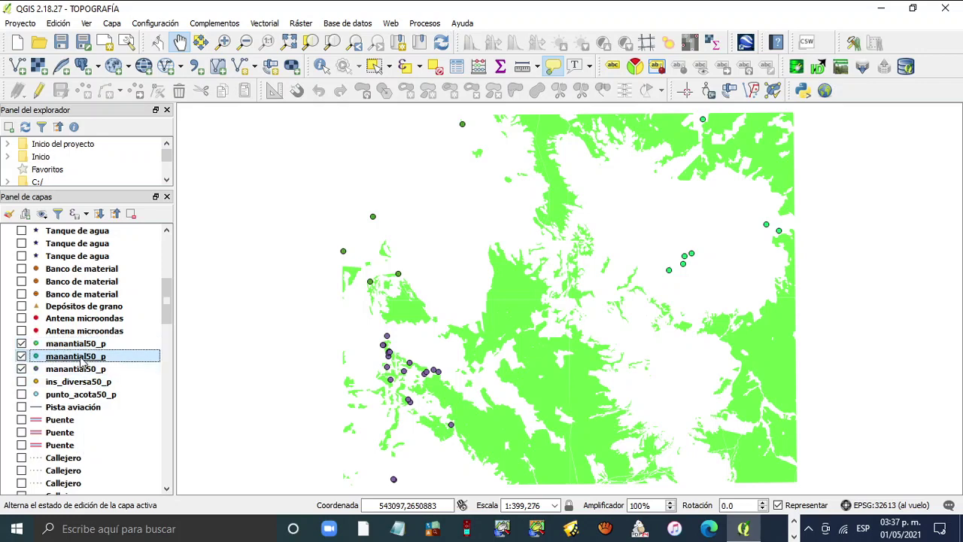
- Check the records in the second manantial50_p layer's attribute table and close it
right_click(82, 357)
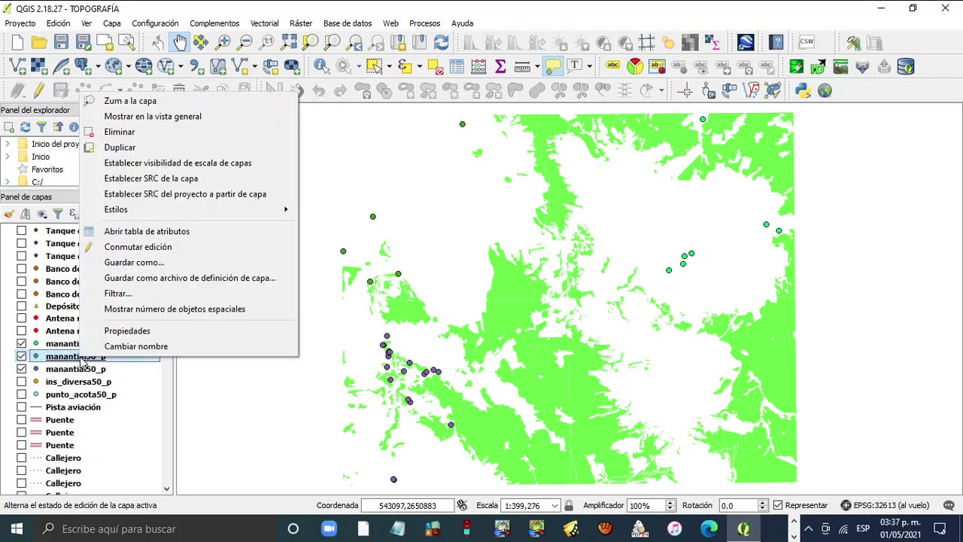
click(179, 233)
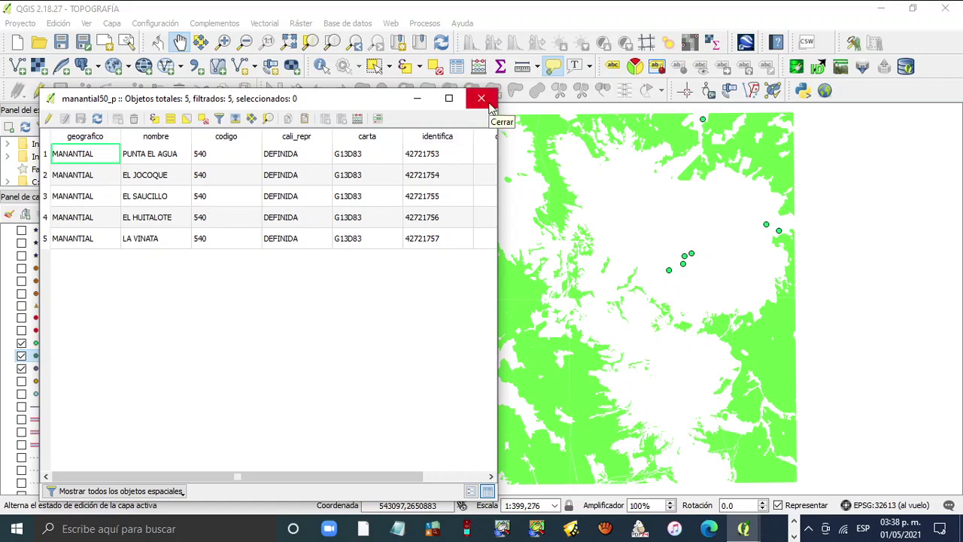
click(485, 105)
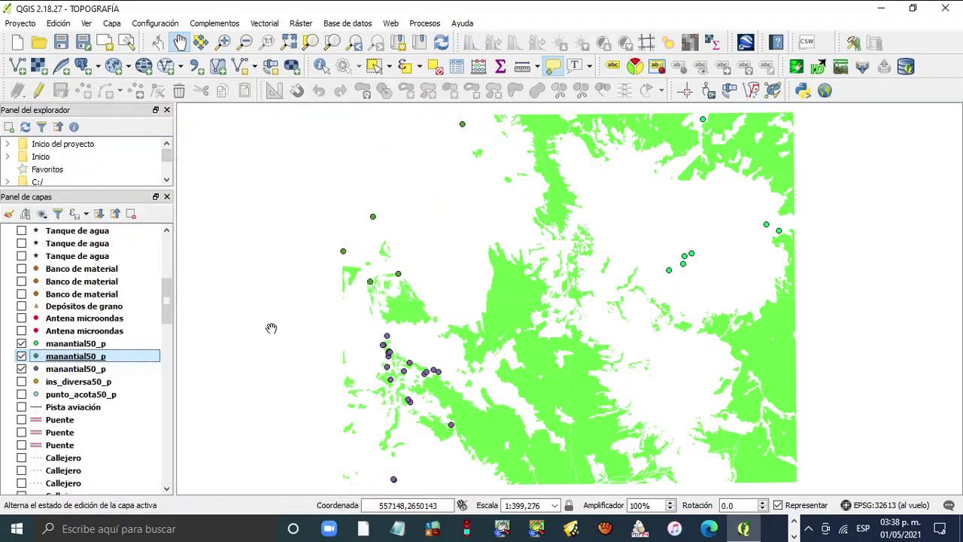
- Show the Capa poligono layer to compare its area with the manantial50_p points, and hide it again
drag(166, 301, 166, 252)
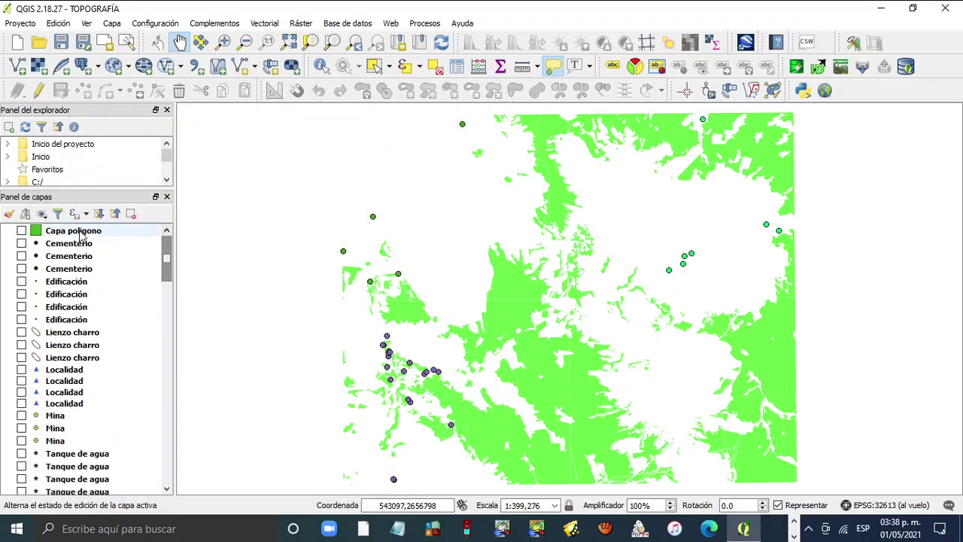
click(21, 230)
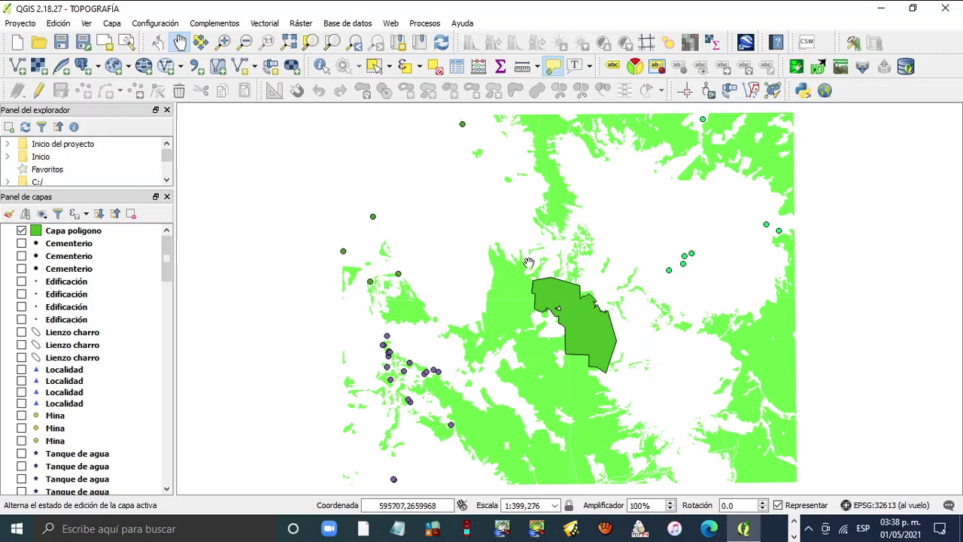
click(21, 231)
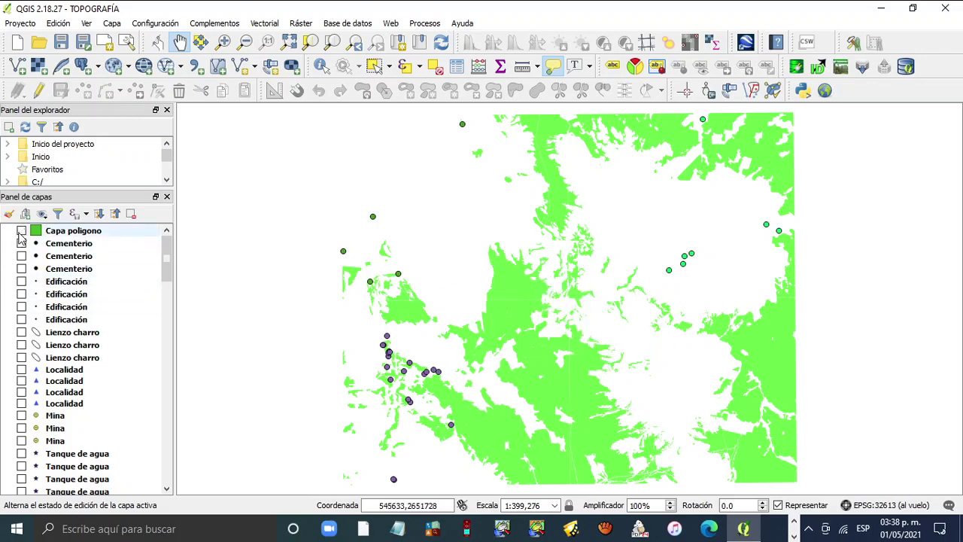
click(21, 231)
click(21, 231)
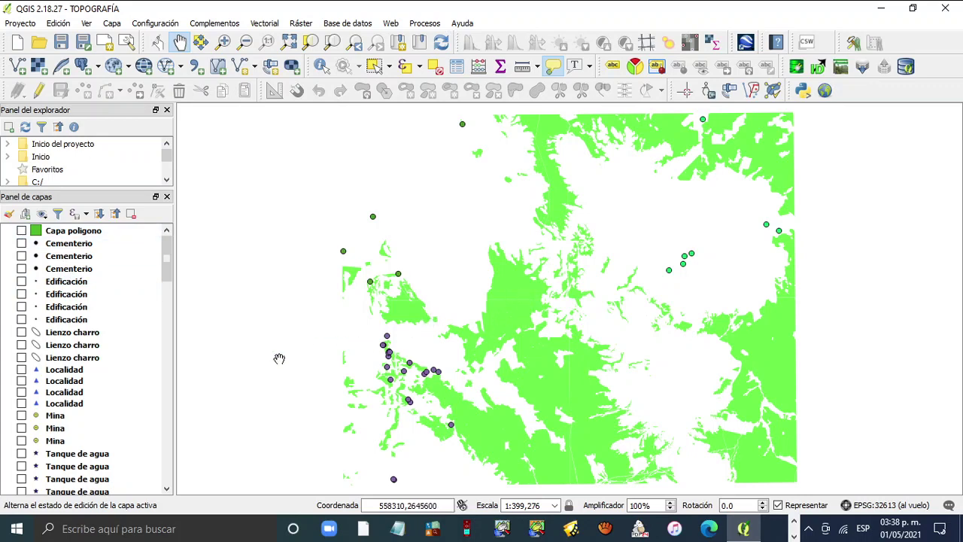
click(21, 231)
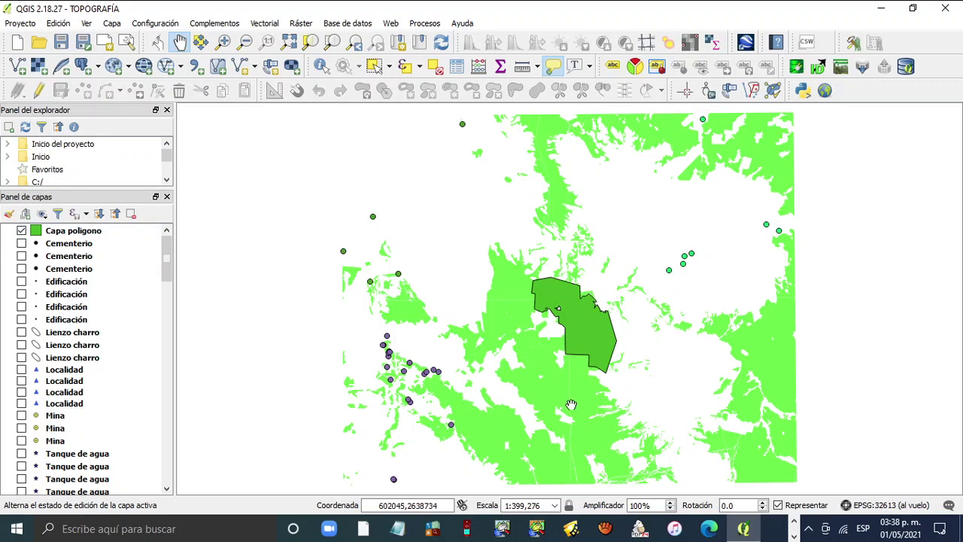
click(21, 231)
drag(167, 260, 167, 311)
drag(91, 292, 83, 282)
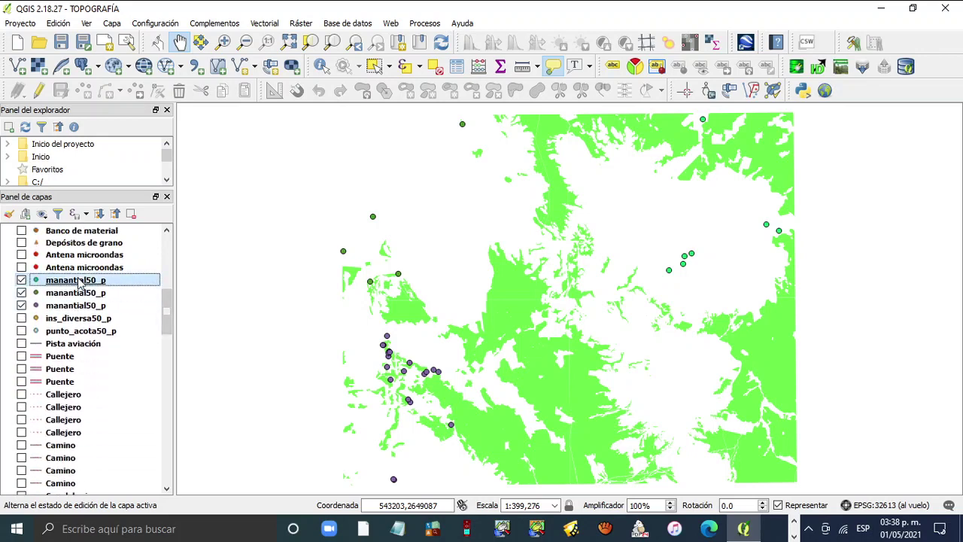
shift+click(85, 306)
right_click(83, 308)
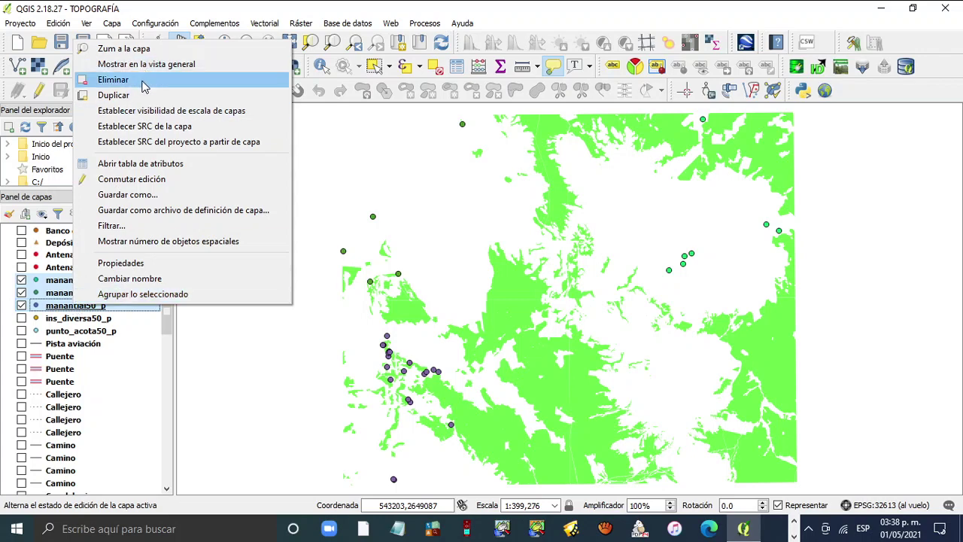
click(124, 367)
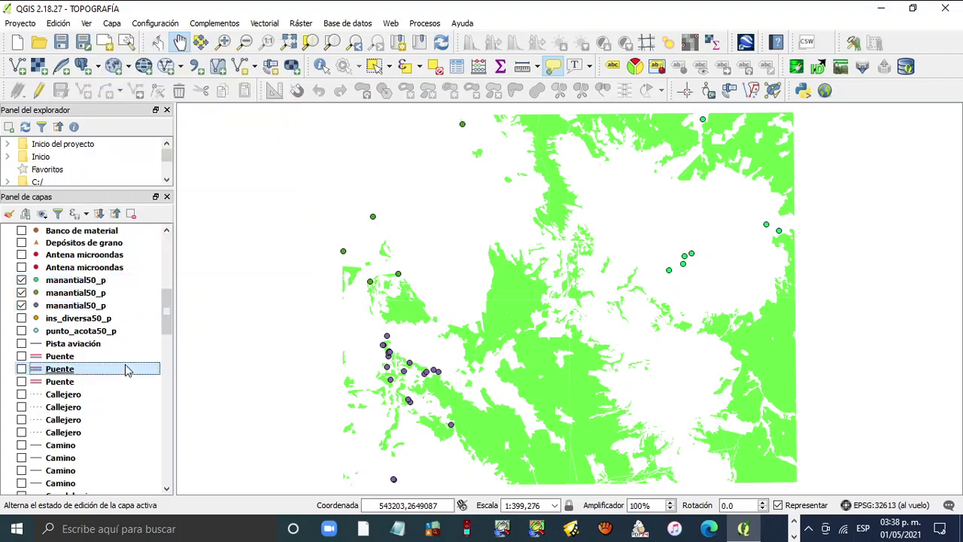
- Remove the three manantial50_p layers from the project
click(87, 281)
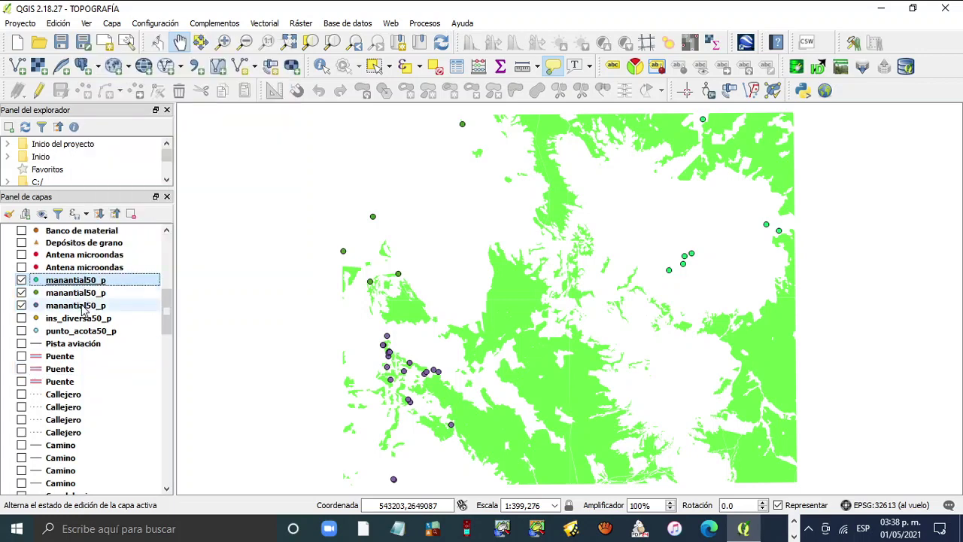
shift+click(82, 306)
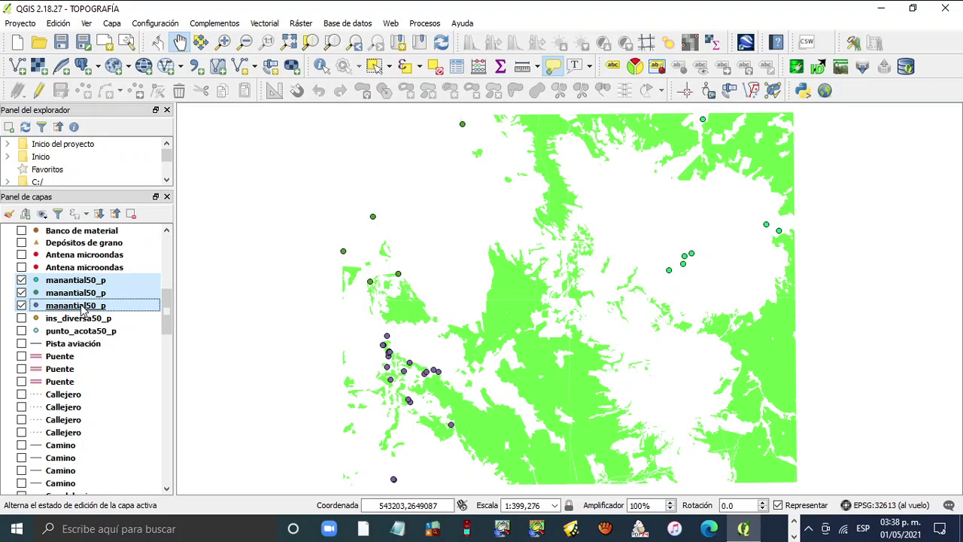
scroll(117, 342, up, 4)
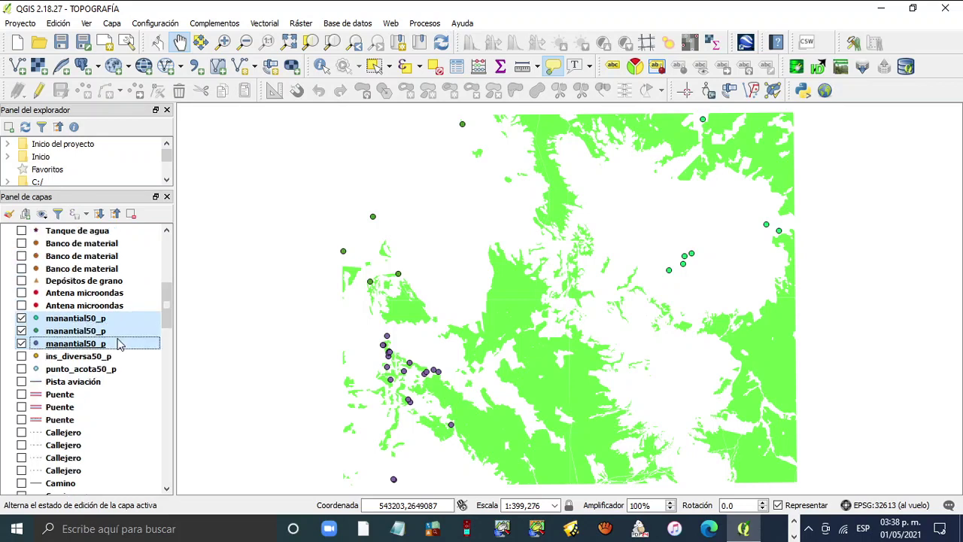
scroll(117, 343, up, 3)
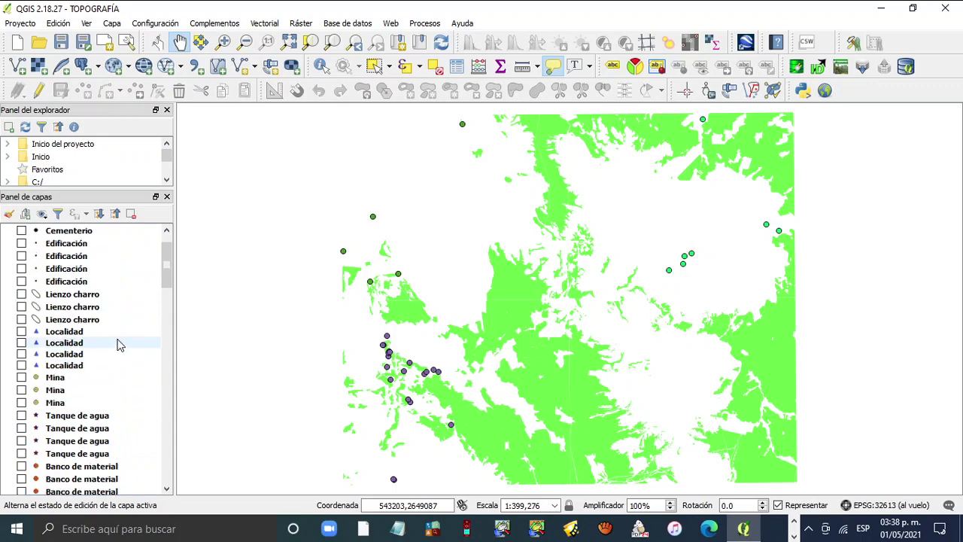
scroll(82, 271, down, 1)
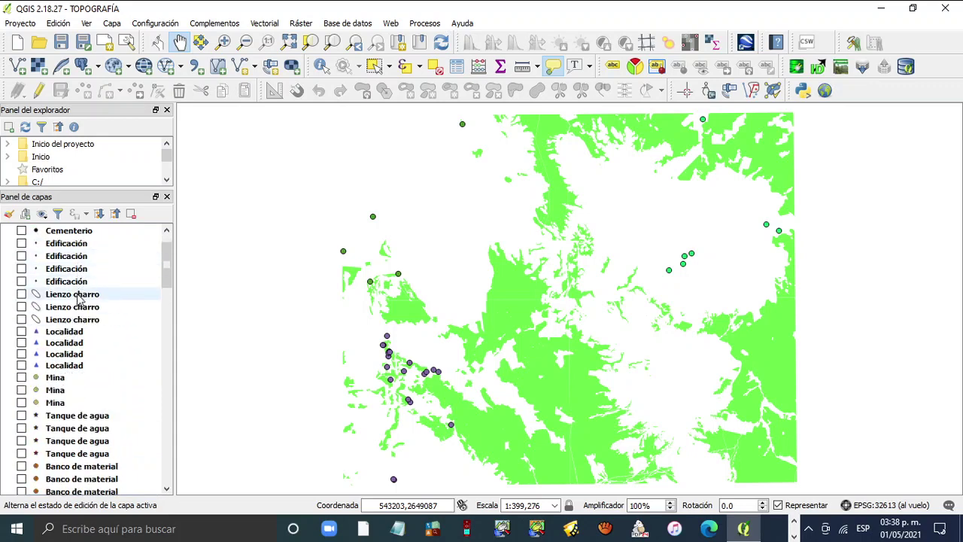
scroll(79, 286, down, 3)
scroll(79, 299, down, 3)
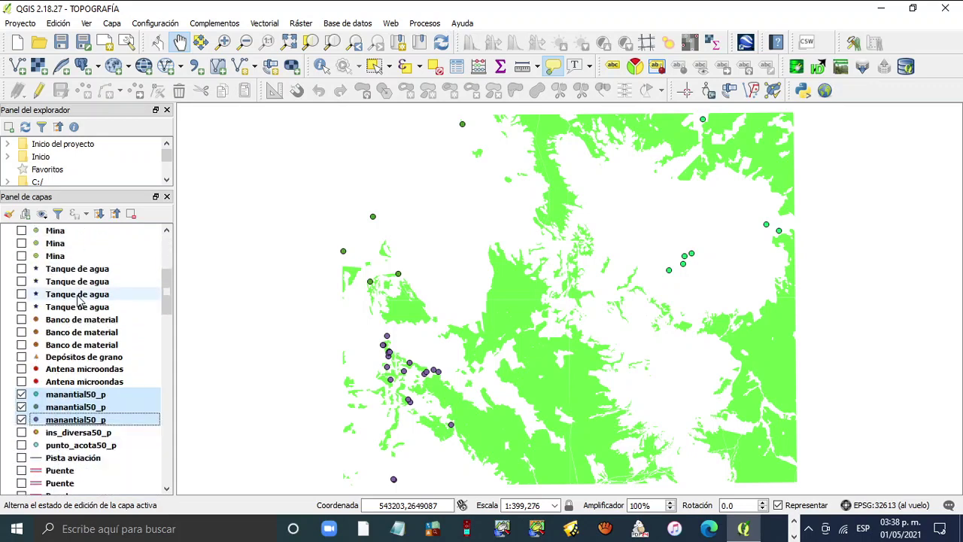
right_click(78, 323)
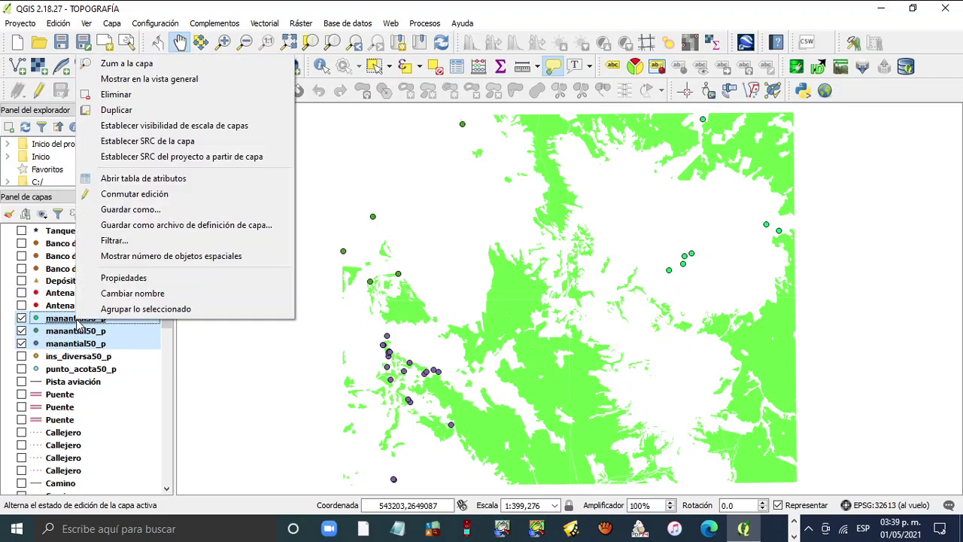
click(115, 94)
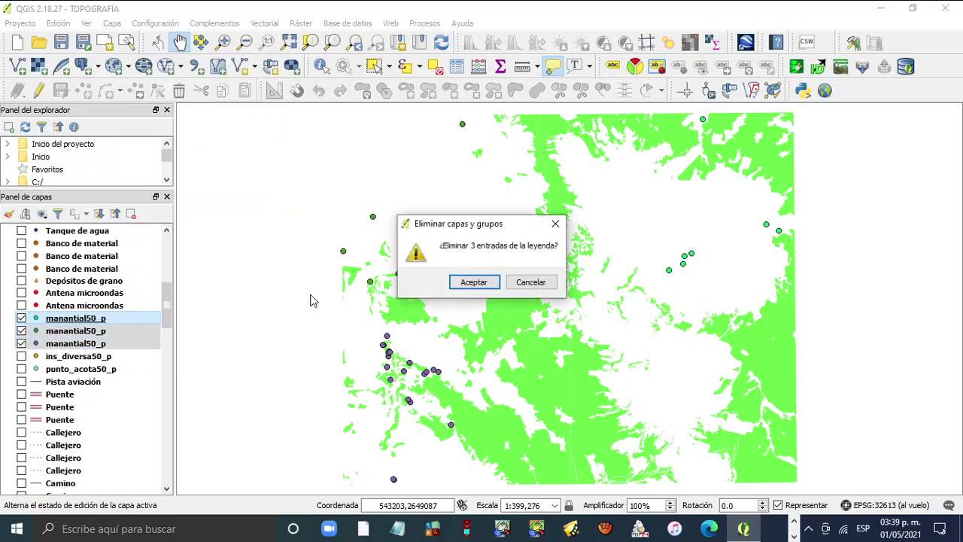
click(474, 286)
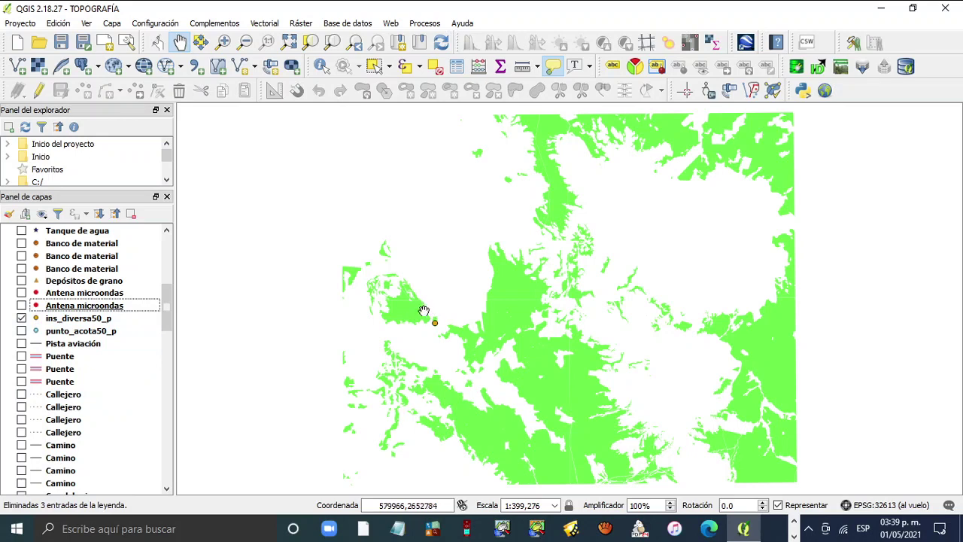
- Inspect the ins_diversa50_p attribute table, widening the geografico and tipo columns to read their values, and close it
click(92, 321)
right_click(92, 322)
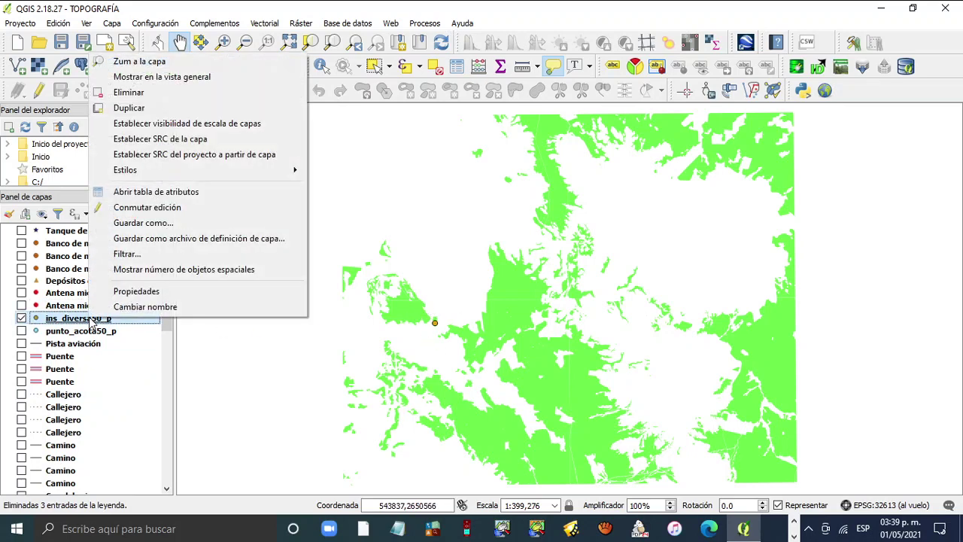
click(193, 192)
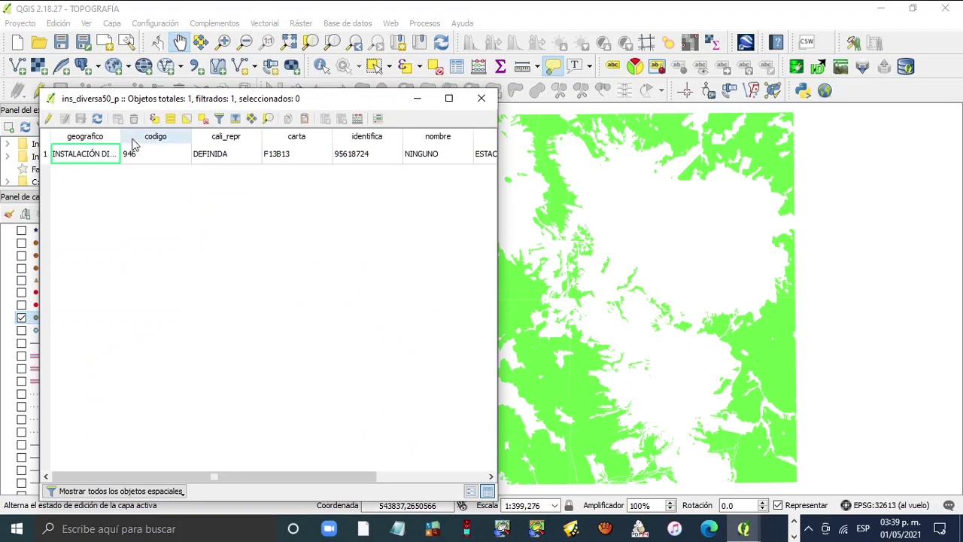
drag(121, 128, 155, 128)
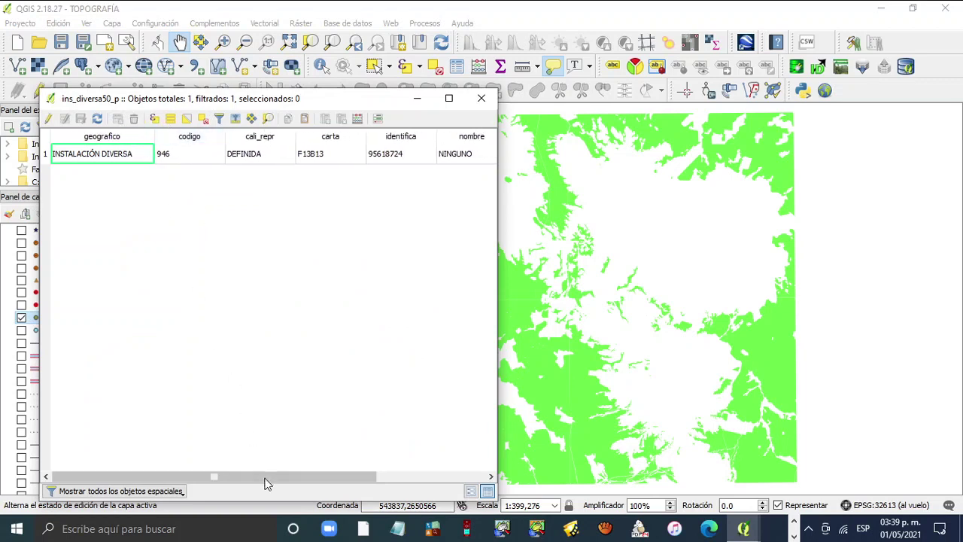
drag(286, 481, 365, 481)
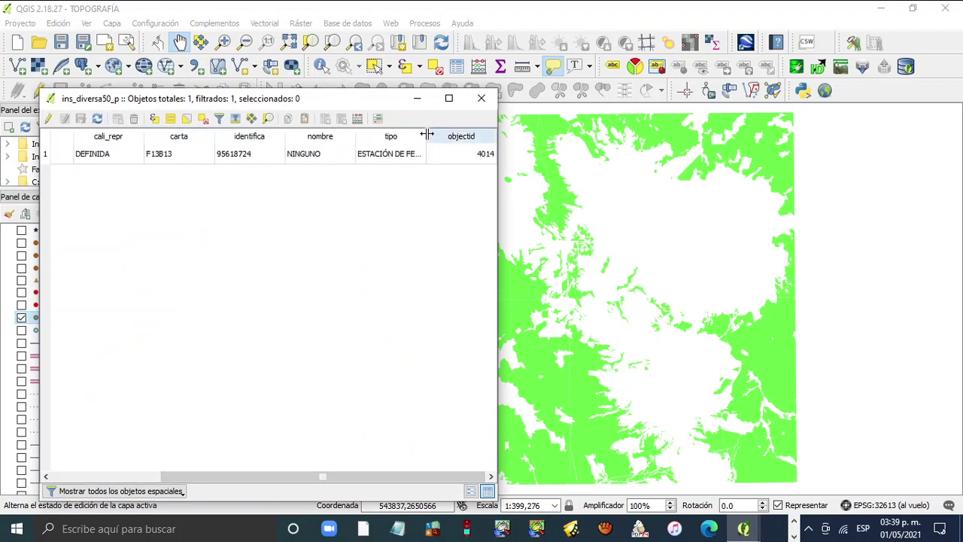
drag(428, 133, 468, 133)
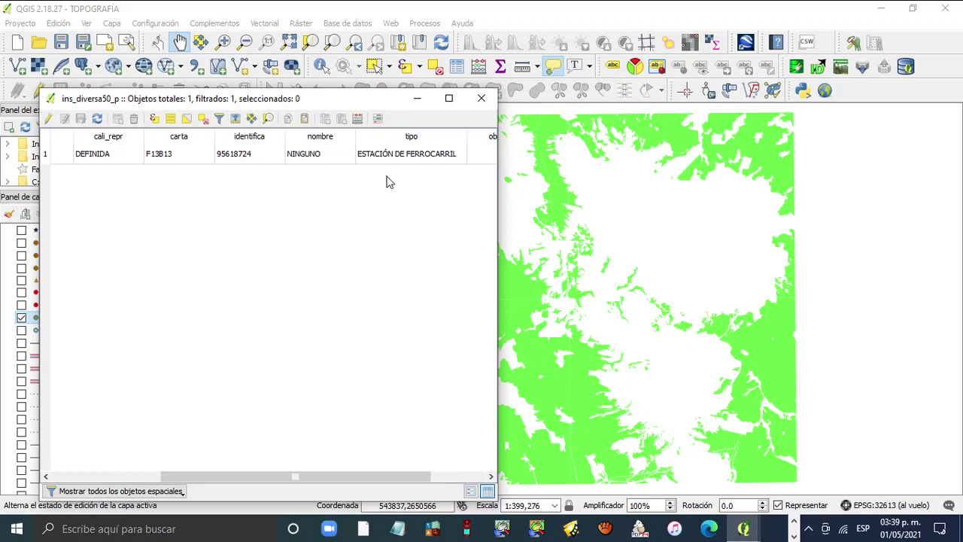
click(482, 102)
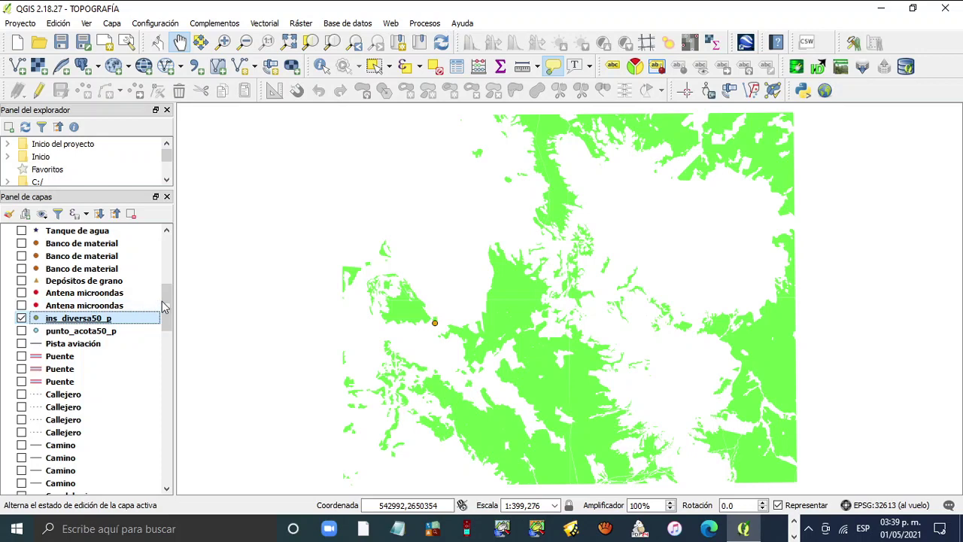
- Show both Vía férrea layers to compare the railway line with the ins_diversa50_p point
drag(166, 305, 188, 419)
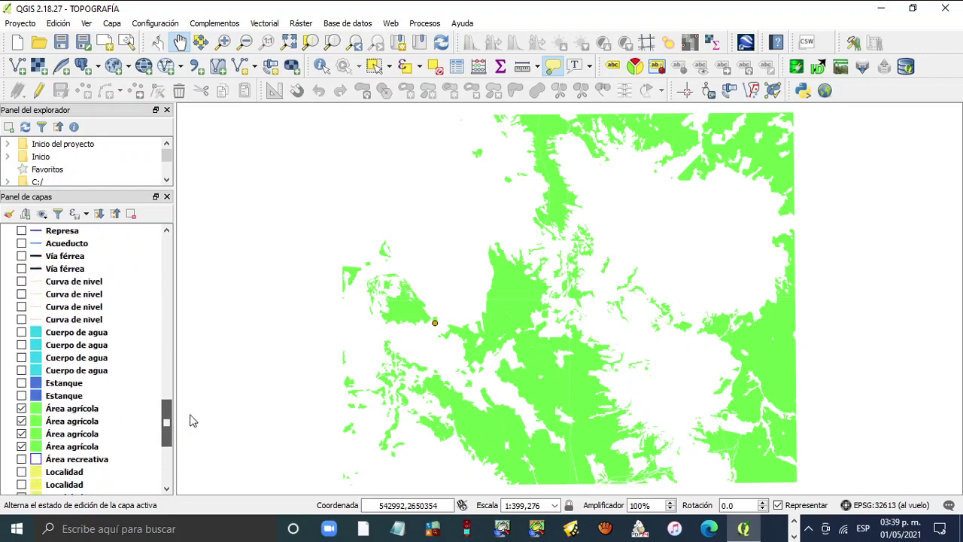
click(22, 255)
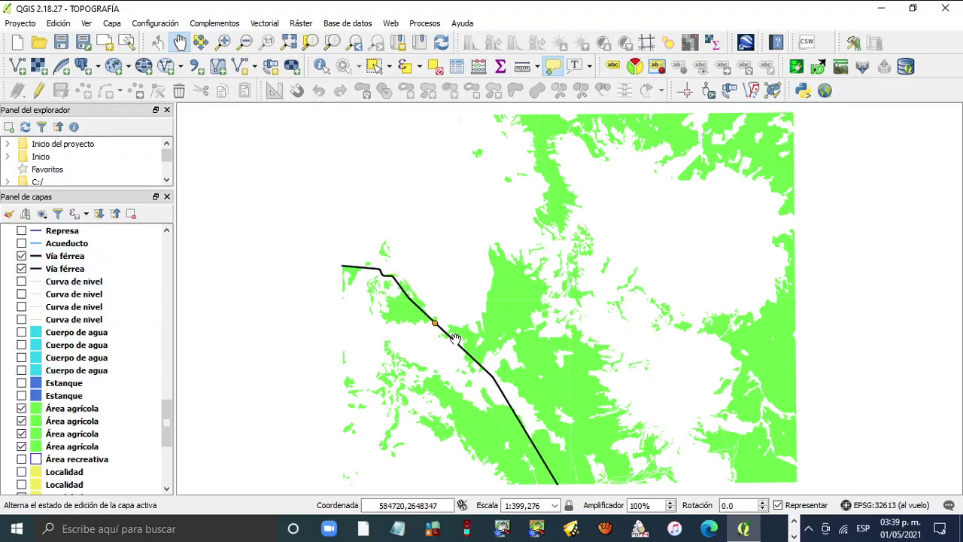
drag(169, 436, 179, 326)
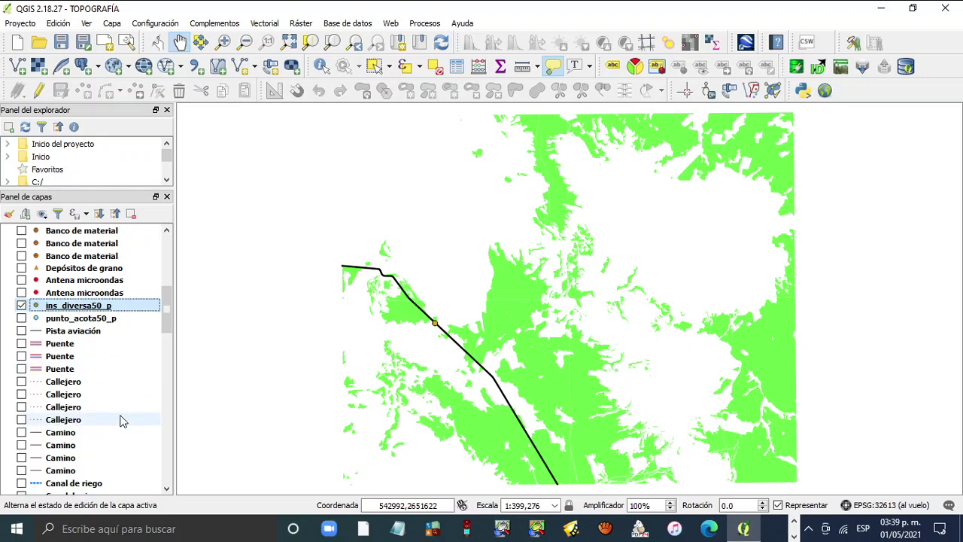
- Rename the ins_diversa50_p layer to "Estación de ferrocarril"
click(89, 313)
key(Left)
key(Left)
key(Left)
key(Left)
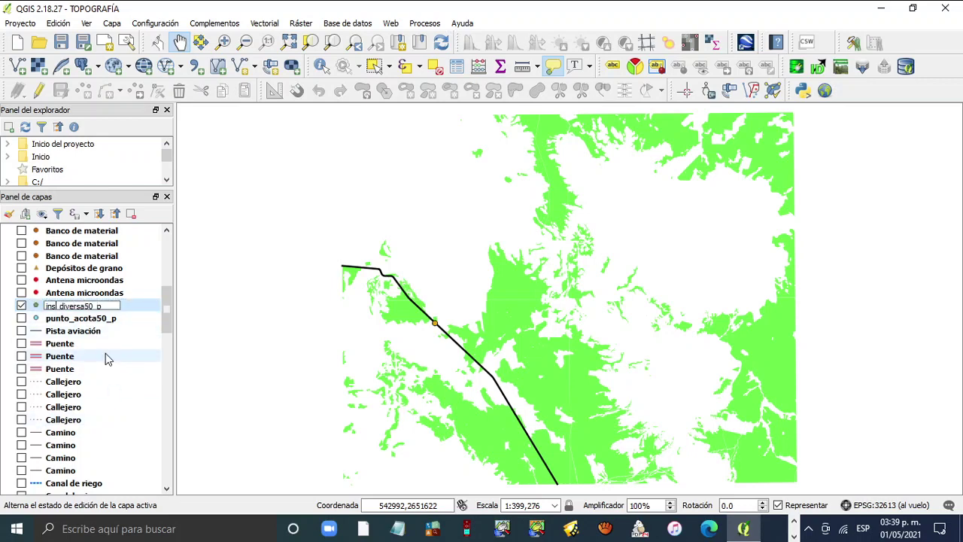
key(Home)
text(Estac)
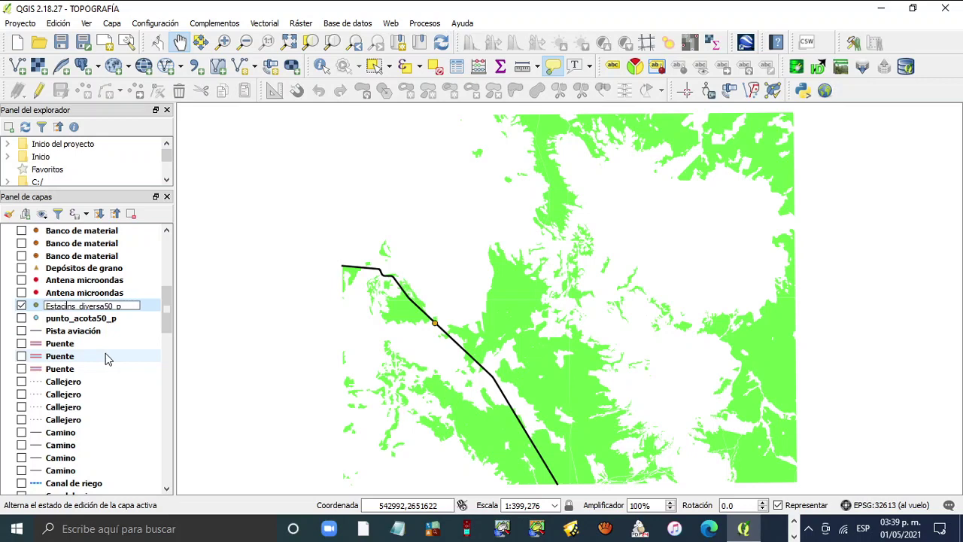
text(ión de ferr)
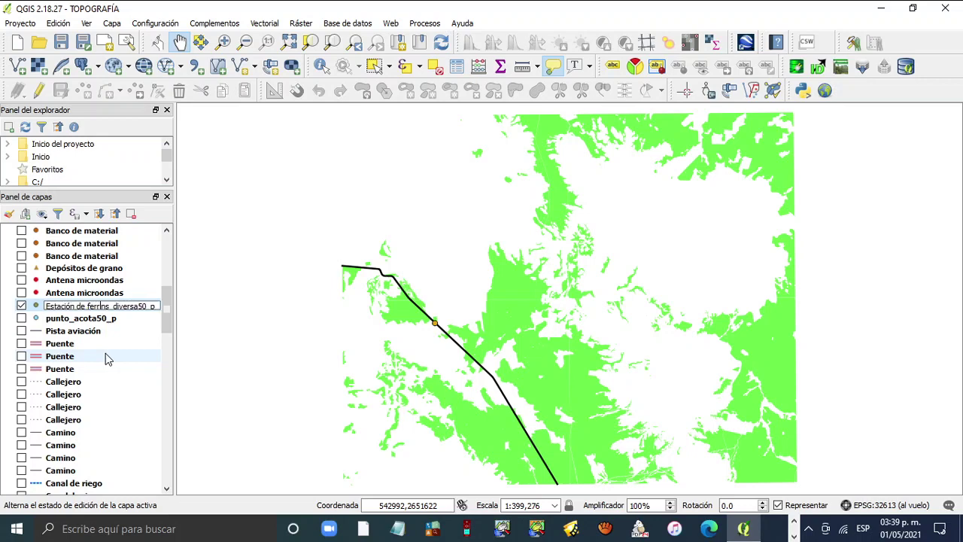
text(ocarril)
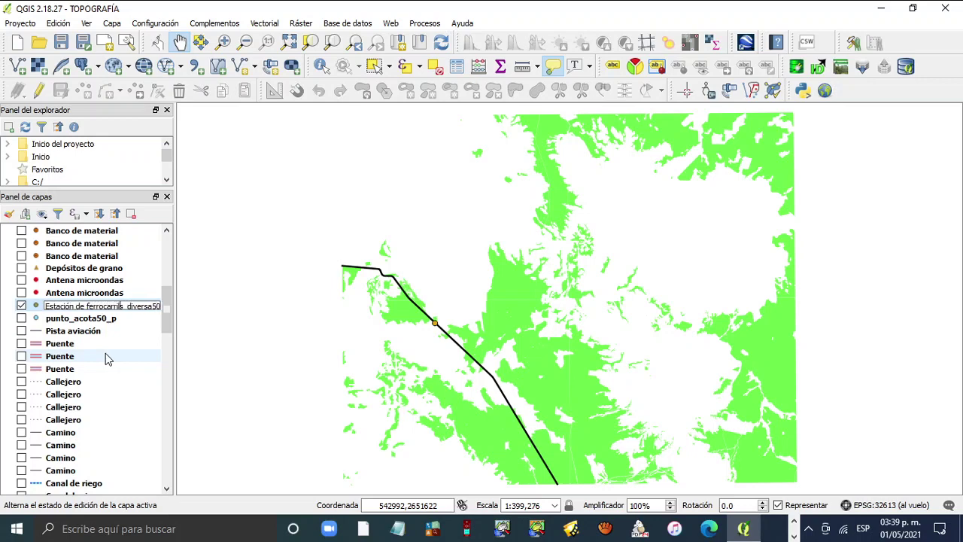
key(Delete)
key(Delete)
key(Delete)
key(Delete)
key(Delete)
key(Delete)
key(Delete)
key(Delete)
key(Delete)
key(Delete)
key(Delete)
key(Delete)
key(Delete)
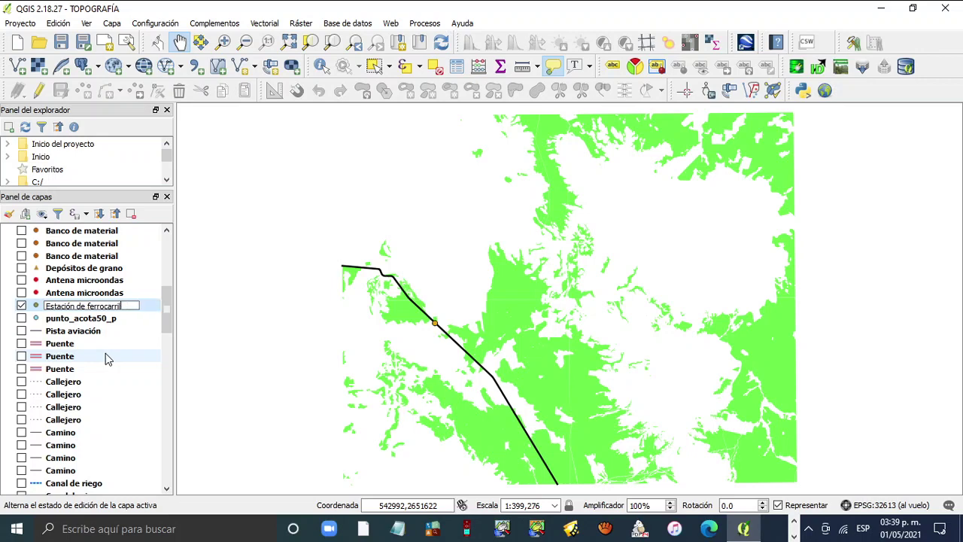
key(Return)
click(129, 393)
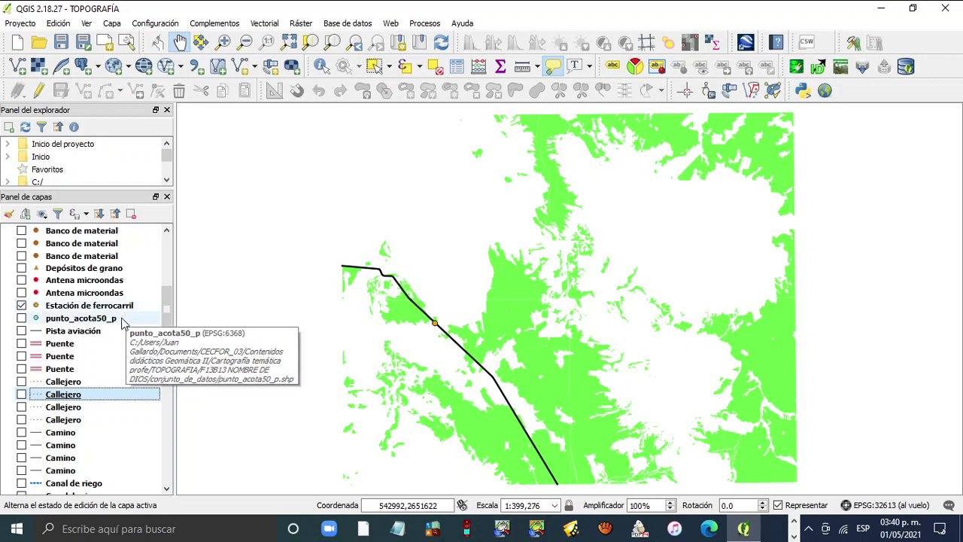
- Show the Capa poligono layer to compare its area with the Estación de ferrocarril point, and hide it again
scroll(121, 328, up, 6)
scroll(120, 329, down, 4)
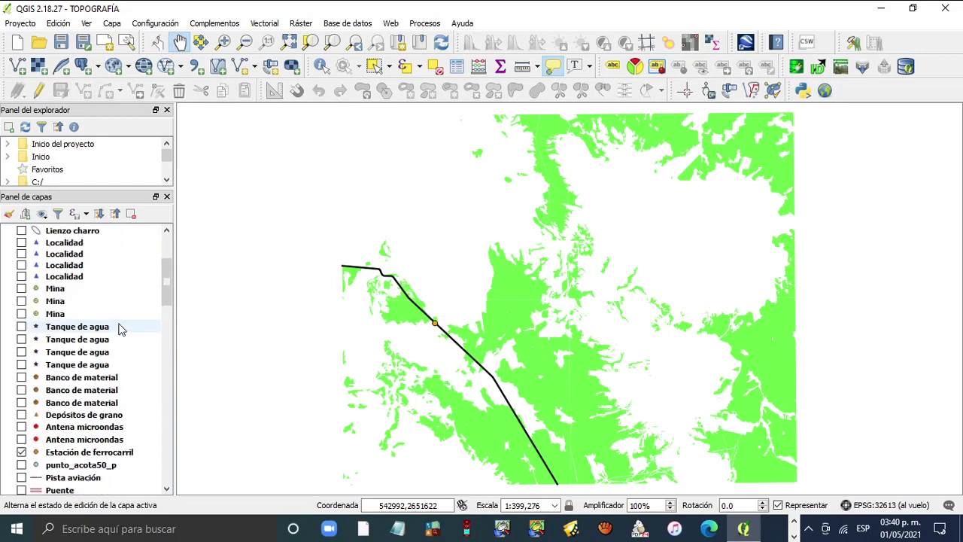
scroll(121, 328, down, 1)
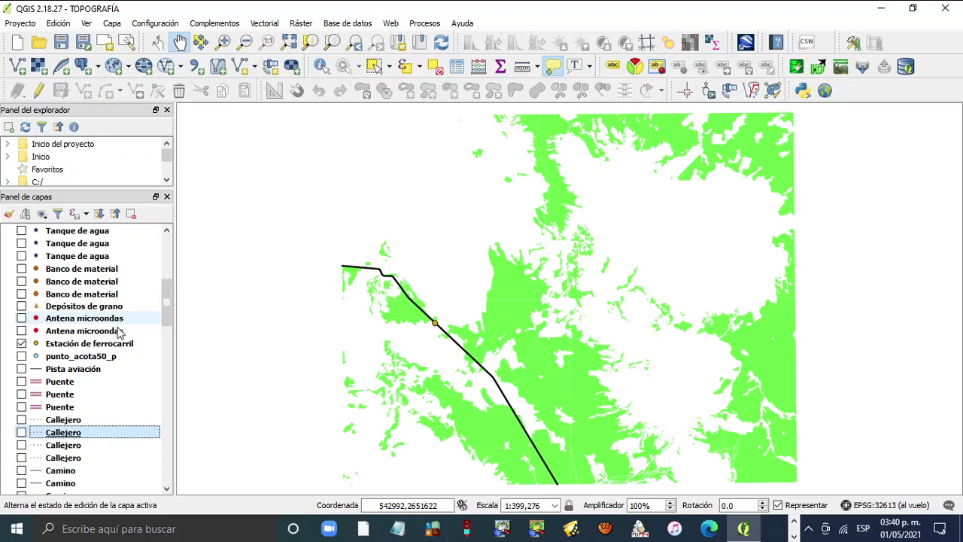
scroll(48, 353, up, 5)
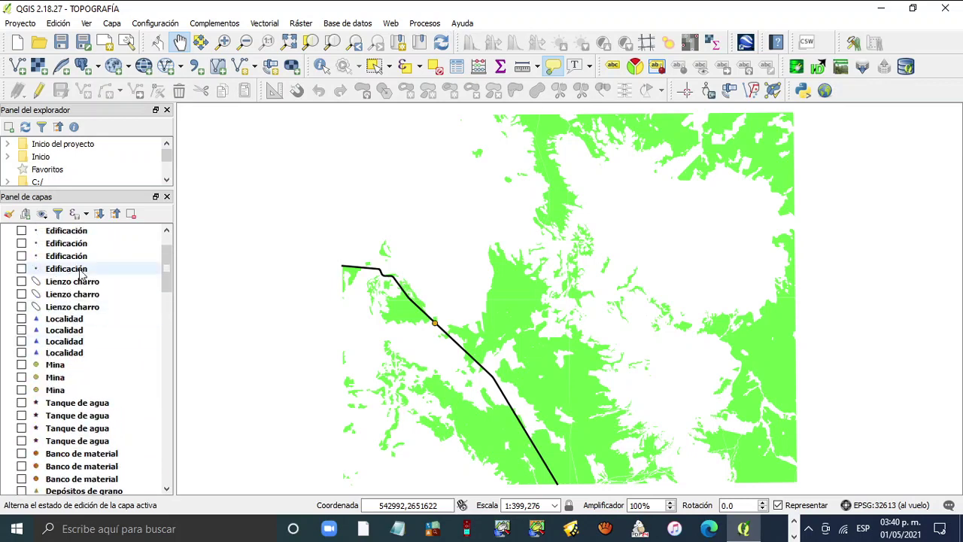
scroll(48, 352, up, 2)
click(22, 230)
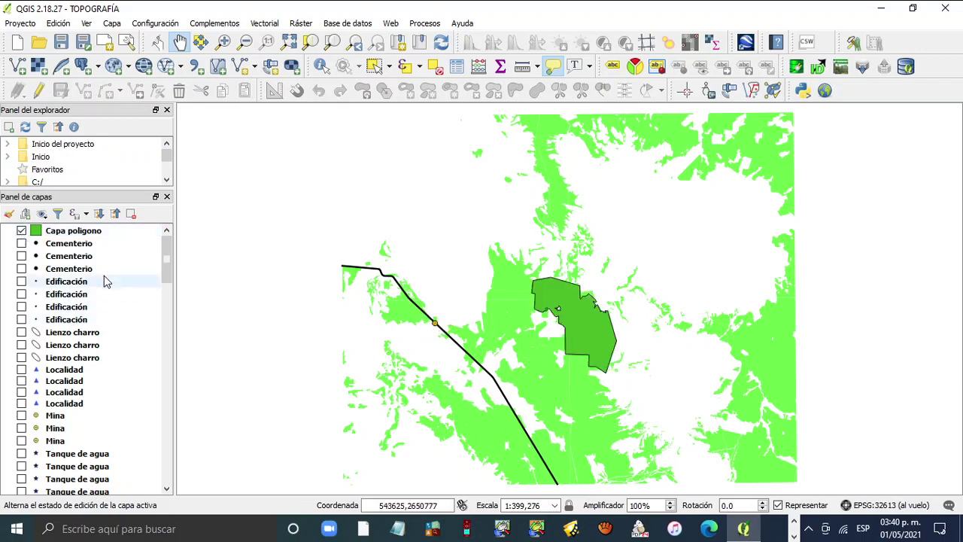
click(22, 232)
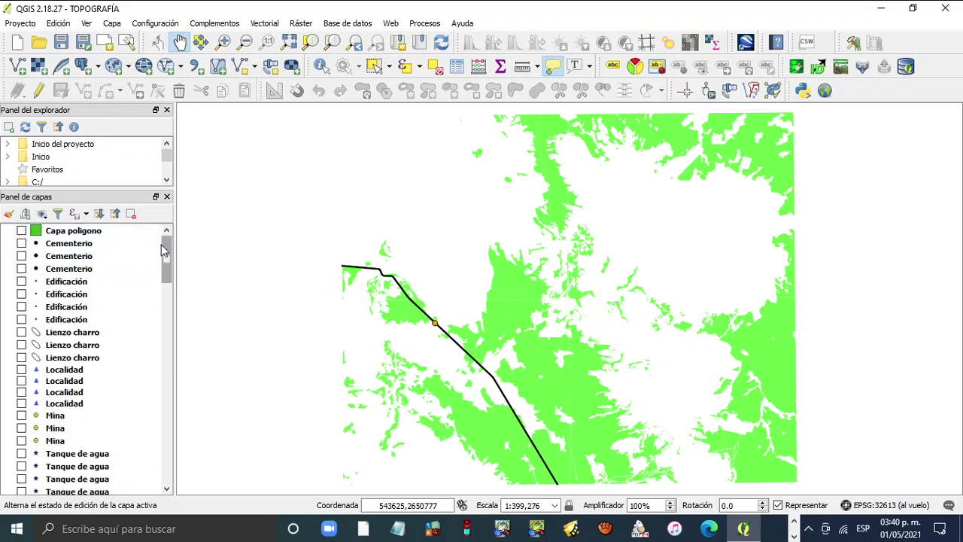
- Hide the Estación de ferrocarril layer and show the punto_acota50_p layer
drag(169, 252, 170, 308)
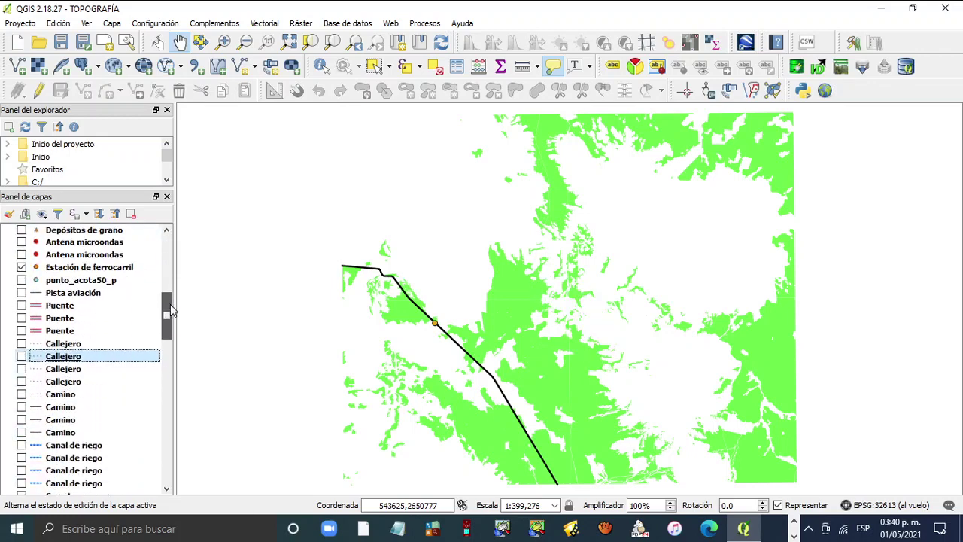
click(22, 268)
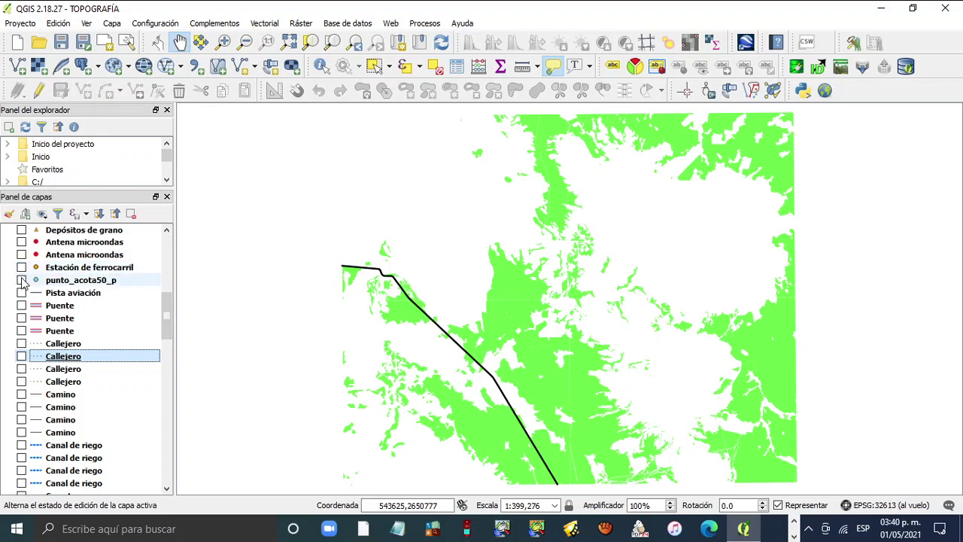
click(23, 280)
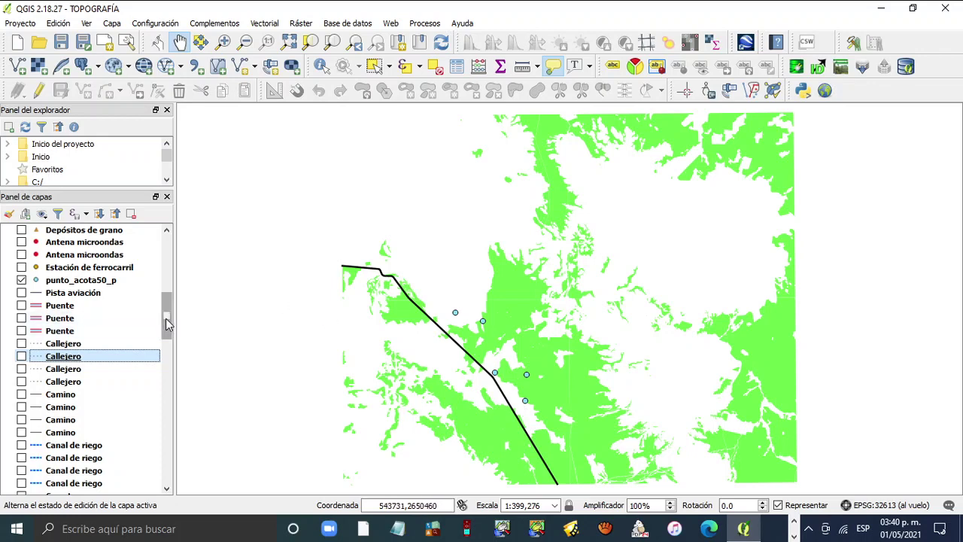
- Show the Capa poligono layer to compare its area with the punto_acota50_p points, and hide it again
drag(166, 316, 166, 248)
click(22, 231)
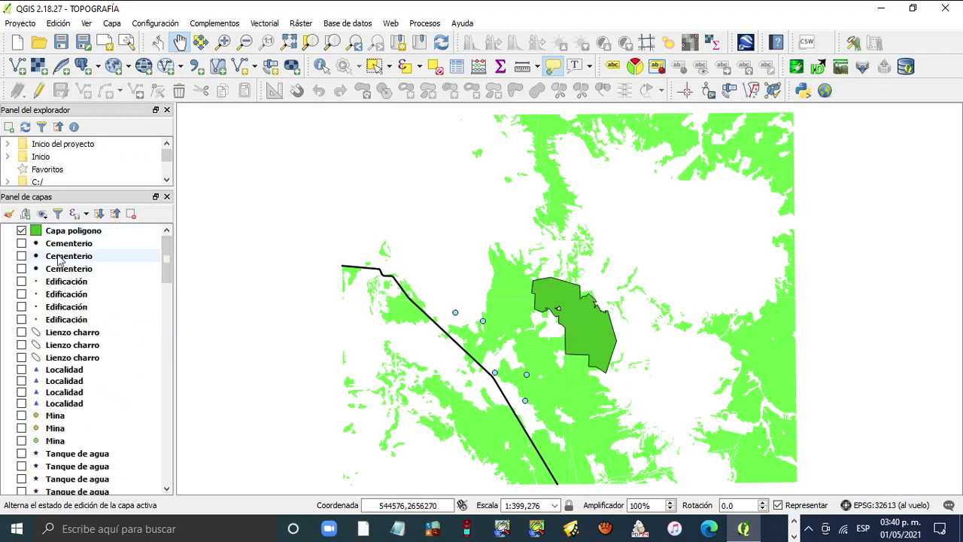
click(22, 230)
- Inspect the punto_acota50_p attribute table, widening the geografico column to read its values, and close it
drag(166, 254, 168, 307)
right_click(88, 295)
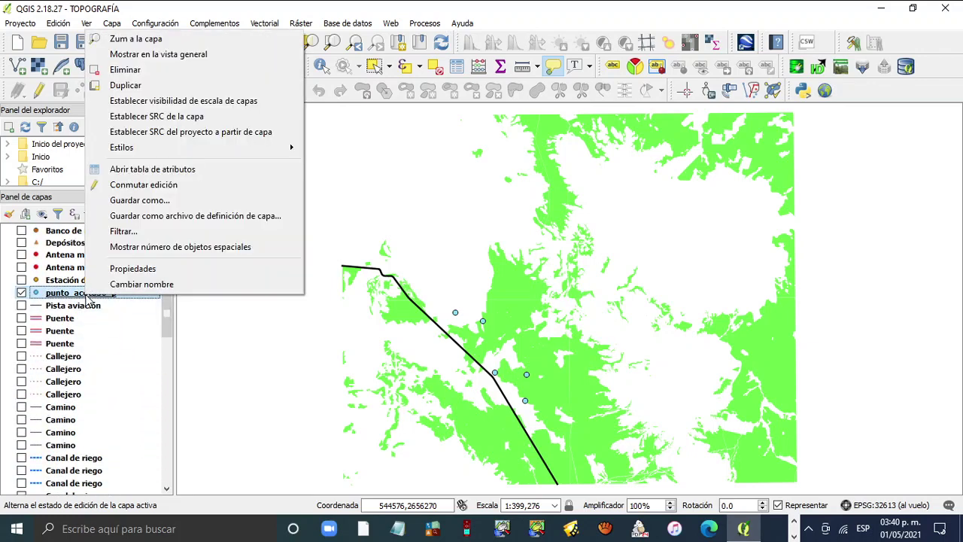
click(209, 170)
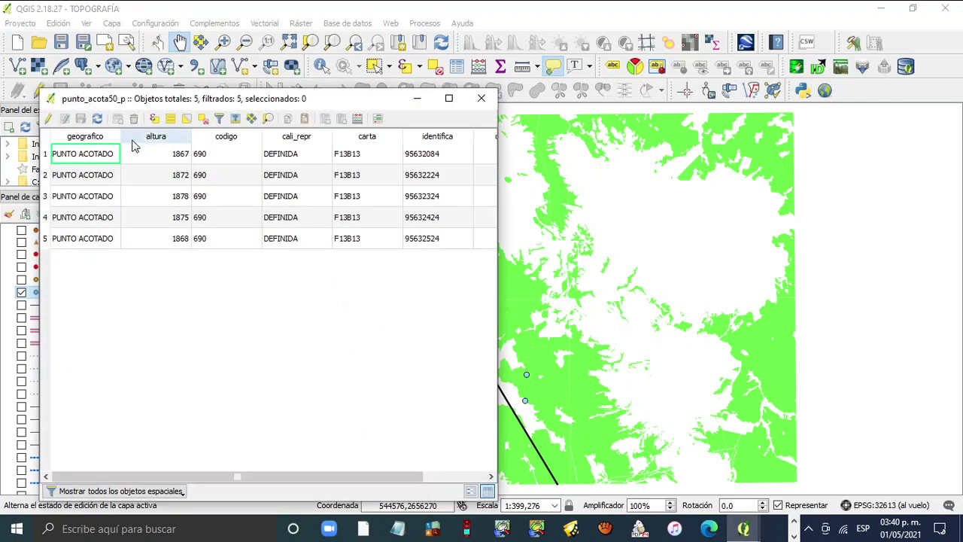
drag(122, 134, 140, 132)
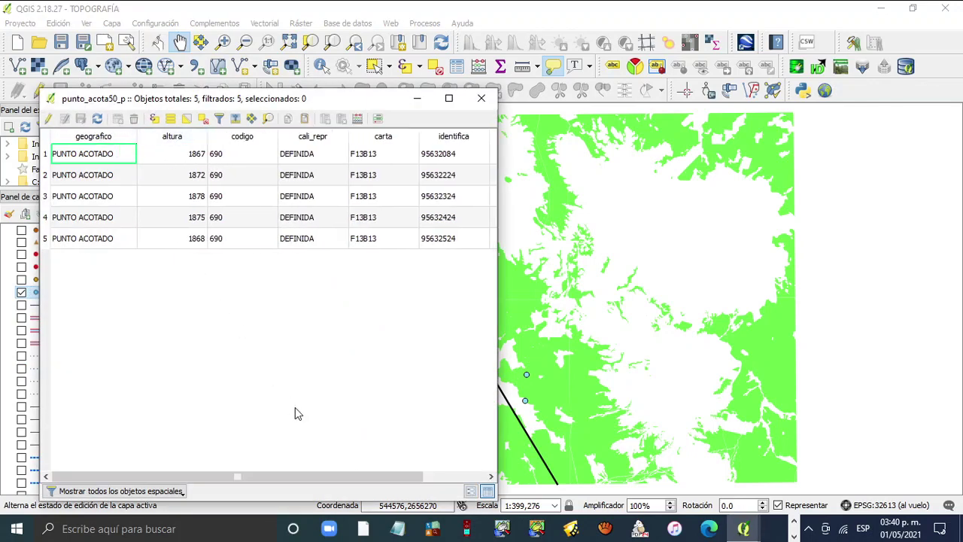
drag(301, 476, 256, 481)
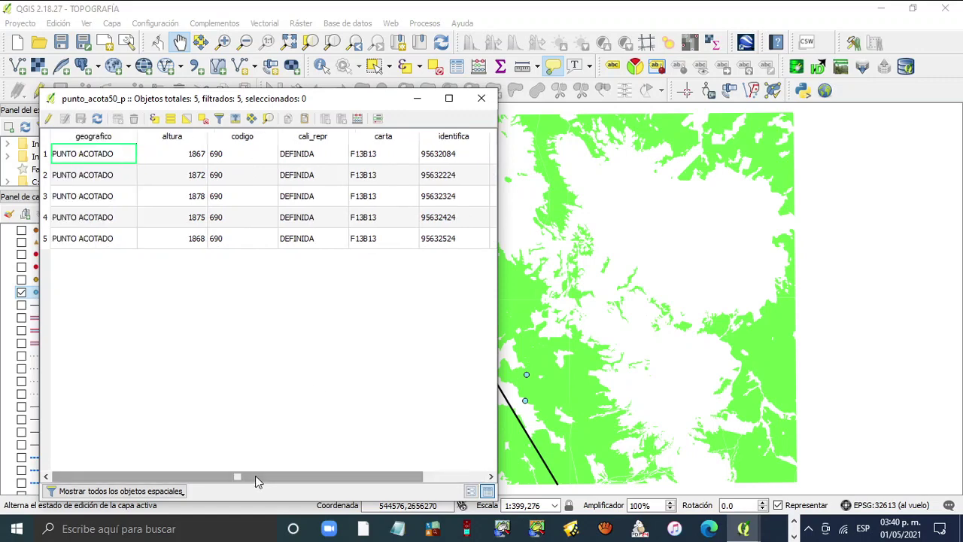
click(481, 98)
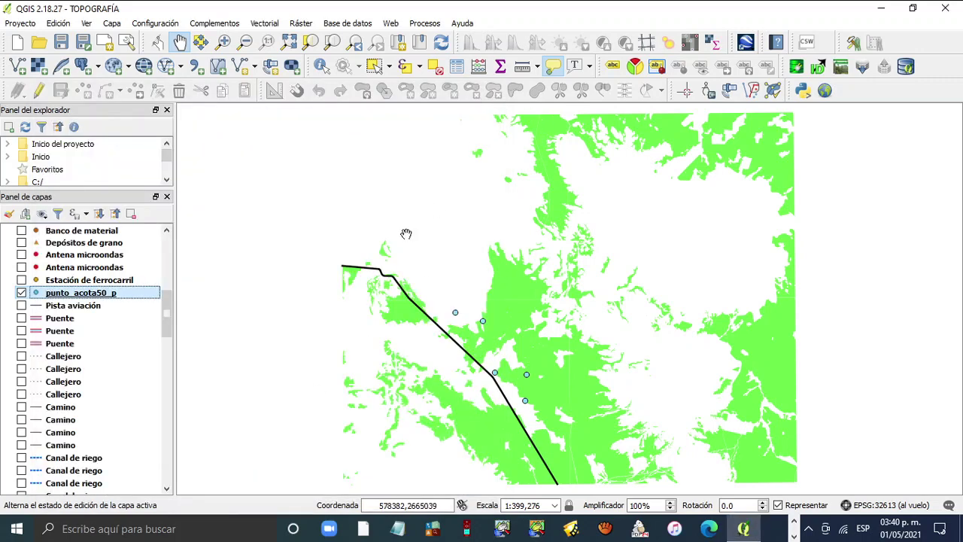
- Remove the punto_acota50_p layer from the project
right_click(90, 296)
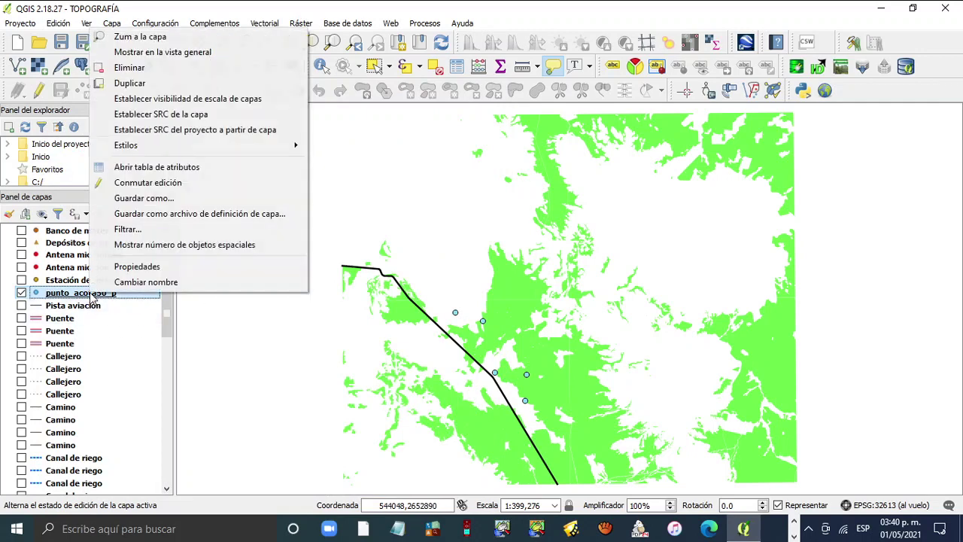
click(117, 68)
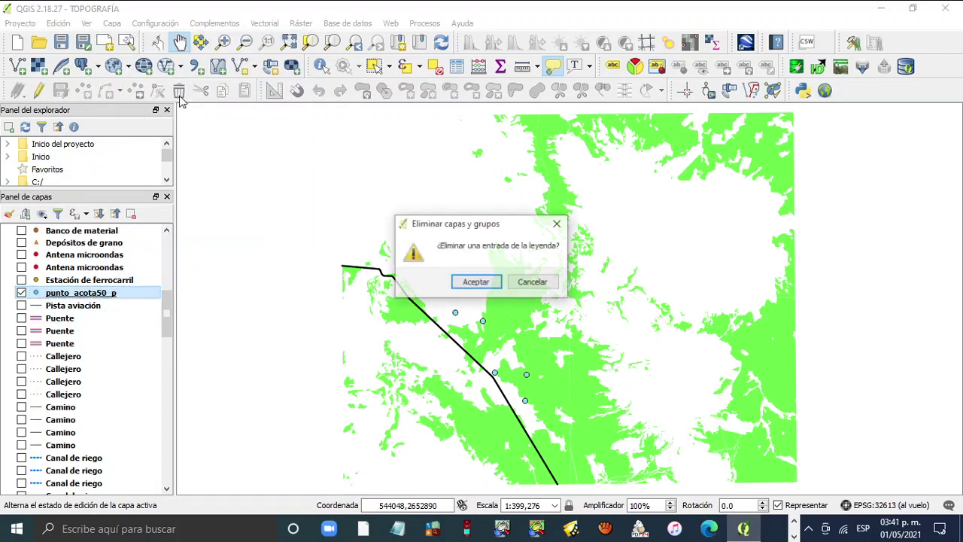
click(478, 281)
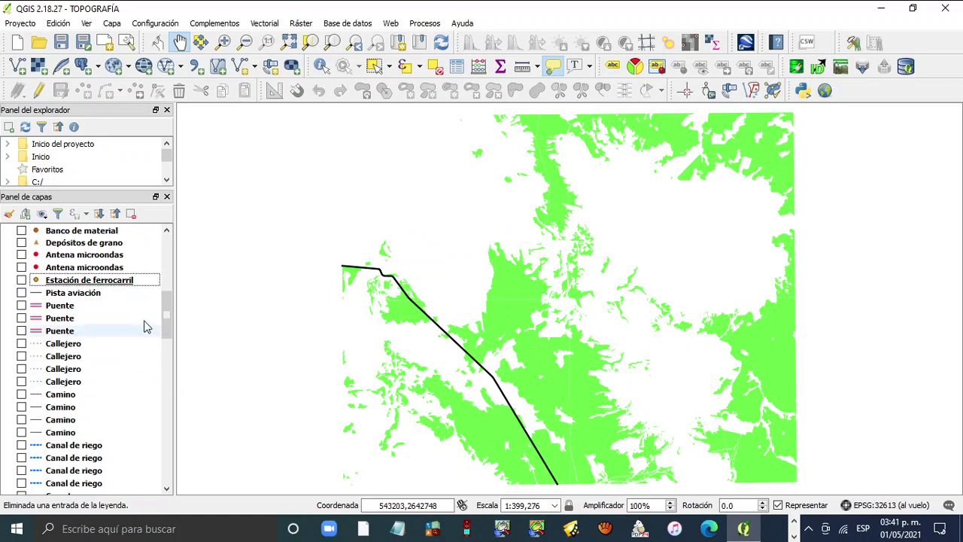
- Make all layers of the project visible on the map
drag(165, 314, 176, 236)
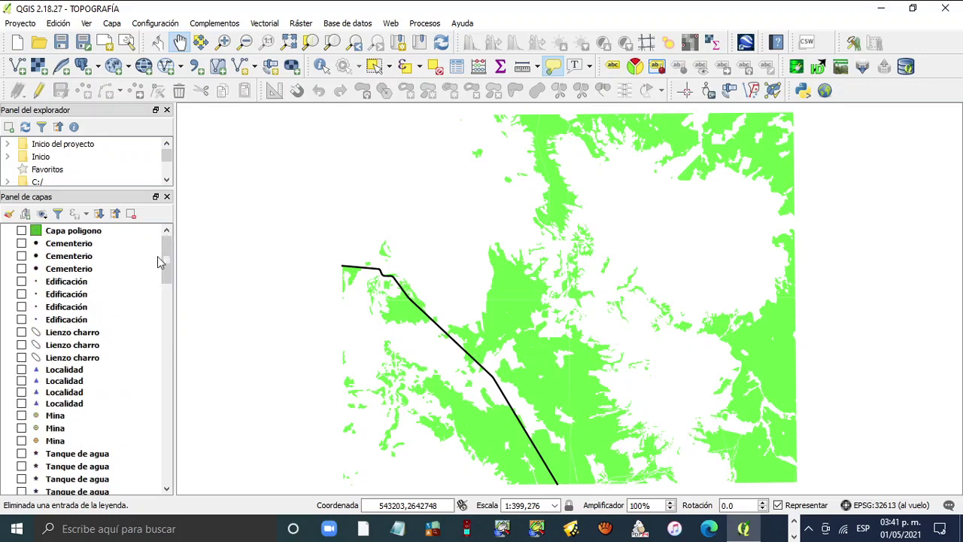
click(43, 215)
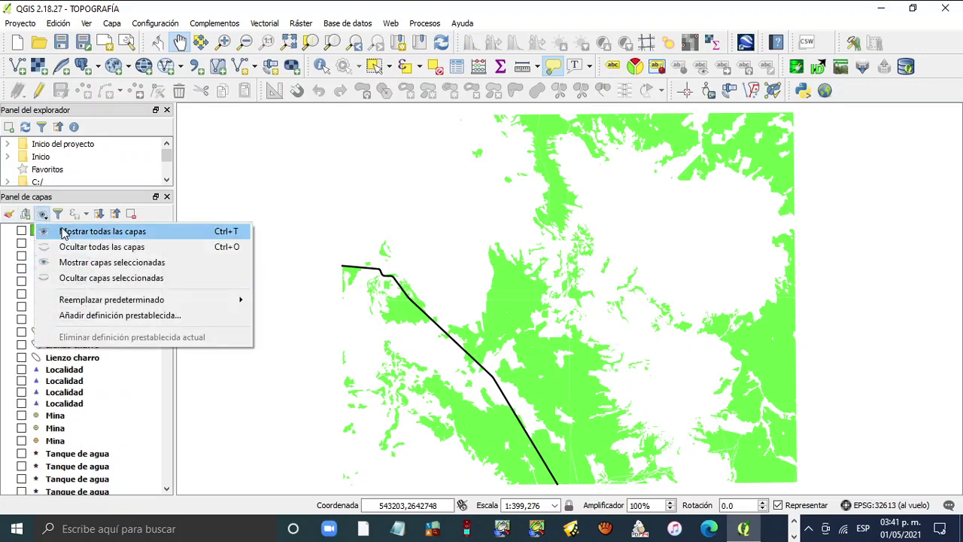
click(72, 232)
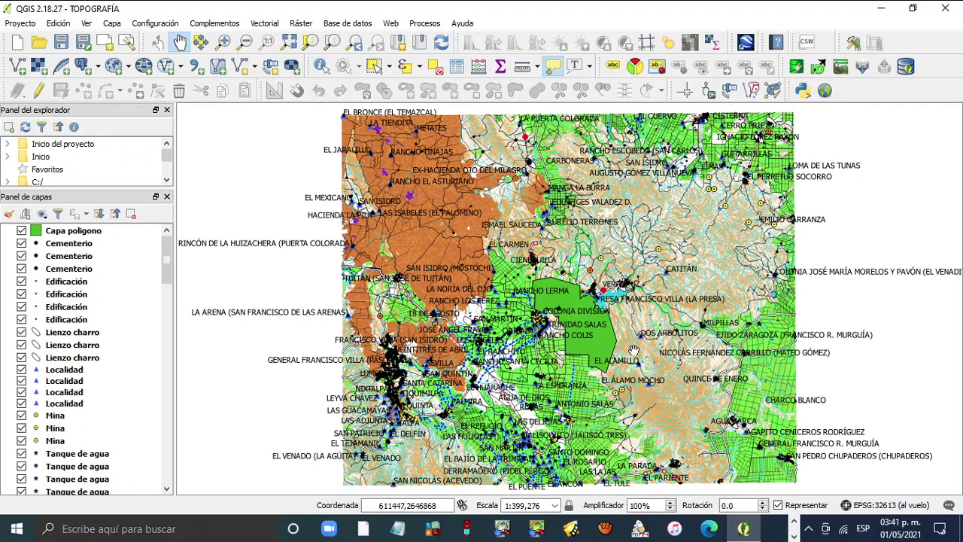
- Hide the Capa poligono layer to examine the features lying beneath its area, and show it again
scroll(633, 350, up, 1)
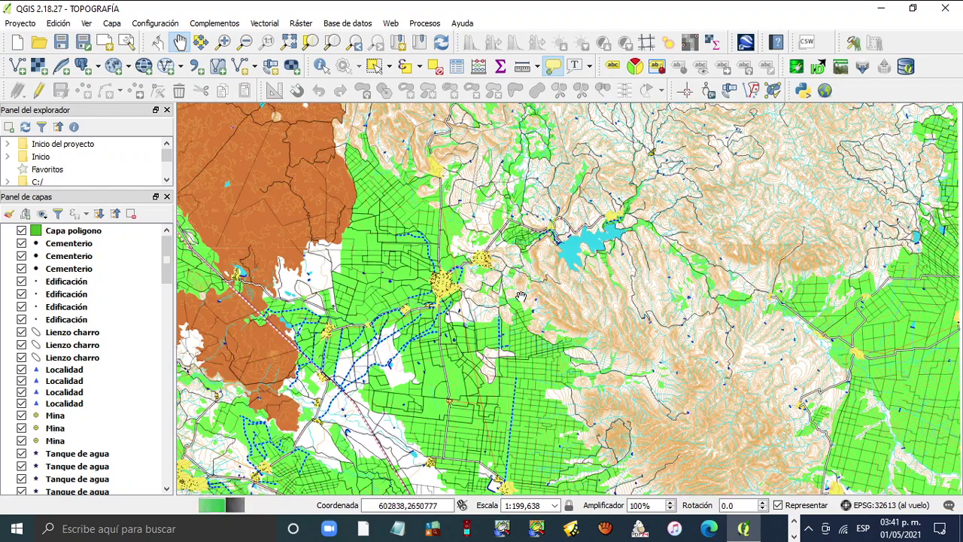
scroll(516, 304, up, 1)
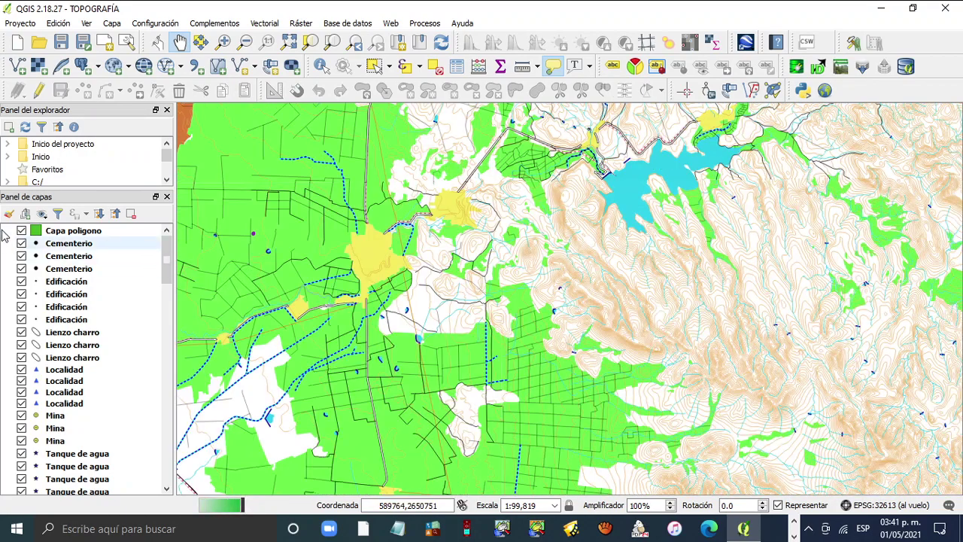
click(24, 240)
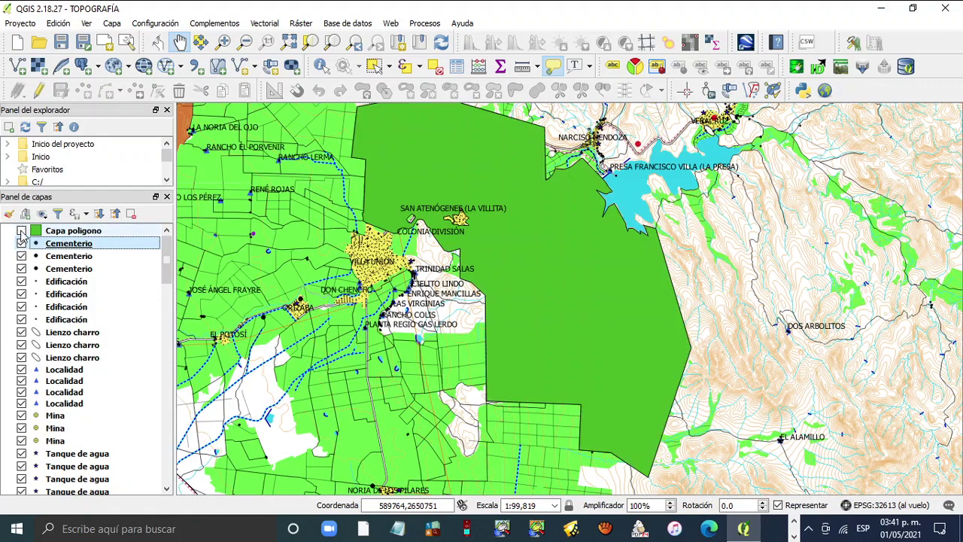
click(21, 231)
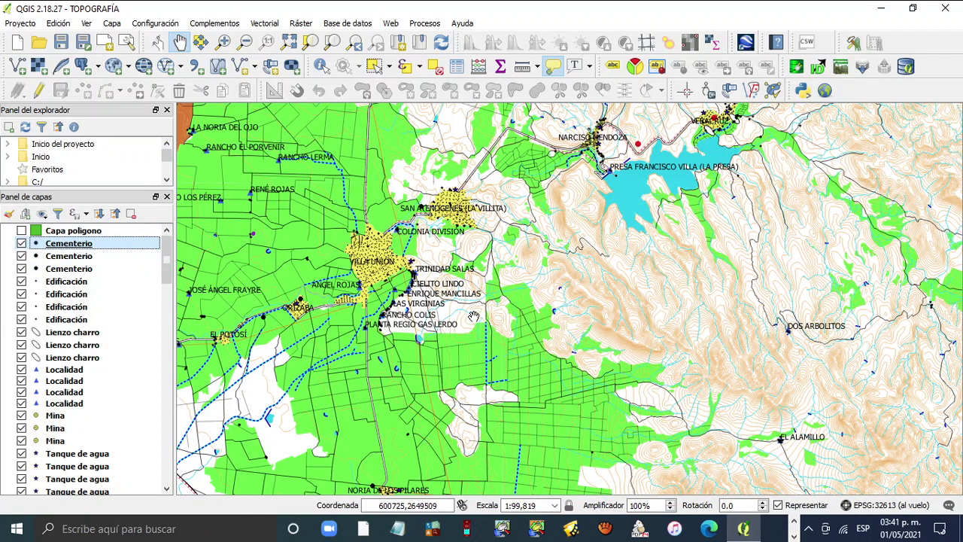
scroll(562, 258, down, 1)
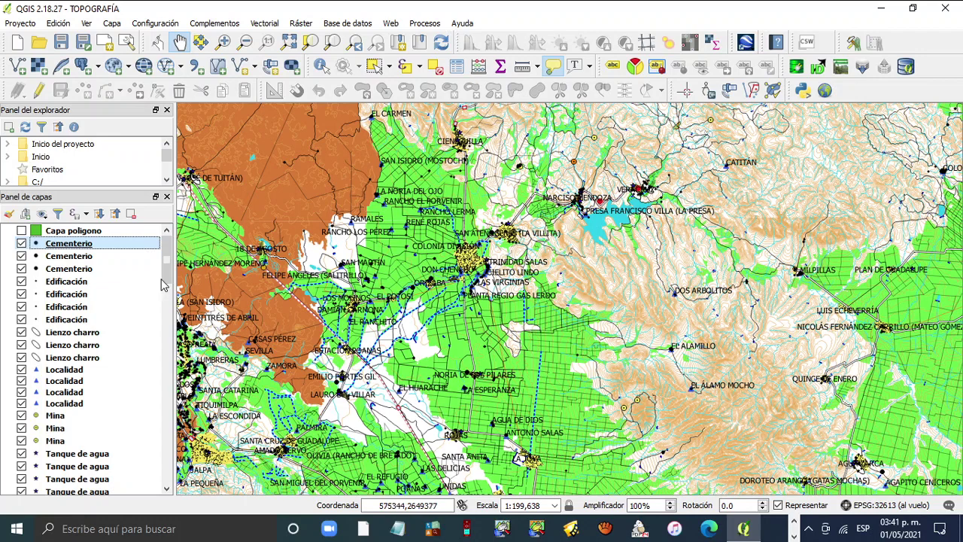
click(22, 231)
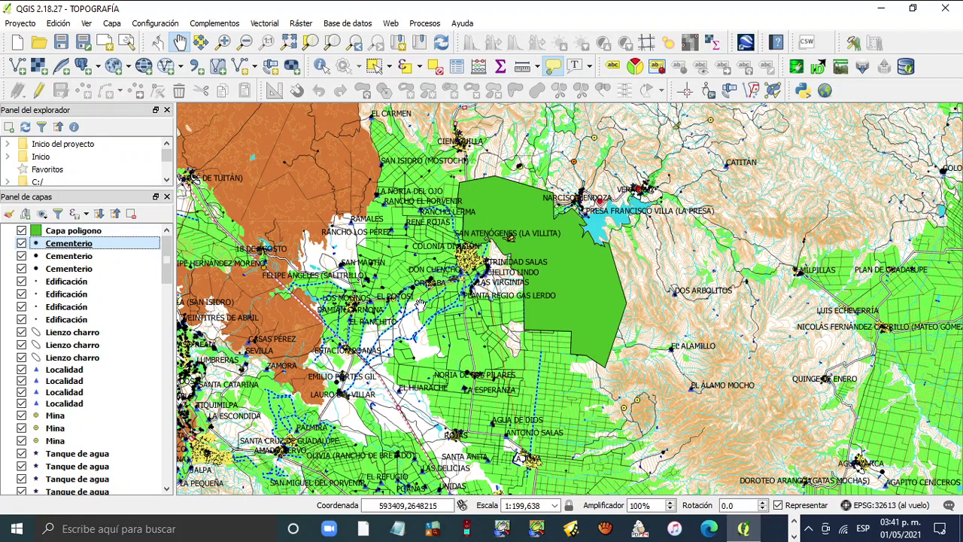
- View the map at full extent and then closer around the Capa poligono area to review all layers together
click(289, 42)
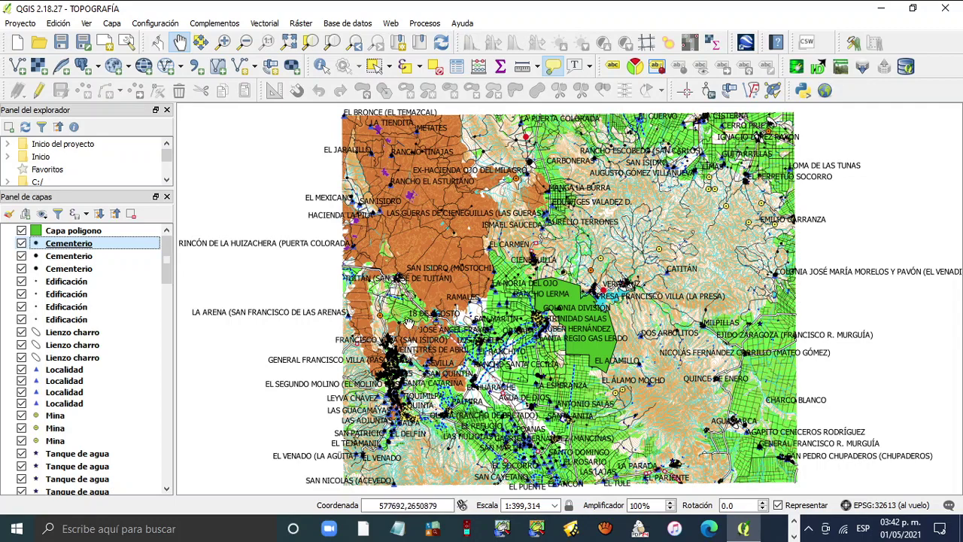
scroll(636, 335, up, 1)
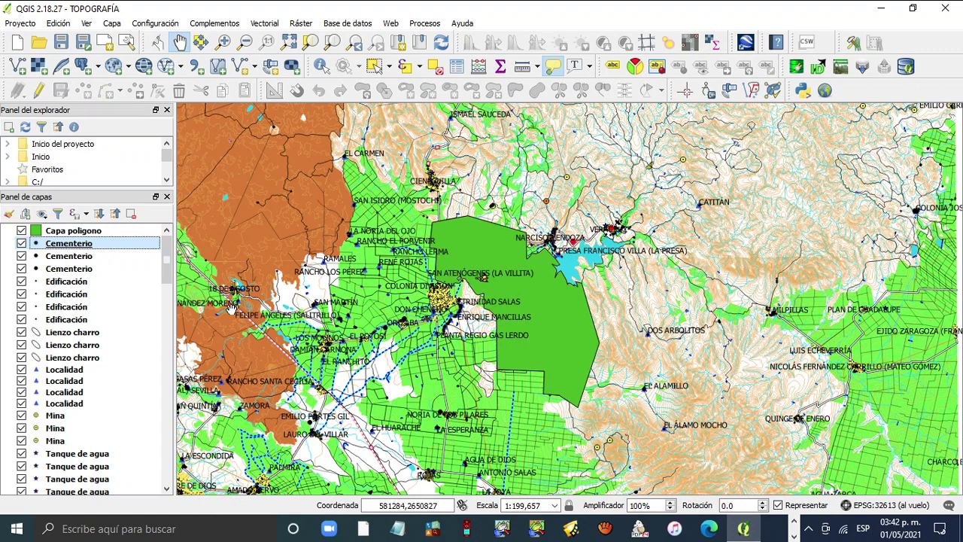
mouse_move(167, 256)
mouse_down()
mouse_move(164, 277)
mouse_move(165, 251)
mouse_up()
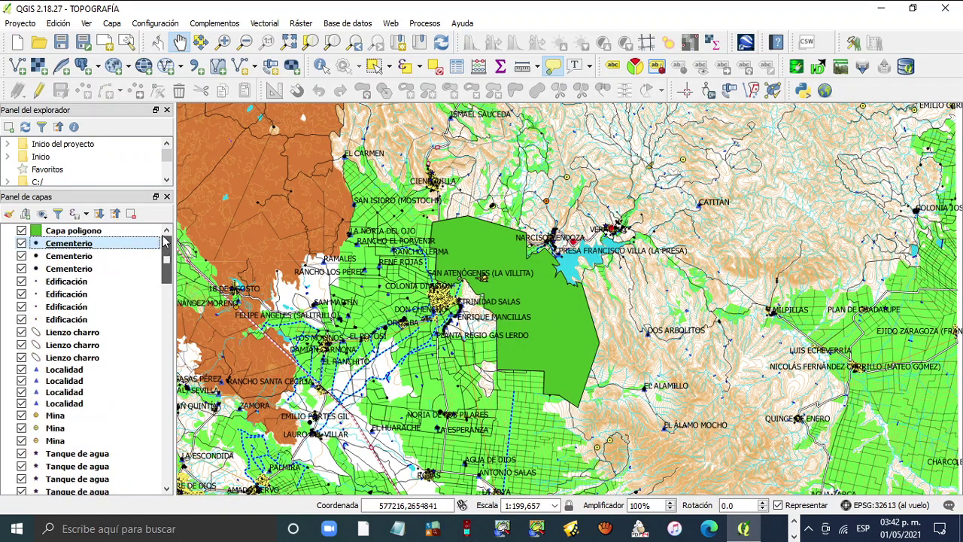
- Rename the Capa poligono layer as Ejido San Atenógenes
click(69, 231)
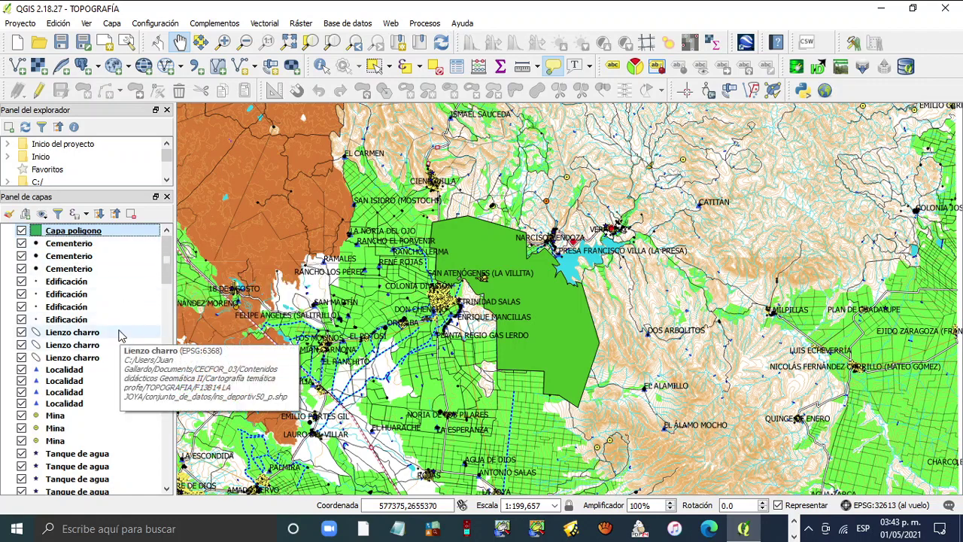
key(F2)
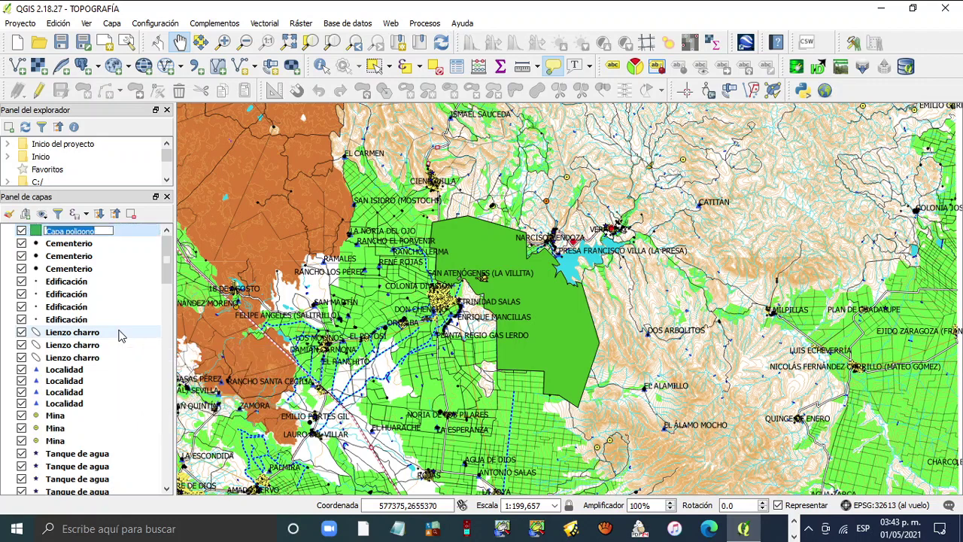
key(End)
text(Ejido San )
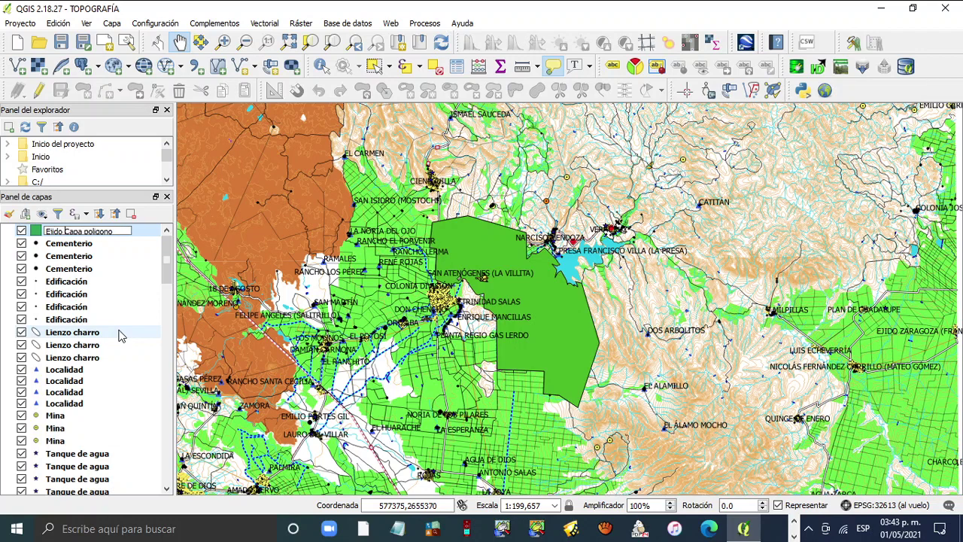
text(Atenógene)
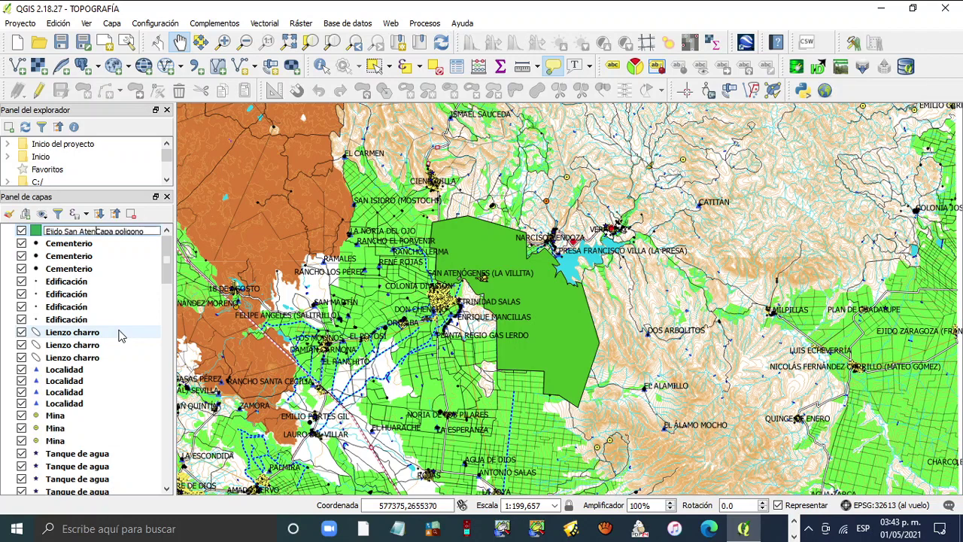
text(s)
key(Delete)
key(Delete)
key(Delete)
key(Delete)
key(Delete)
key(Return)
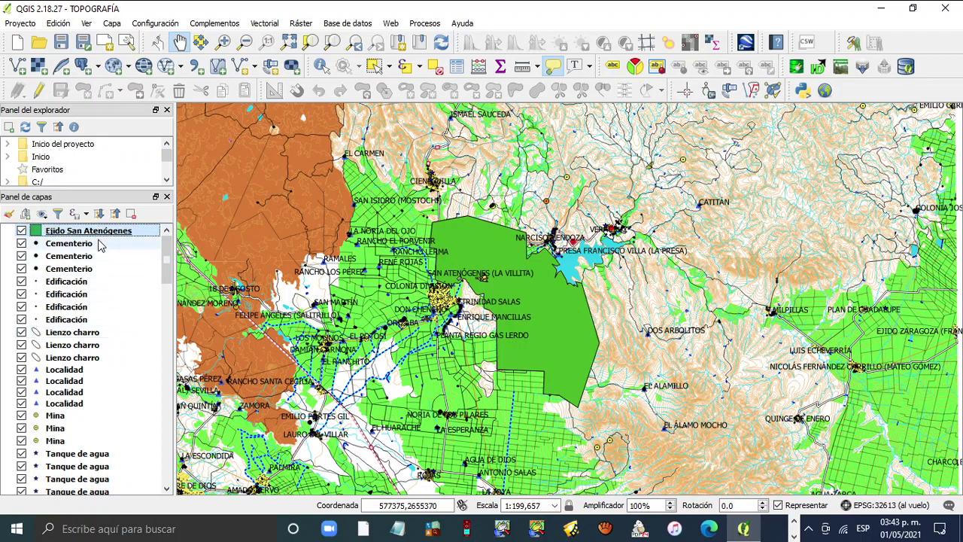
- Give the simple fill of the Ejido San Atenógenes layer a transparent fill and apply it to the map
right_click(103, 235)
click(348, 249)
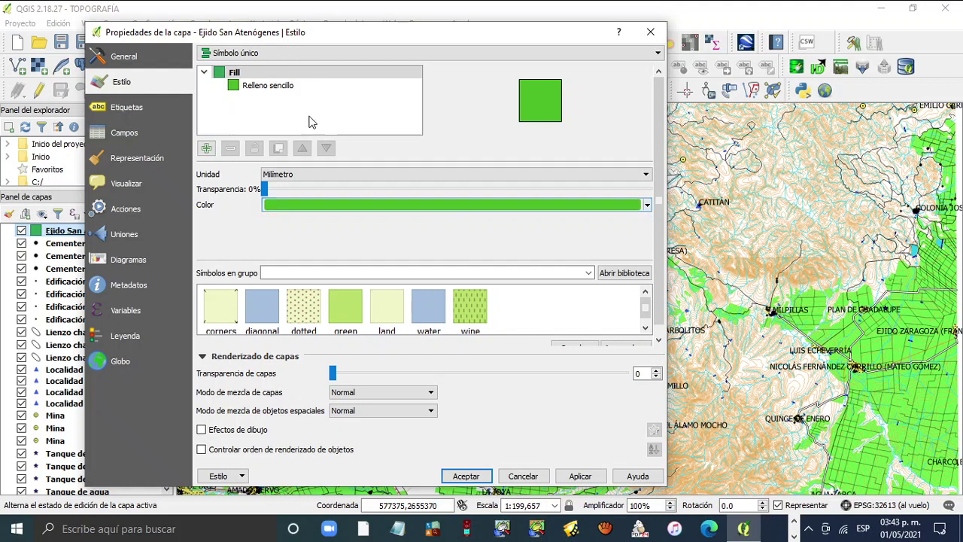
click(267, 86)
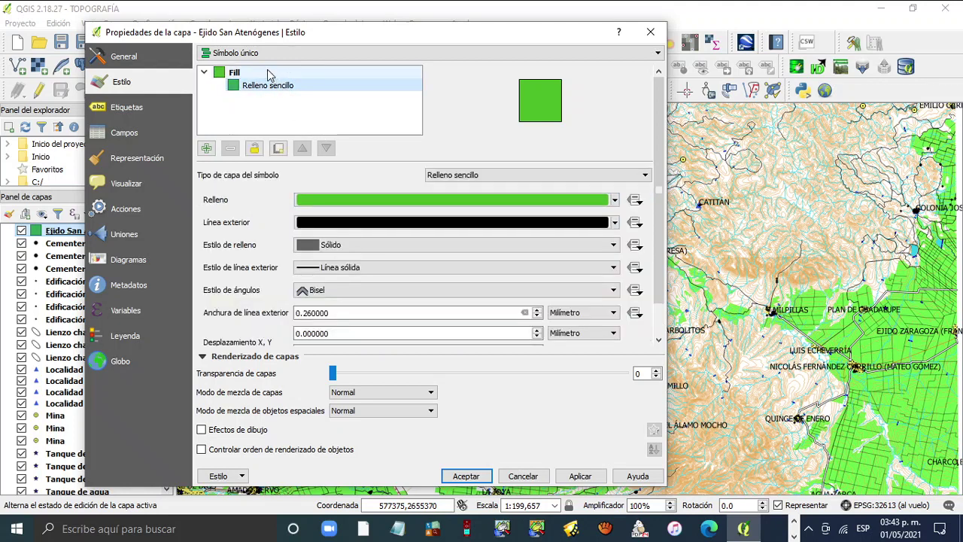
click(269, 73)
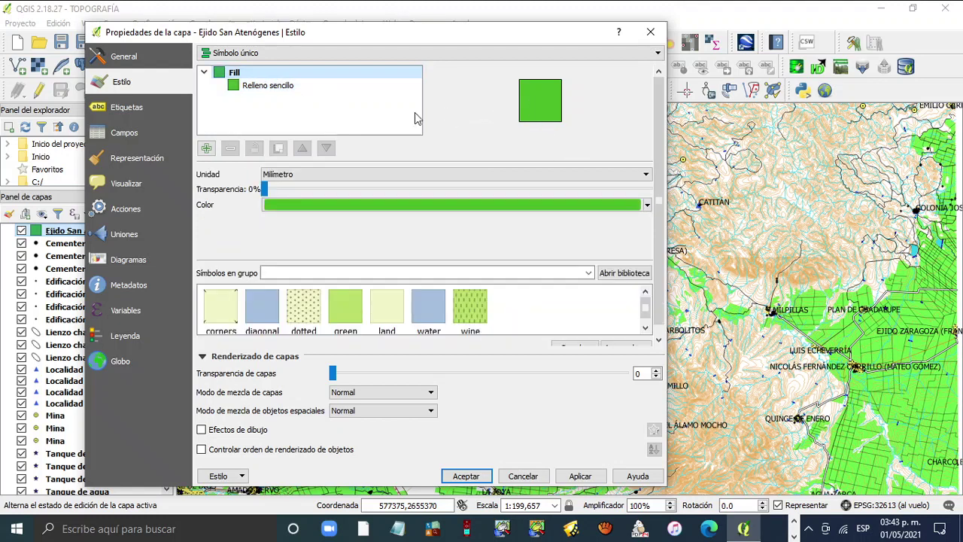
click(280, 87)
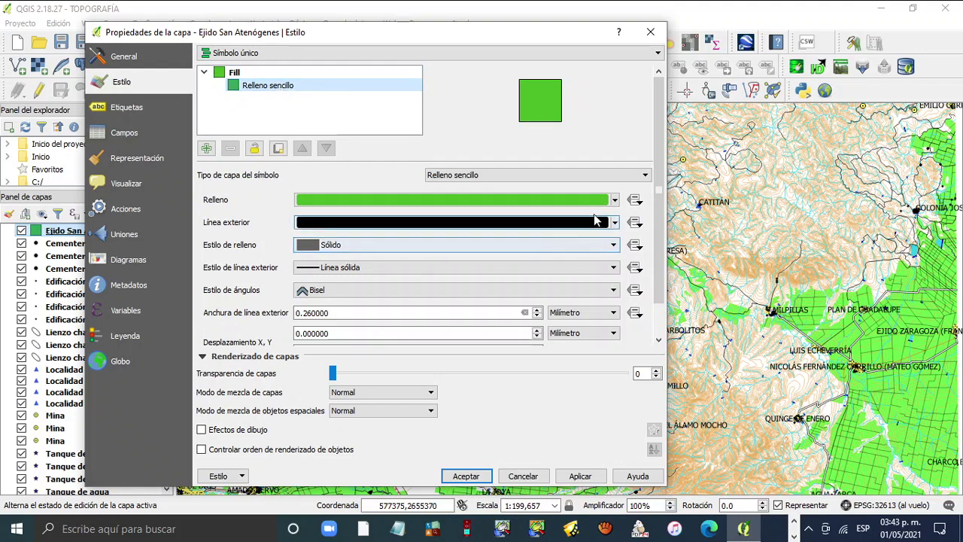
click(614, 200)
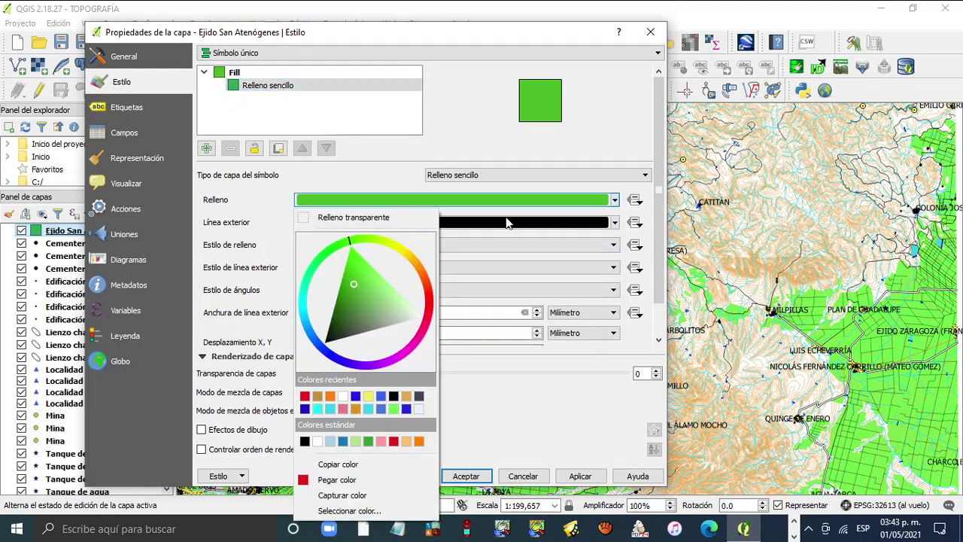
click(370, 215)
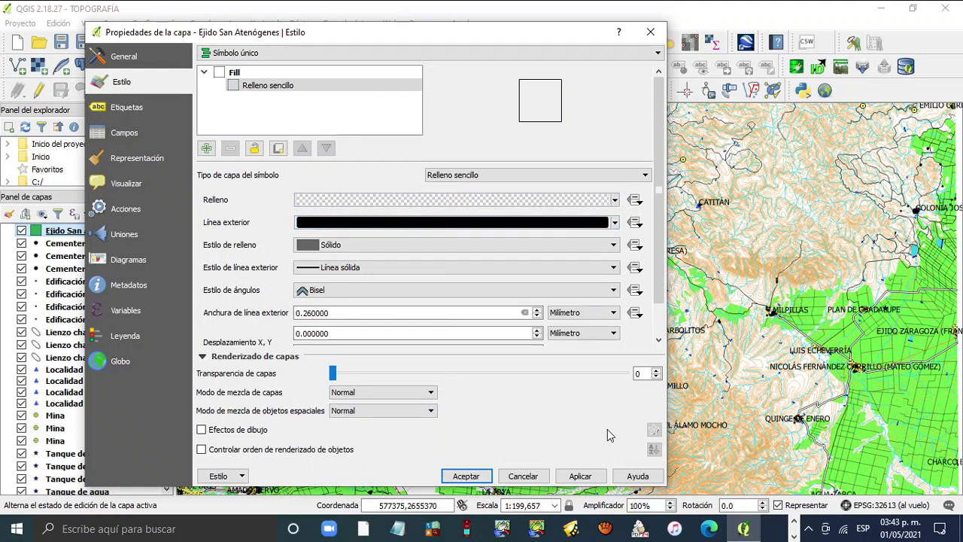
drag(452, 40, 181, 42)
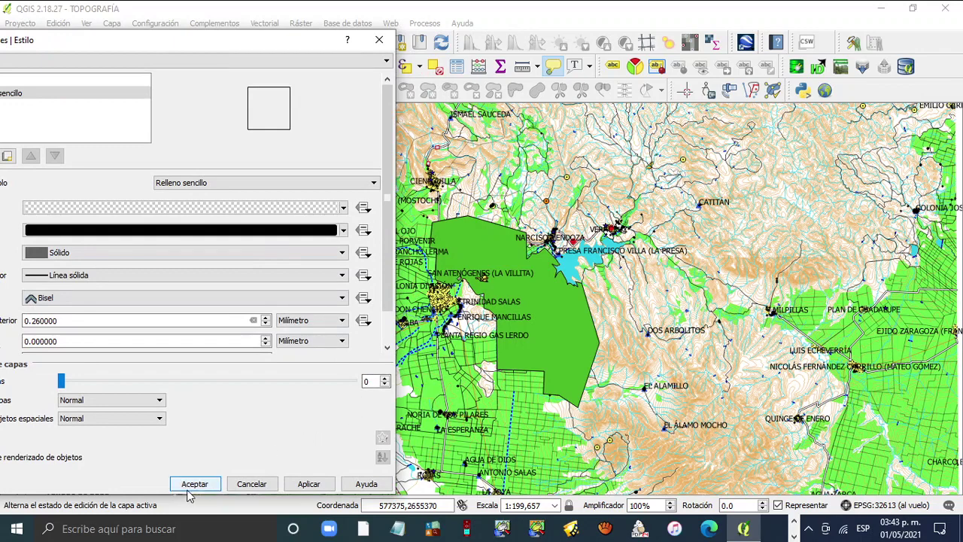
click(307, 484)
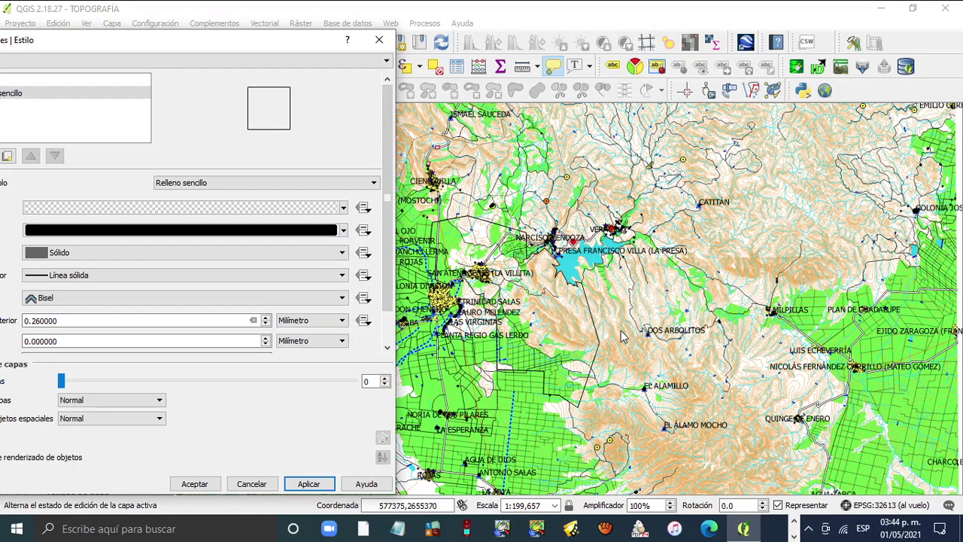
- Set the outline colour of the Ejido San Atenógenes polygon to dark blue and copy that colour
drag(236, 42, 423, 43)
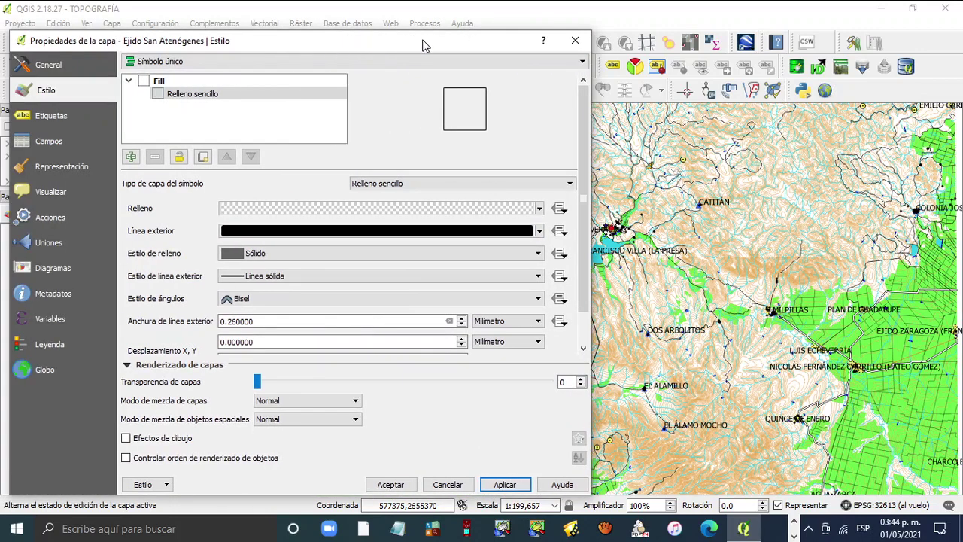
click(539, 232)
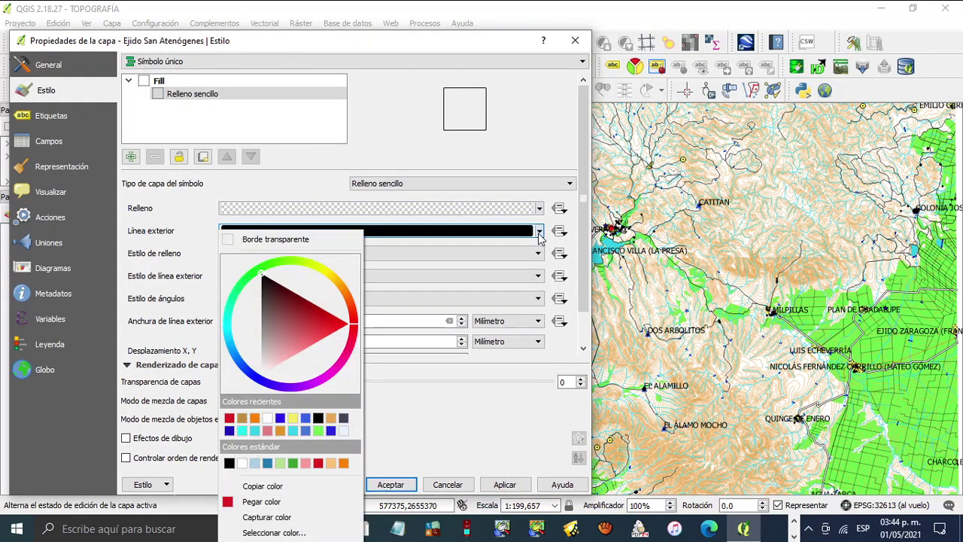
mouse_move(354, 329)
mouse_down()
mouse_move(331, 369)
mouse_move(259, 383)
mouse_up()
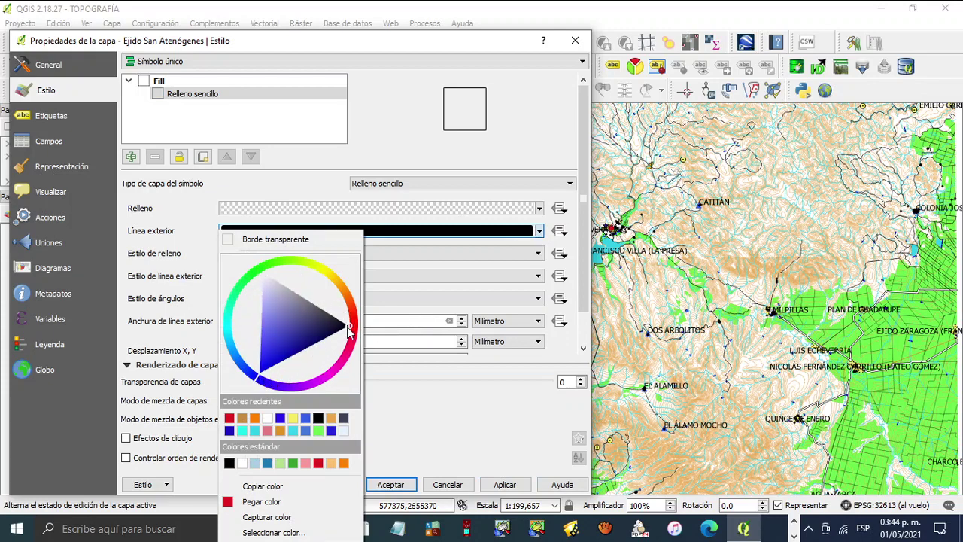
mouse_move(348, 331)
mouse_down()
mouse_move(295, 320)
mouse_move(308, 339)
mouse_move(319, 334)
mouse_move(290, 354)
mouse_up()
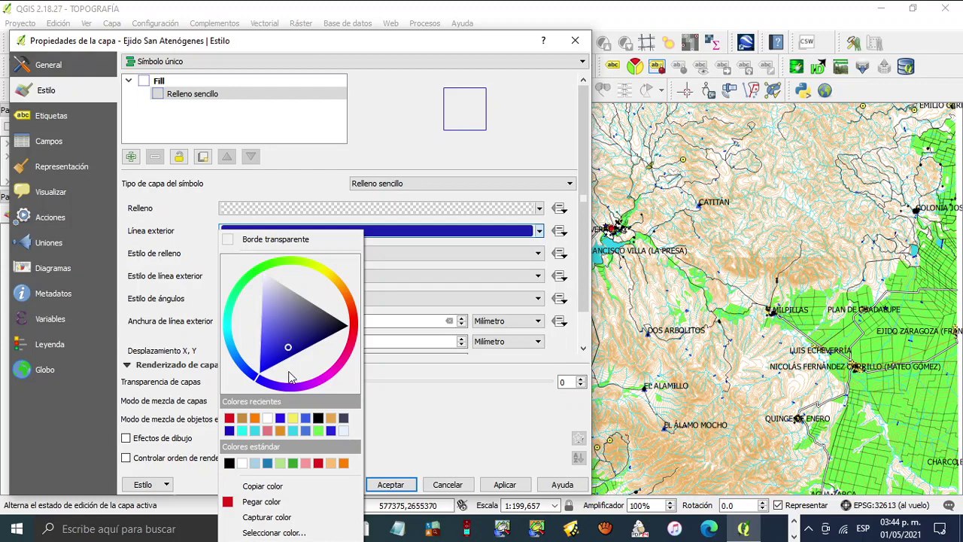
click(269, 487)
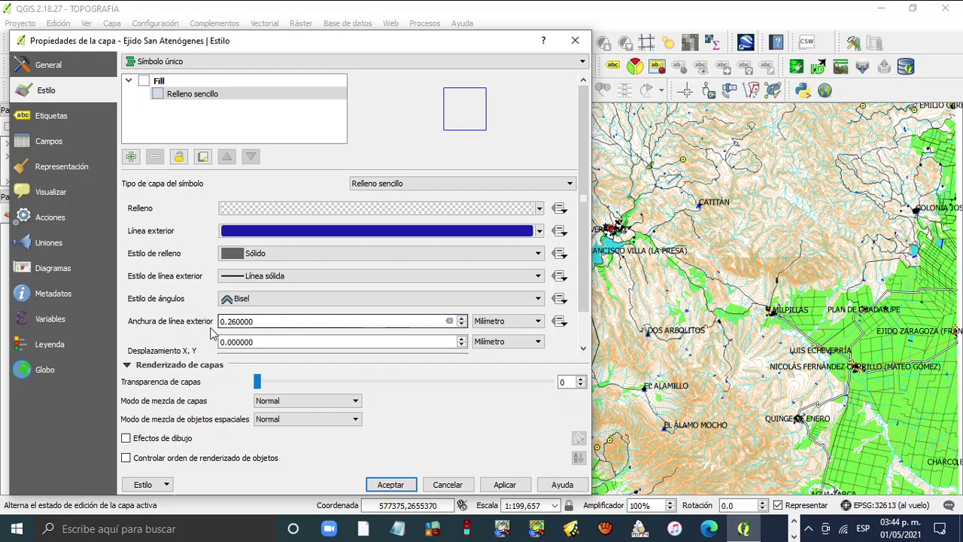
- Set the polygon's outline width to 0.86 mm and accept the layer style
click(462, 317)
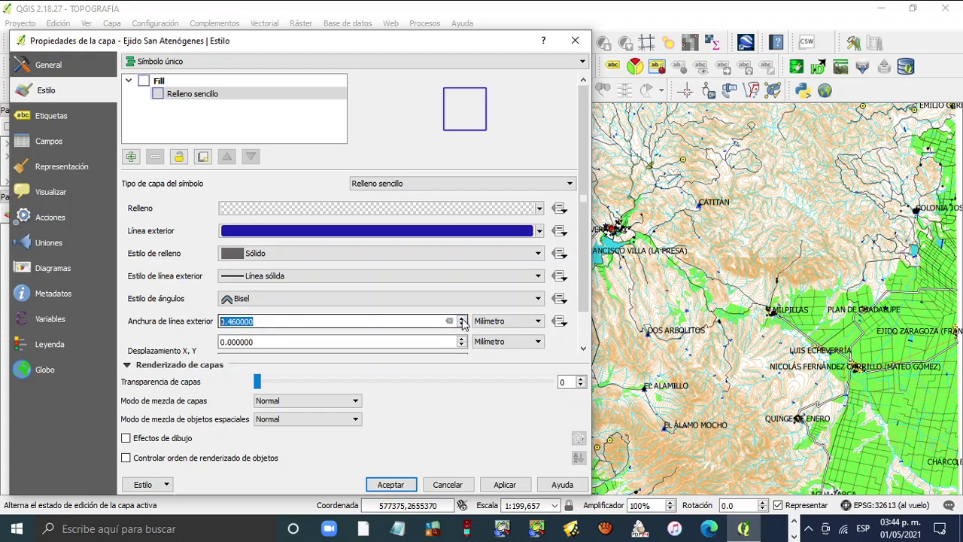
click(462, 318)
click(462, 317)
drag(454, 42, 240, 33)
click(291, 476)
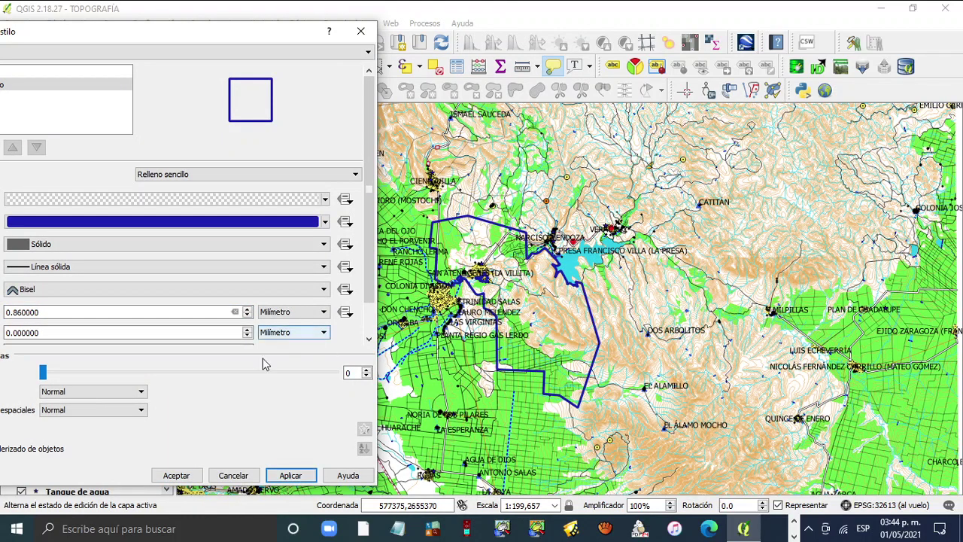
click(176, 475)
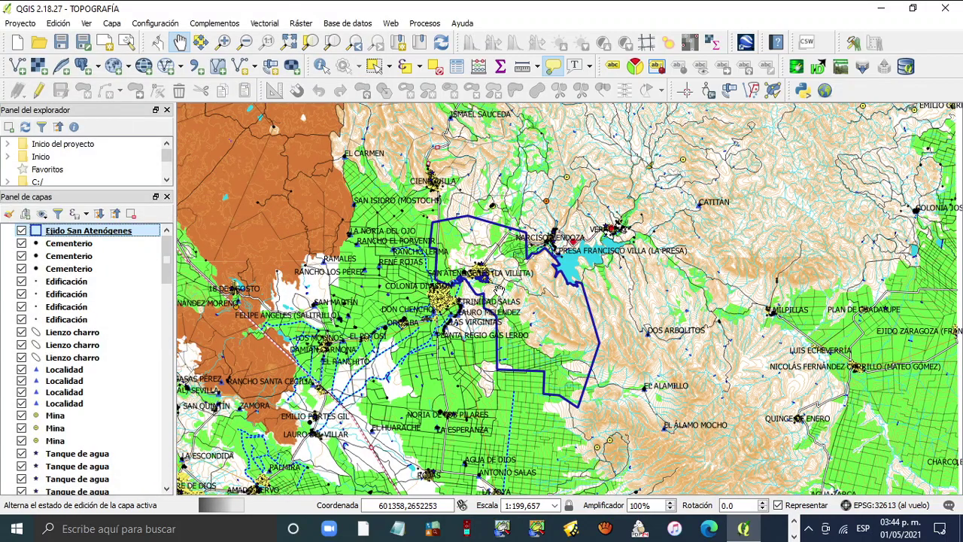
- Examine the Ejido San Atenógenes boundary on the map, including its inner outlines around the San Atenógenes (La Villita) settlement
scroll(543, 275, up, 1)
scroll(555, 306, up, 1)
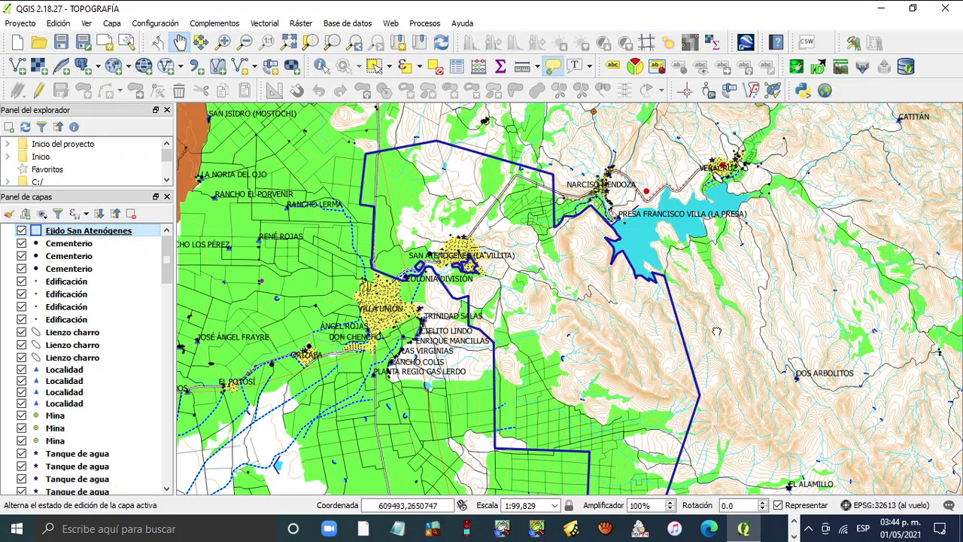
drag(716, 331, 720, 296)
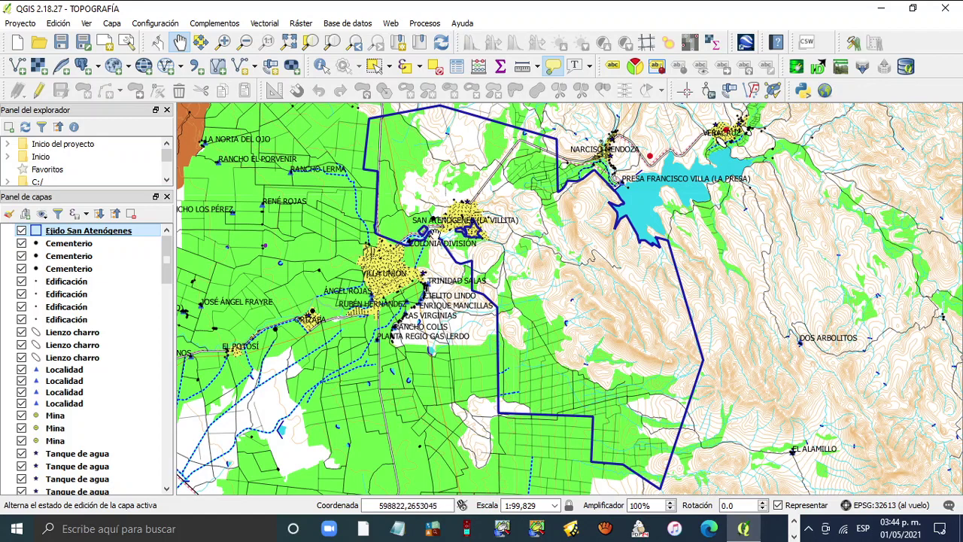
scroll(435, 233, up, 3)
scroll(387, 220, down, 1)
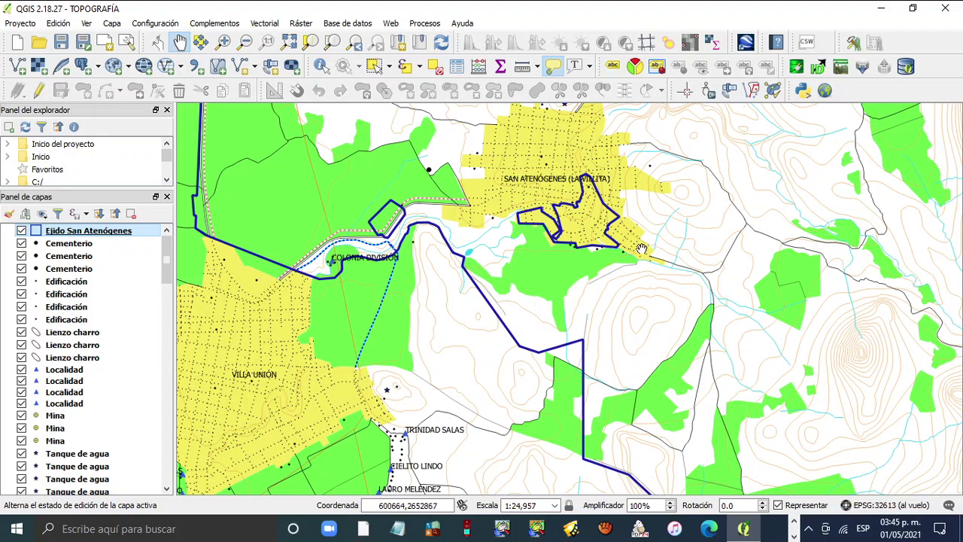
drag(675, 255, 525, 336)
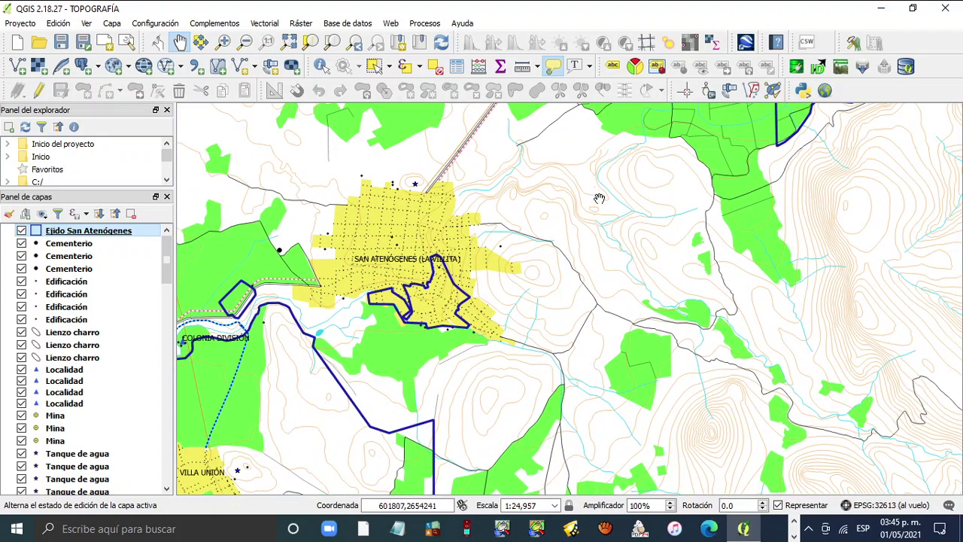
scroll(579, 271, down, 1)
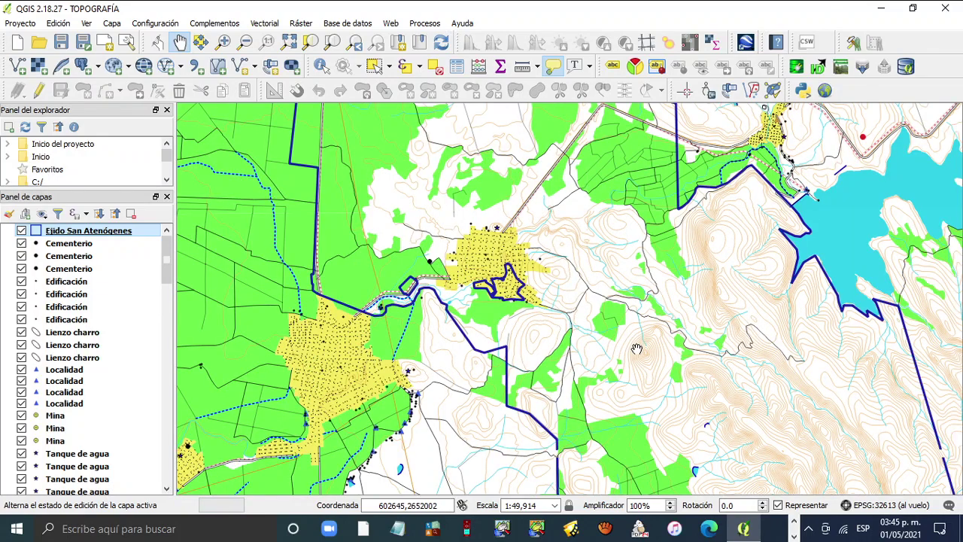
scroll(636, 348, down, 2)
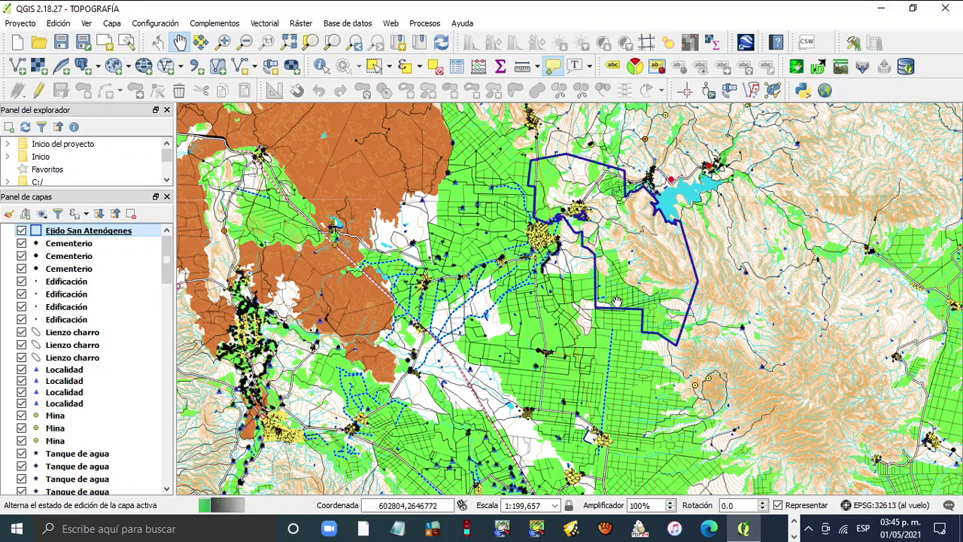
- Examine the contours, streams, crops and settlements inside the ejido boundary and around the Presa Francisco Villa reservoir
scroll(735, 249, up, 1)
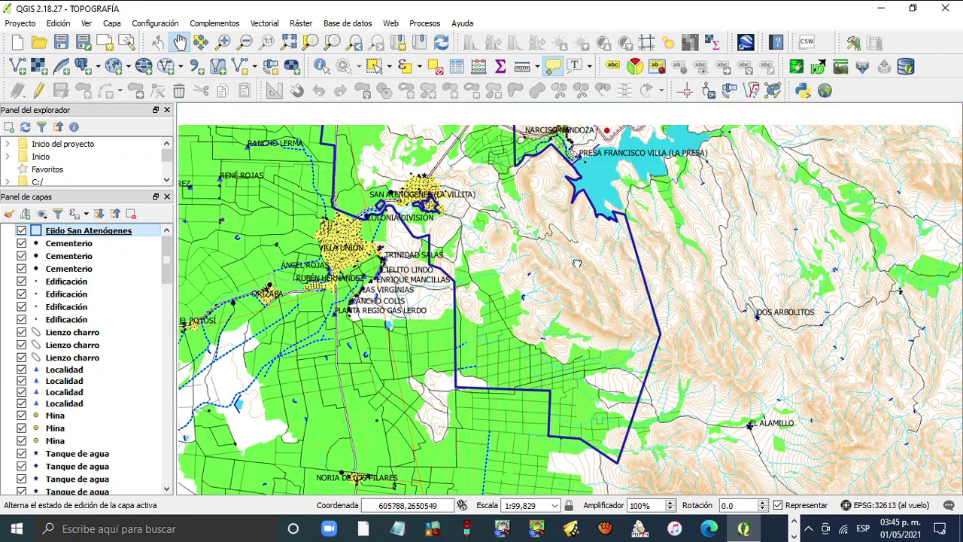
drag(574, 232, 552, 364)
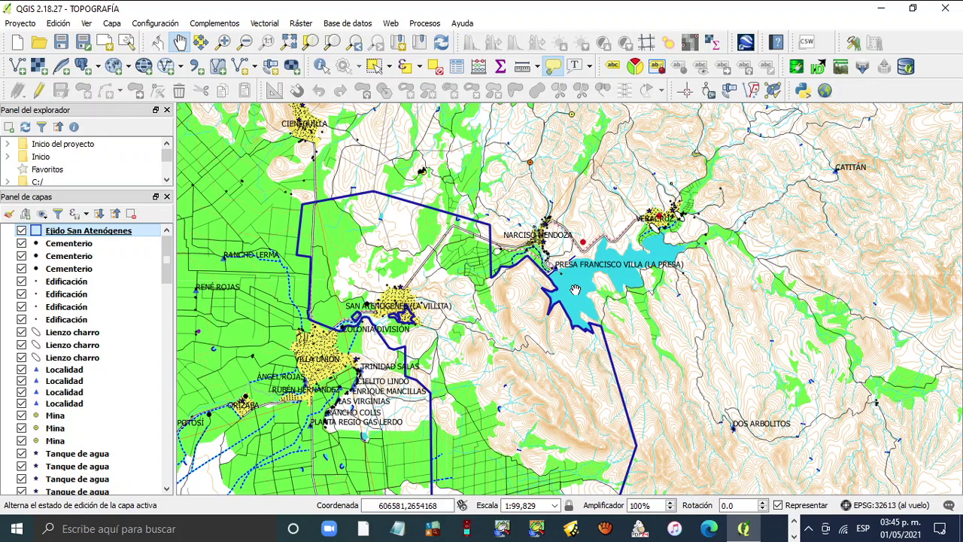
scroll(574, 290, up, 1)
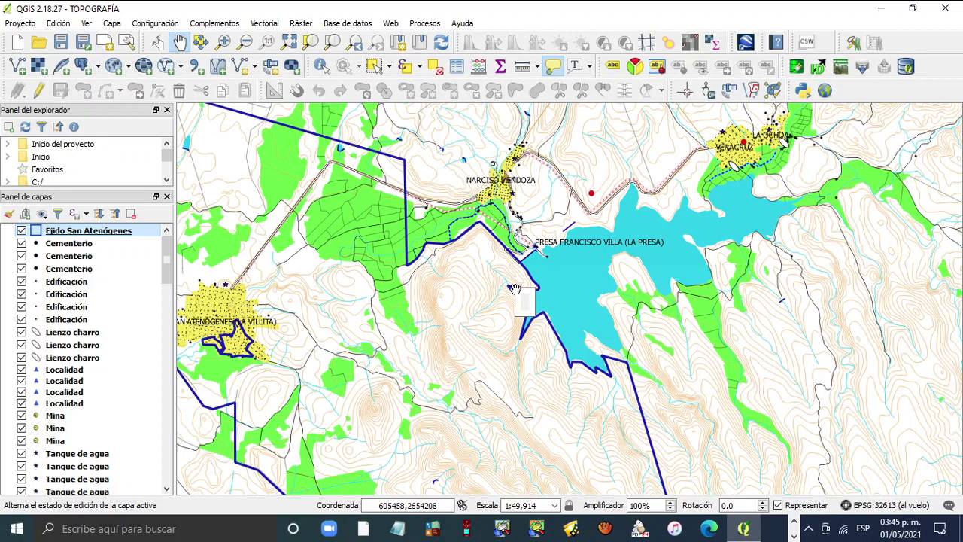
drag(434, 358, 580, 245)
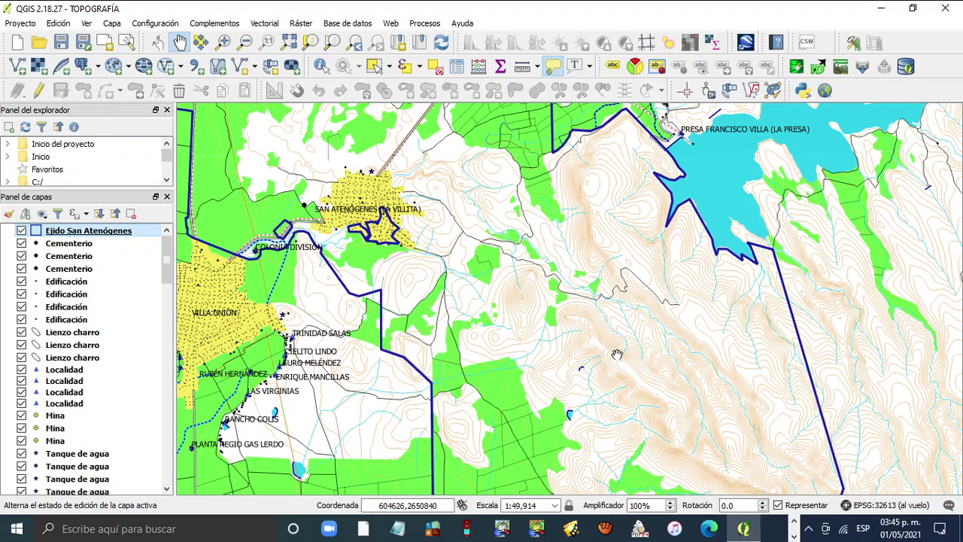
drag(636, 377, 627, 291)
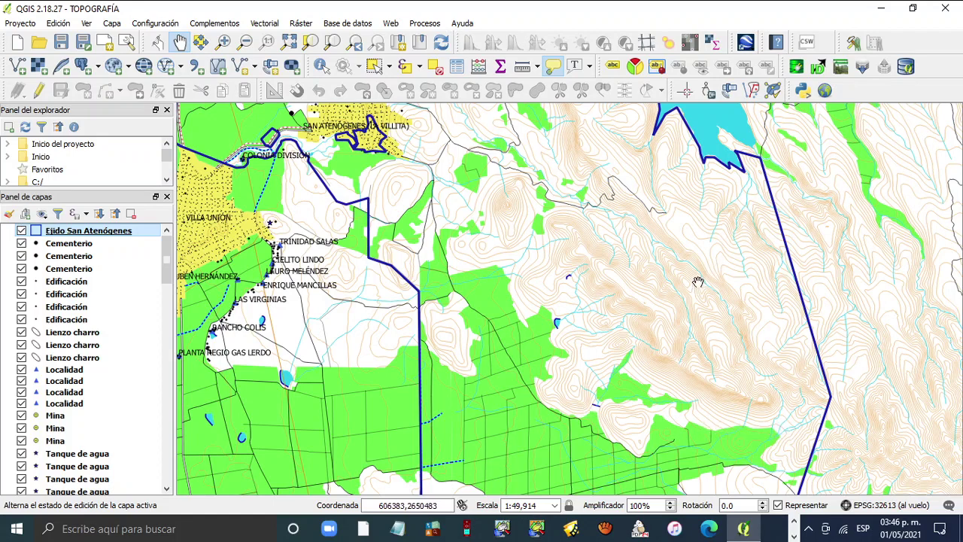
drag(698, 282, 656, 363)
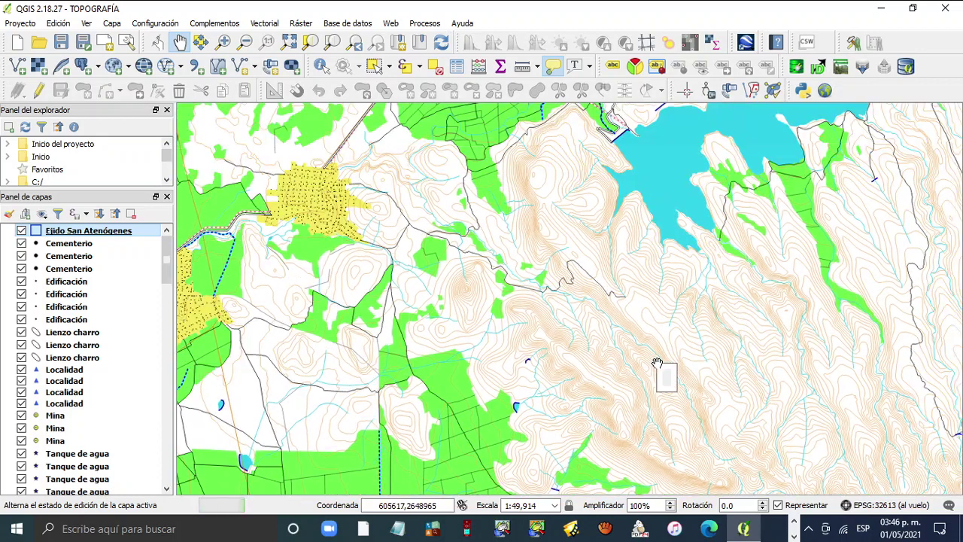
drag(764, 276, 698, 376)
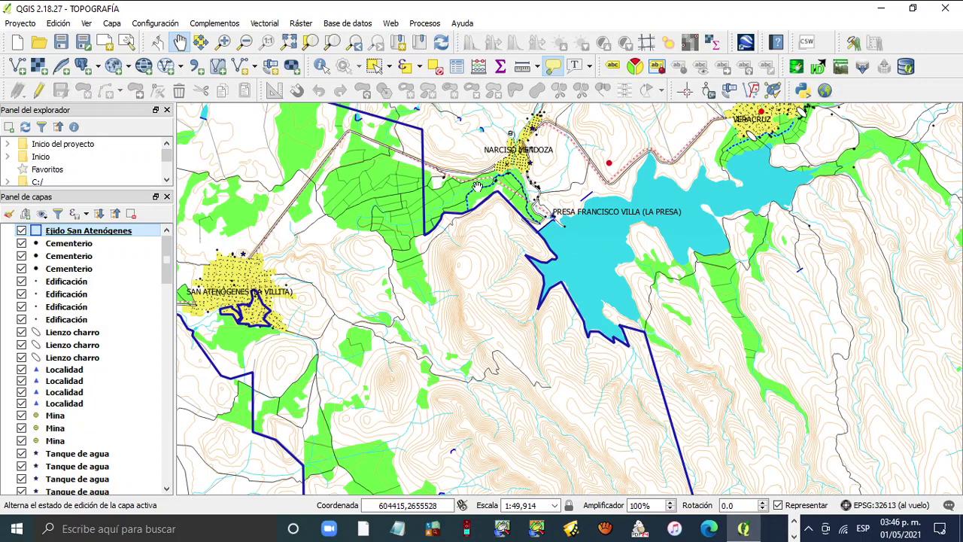
drag(559, 169, 579, 256)
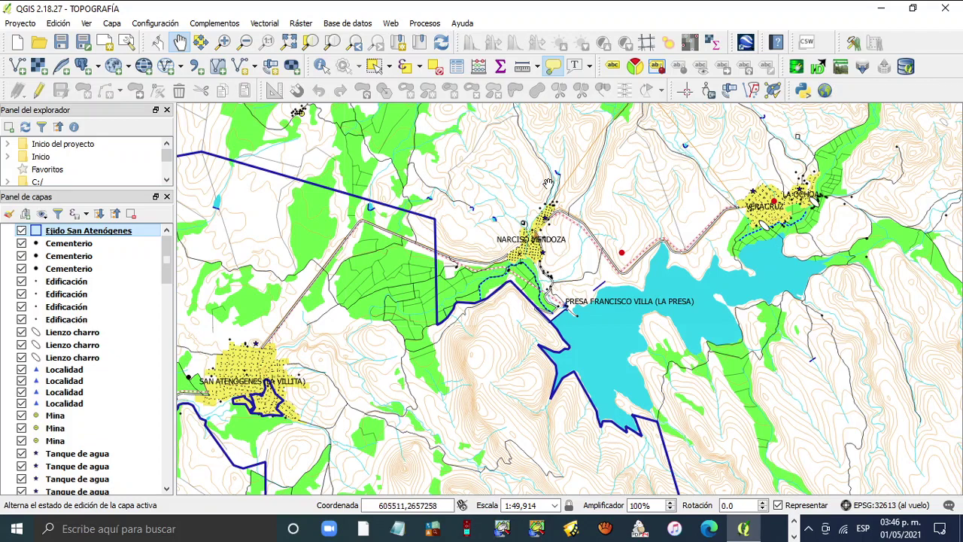
- Examine the ejido's northeastern boundary and the crops, roads and small water bodies west of Narciso Mendoza, then show the full map extent
scroll(452, 223, up, 2)
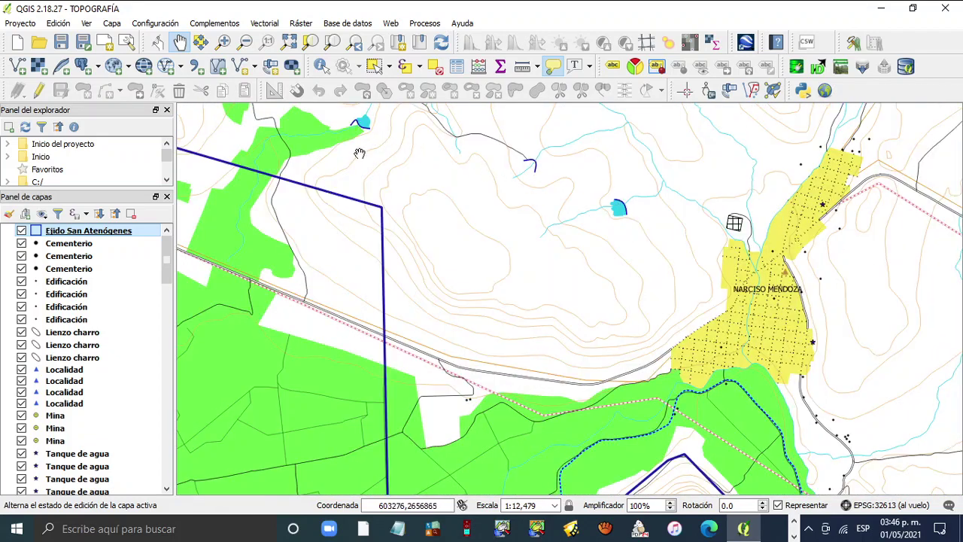
drag(367, 159, 708, 228)
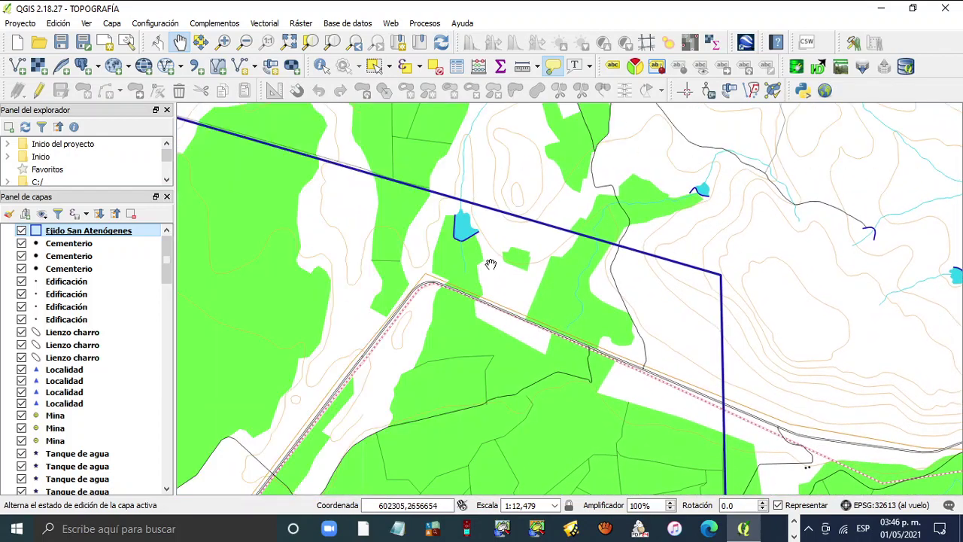
click(289, 42)
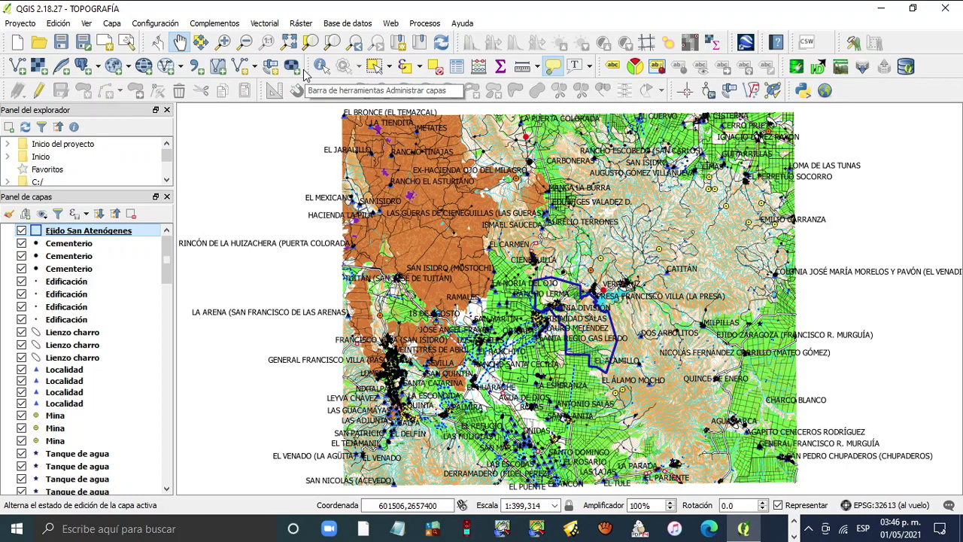
- Examine the entire Ejido San Atenógenes outline against the surrounding settlements, crops and relief, and return to the full map extent
scroll(606, 339, up, 2)
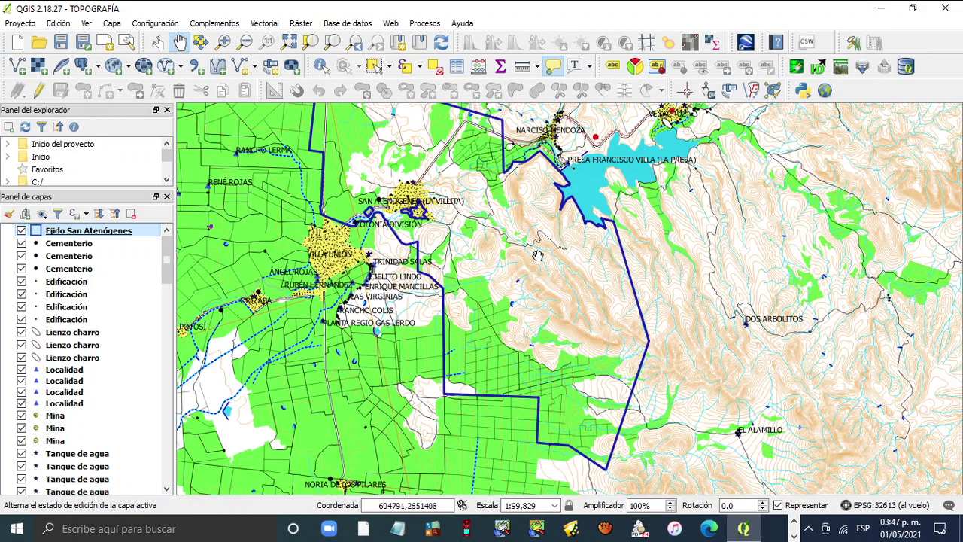
drag(517, 226, 583, 252)
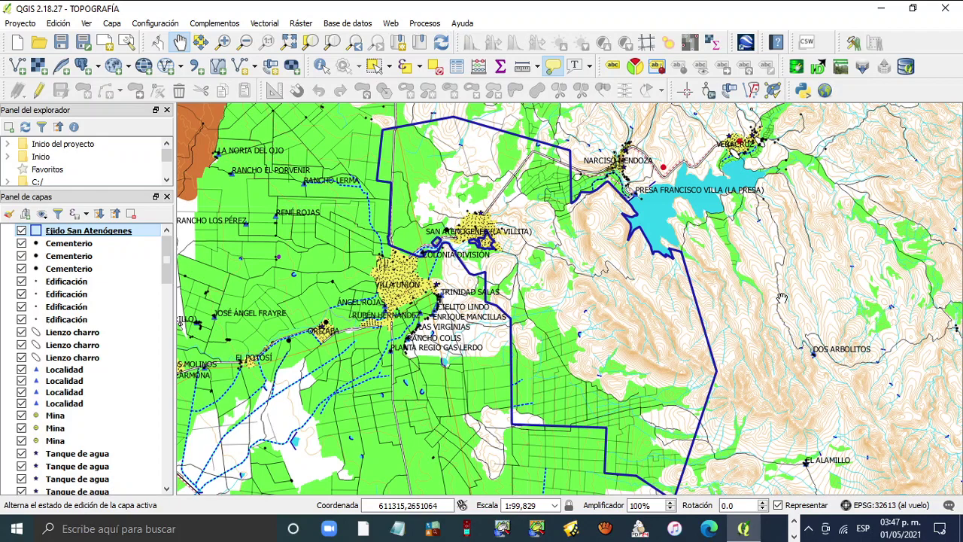
scroll(782, 298, down, 1)
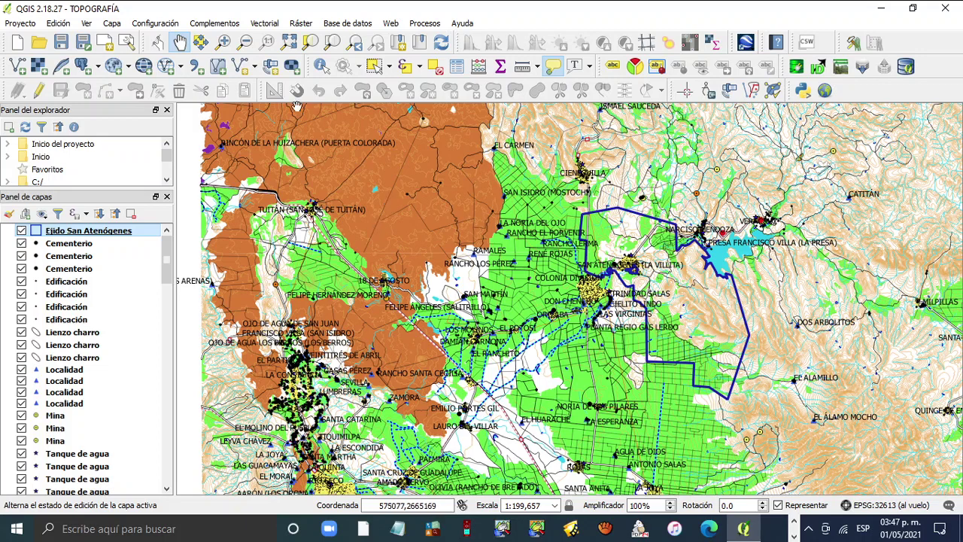
click(289, 43)
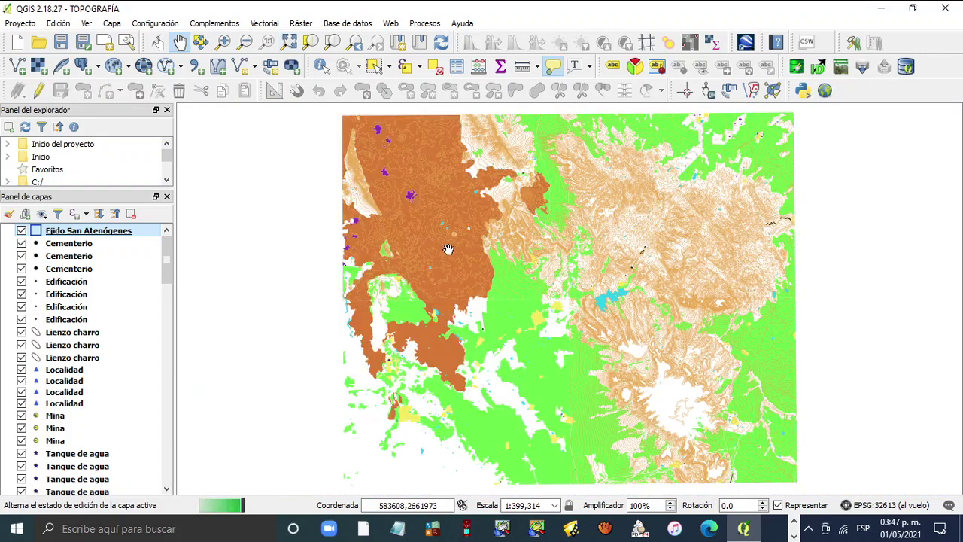